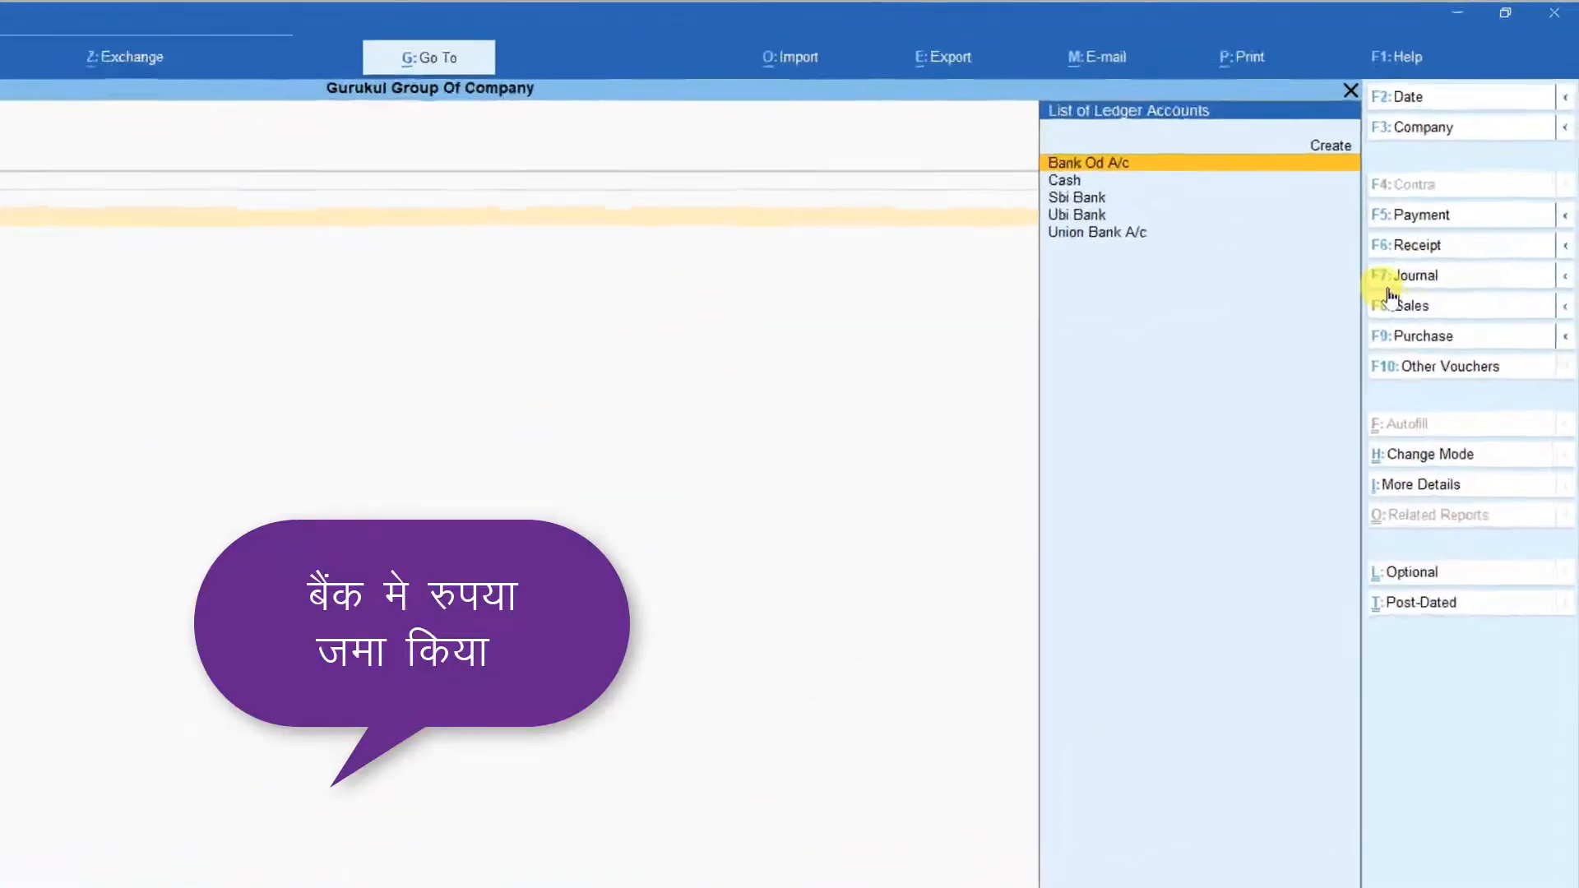
# Switch the voucher entry to a contra voucher.
pyautogui.click(1394, 217)
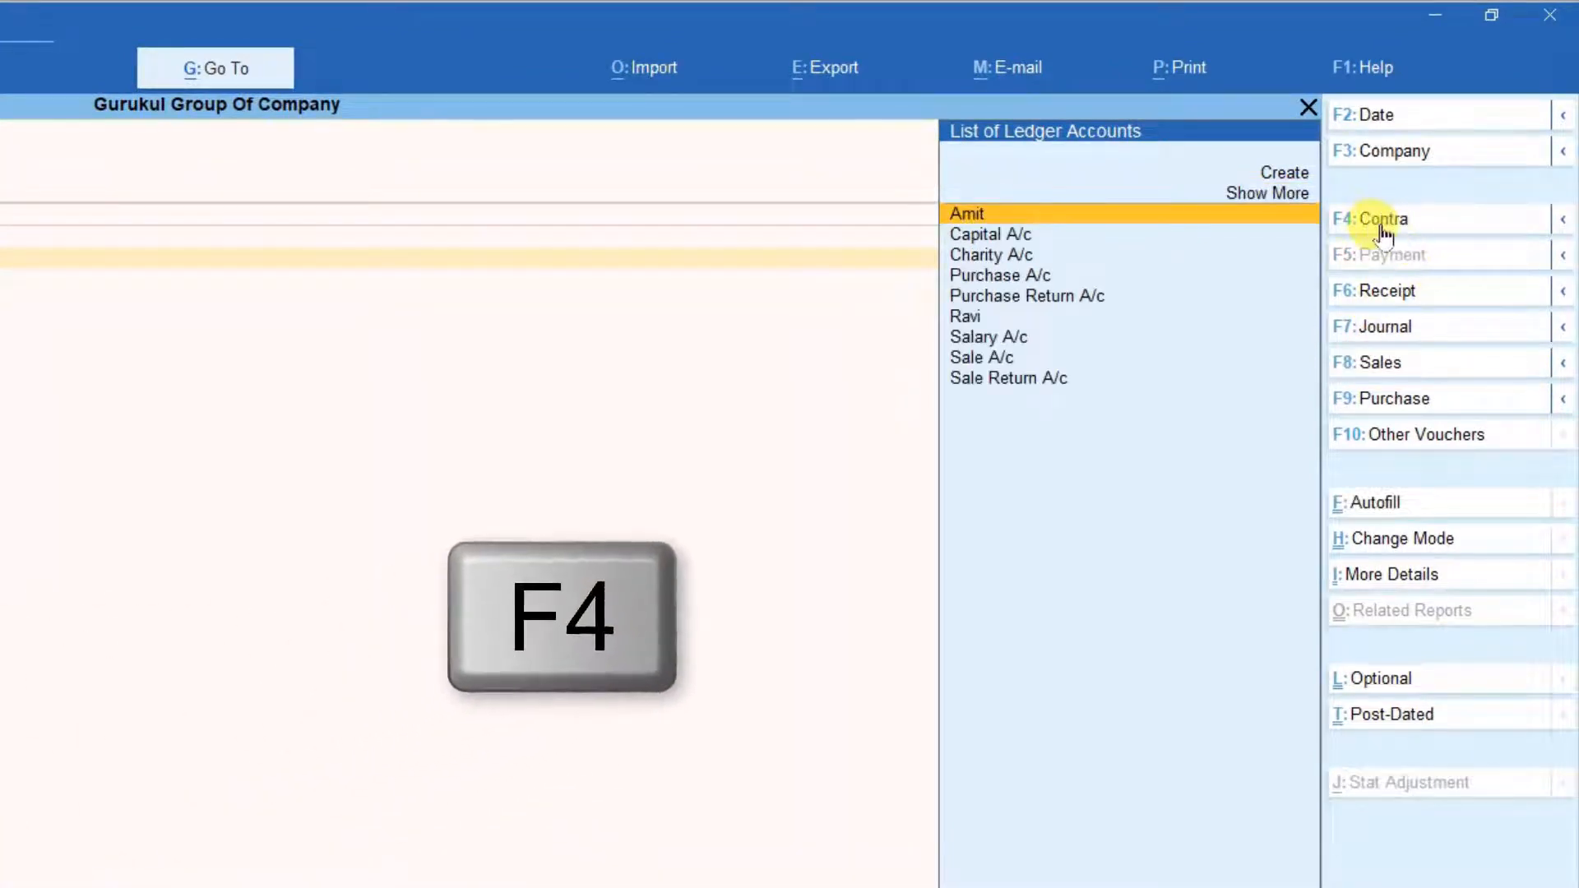
pyautogui.click(1409, 222)
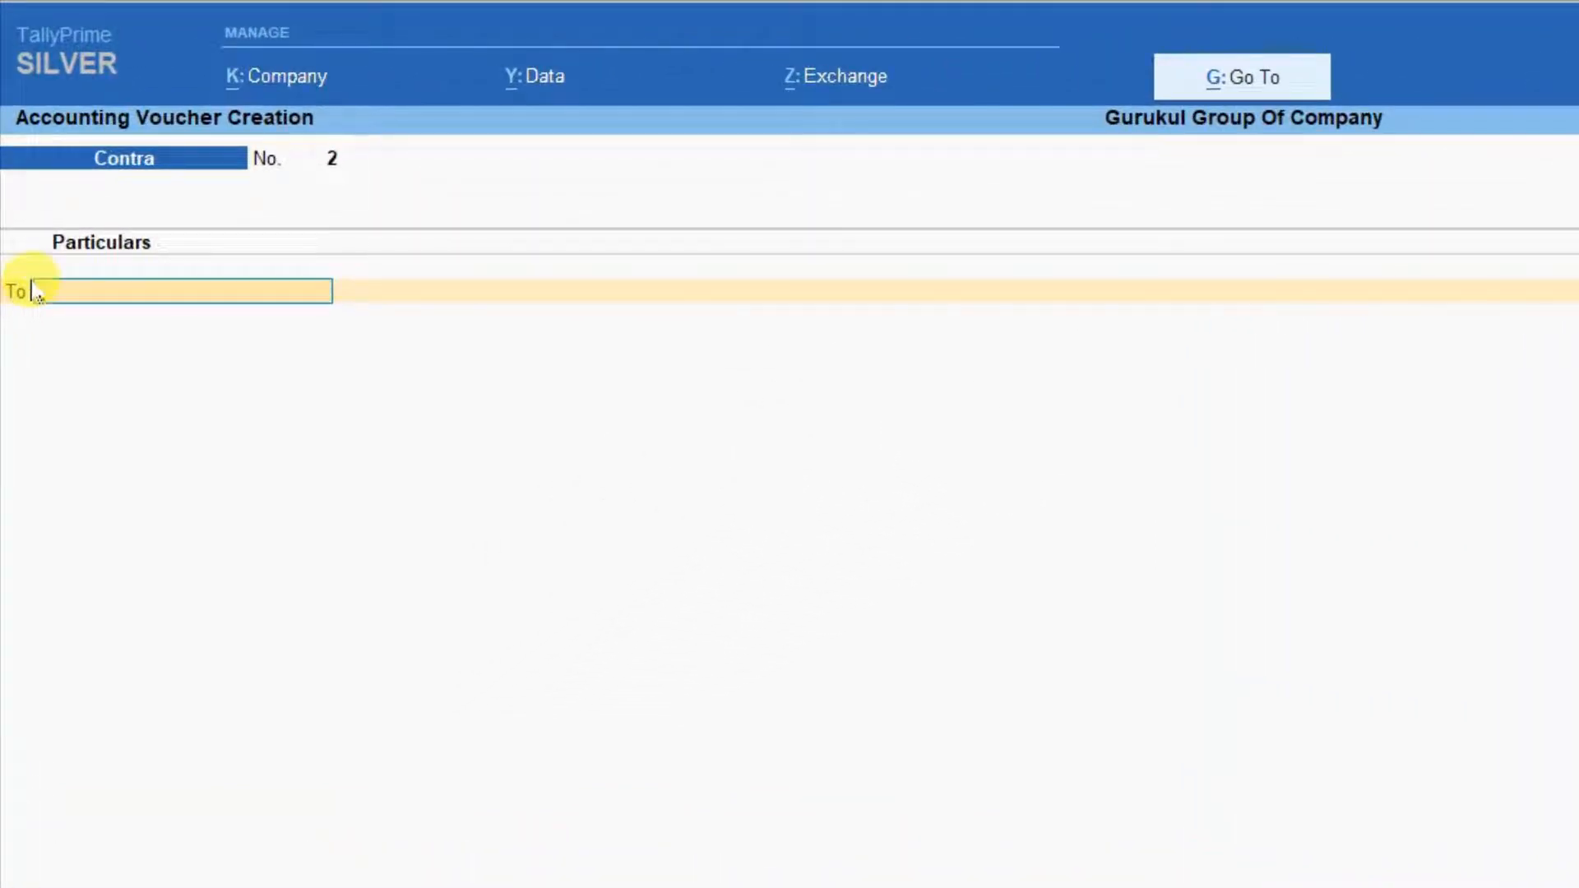
pyautogui.press('F4')
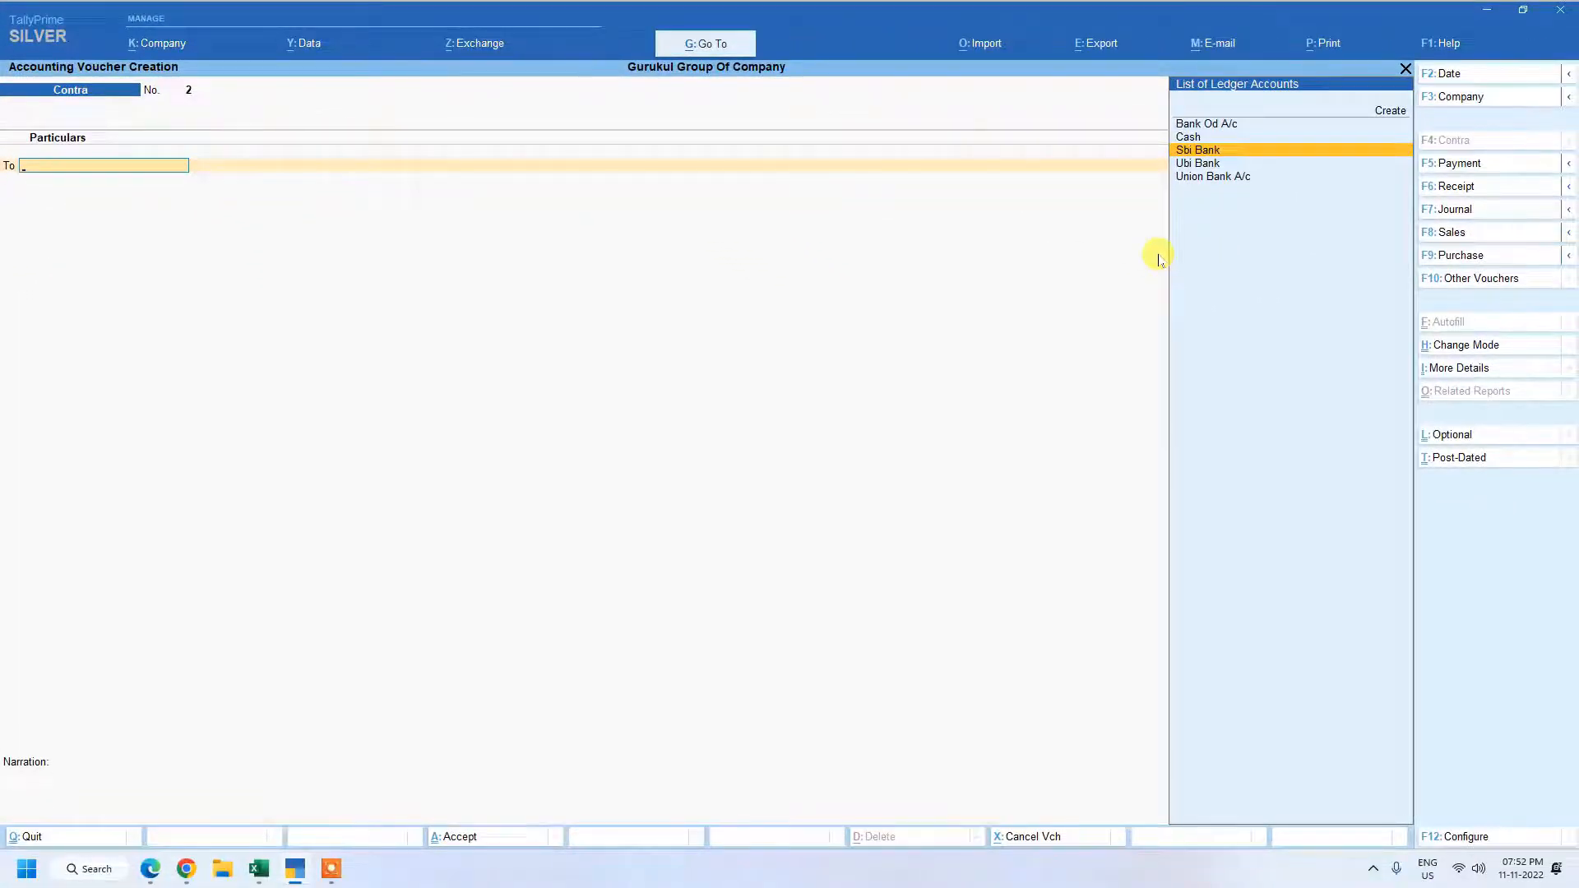
# Select Cash as the credit ledger and choose Double Entry as the voucher mode.
pyautogui.press('Up')
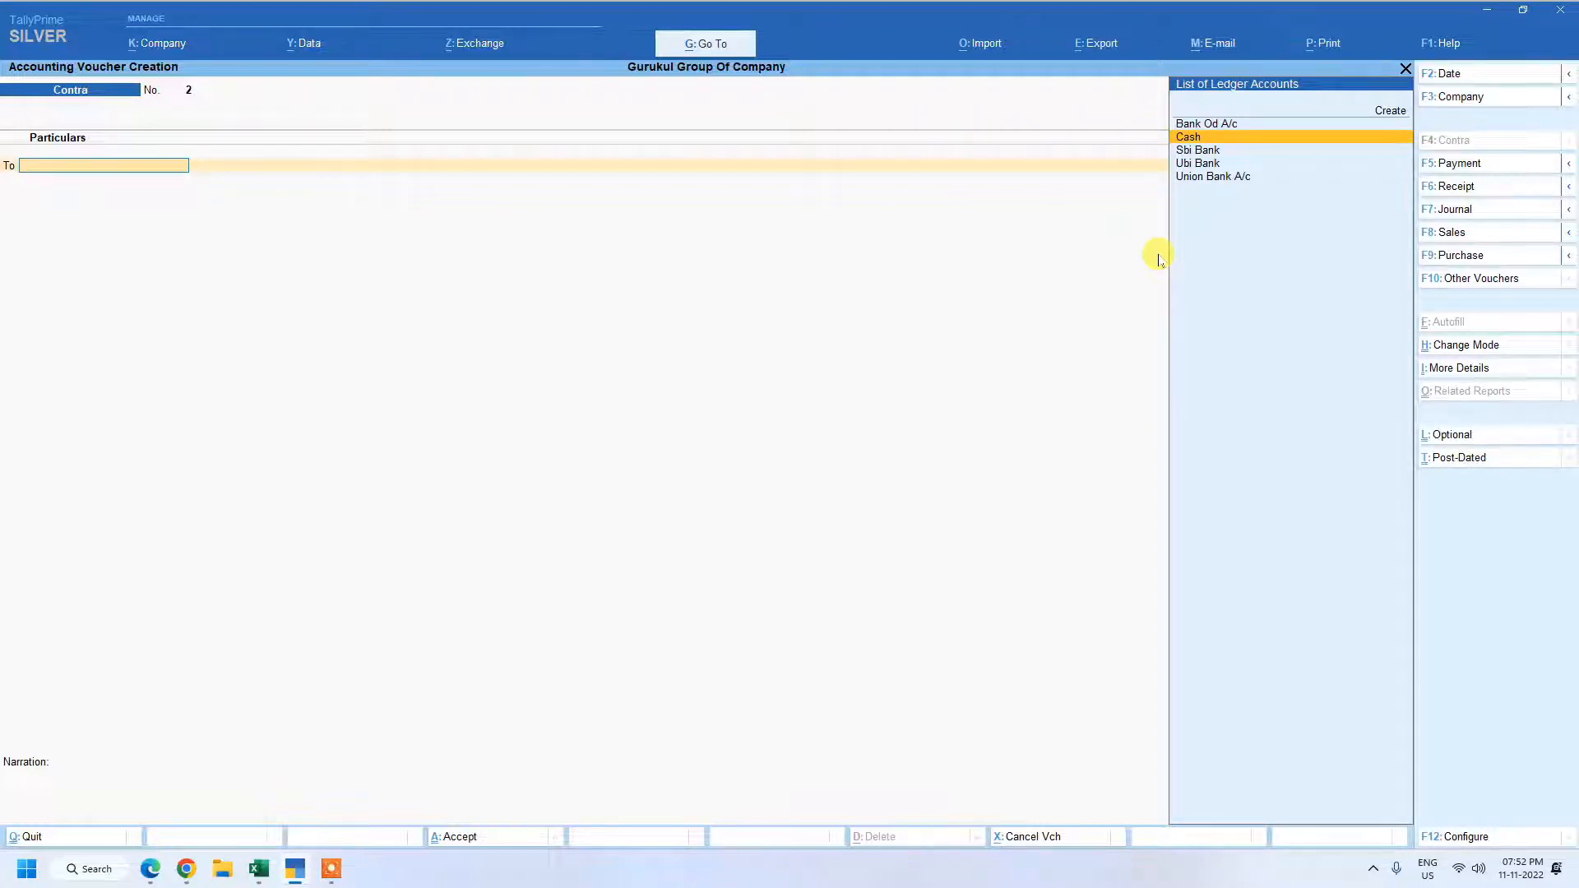
pyautogui.press('Return')
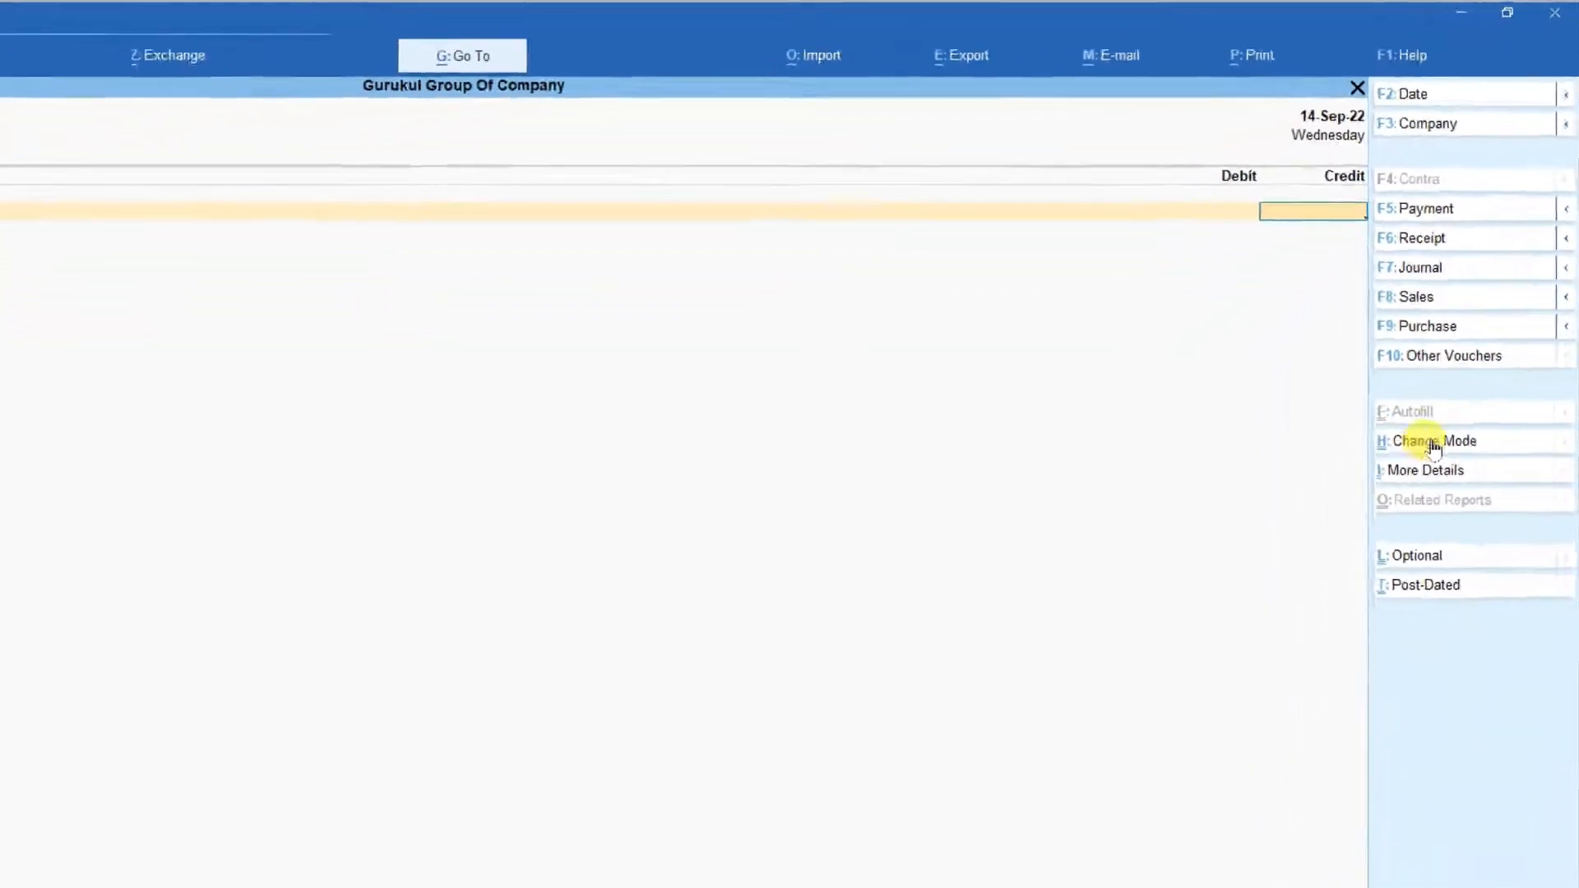
pyautogui.click(1433, 444)
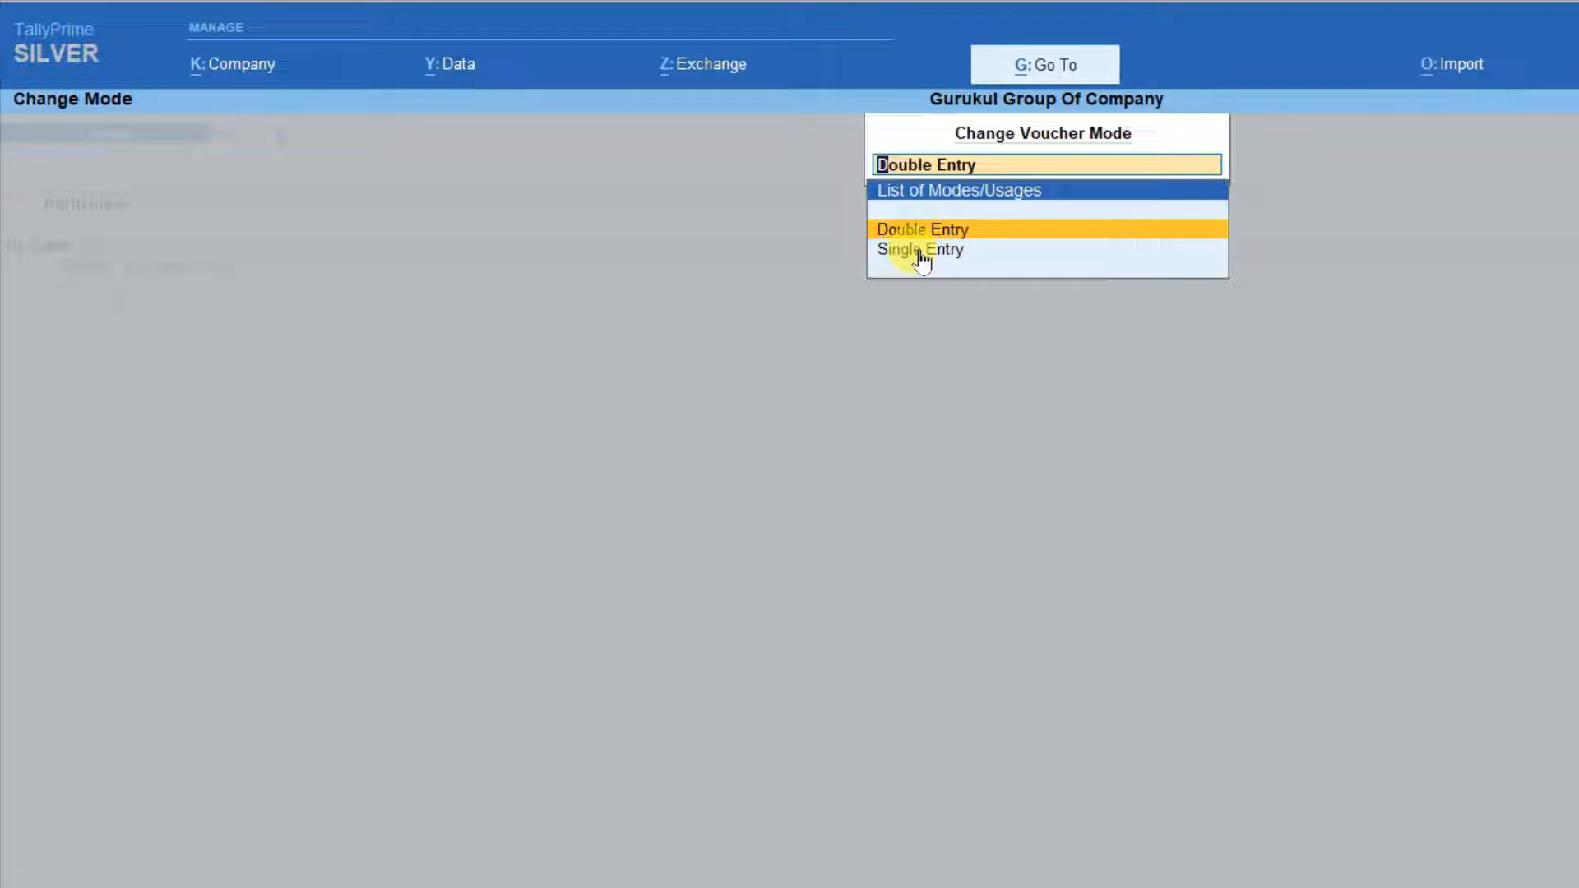
pyautogui.press('Return')
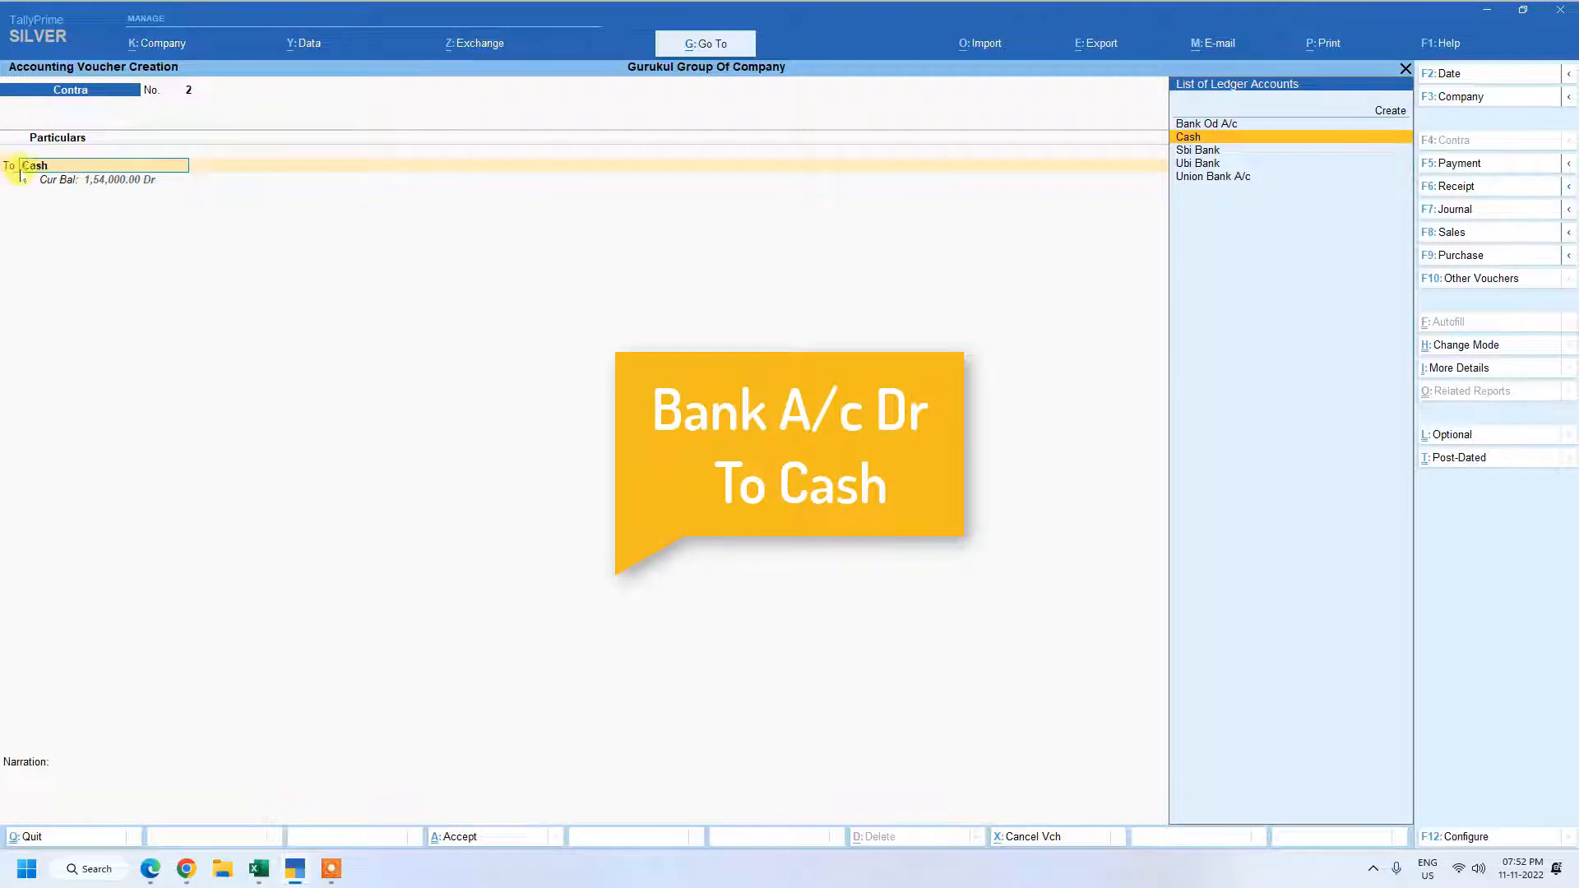
# Draft a 10,000 credit to Cash against a debit to Union Bank A/c and quit the voucher without saving.
pyautogui.press('Return')
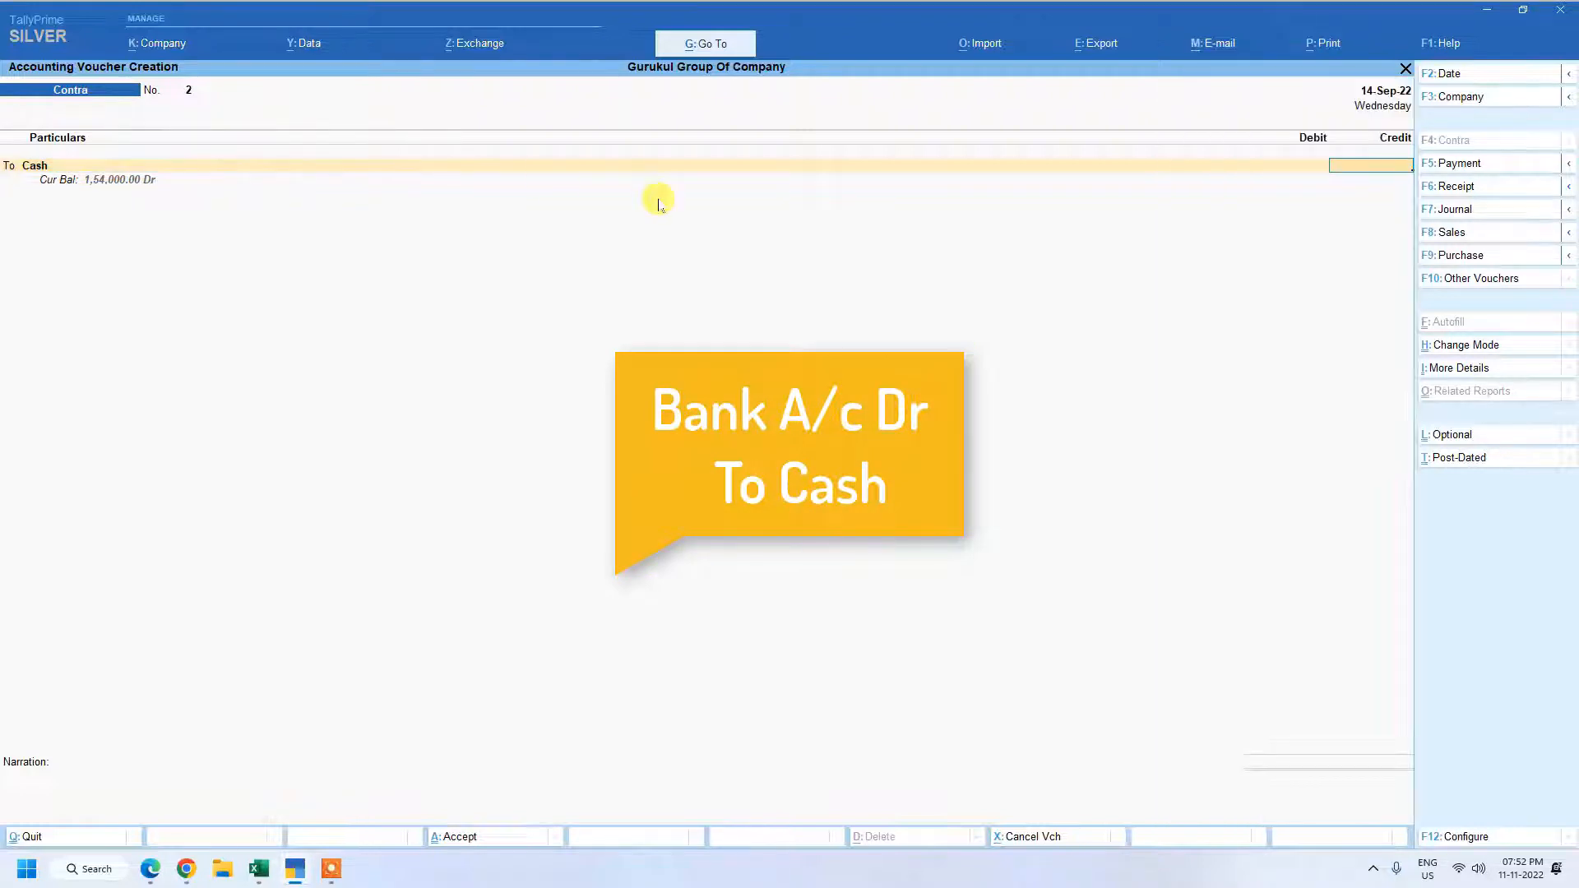
pyautogui.write('10000')
pyautogui.press('Return')
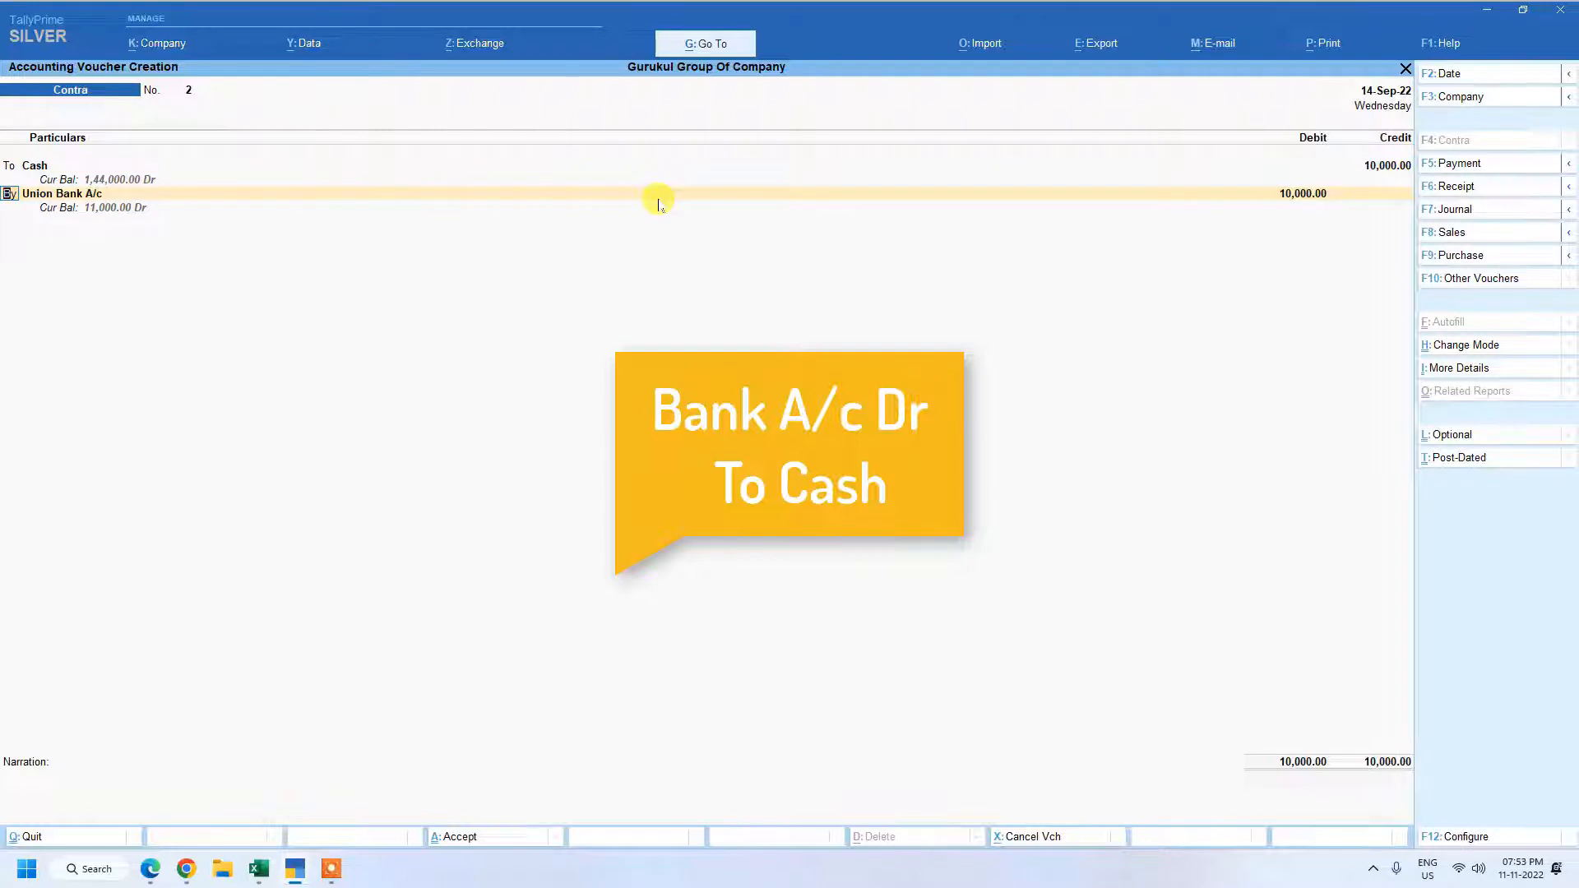
pyautogui.press('Return')
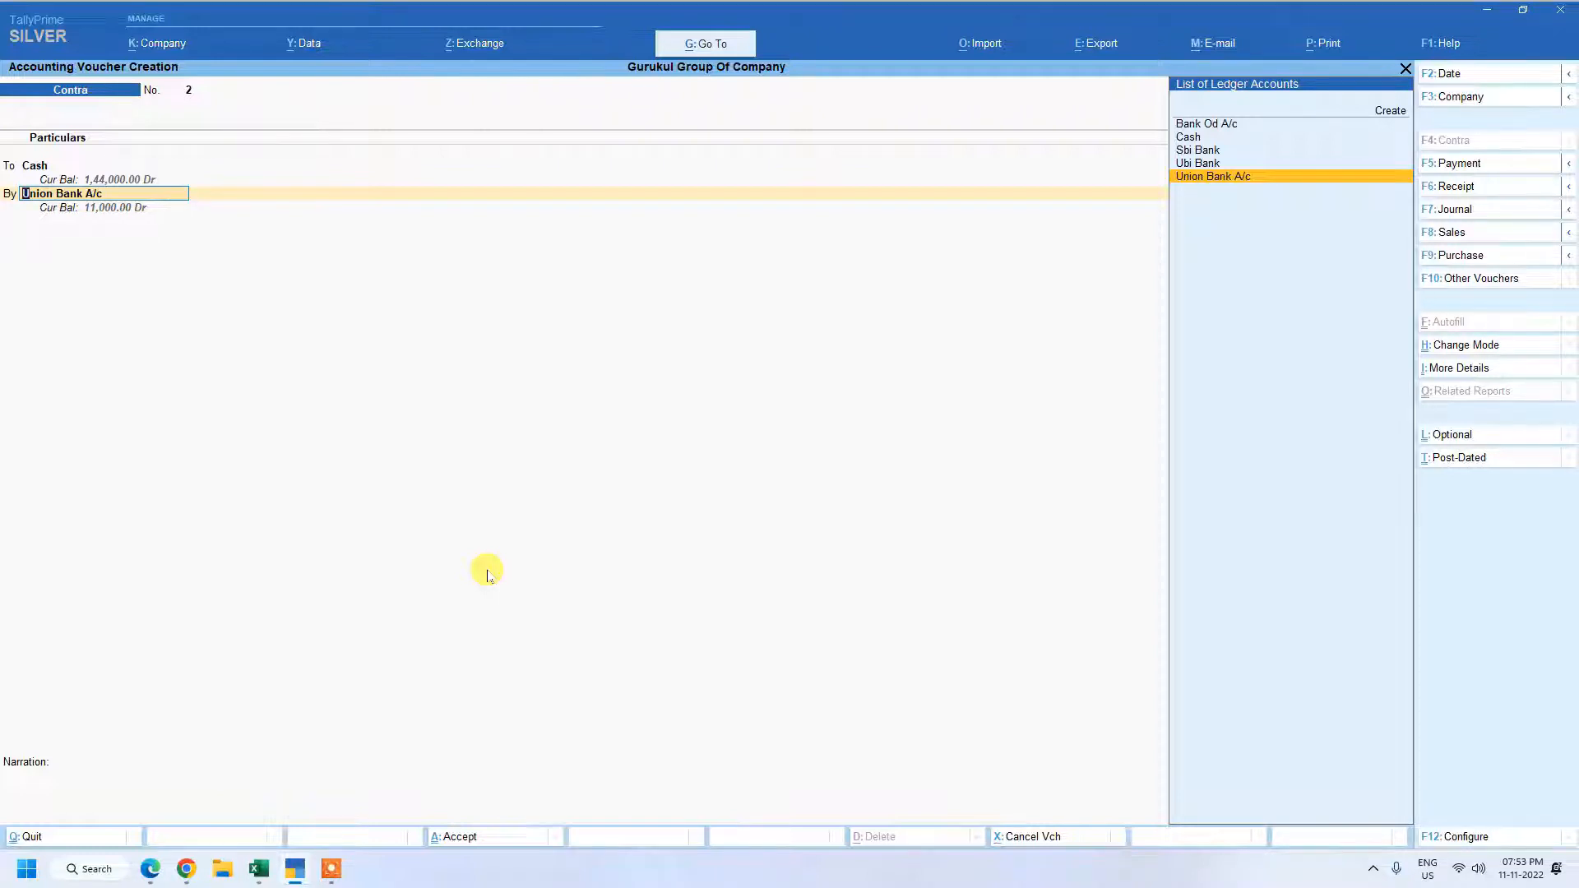
pyautogui.press('BackSpace')
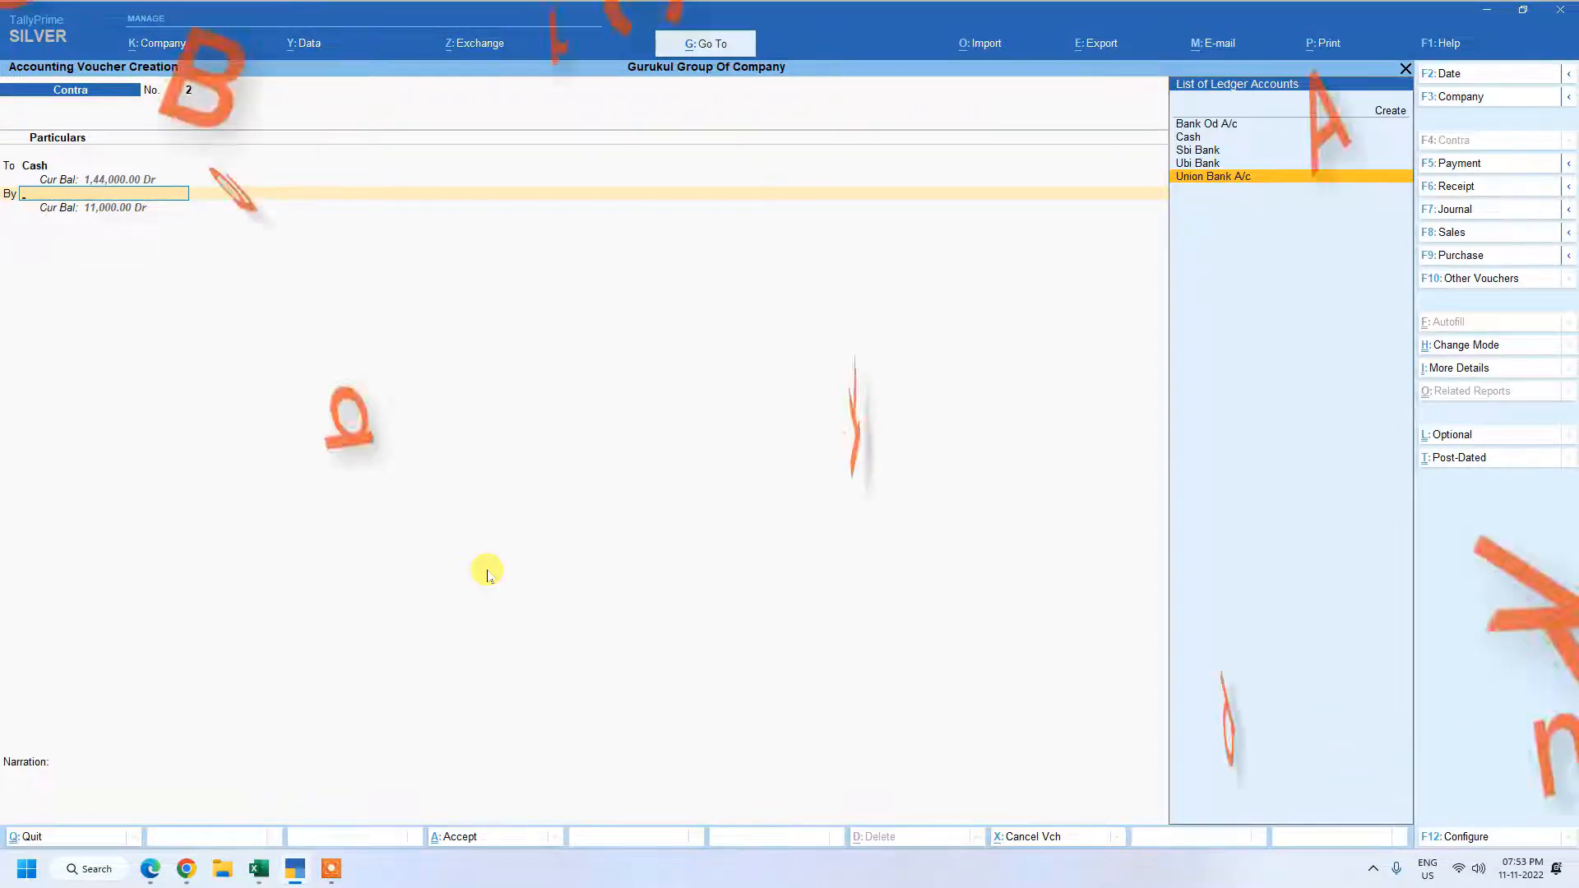
pyautogui.press('Escape')
pyautogui.press('Return')
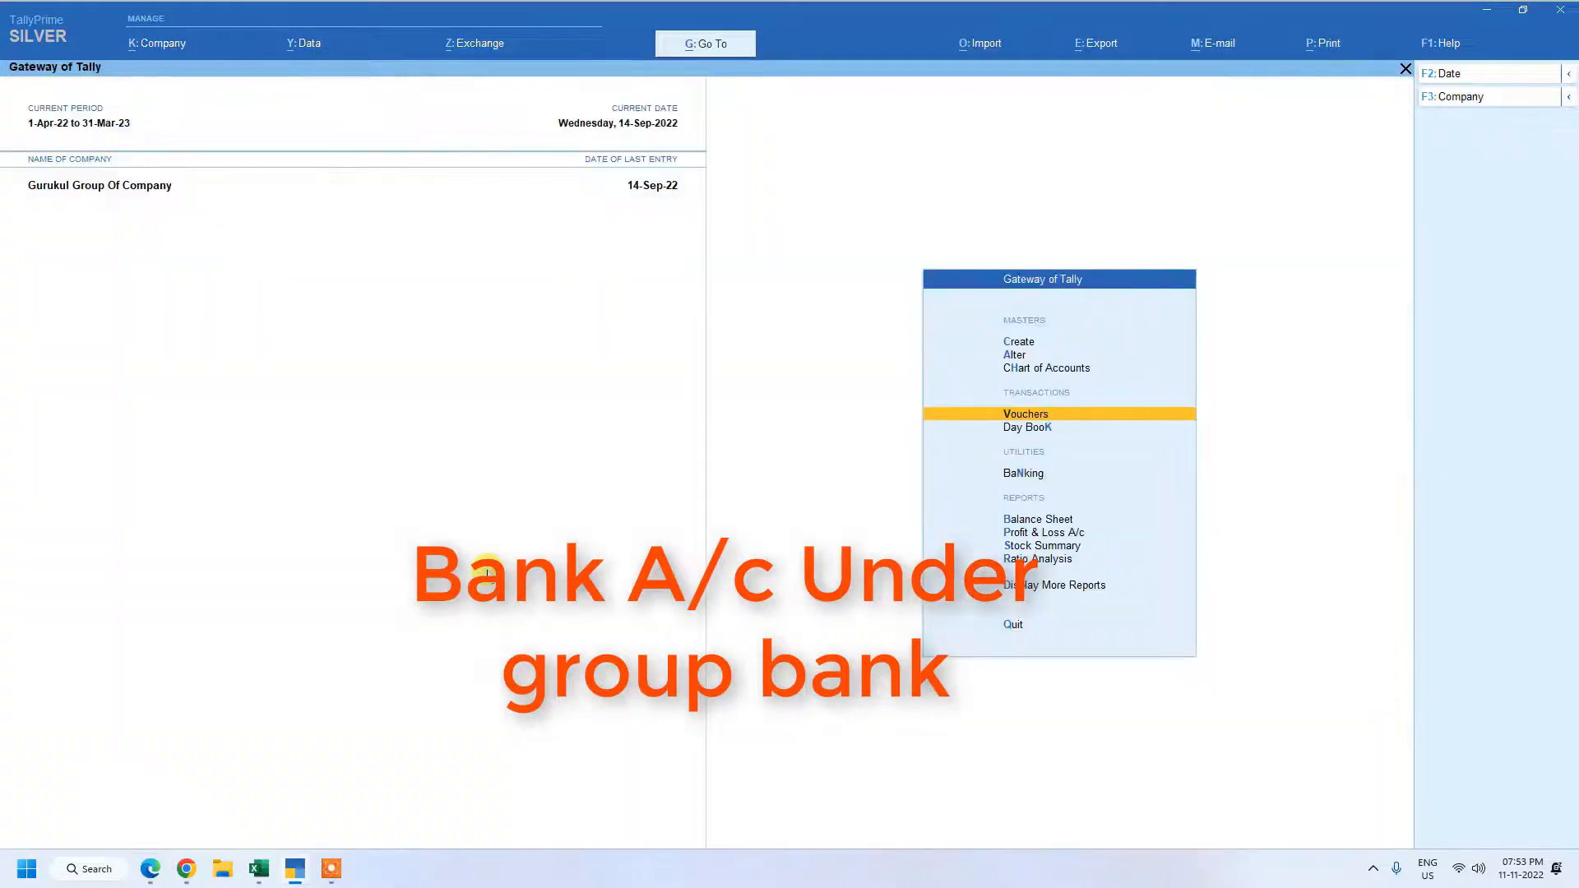
# Open the list of ledgers for alteration.
pyautogui.press('Up')
pyautogui.press('Up')
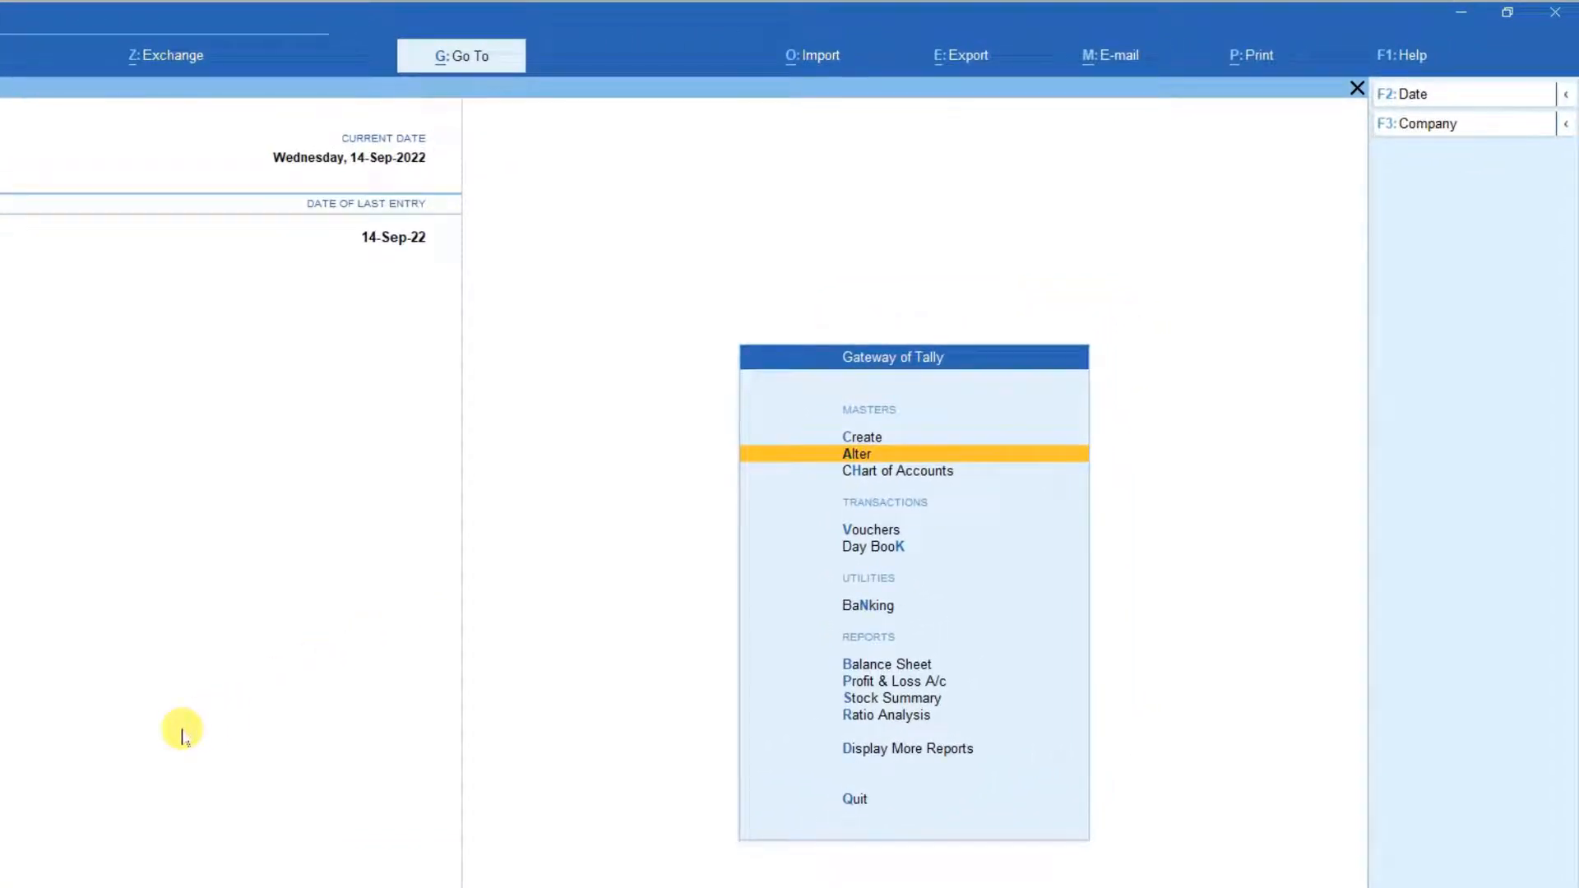
pyautogui.press('Return')
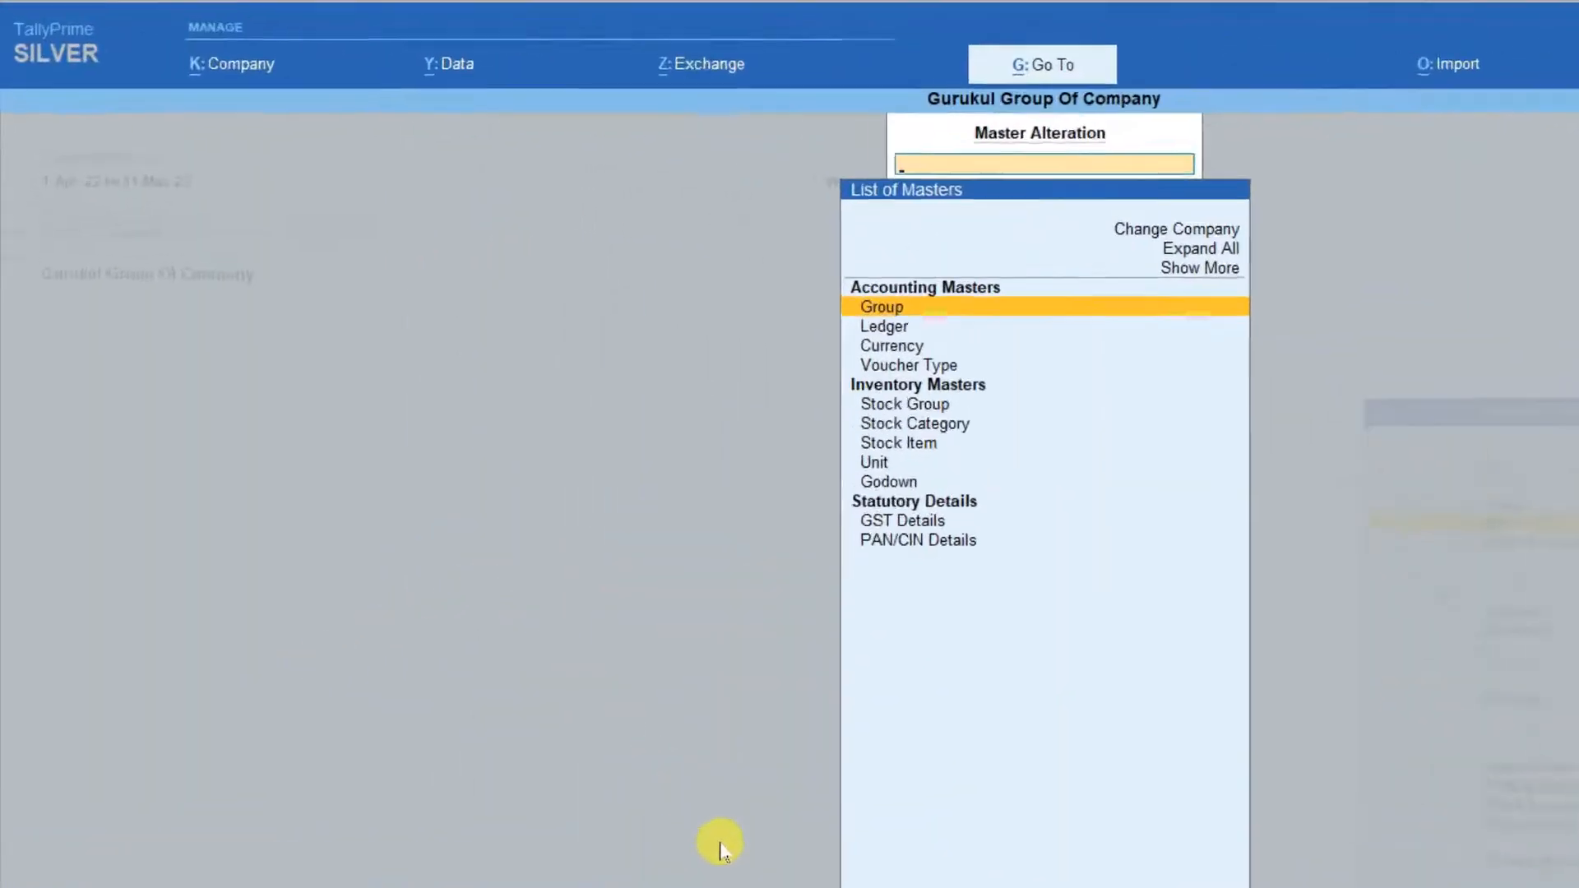
pyautogui.press('Down')
pyautogui.press('Return')
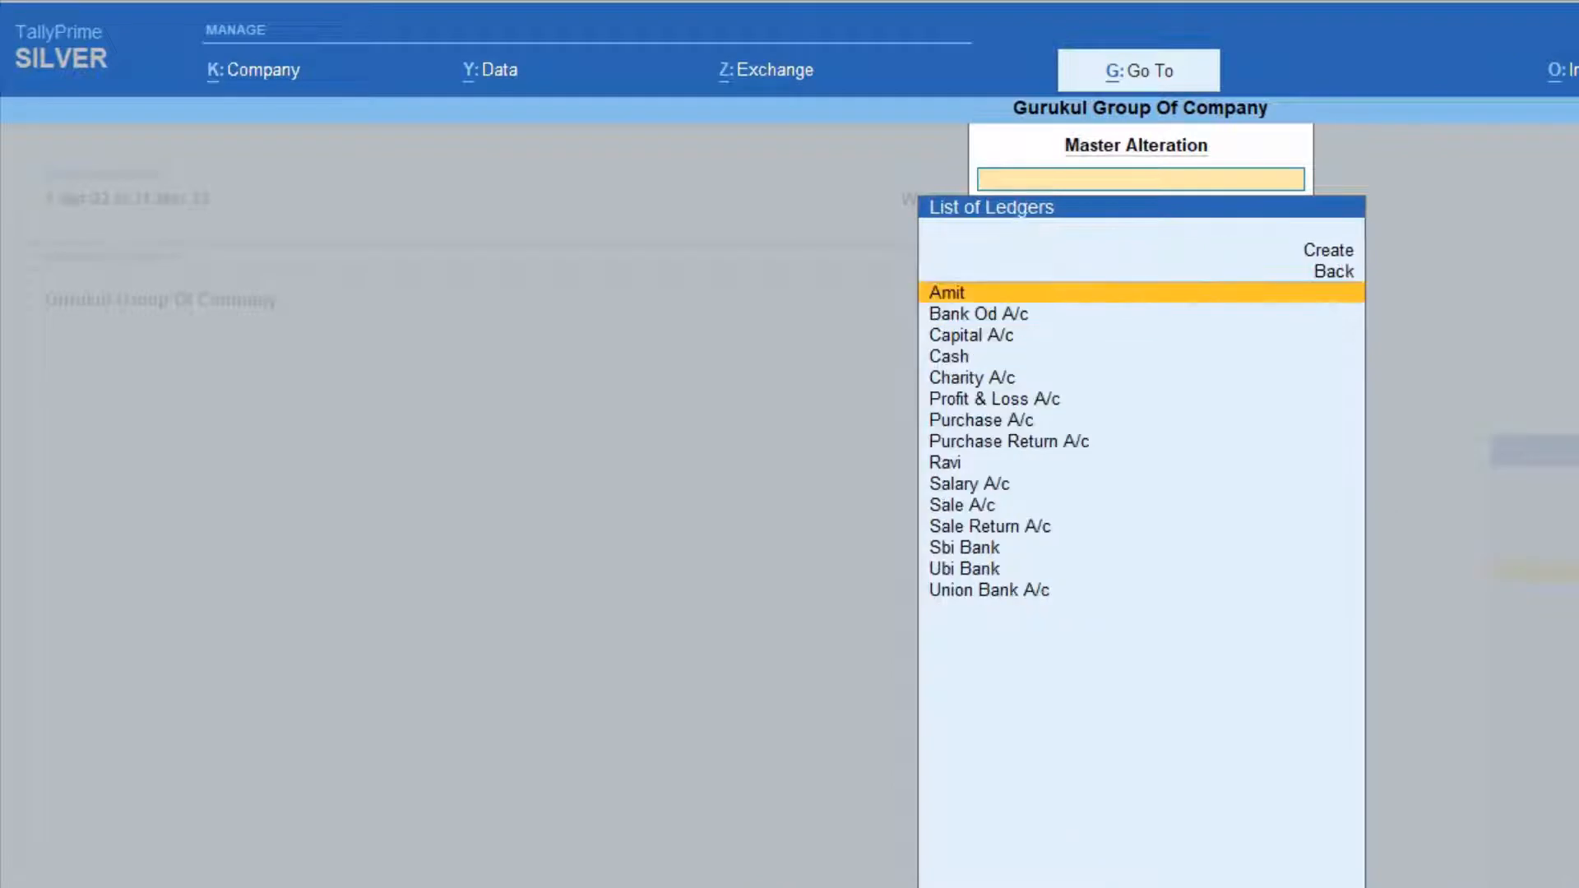
# Check the group and bank account details of the Ubi Bank ledger and return to the Gateway of Tally.
pyautogui.press('Down')
pyautogui.press('Down')
pyautogui.press('Down')
pyautogui.press('Down')
pyautogui.press('Down')
pyautogui.press('Down')
pyautogui.press('Down')
pyautogui.press('Down')
pyautogui.press('Down')
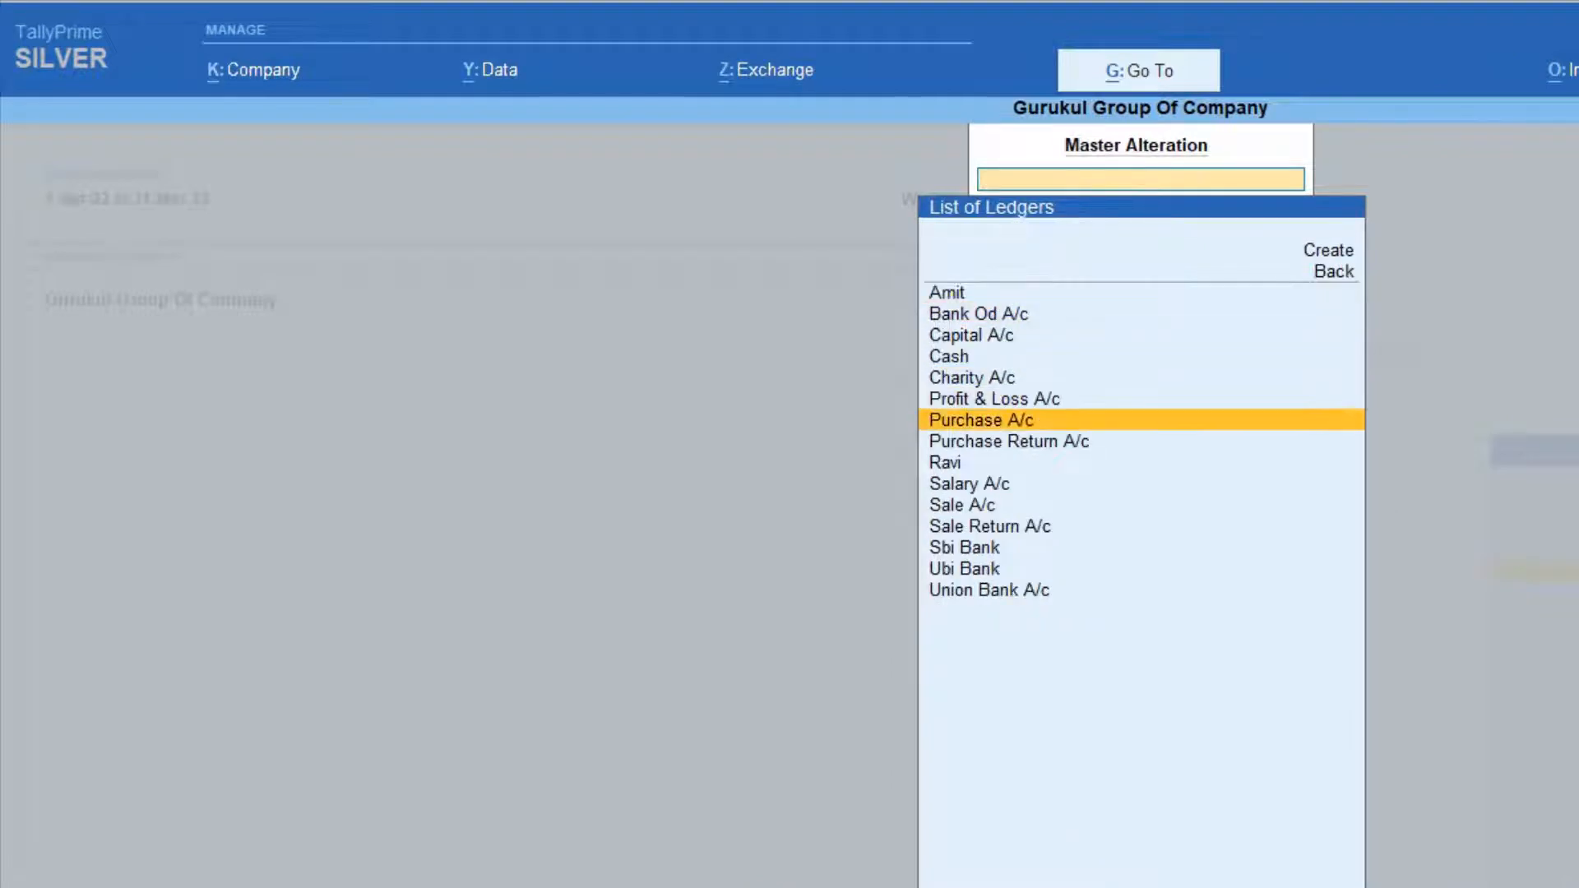
pyautogui.press('Down')
pyautogui.press('Down')
pyautogui.press('Down')
pyautogui.press('Down')
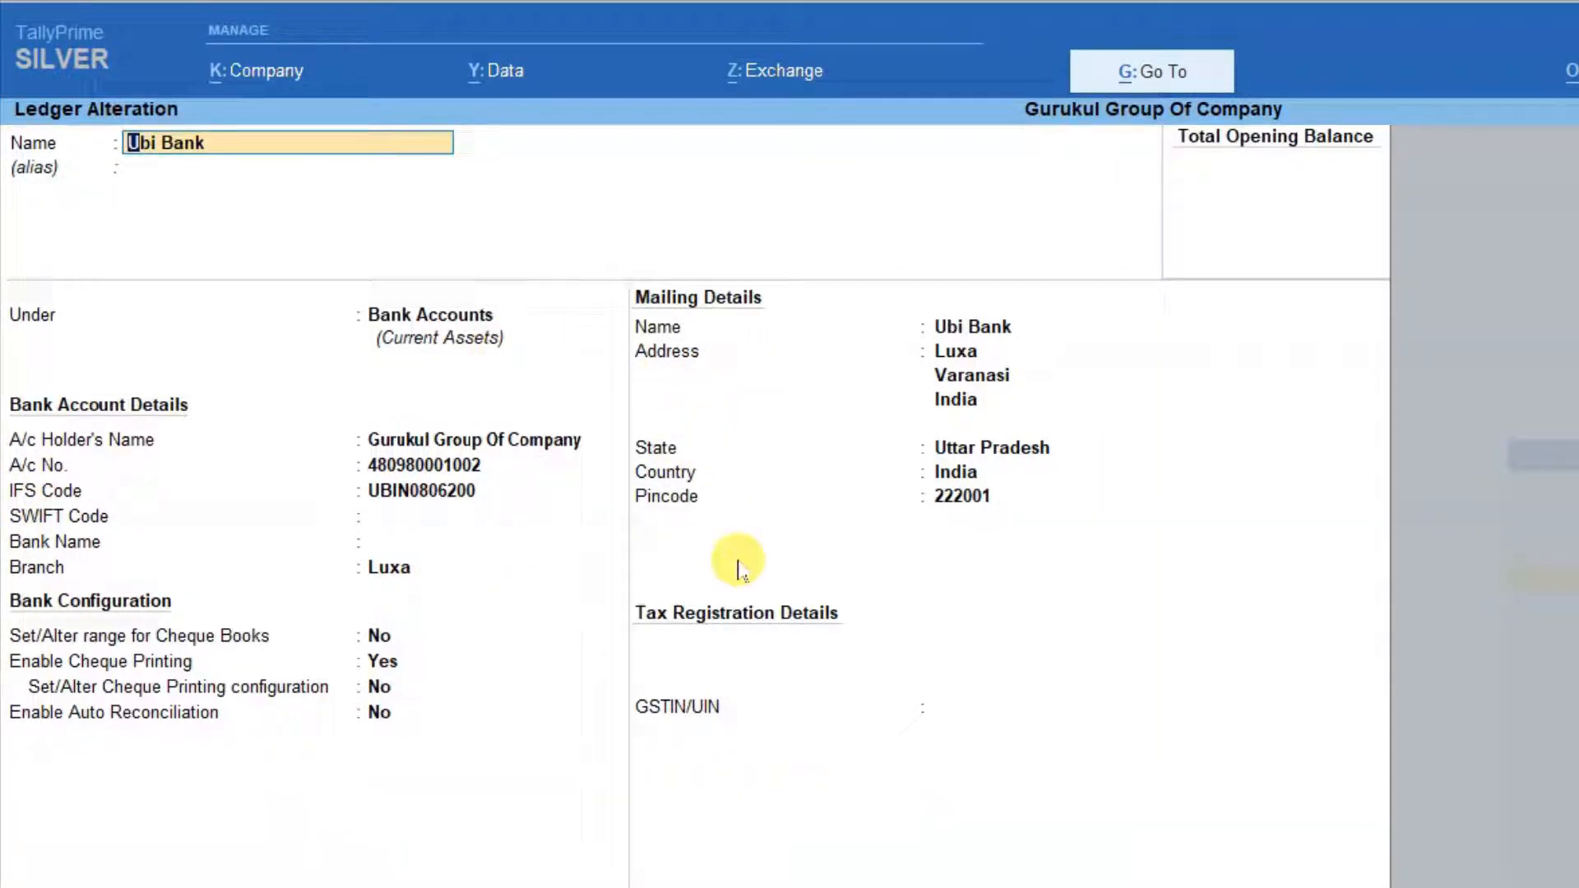
pyautogui.press('Escape')
pyautogui.press('Escape')
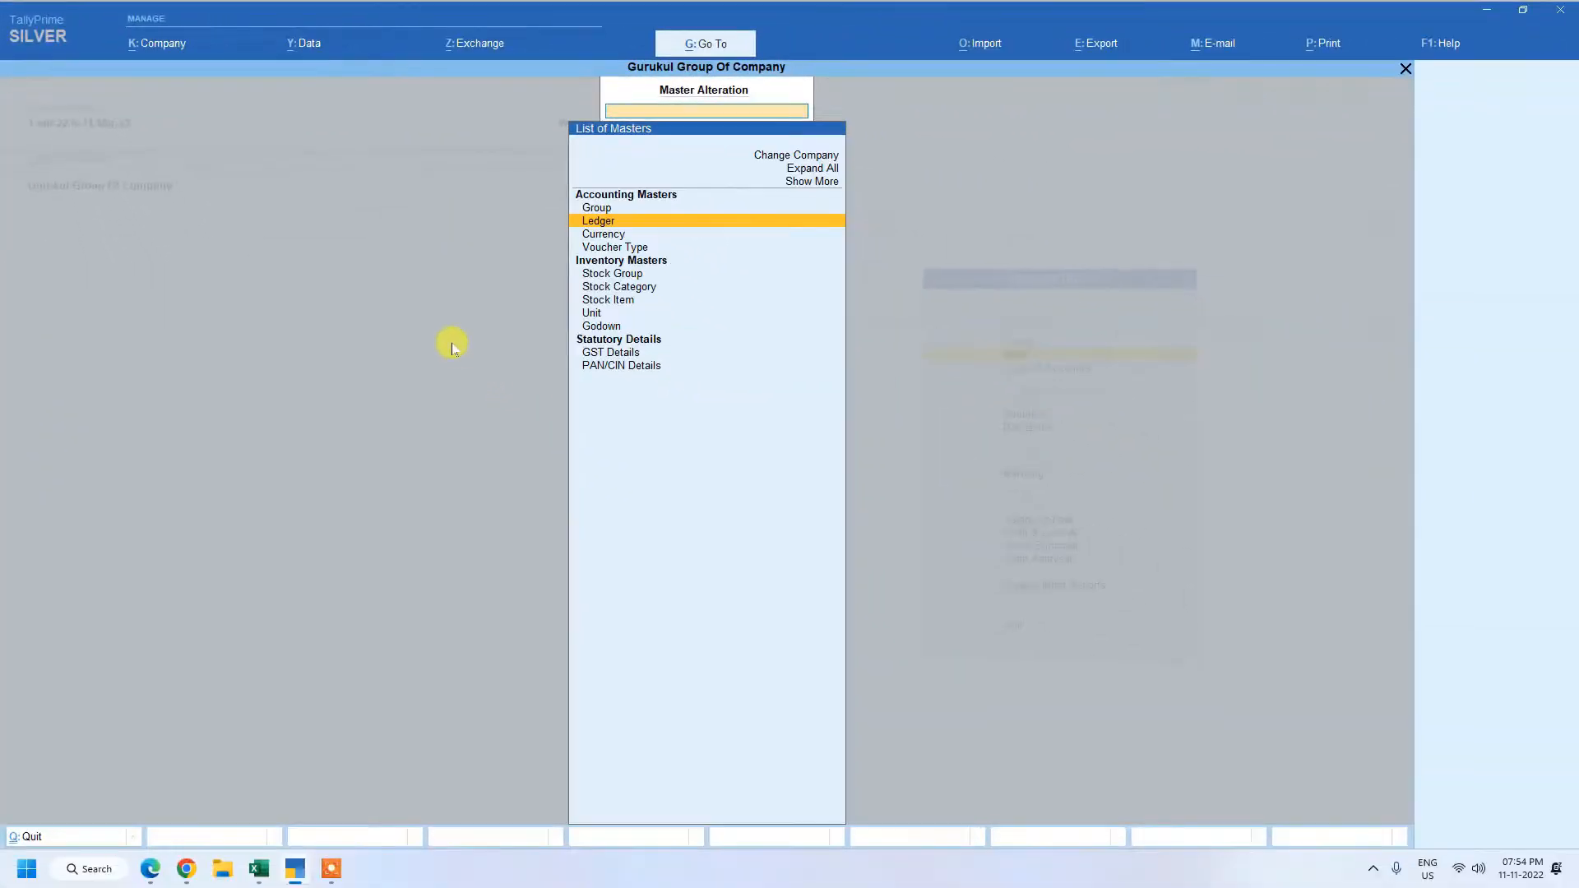
pyautogui.press('Escape')
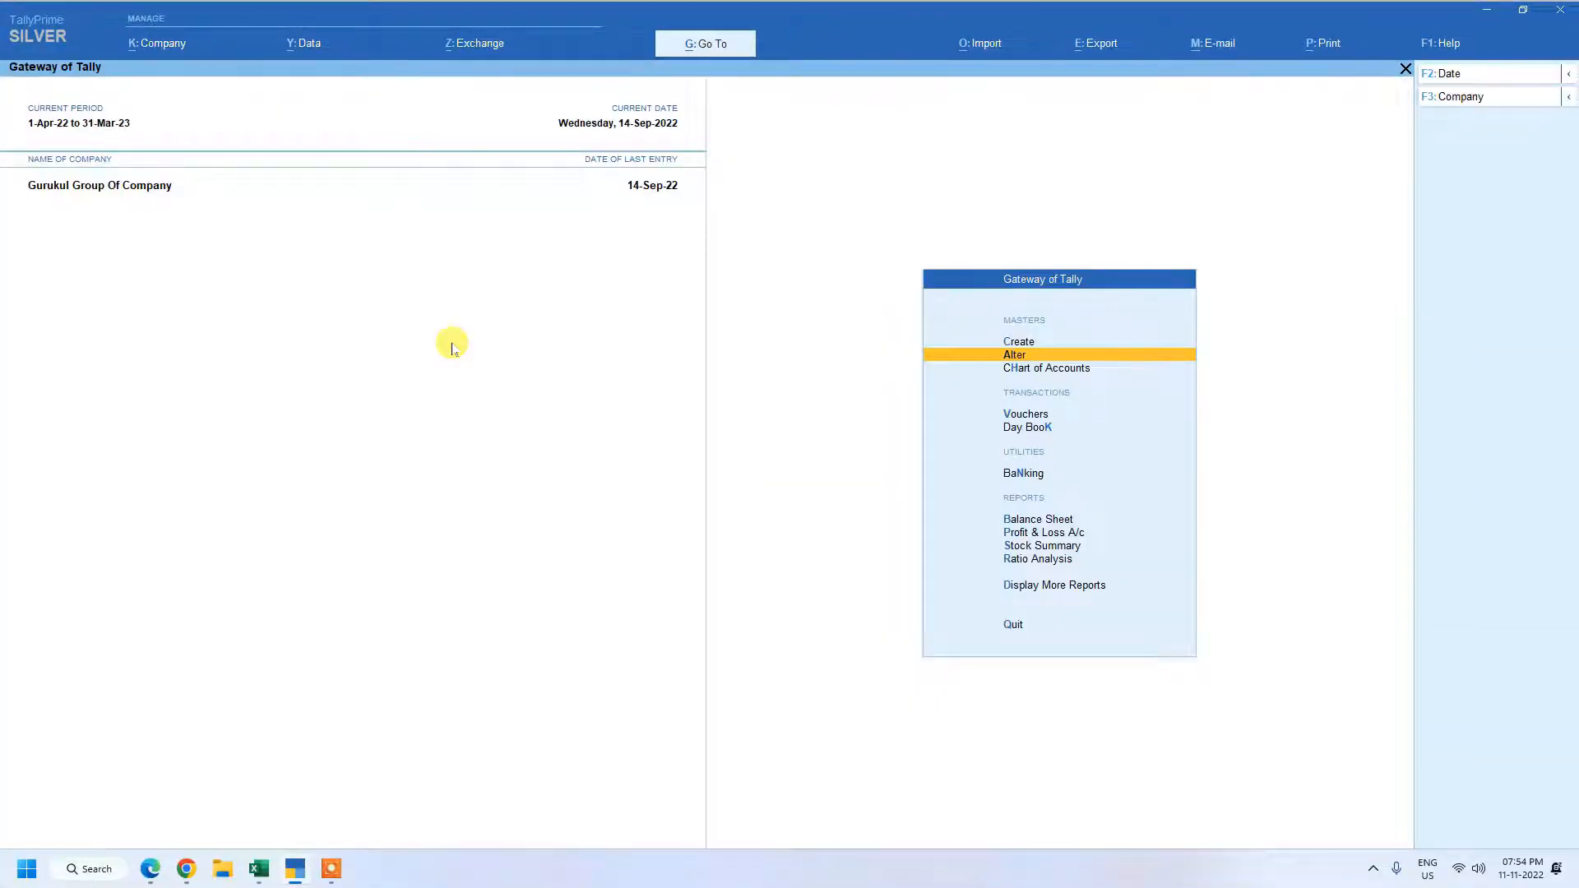
# Start a contra voucher and credit Cash with 10,000.
pyautogui.press('Down')
pyautogui.press('Down')
pyautogui.press('Return')
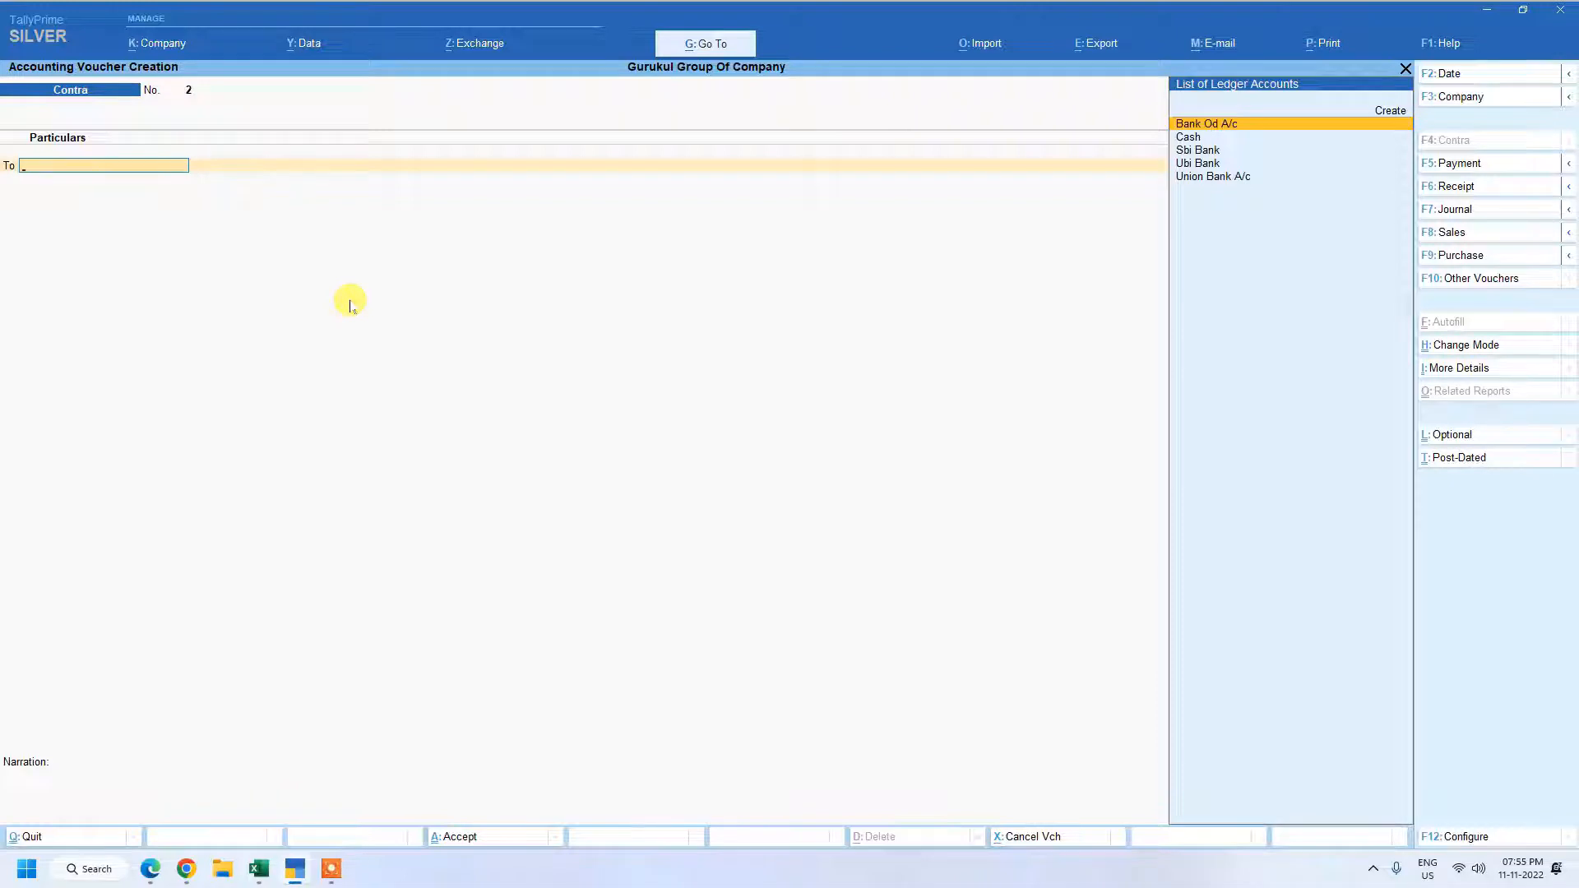
pyautogui.press('Down')
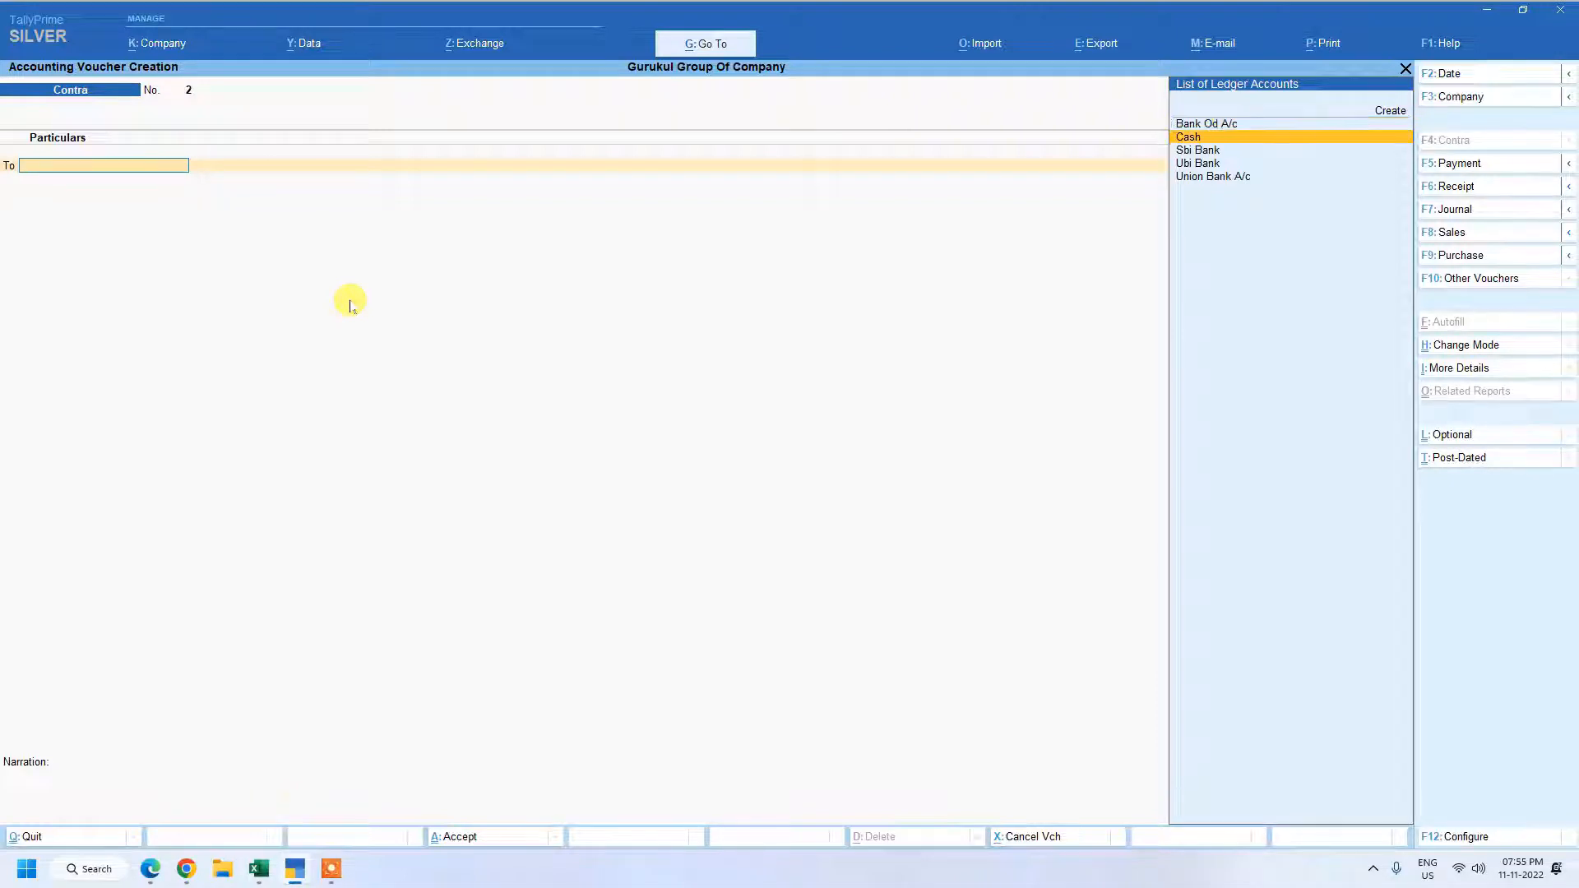
pyautogui.press('Return')
pyautogui.write('10000')
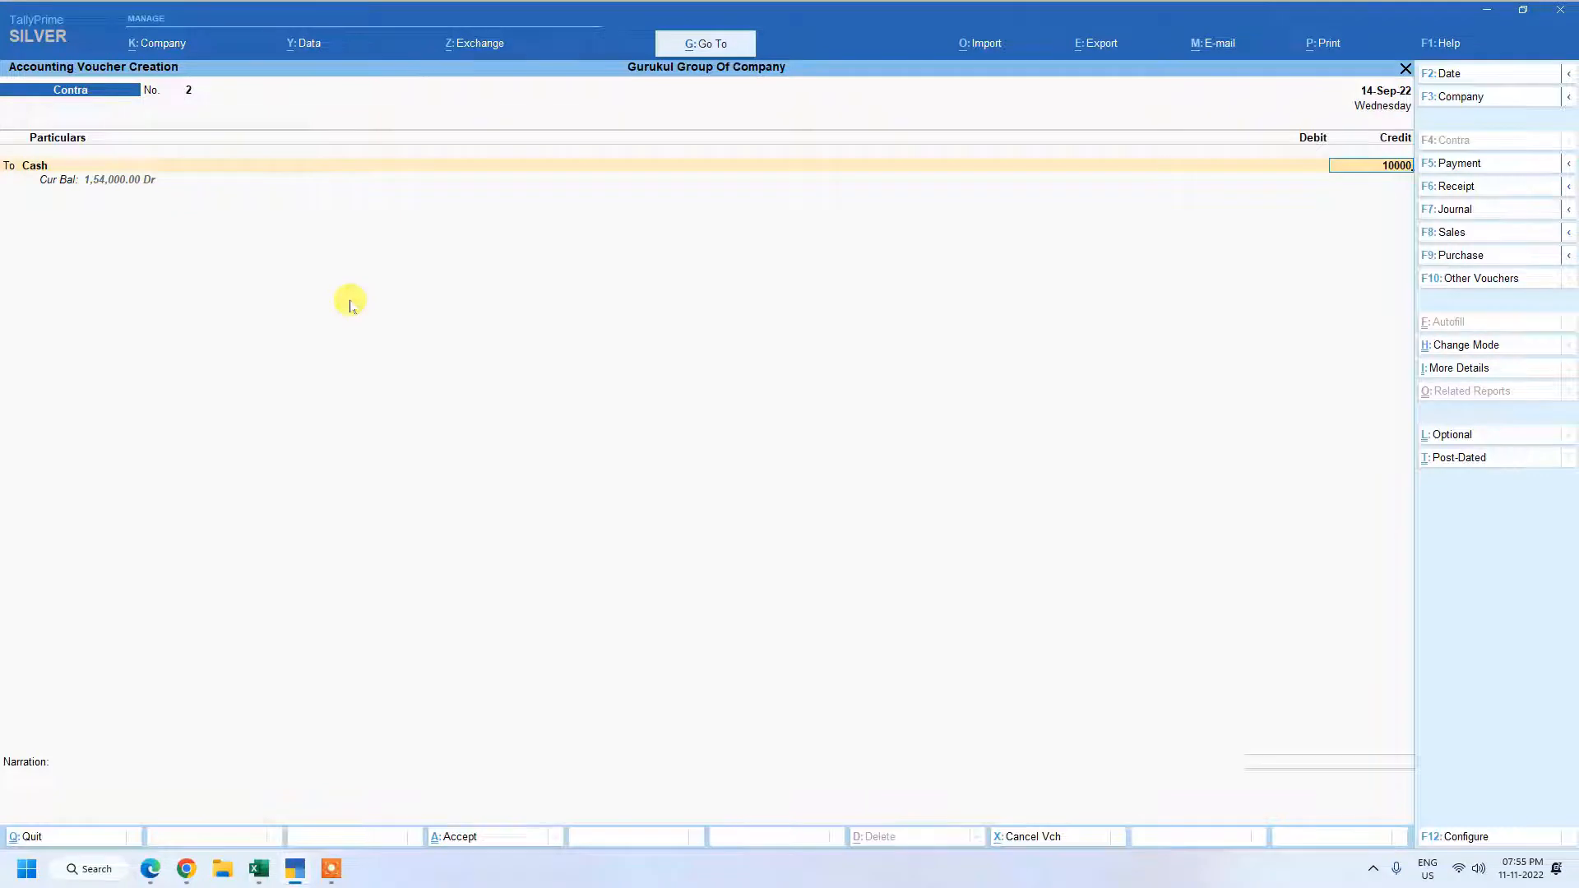
pyautogui.press('Return')
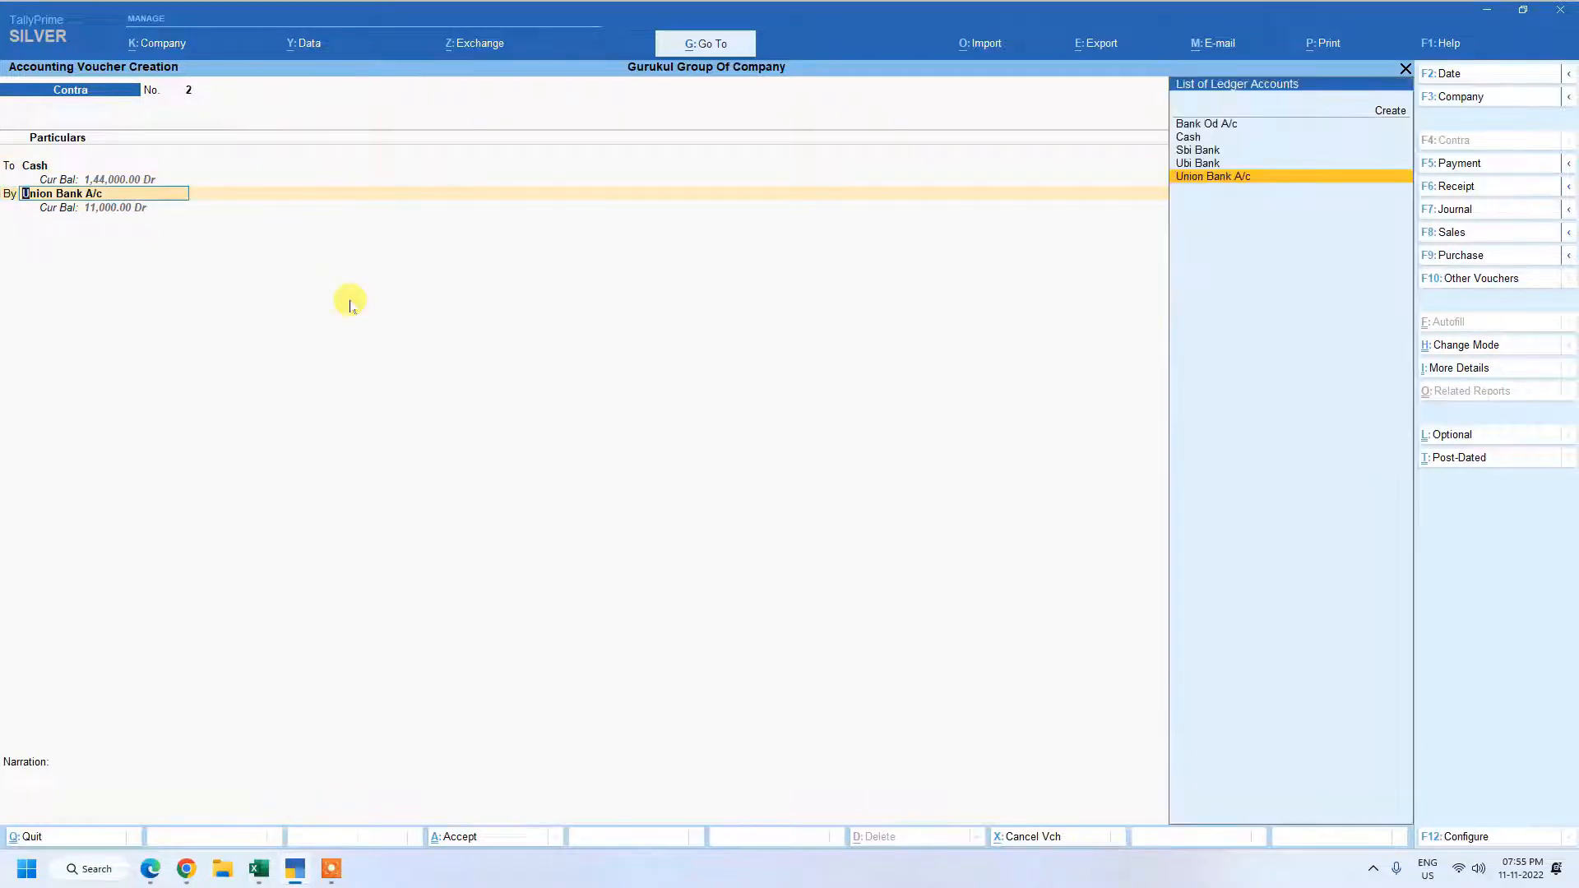
# Debit Ubi Bank with the matching 10,000.
pyautogui.press('Up')
pyautogui.press('Return')
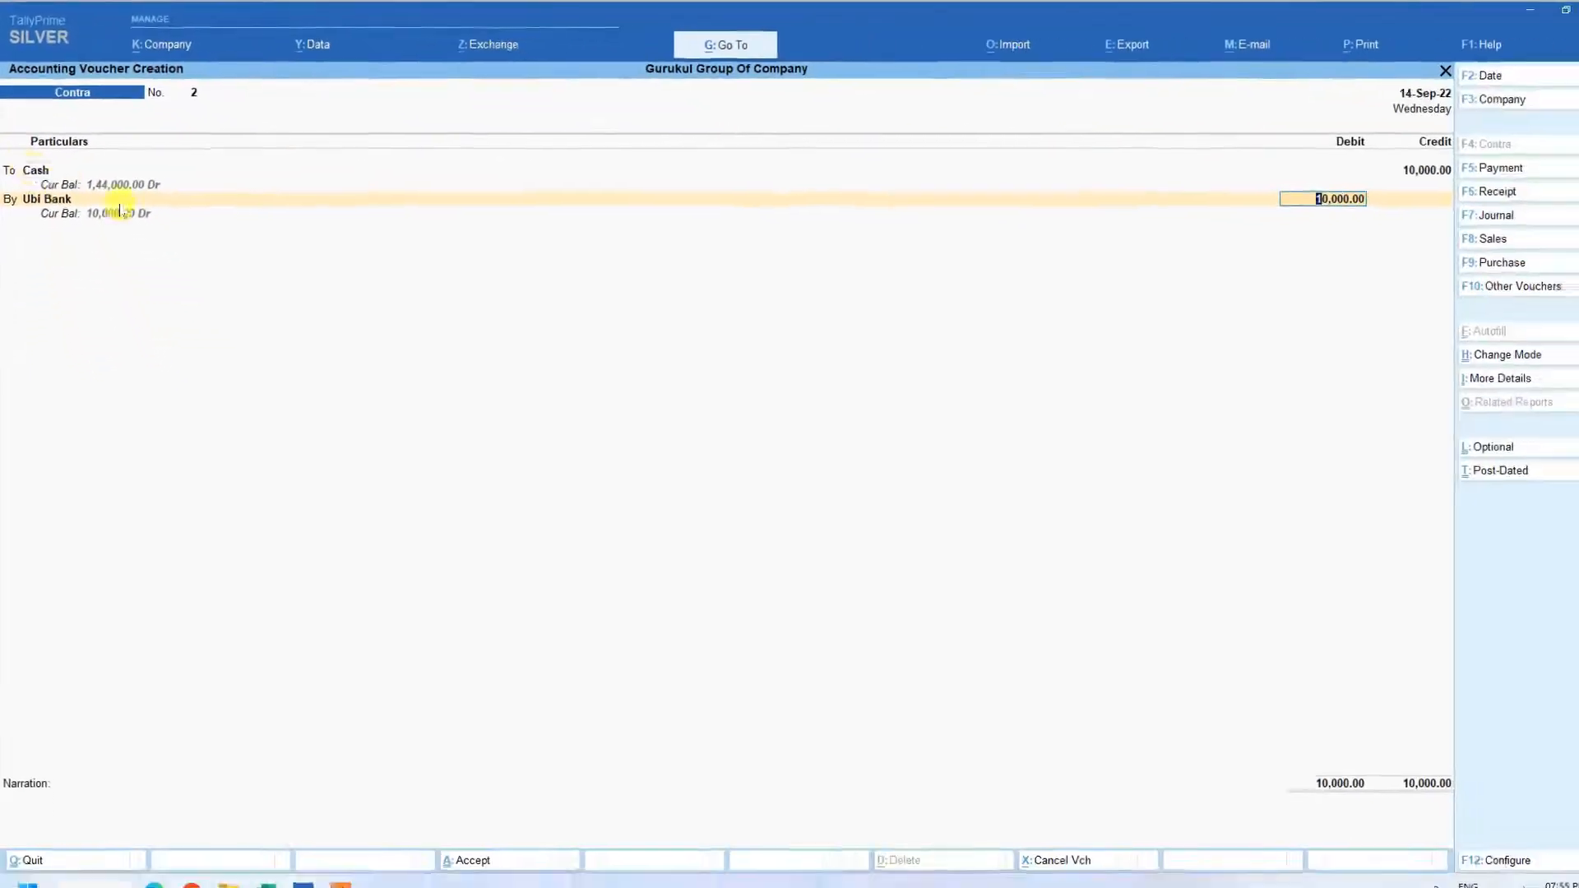
pyautogui.press('Return')
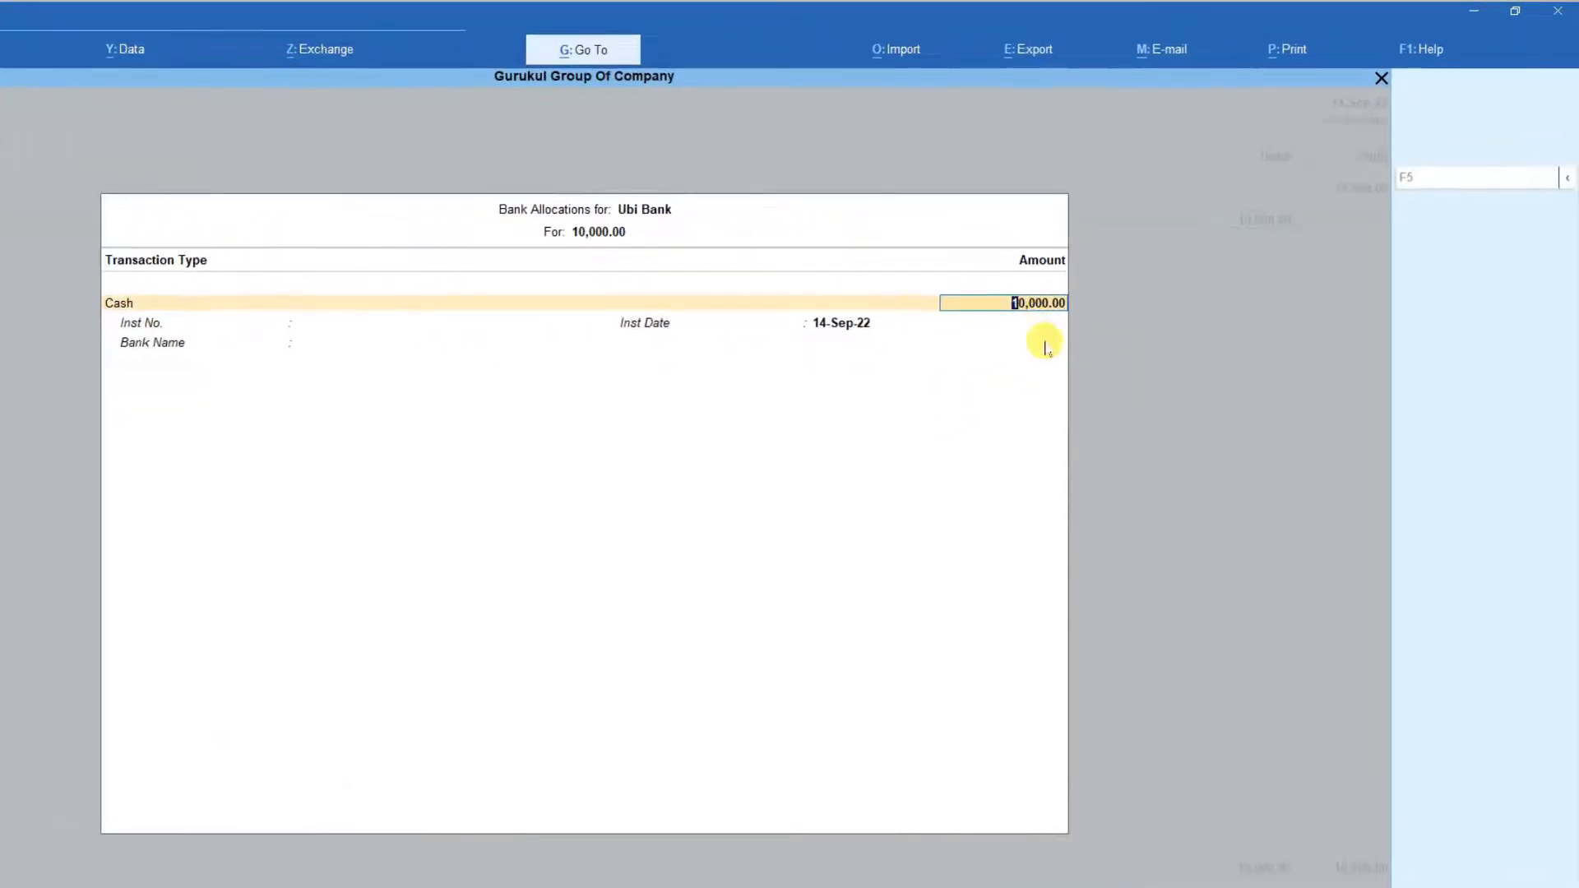
# Accept the 10,000 cash allocation for Ubi Bank, leaving all note denominations blank.
pyautogui.press('Return')
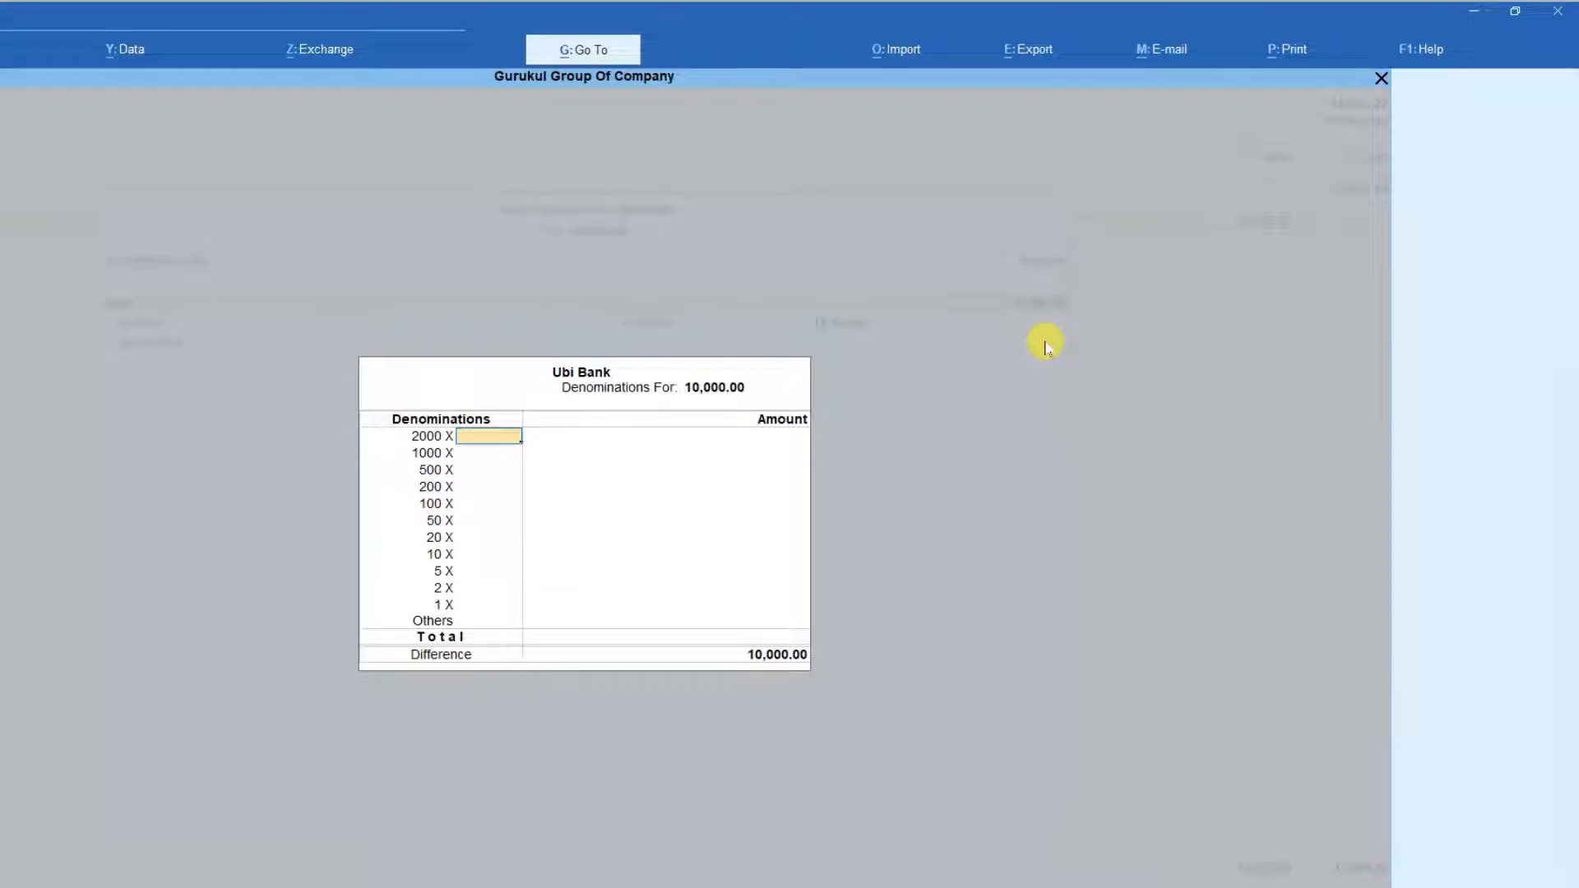
pyautogui.press('Return')
pyautogui.press('Return')
pyautogui.press('Return')
pyautogui.press('Return')
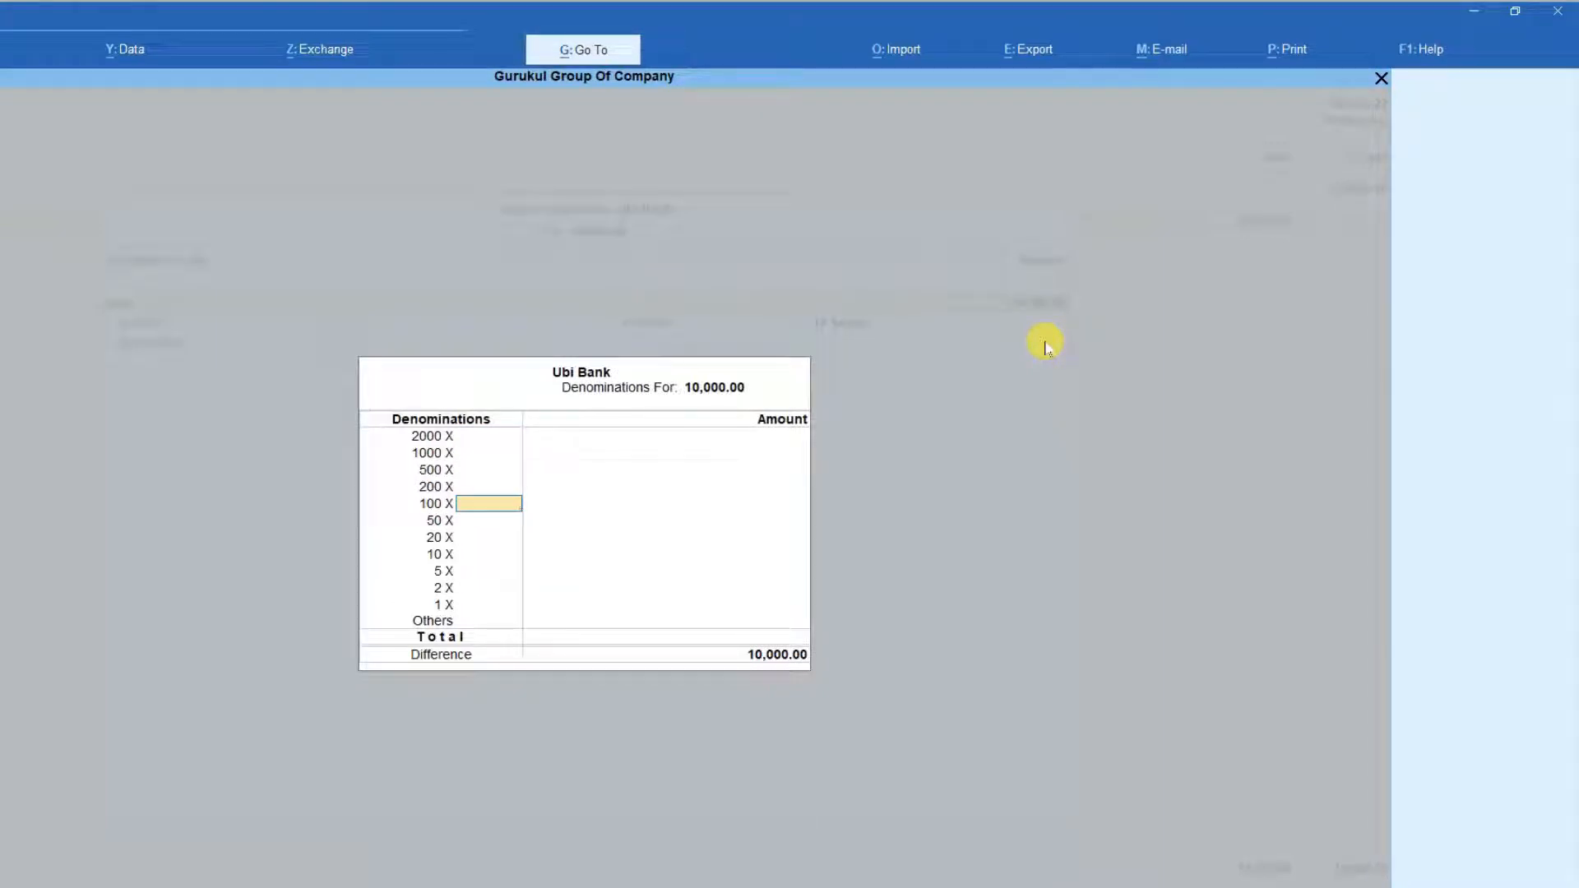
pyautogui.press('Return')
pyautogui.press('Return')
pyautogui.press('Return')
pyautogui.press('Return')
pyautogui.press('Return')
pyautogui.press('Return')
pyautogui.press('Return')
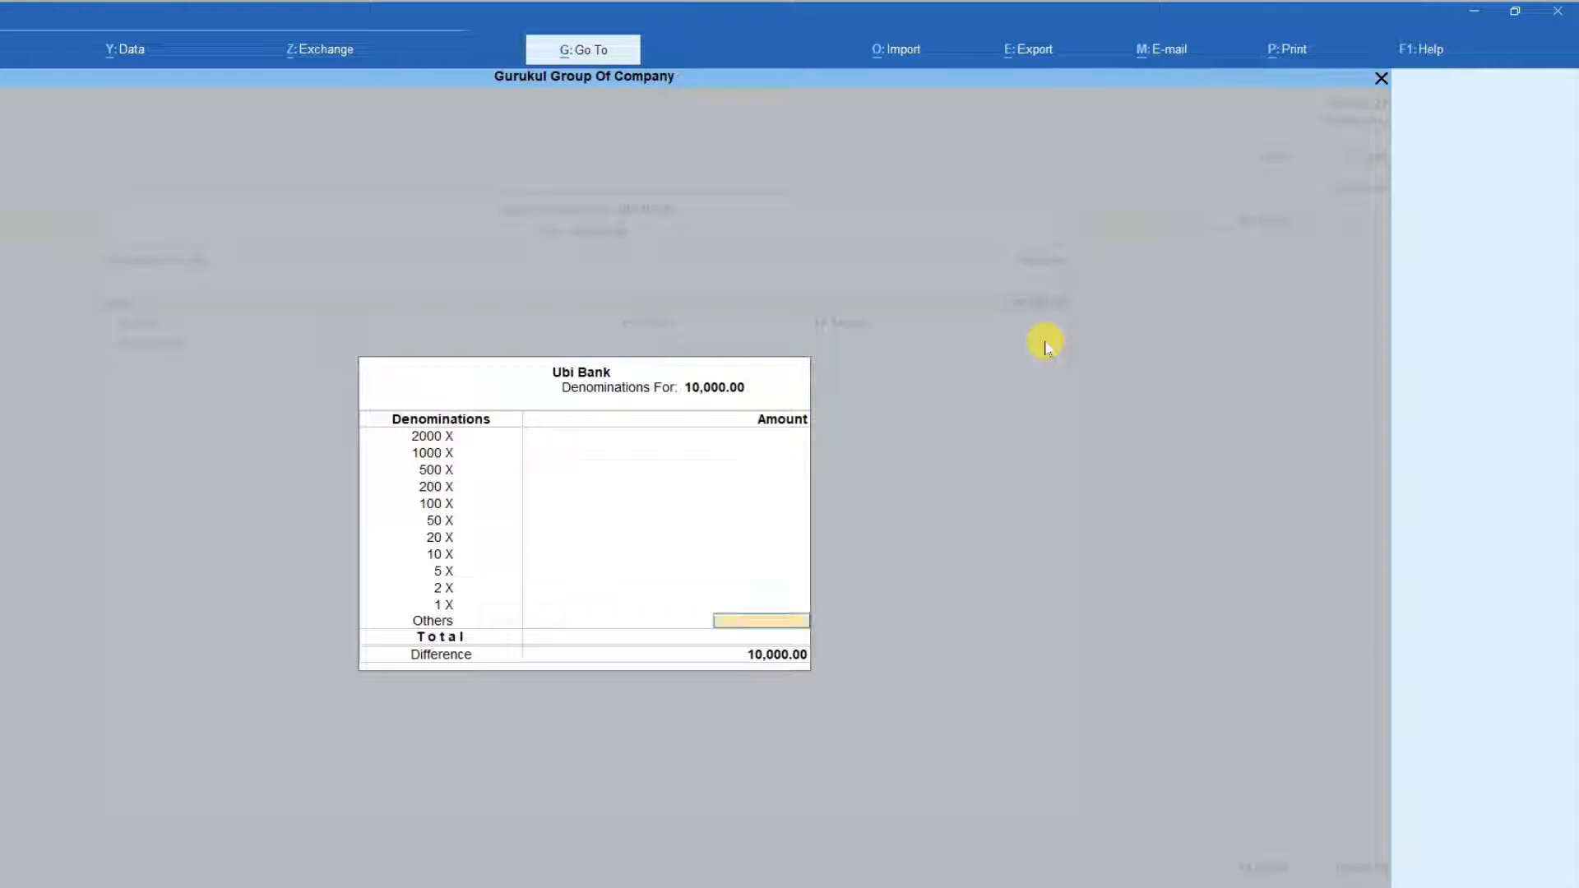
pyautogui.press('Return')
# Finish the bank allocation without a bank name and save the contra voucher with an empty narration.
pyautogui.press('Return')
pyautogui.press('Return')
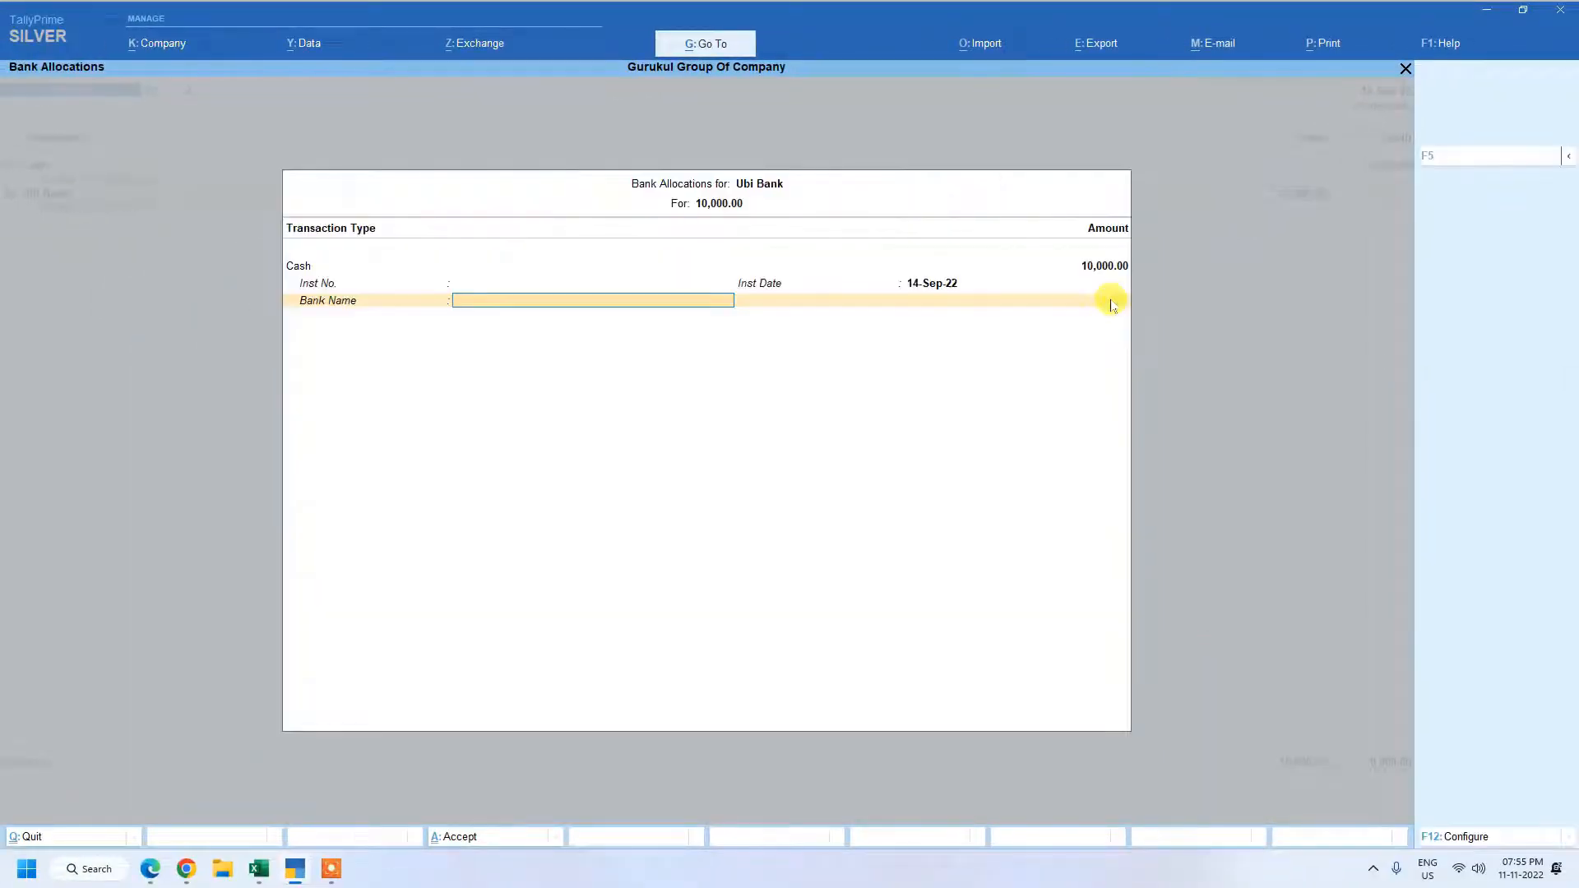
pyautogui.press('Return')
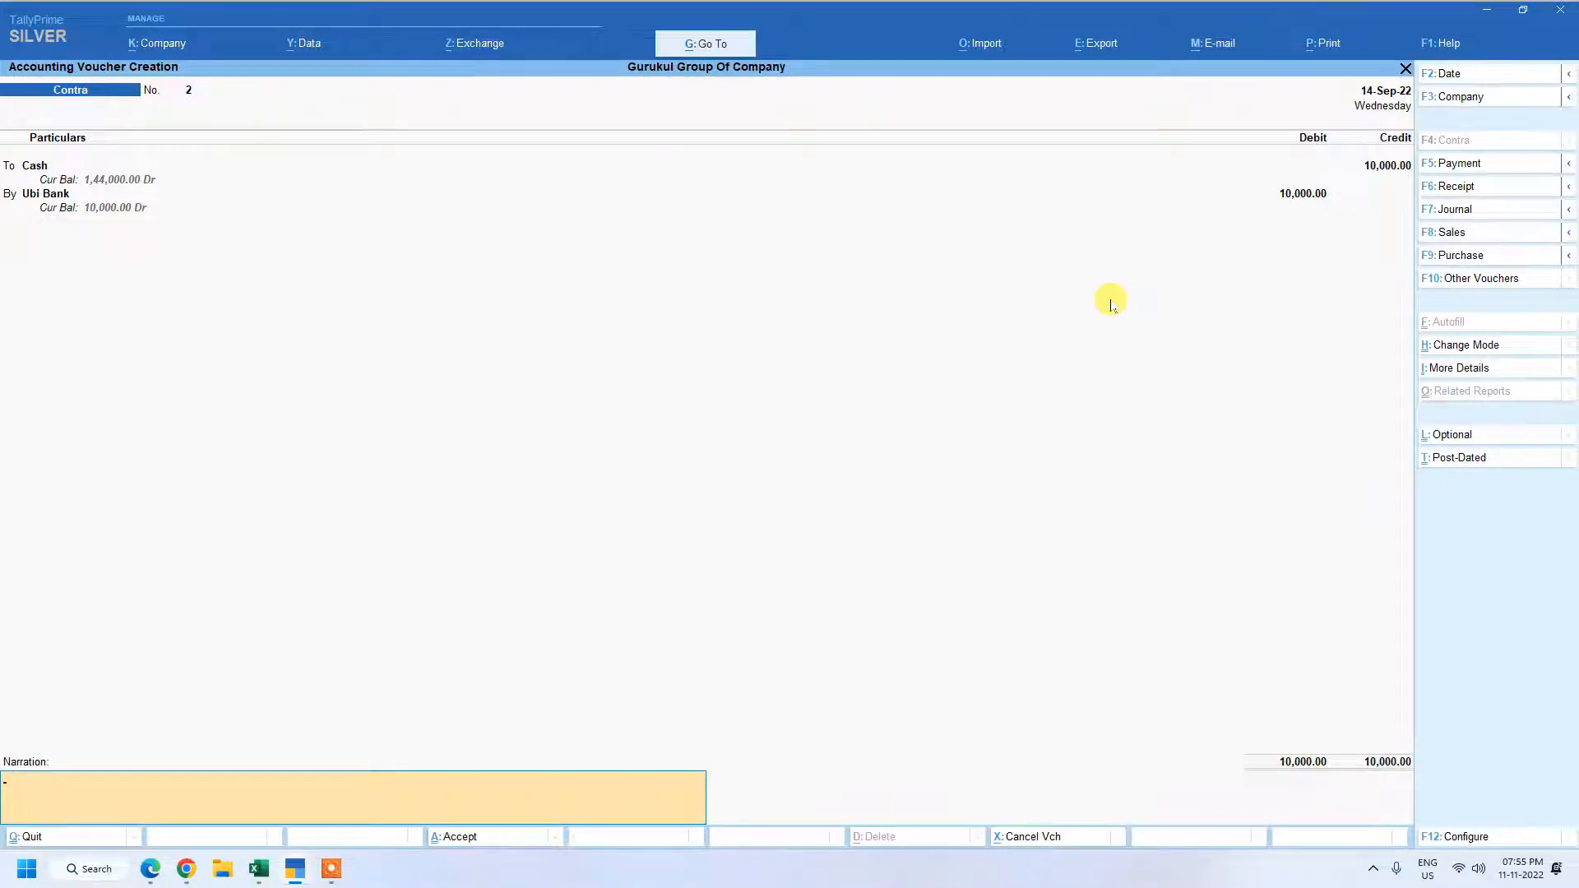
pyautogui.press('Return')
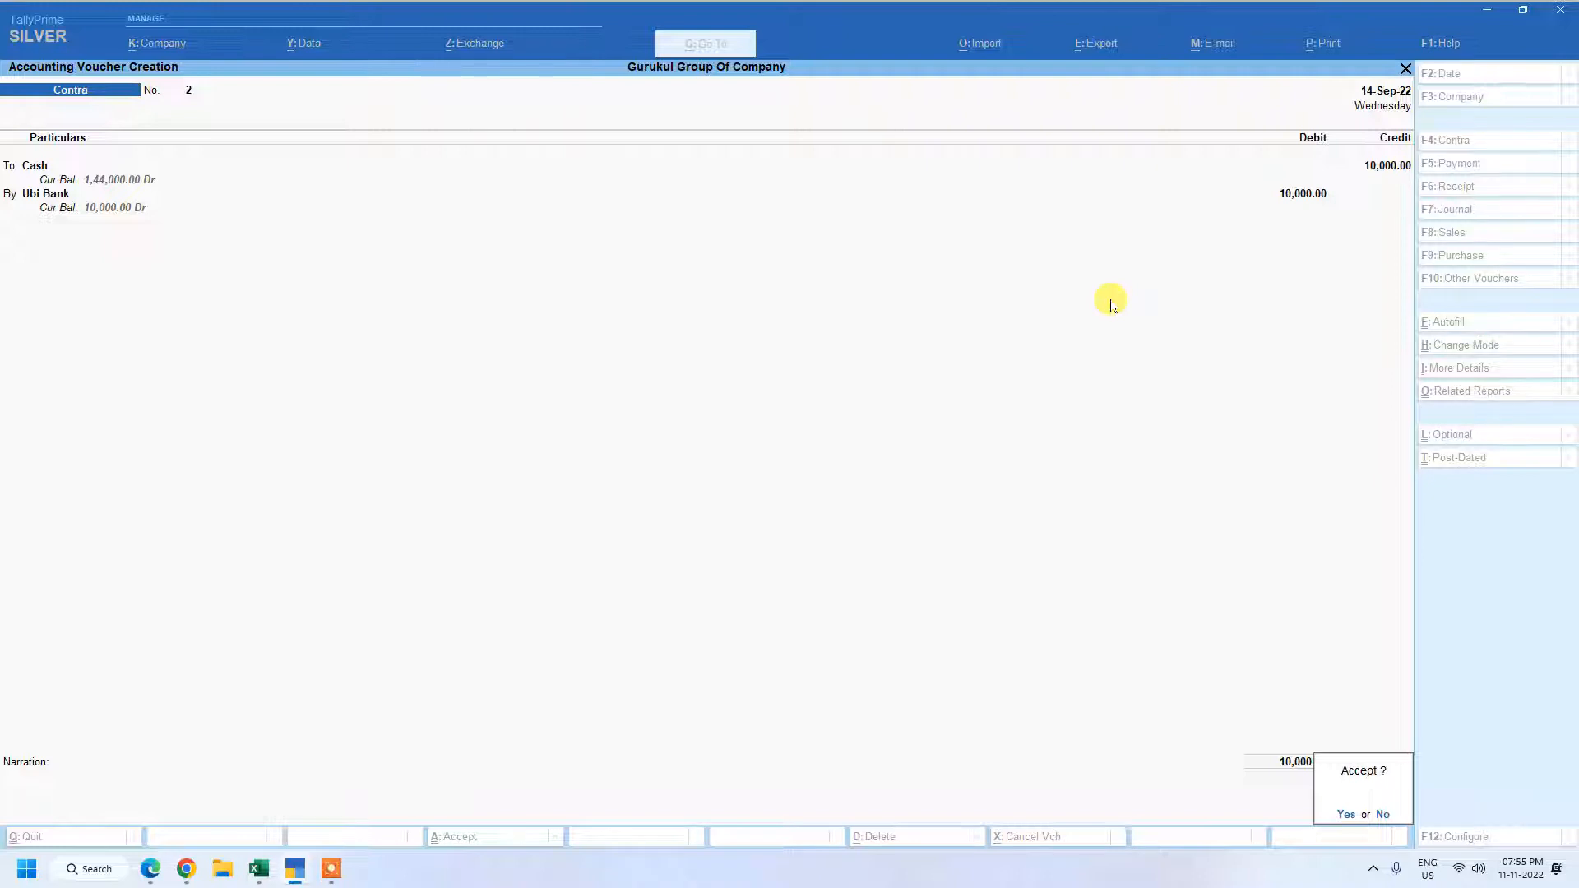
pyautogui.press('Return')
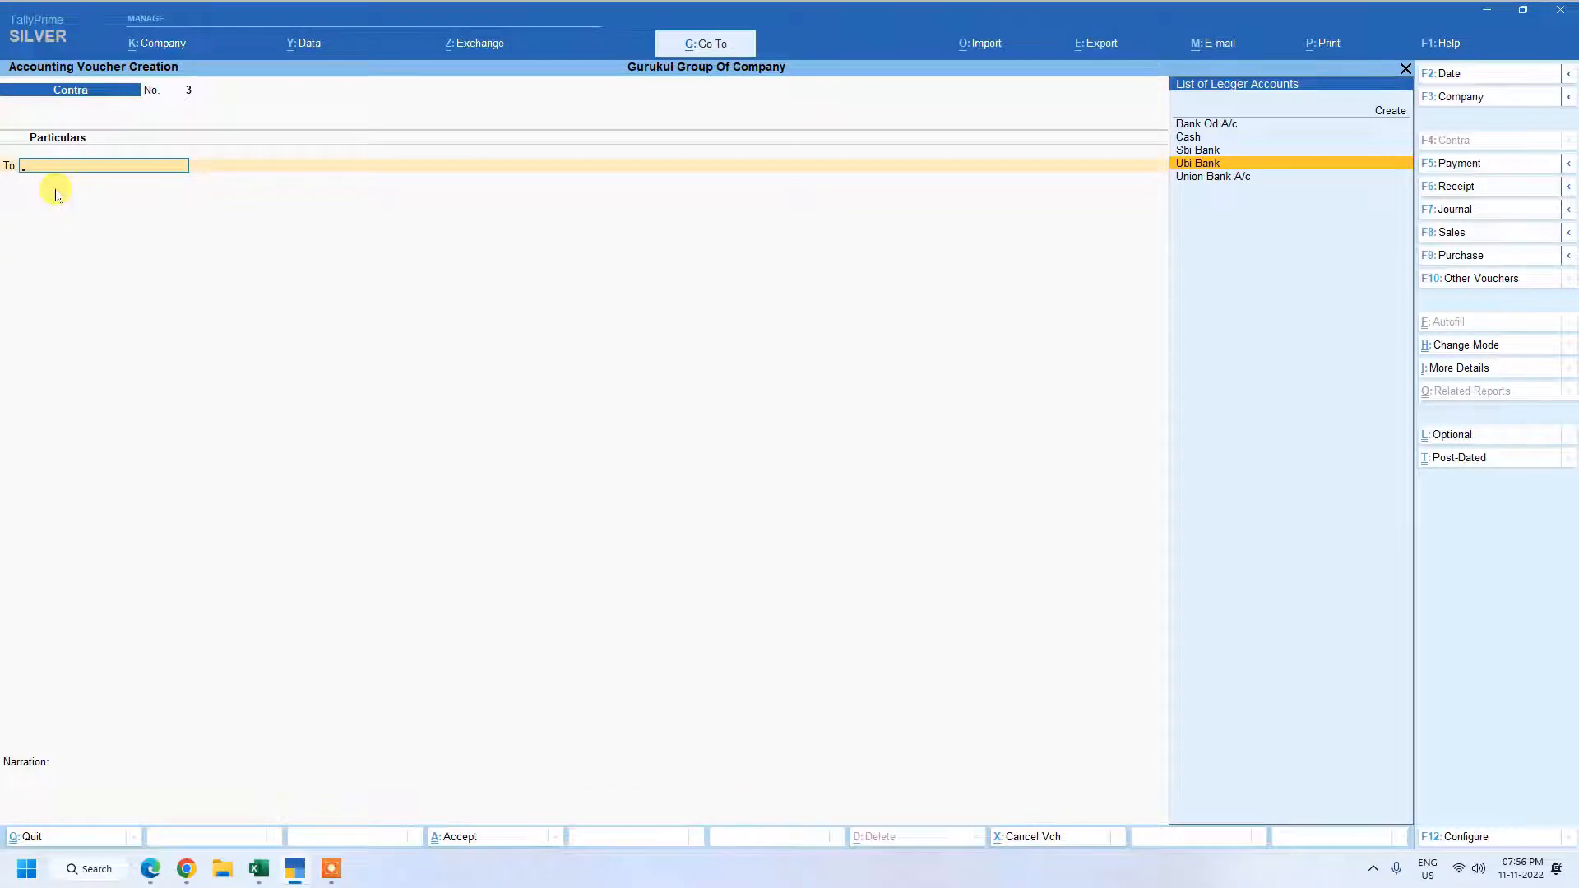
# Credit Ubi Bank with 2,000 in the new contra voucher.
pyautogui.press('Return')
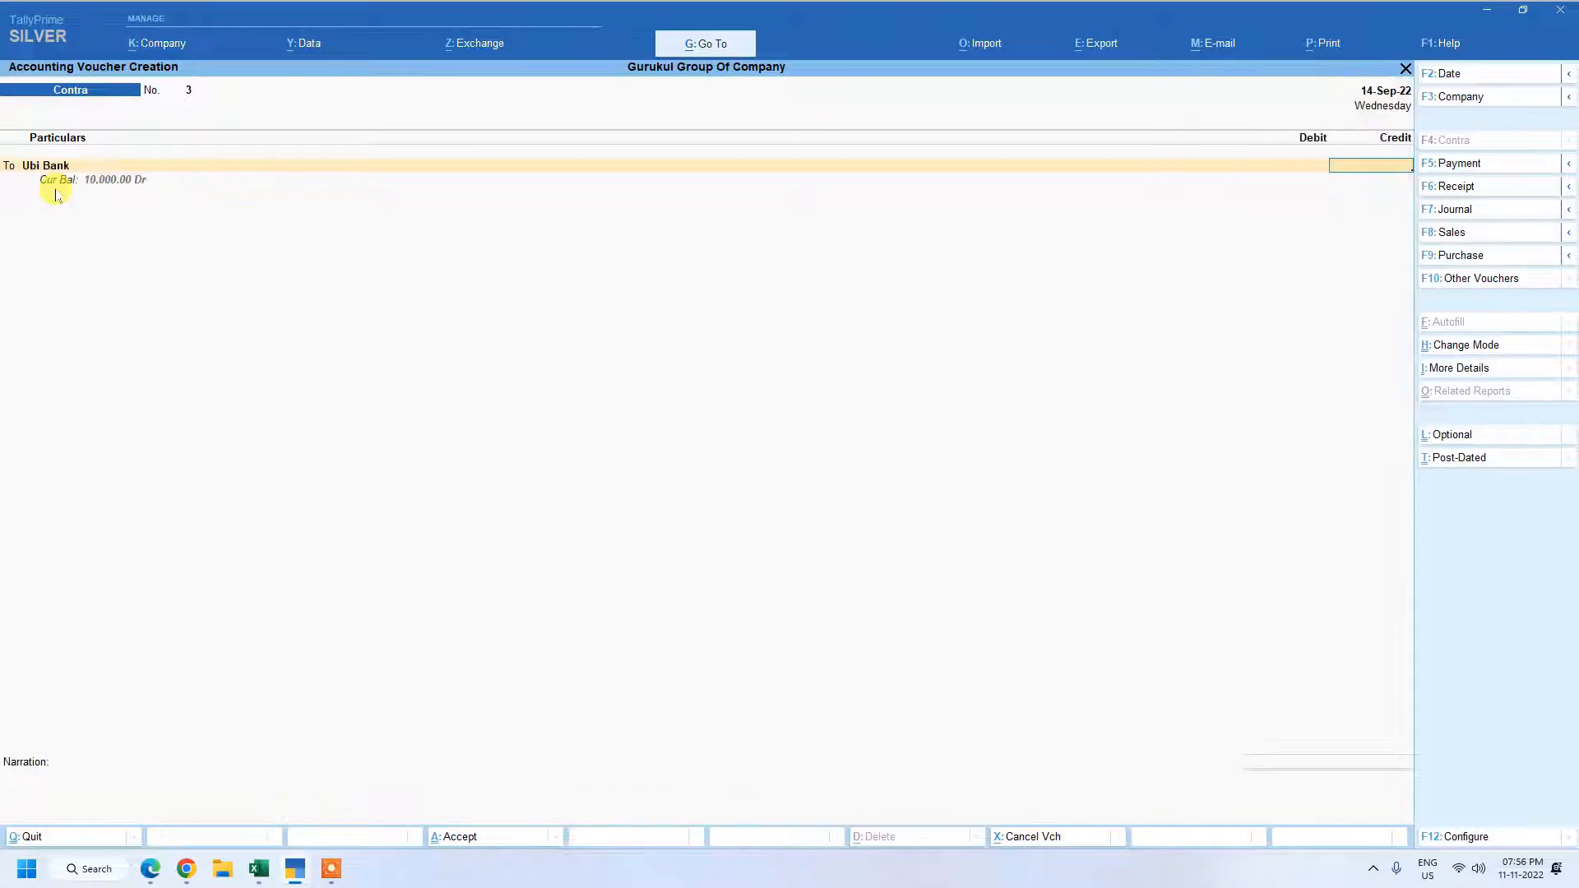
pyautogui.write('2000')
pyautogui.press('Return')
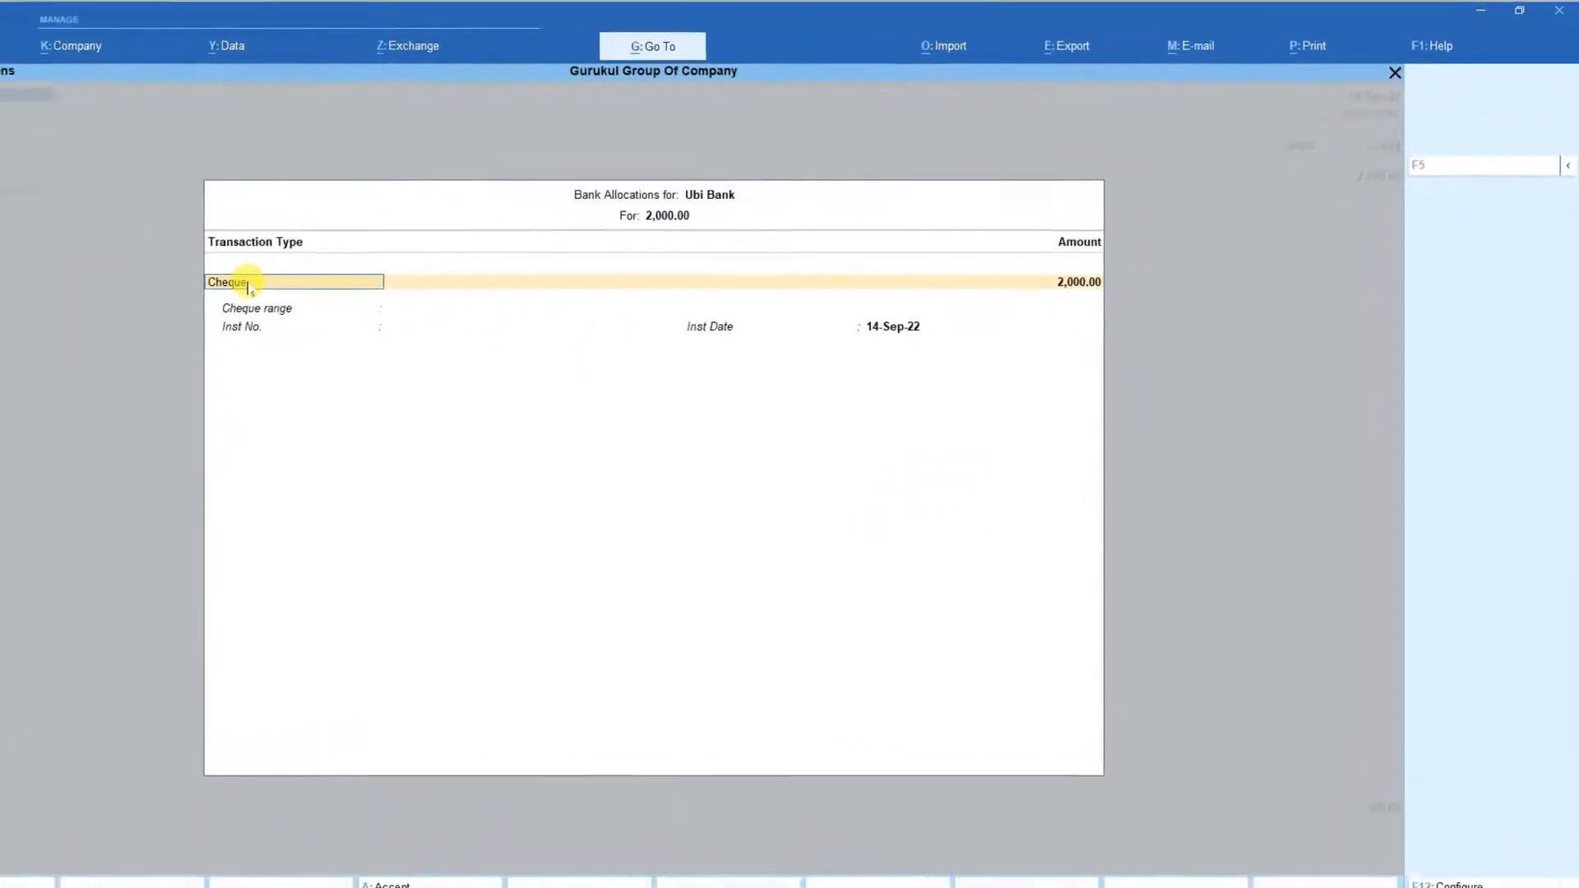
# Set the Ubi Bank allocation's transaction type to ATM from the full list and accept it with a blank instrument number.
pyautogui.press('space')
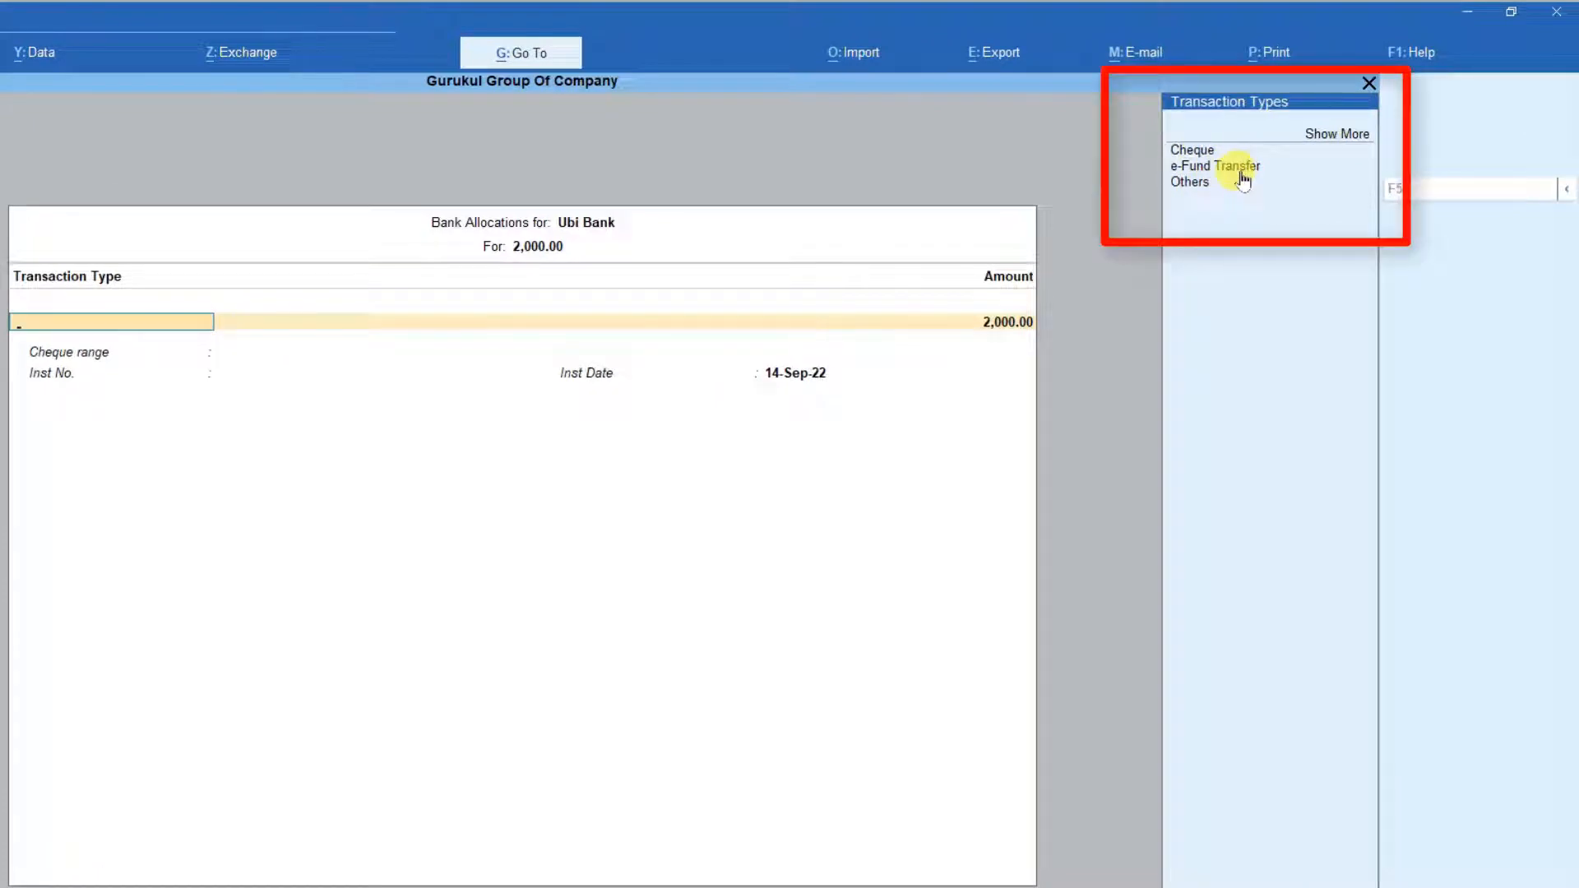
pyautogui.click(1341, 141)
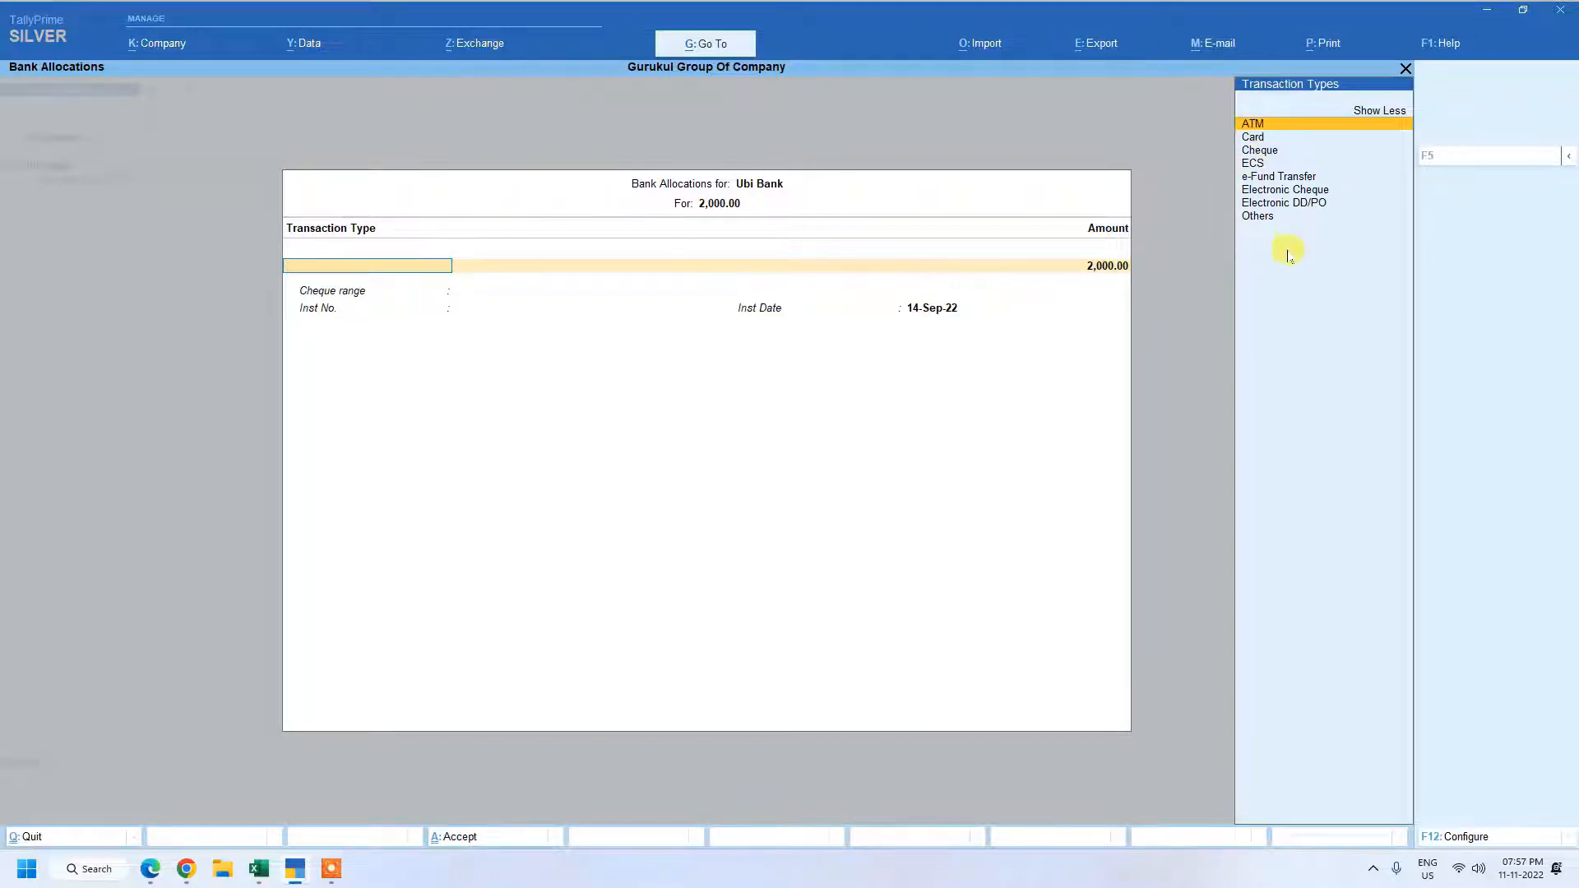
pyautogui.click(1265, 125)
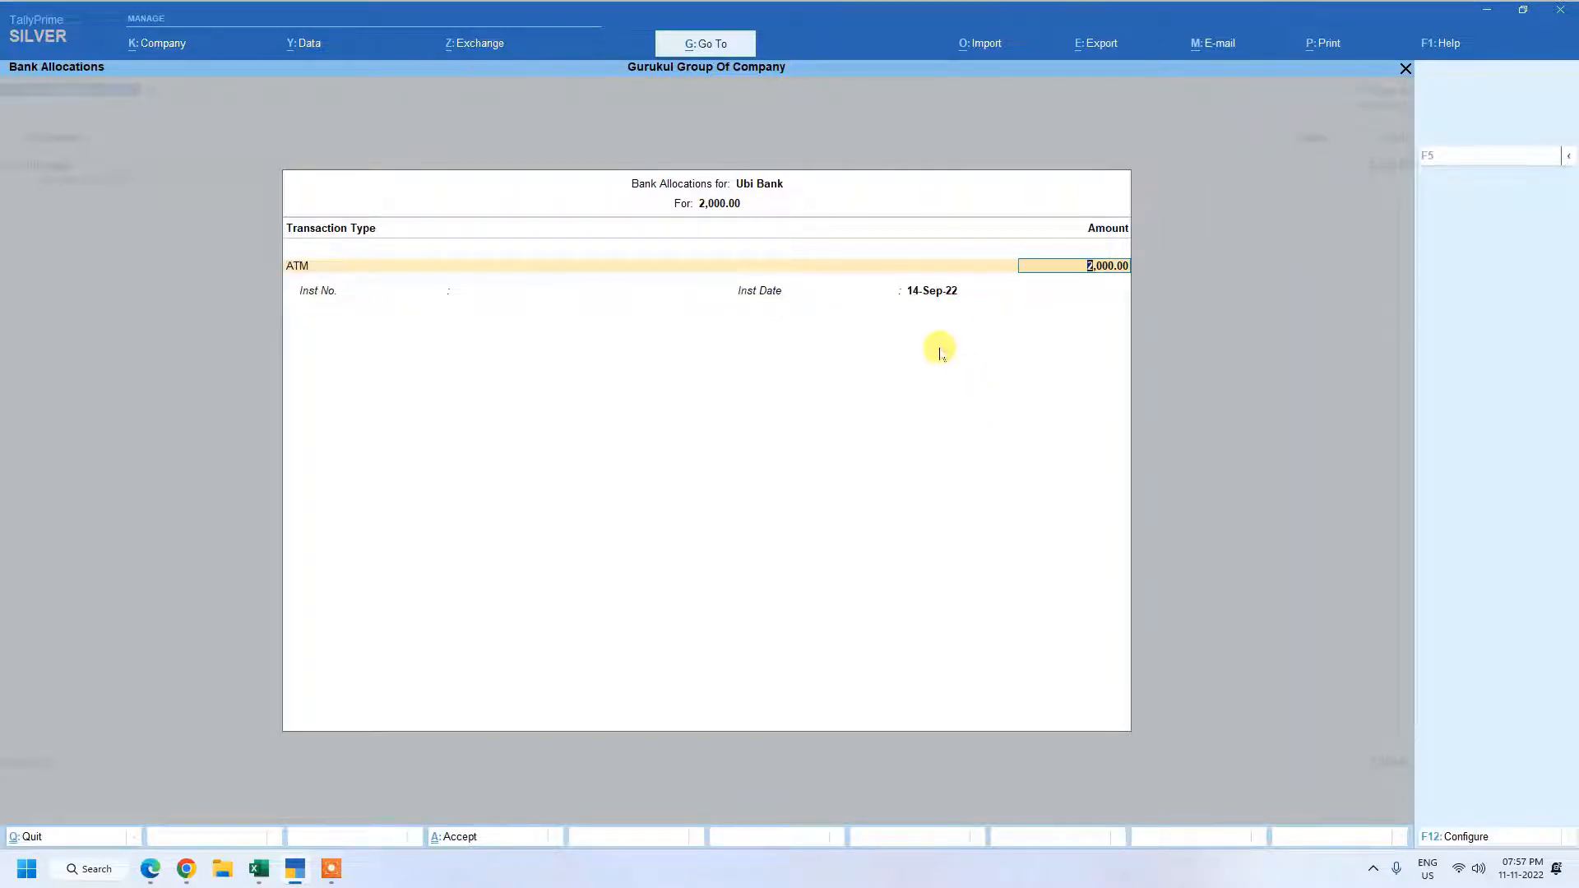
pyautogui.press('Return')
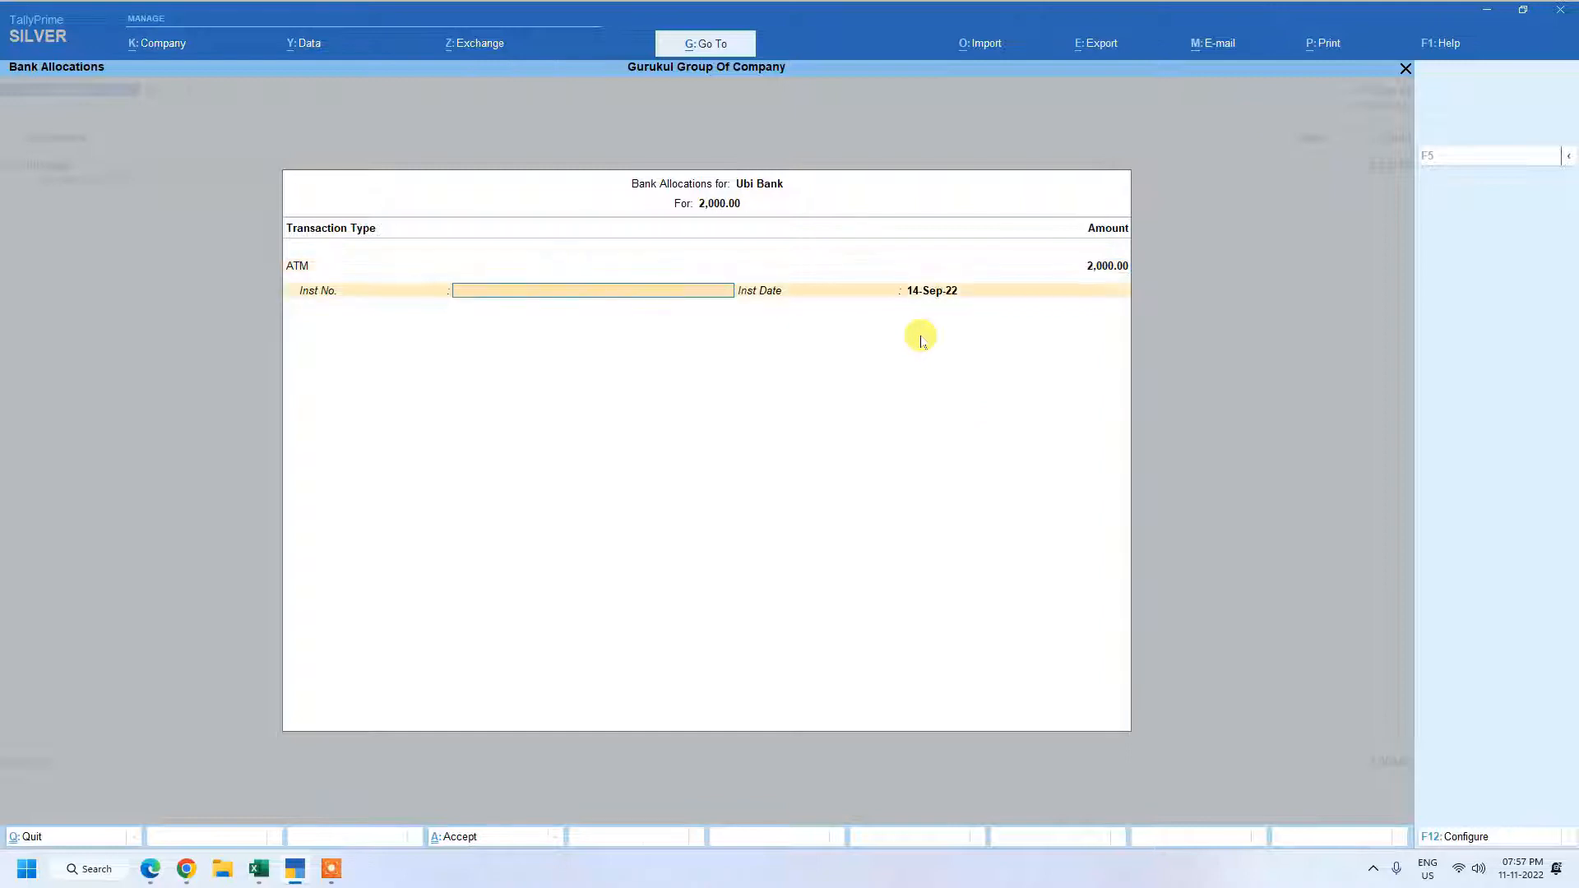
pyautogui.press('Return')
pyautogui.press('Return')
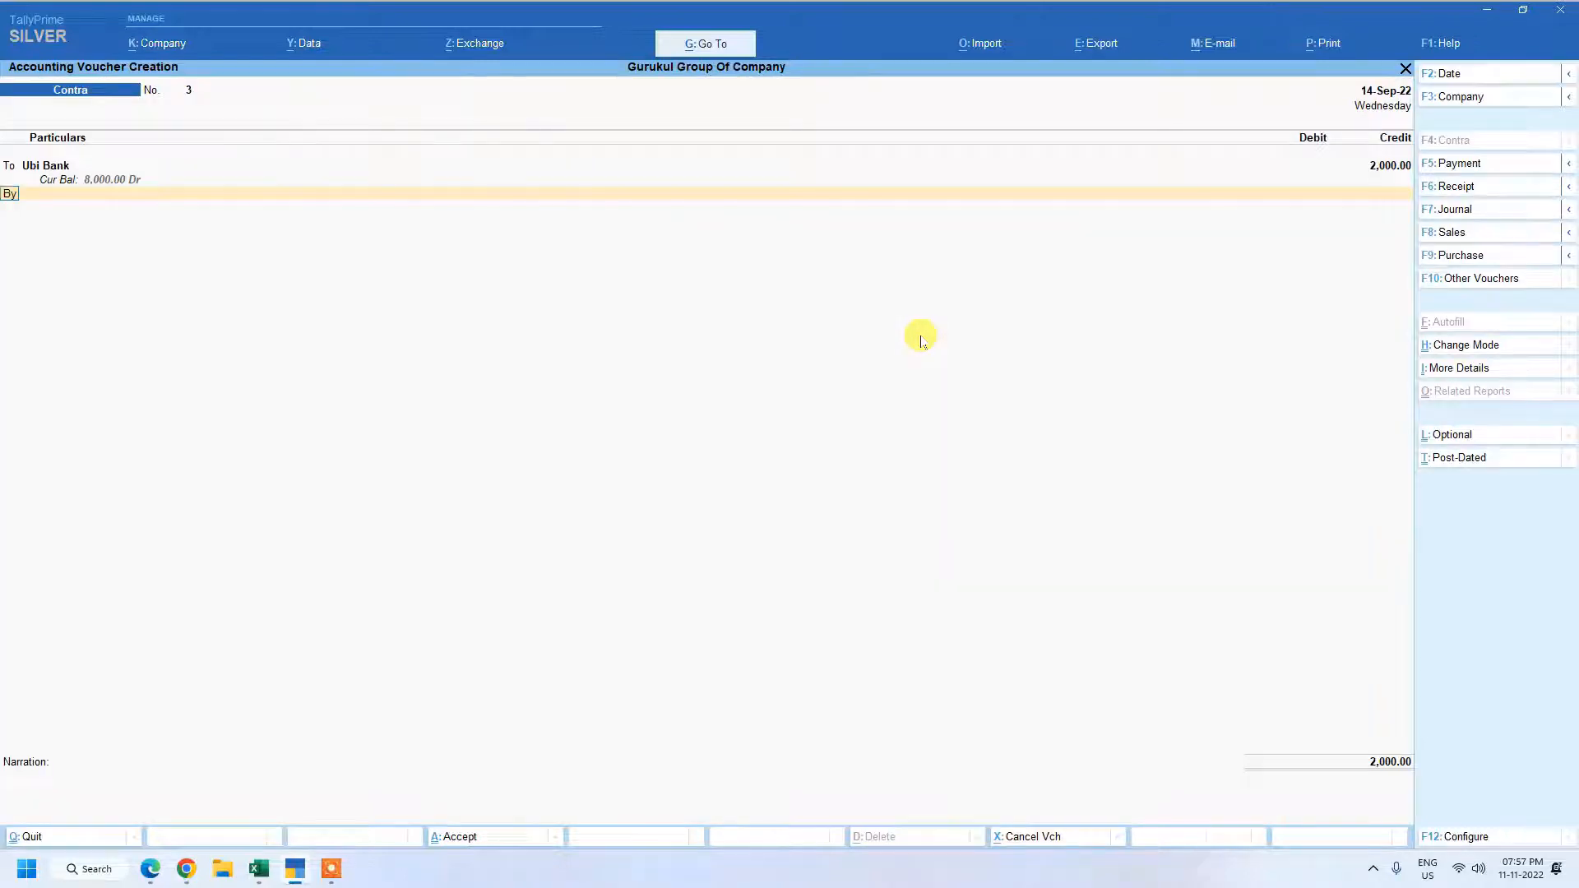
# Debit Cash with the matching 2,000 and save the contra voucher with an empty narration.
pyautogui.press('Return')
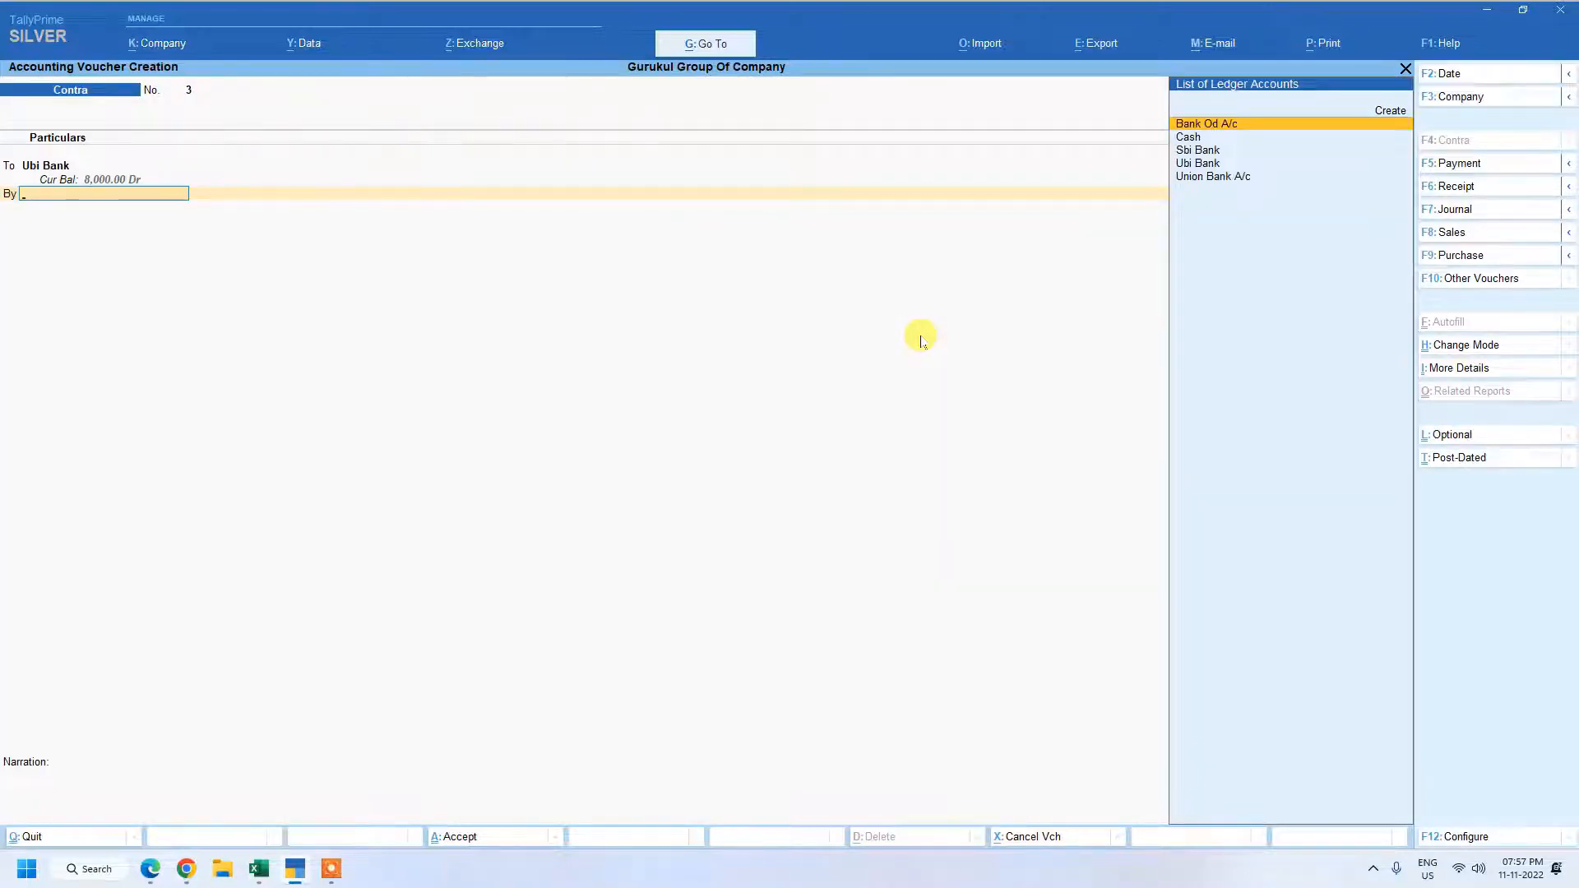
pyautogui.press('Down')
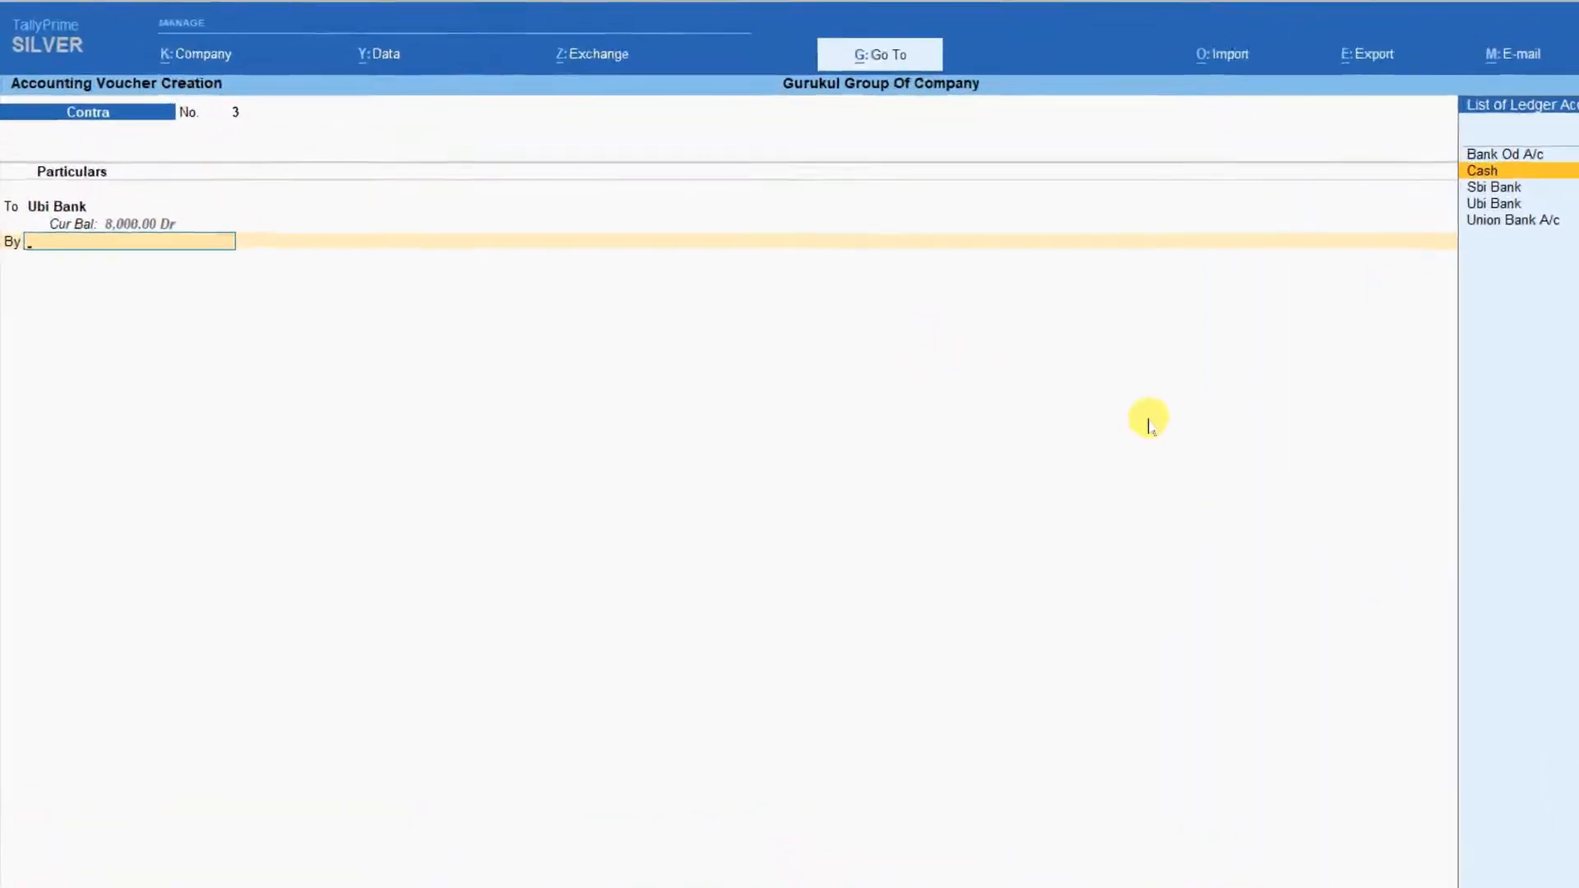
pyautogui.press('Return')
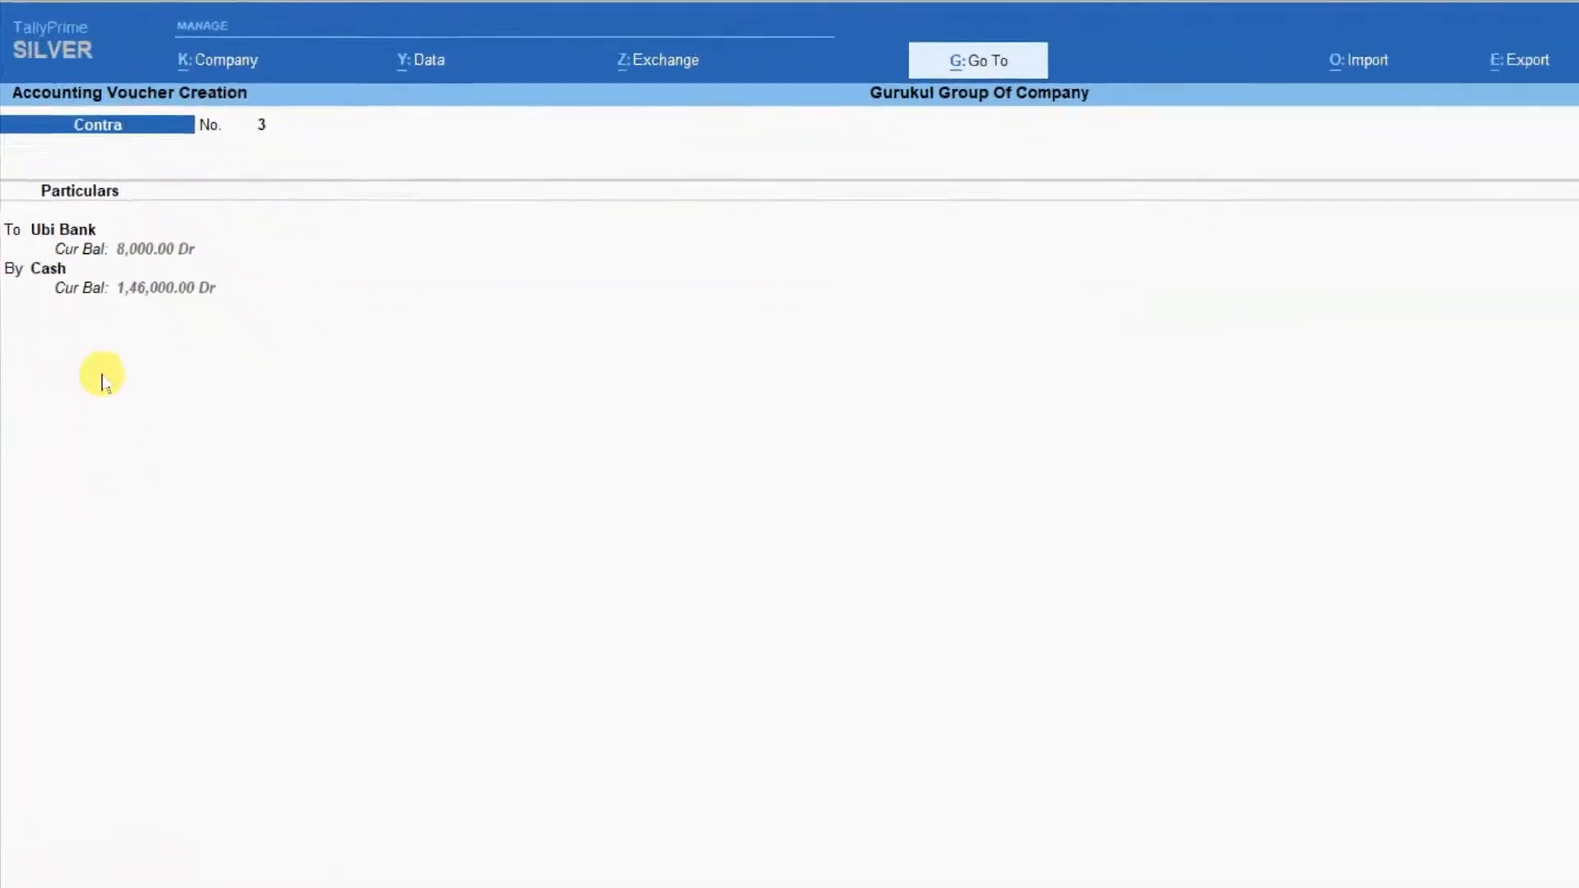
pyautogui.press('Return')
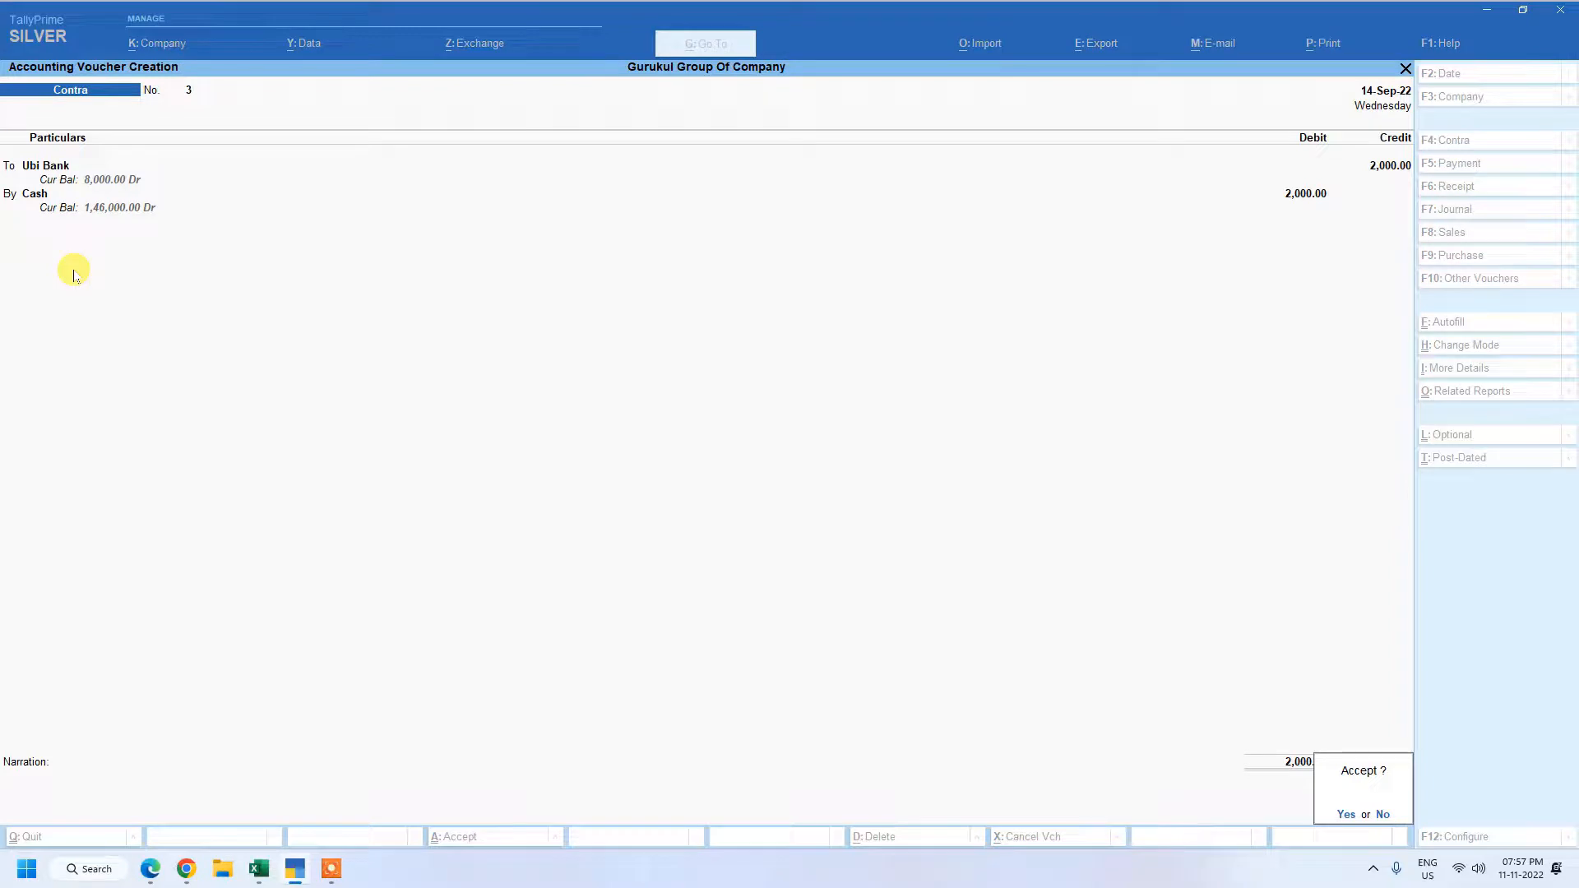
pyautogui.press('Return')
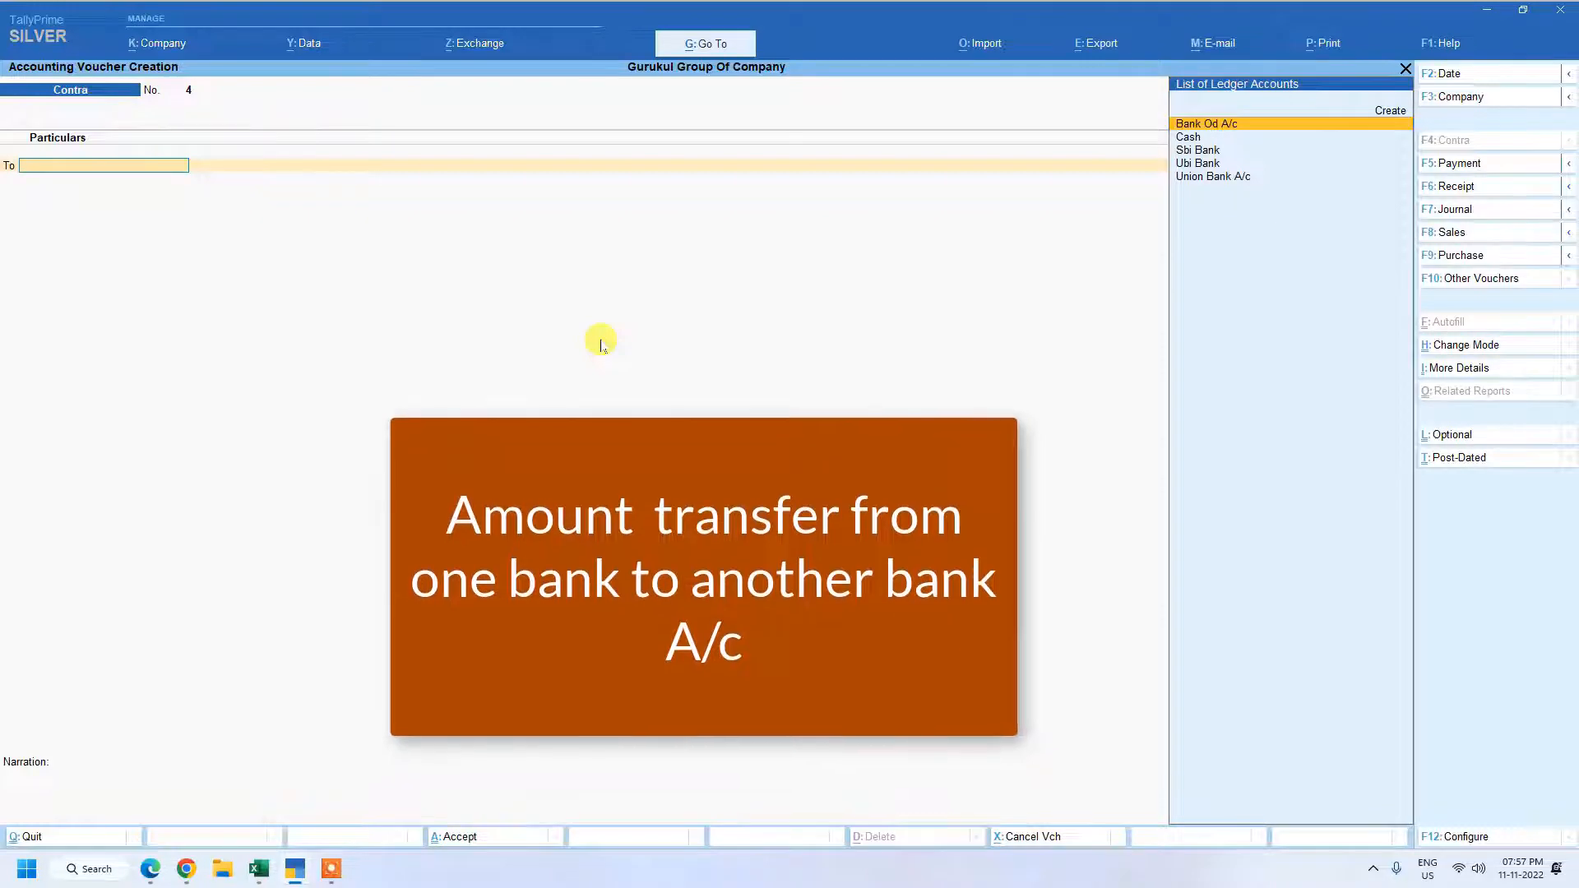
pyautogui.press('ctrl')
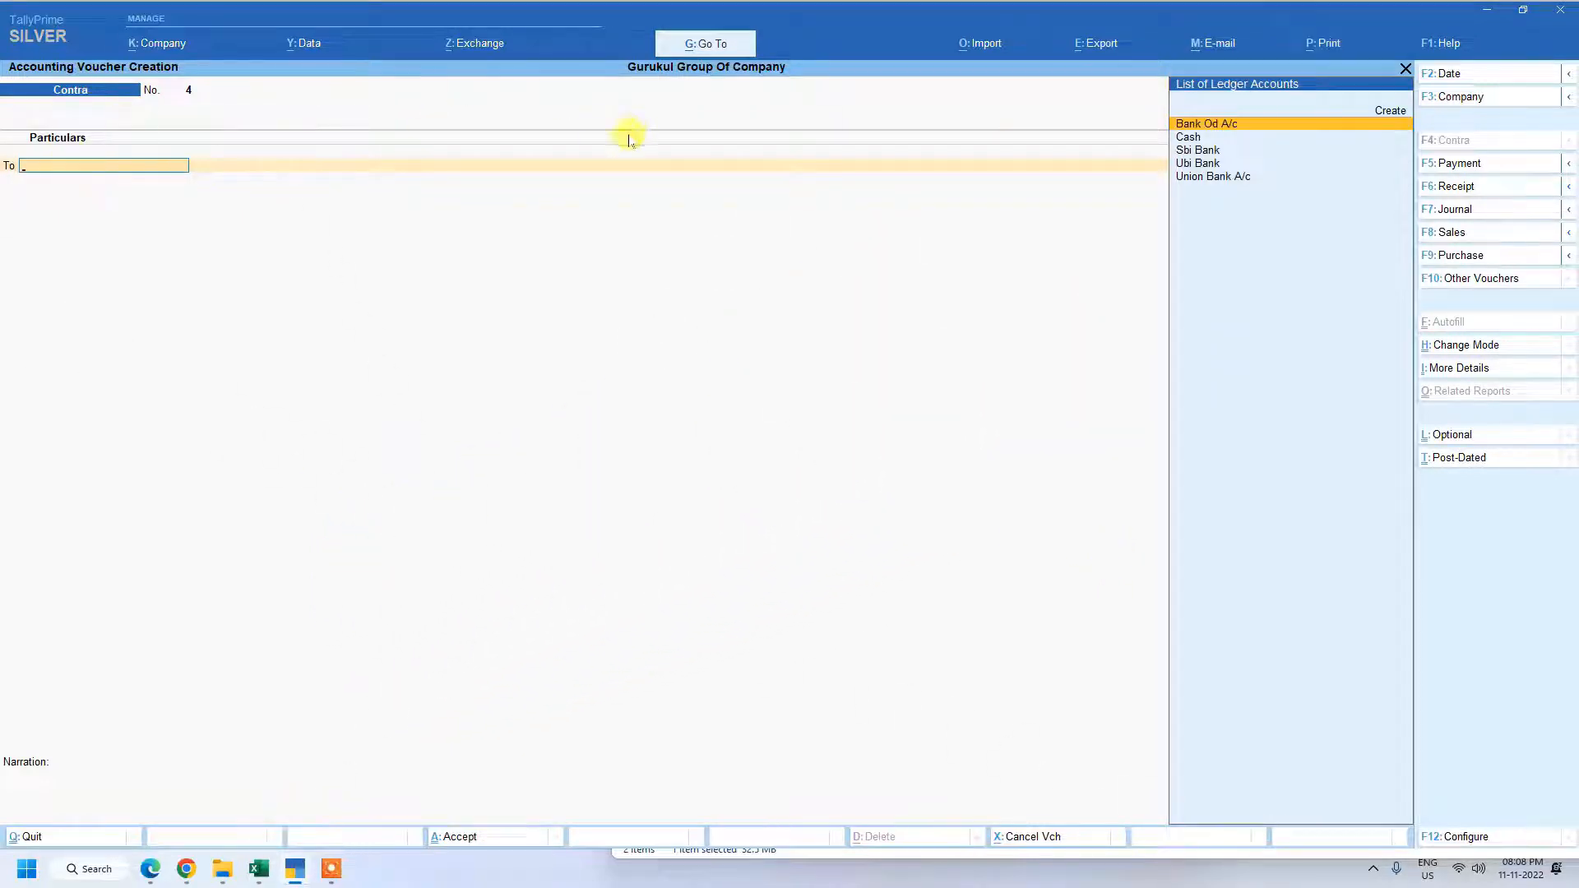
pyautogui.press('Down')
pyautogui.press('Down')
pyautogui.press('Down')
pyautogui.press('Down')
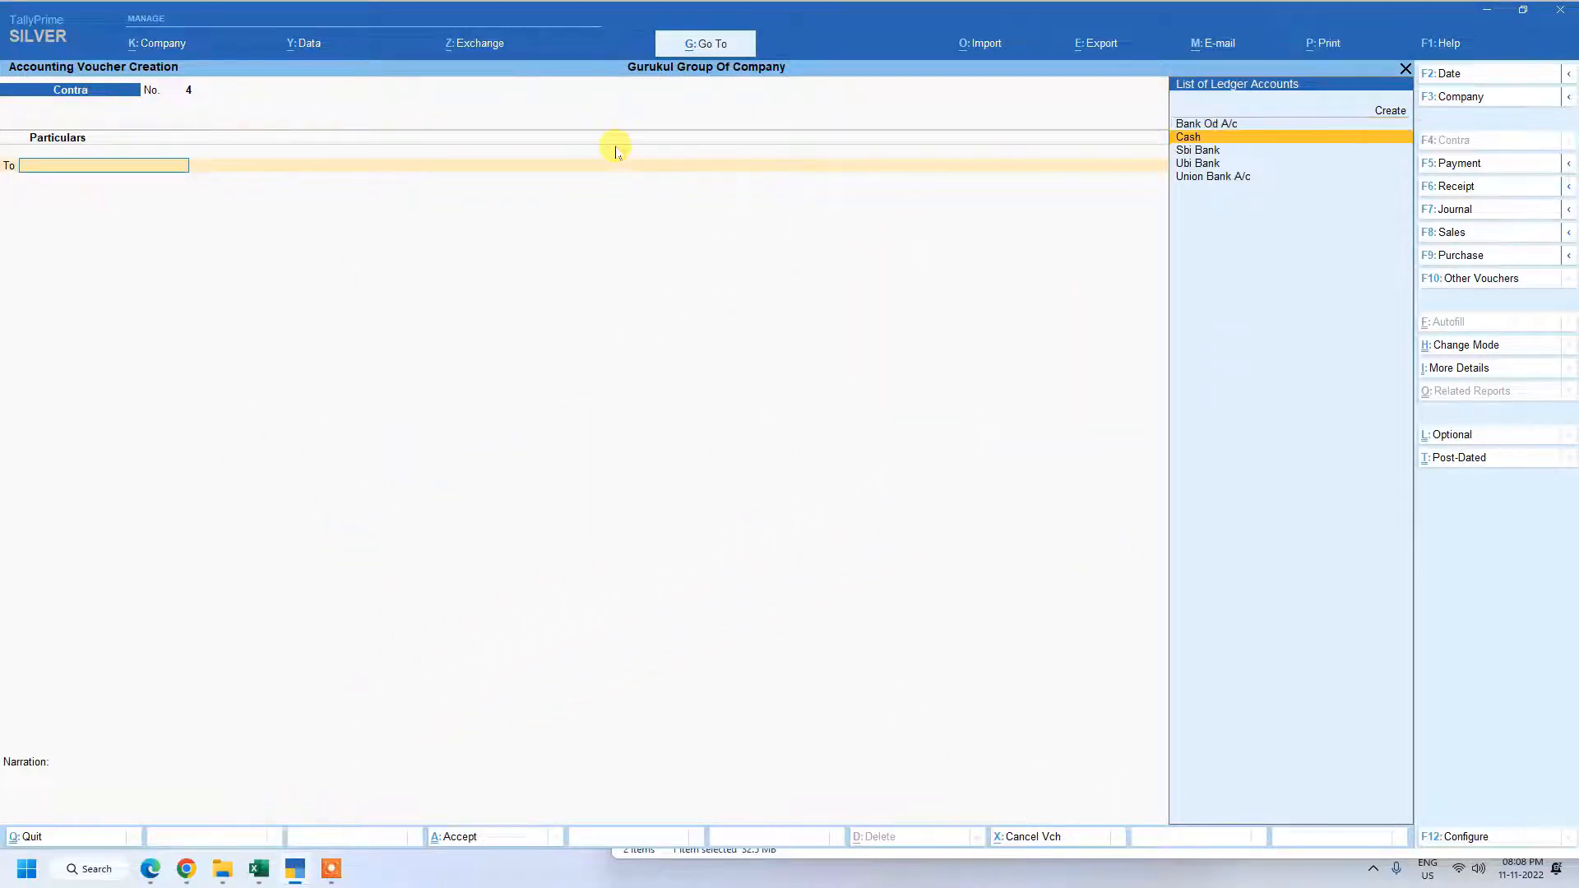
pyautogui.press('Up')
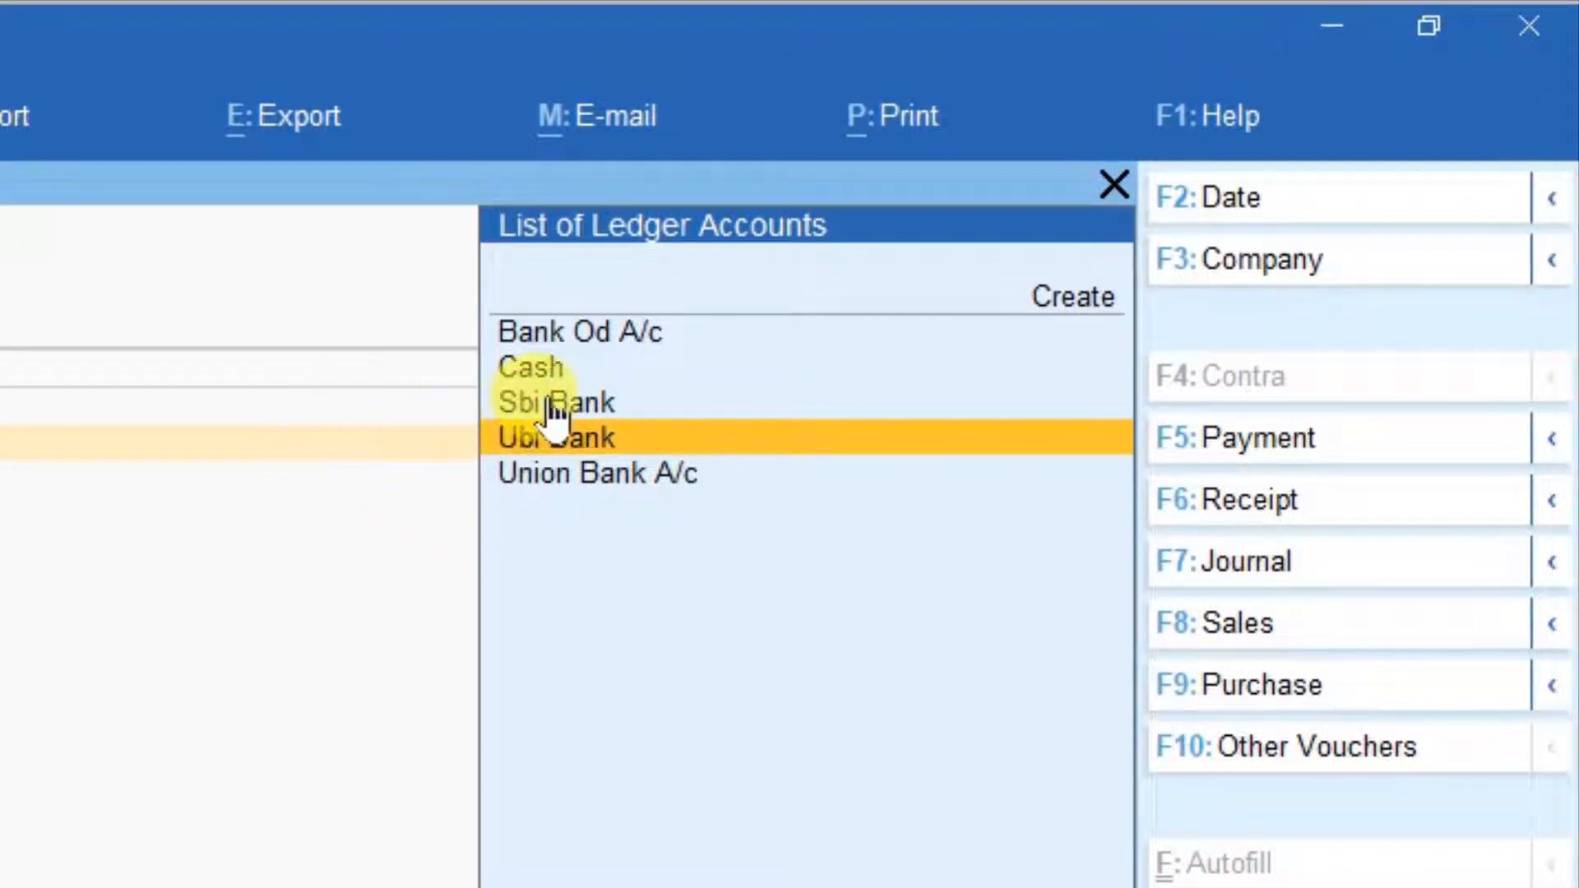
pyautogui.press('Up')
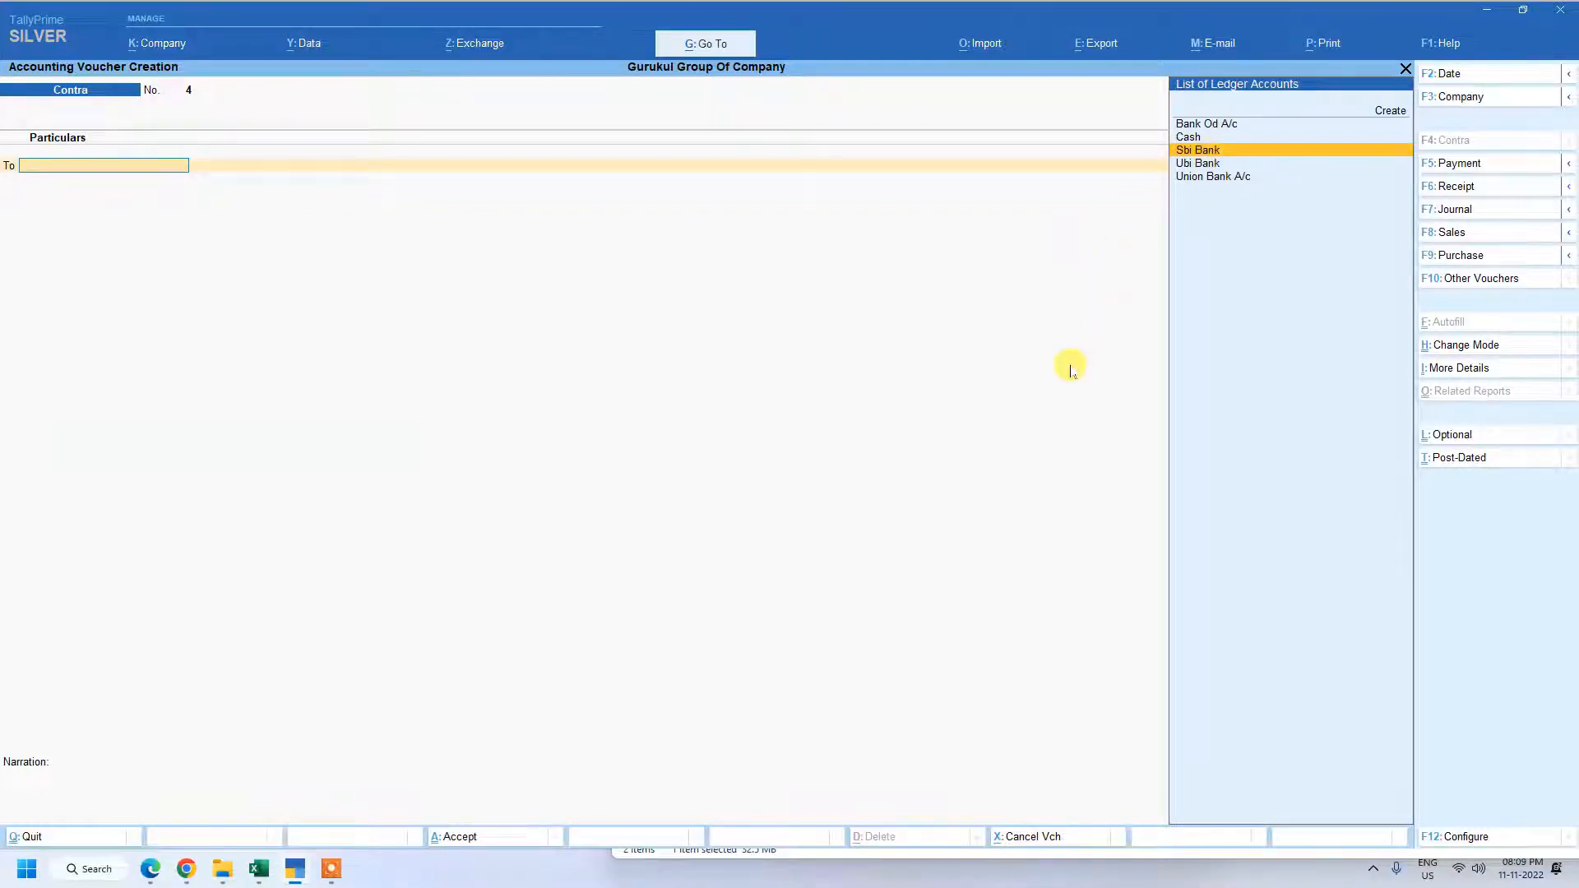
pyautogui.click(1196, 164)
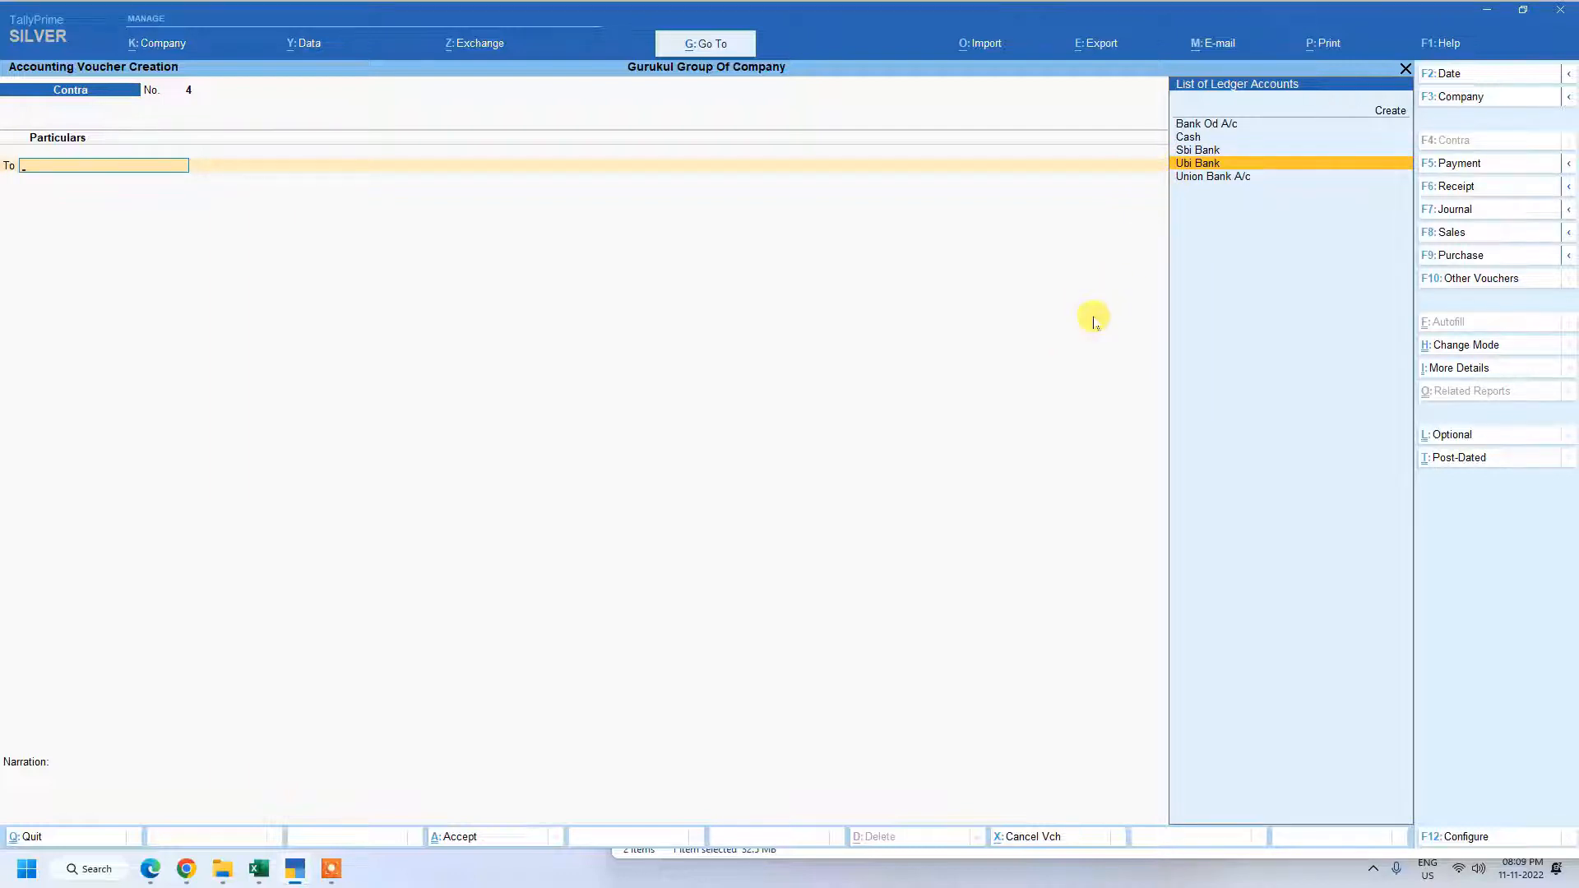
# Leave the empty contra voucher and open the Day Book among the additional accounting reports.
pyautogui.press('Escape')
pyautogui.press('Up')
pyautogui.press('Up')
pyautogui.press('Up')
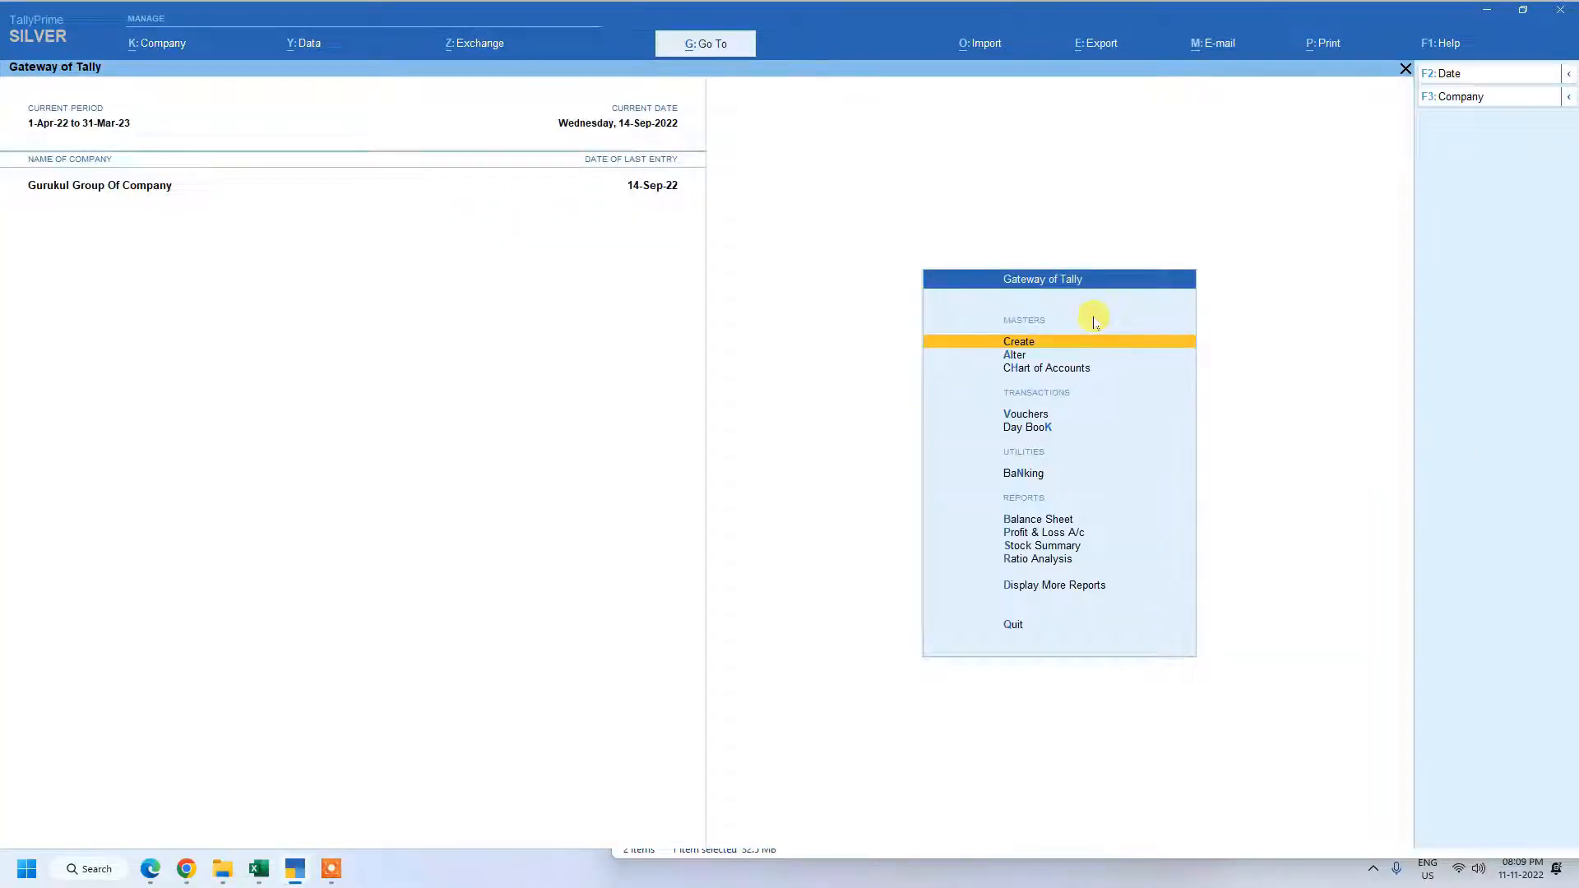
pyautogui.press('Down')
pyautogui.press('Down')
pyautogui.press('Down')
pyautogui.press('Down')
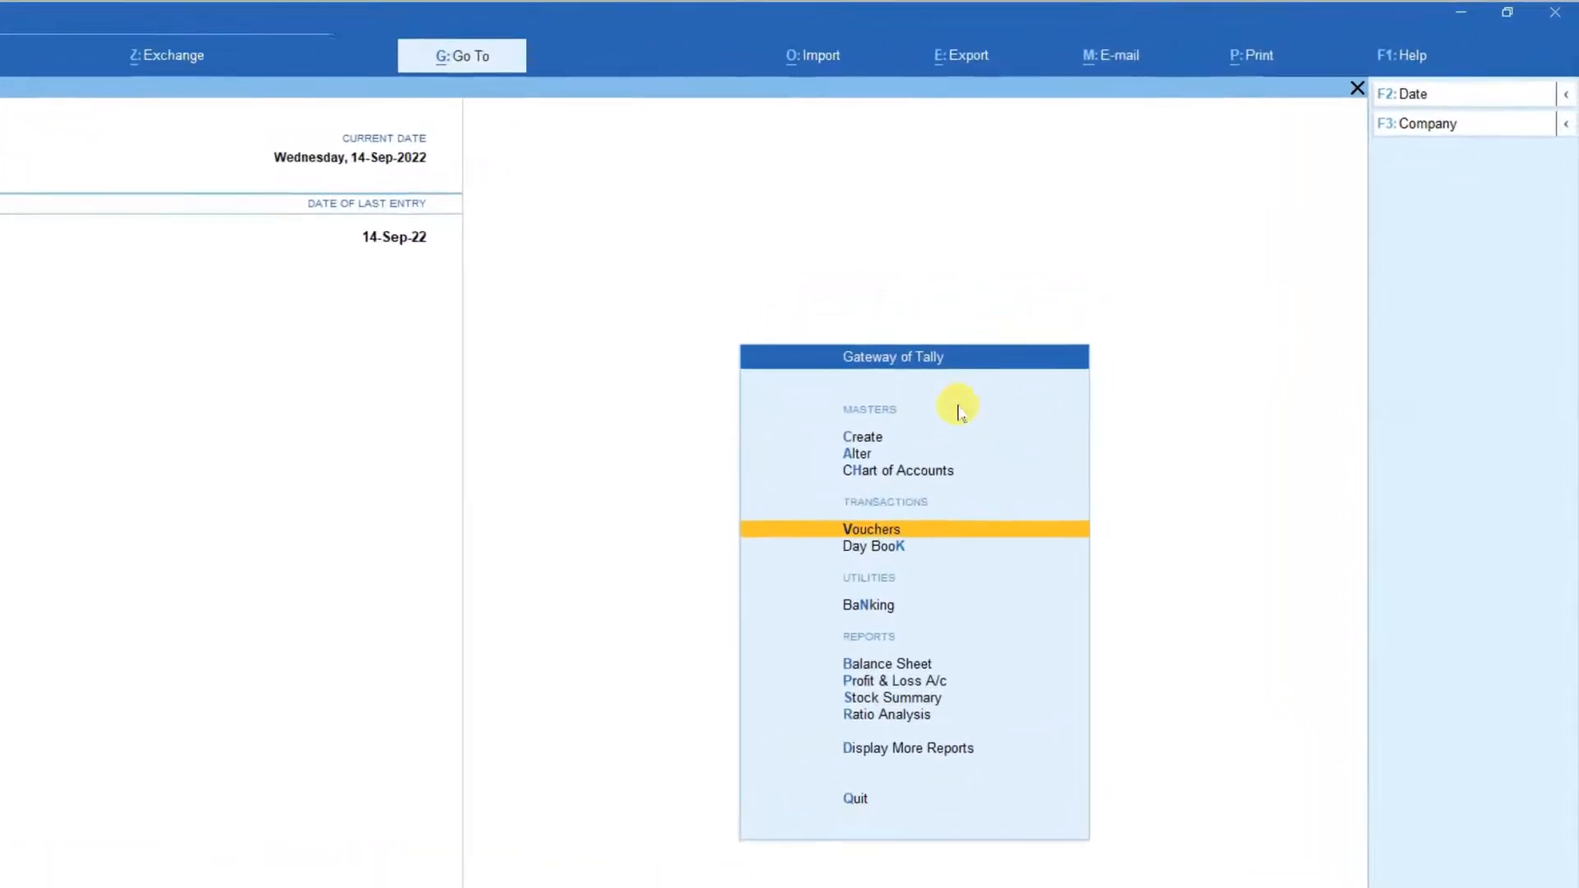
pyautogui.press('Down')
pyautogui.press('Down')
pyautogui.press('Down')
pyautogui.press('Down')
pyautogui.press('Down')
pyautogui.press('Down')
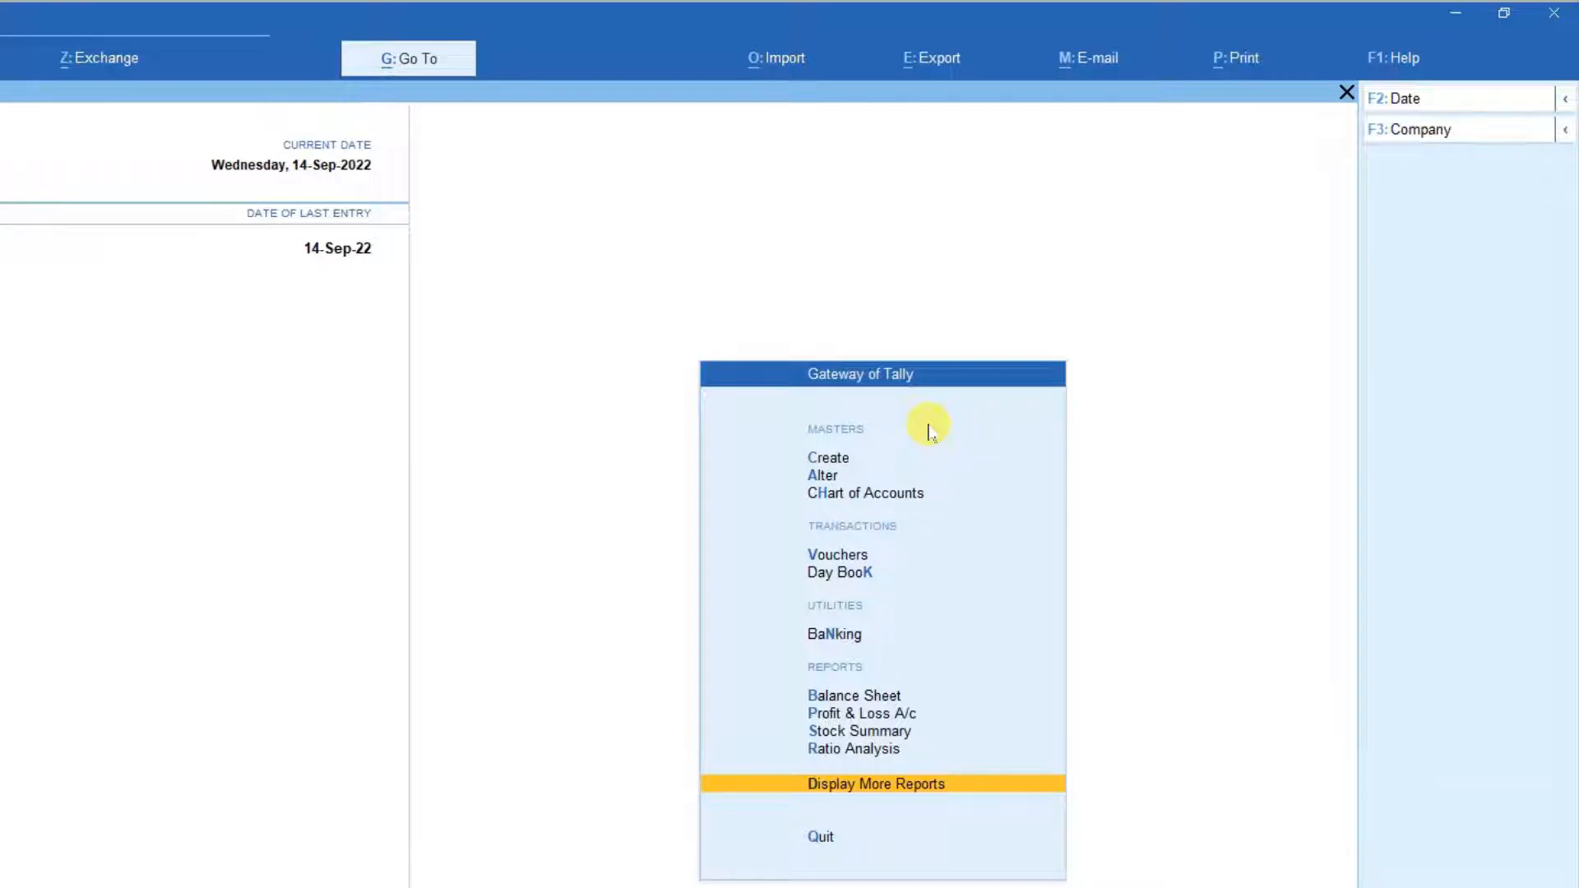
pyautogui.press('Return')
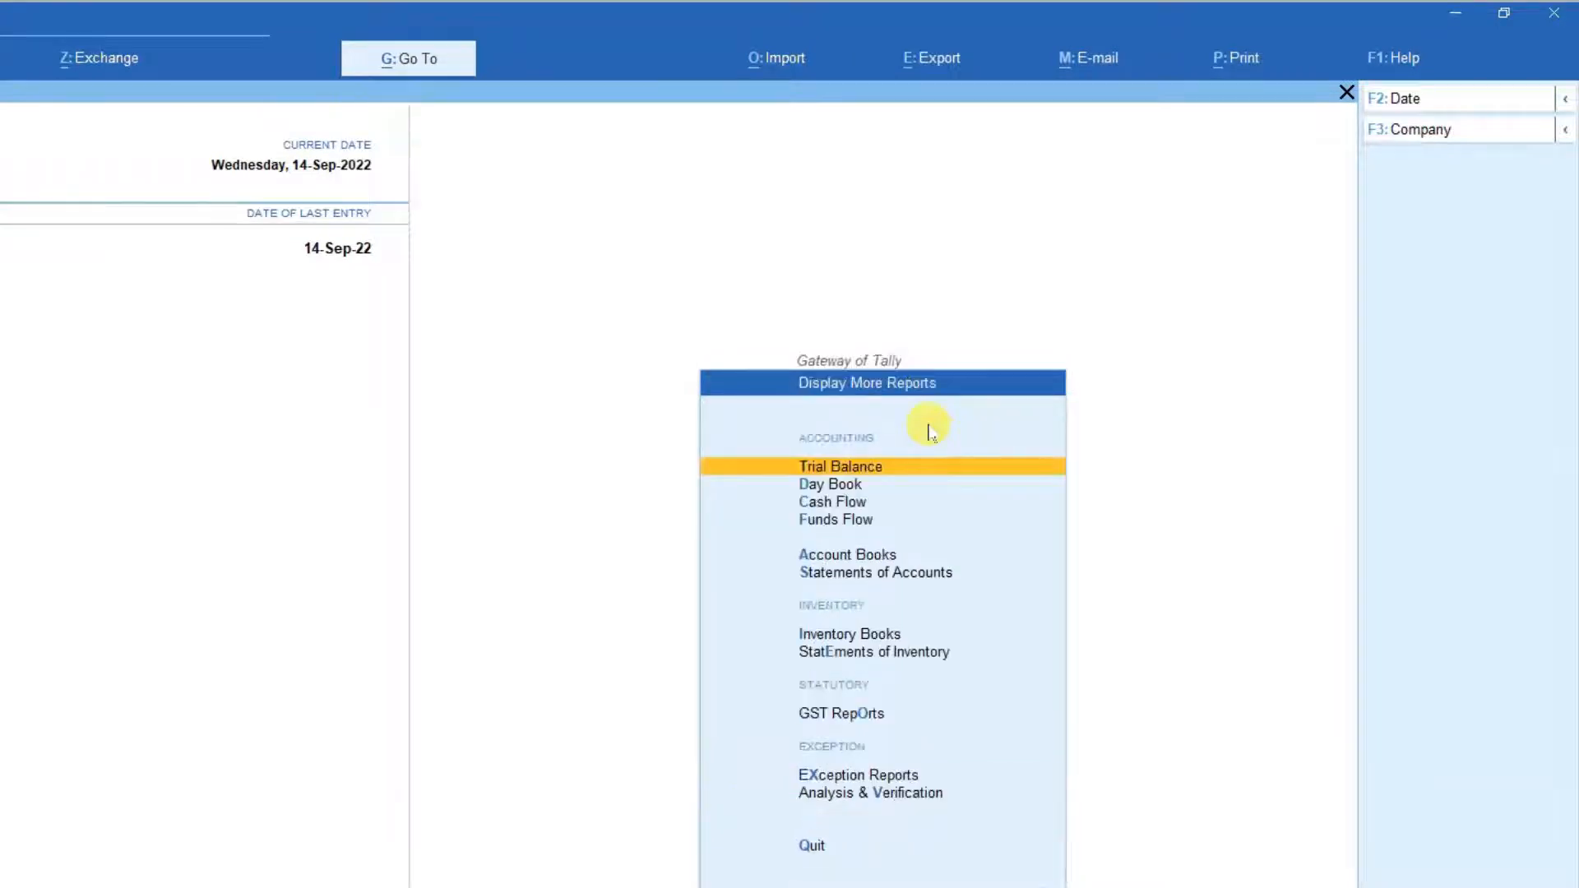
pyautogui.press('Down')
pyautogui.press('Return')
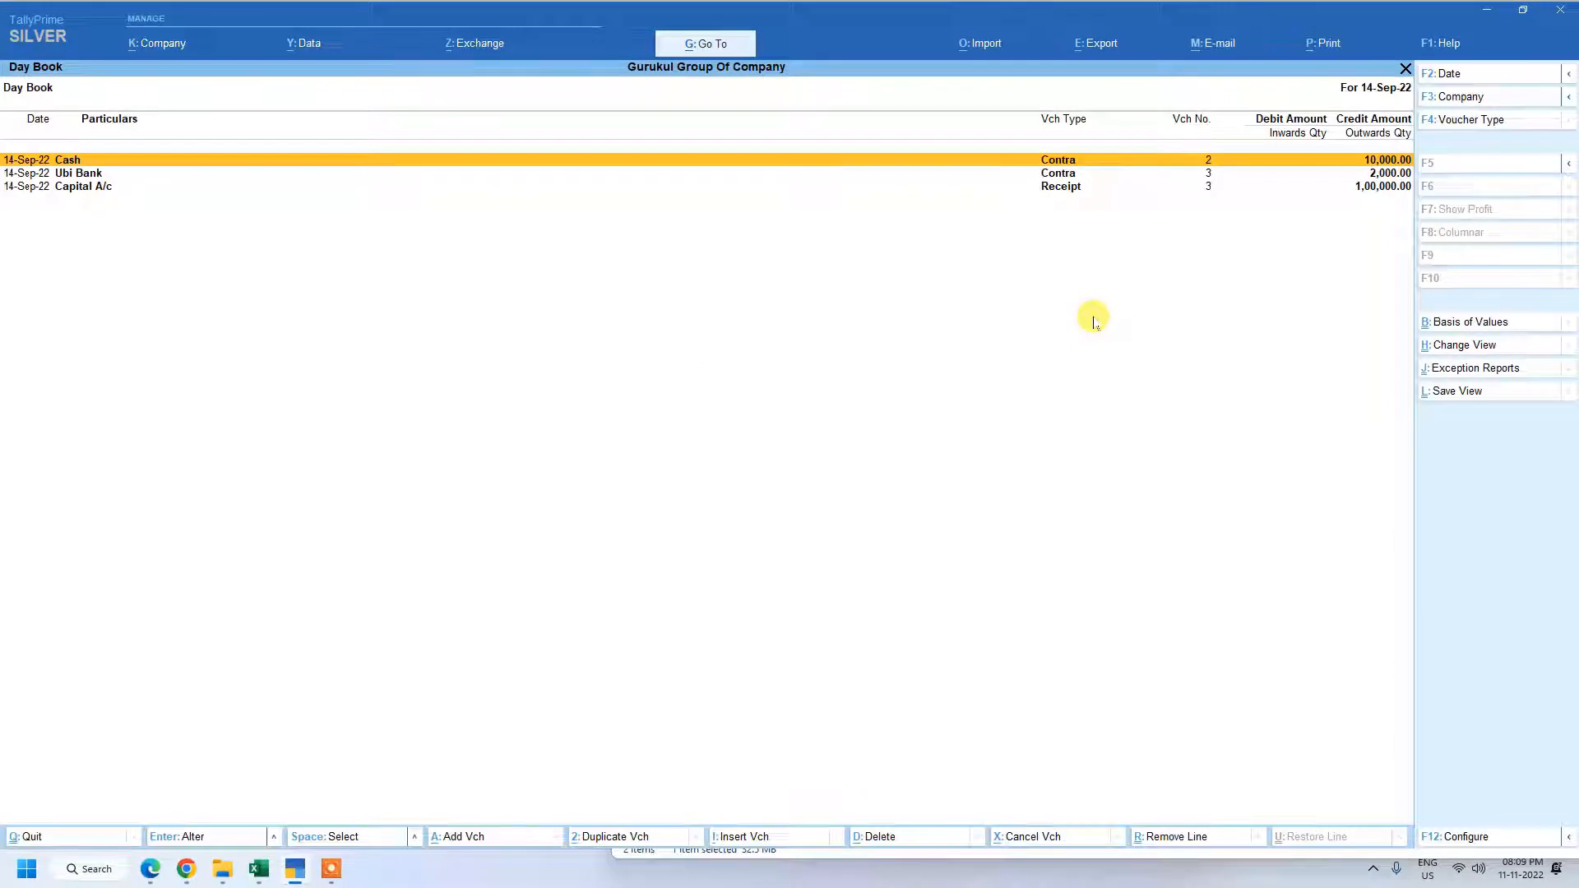
# Review the contra and receipt entries in the Day Book and return to the Gateway of Tally.
pyautogui.press('Down')
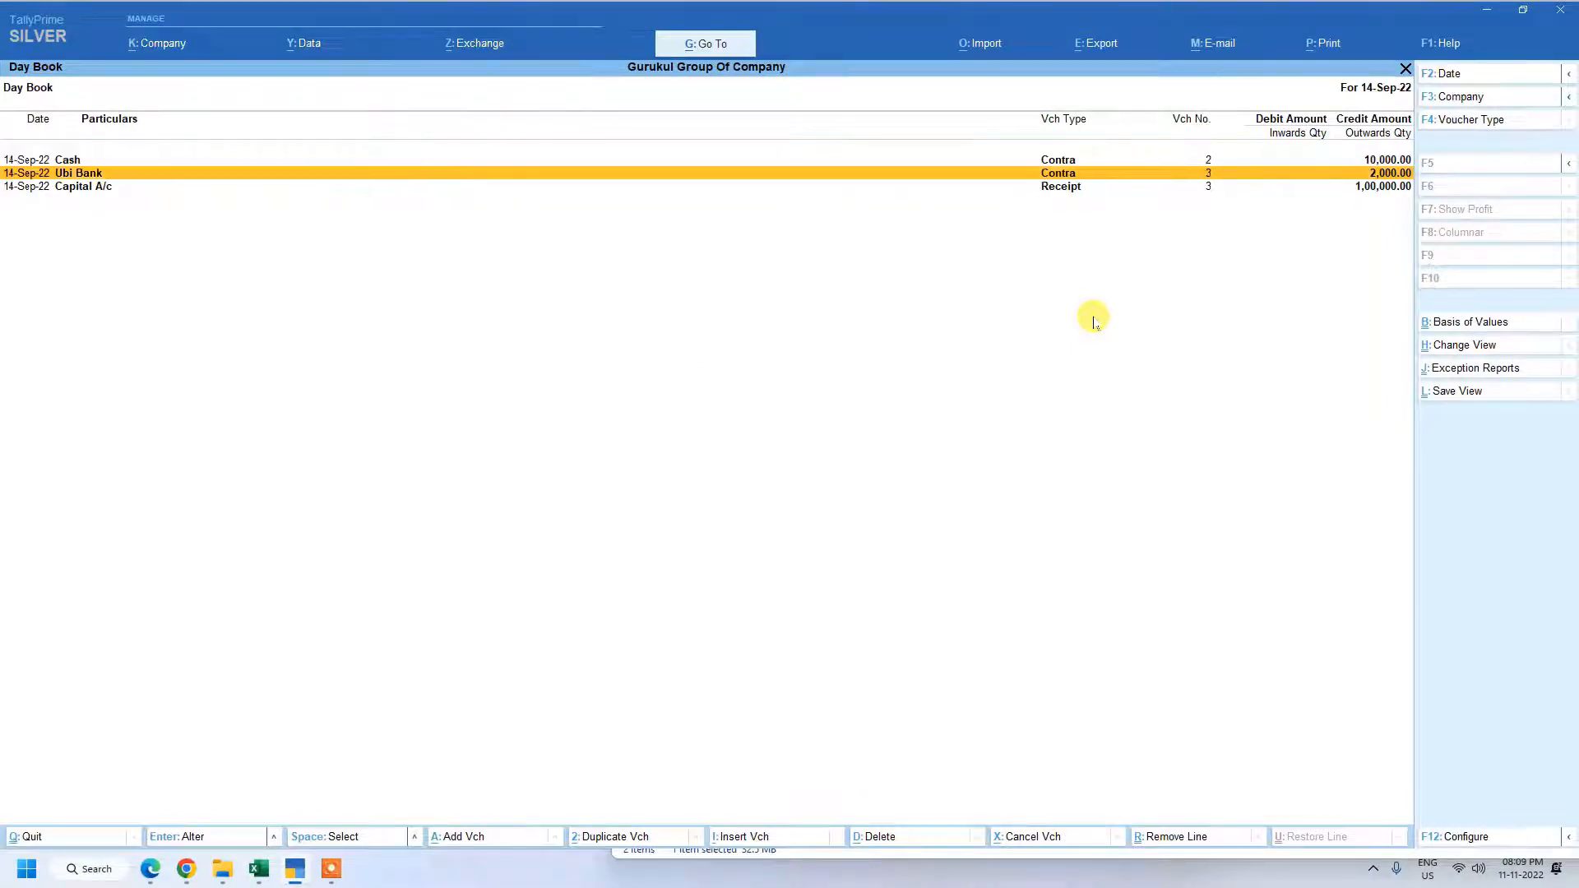
pyautogui.press('Up')
pyautogui.press('Down')
pyautogui.press('Up')
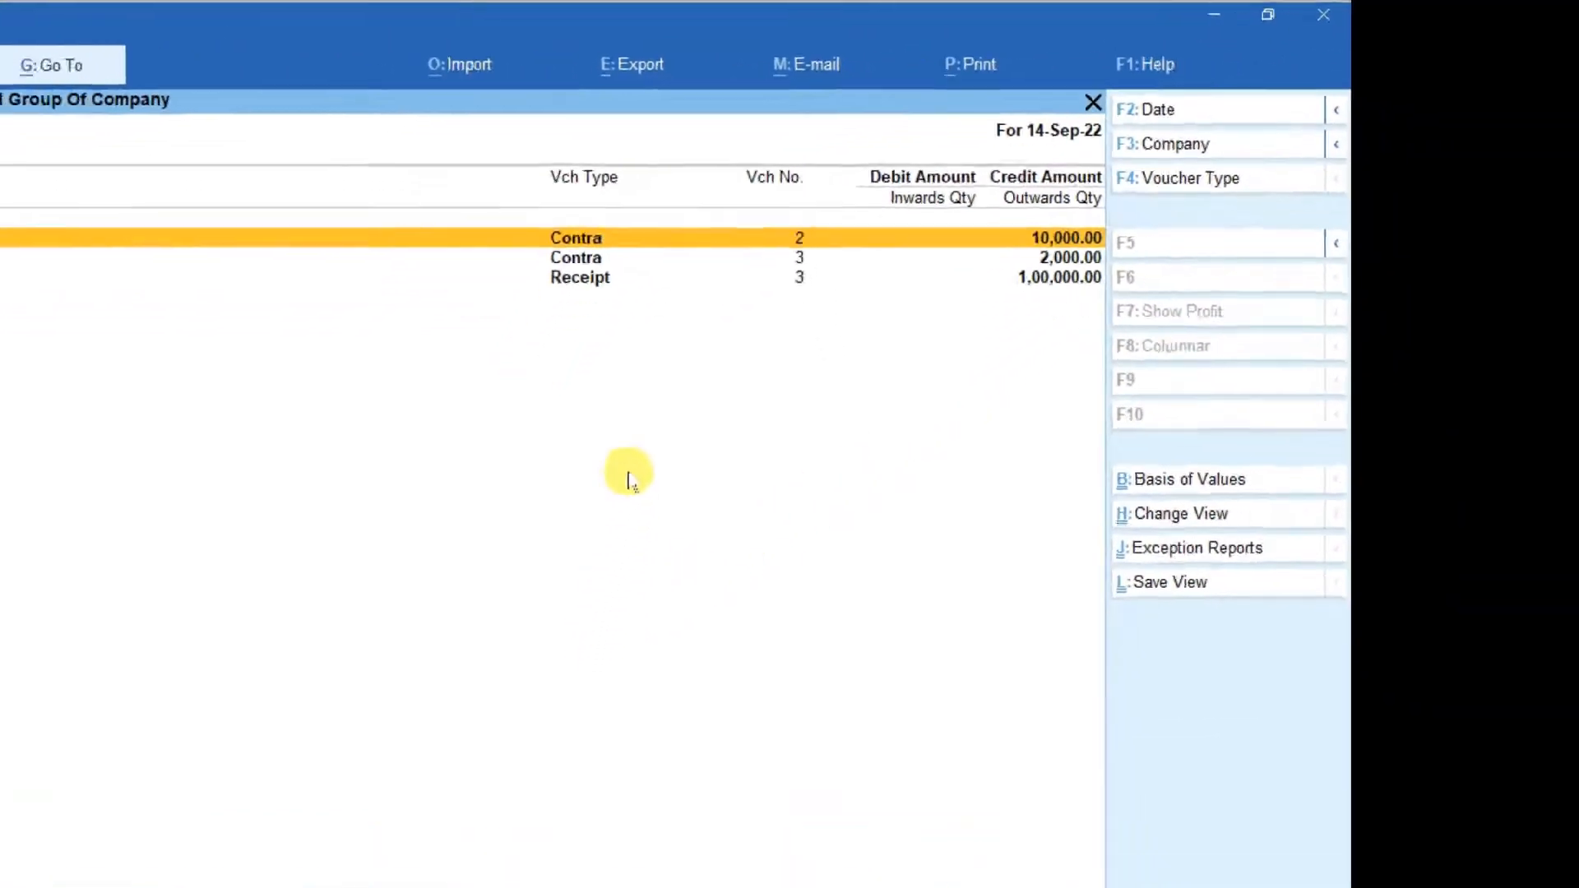
pyautogui.press('Down')
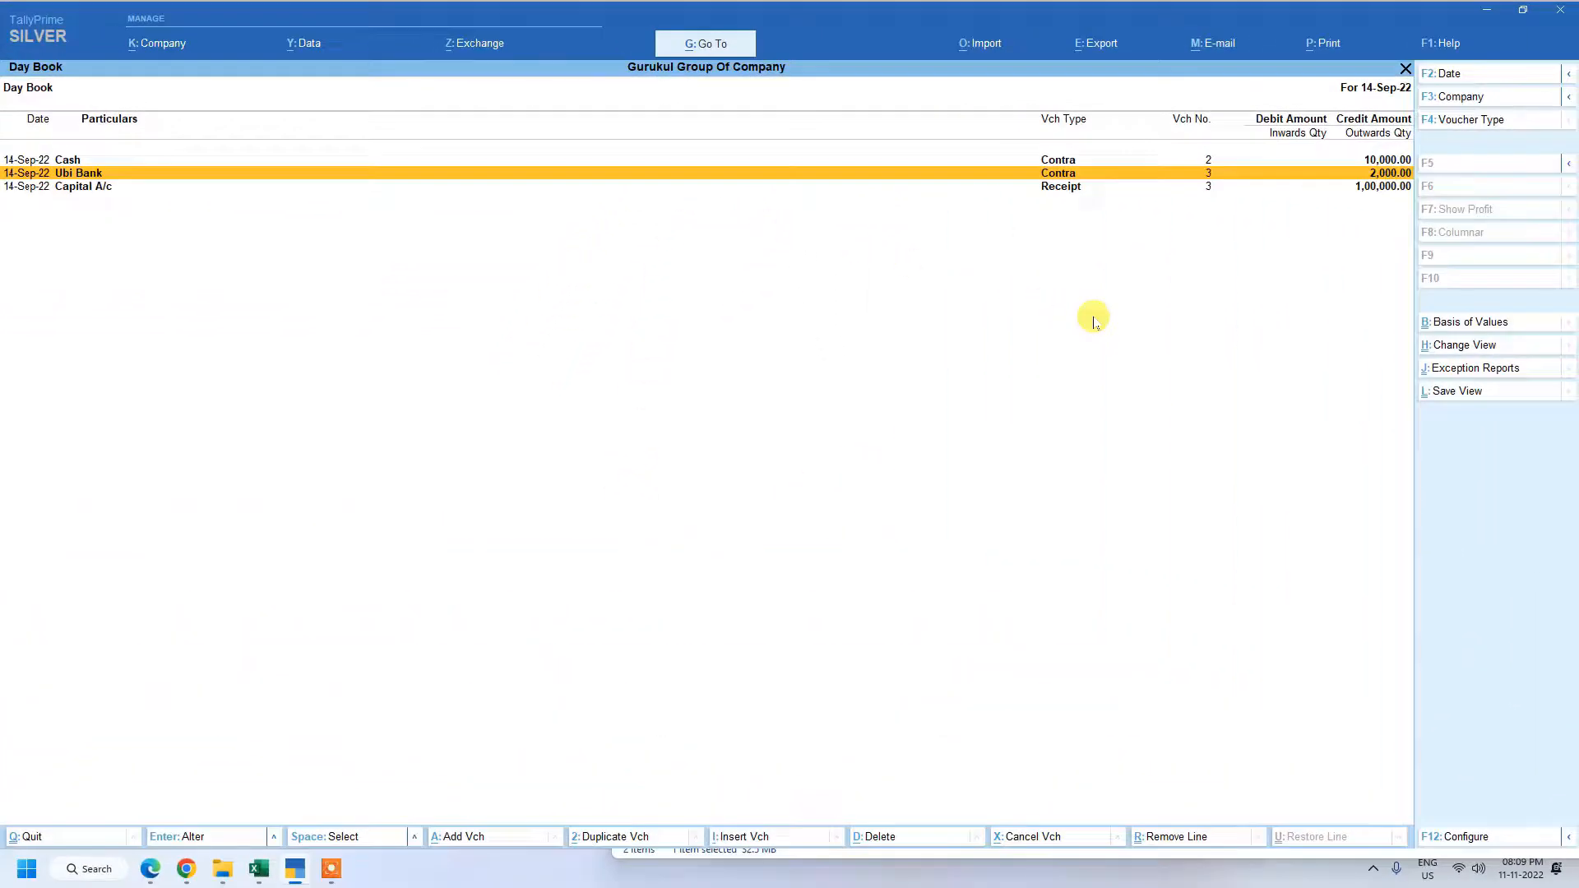
pyautogui.press('Down')
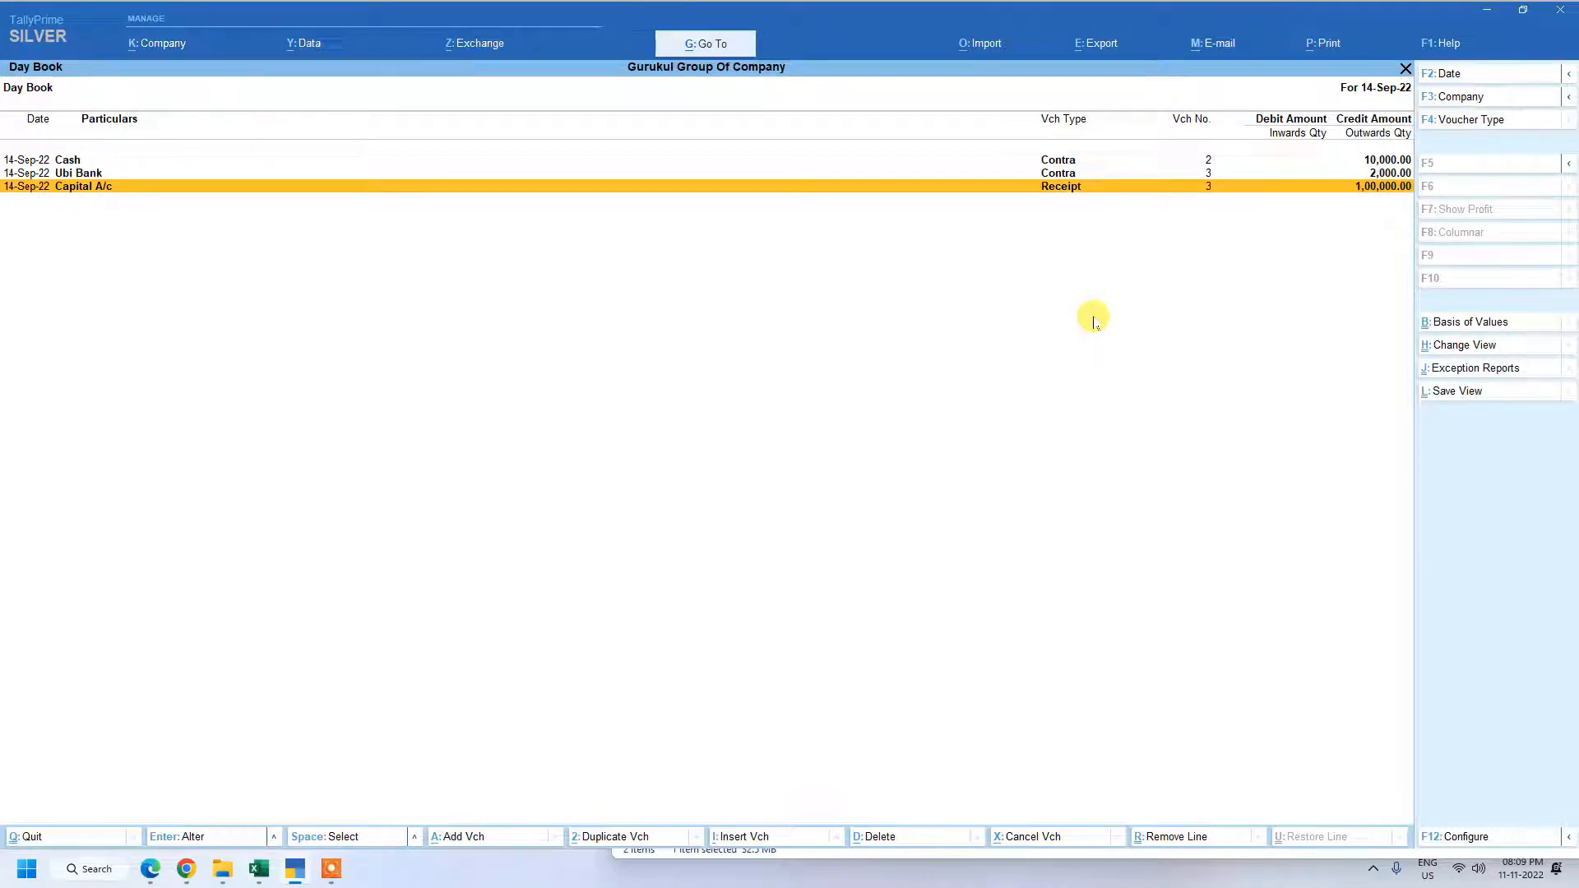
pyautogui.press('Up')
pyautogui.press('Up')
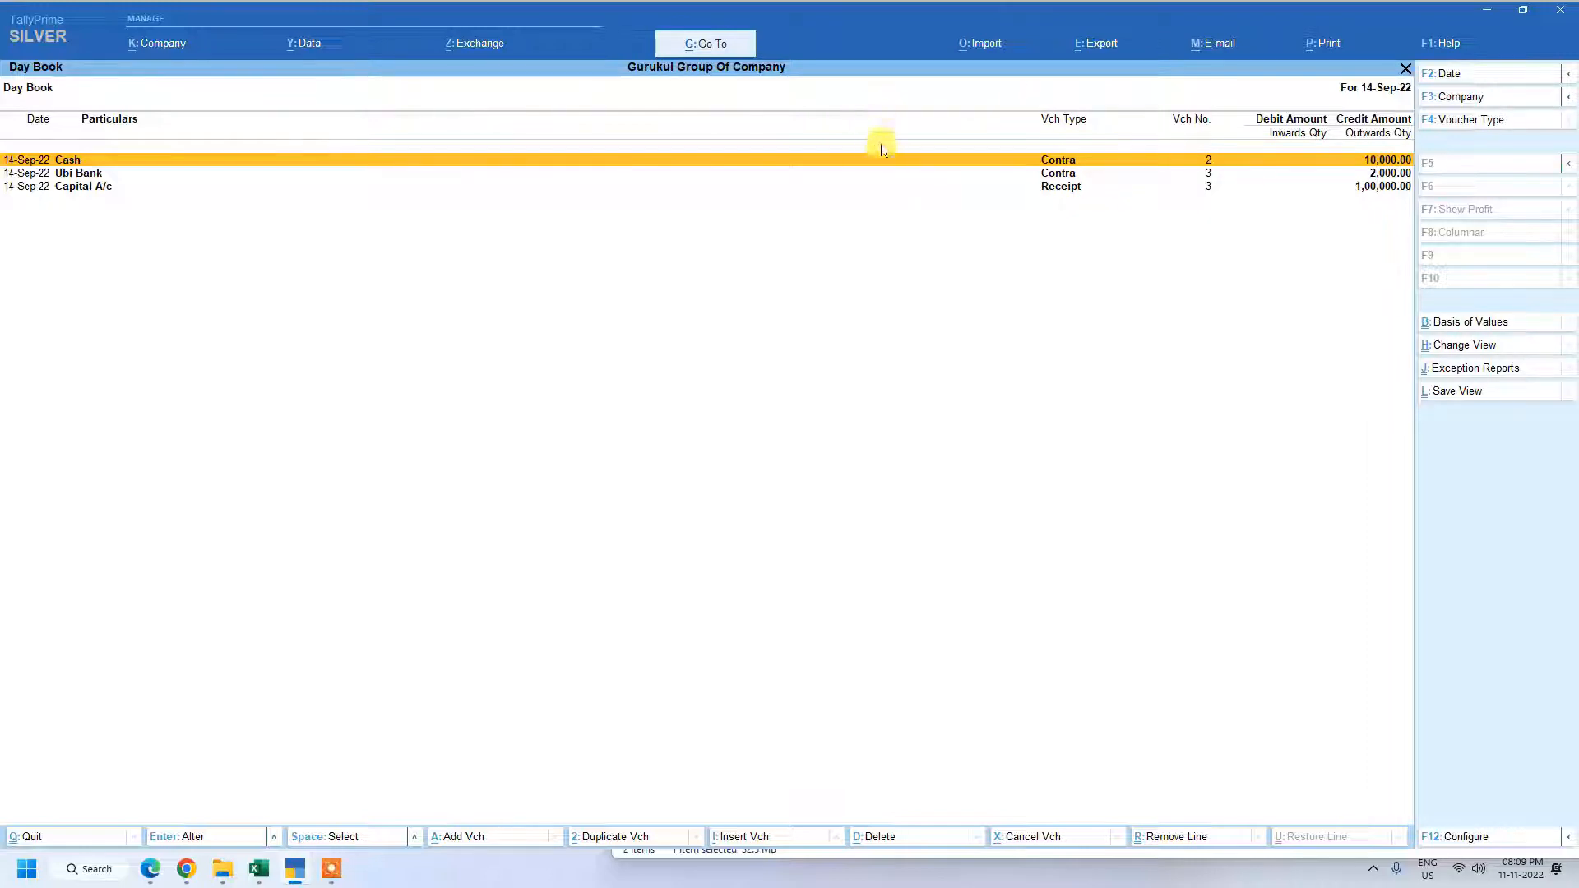
pyautogui.press('Escape')
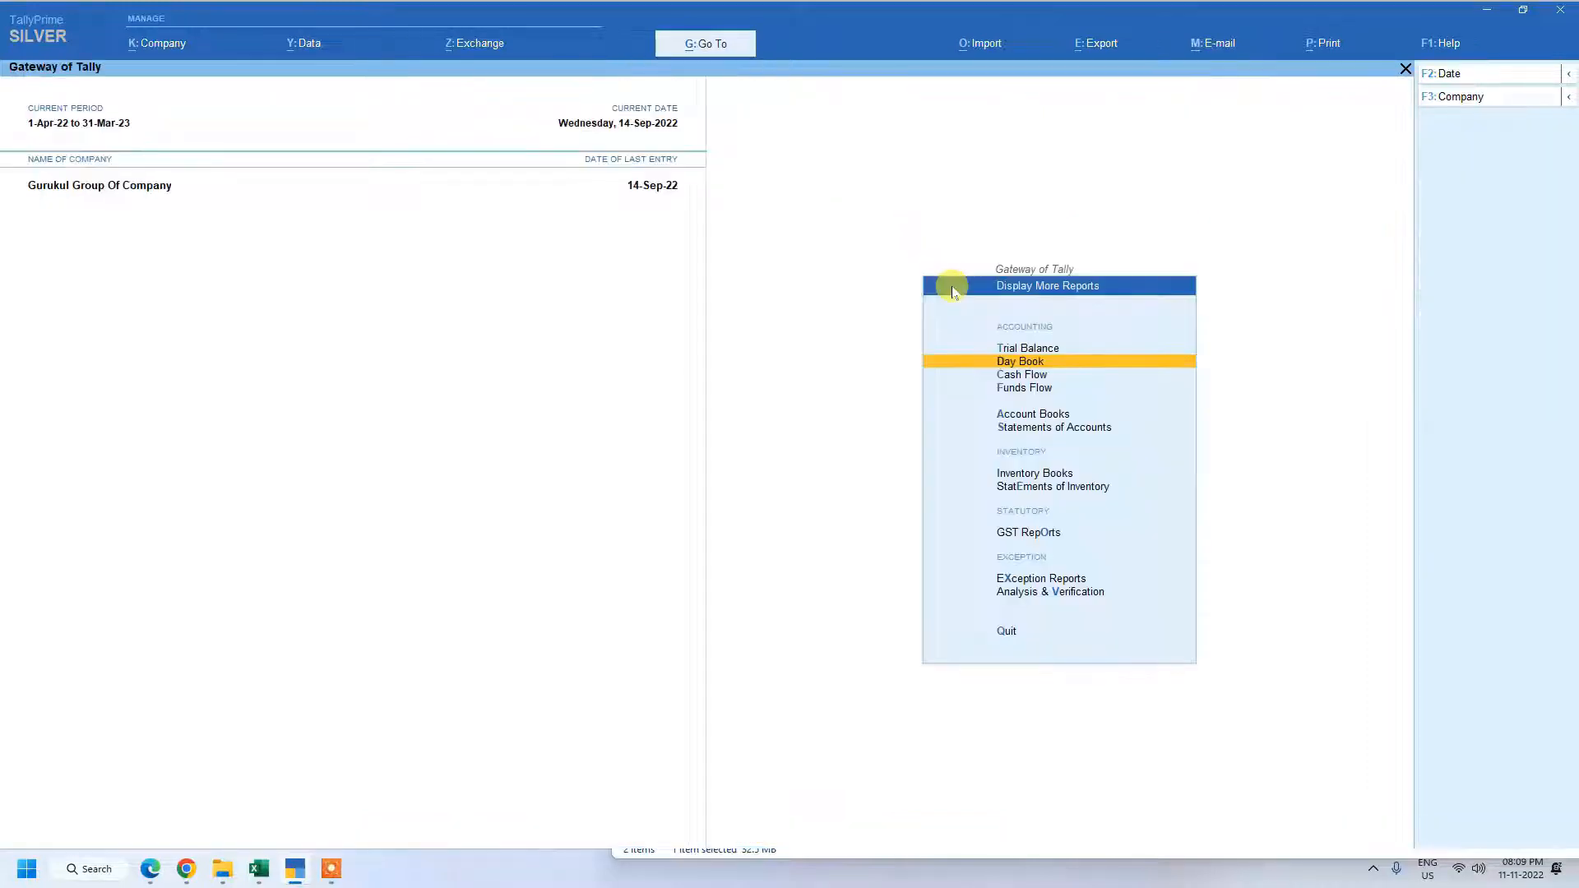
pyautogui.press('Escape')
pyautogui.press('Escape')
pyautogui.press('Escape')
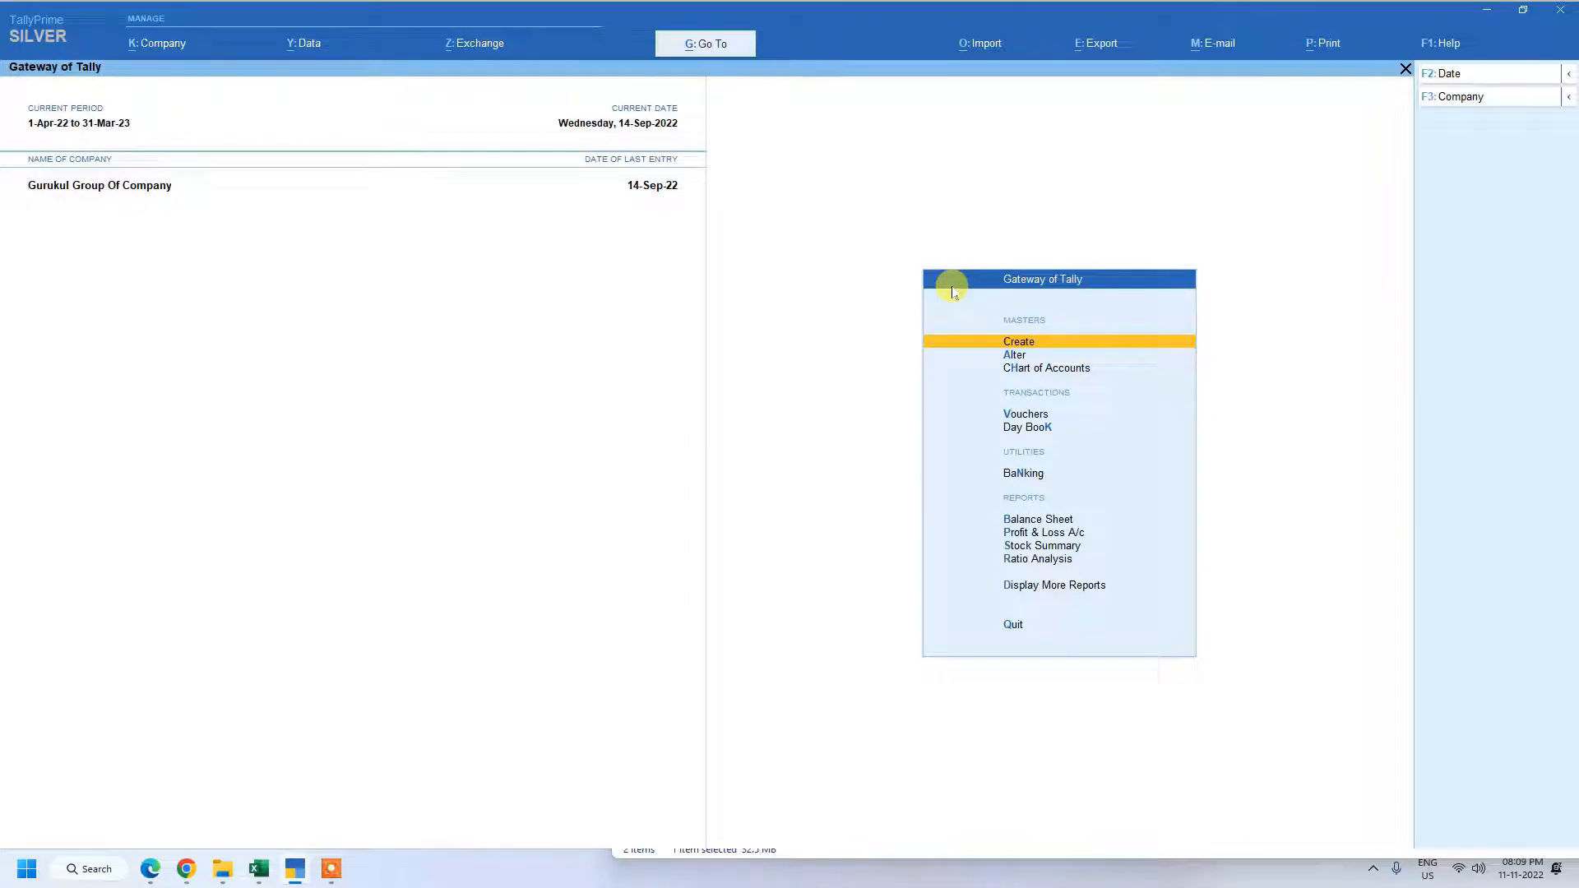
# Open Bank Reconciliation from the Banking utilities.
pyautogui.press('Down')
pyautogui.press('Down')
pyautogui.press('Down')
pyautogui.press('Down')
pyautogui.press('Down')
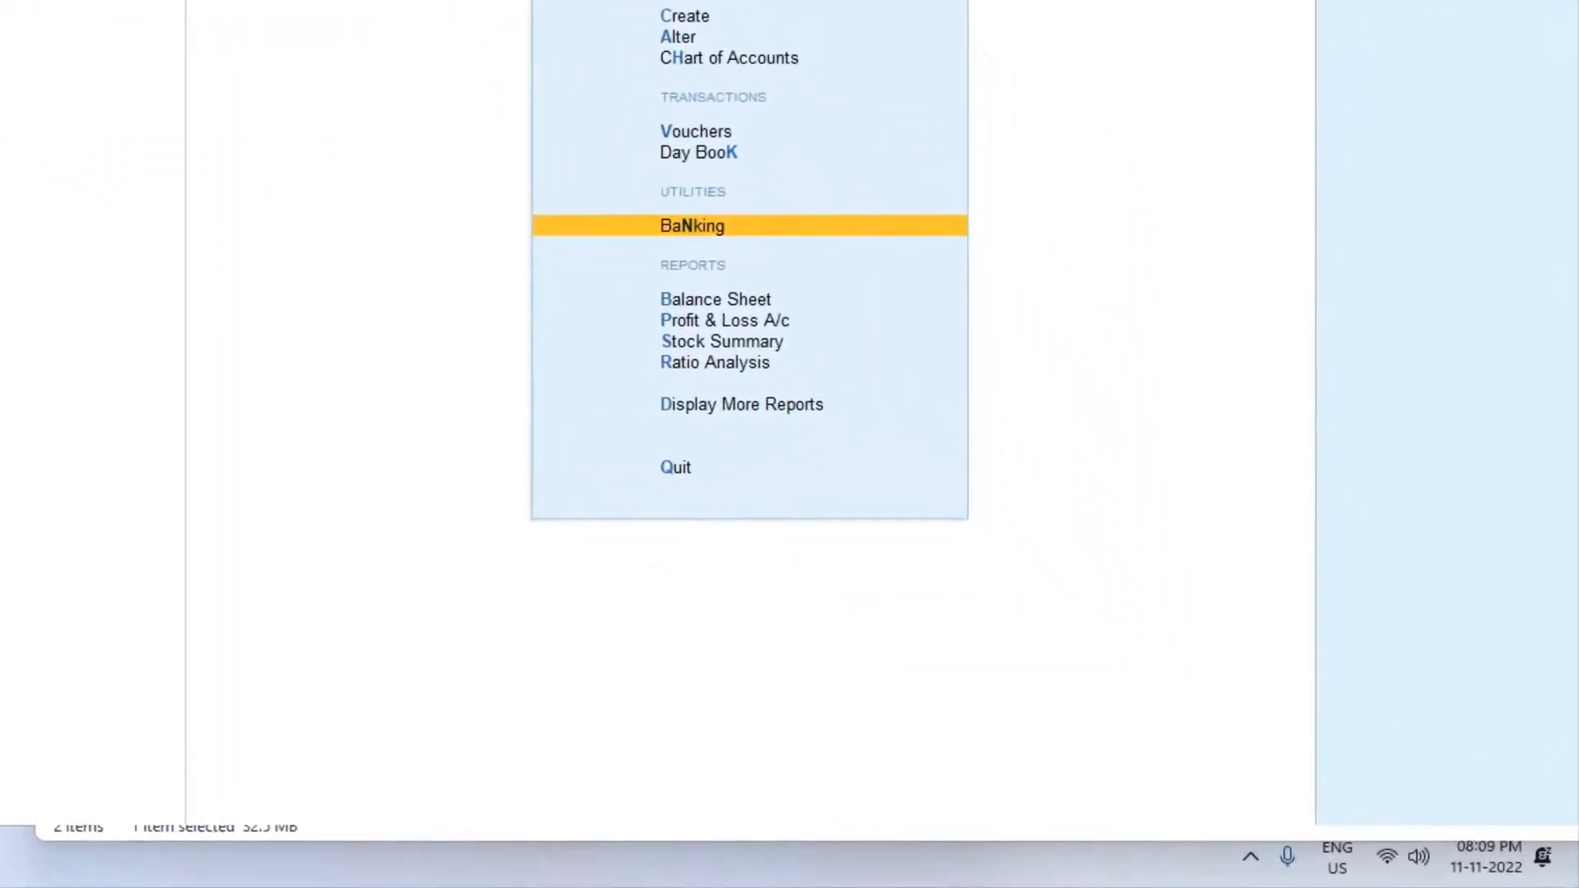
pyautogui.press('Return')
pyautogui.press('Down')
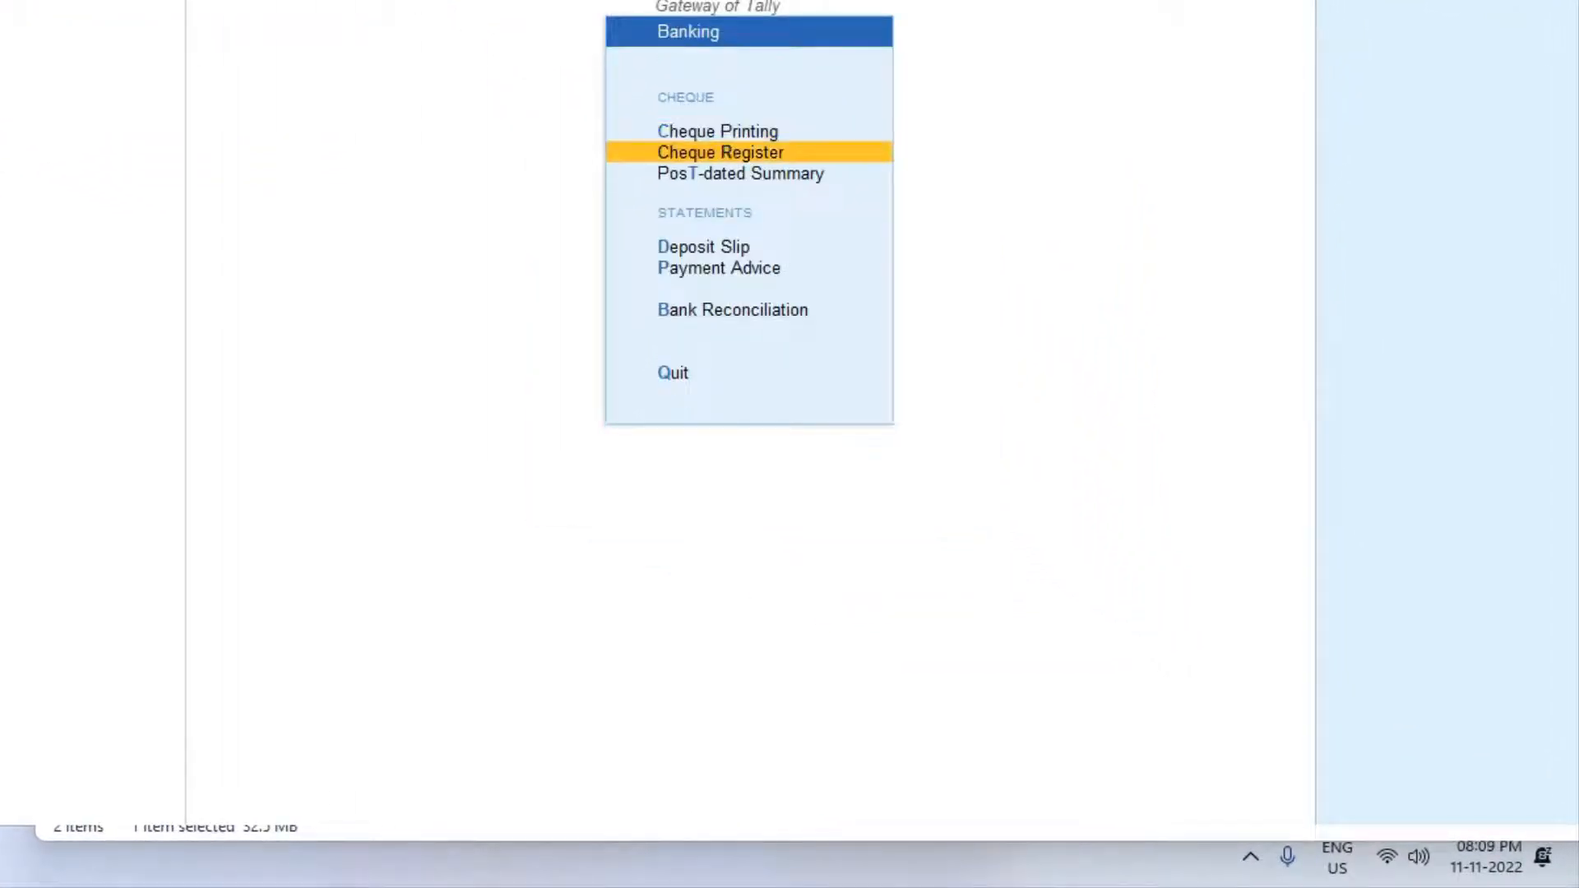
pyautogui.press('Down')
pyautogui.press('Down')
pyautogui.press('Down')
pyautogui.press('Down')
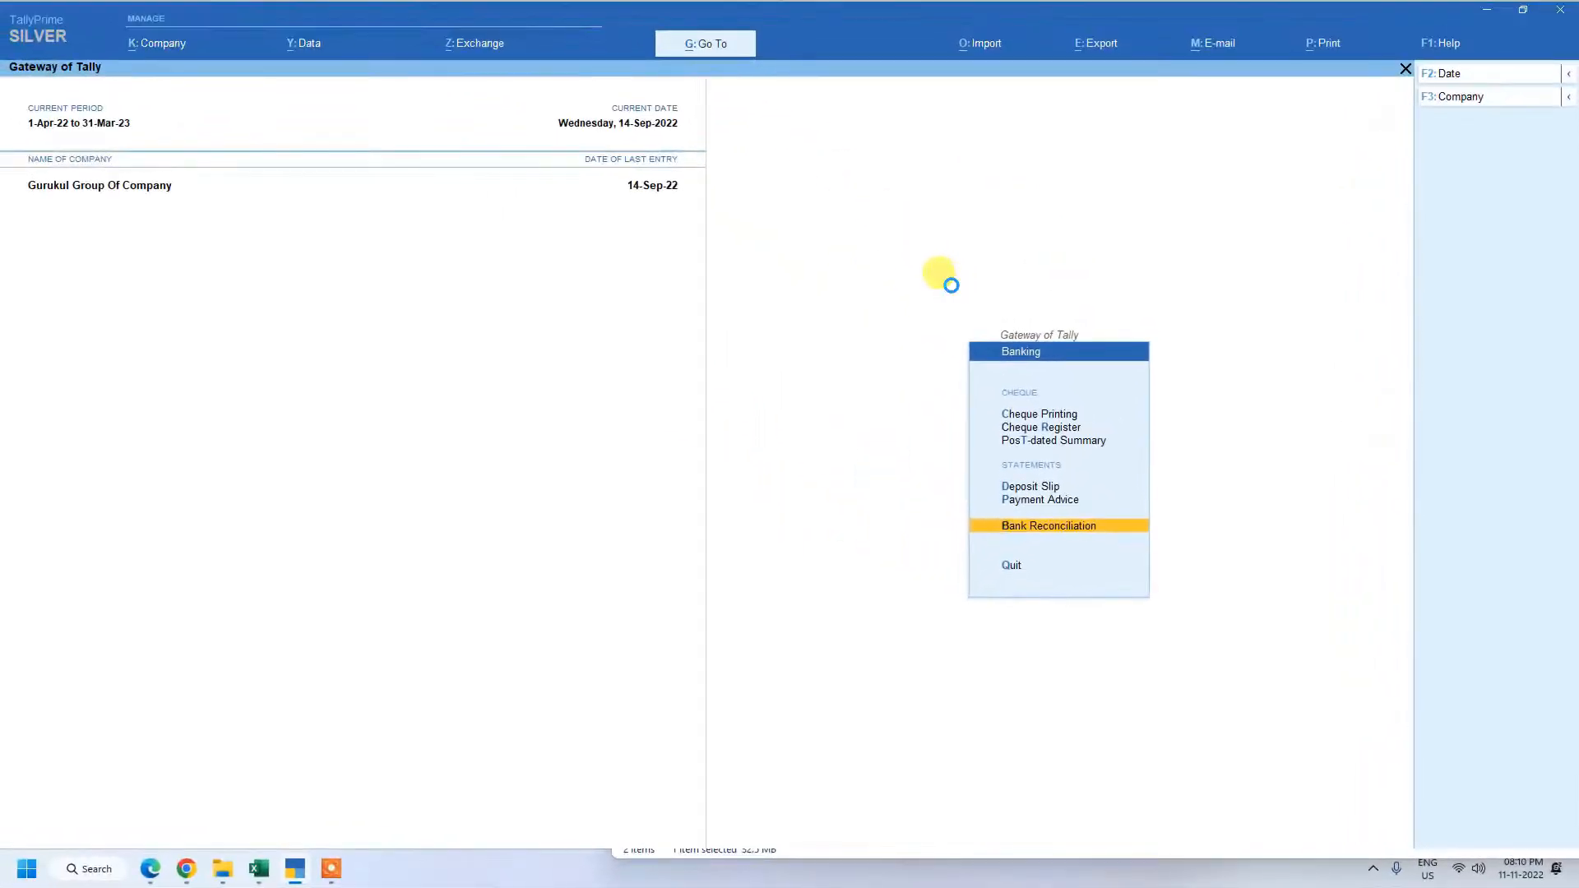
pyautogui.press('Return')
# Choose the Ubi Bank ledger to view its reconciliation statement.
pyautogui.press('Down')
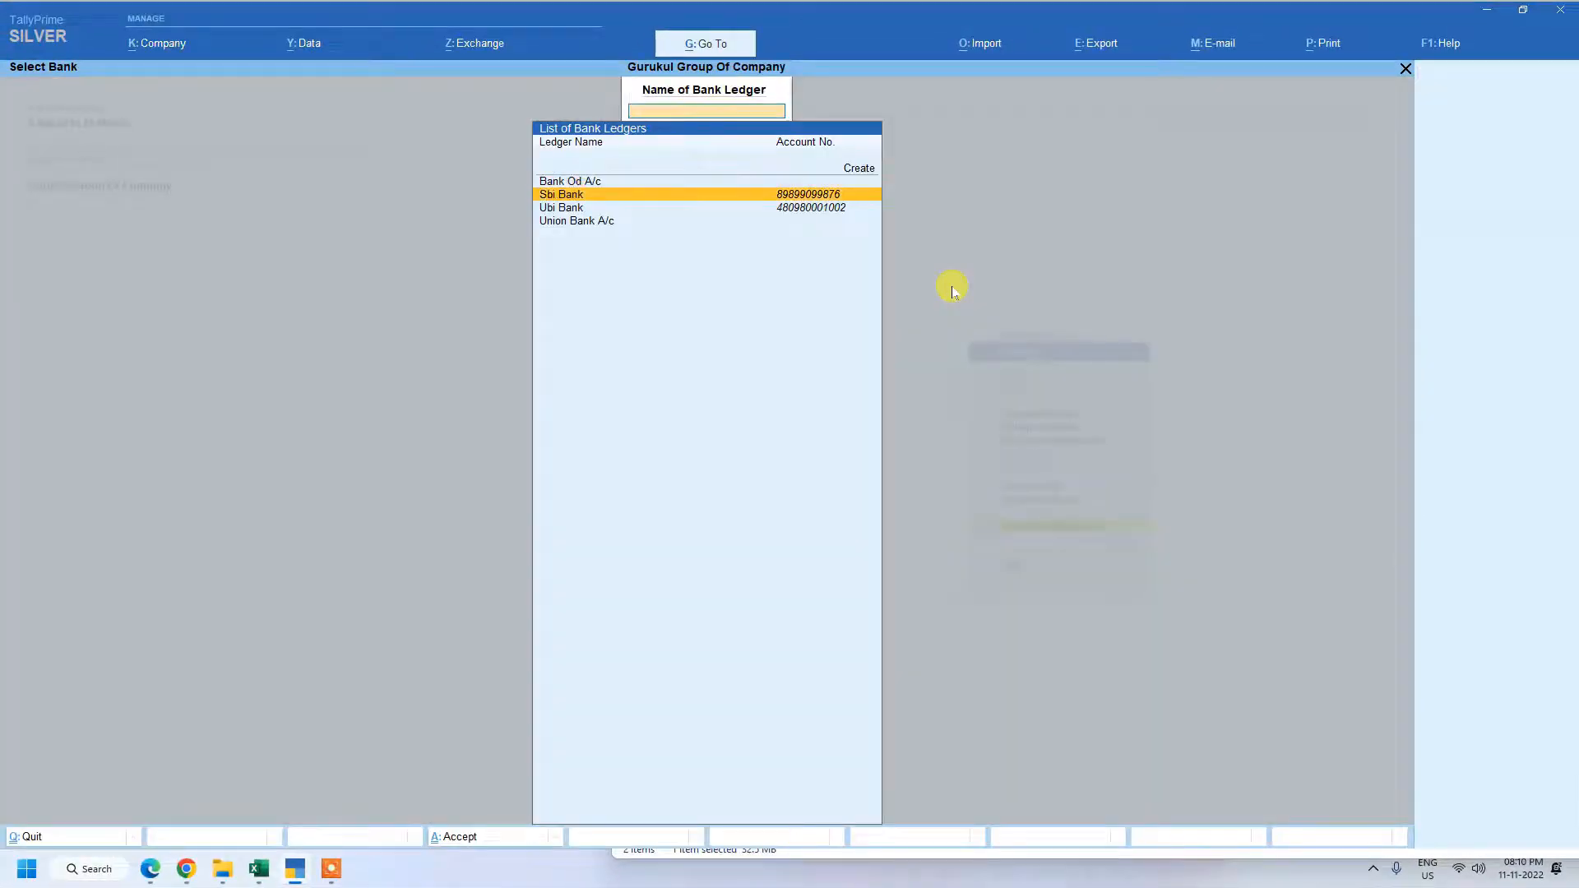
pyautogui.press('Down')
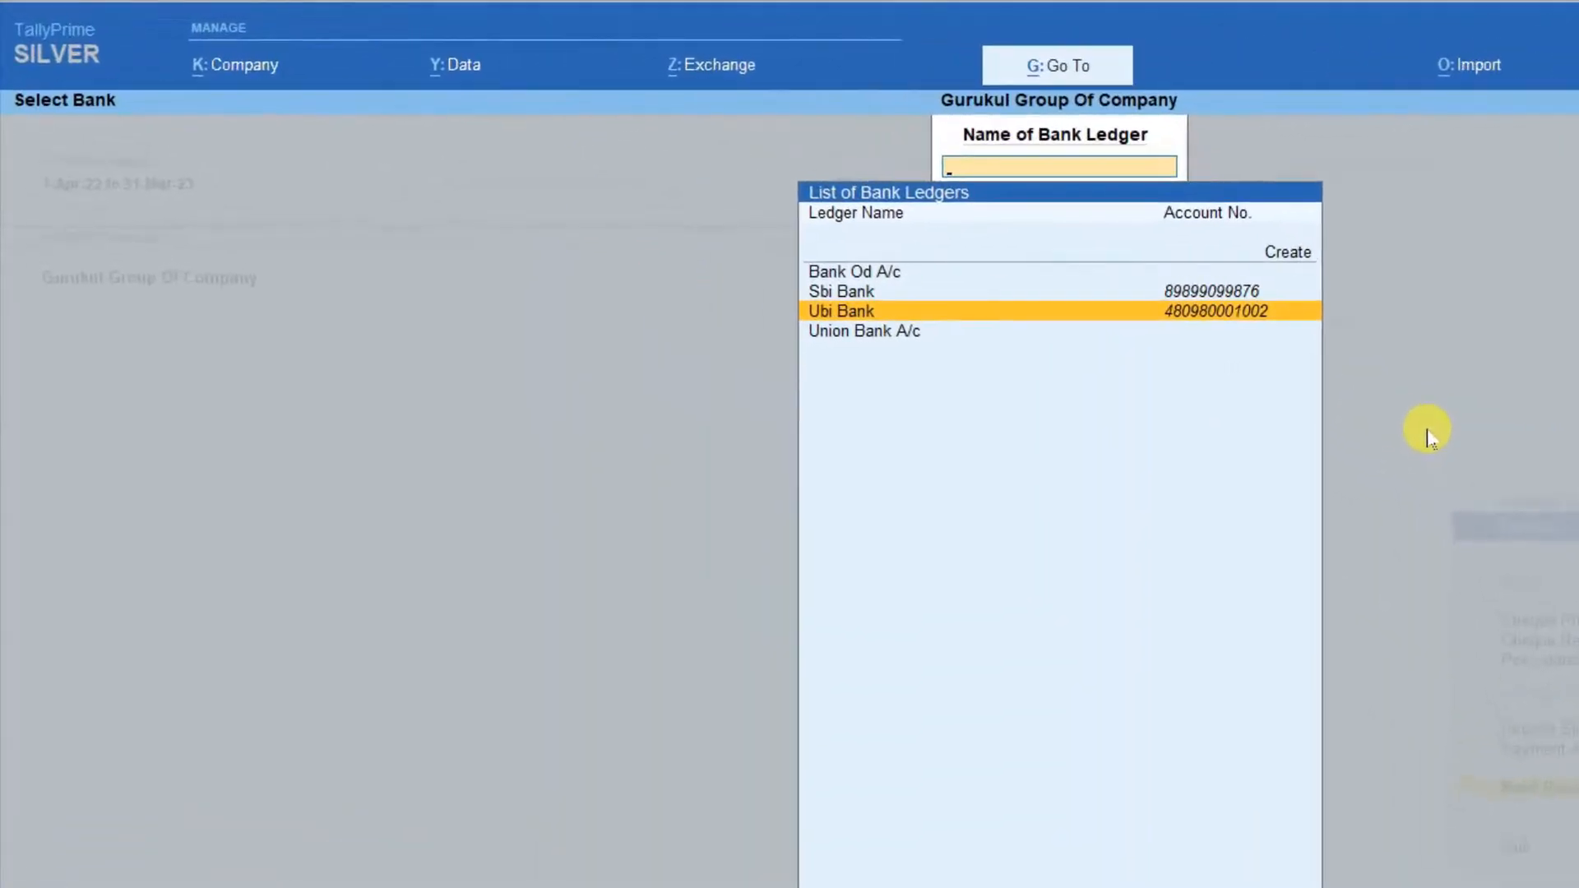
pyautogui.press('Up')
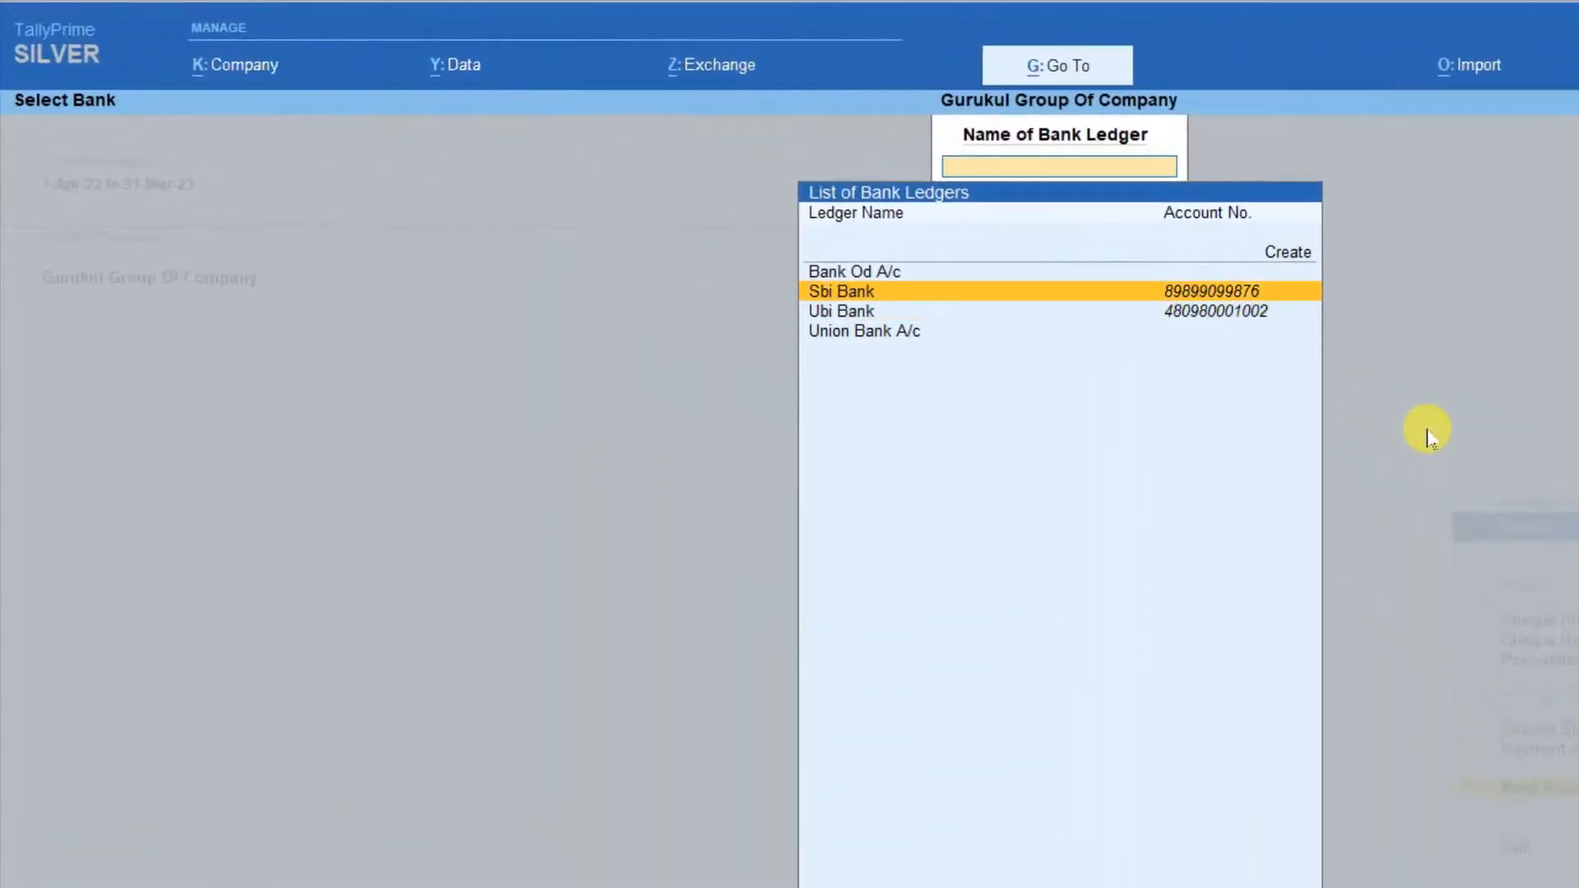
pyautogui.press('Down')
pyautogui.press('Return')
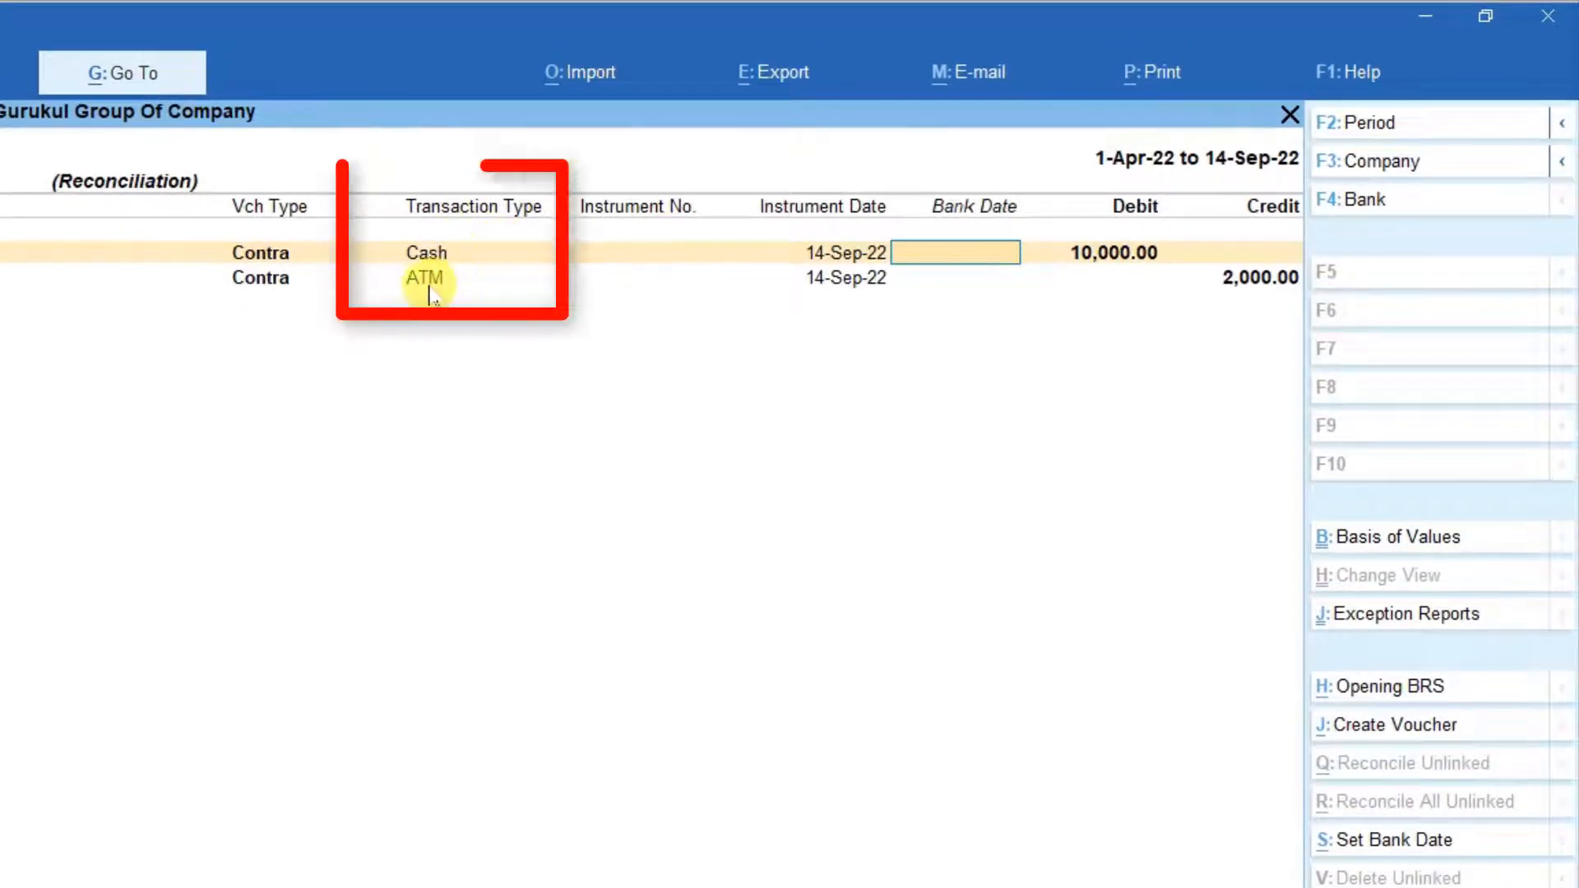
# Examine the transaction types and balances in the Ubi Bank reconciliation and return to the Gateway of Tally.
pyautogui.click(429, 288)
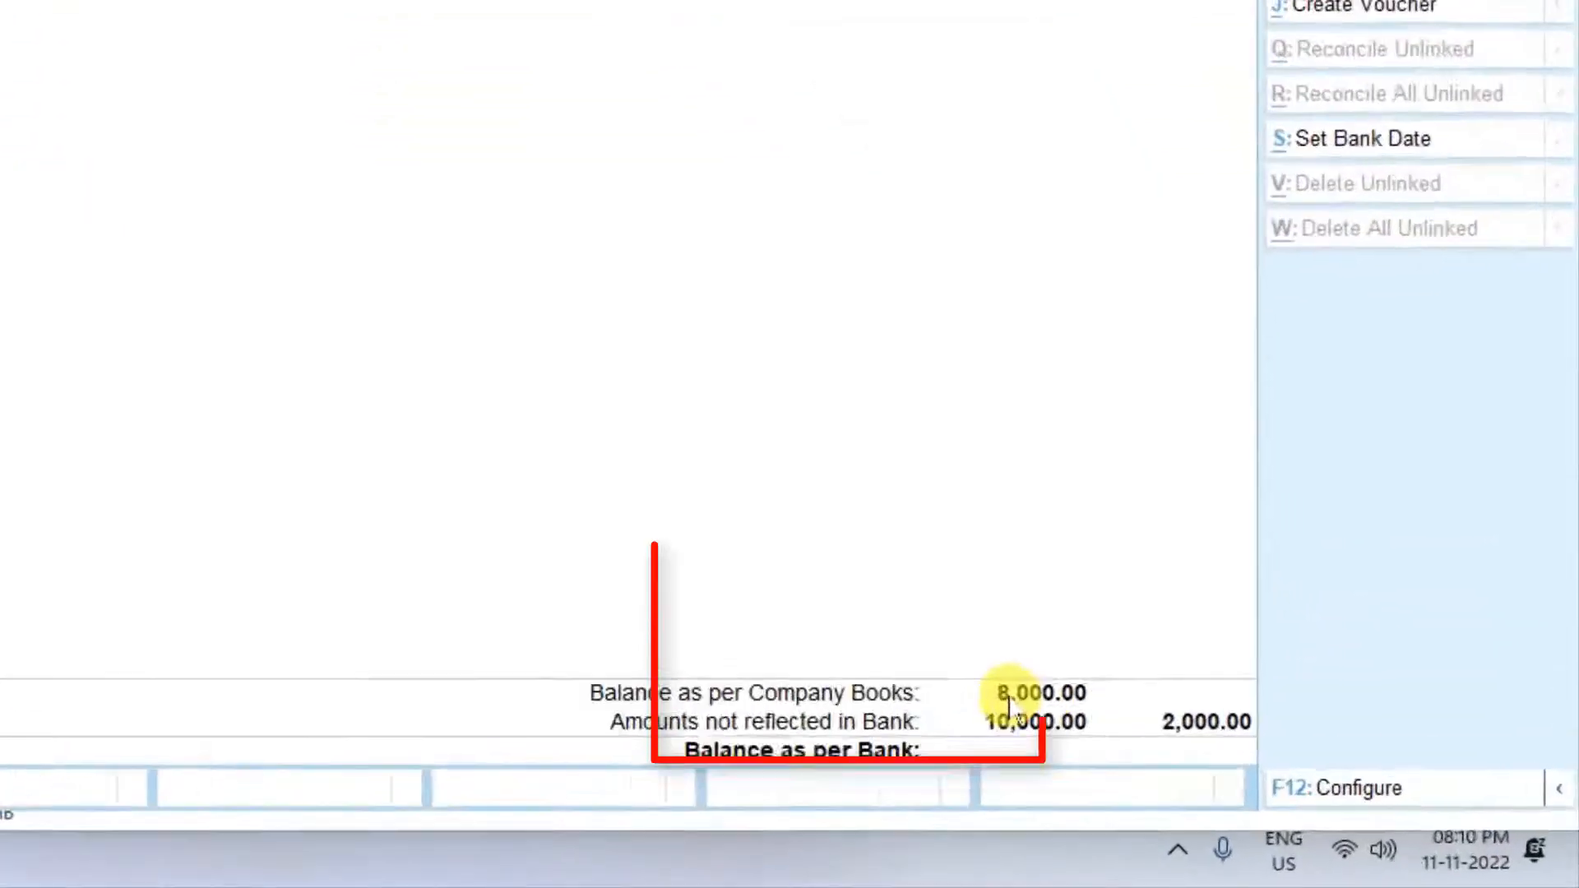
pyautogui.press('Escape')
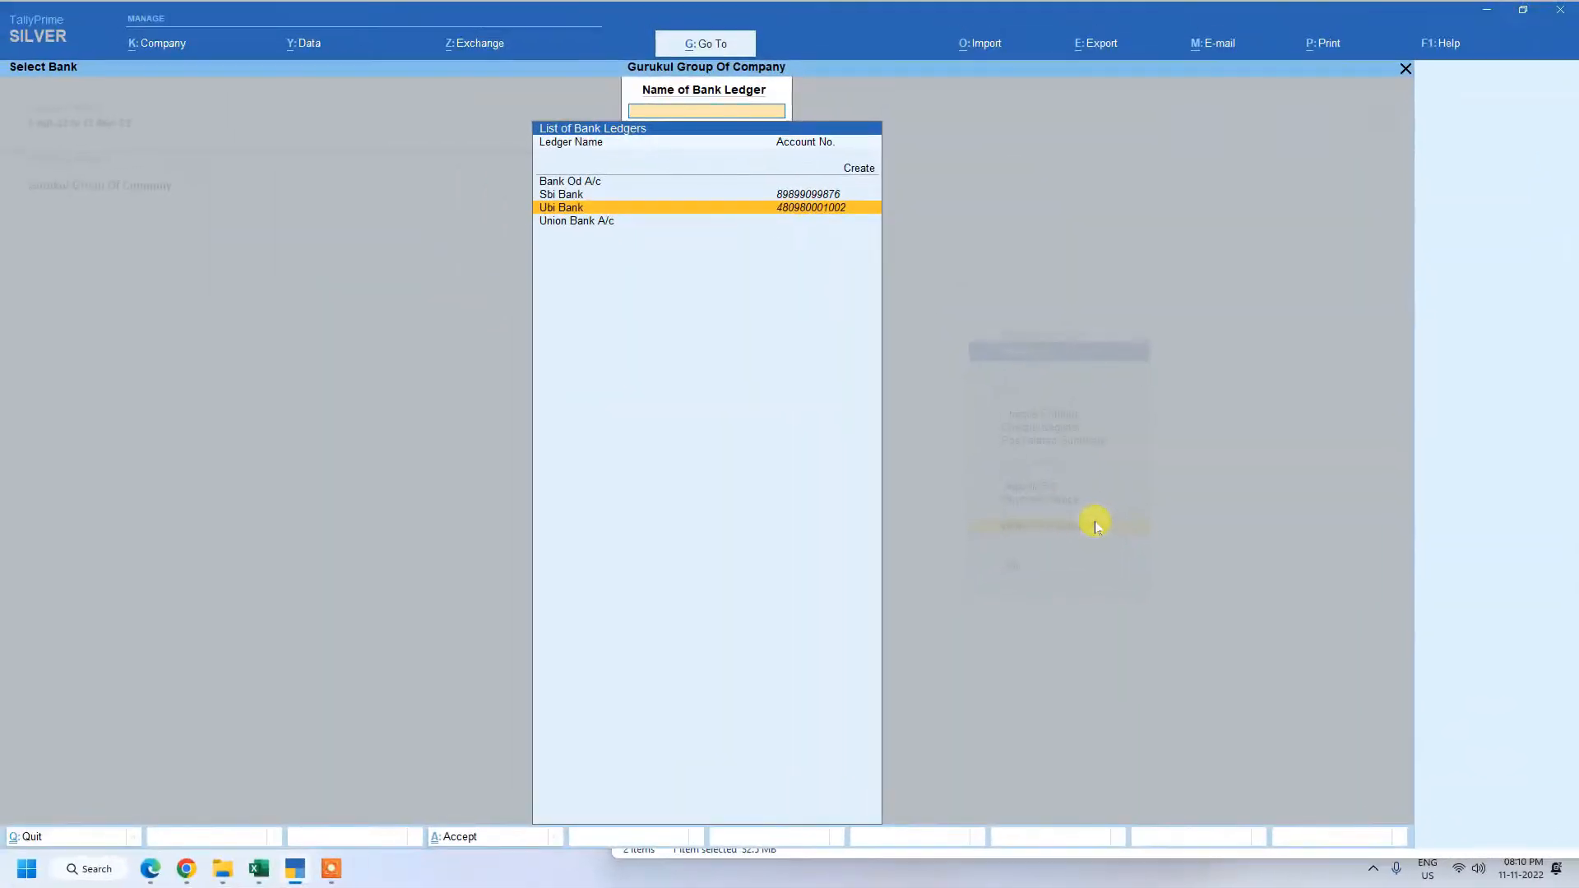
pyautogui.press('Escape')
pyautogui.press('Escape')
pyautogui.press('Escape')
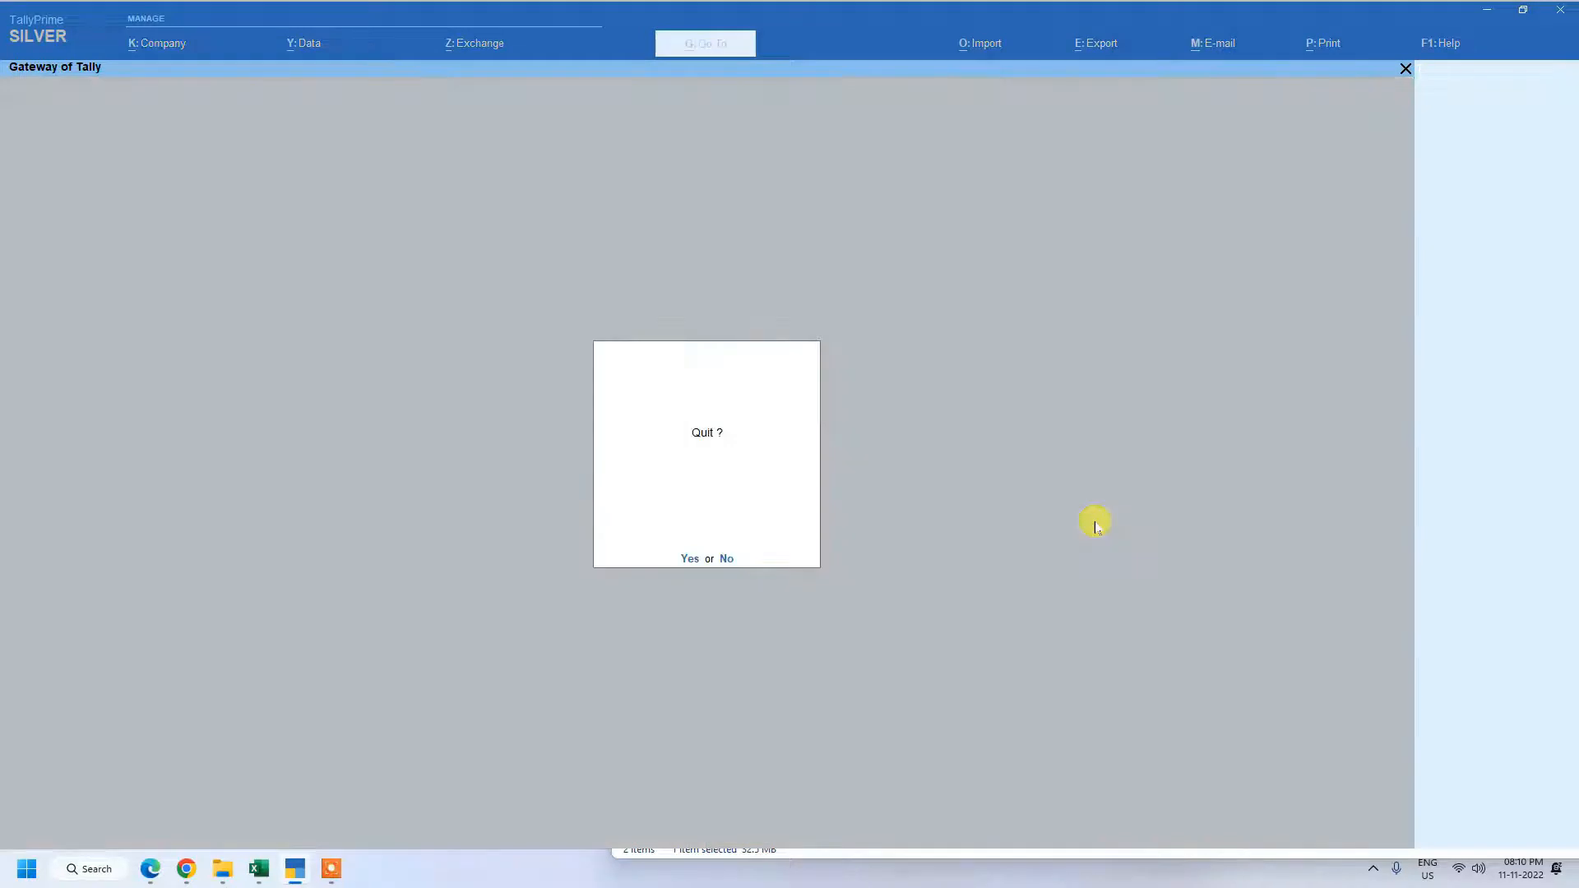
pyautogui.press('Escape')
# Open Account Books from the additional reports of the Gateway of Tally.
pyautogui.press('Down')
pyautogui.press('Down')
pyautogui.press('Down')
pyautogui.press('Down')
pyautogui.press('Down')
pyautogui.press('Down')
pyautogui.press('Down')
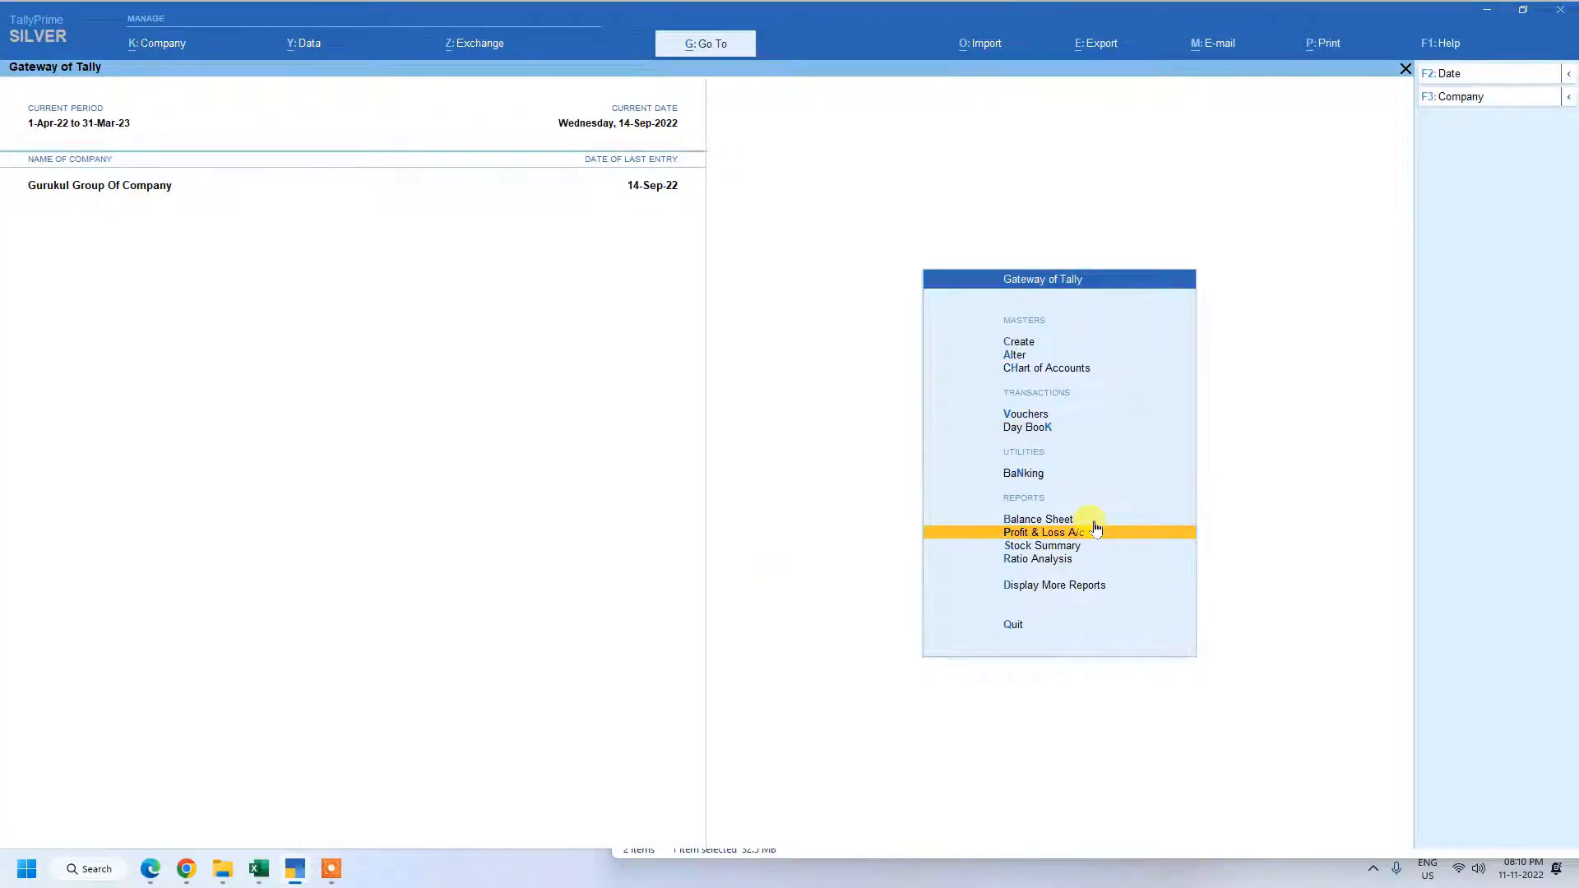
pyautogui.press('Down')
pyautogui.press('Down')
pyautogui.press('Down')
pyautogui.press('Return')
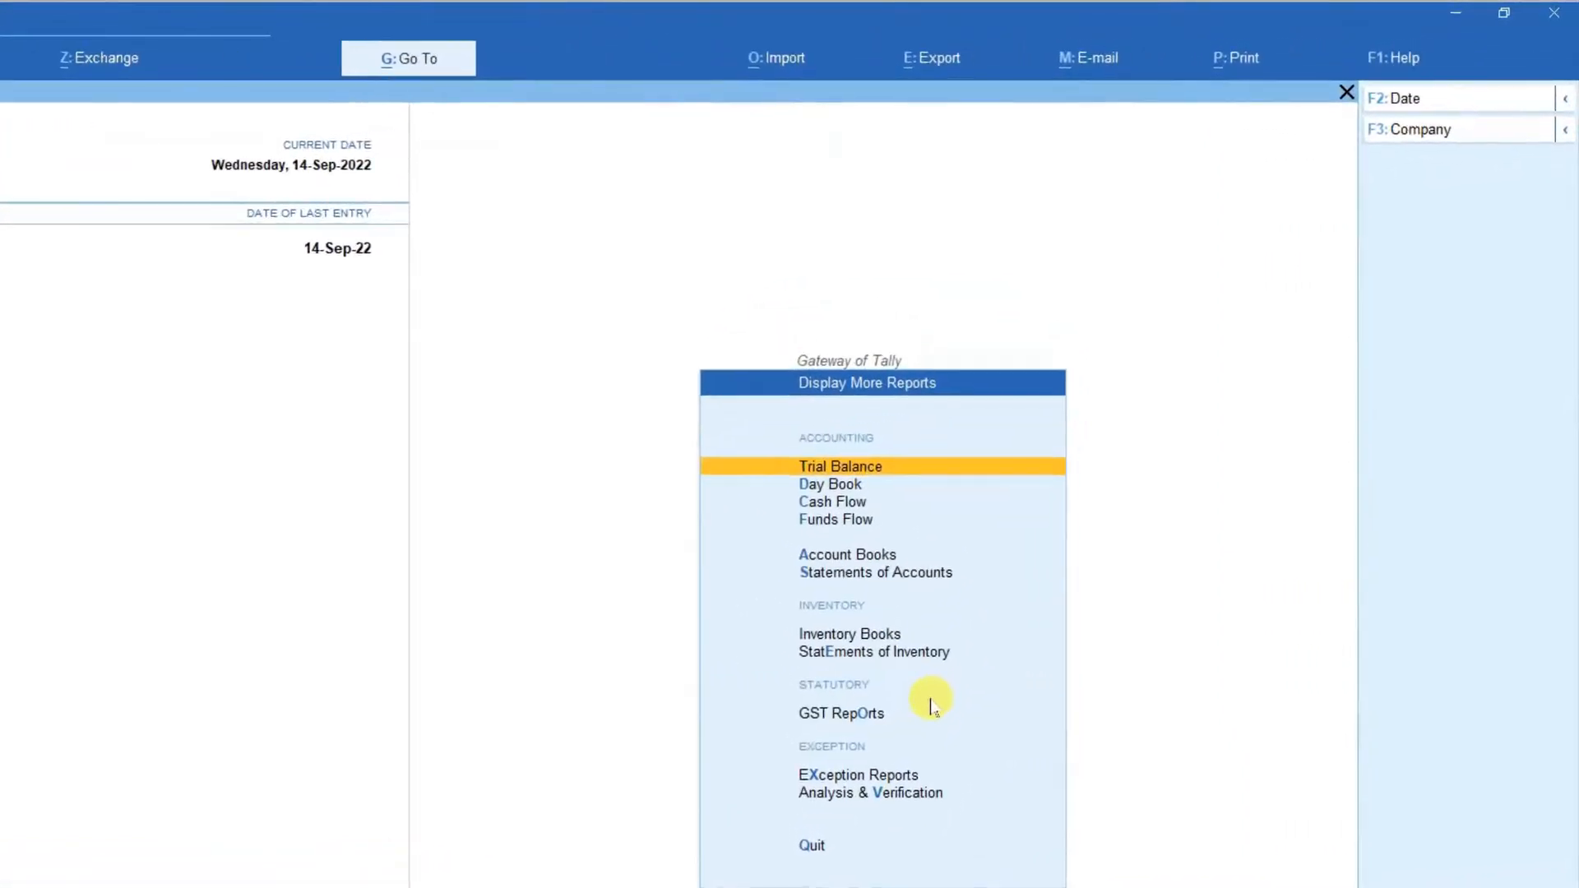
pyautogui.press('Down')
pyautogui.press('Down')
pyautogui.press('Down')
pyautogui.press('Down')
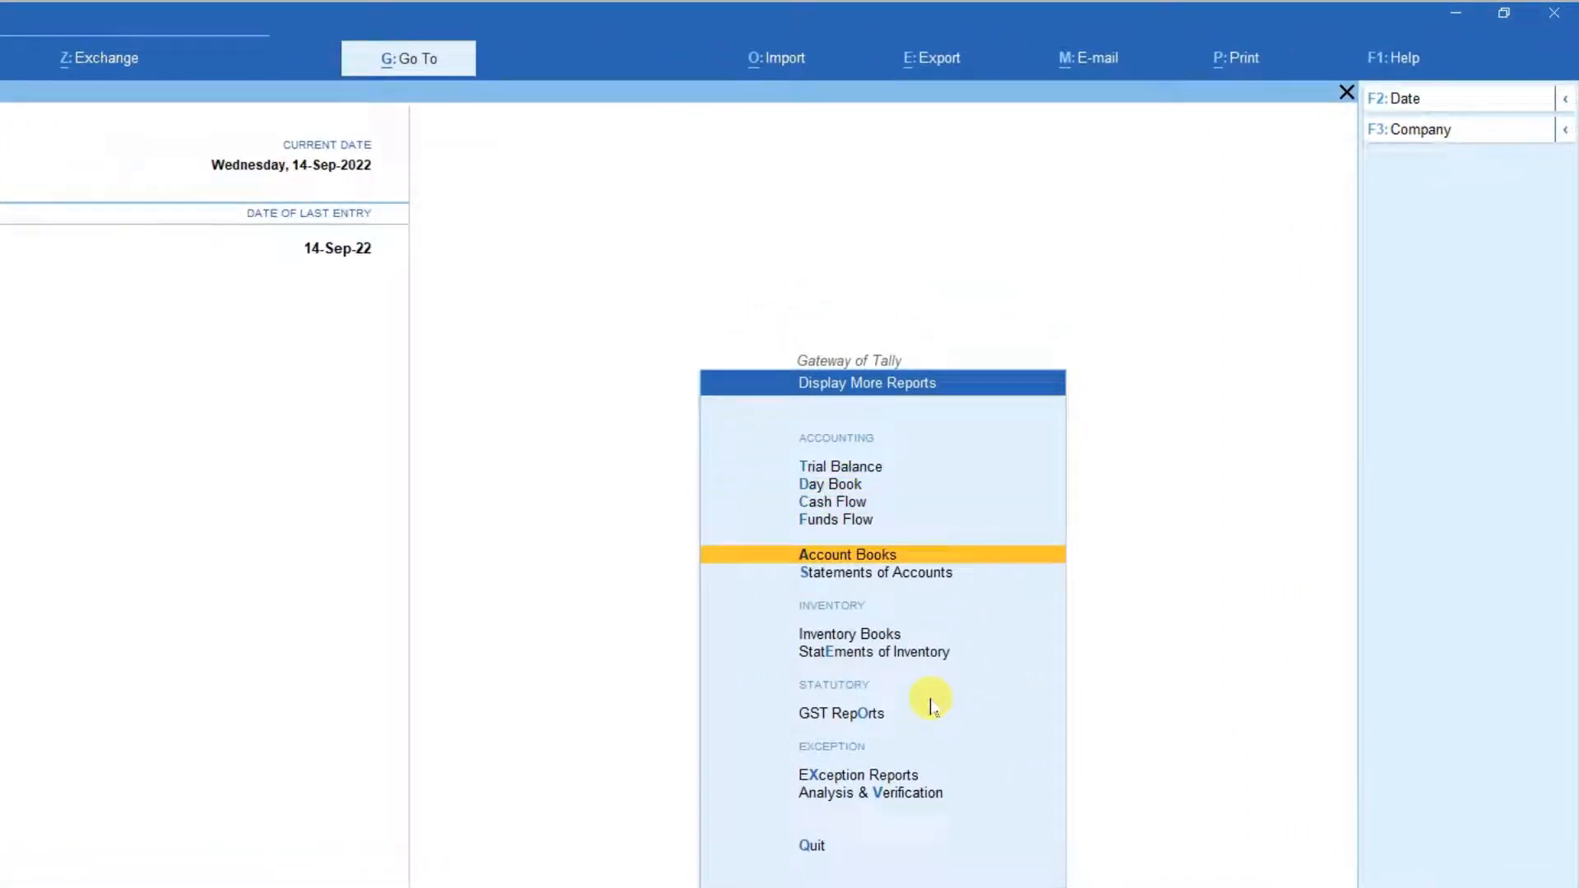
pyautogui.press('Return')
# Open the Ledger report for Ubi Bank to view its contra vouchers.
pyautogui.press('Down')
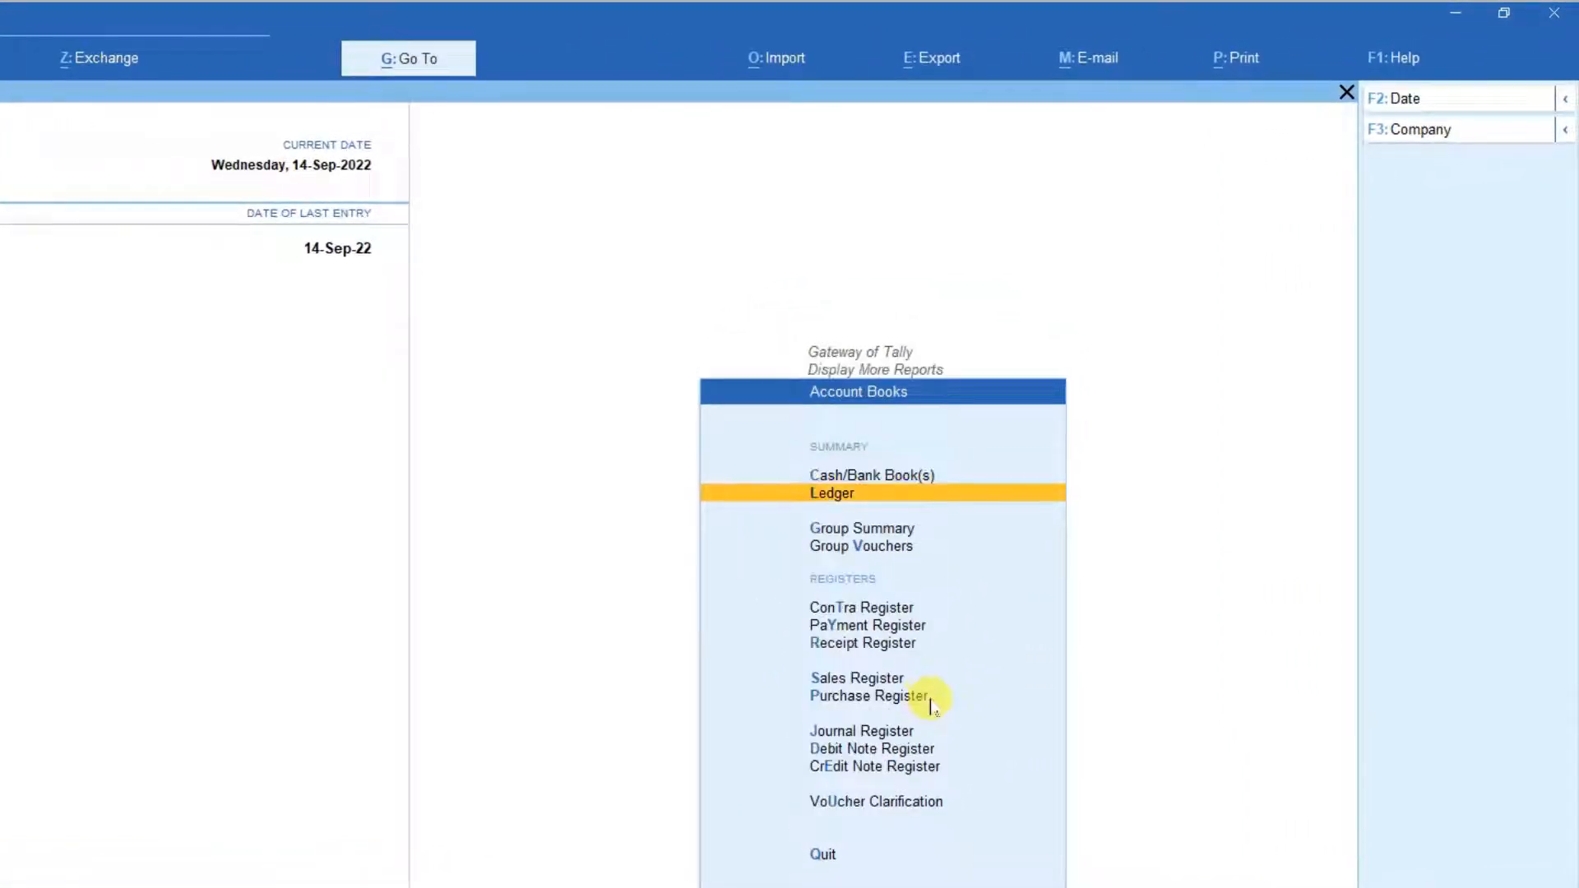
pyautogui.press('Return')
pyautogui.press('Down')
pyautogui.press('Down')
pyautogui.press('Down')
pyautogui.press('Down')
pyautogui.press('Down')
pyautogui.press('Down')
pyautogui.press('Down')
pyautogui.press('Down')
pyautogui.press('Down')
pyautogui.press('Down')
pyautogui.press('Down')
pyautogui.press('Down')
pyautogui.press('Down')
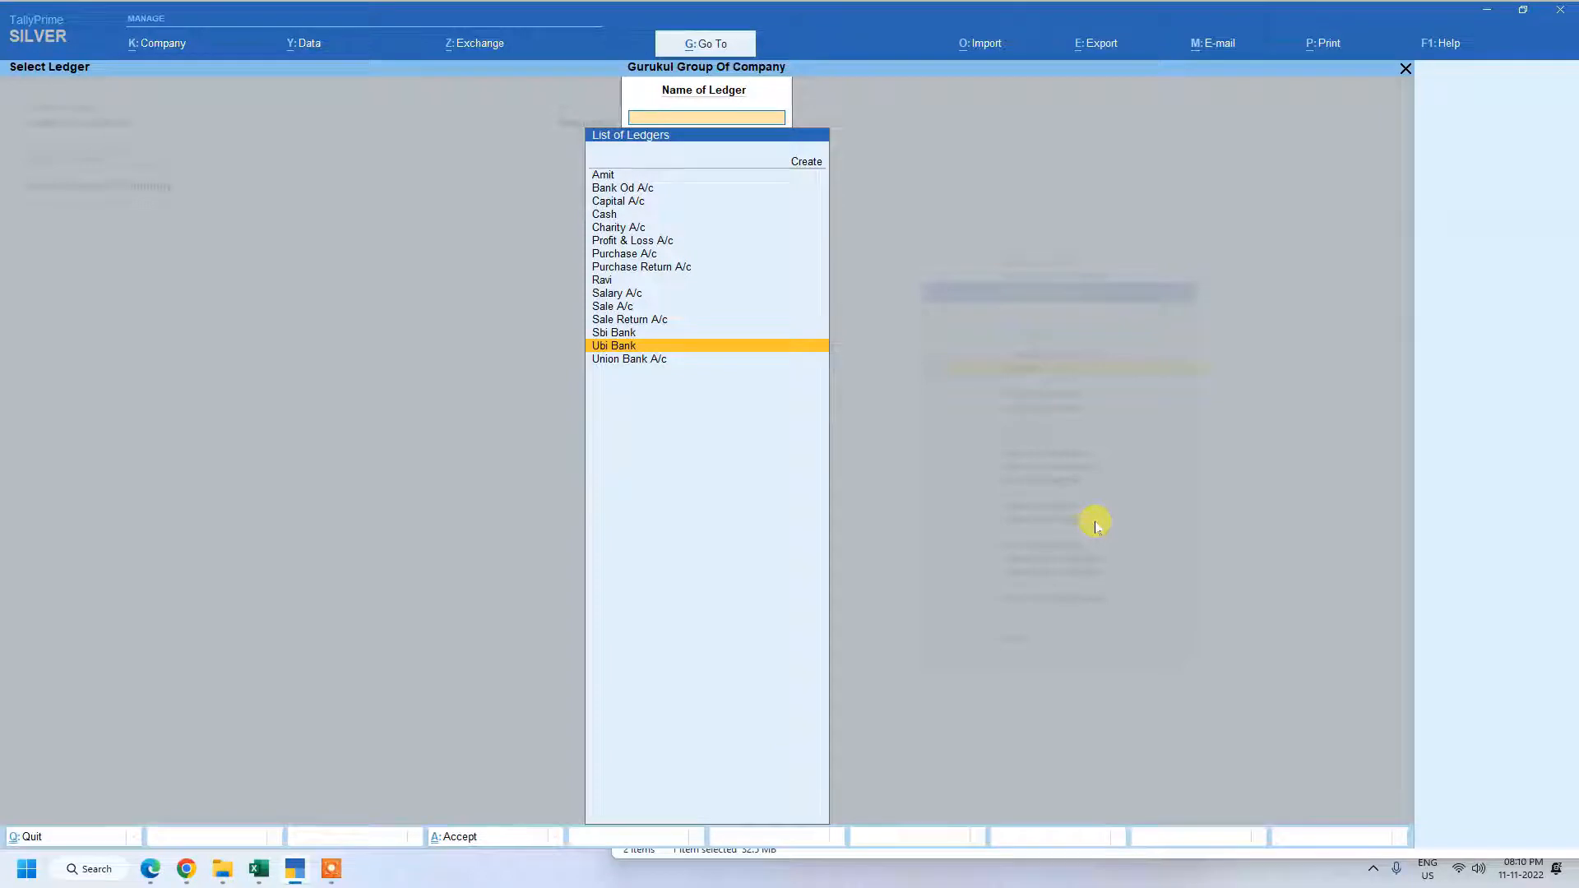
pyautogui.press('Return')
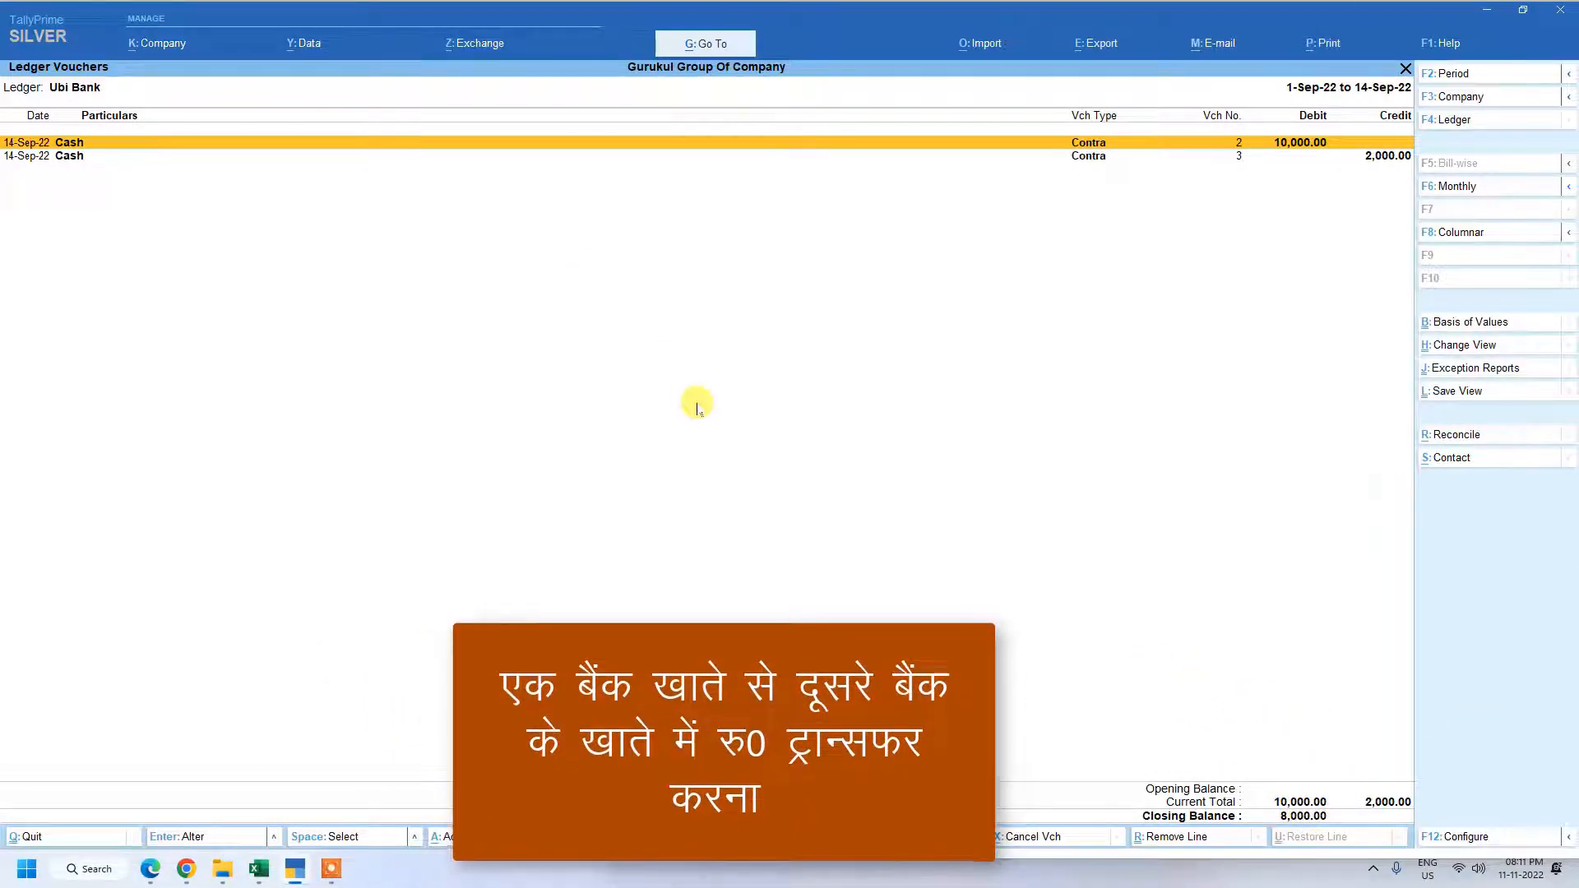
# Start a new contra voucher from the ledger report and credit Ubi Bank with 5000.
pyautogui.hotkey('alt', 'a')
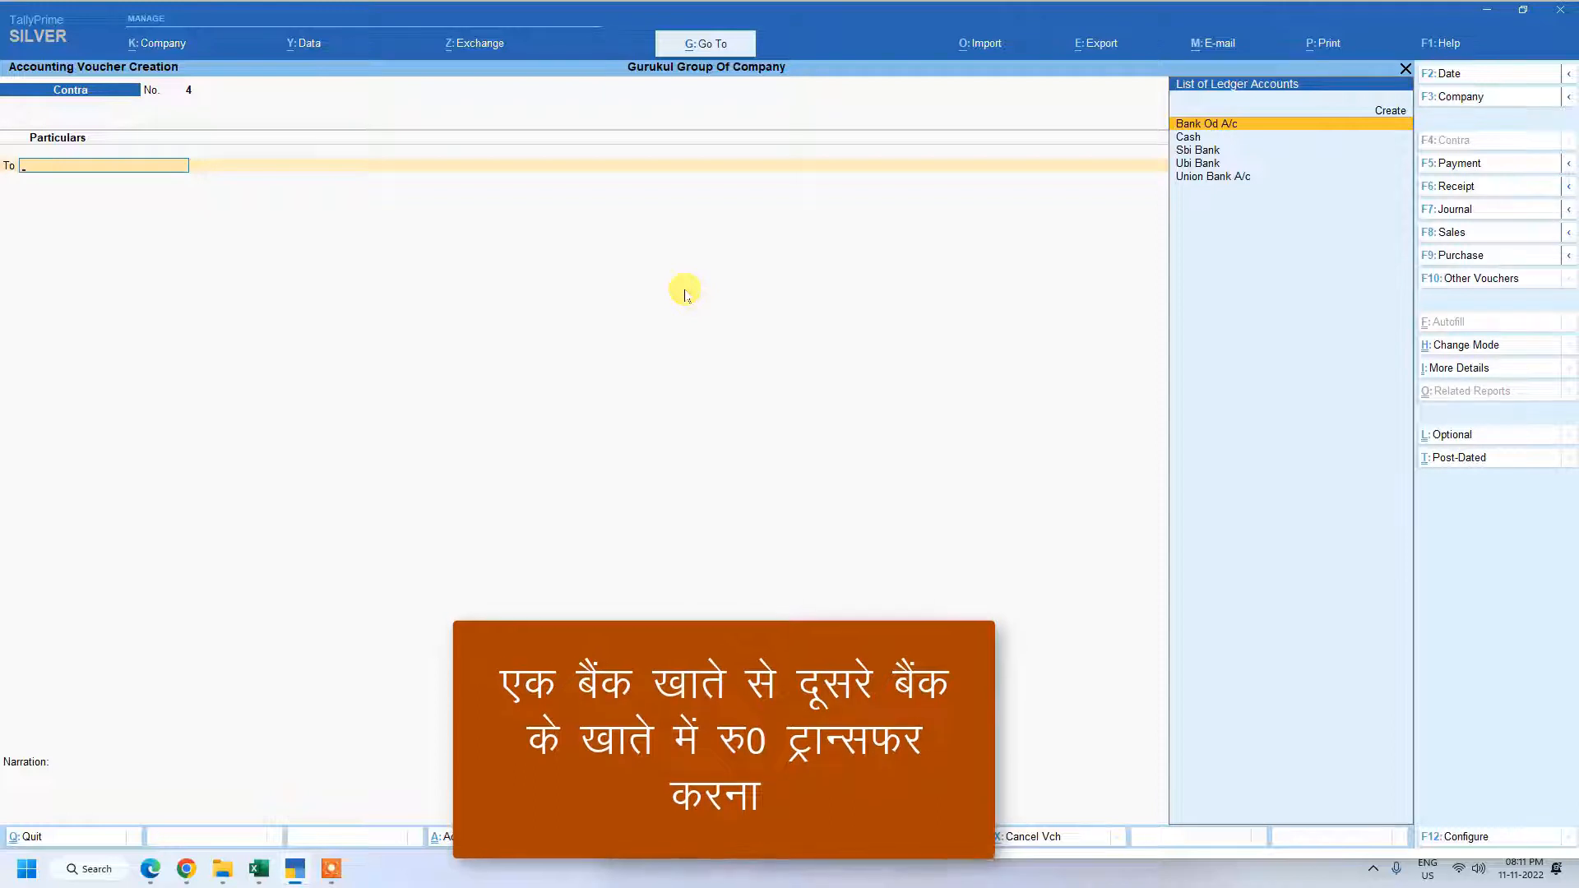
pyautogui.press('Down')
pyautogui.press('Down')
pyautogui.press('Down')
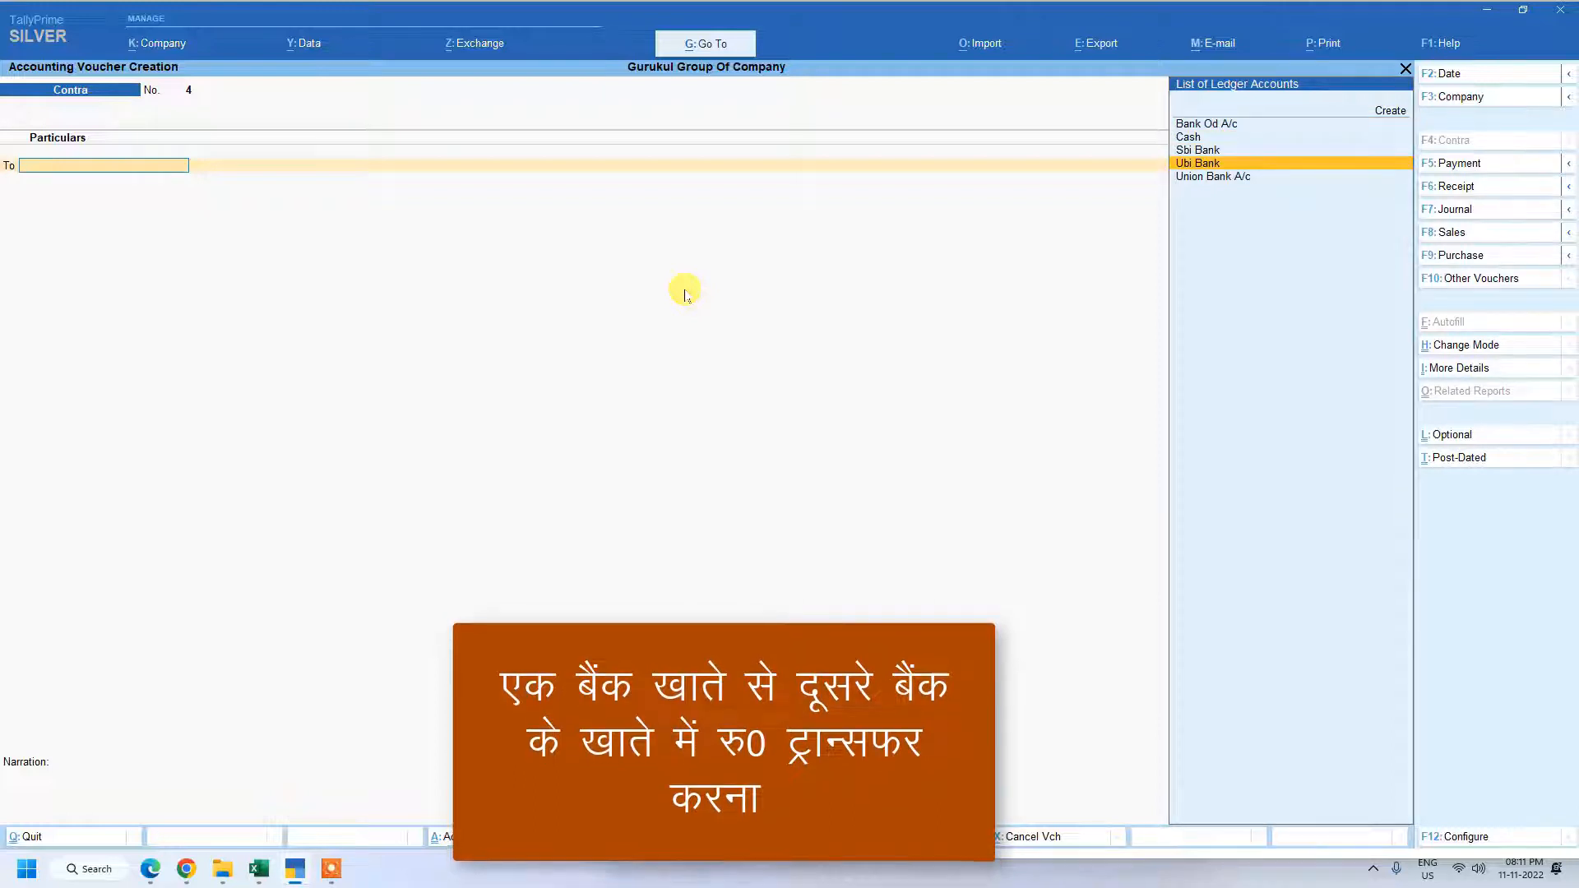
pyautogui.press('Return')
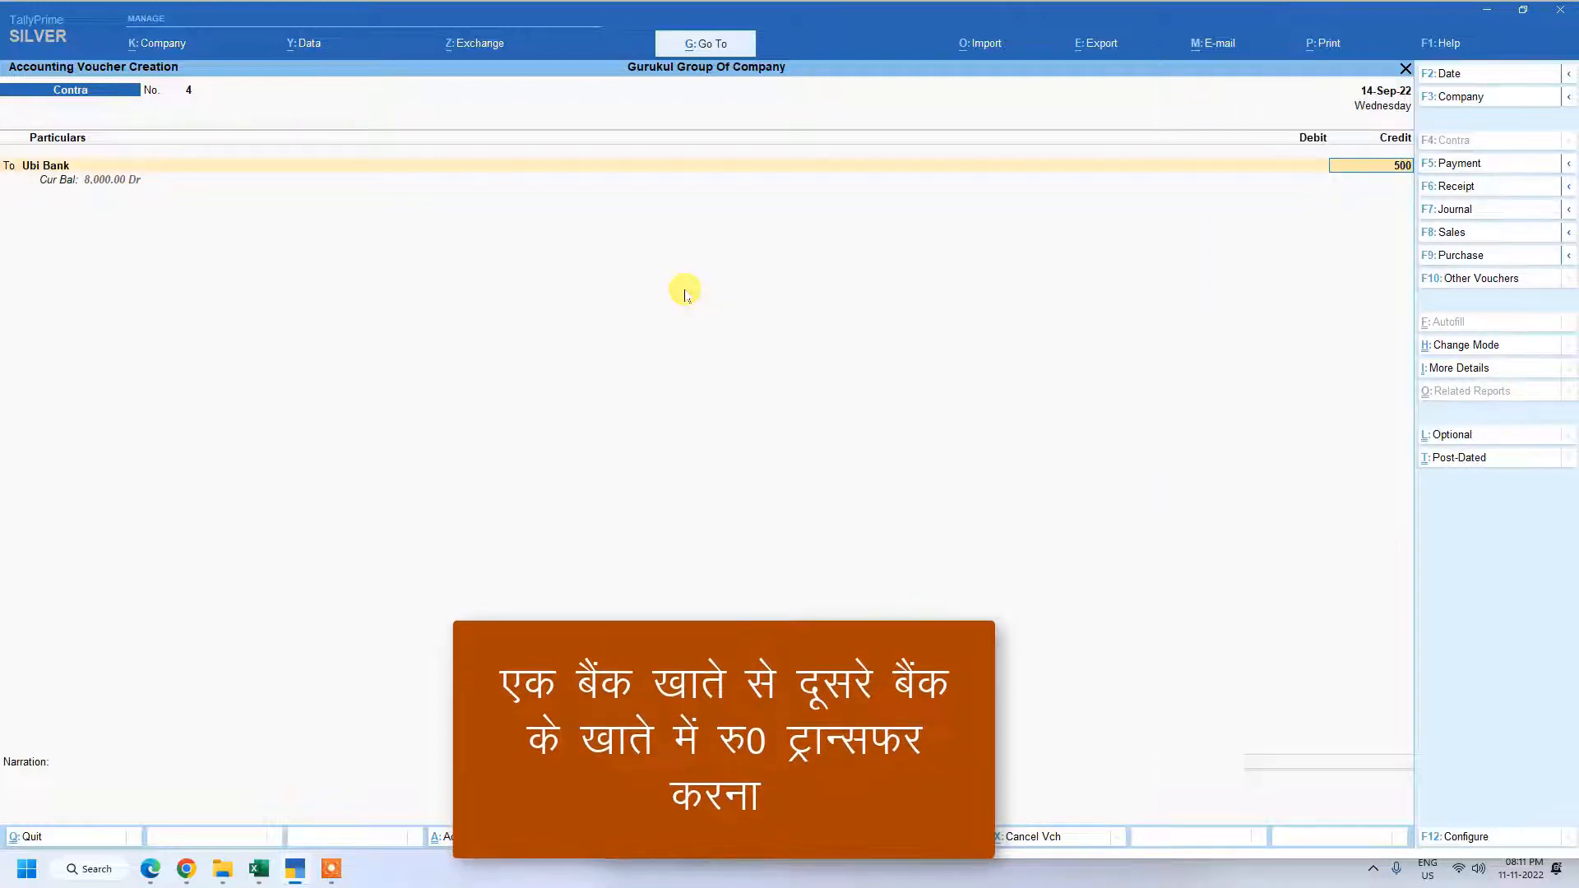
pyautogui.write('5000')
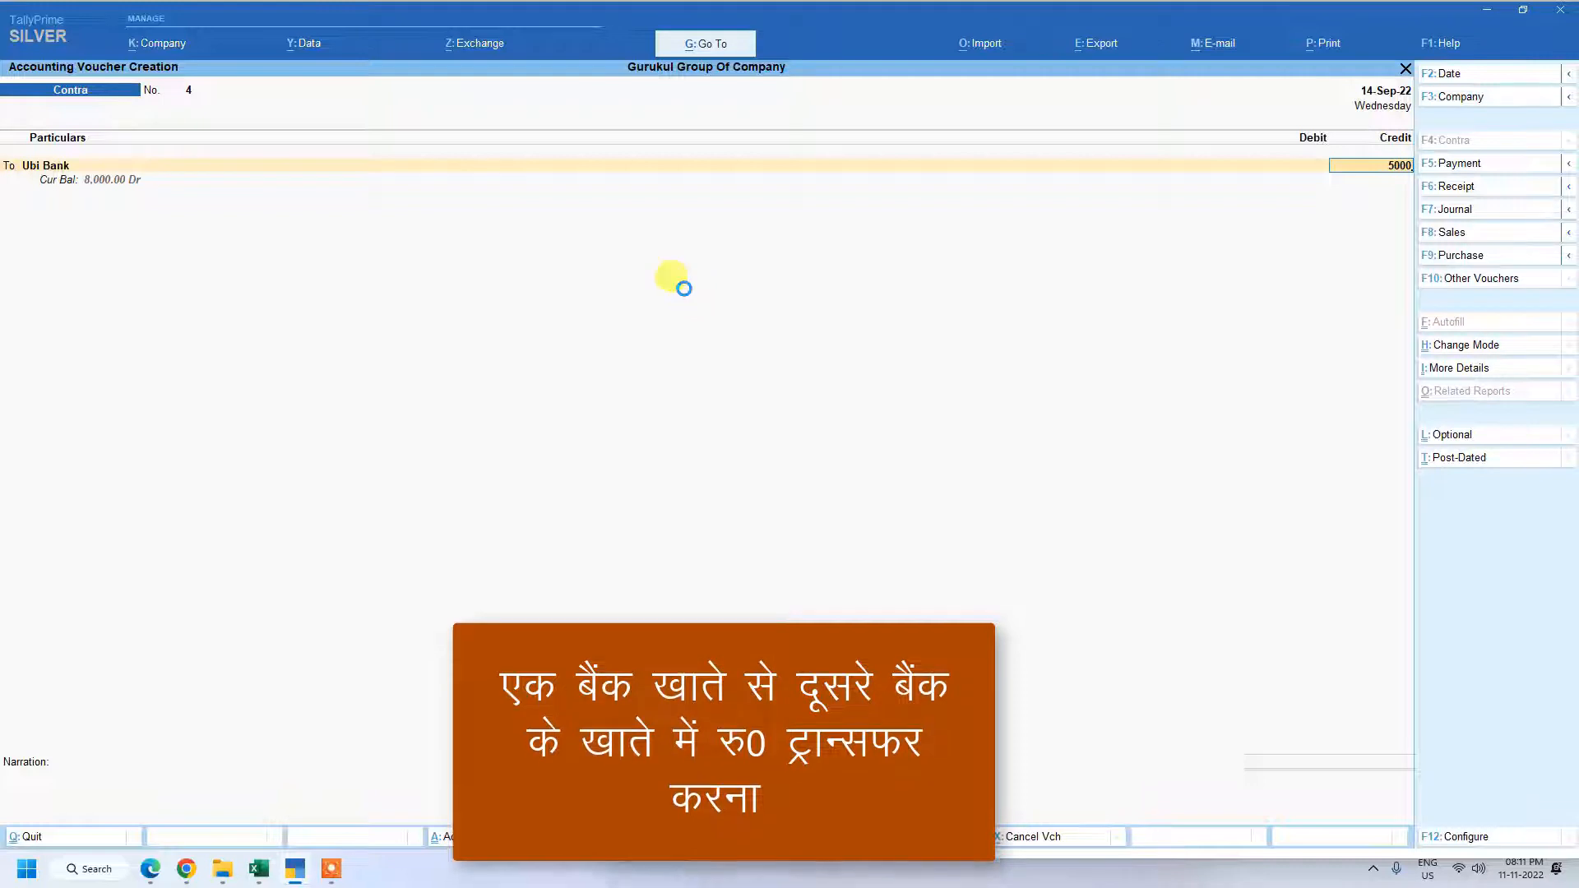
# Set the transaction type in the Ubi Bank allocation to e-Fund Transfer, choosing it from the expanded list of types.
pyautogui.press('Return')
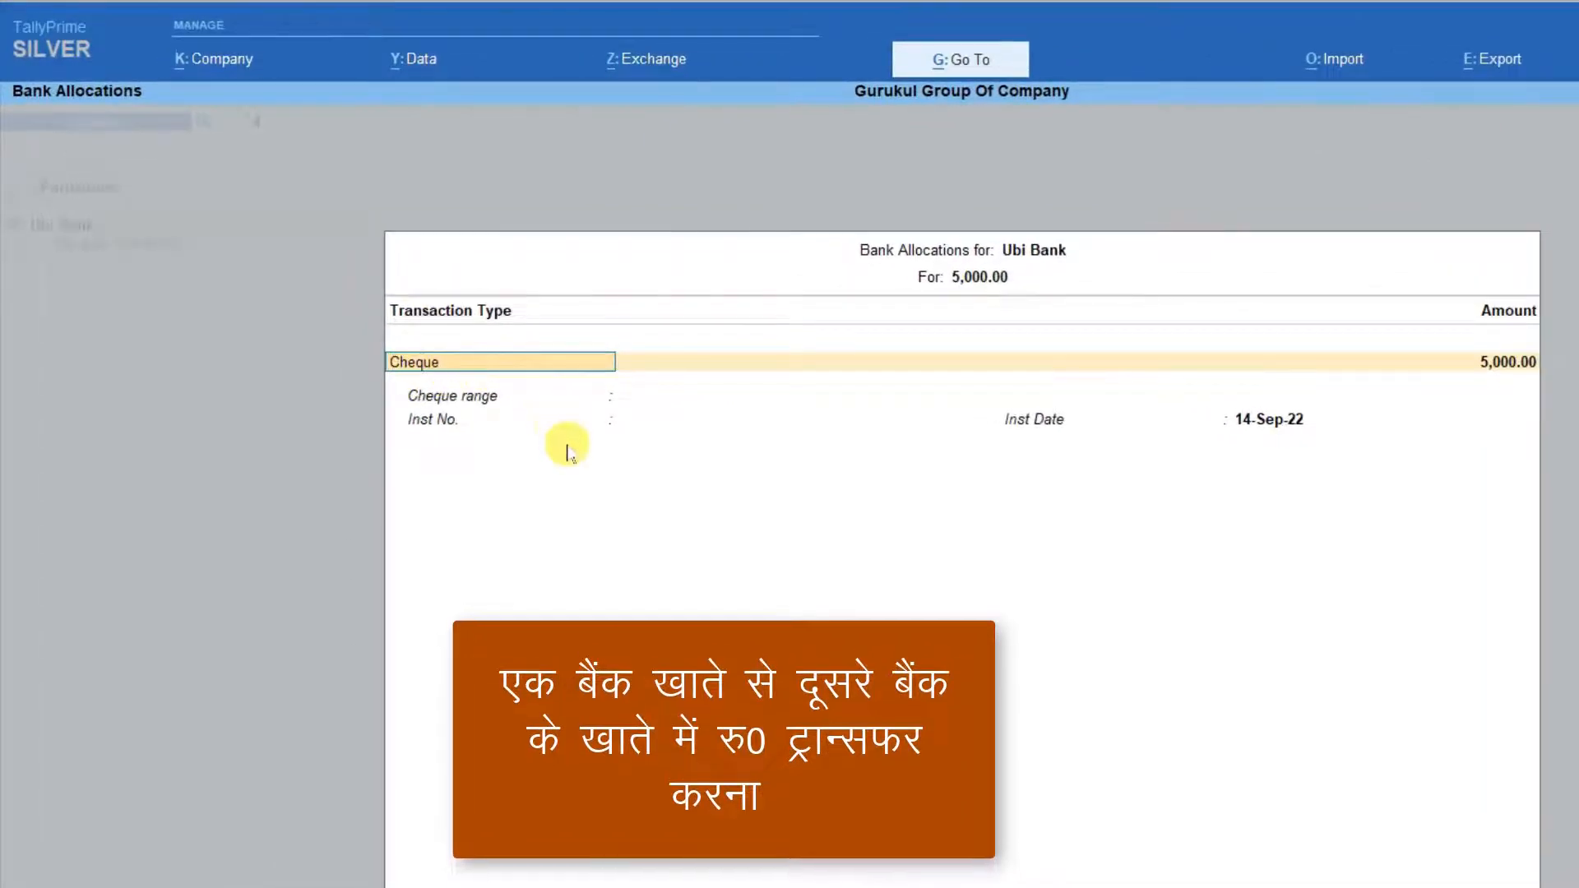
pyautogui.press('BackSpace')
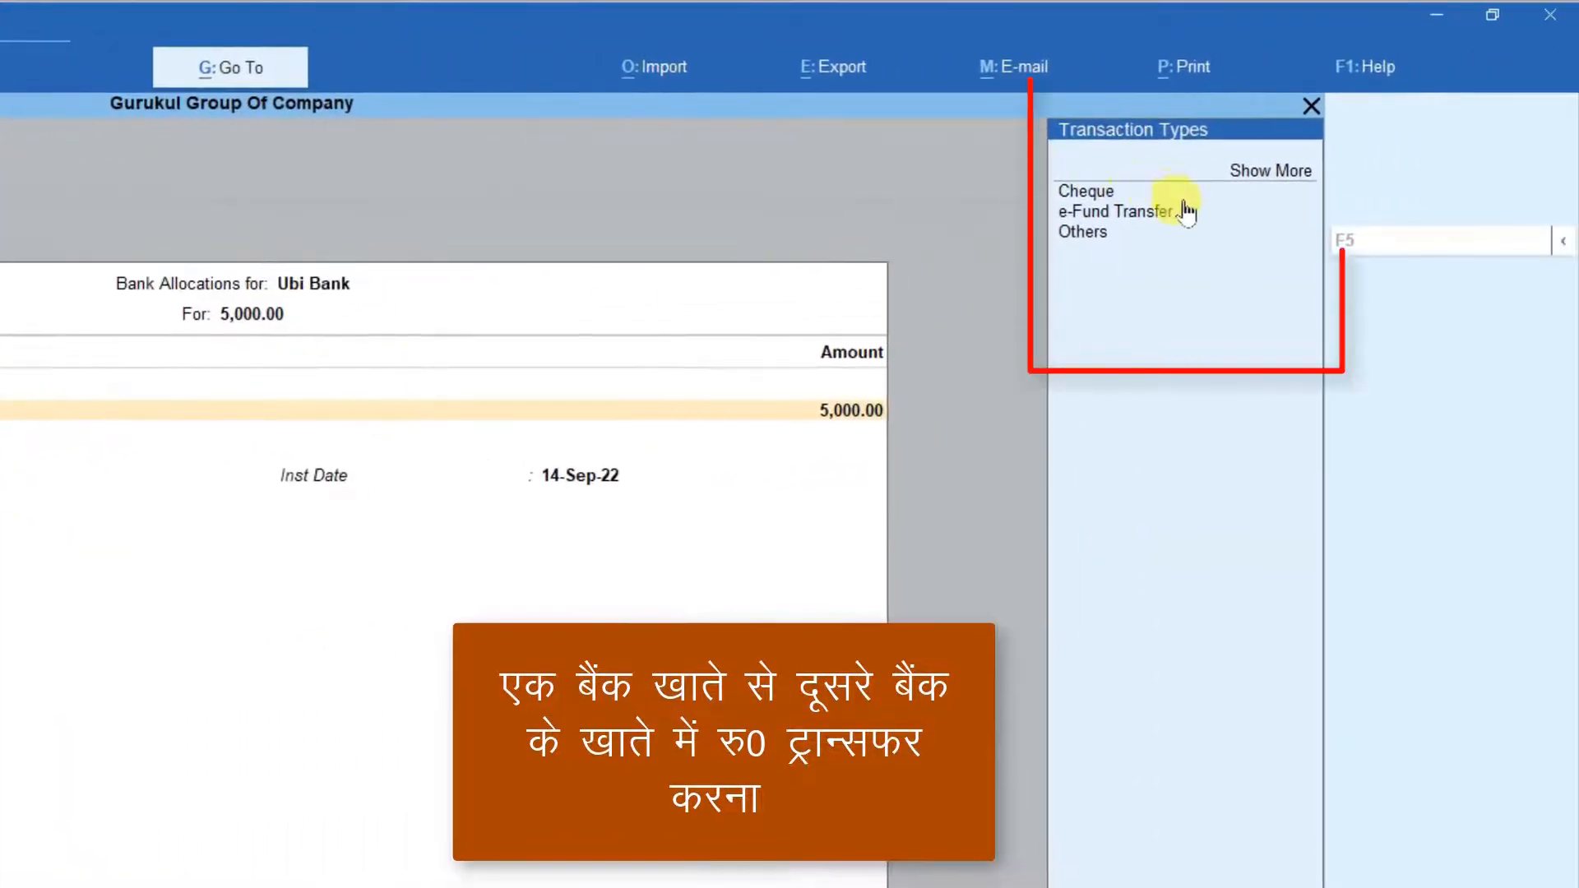
pyautogui.click(1085, 214)
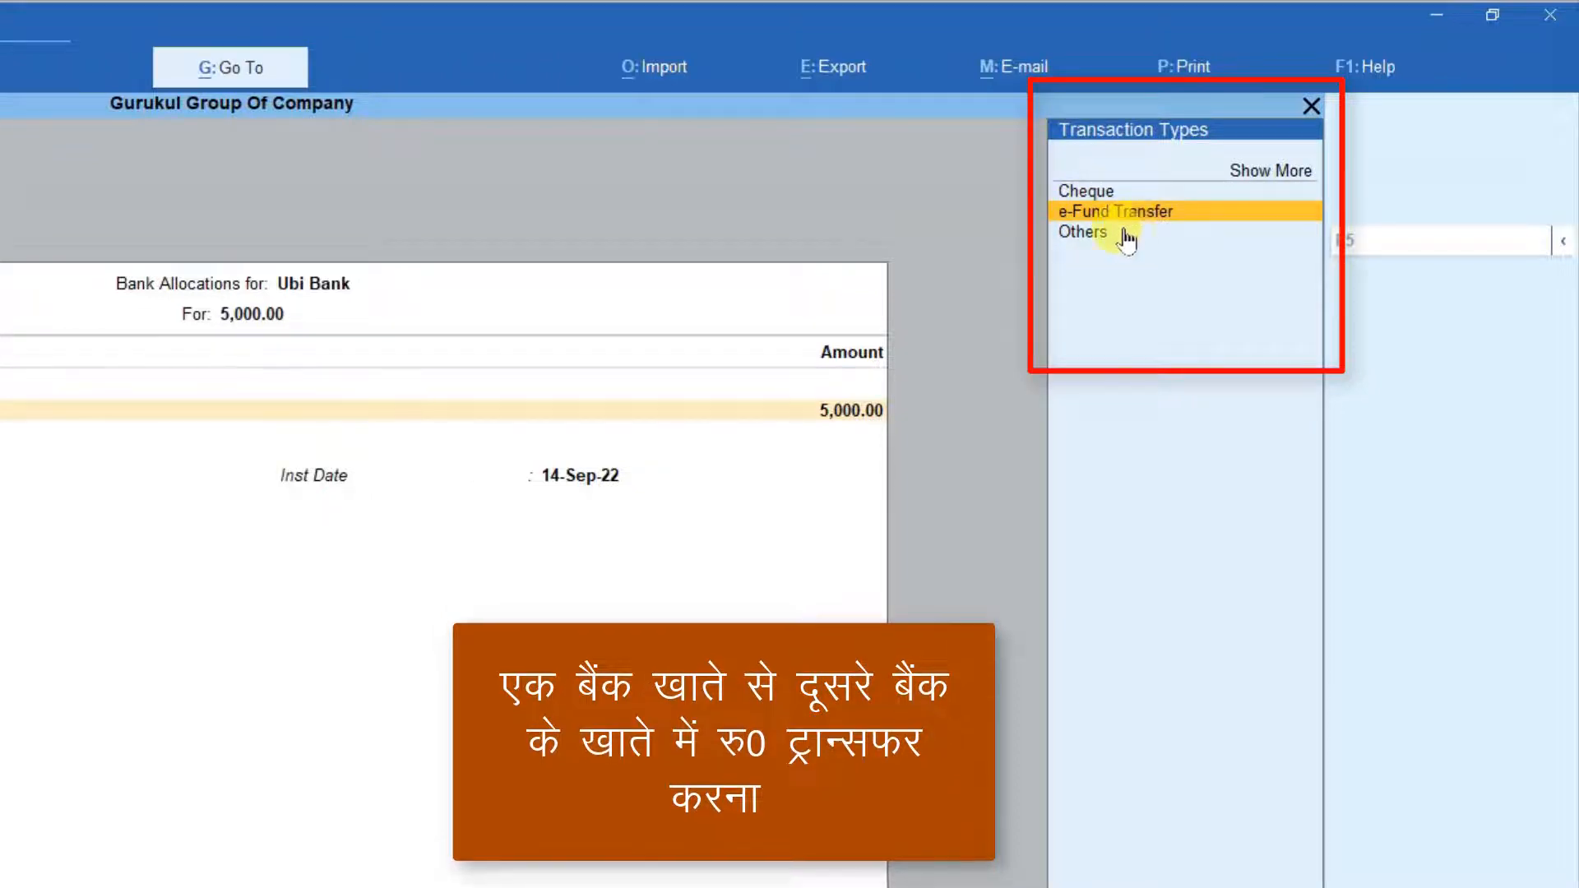
pyautogui.click(1271, 173)
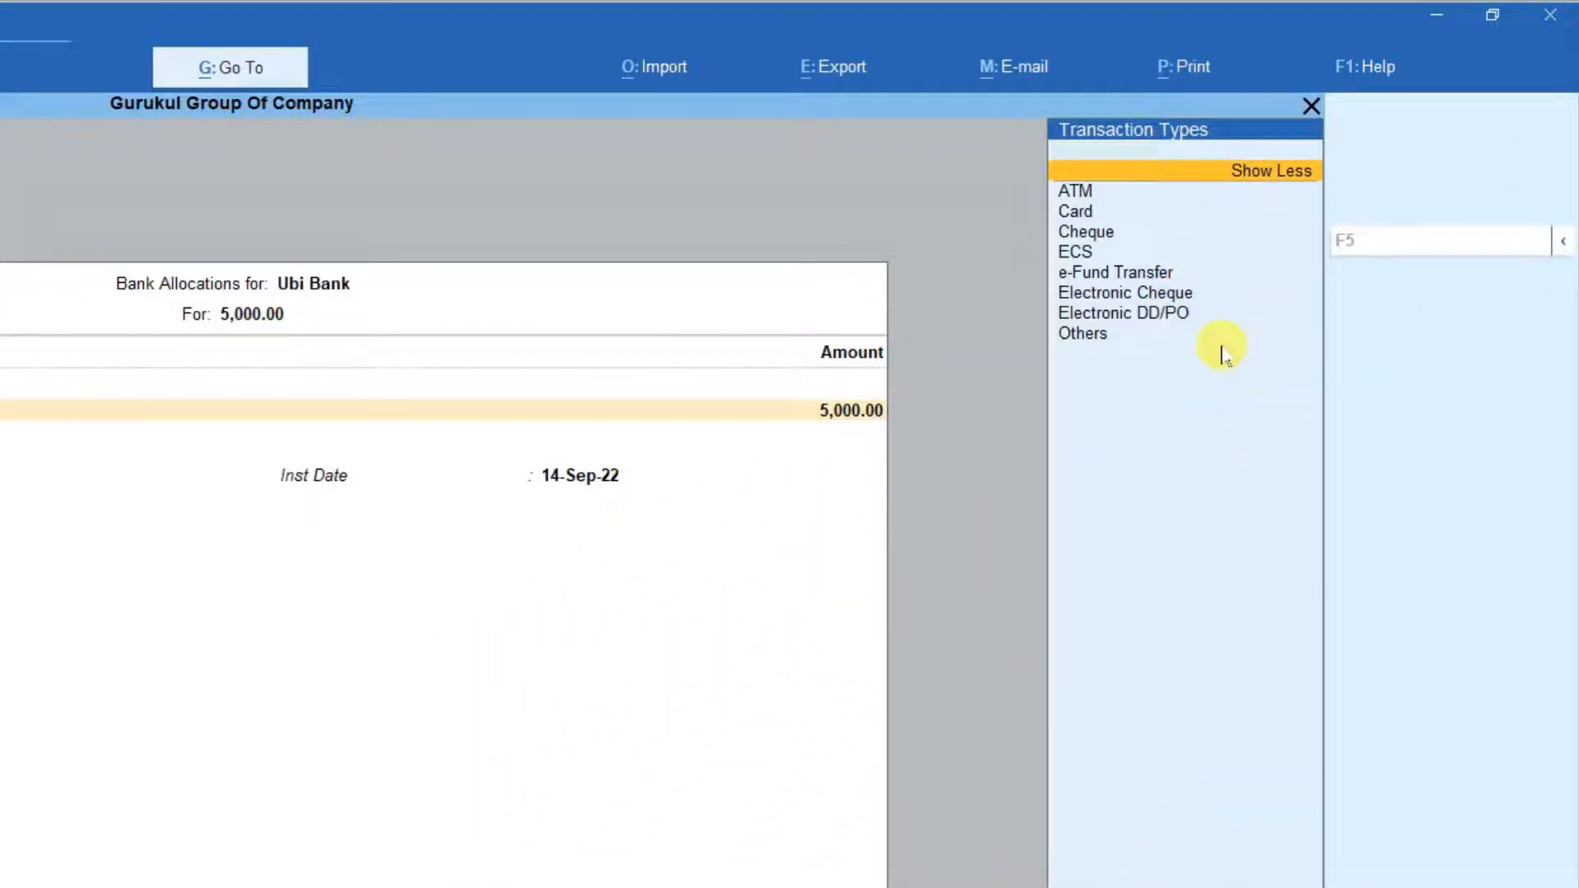
pyautogui.click(1103, 273)
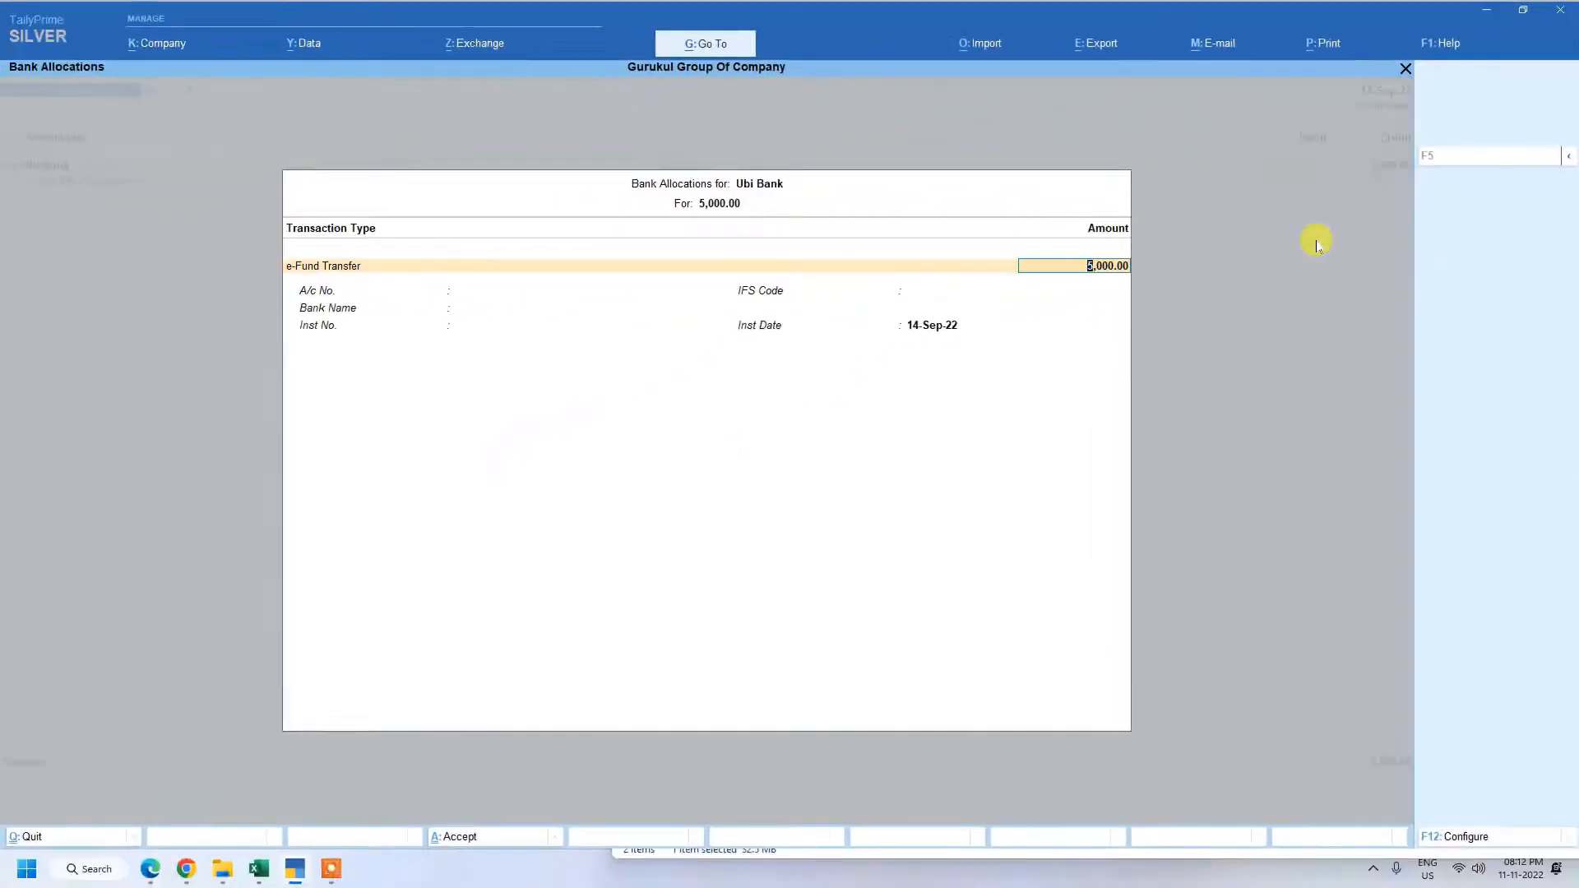
# Complete the Ubi Bank allocation with bank name Not Applicable and date 14-Sep-22, leaving account number, IFS code and instrument number blank.
pyautogui.press('Return')
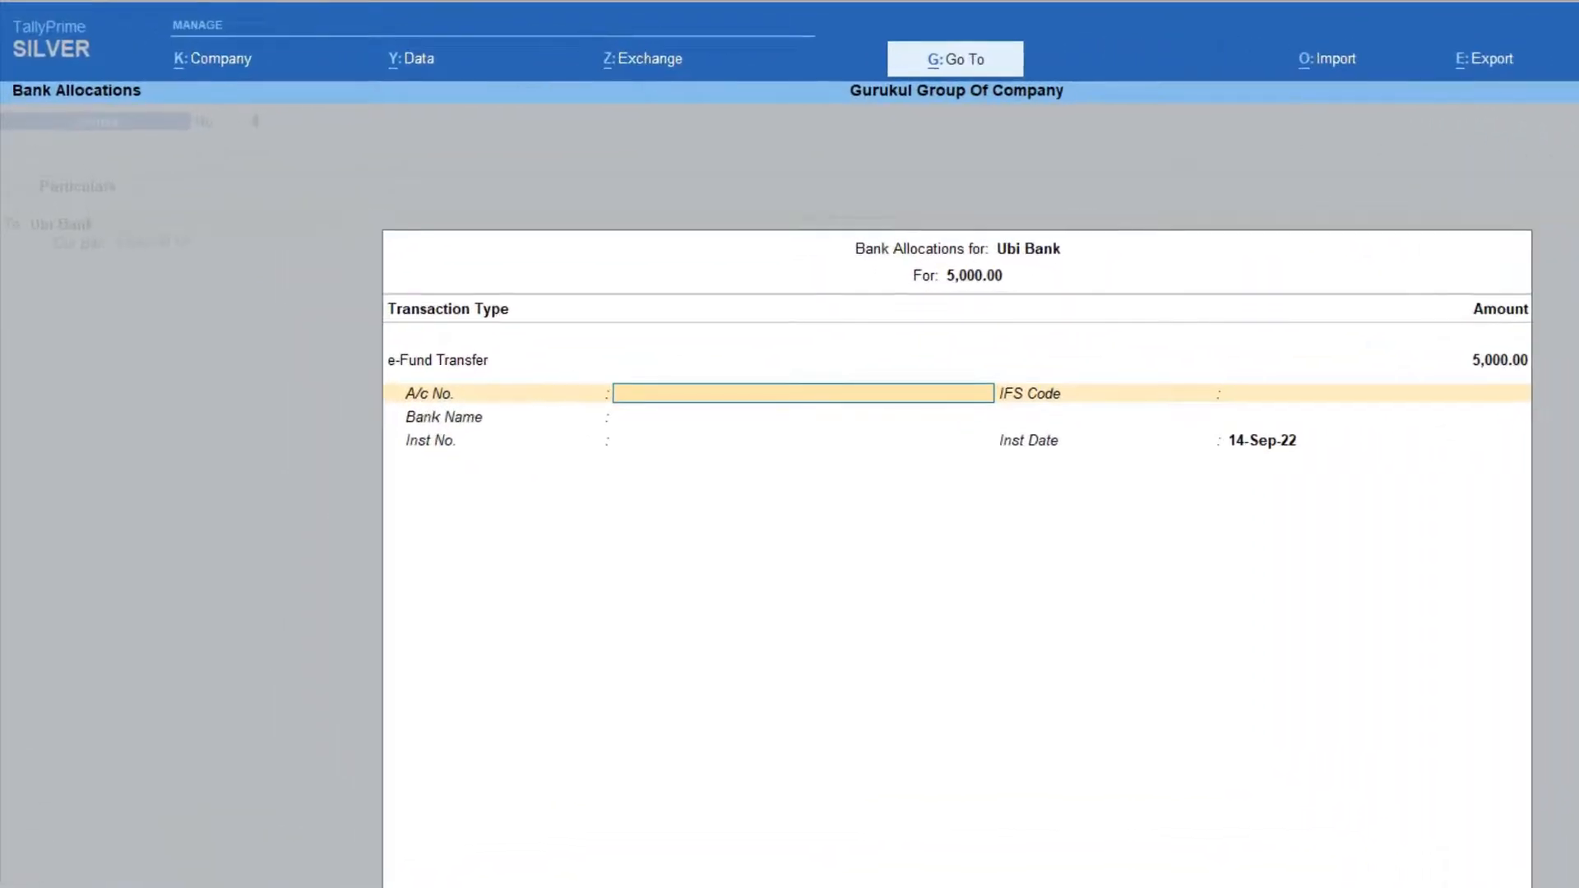
pyautogui.press('Return')
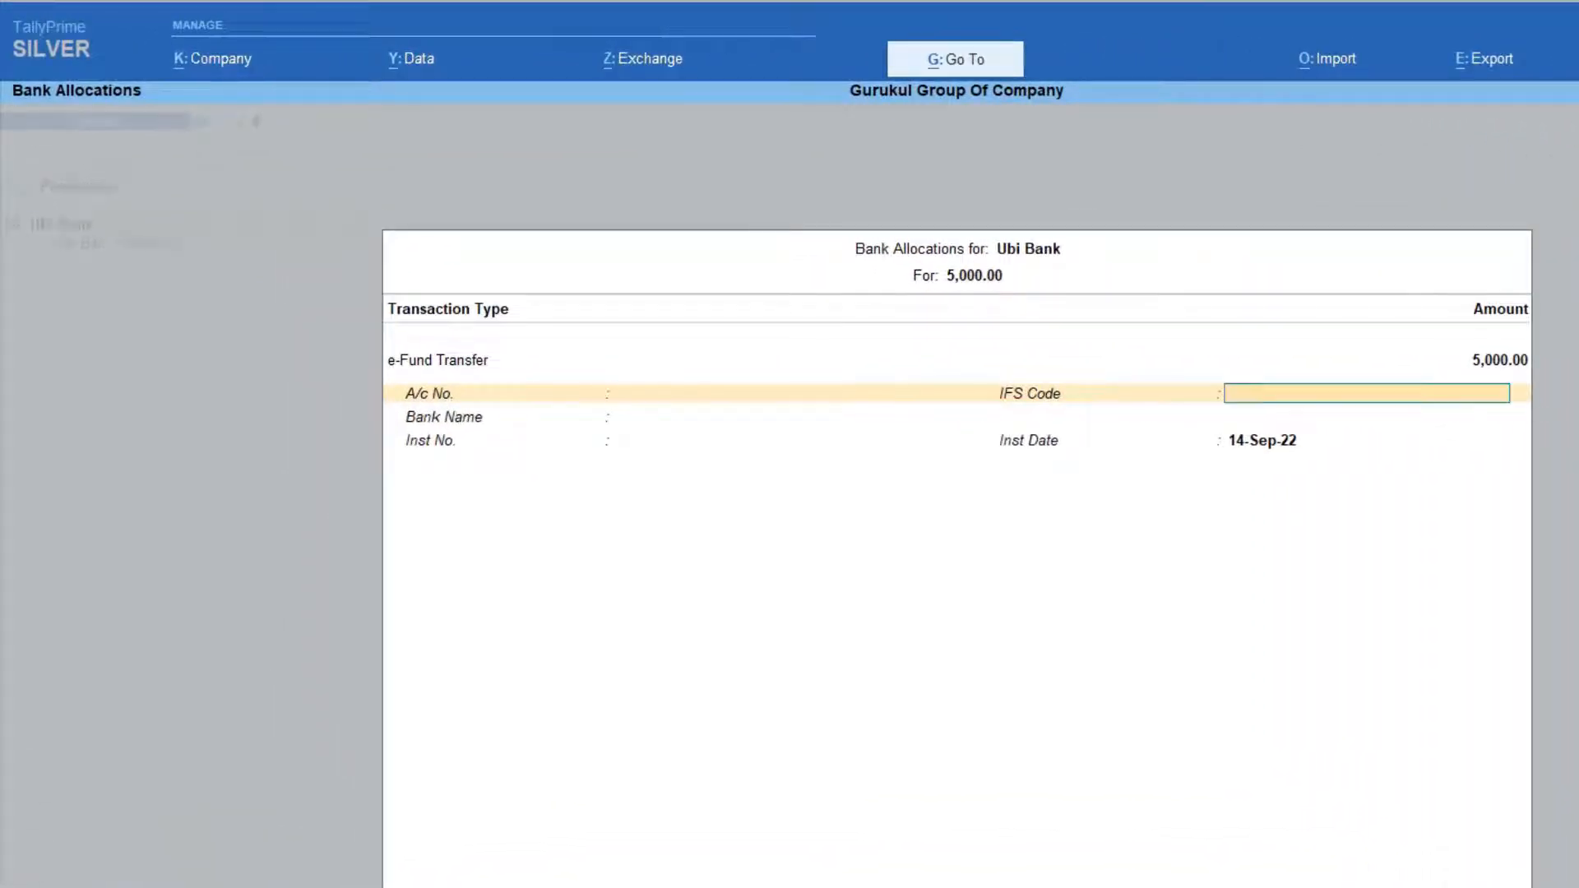
pyautogui.press('Return')
pyautogui.press('Return')
pyautogui.press('Return')
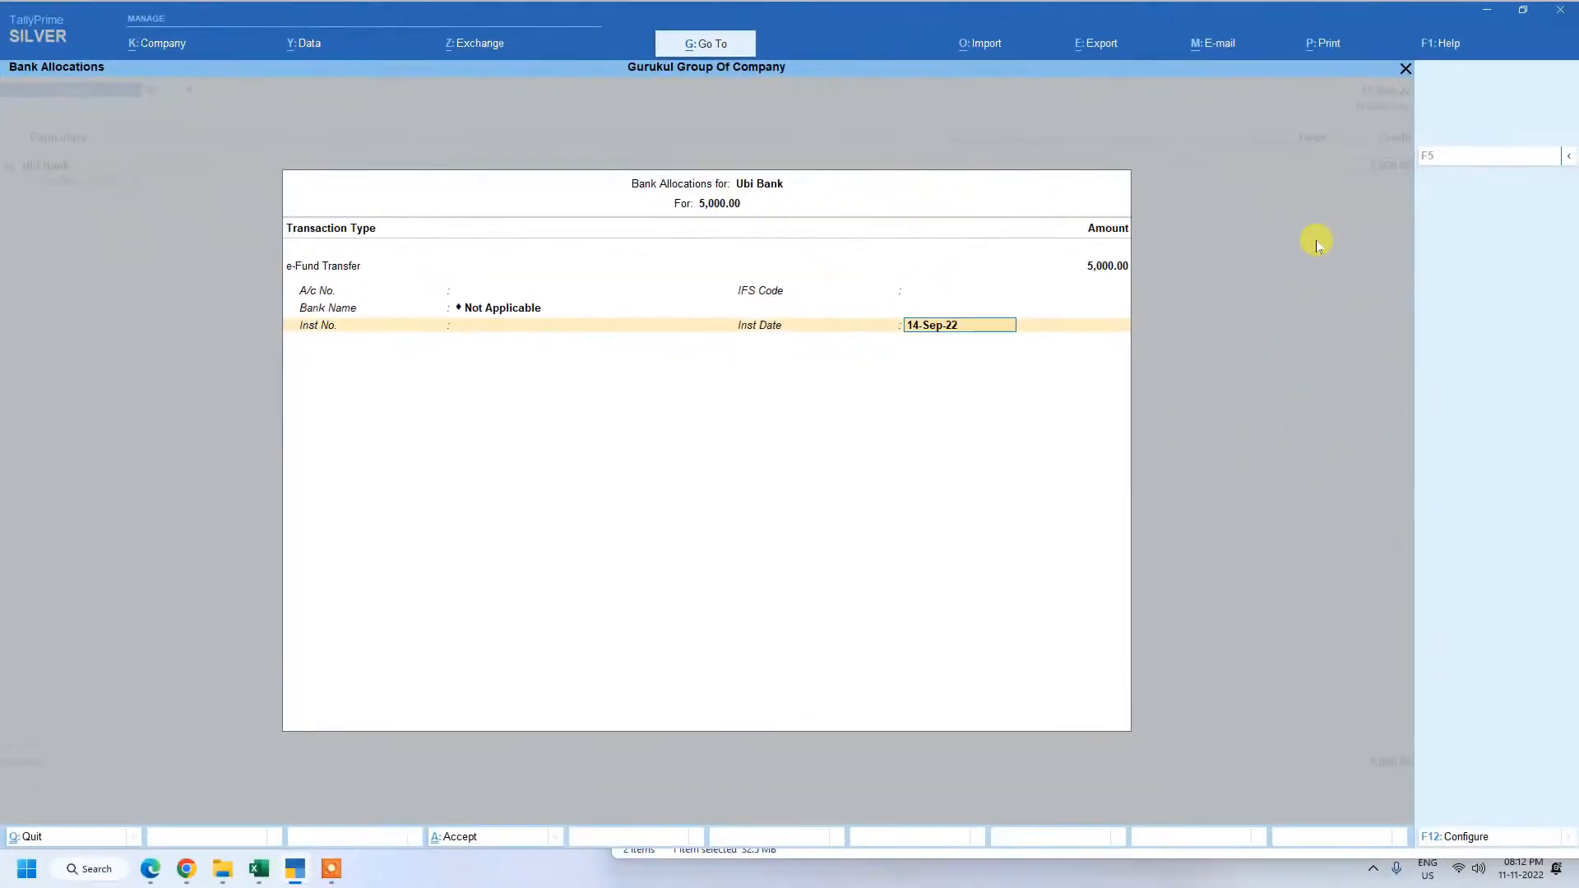
pyautogui.press('Return')
pyautogui.press('Return')
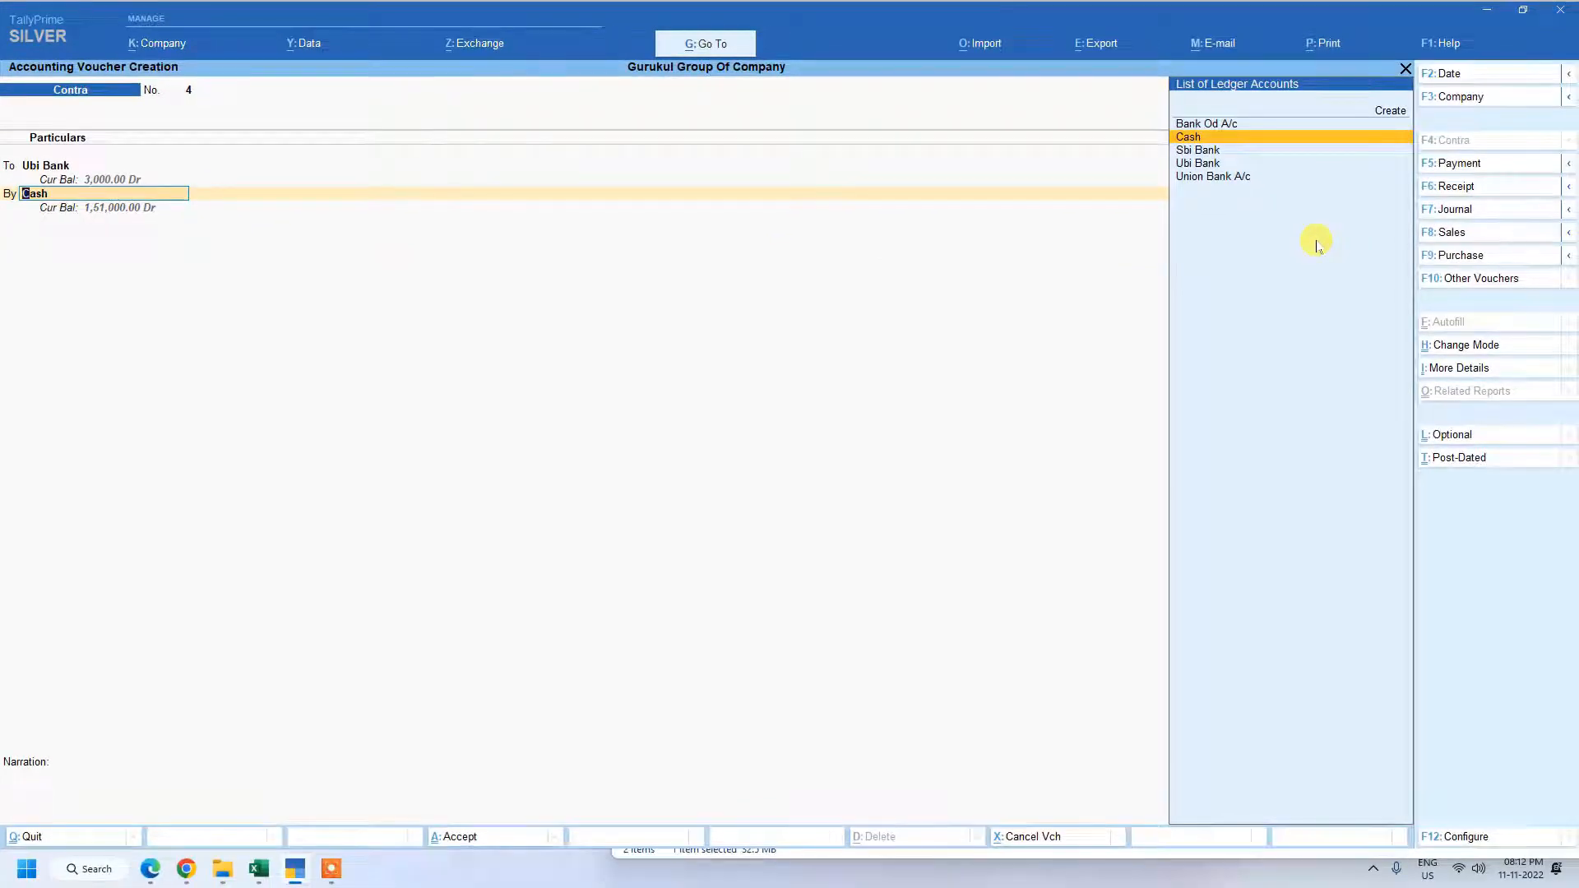
# Debit Sbi Bank with 5,000.00 as the receiving account of the contra voucher.
pyautogui.press('Up')
pyautogui.press('Down')
pyautogui.press('Down')
pyautogui.press('Return')
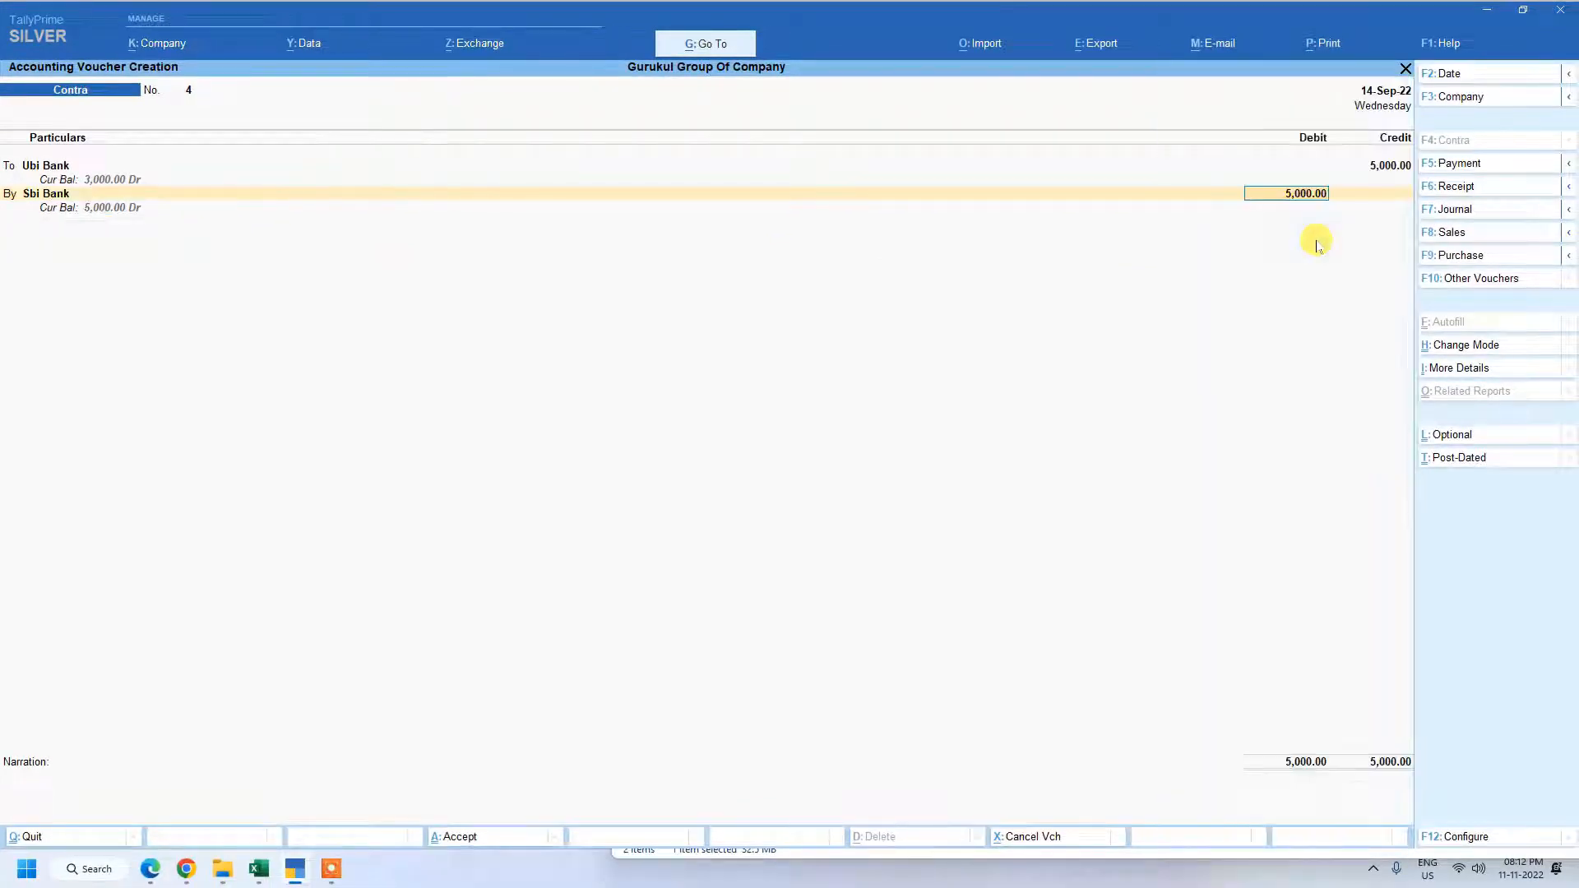
pyautogui.press('Return')
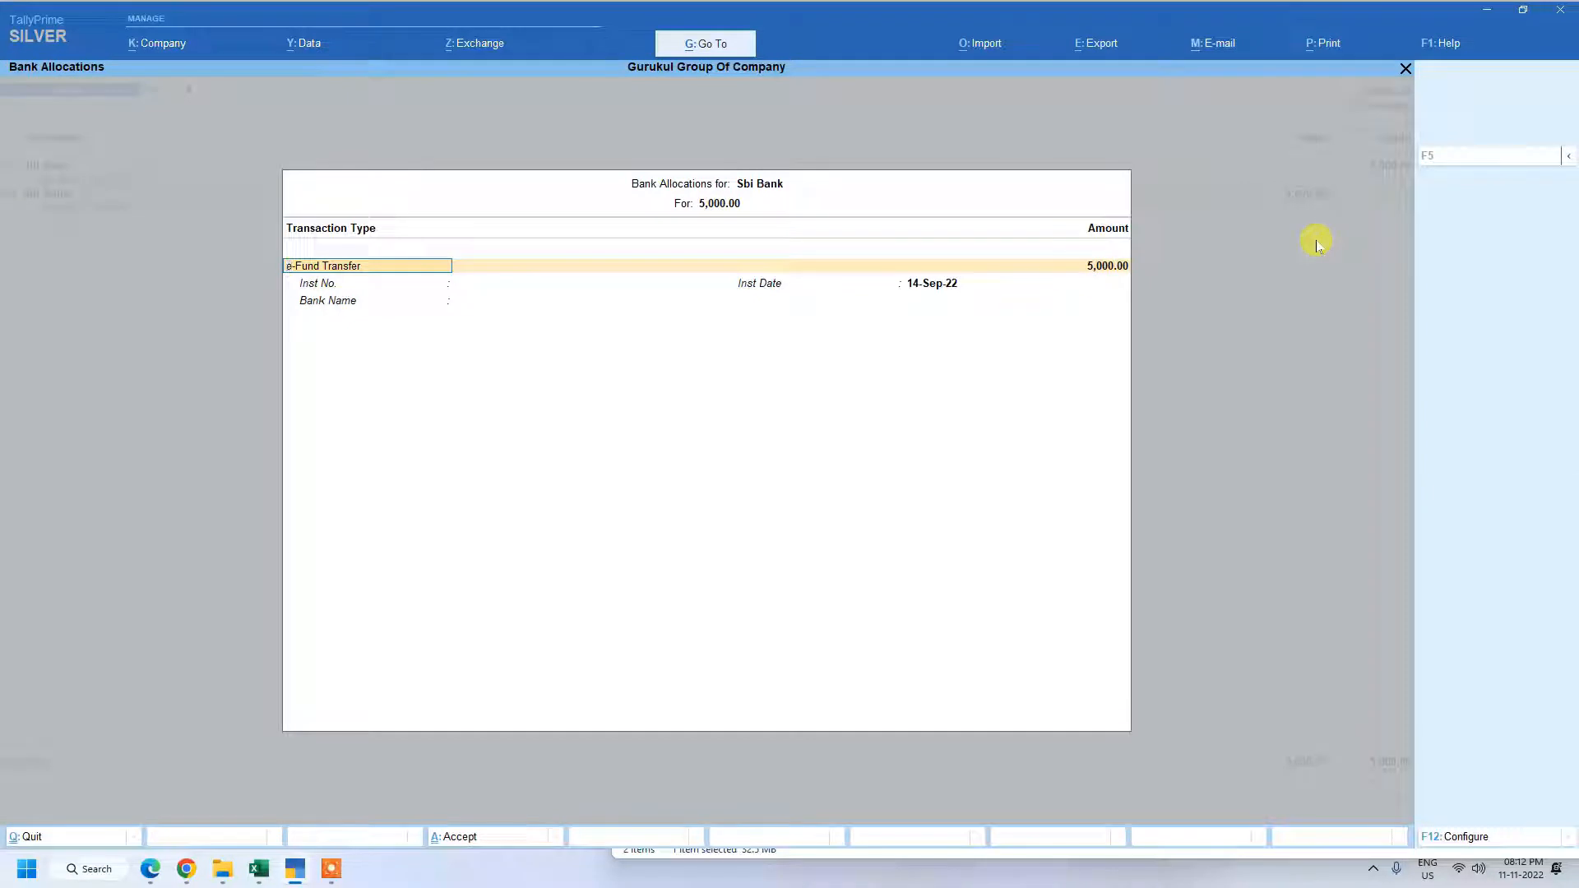
# Accept the e-Fund Transfer allocation for Sbi Bank and save the contra voucher without a narration.
pyautogui.press('Return')
pyautogui.press('Return')
pyautogui.press('Return')
pyautogui.press('Return')
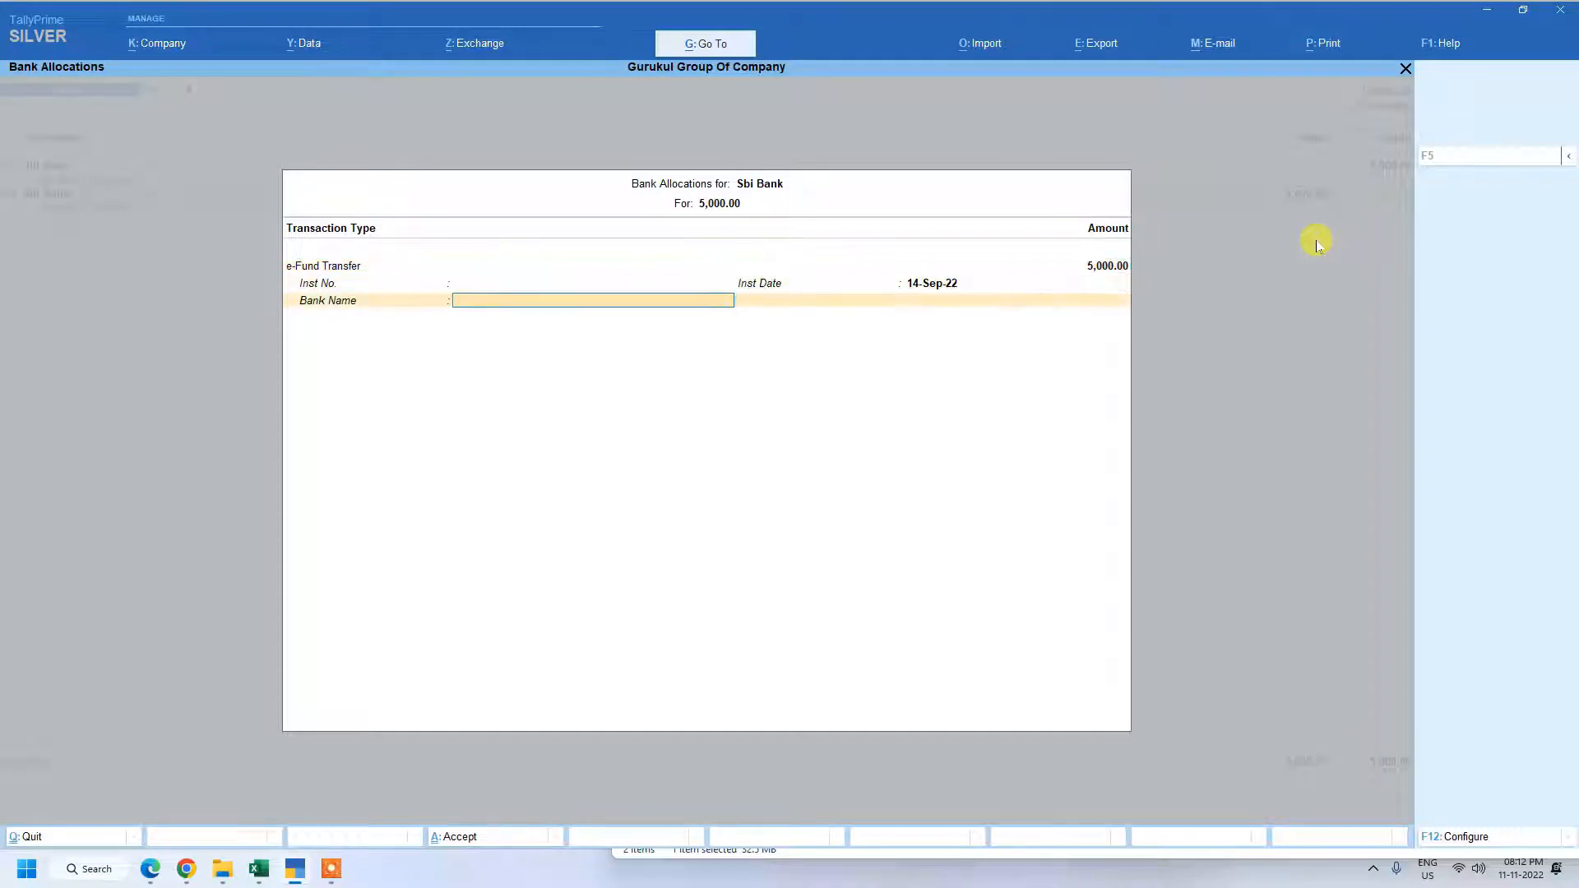
pyautogui.press('Return')
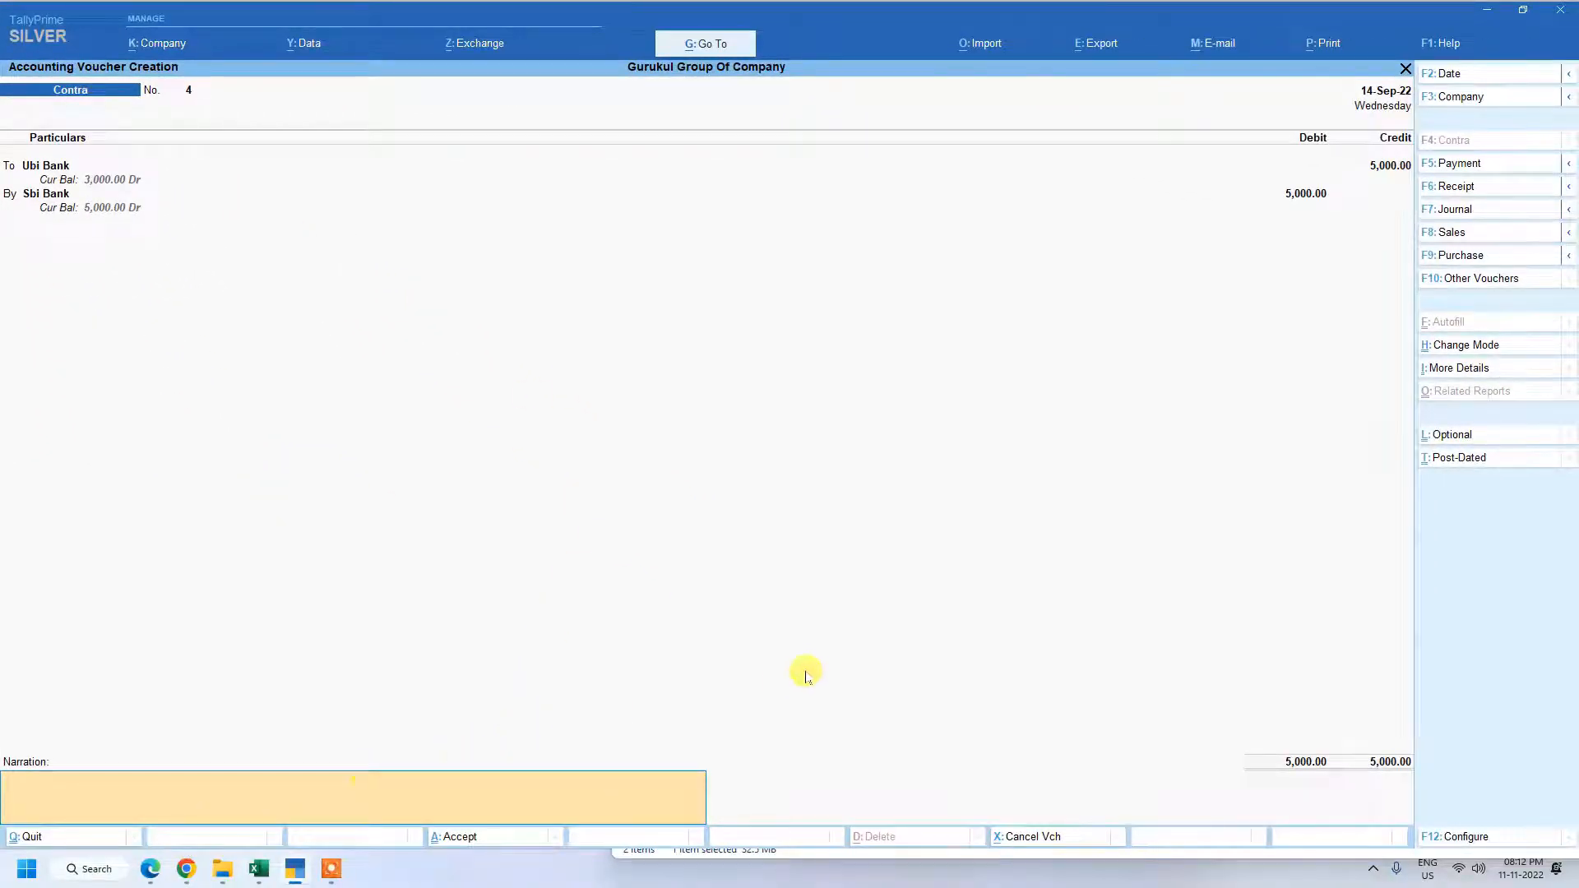
pyautogui.press('Return')
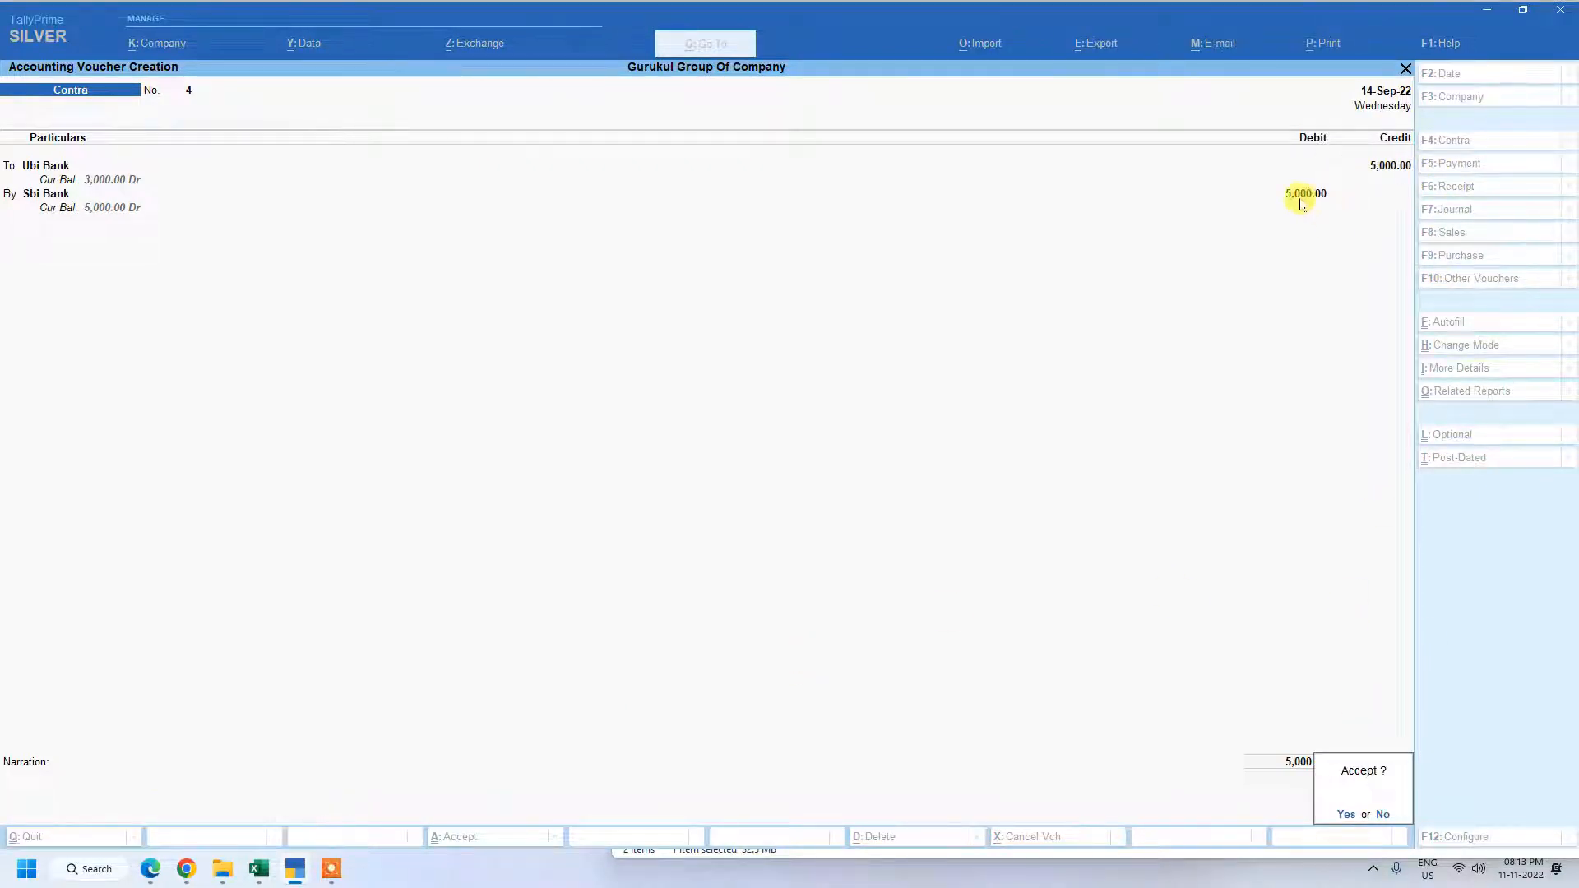
pyautogui.press('Return')
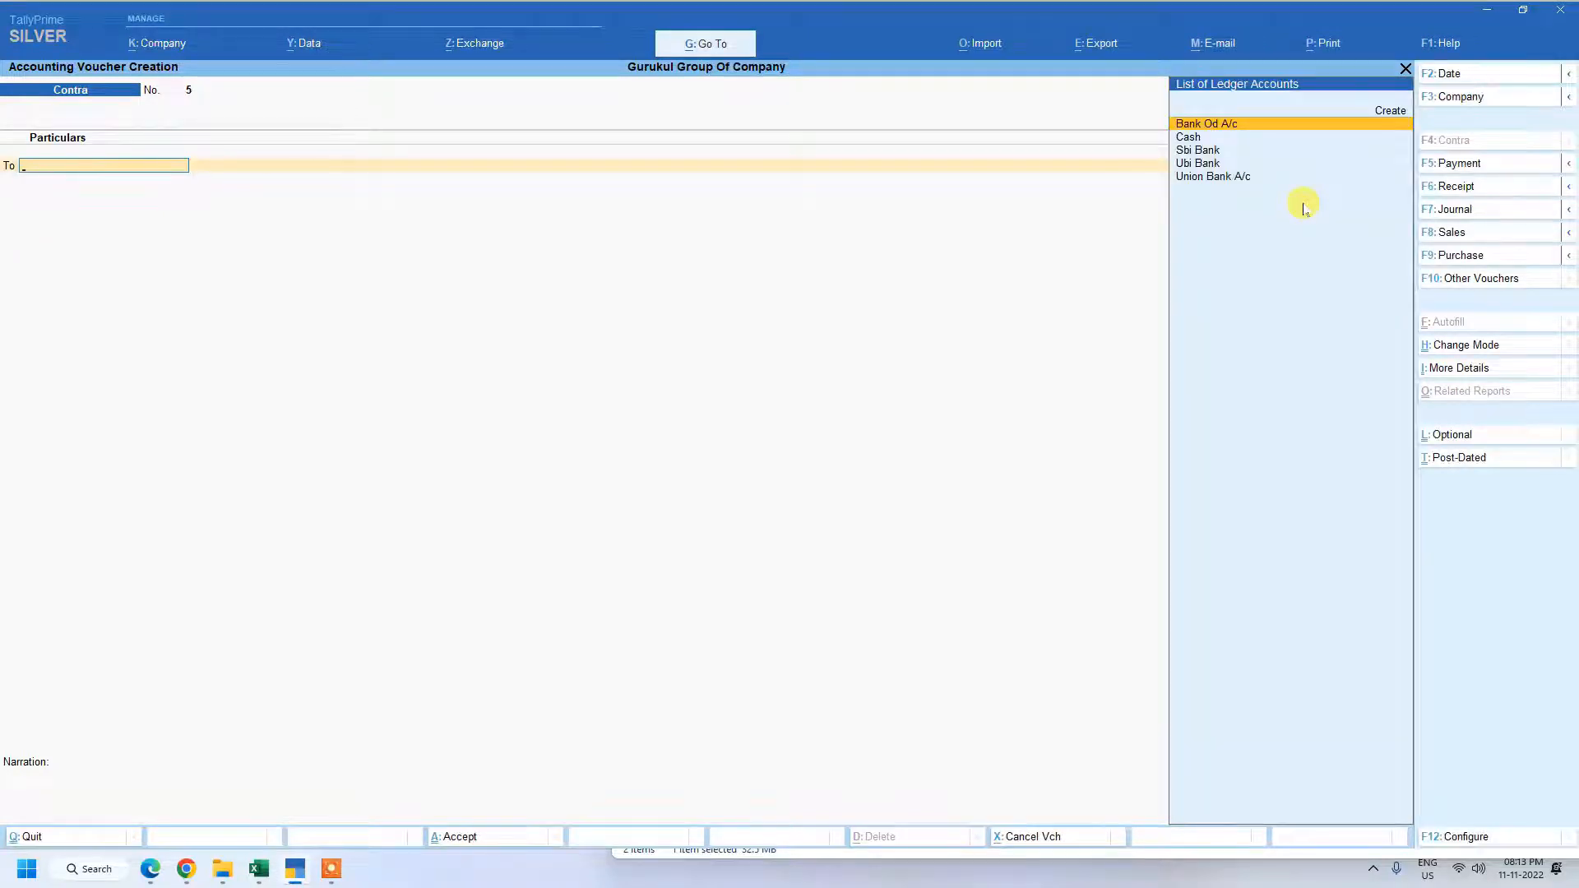
# Leave the empty contra voucher and open Account Books among the additional reports.
pyautogui.press('Escape')
pyautogui.press('Up')
pyautogui.press('Up')
pyautogui.press('Up')
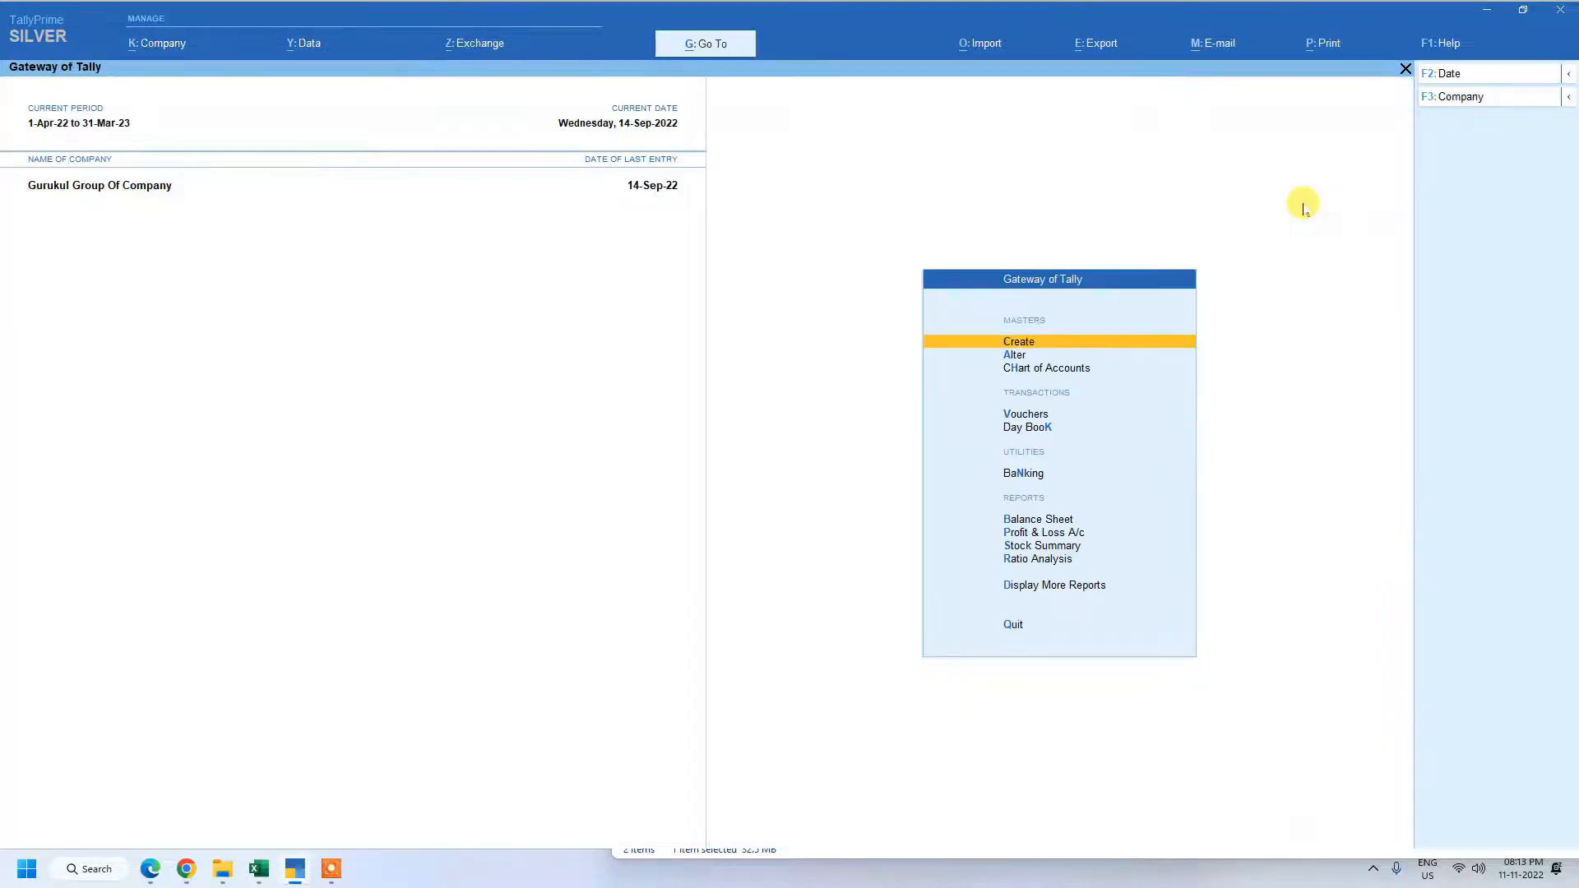
pyautogui.press('Down')
pyautogui.press('Down')
pyautogui.press('Down')
pyautogui.press('Down')
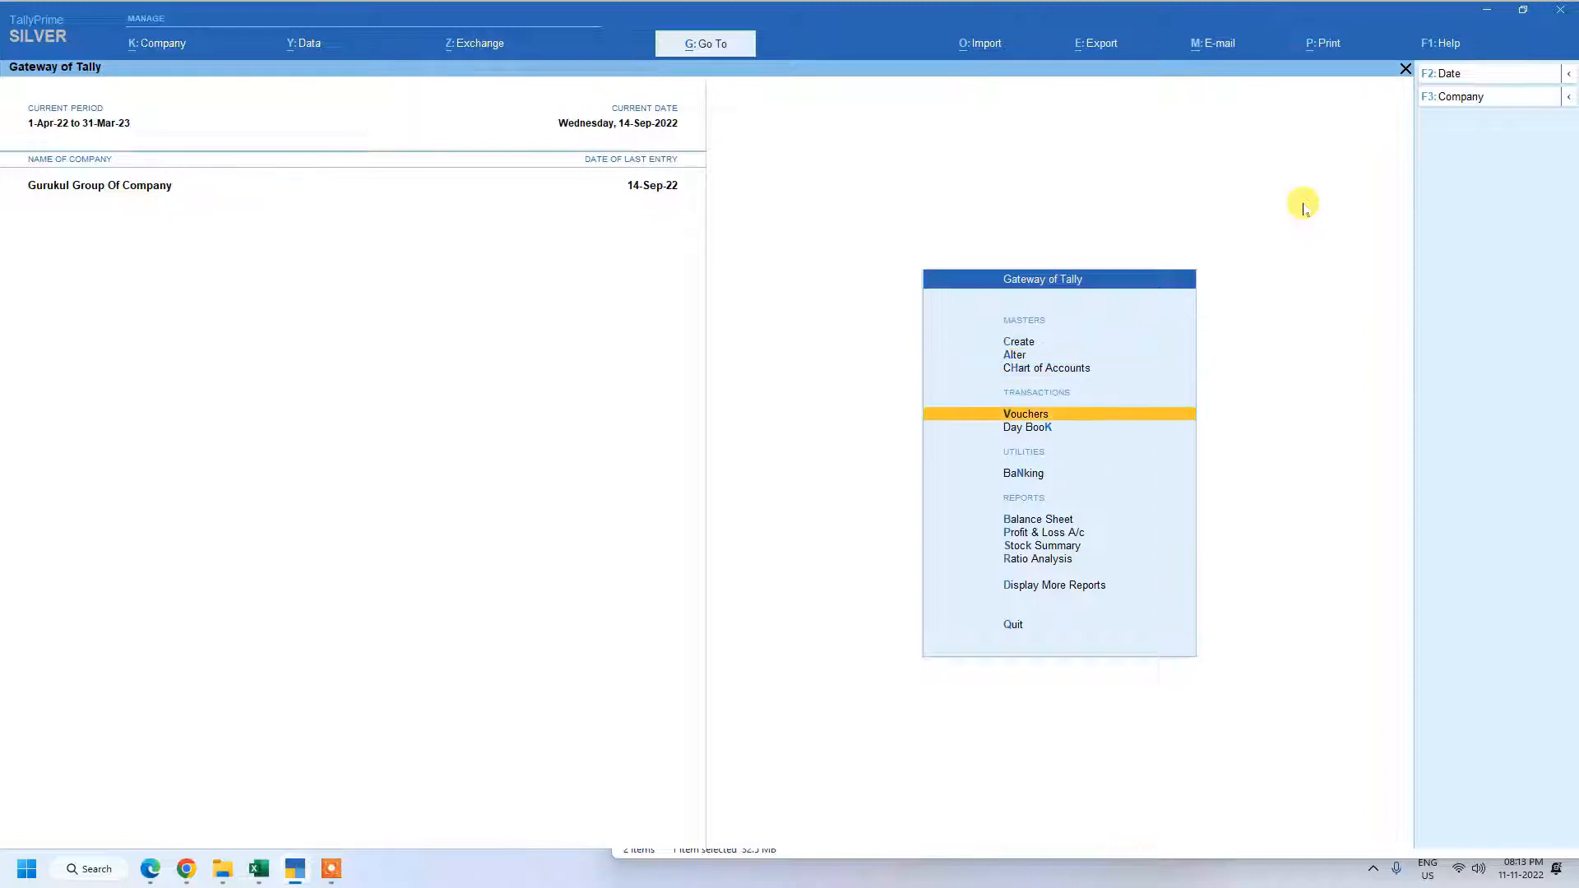
pyautogui.press('Down')
pyautogui.press('Down')
pyautogui.press('Down')
pyautogui.press('Down')
pyautogui.press('Down')
pyautogui.press('Down')
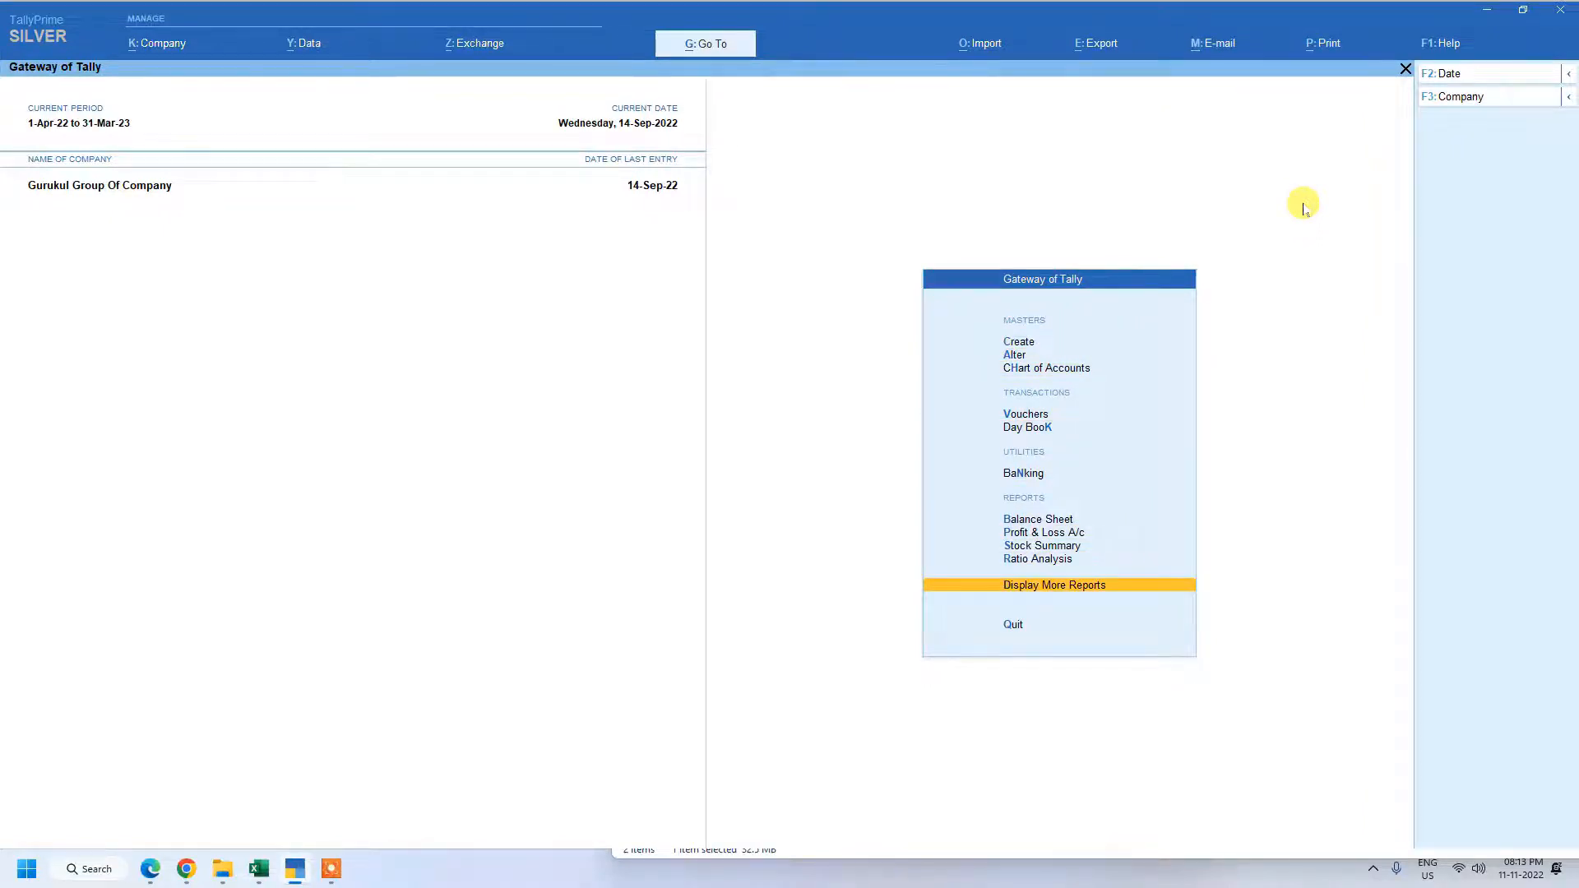
pyautogui.press('Return')
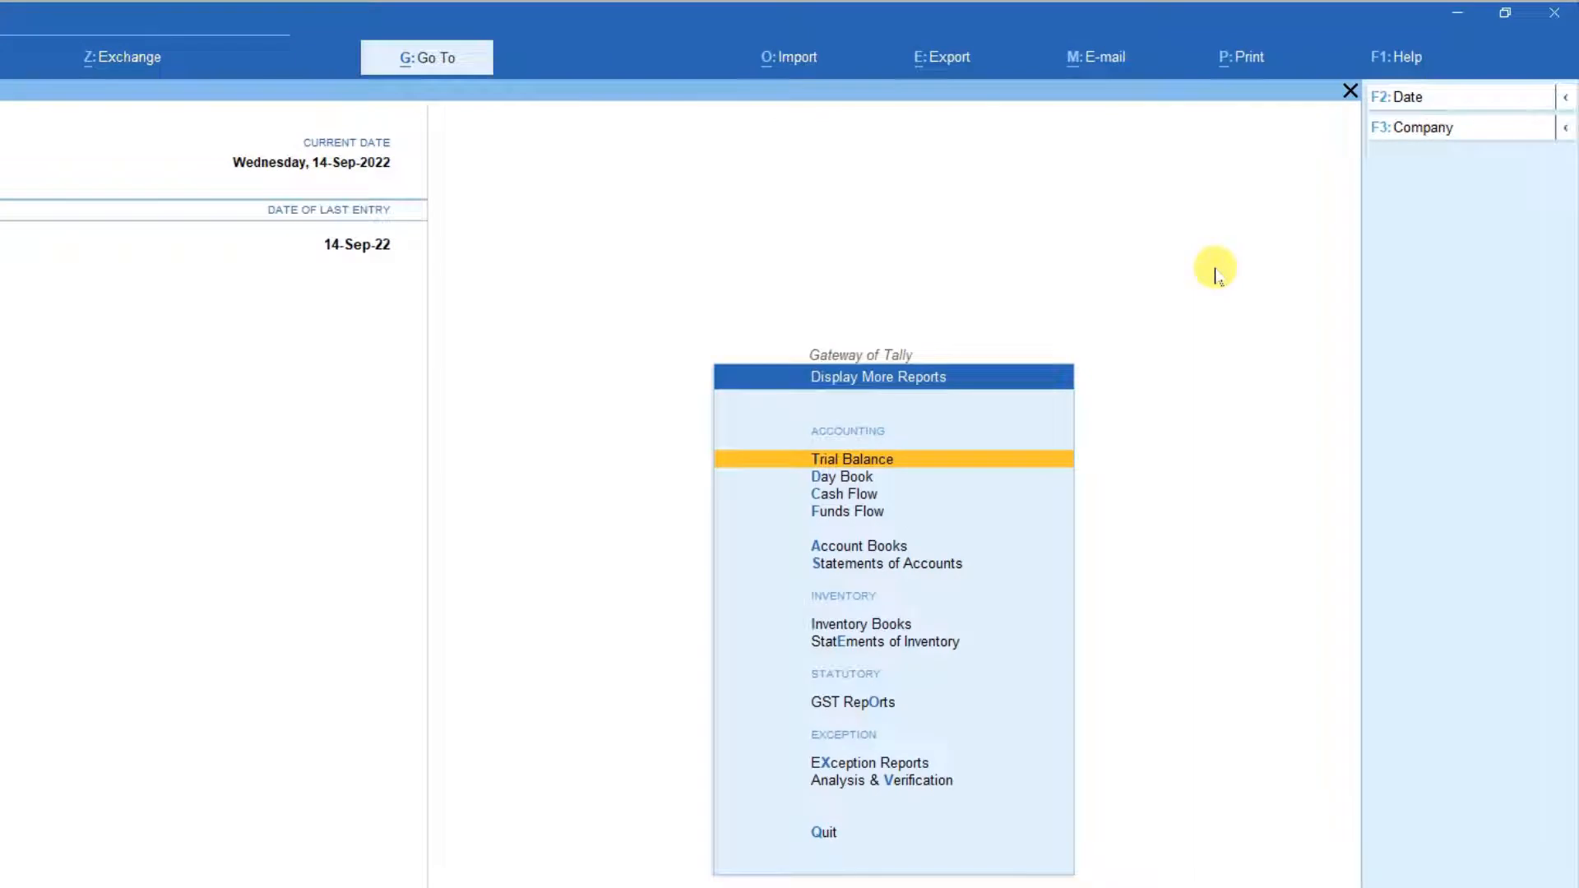
pyautogui.press('Down')
pyautogui.press('Down')
pyautogui.press('Down')
pyautogui.press('Down')
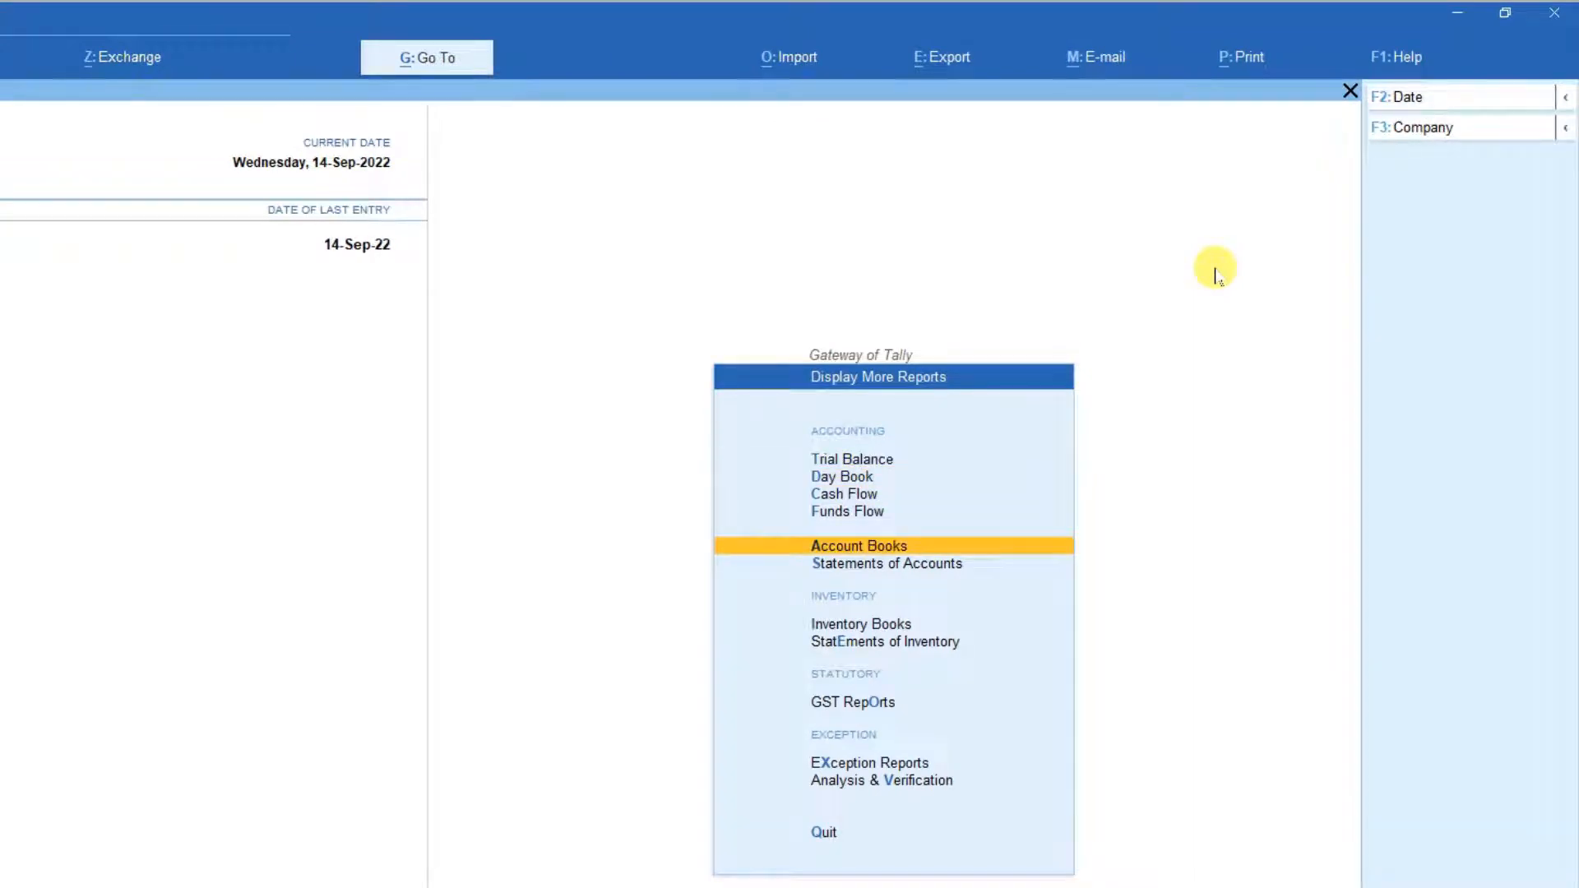
pyautogui.press('Return')
# Open the ledger vouchers report for Sbi Bank from Account Books to check the contra entry.
pyautogui.press('Down')
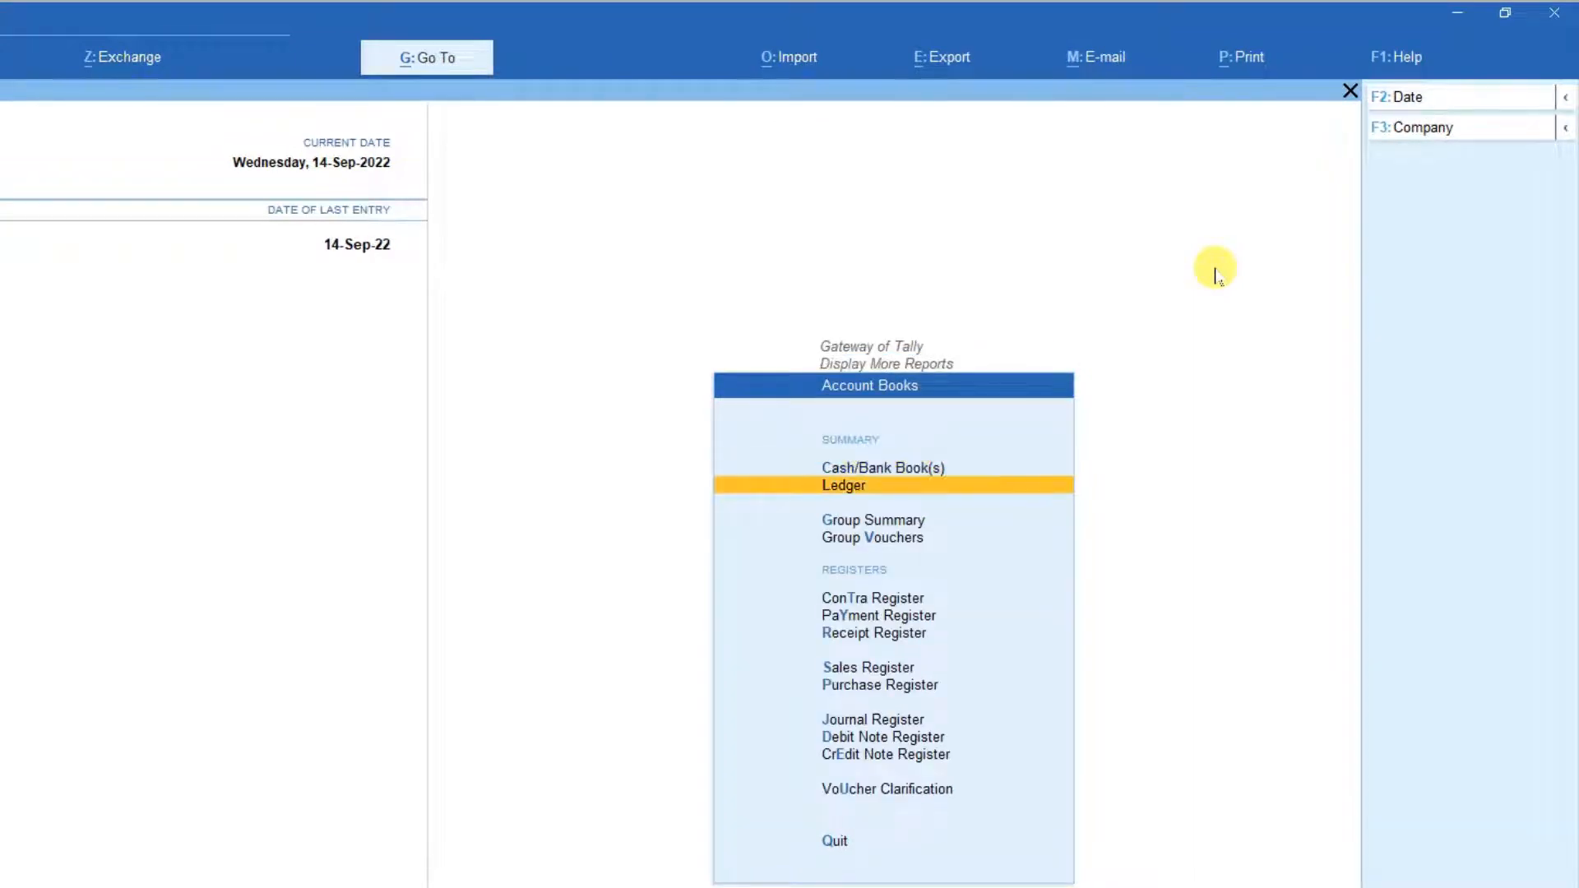
pyautogui.press('Return')
pyautogui.press('Down')
pyautogui.press('Down')
pyautogui.press('Down')
pyautogui.press('Down')
pyautogui.press('Down')
pyautogui.press('Down')
pyautogui.press('Down')
pyautogui.press('Down')
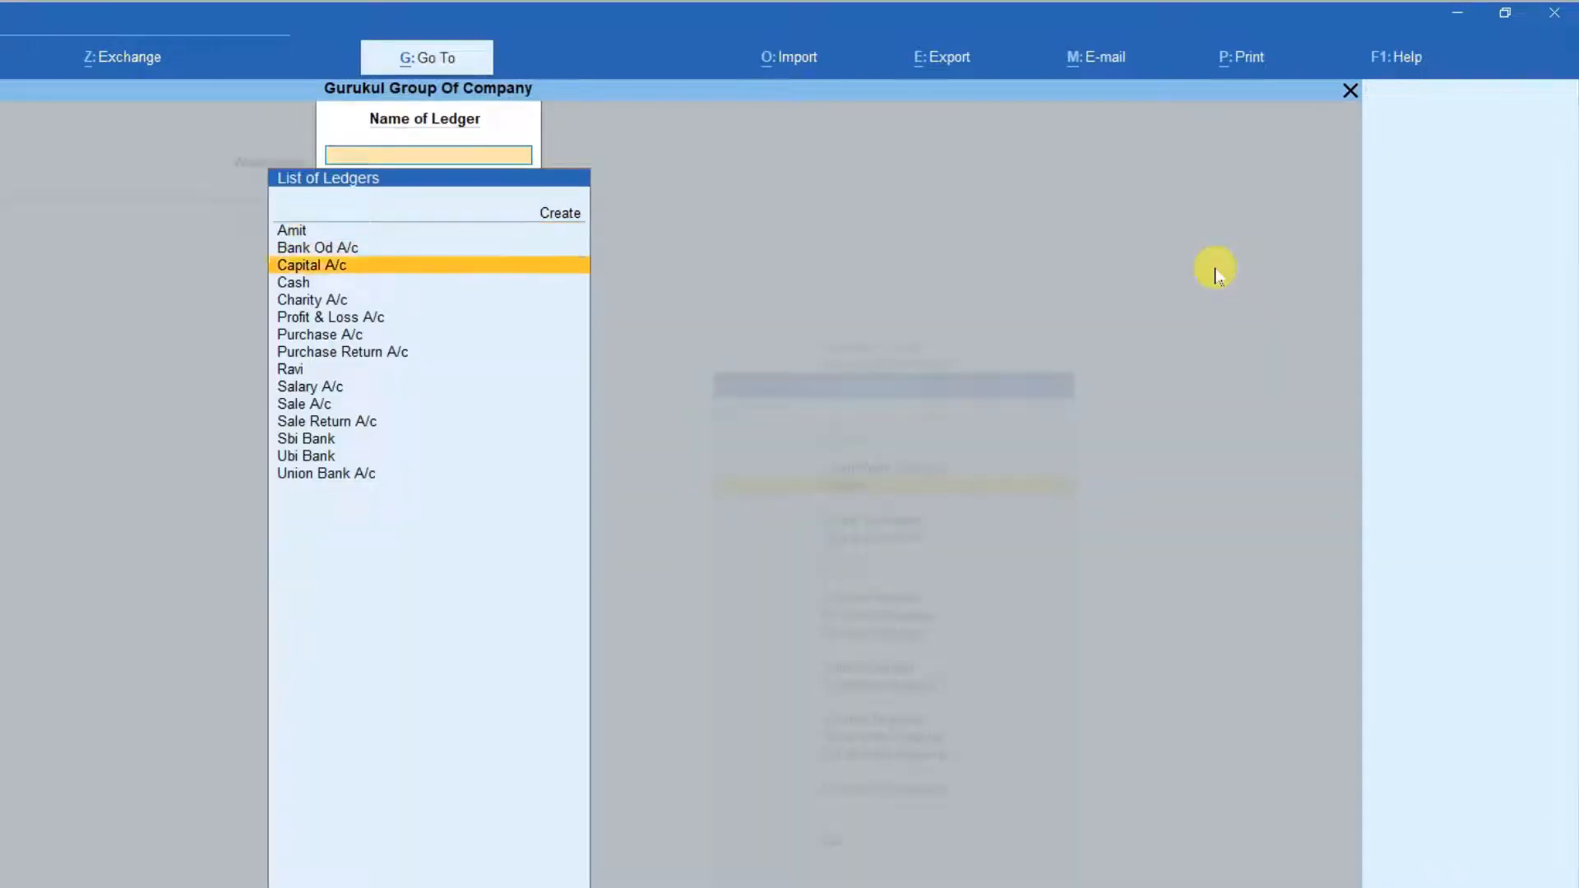
pyautogui.press('Down')
pyautogui.press('Down')
pyautogui.press('Down')
pyautogui.press('Down')
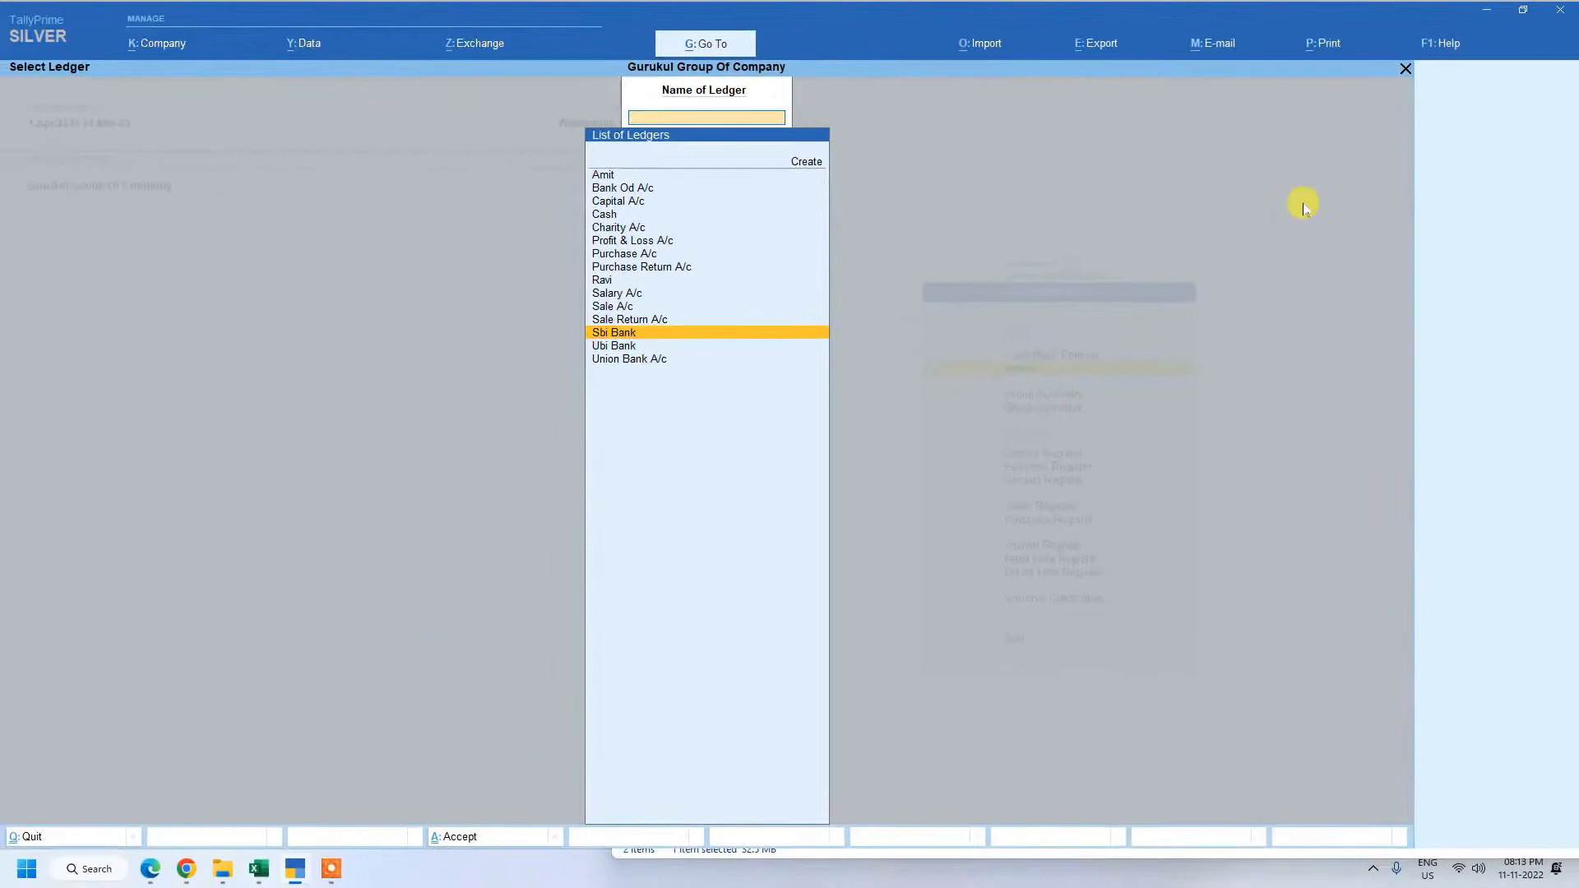
pyautogui.press('Return')
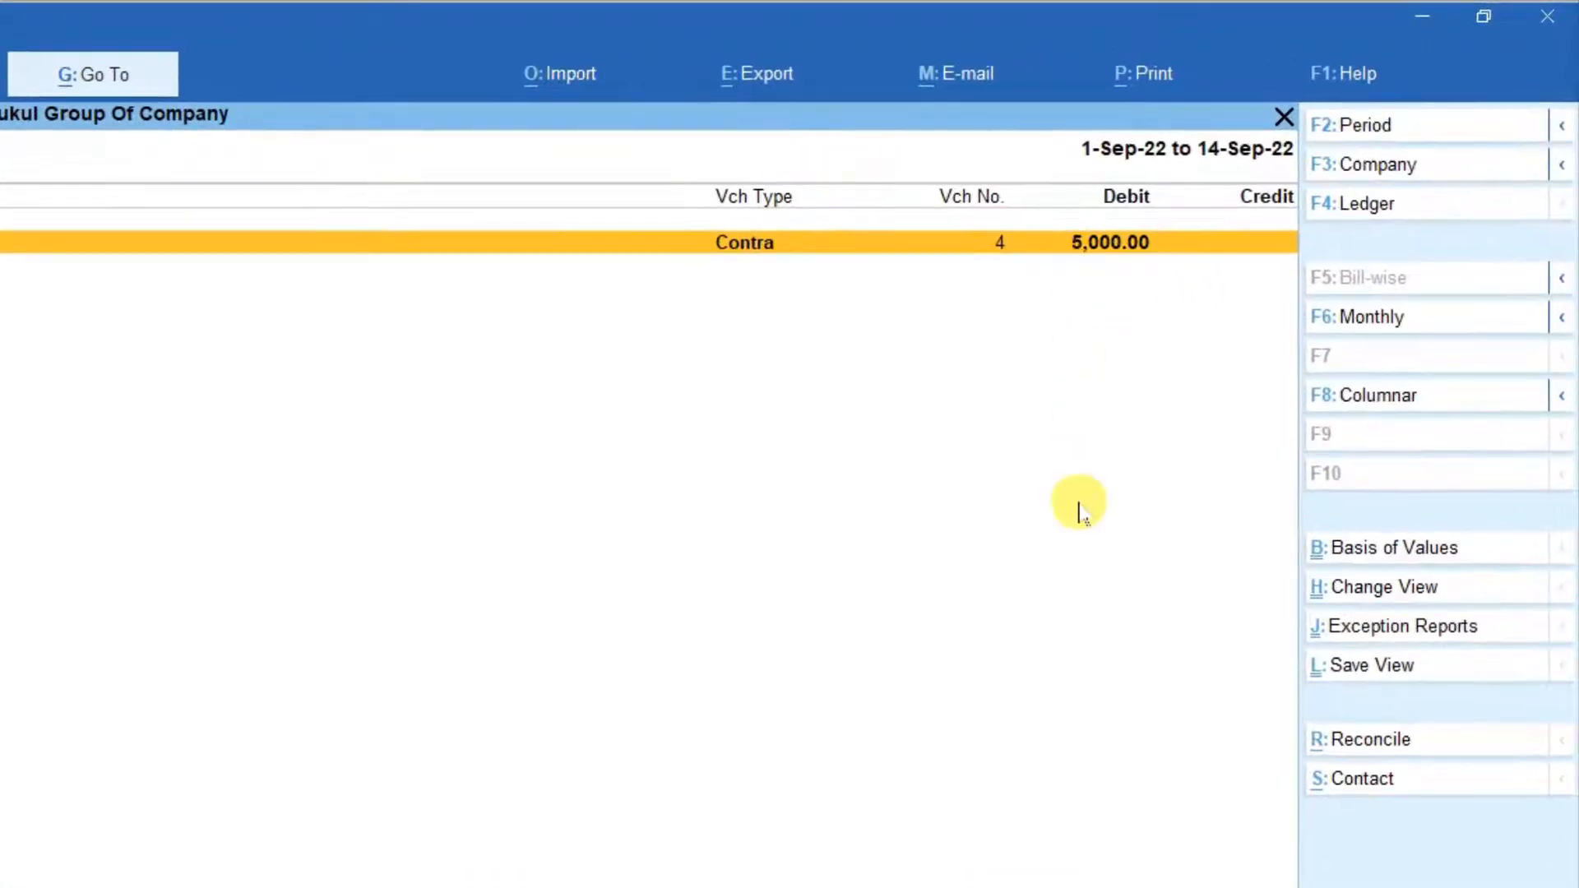
# Review the ledger vouchers of Ubi Bank, then return to the Gateway of Tally without quitting.
pyautogui.press('Escape')
pyautogui.press('Down')
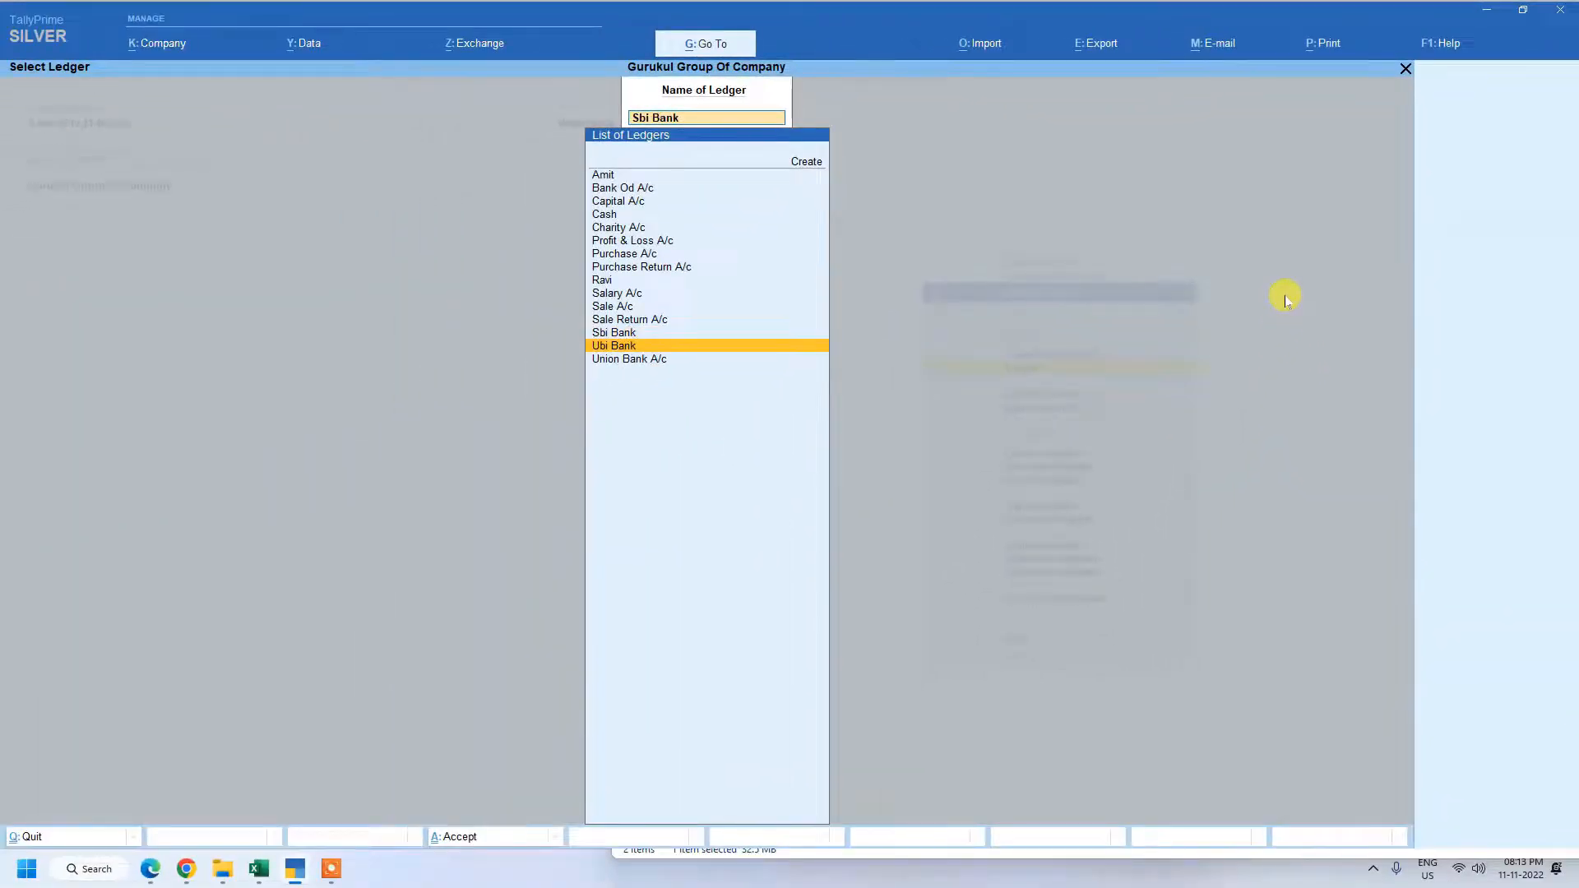
pyautogui.press('Return')
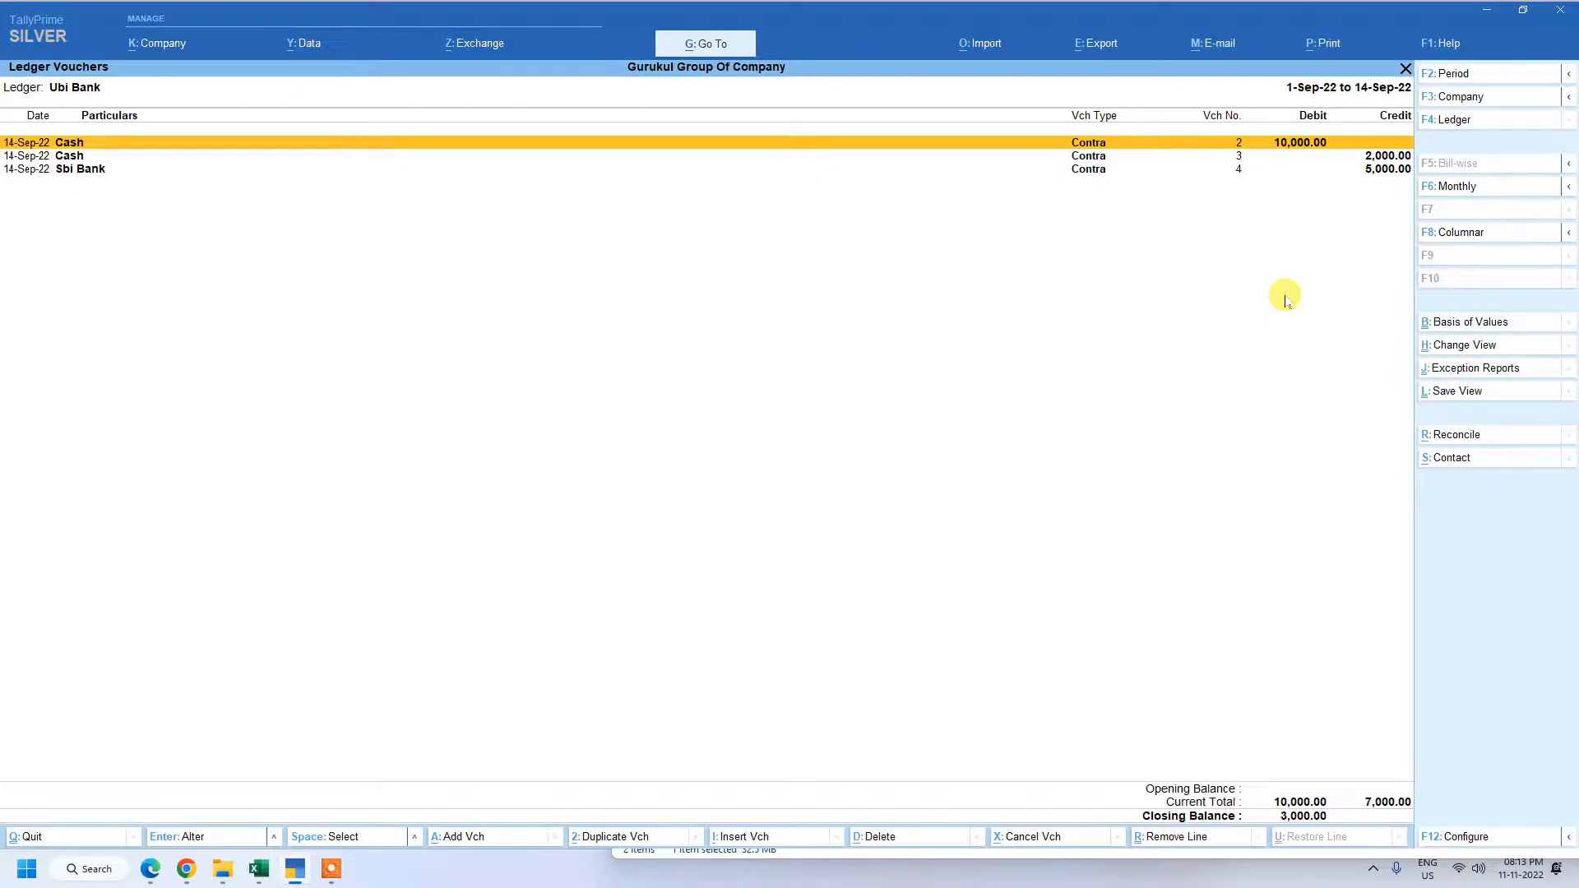
pyautogui.press('Escape')
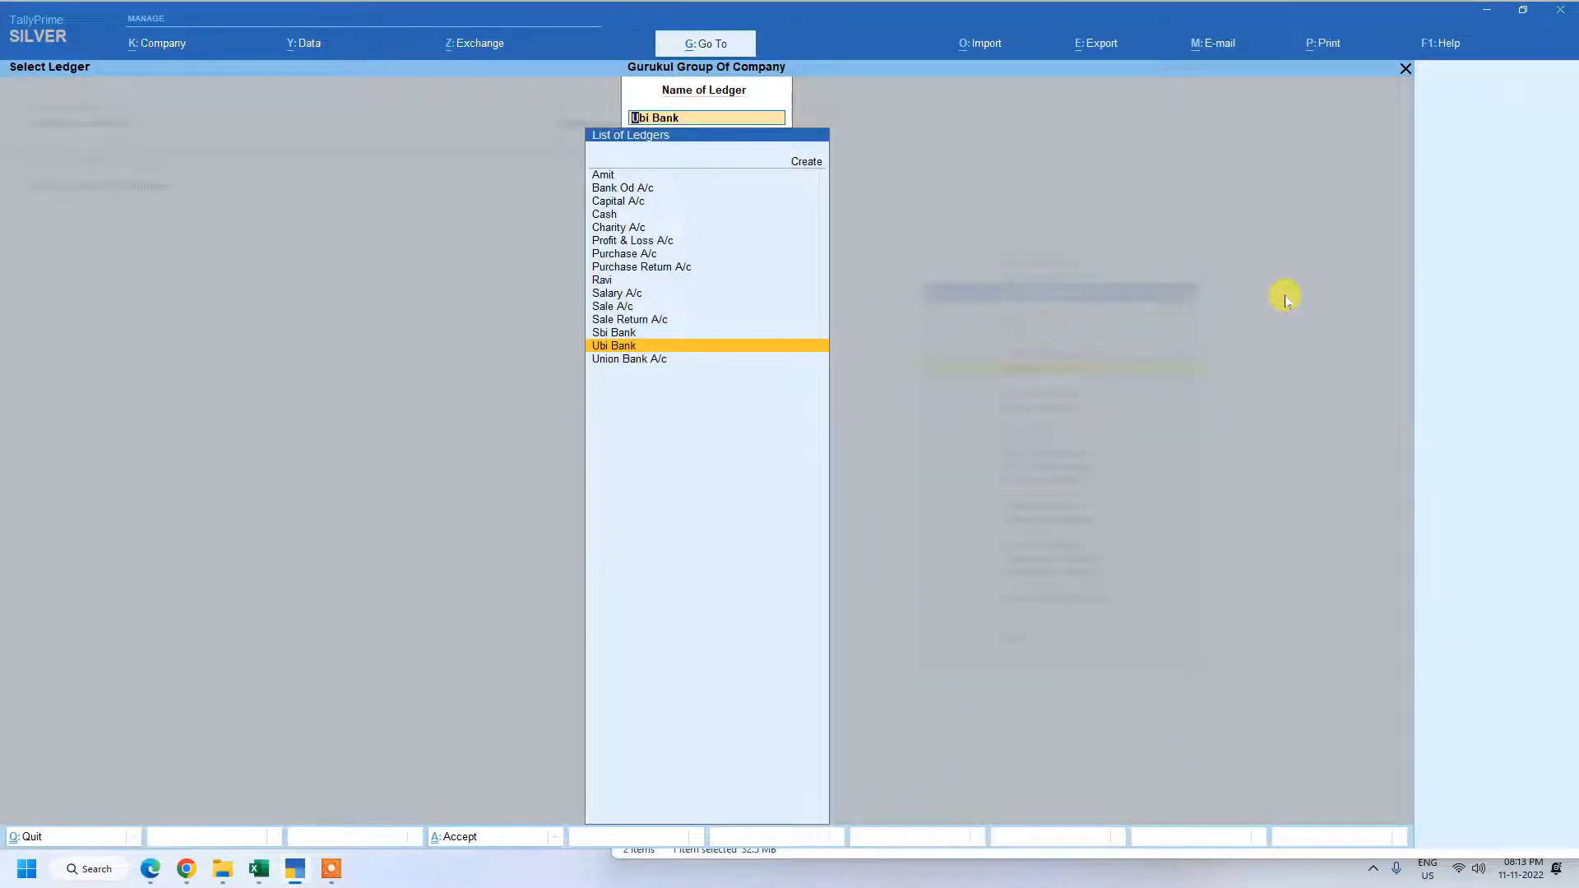
pyautogui.press('Return')
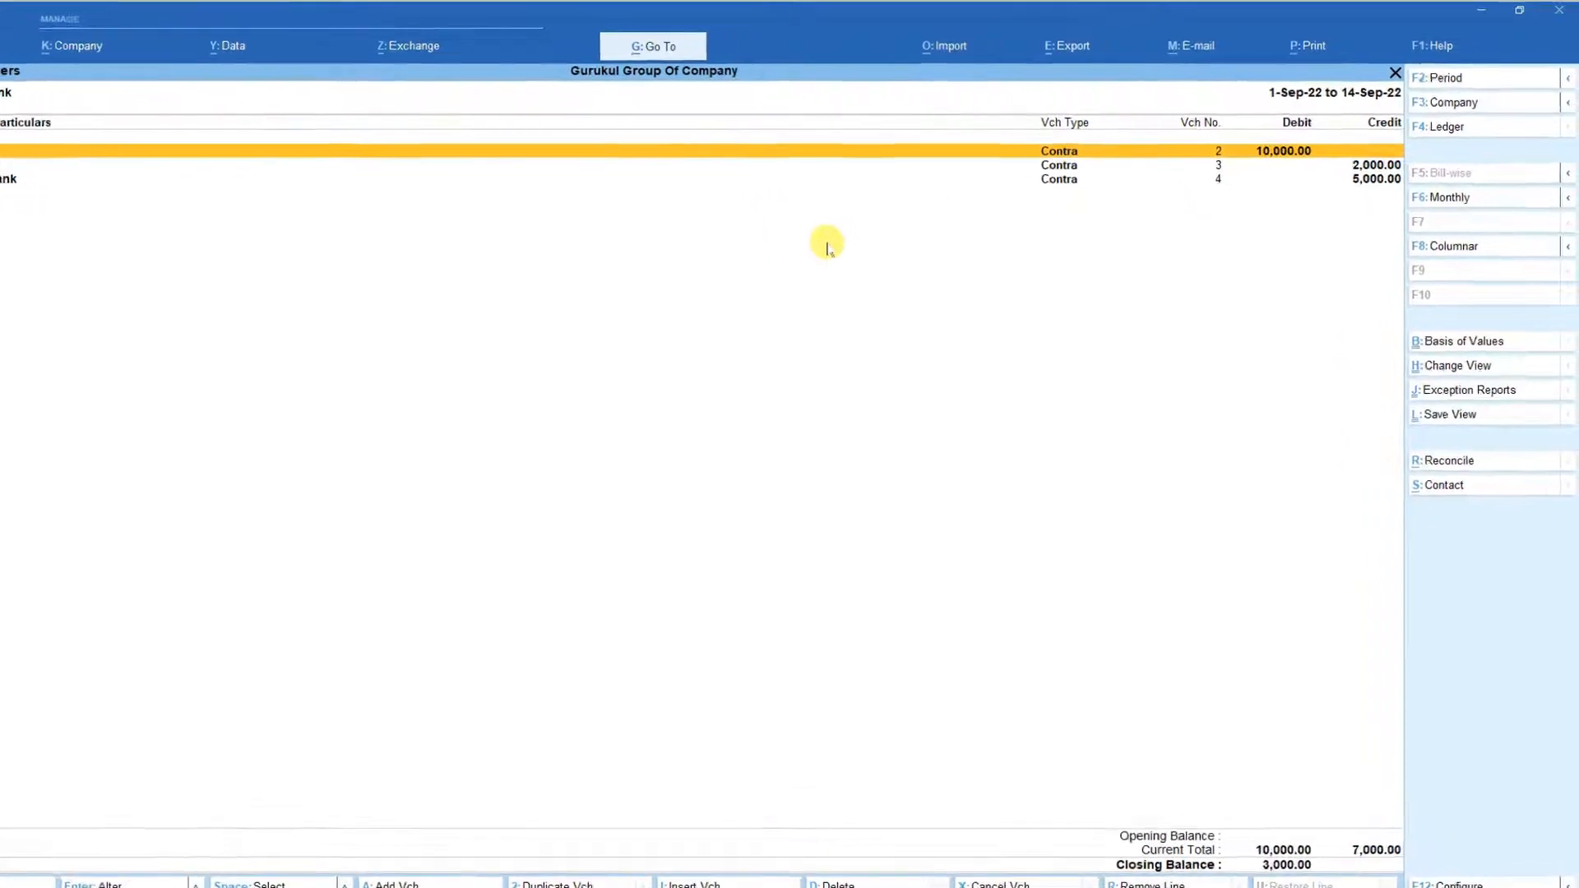
pyautogui.press('Escape')
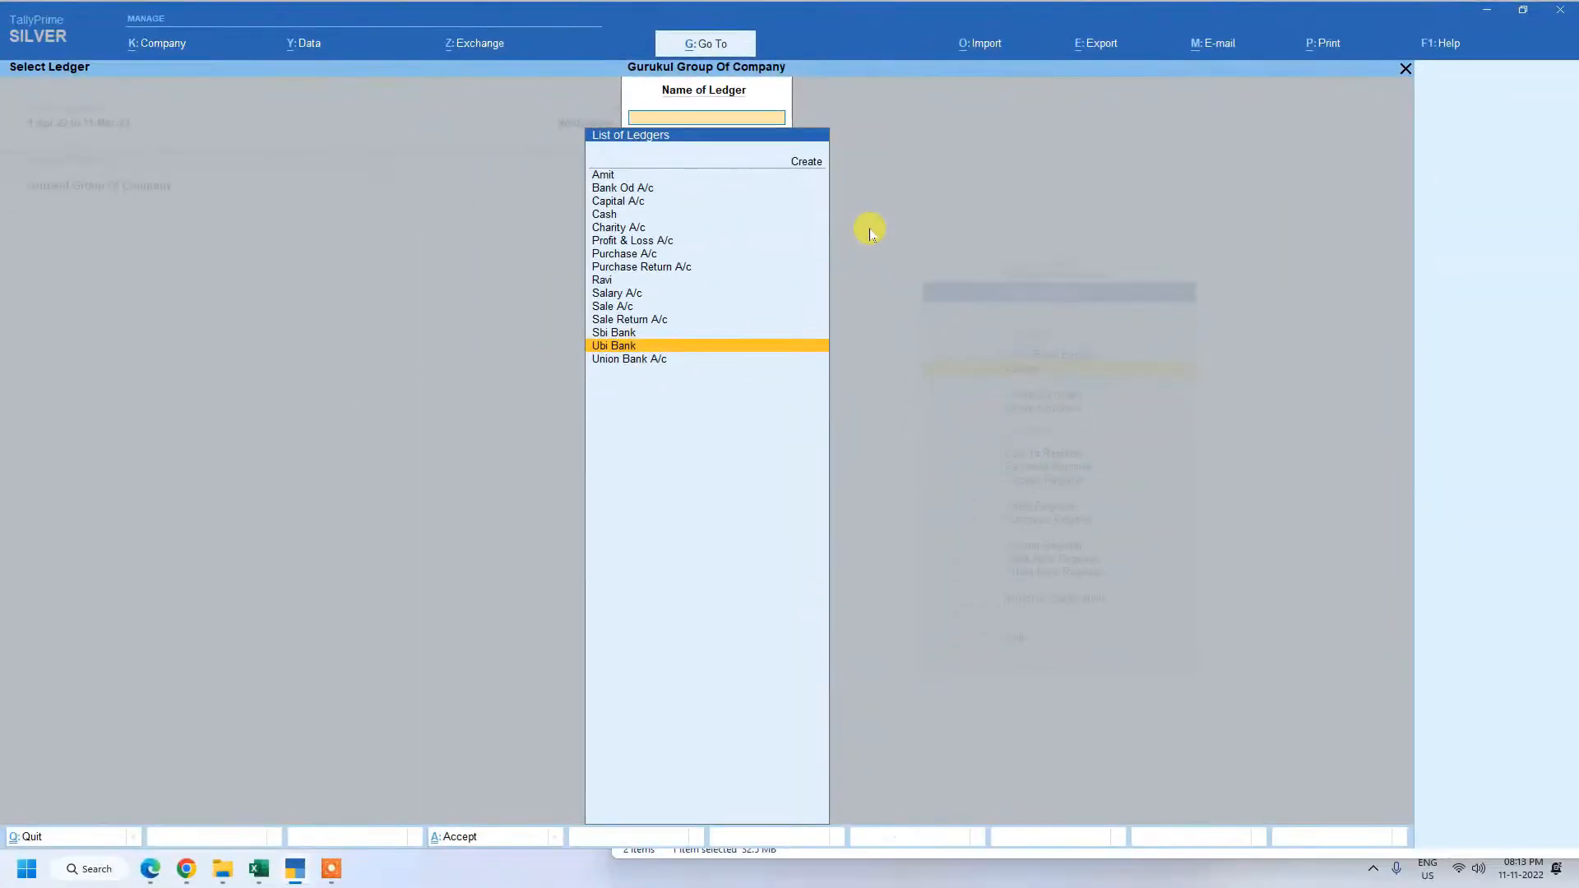
pyautogui.press('Escape')
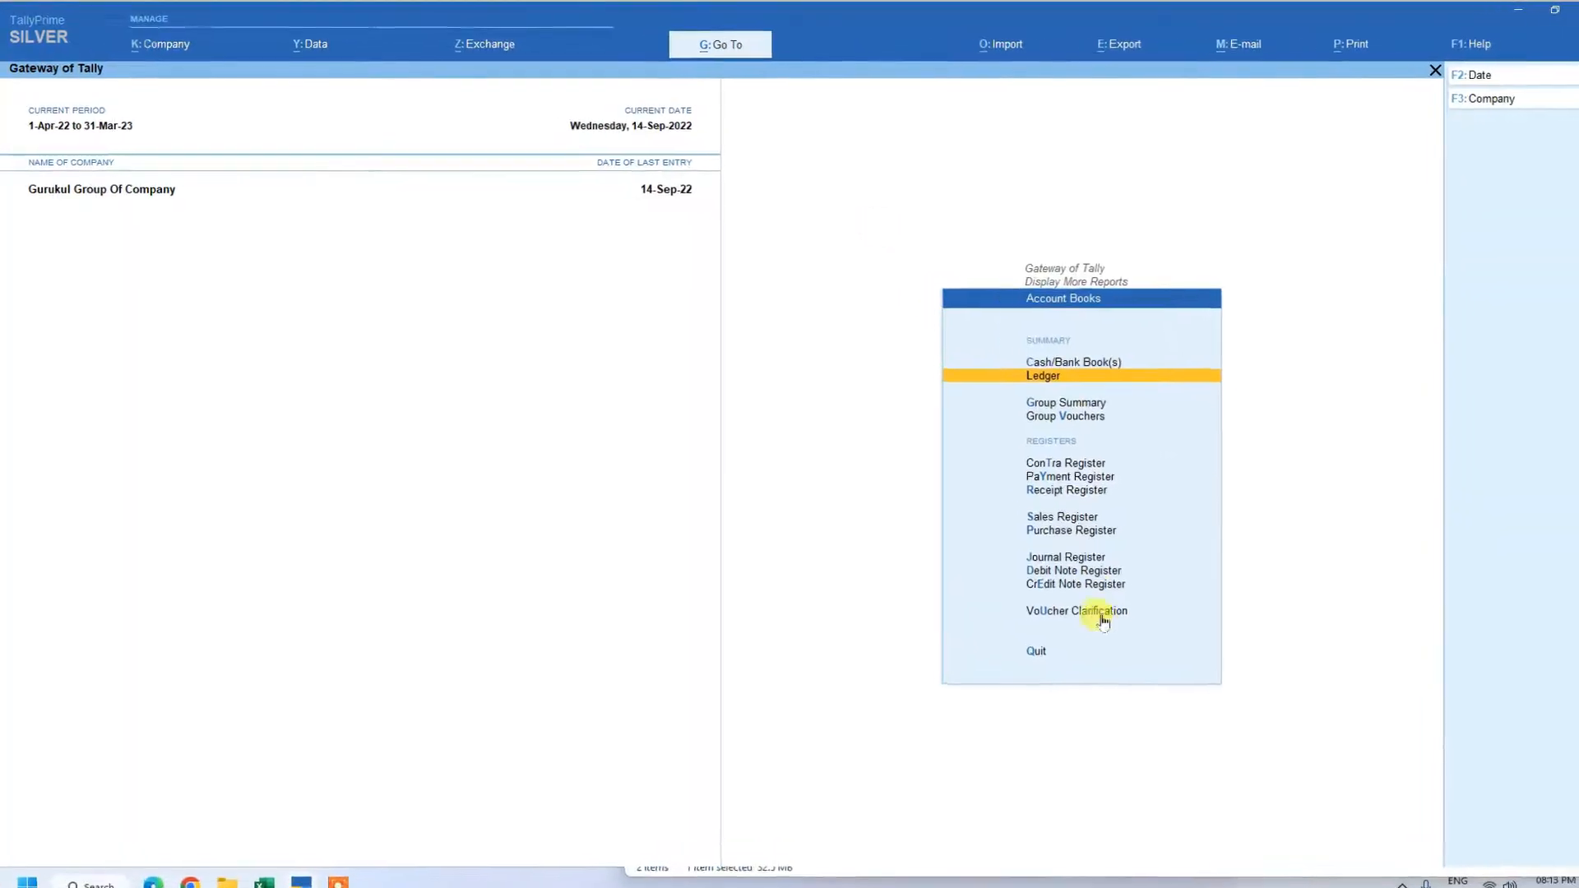
pyautogui.press('Escape')
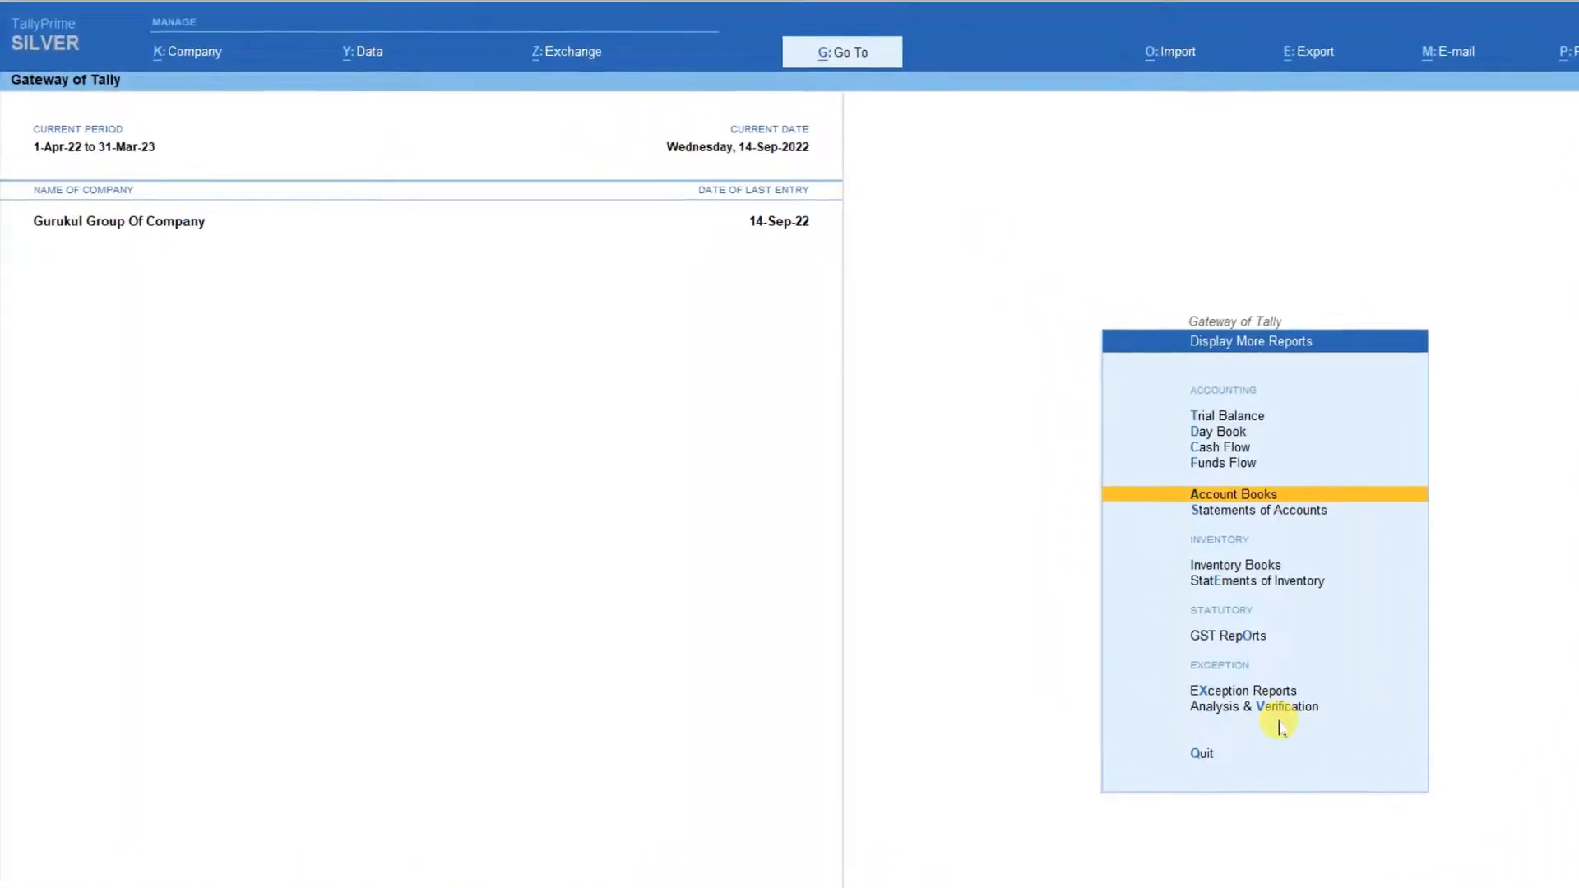
pyautogui.press('Escape')
pyautogui.press('Escape')
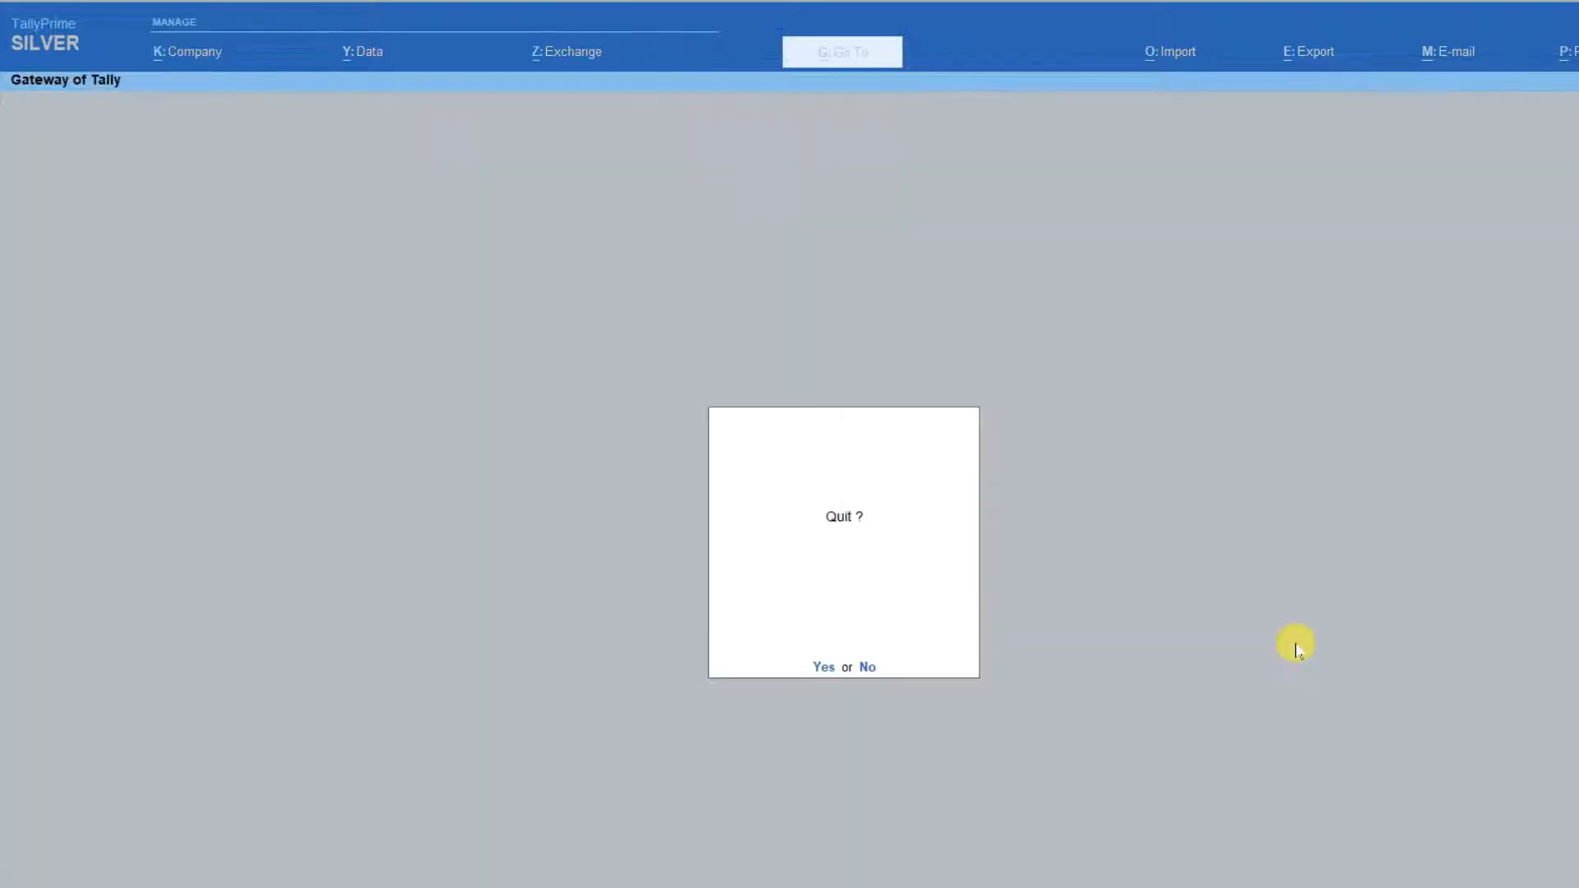
pyautogui.press('Escape')
# Open the Bank Reconciliation statement for Ubi Bank from the banking utilities.
pyautogui.press('Down')
pyautogui.press('Down')
pyautogui.press('Down')
pyautogui.press('Down')
pyautogui.press('Down')
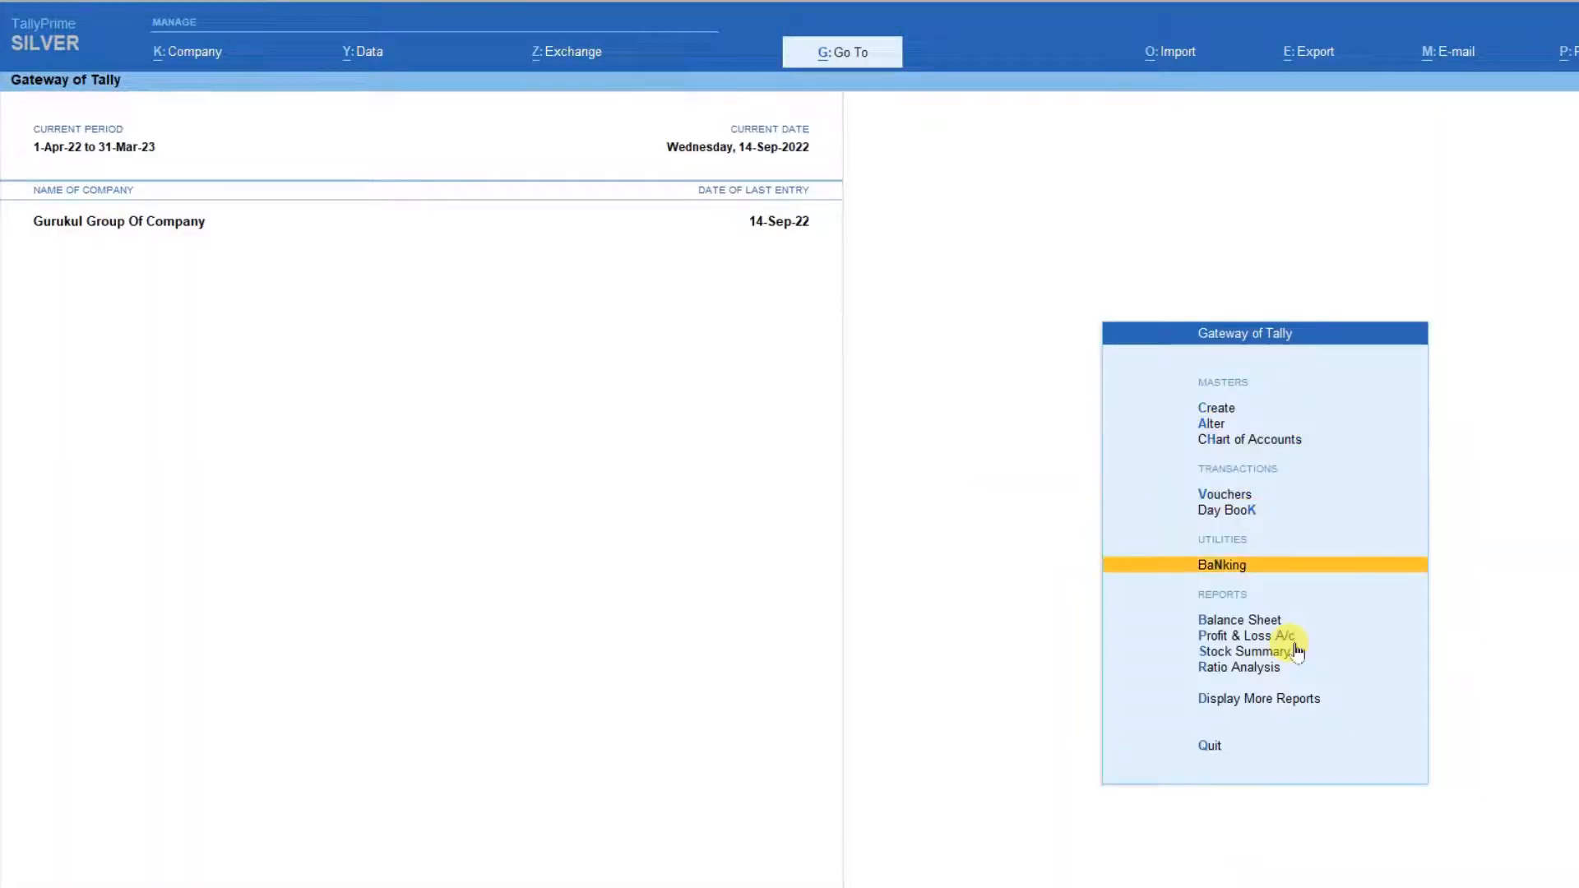
pyautogui.press('Return')
pyautogui.press('Down')
pyautogui.press('Down')
pyautogui.press('Down')
pyautogui.press('Down')
pyautogui.press('Down')
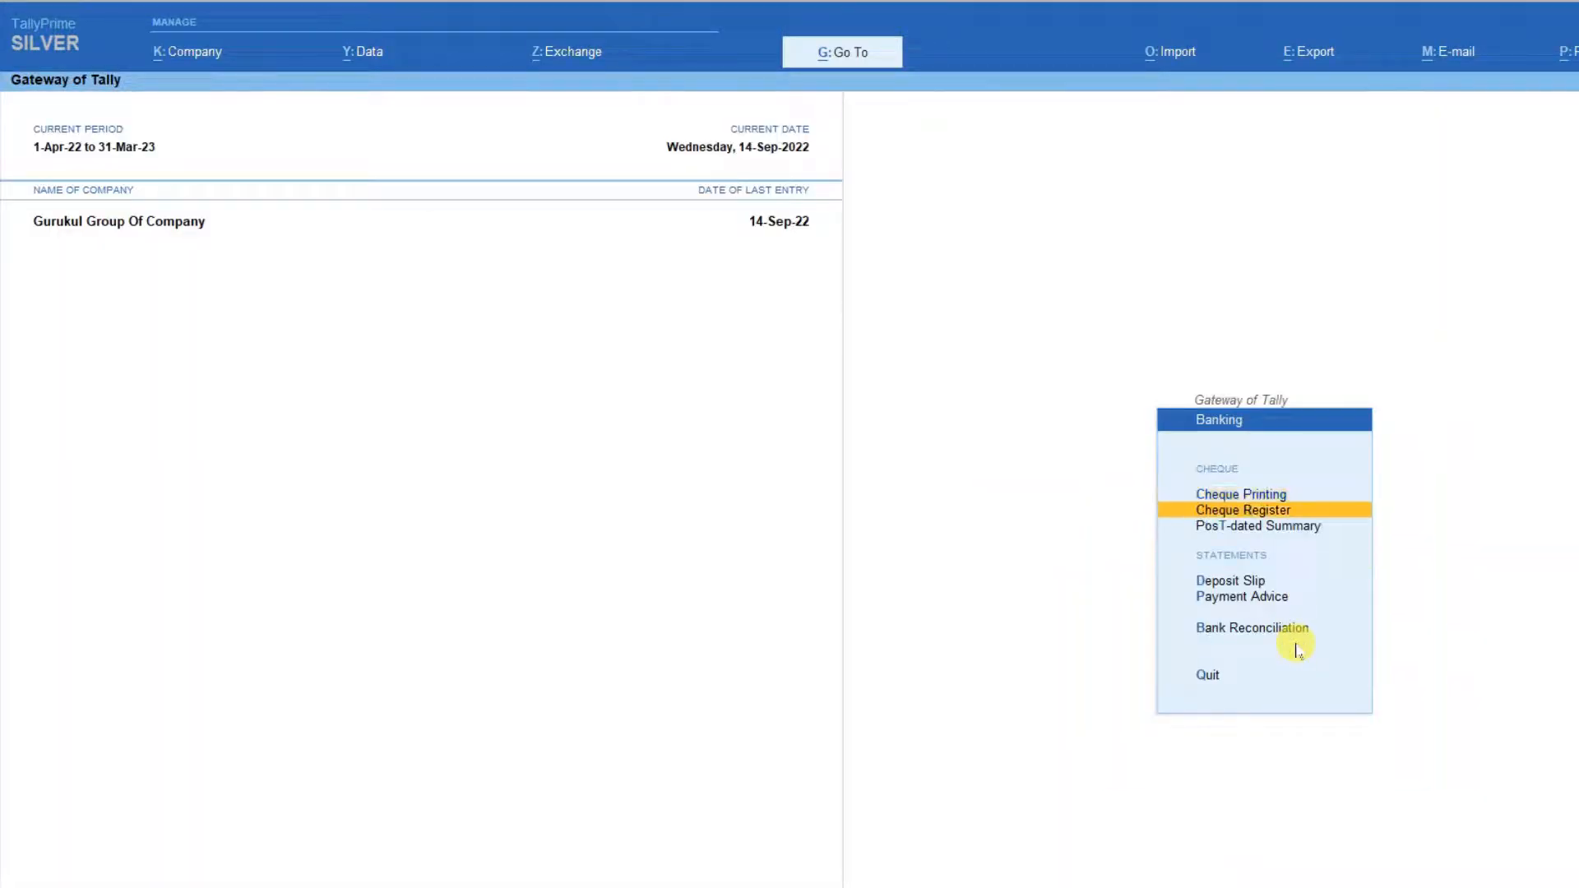
pyautogui.press('Return')
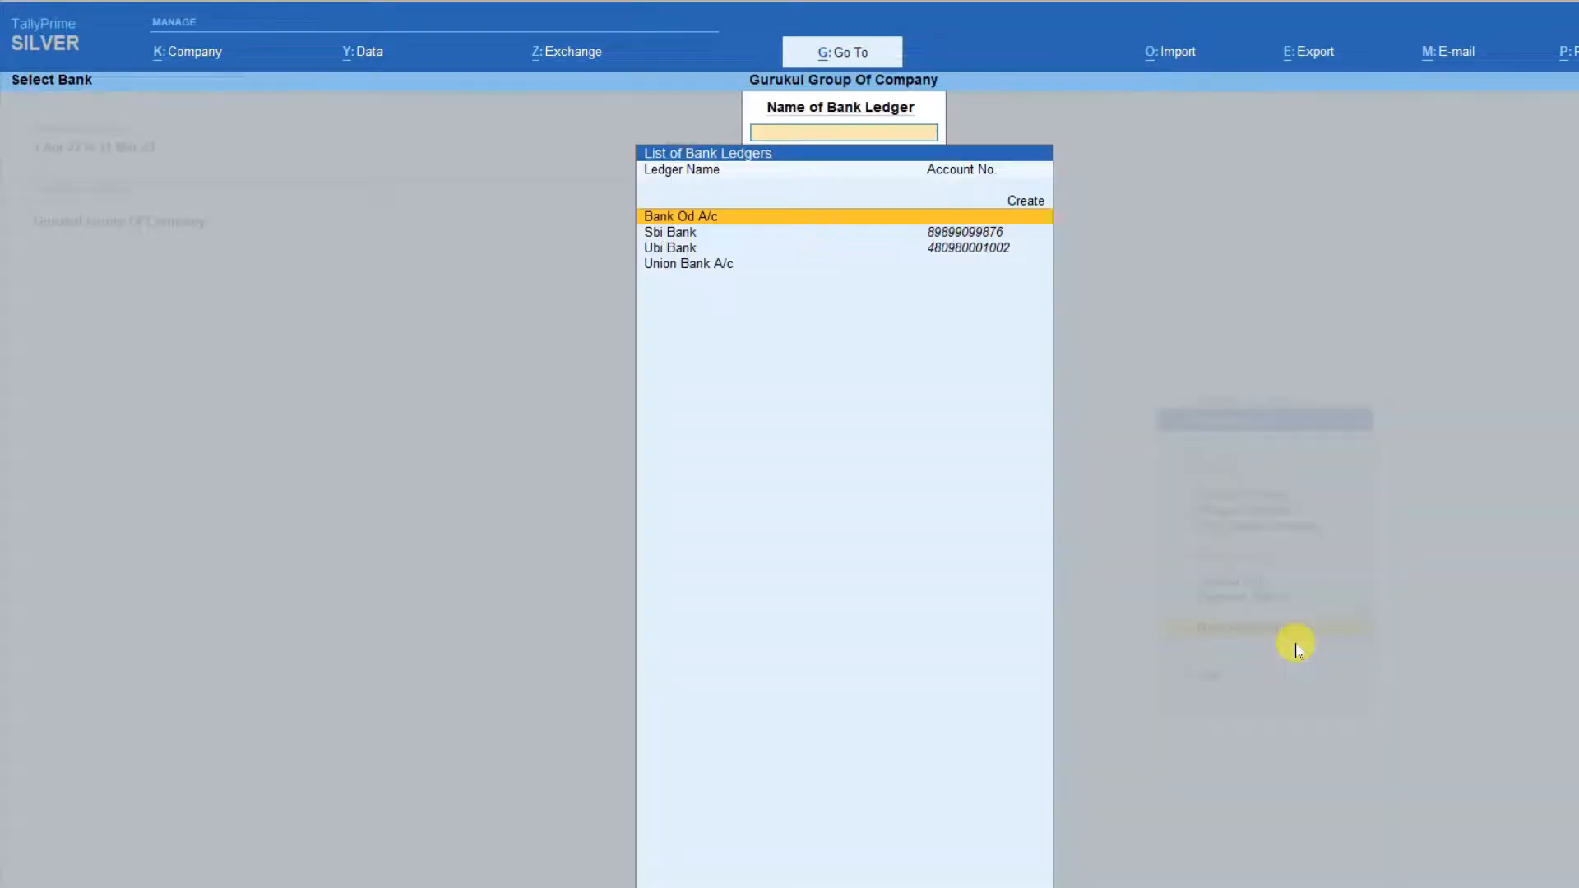
pyautogui.press('Down')
pyautogui.press('Down')
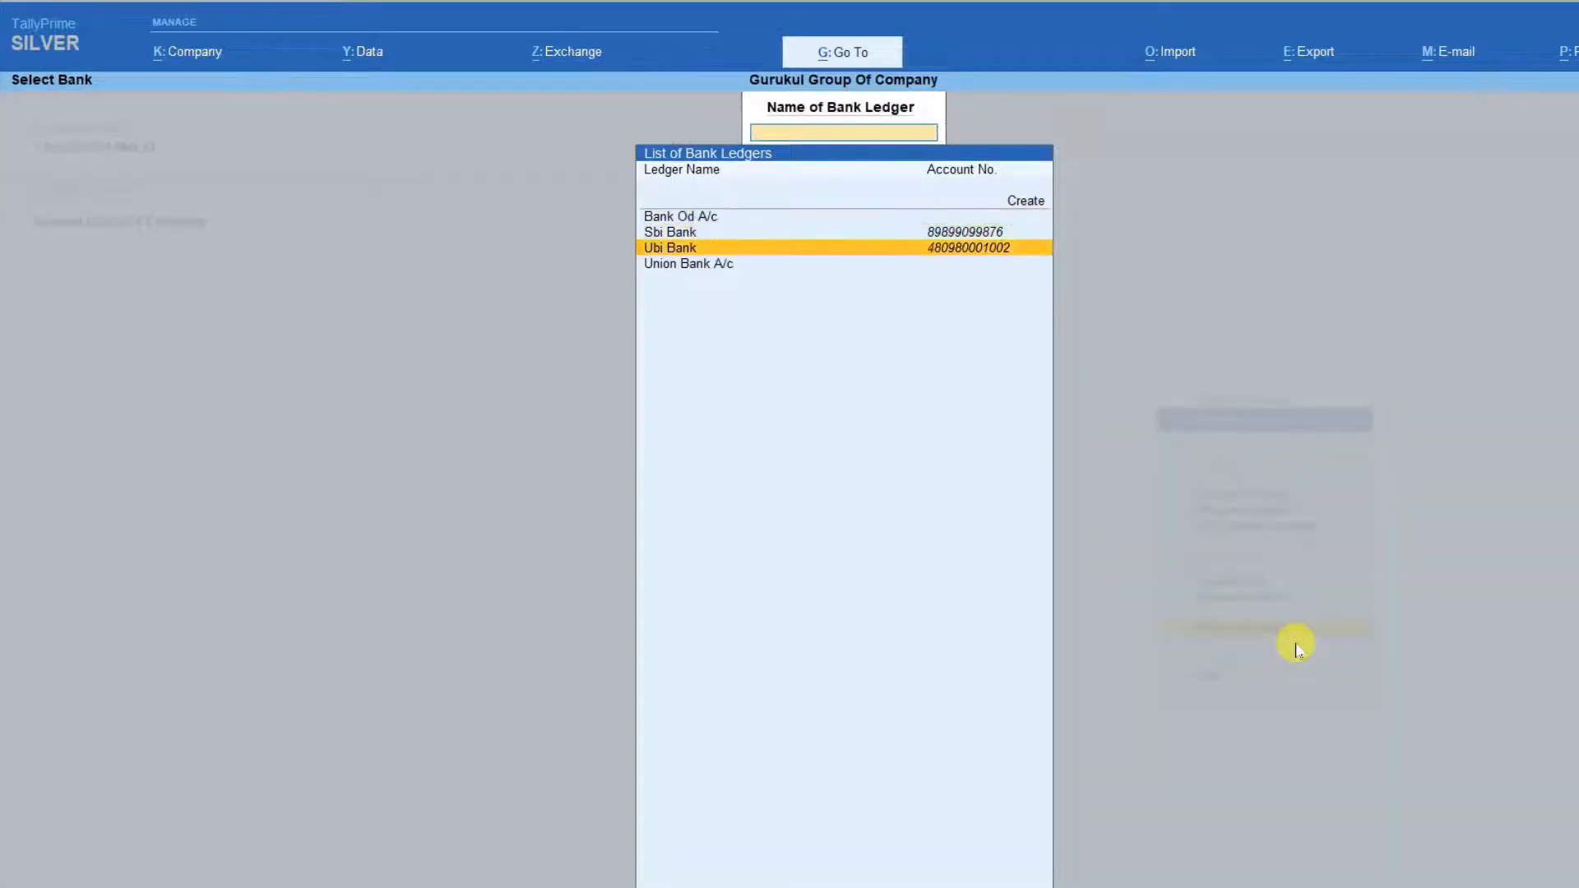
pyautogui.press('Return')
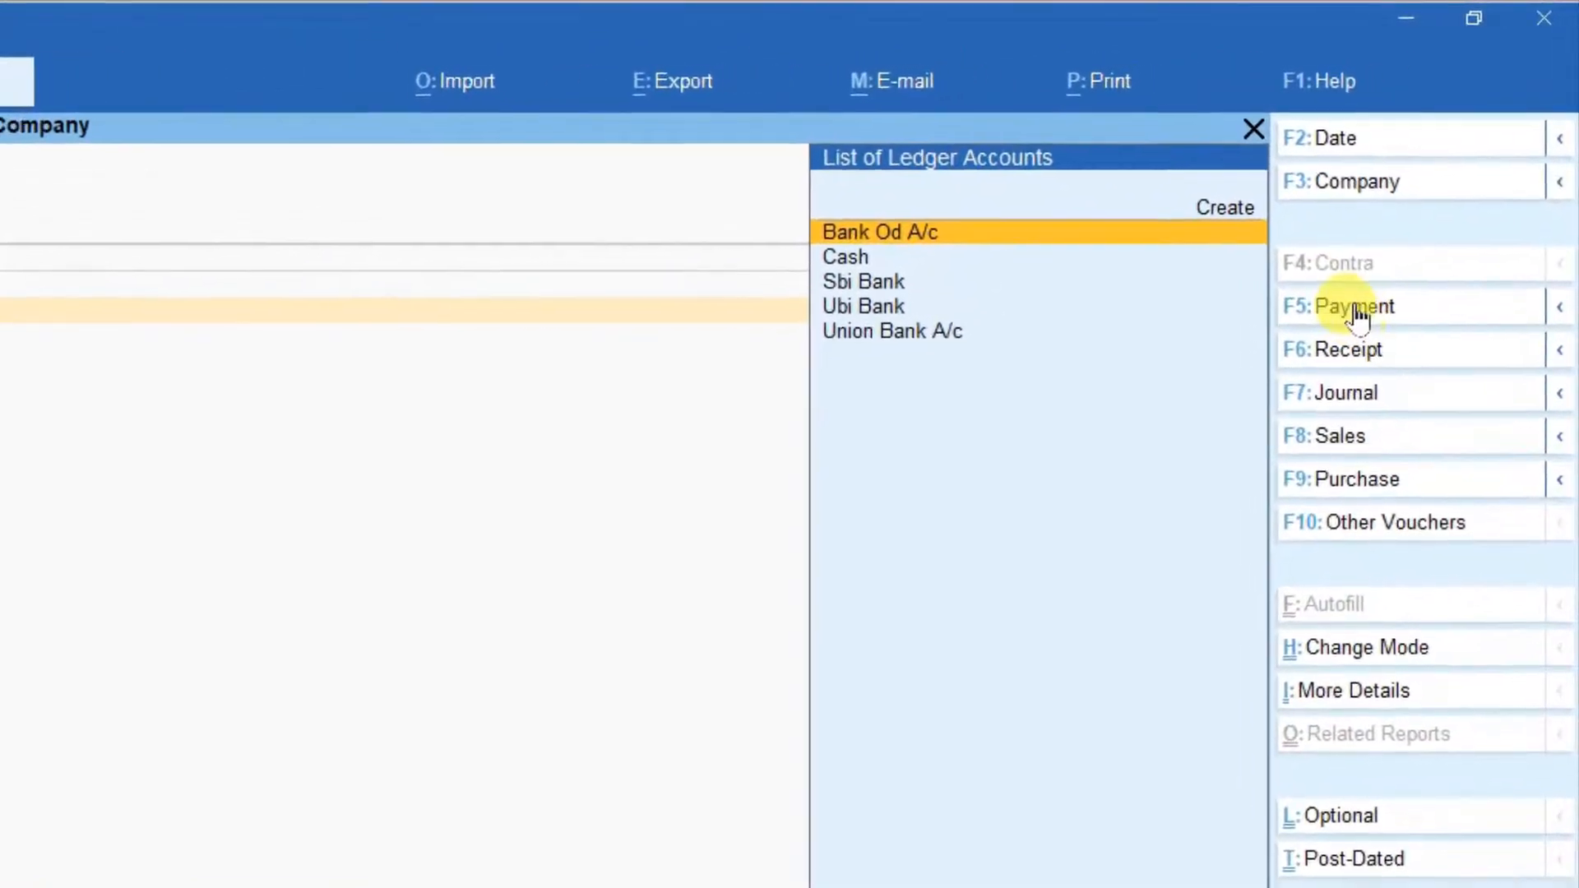
# Start a Payment voucher and debit Light Bill Exp. A/c with 1,000.00.
pyautogui.click(1355, 312)
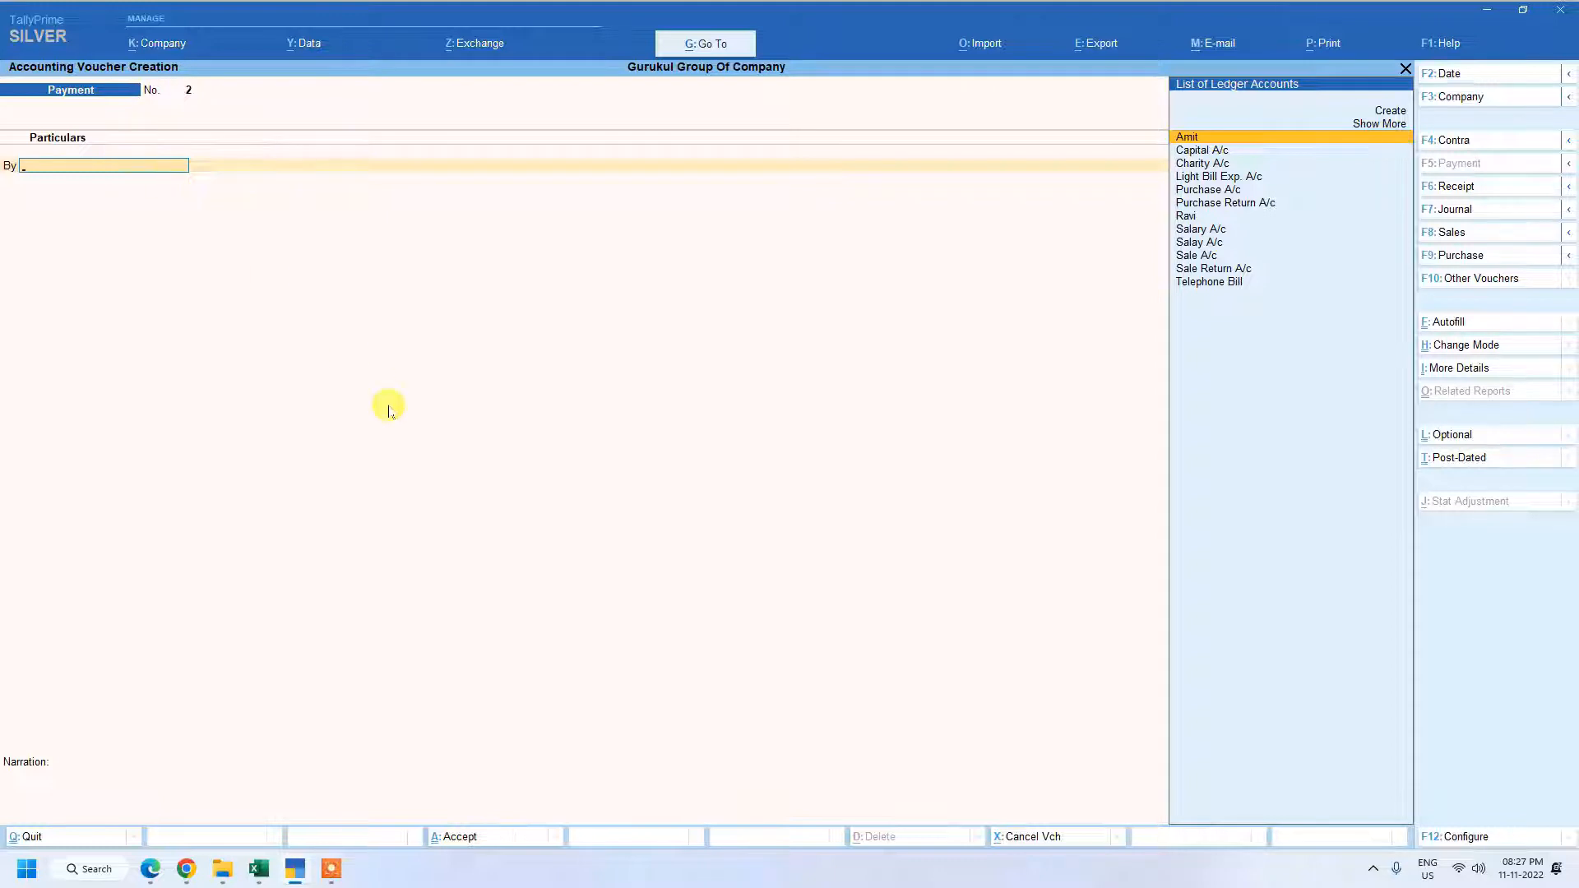
pyautogui.press('Down')
pyautogui.press('Down')
pyautogui.press('Down')
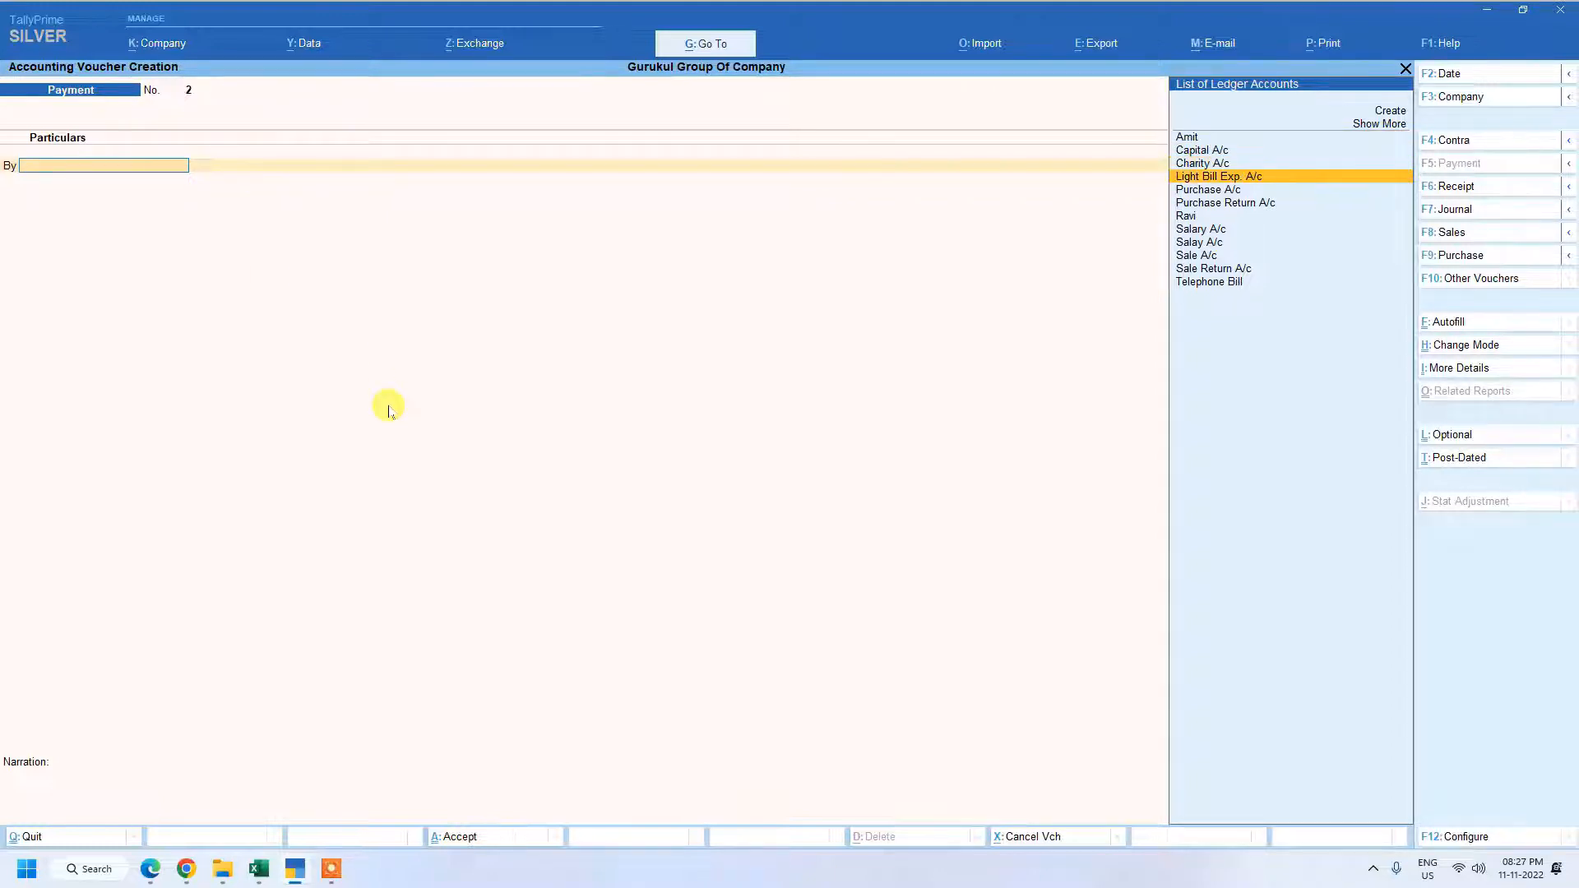
pyautogui.press('Return')
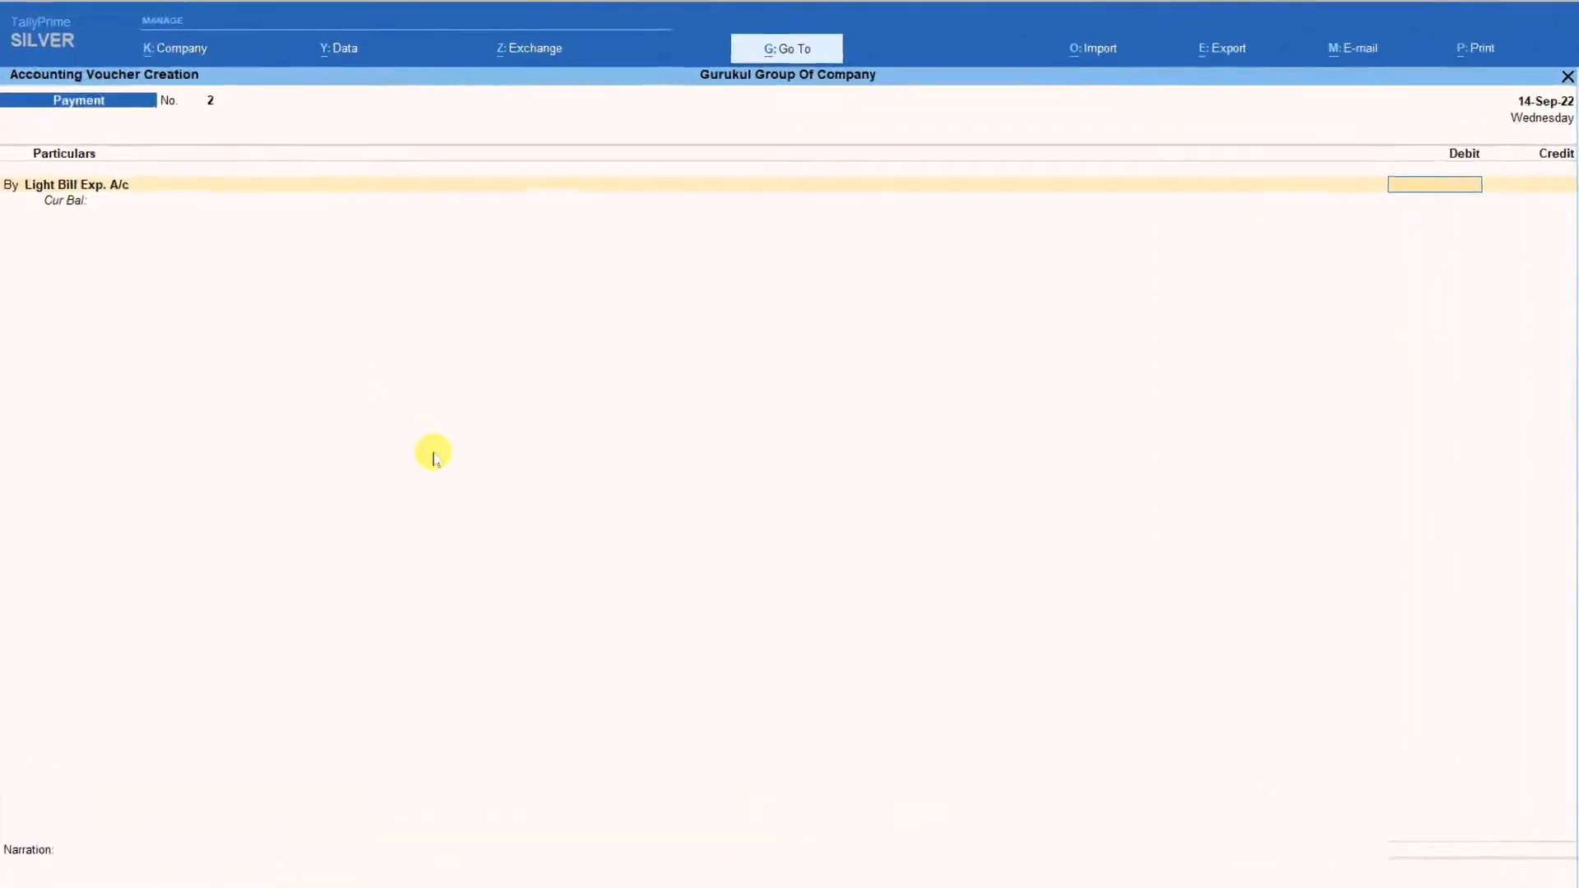
pyautogui.write('1000')
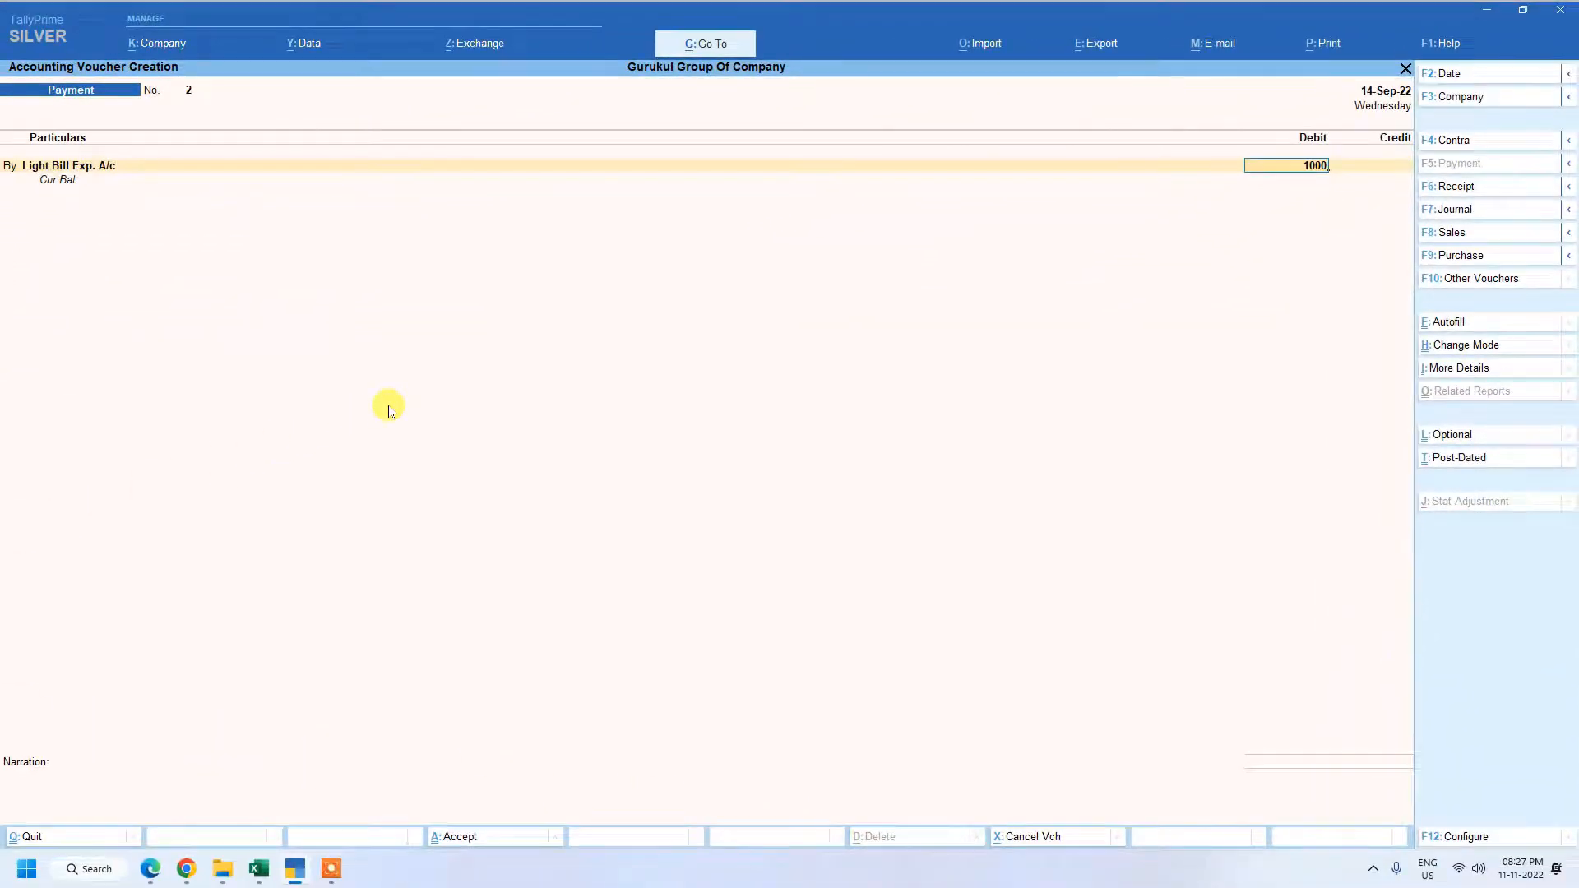
pyautogui.press('Return')
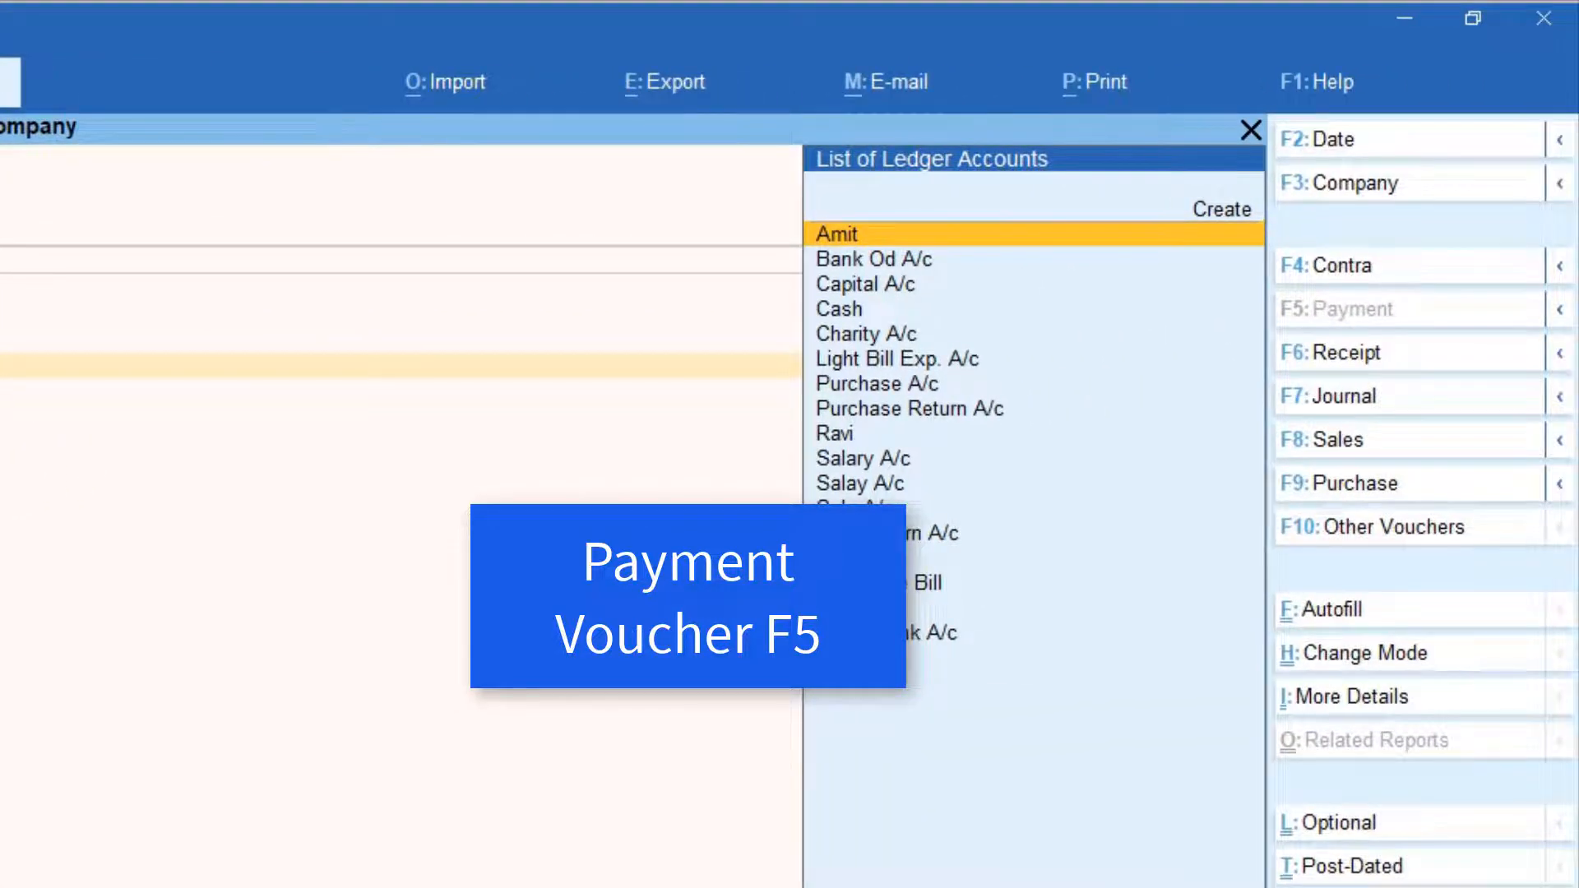
# Credit Ubi Bank with 1,000.00 as the paying account of the payment voucher.
pyautogui.press('Down')
pyautogui.press('Down')
pyautogui.press('Down')
pyautogui.press('Down')
pyautogui.press('Down')
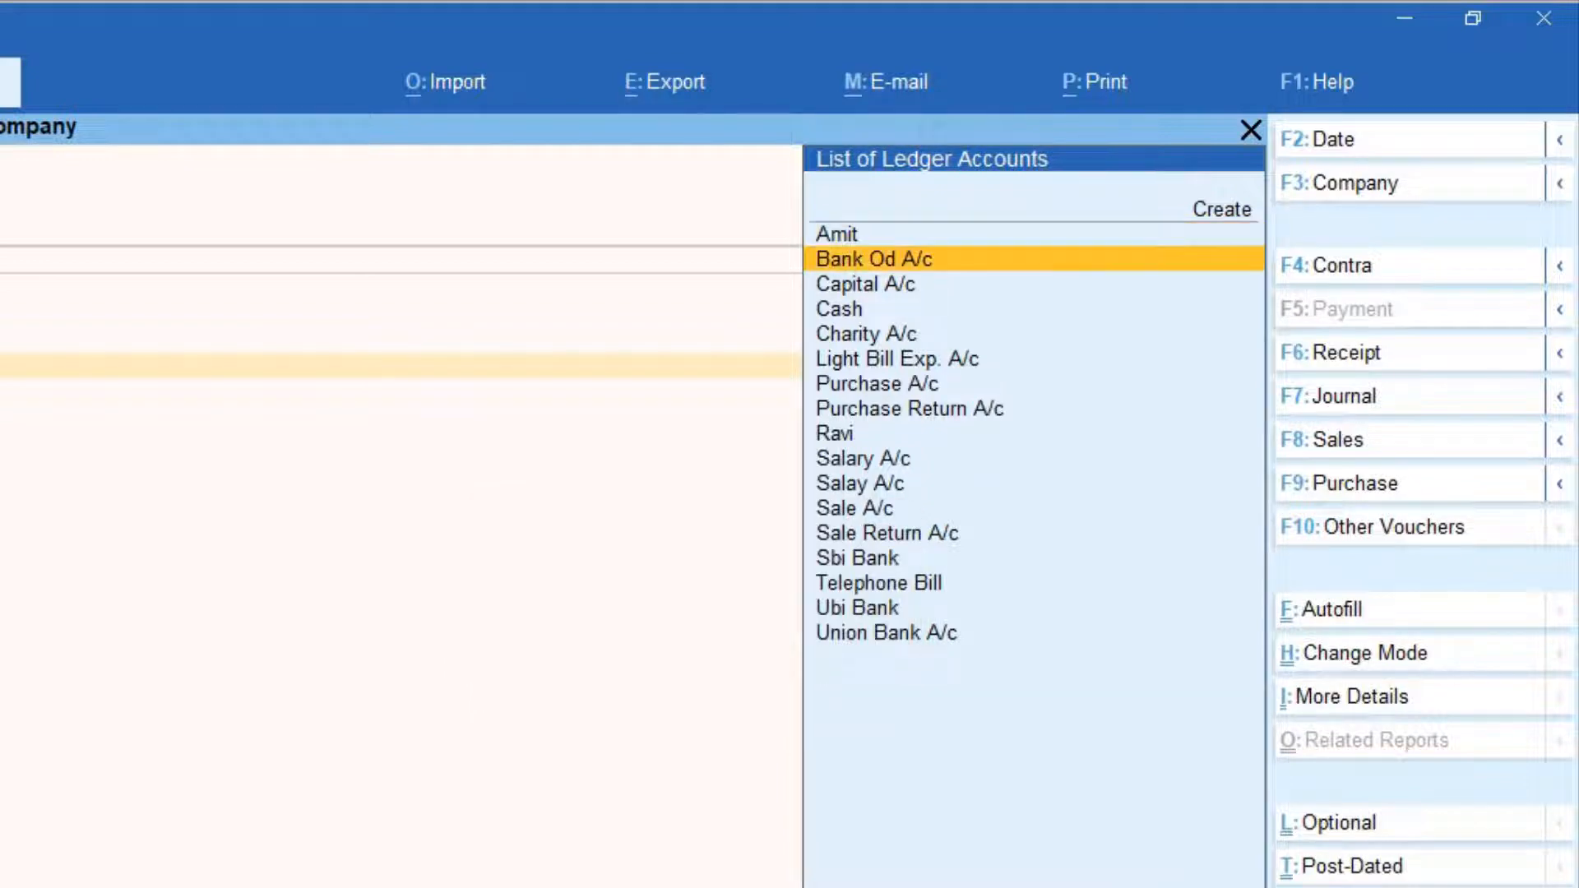
pyautogui.press('Down')
pyautogui.press('Down')
pyautogui.press('Down')
pyautogui.press('Down')
pyautogui.press('Down')
pyautogui.press('Down')
pyautogui.press('Down')
pyautogui.press('Down')
pyautogui.press('Down')
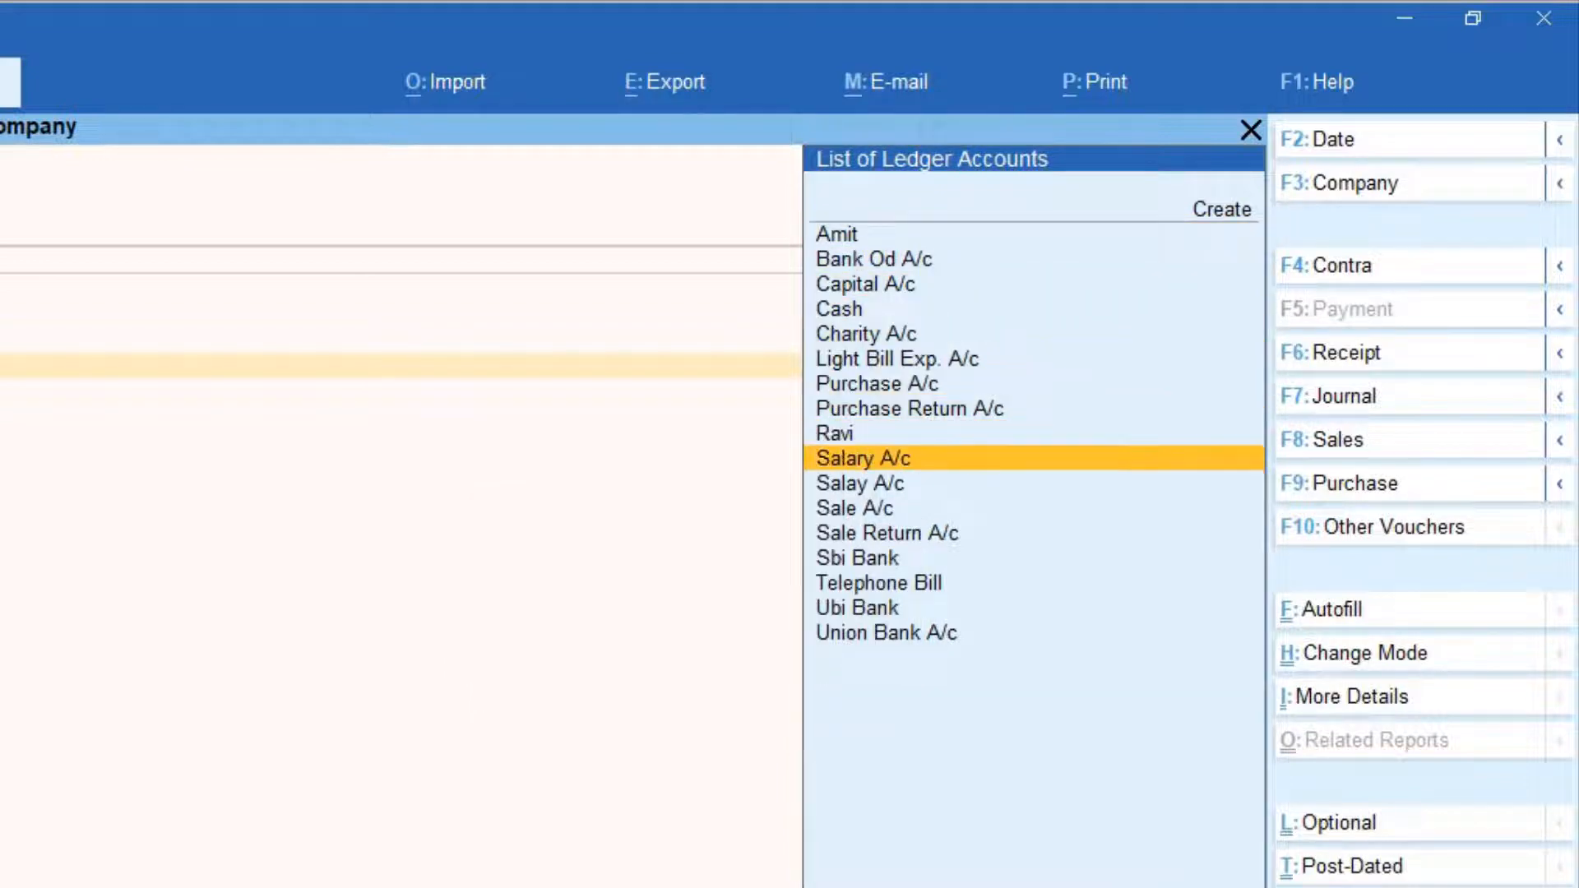
pyautogui.press('Down')
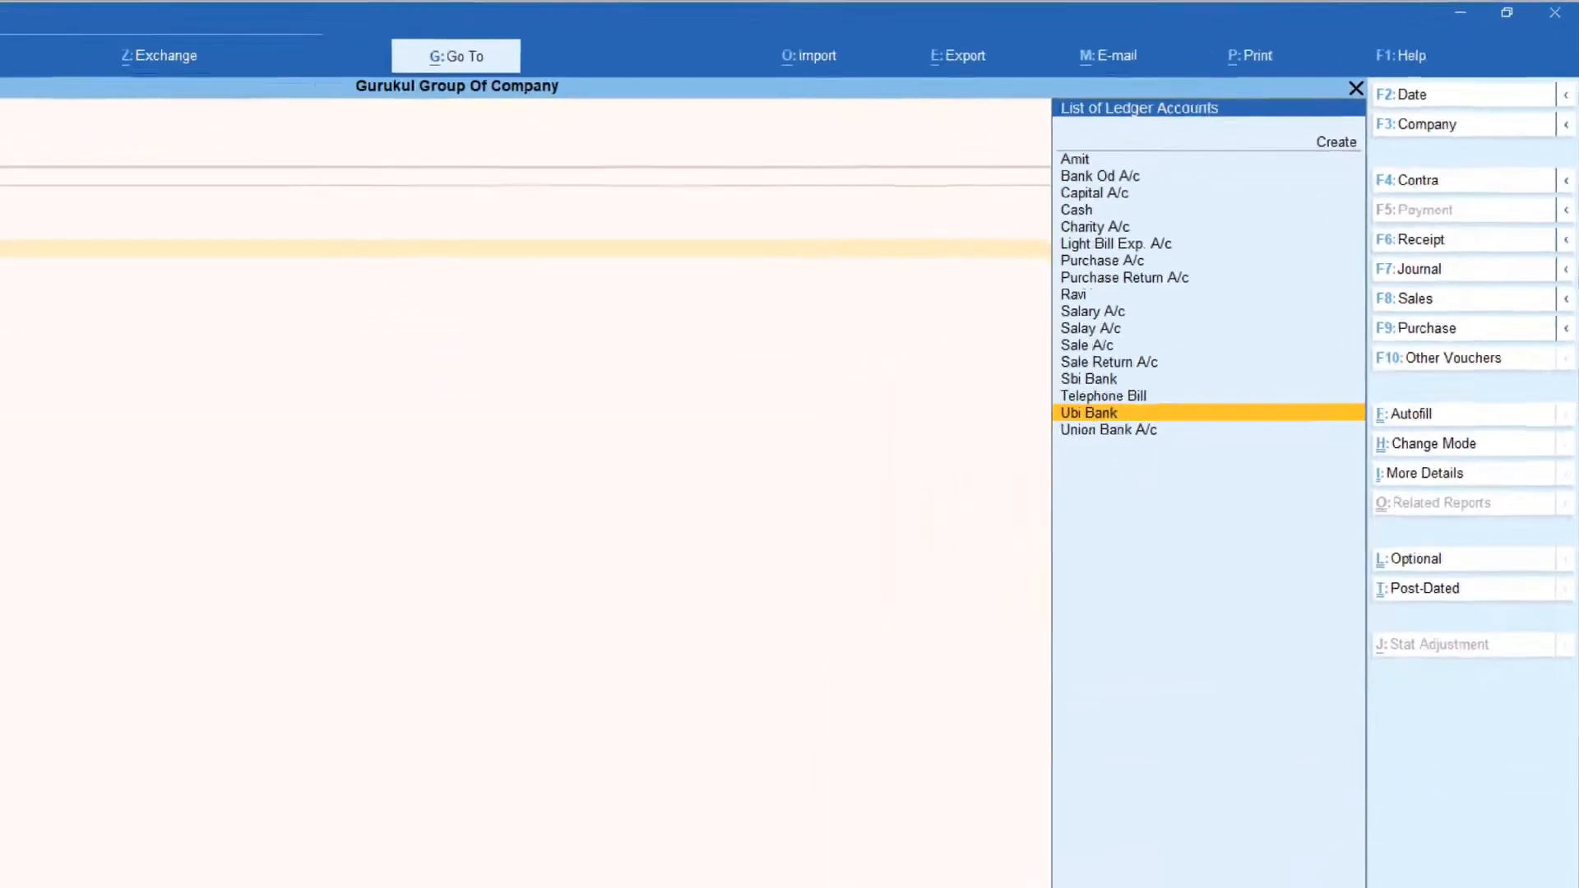
pyautogui.press('Return')
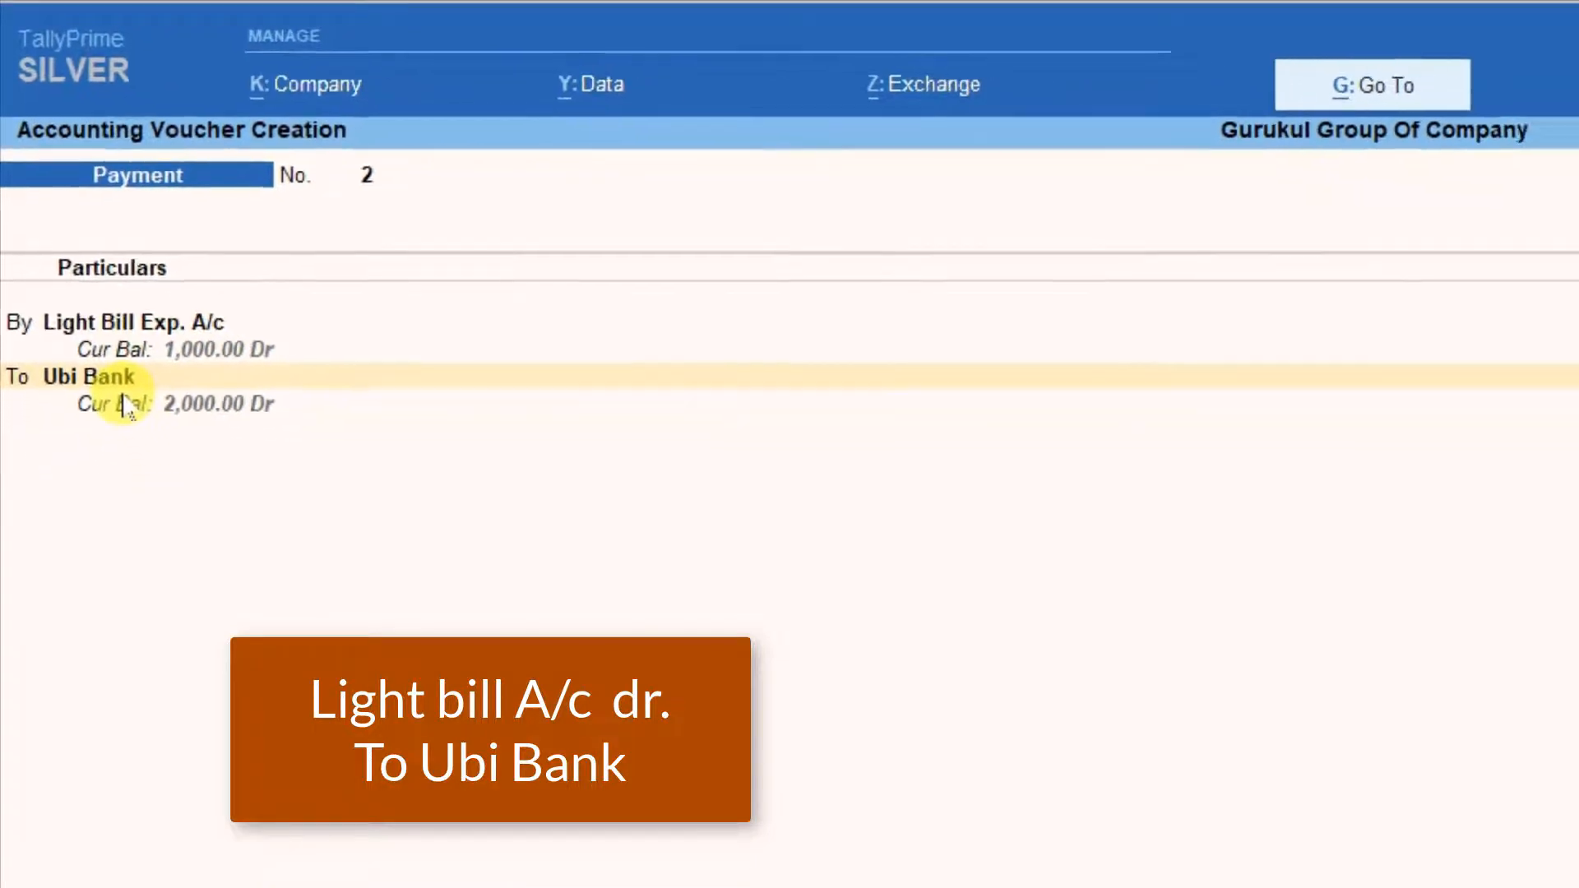
pyautogui.press('Return')
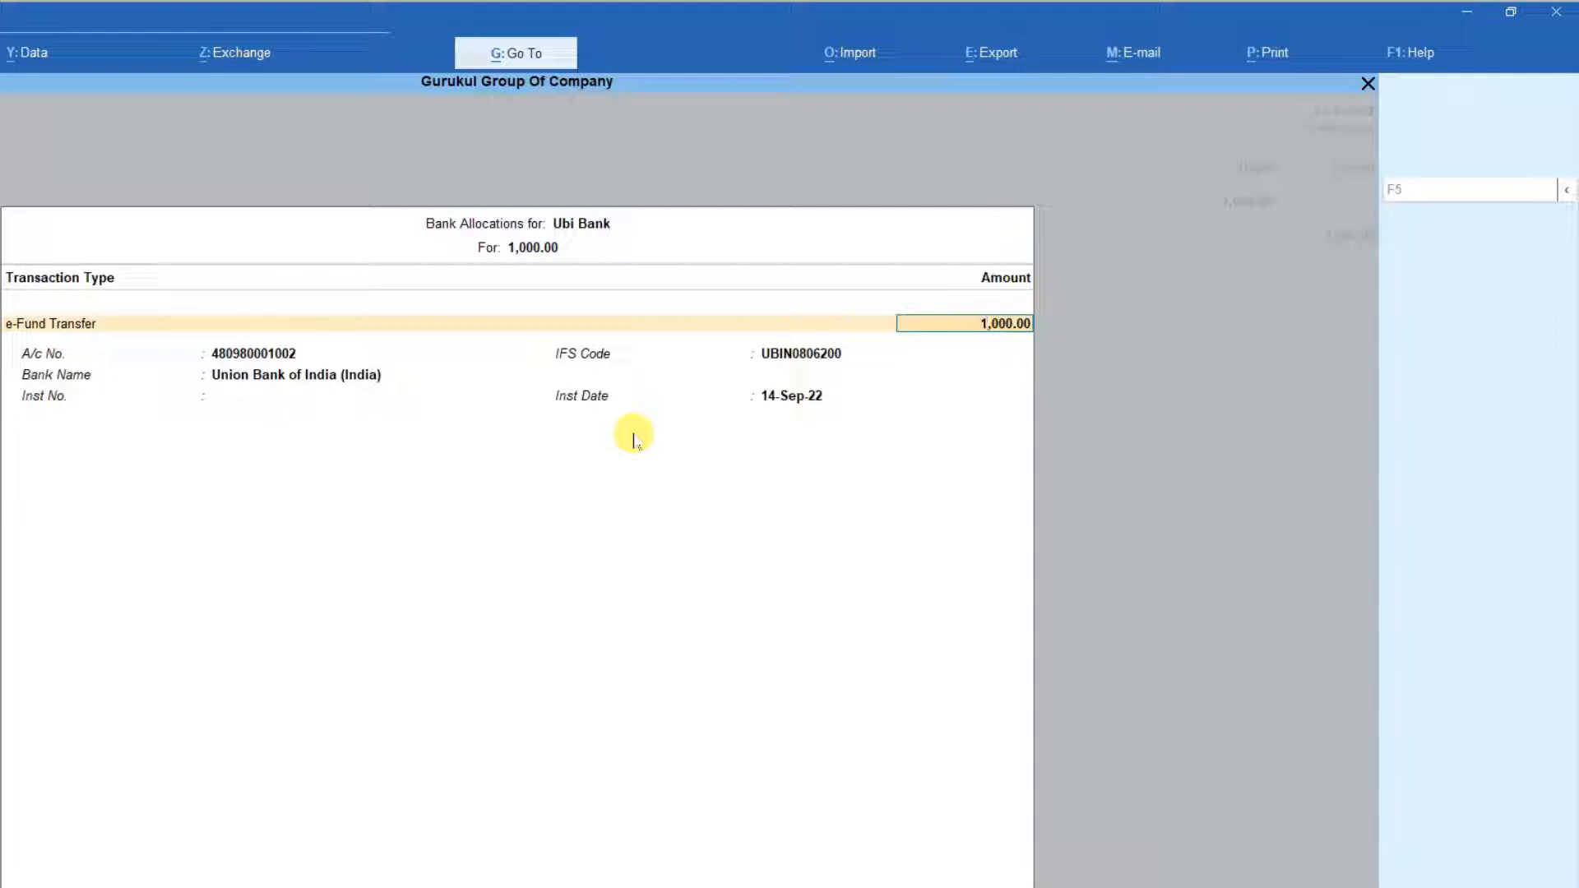
# Accept the e-Fund Transfer allocation for Ubi Bank with no instrument number and save the payment voucher without a narration.
pyautogui.press('Return')
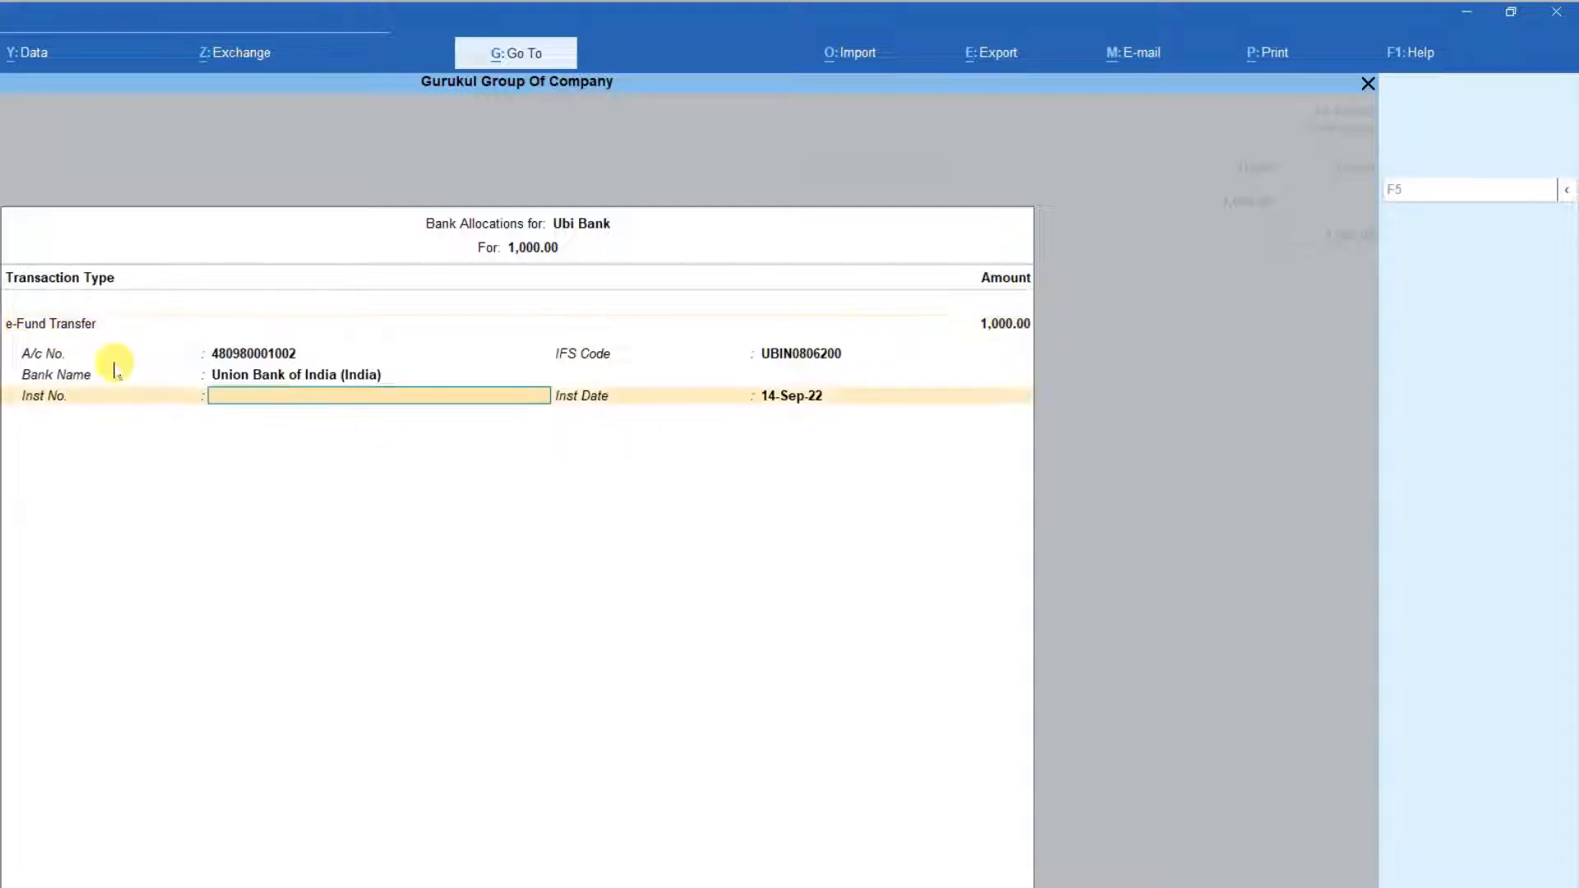
pyautogui.press('Return')
pyautogui.press('Return')
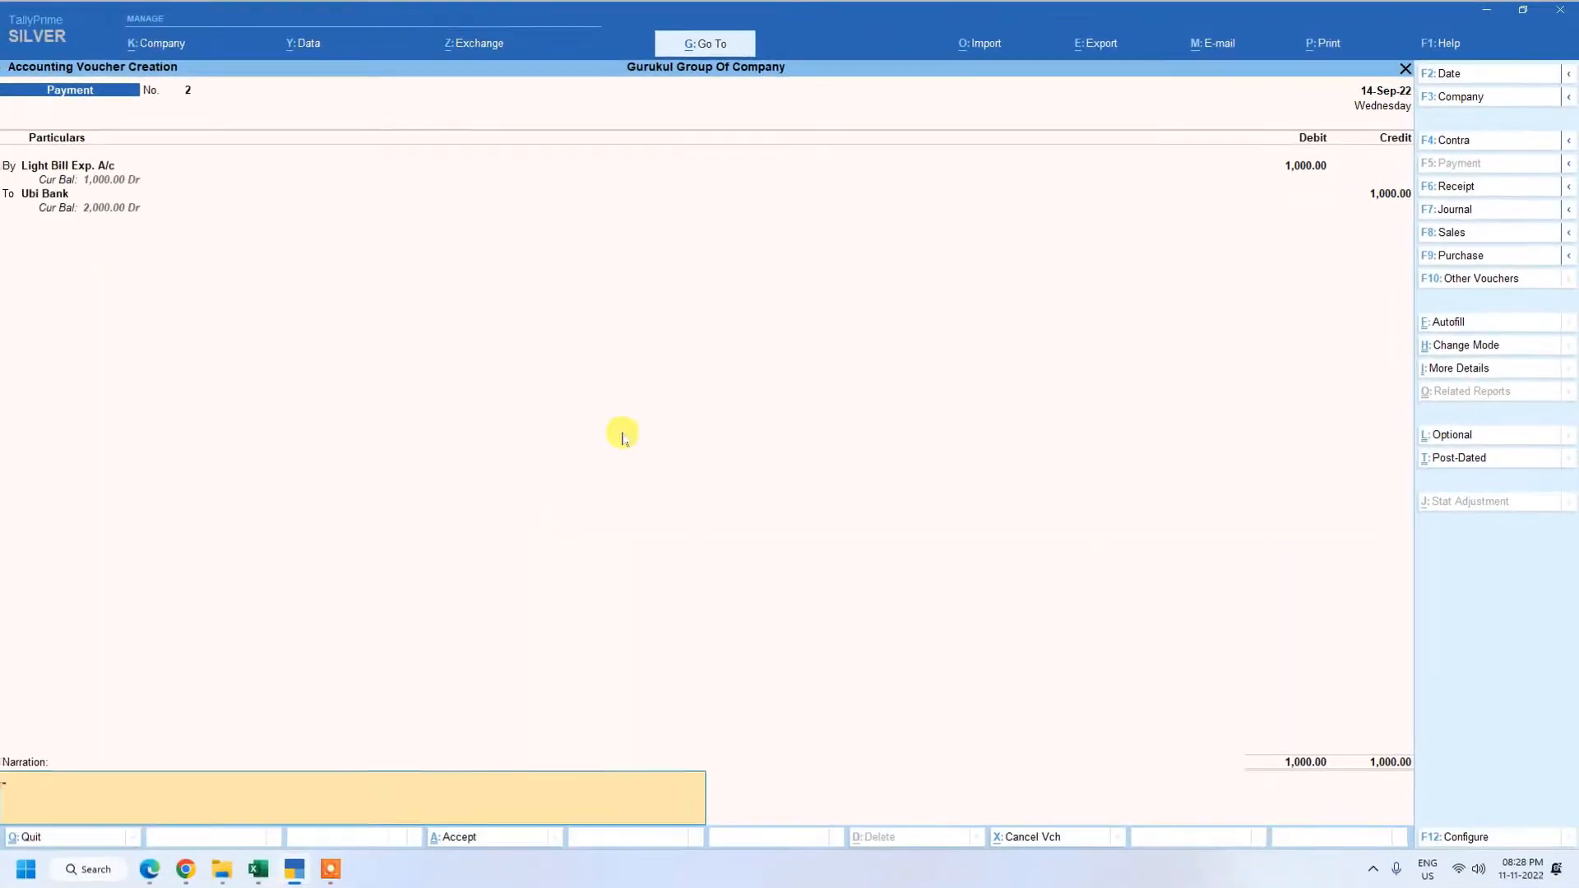
pyautogui.press('Return')
pyautogui.press('Return')
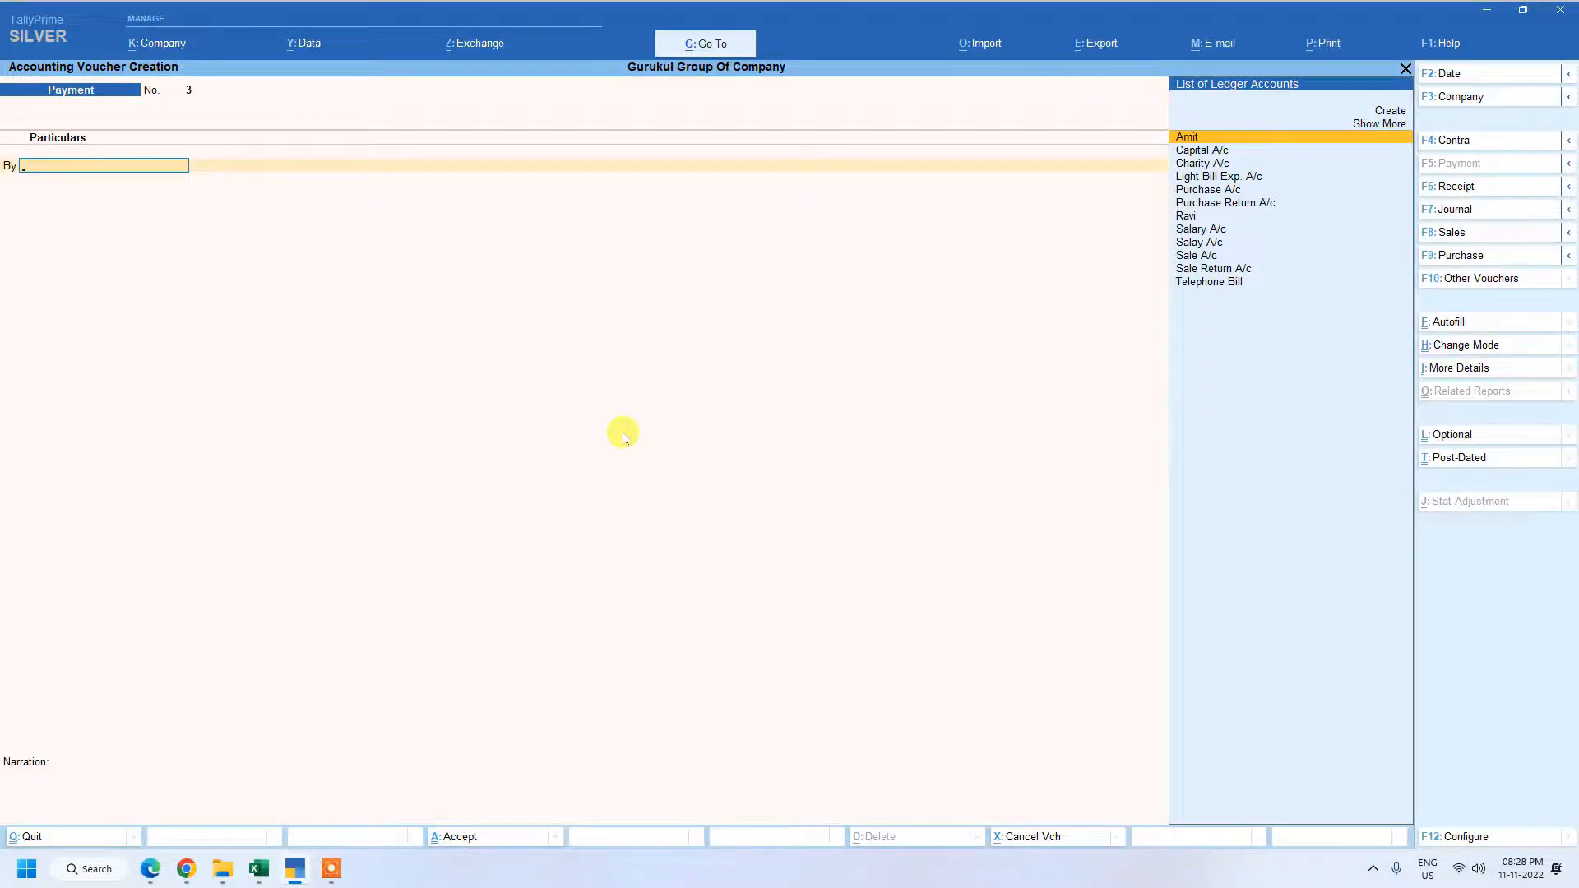
# Leave the empty payment voucher and open the Light Bill Exp. A/c ledger for alteration to check its parent group.
pyautogui.press('Escape')
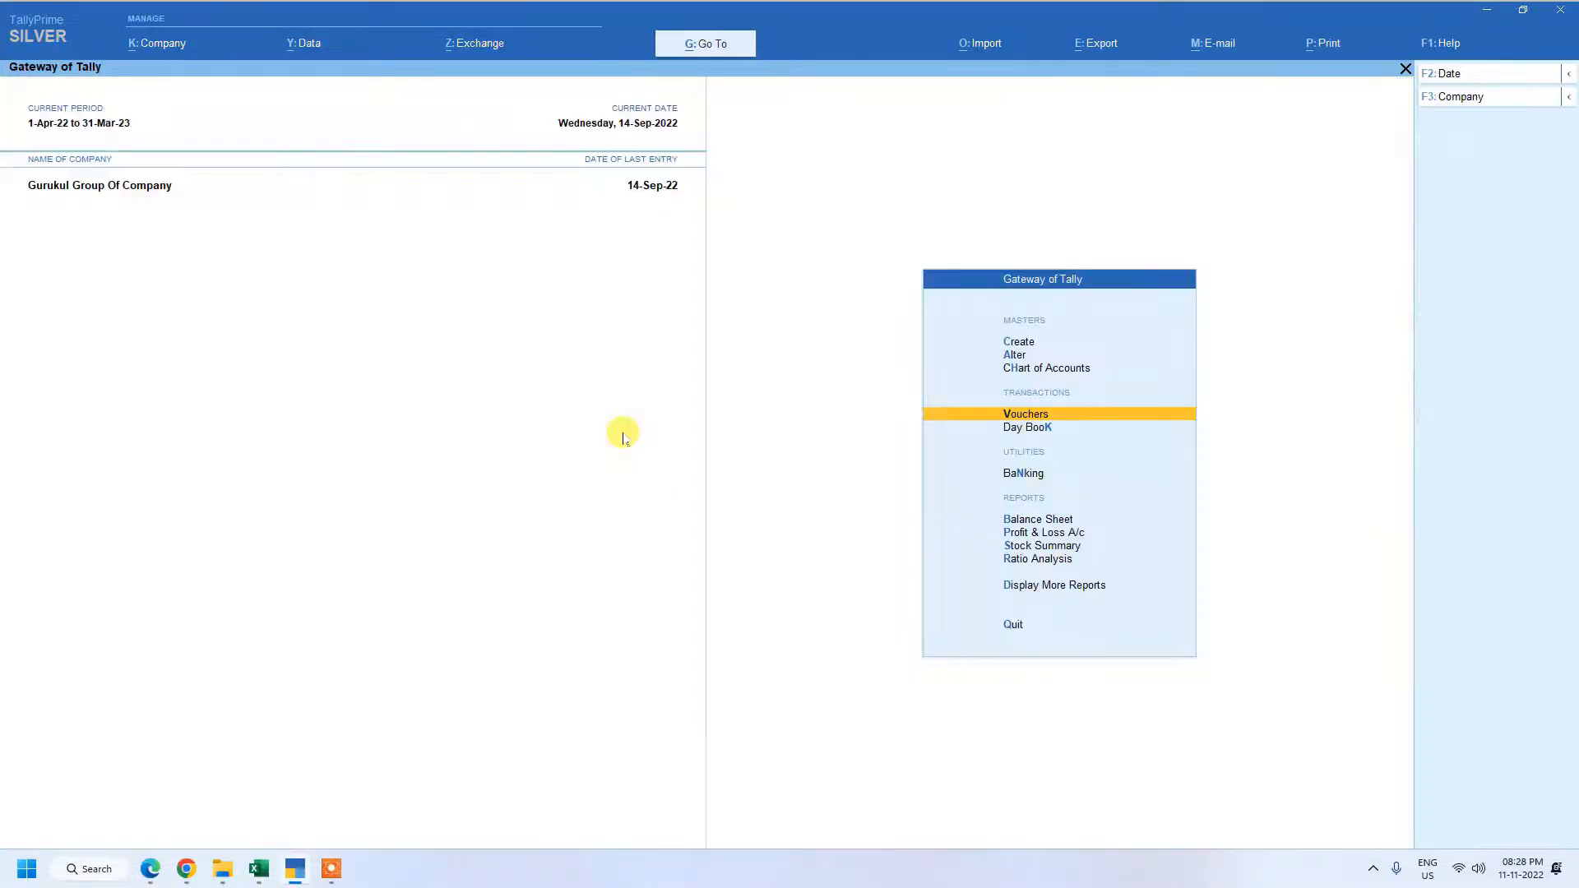
pyautogui.press('Up')
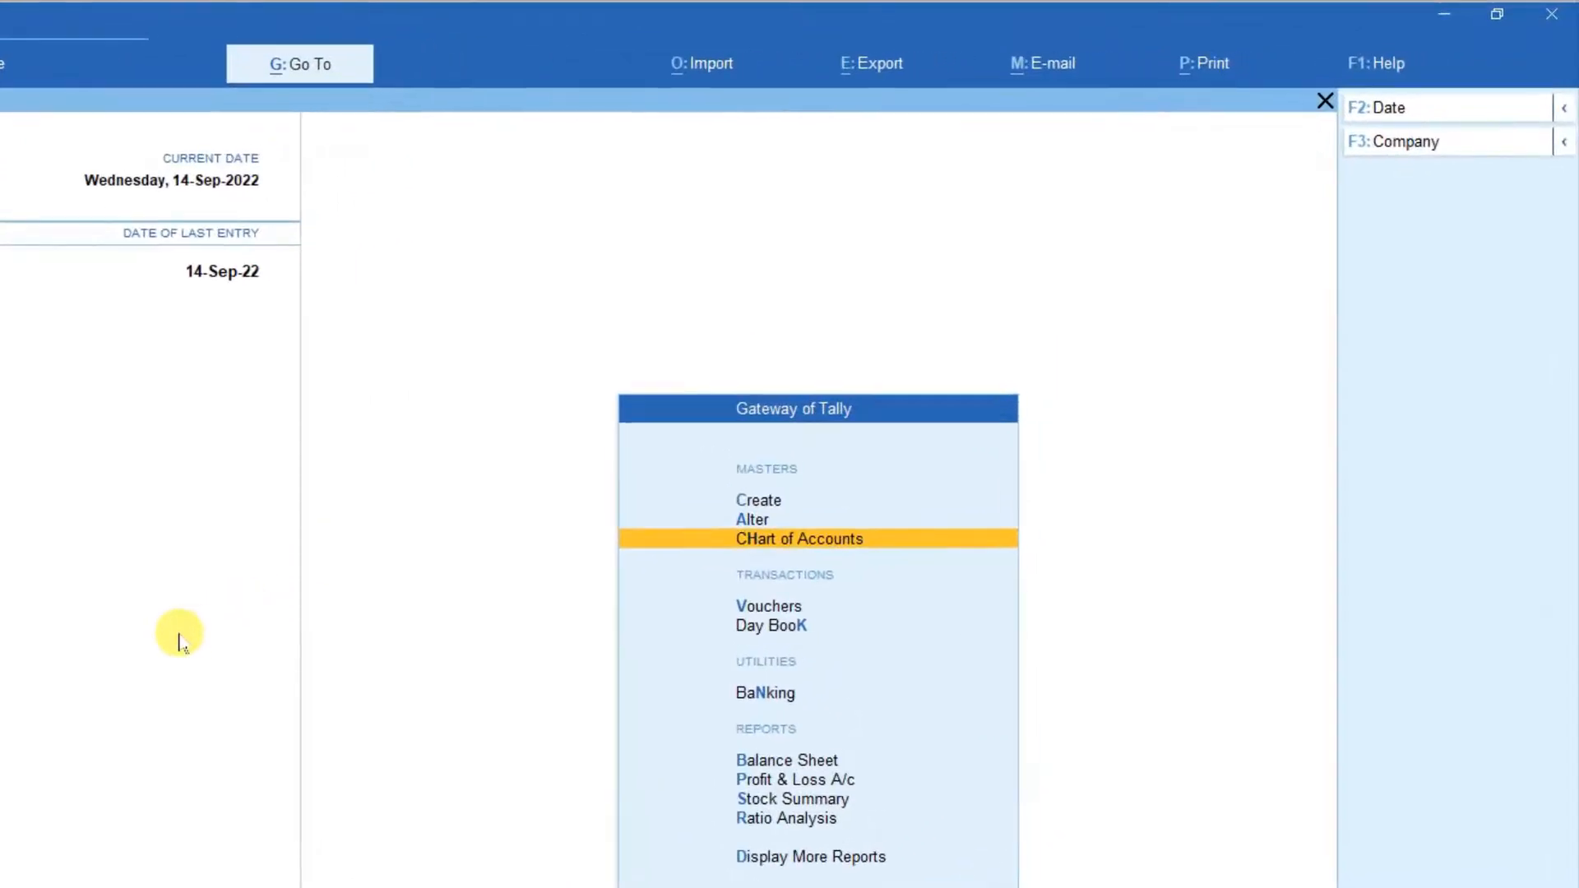
pyautogui.press('Up')
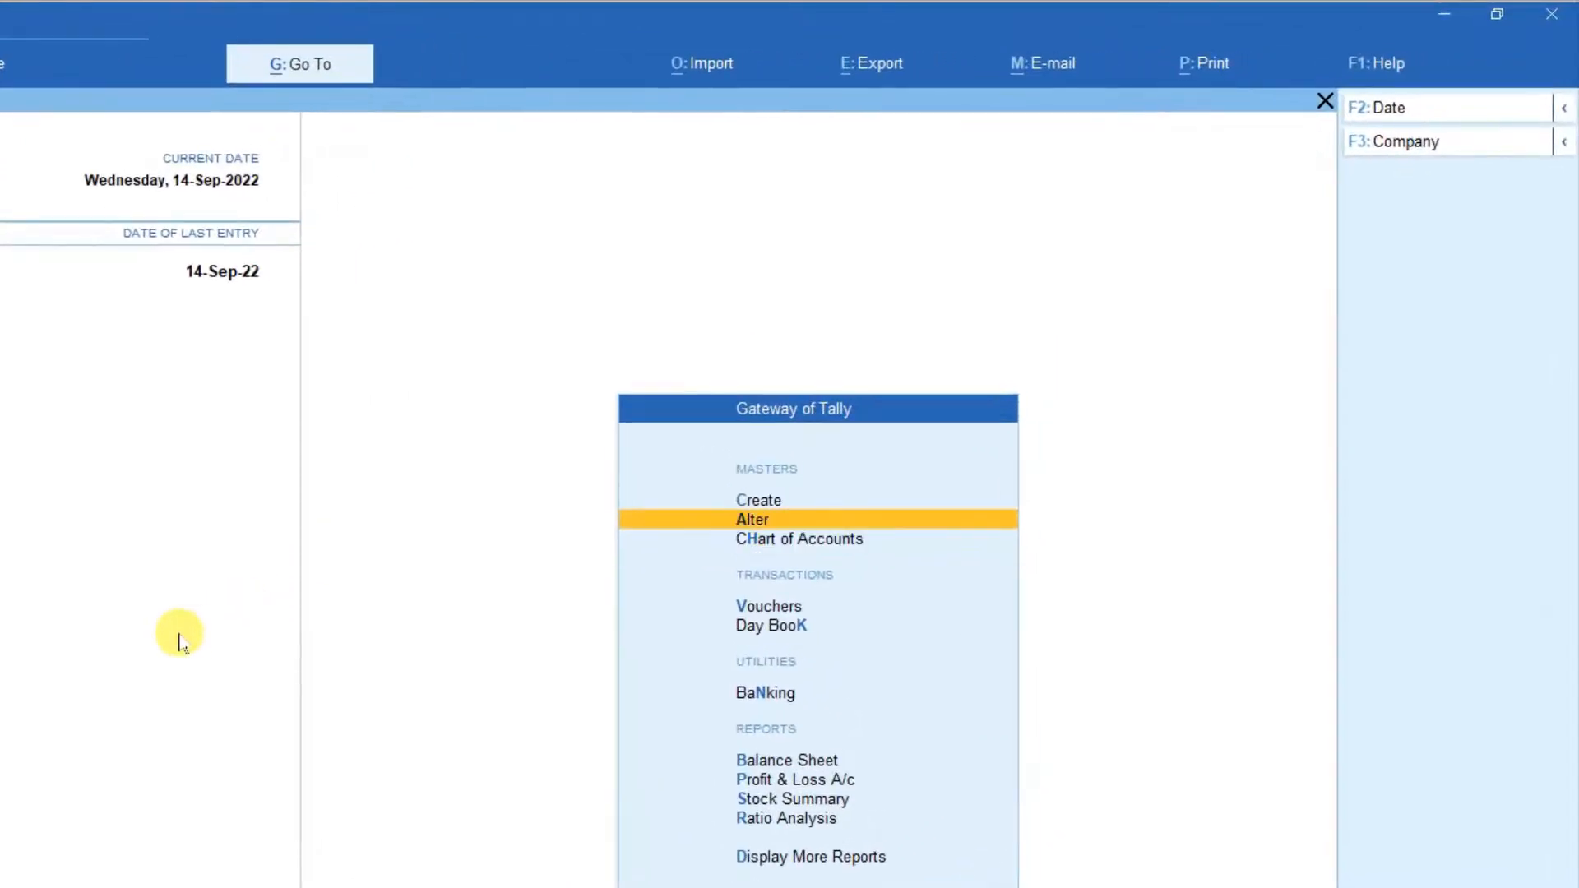
pyautogui.press('Return')
pyautogui.press('Down')
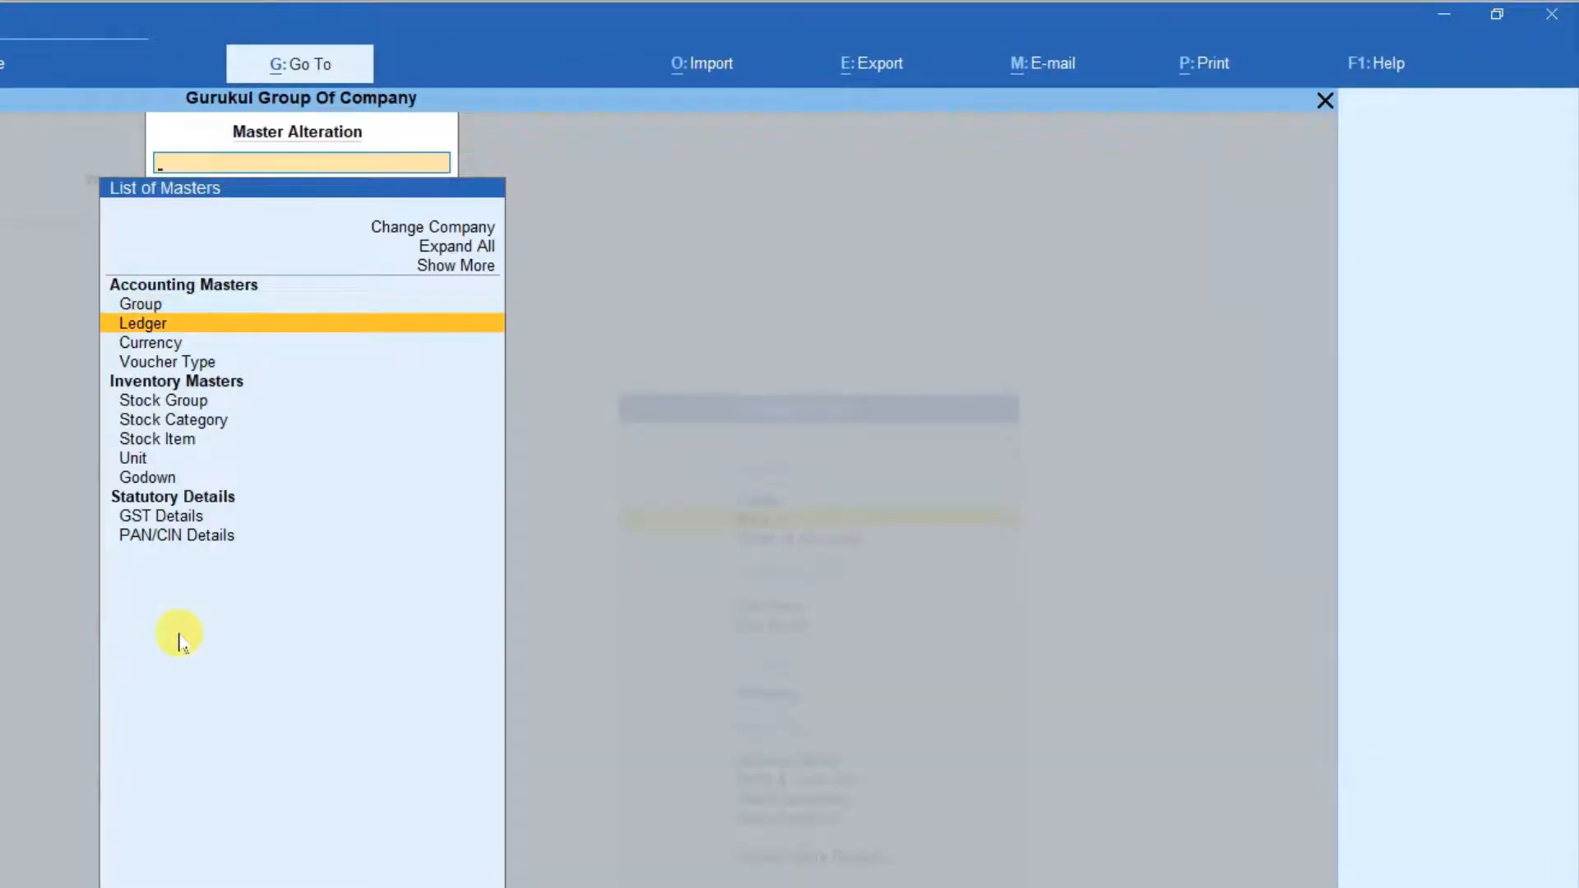
pyautogui.press('Return')
pyautogui.press('Down')
pyautogui.press('Down')
pyautogui.press('Down')
pyautogui.press('Down')
pyautogui.press('Down')
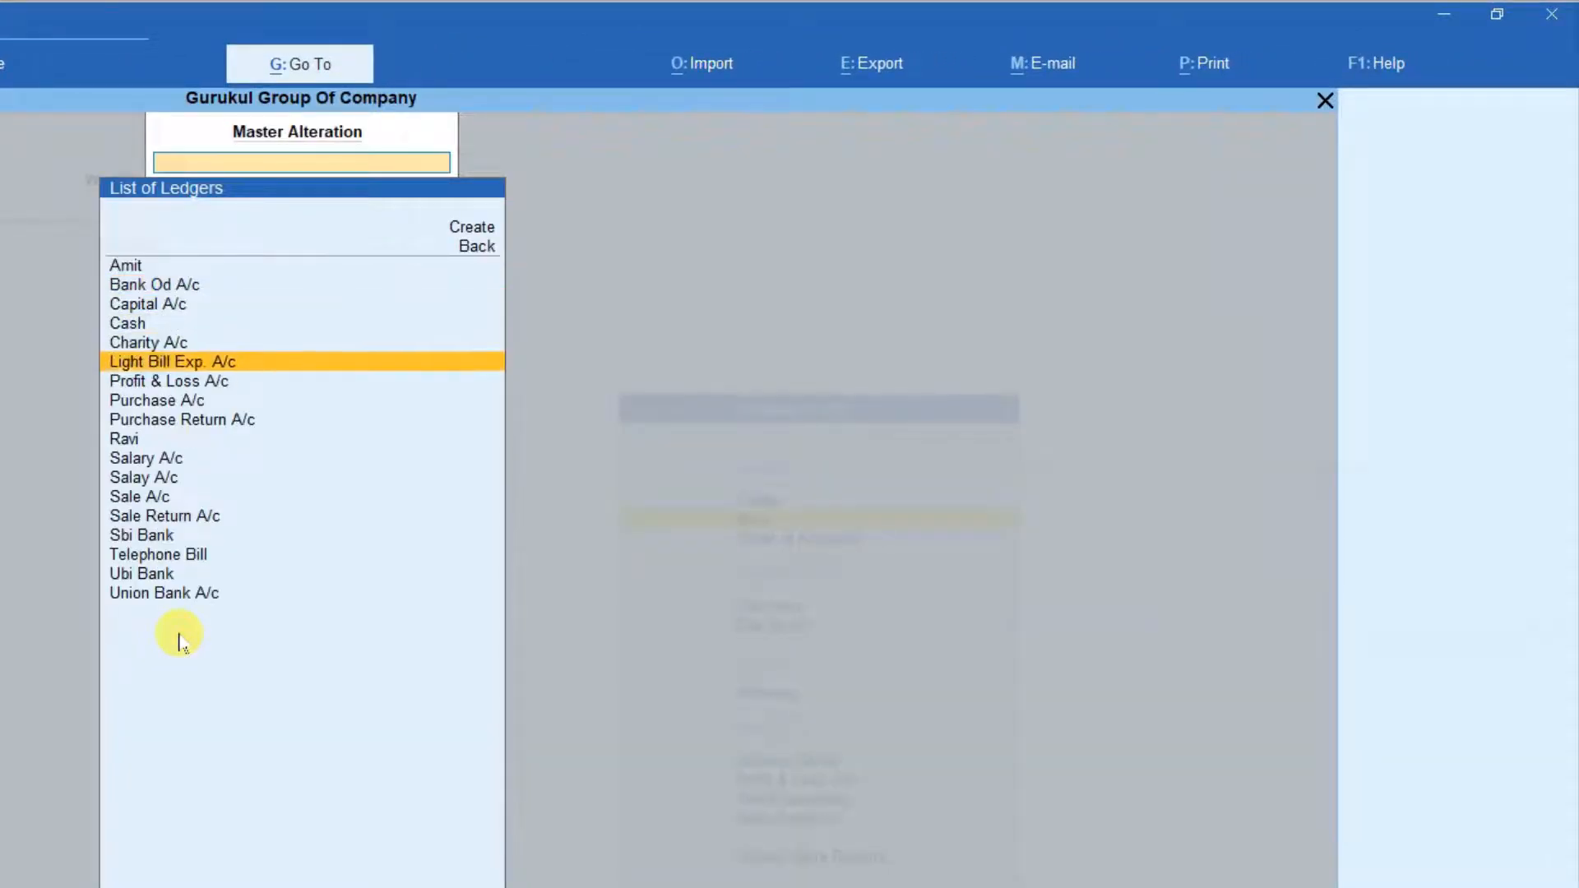
pyautogui.press('Return')
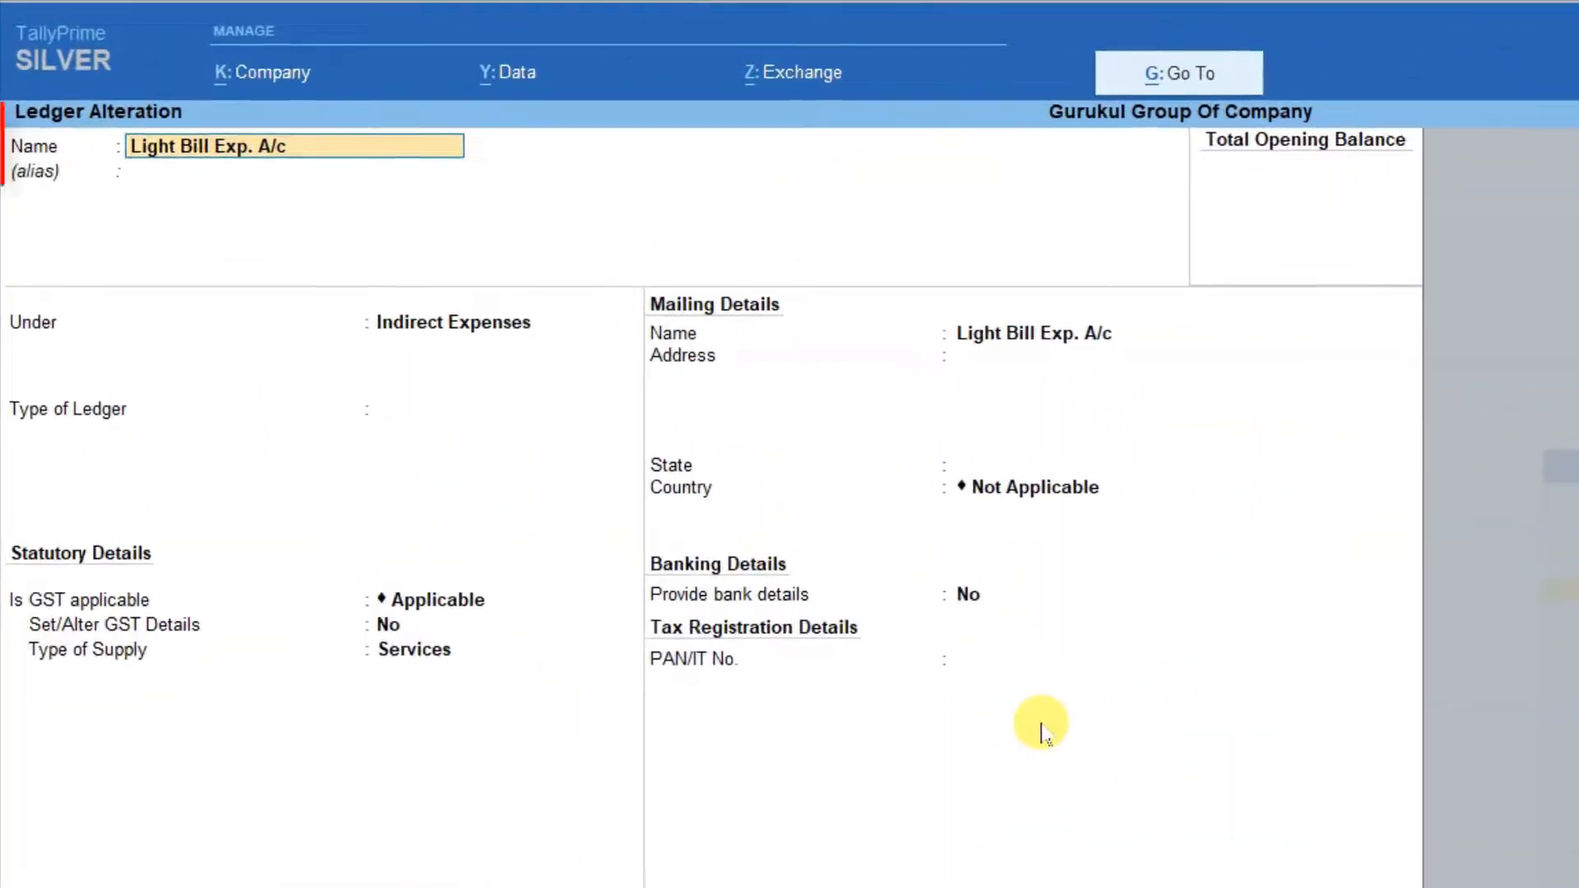
pyautogui.press('Return')
pyautogui.press('Return')
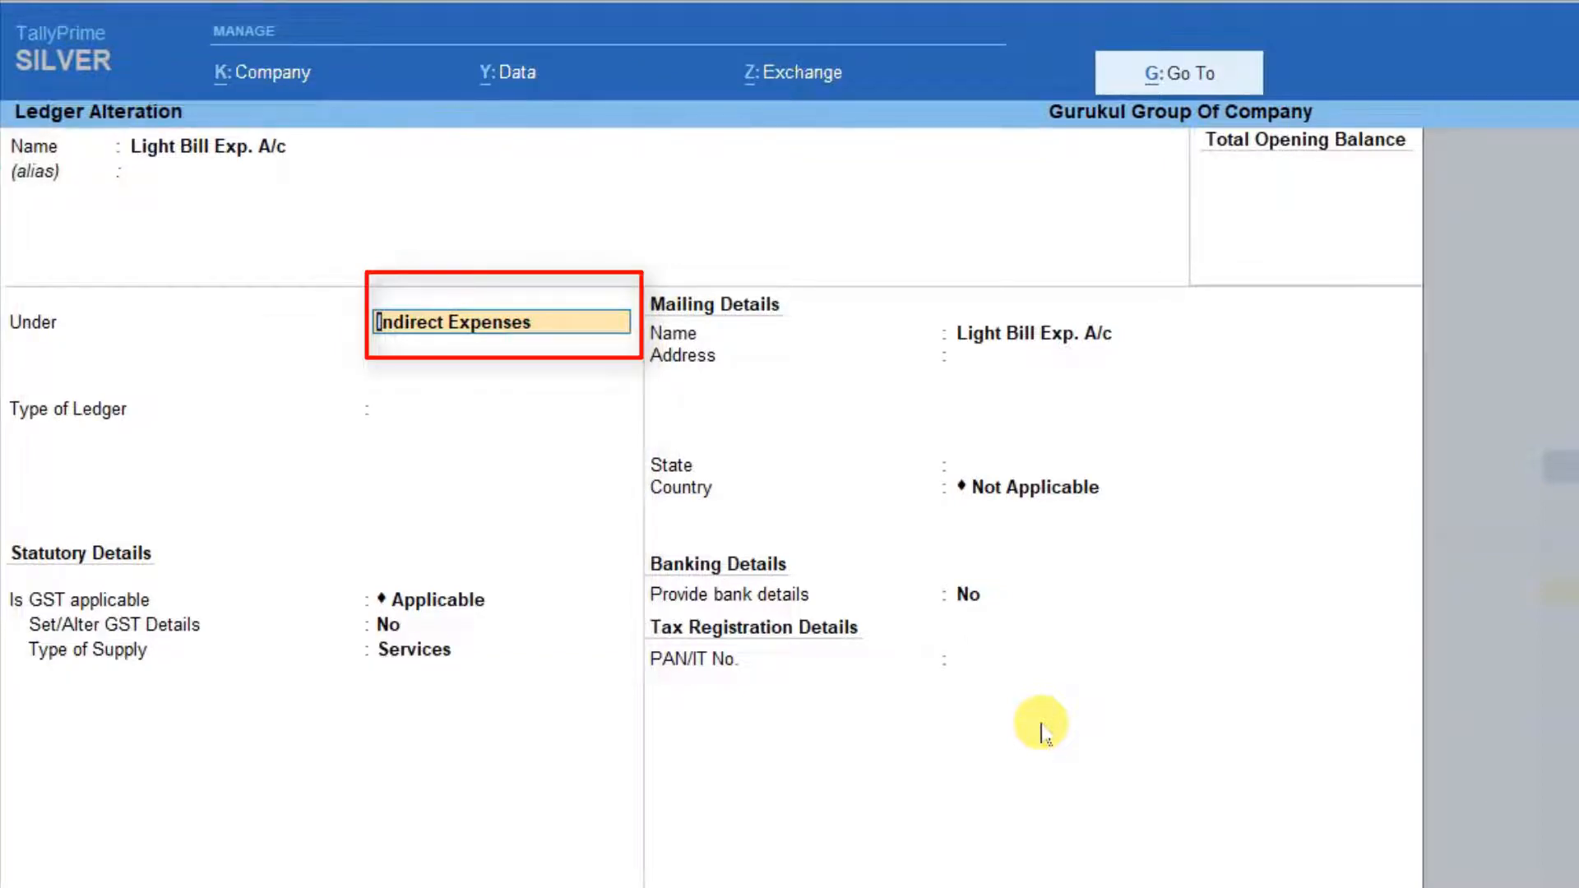
# Keep the Light Bill Exp. A/c ledger under Indirect Expenses with GST Applicable, and set Provide bank details to Yes.
pyautogui.press('Return')
pyautogui.press('Return')
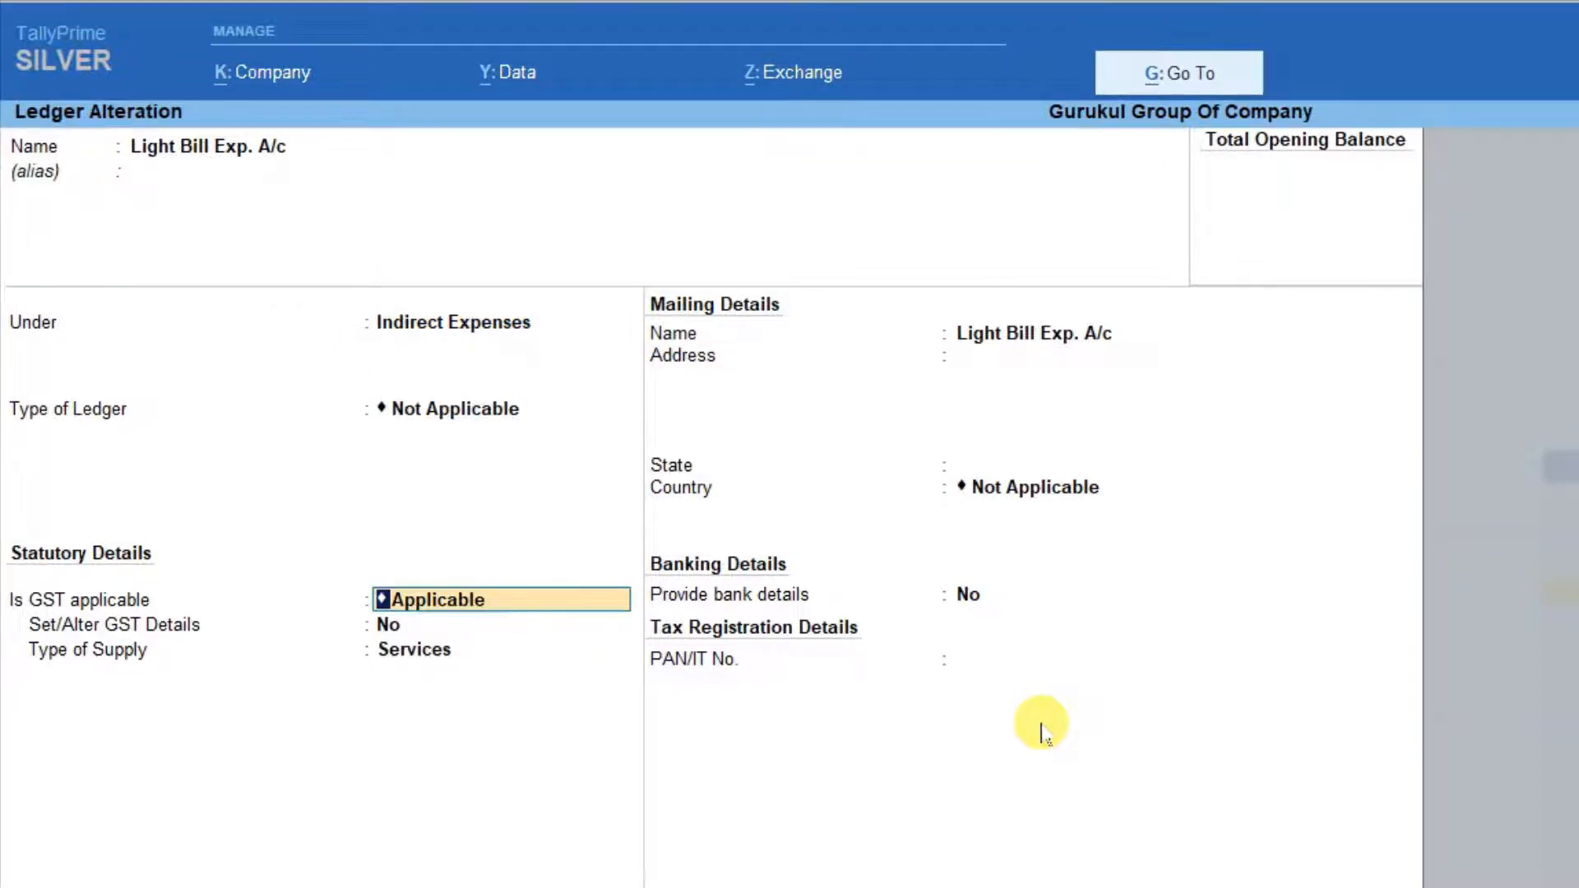
pyautogui.press('Return')
pyautogui.press('Return')
pyautogui.press('Return')
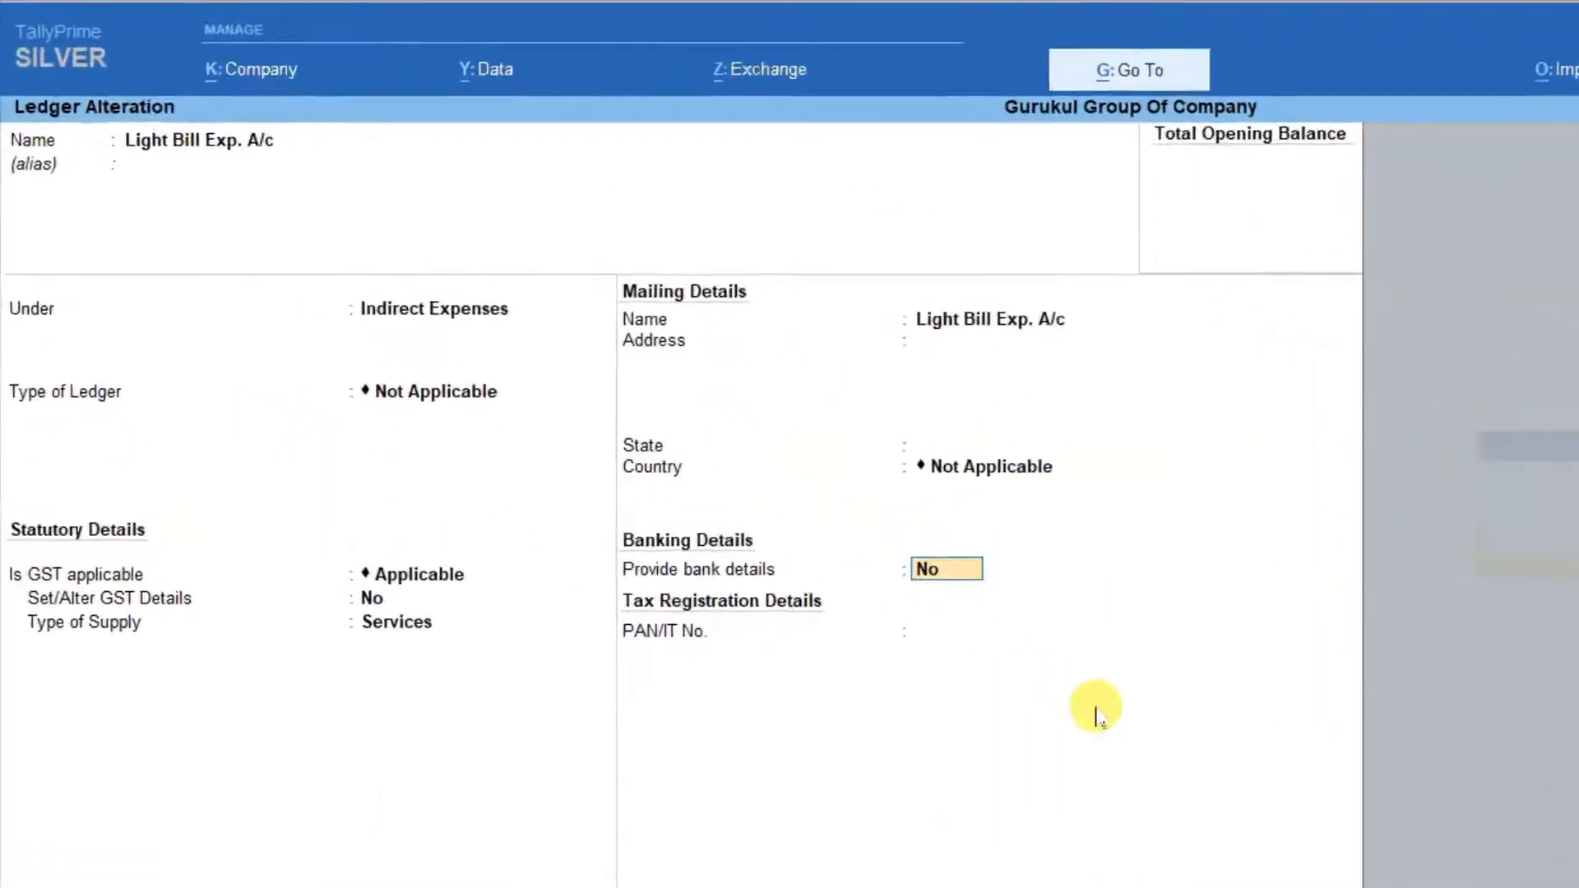
pyautogui.write('y')
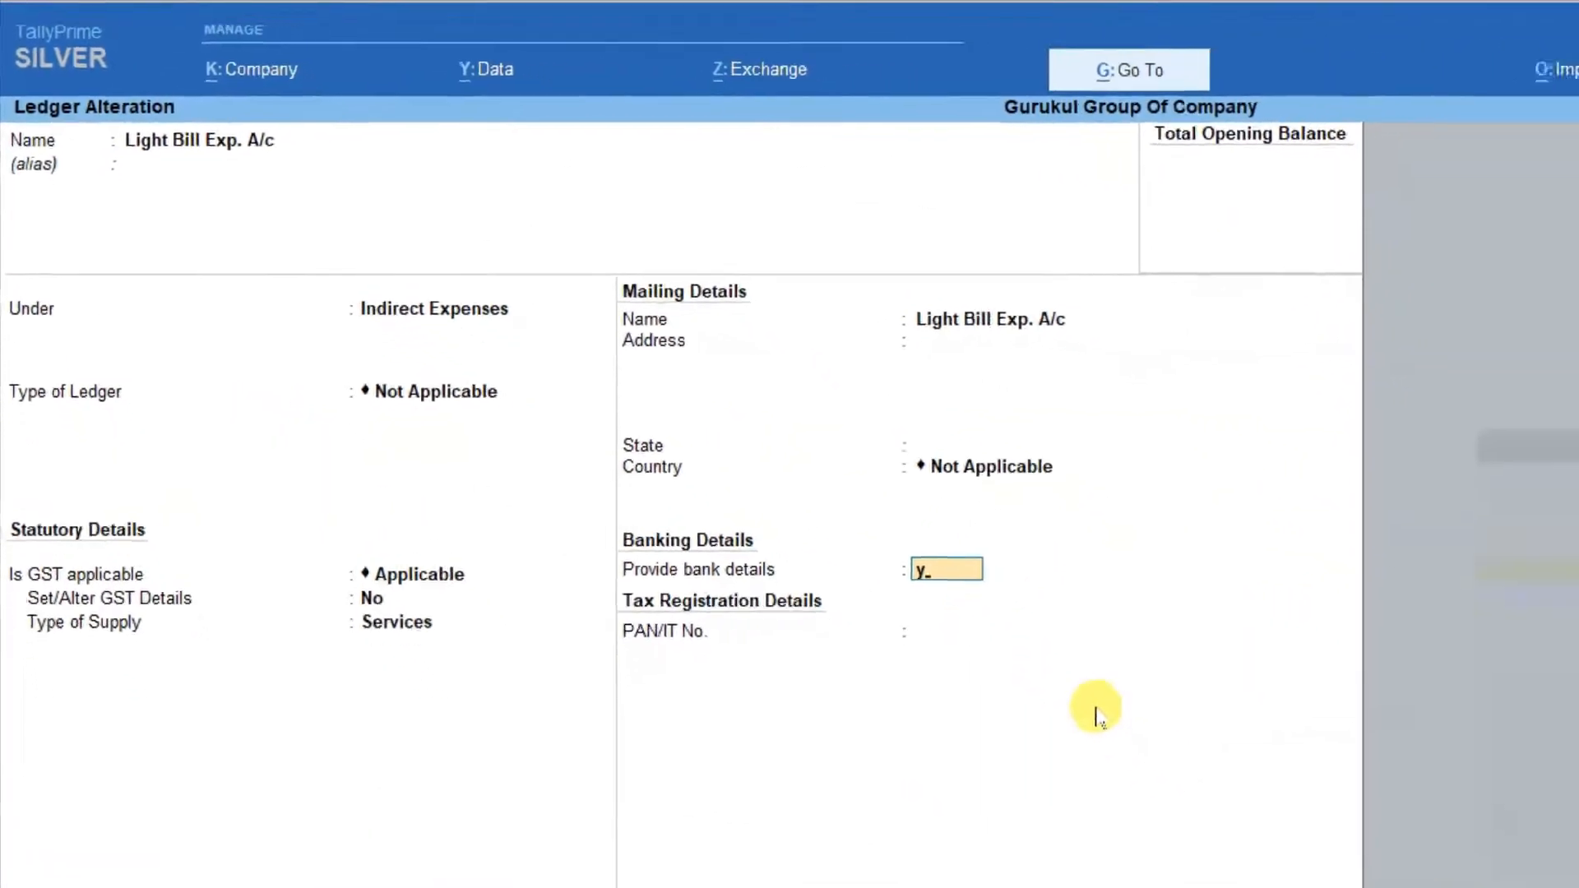
pyautogui.press('Return')
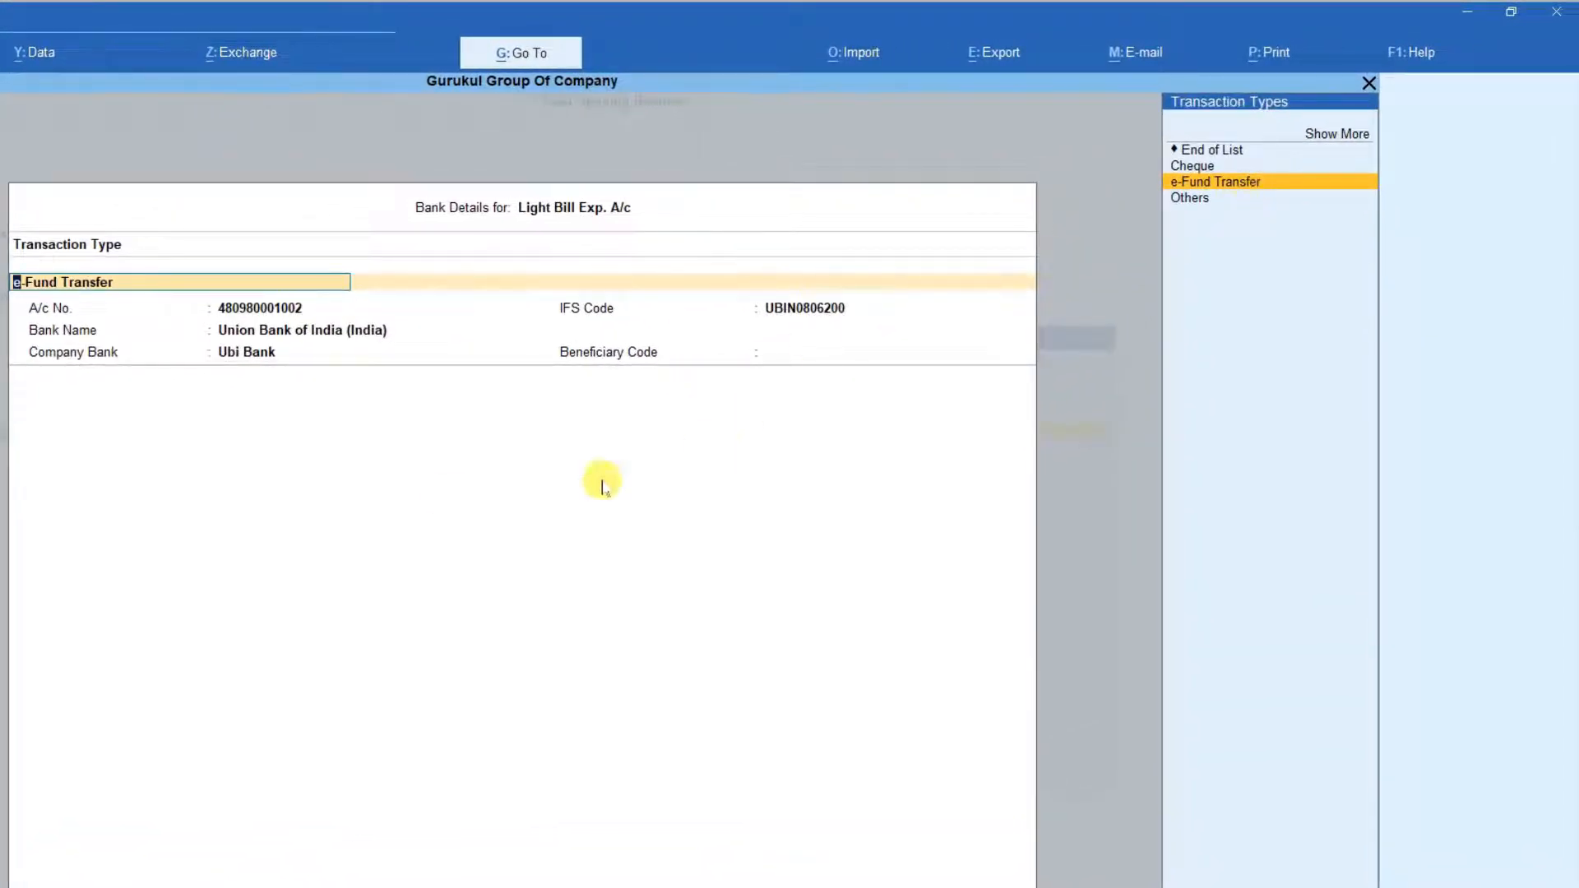
# Accept the e-Fund Transfer bank details with Ubi Bank as company bank and save the Light Bill Exp. A/c ledger.
pyautogui.press('Return')
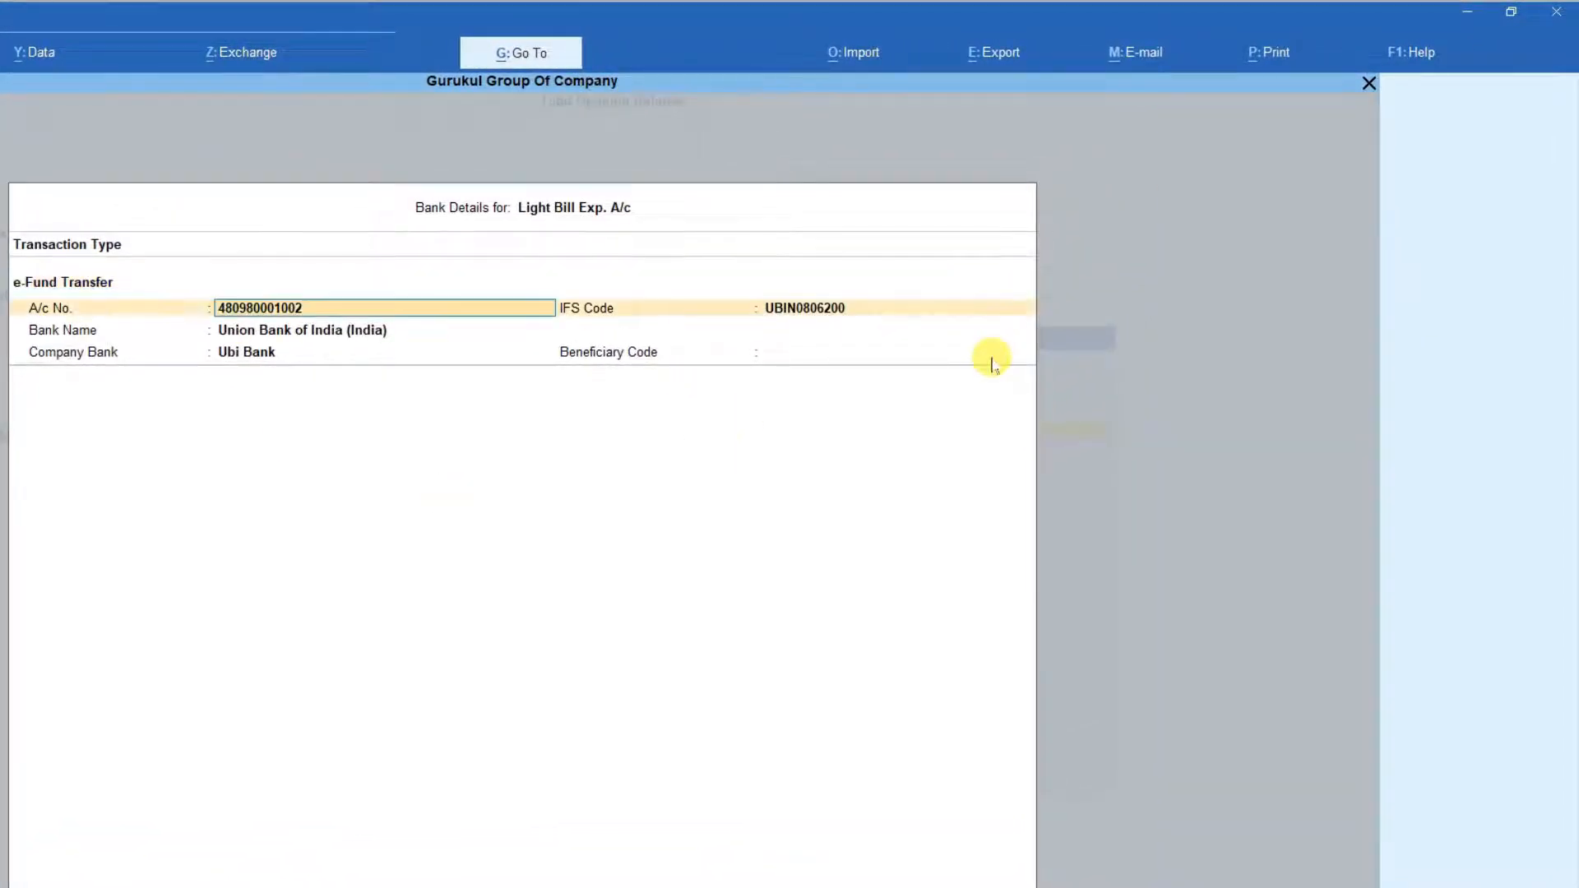
pyautogui.press('Return')
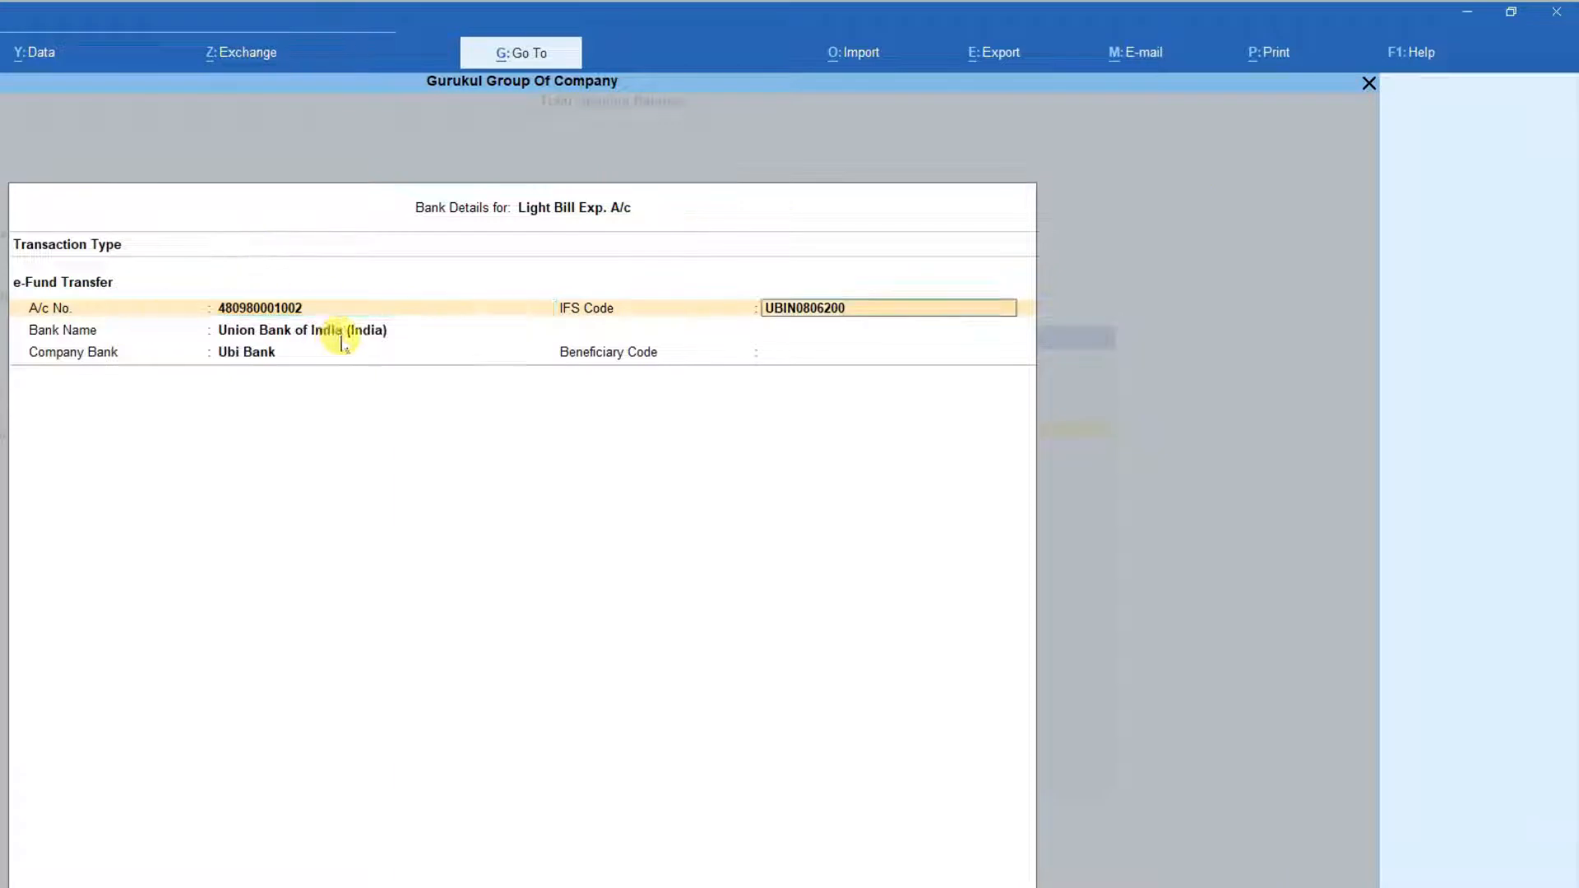
pyautogui.press('Return')
pyautogui.press('Return')
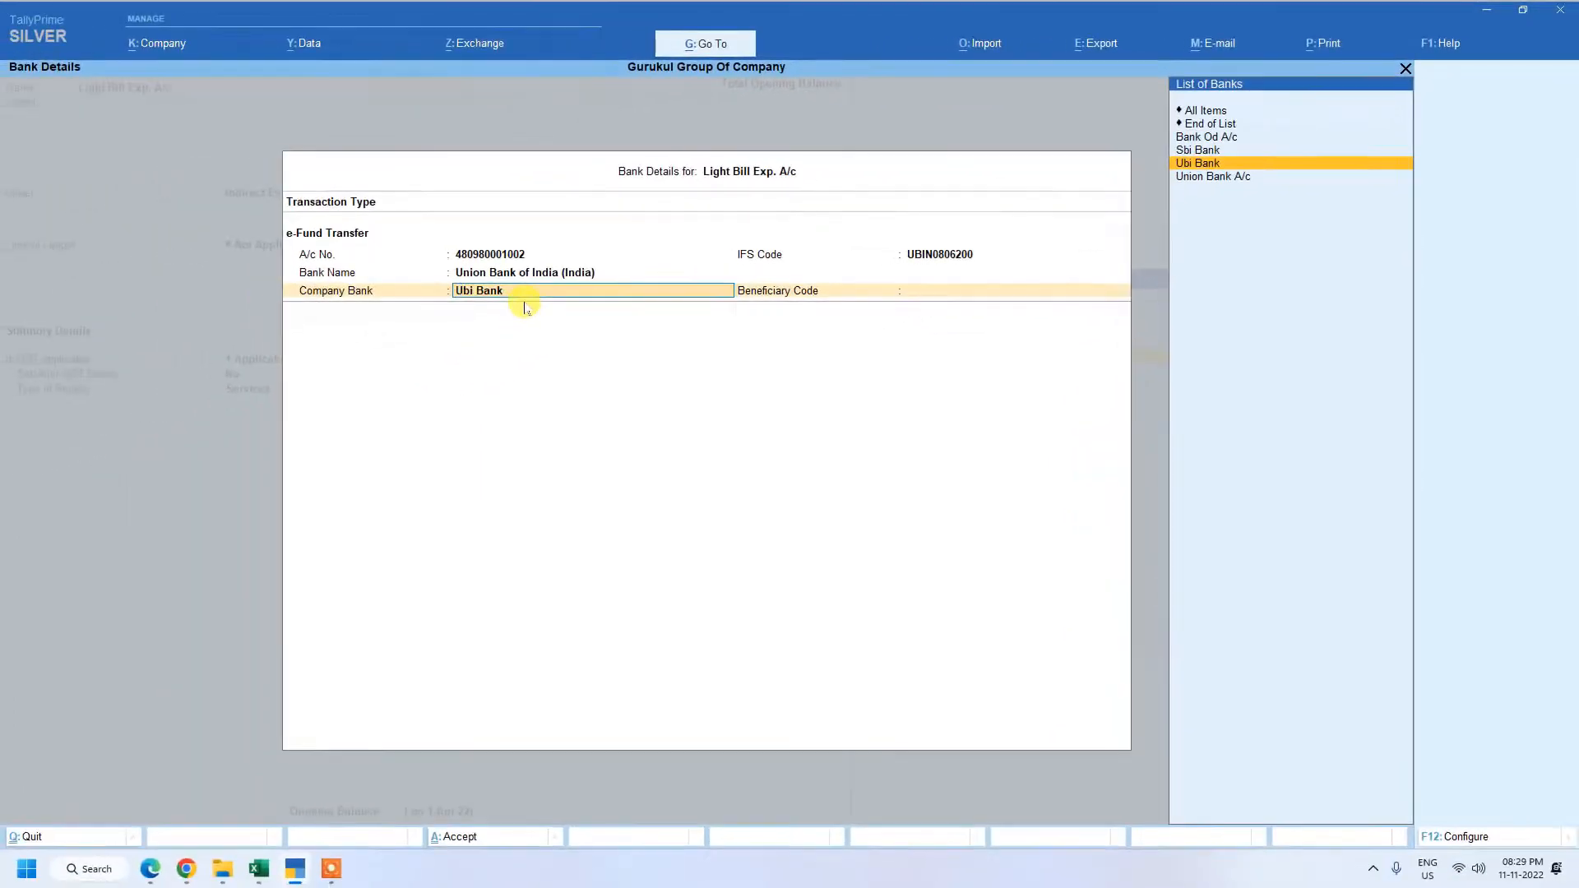
pyautogui.press('Return')
pyautogui.press('Return')
pyautogui.press('Return')
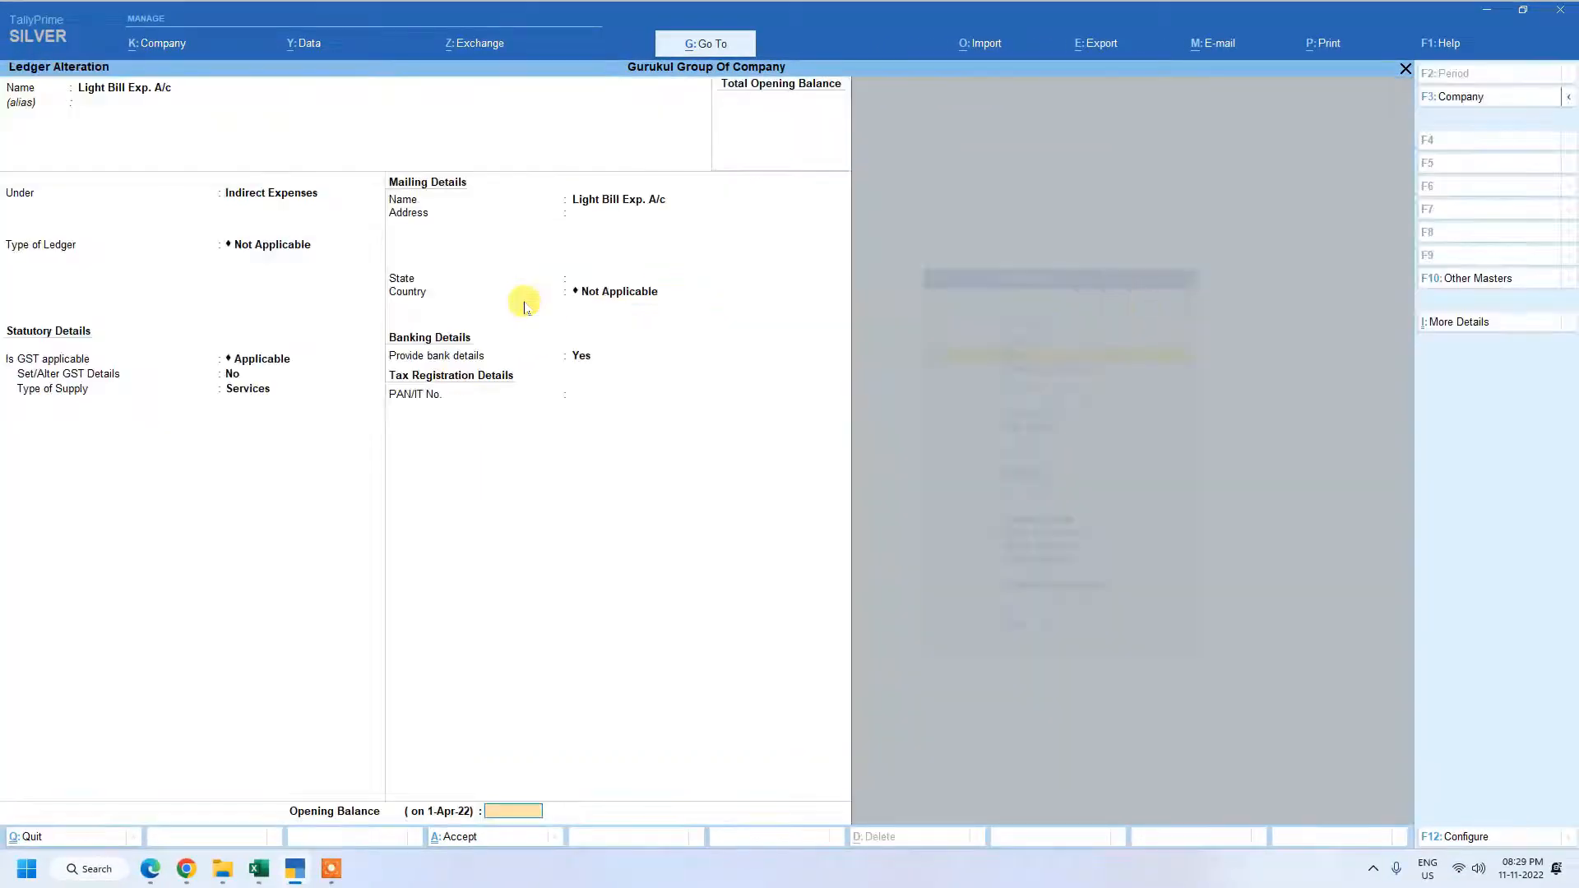
pyautogui.press('Return')
pyautogui.press('Return')
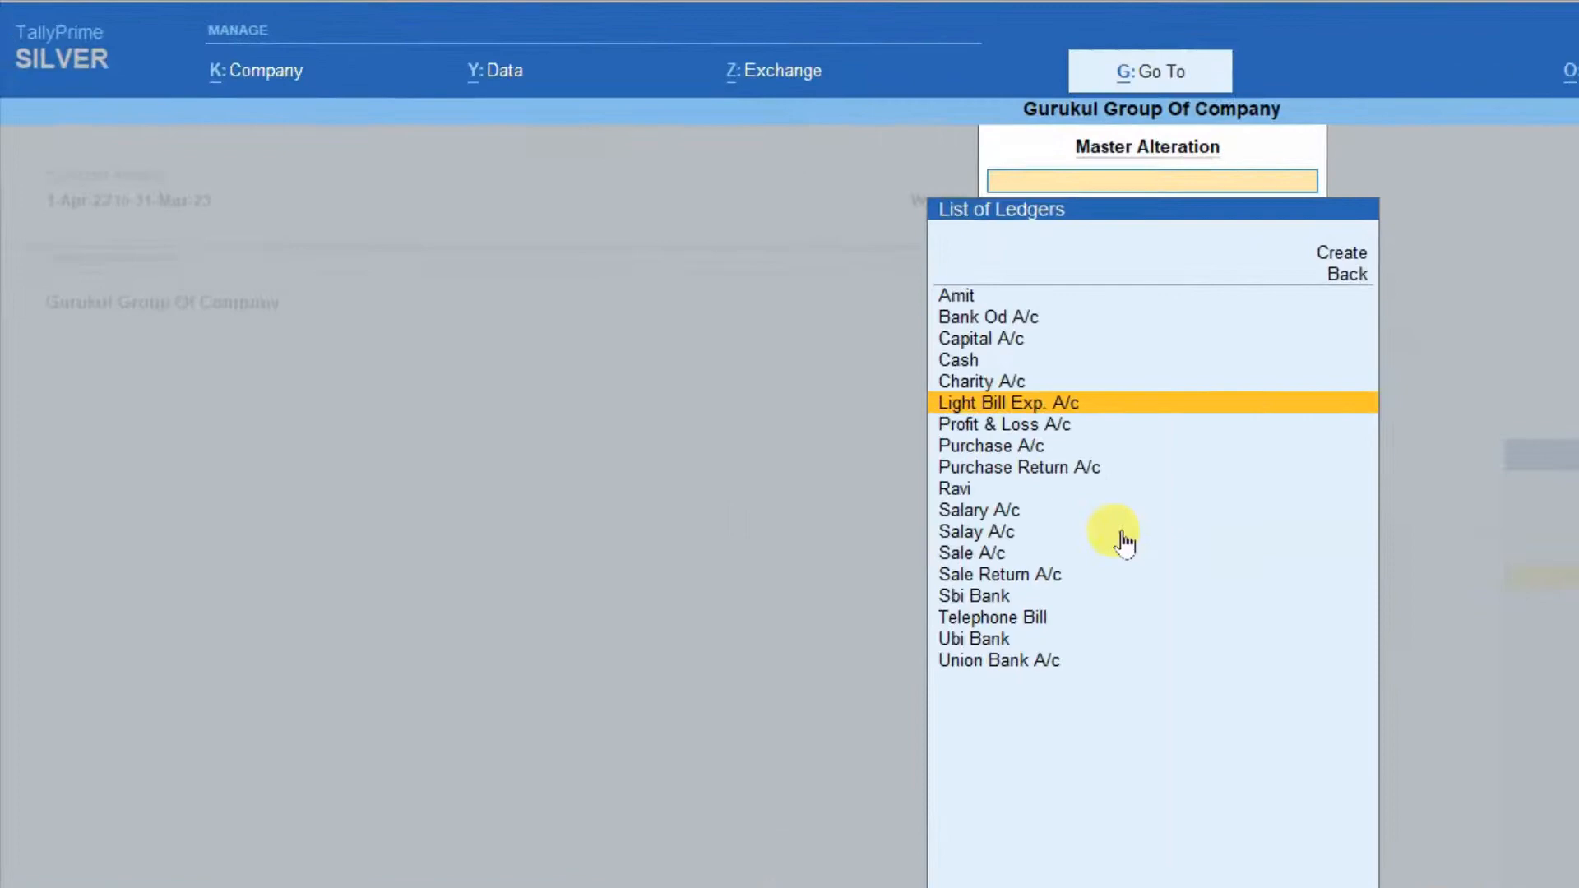
# Open the Telephone Bill ledger for alteration and go through its group, ledger type and GST settings.
pyautogui.write('T')
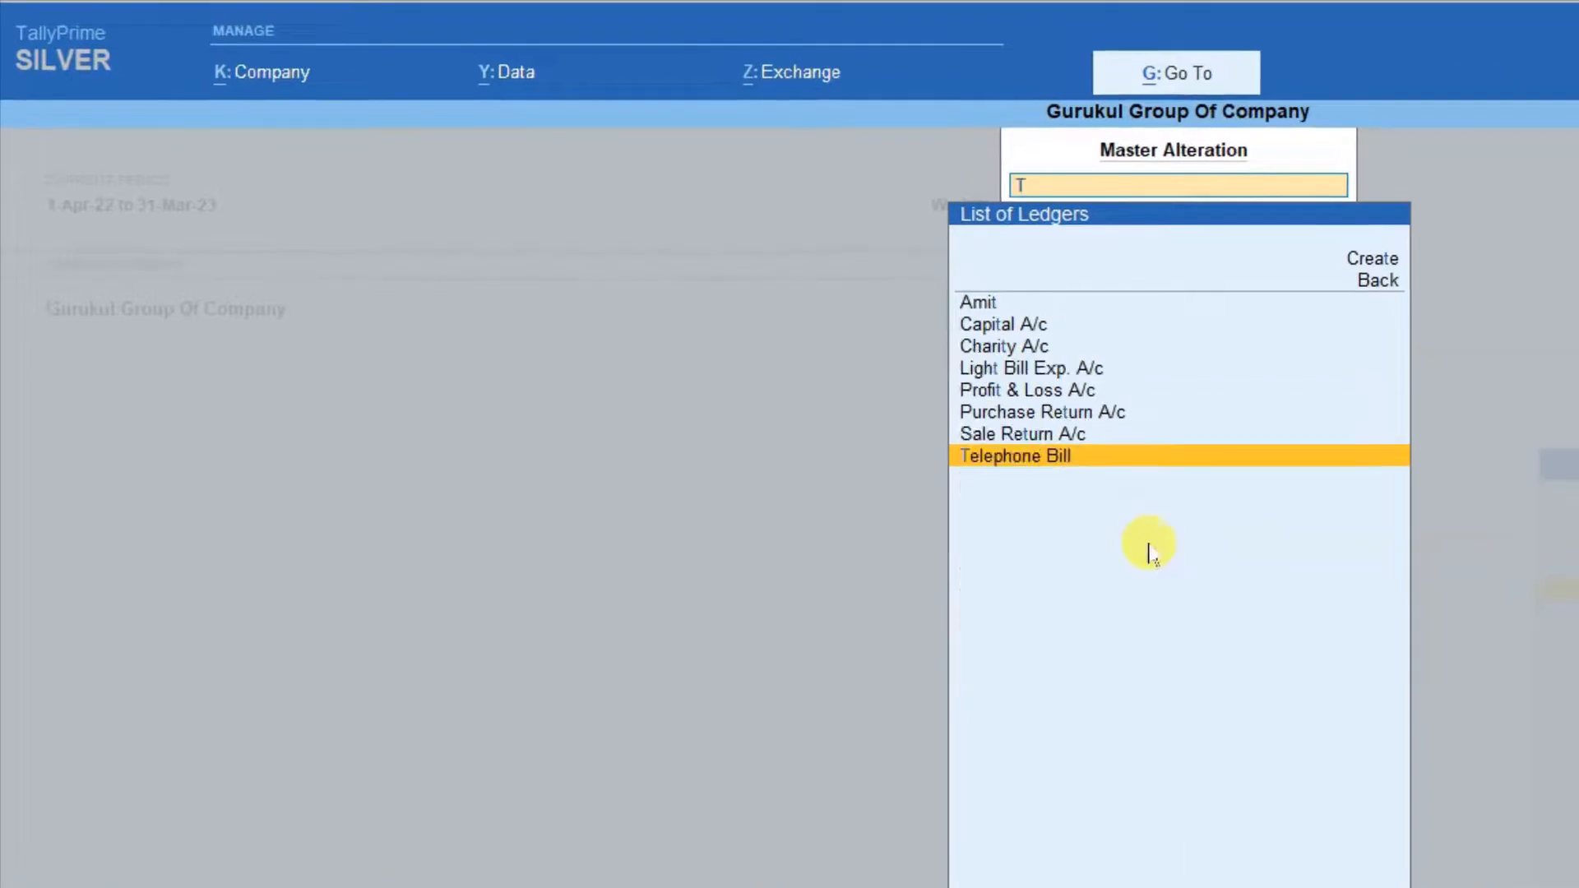
pyautogui.press('Return')
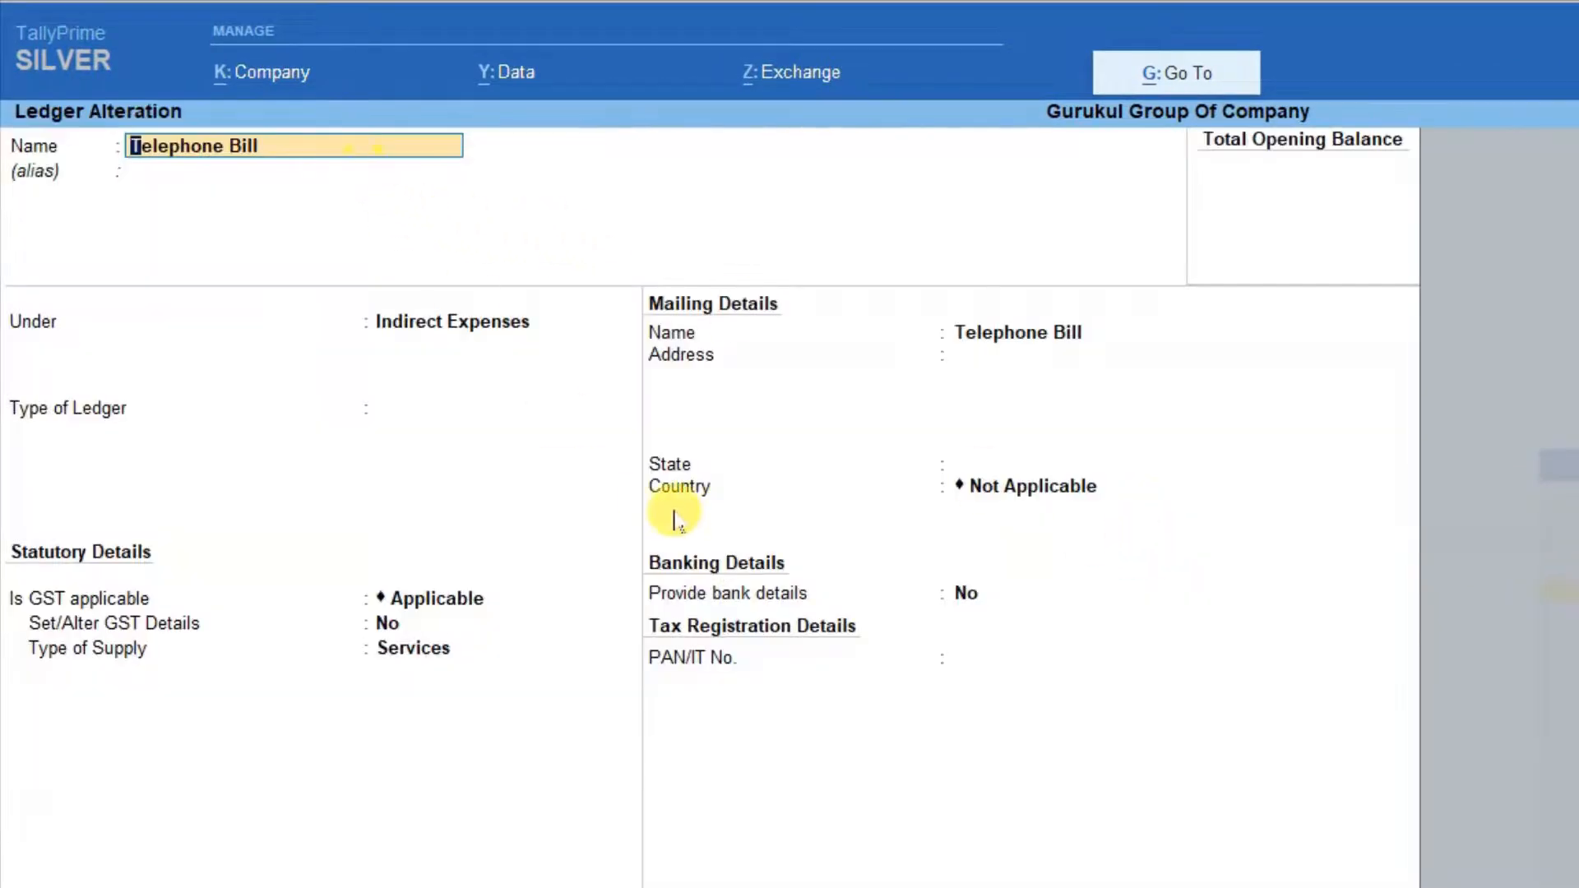
pyautogui.press('Return')
pyautogui.press('Return')
pyautogui.press('Return')
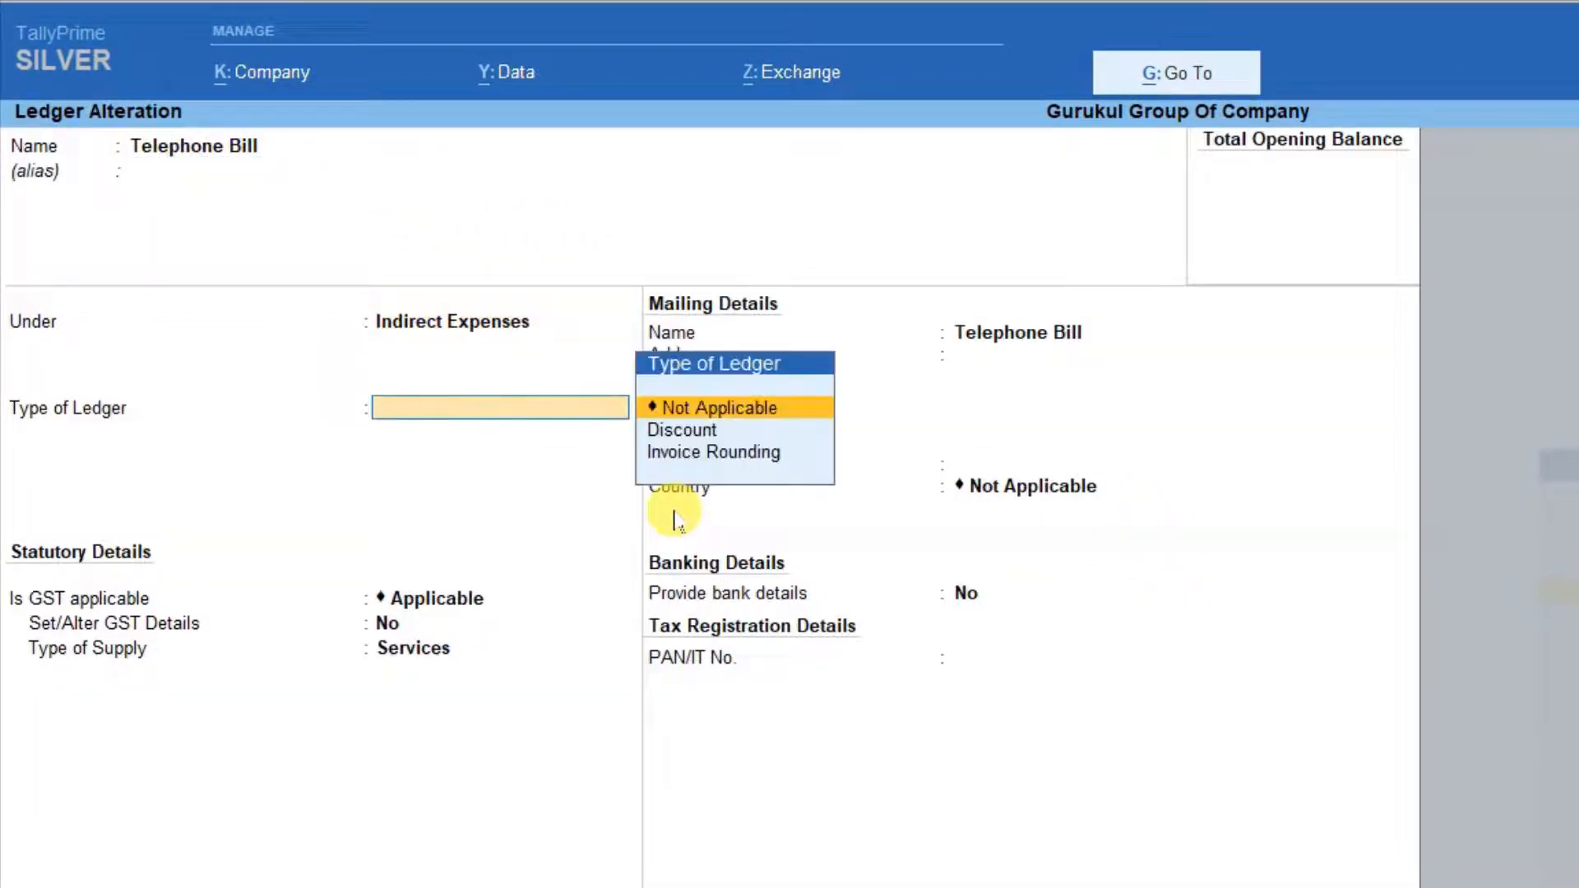
pyautogui.press('Return')
pyautogui.press('Return')
# View the bank details of the Telephone Bill ledger and return to the Gateway of Tally without saving.
pyautogui.press('Return')
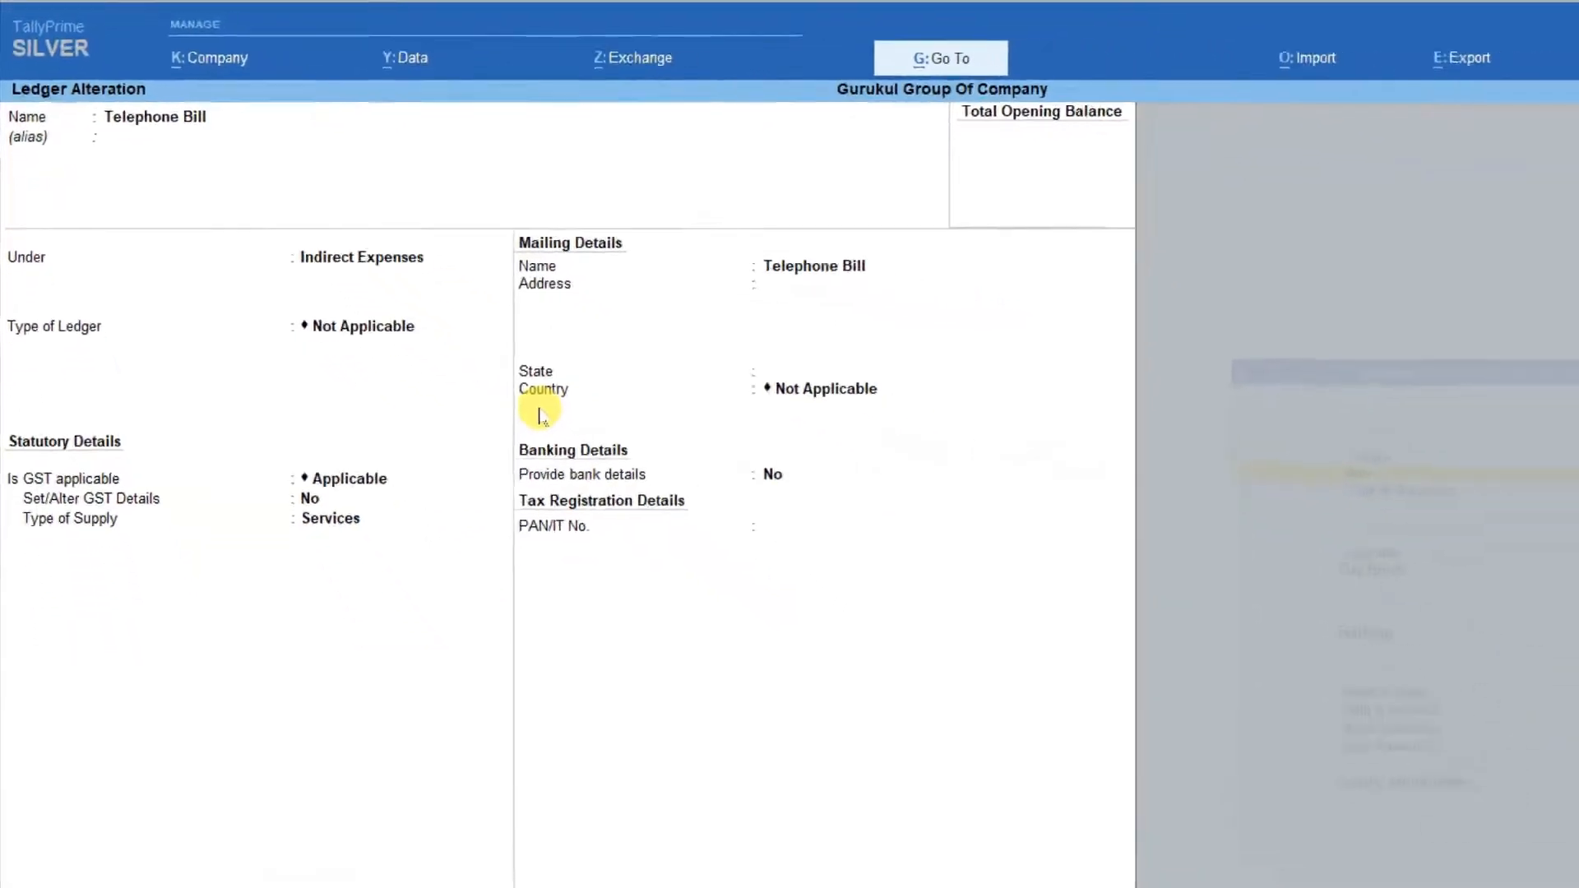
pyautogui.write('y')
pyautogui.press('Return')
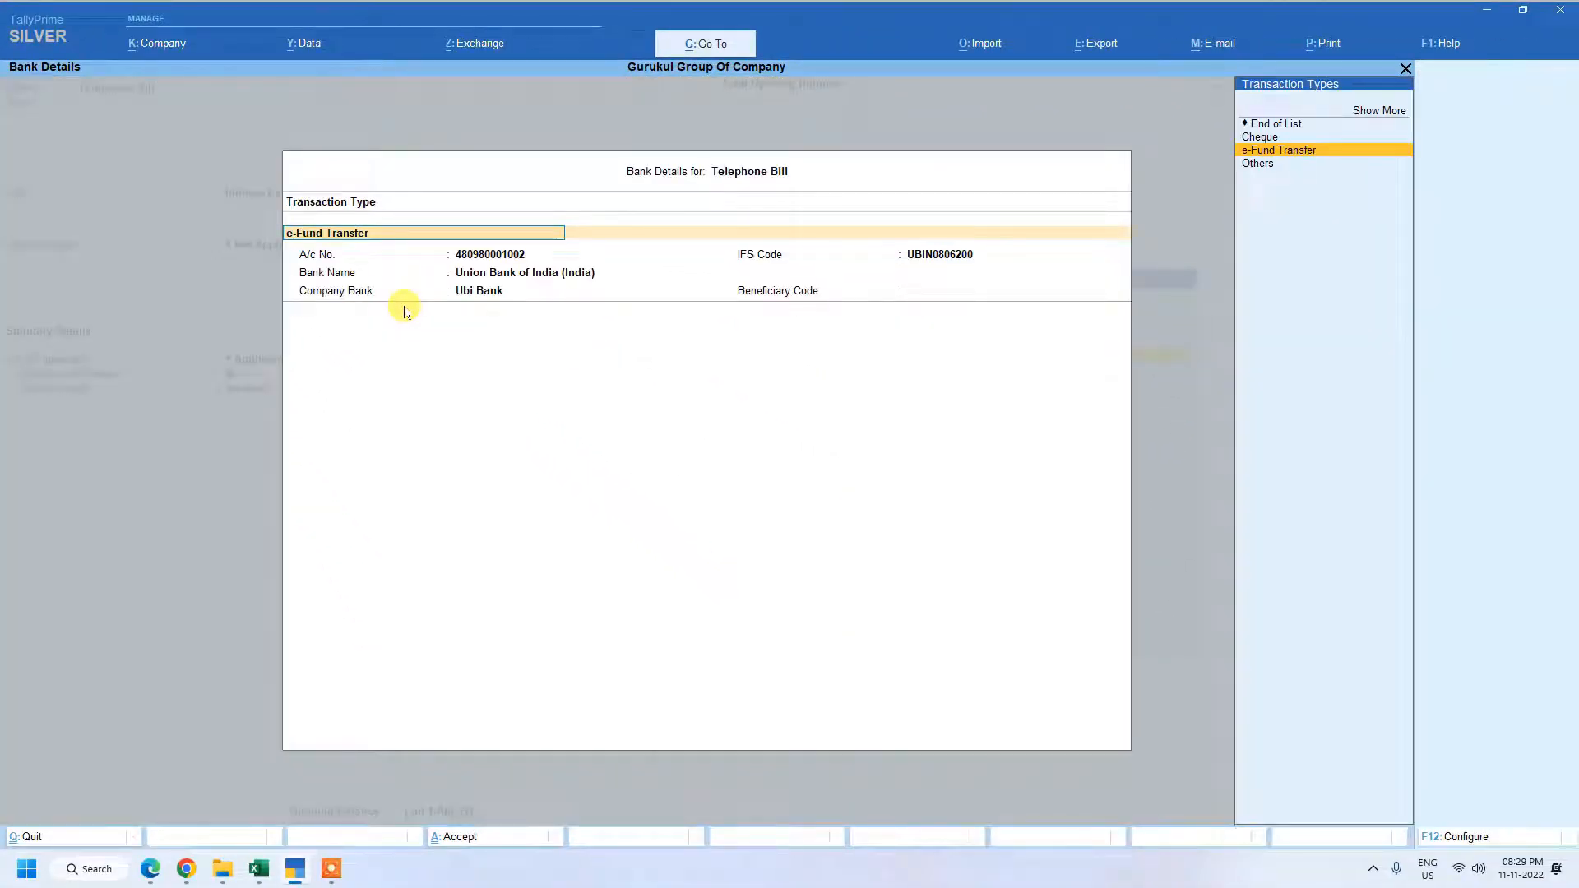
pyautogui.press('Escape')
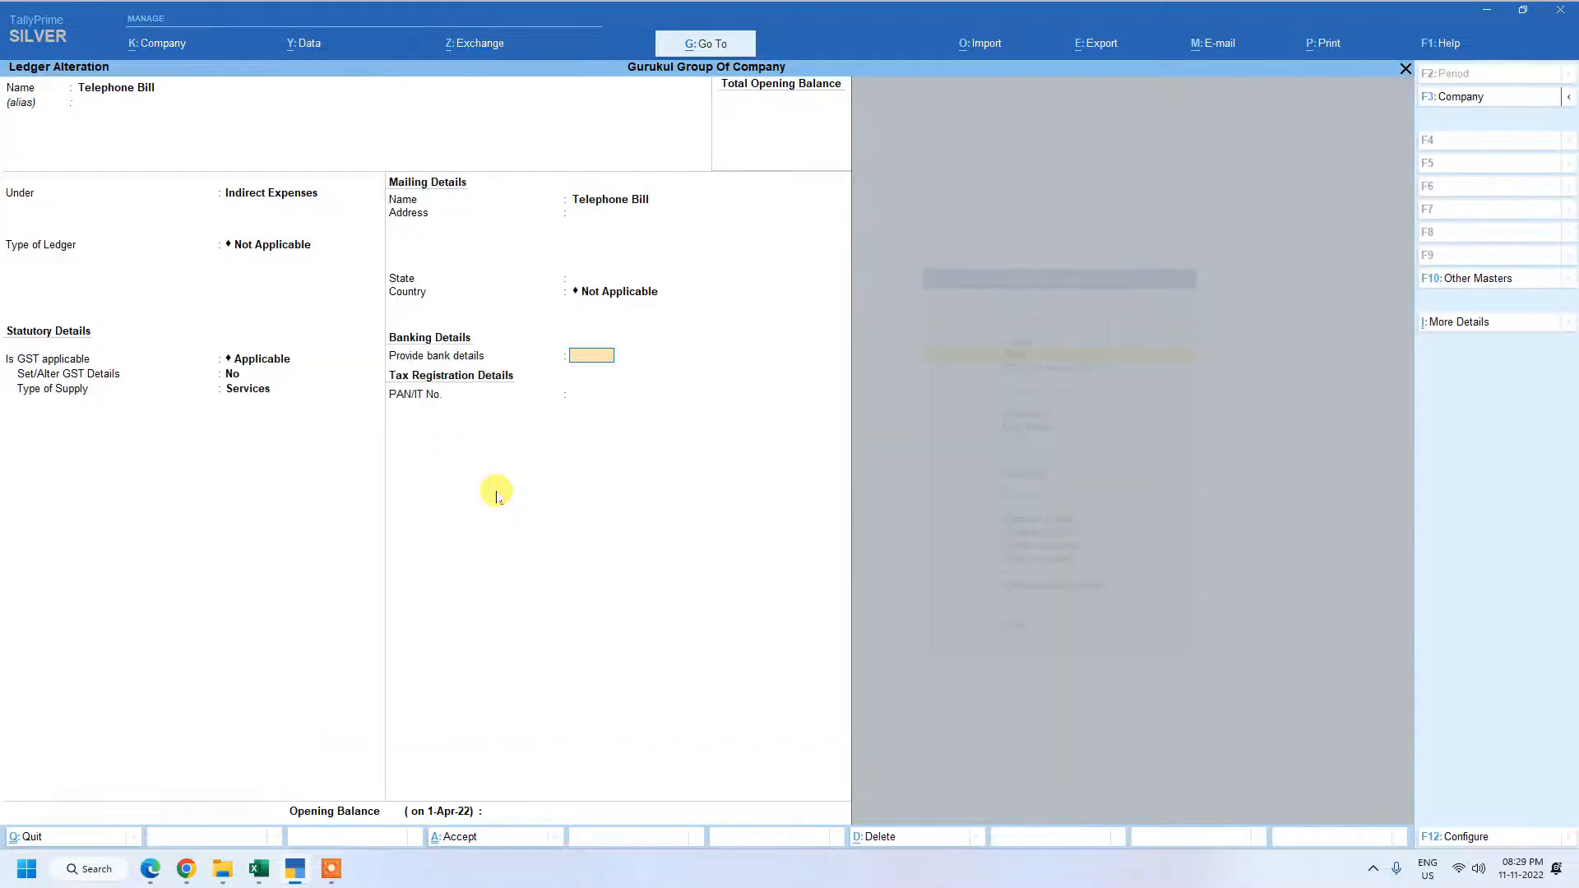
pyautogui.press('Escape')
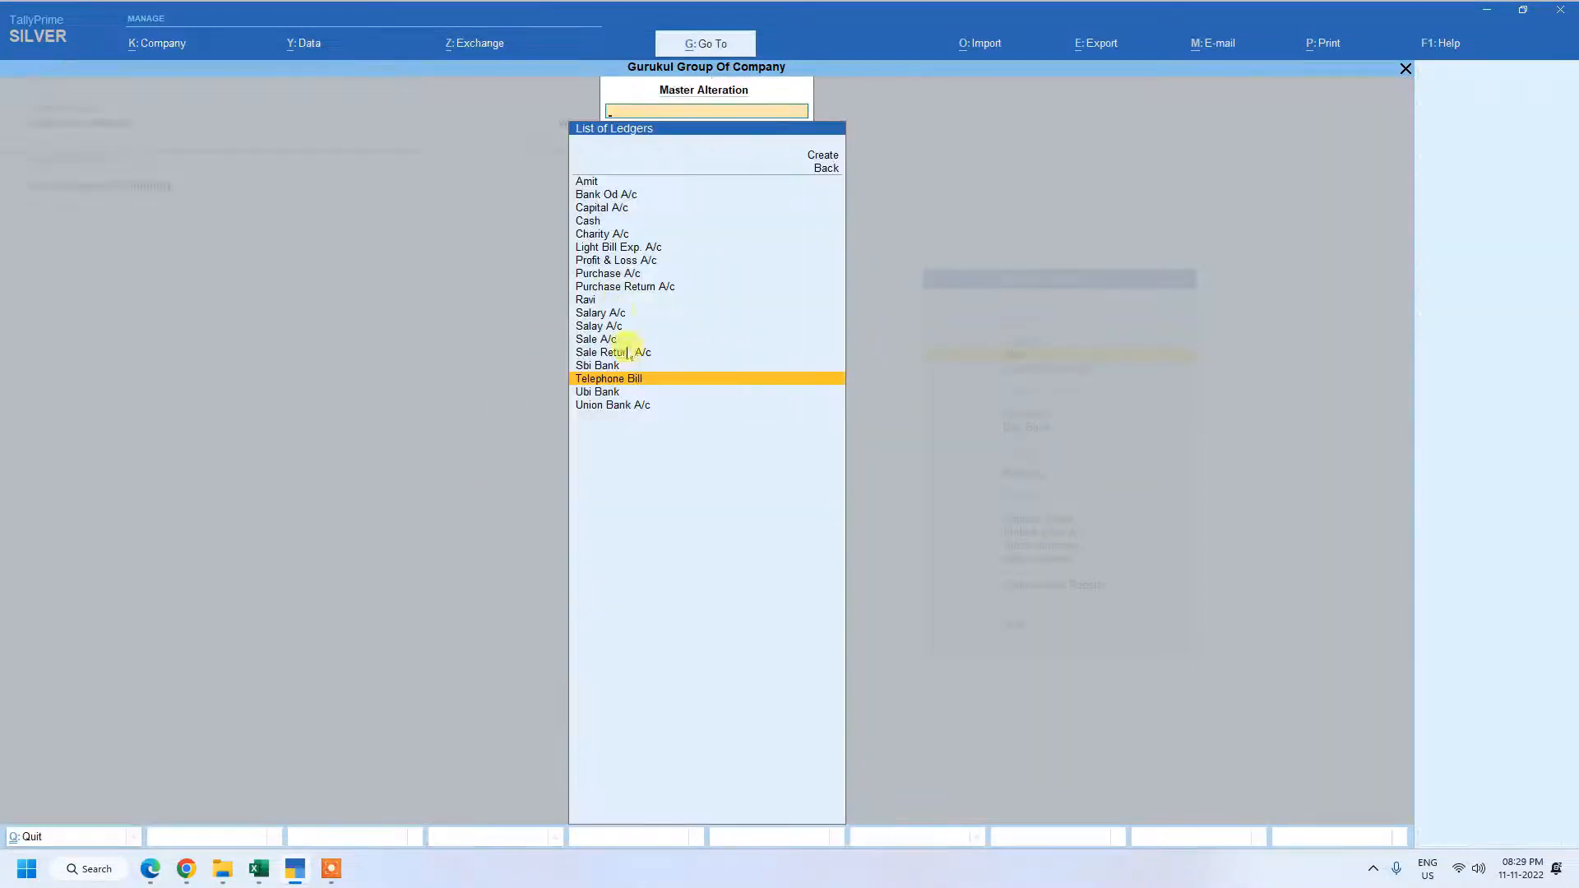
pyautogui.press('Escape')
pyautogui.press('Escape')
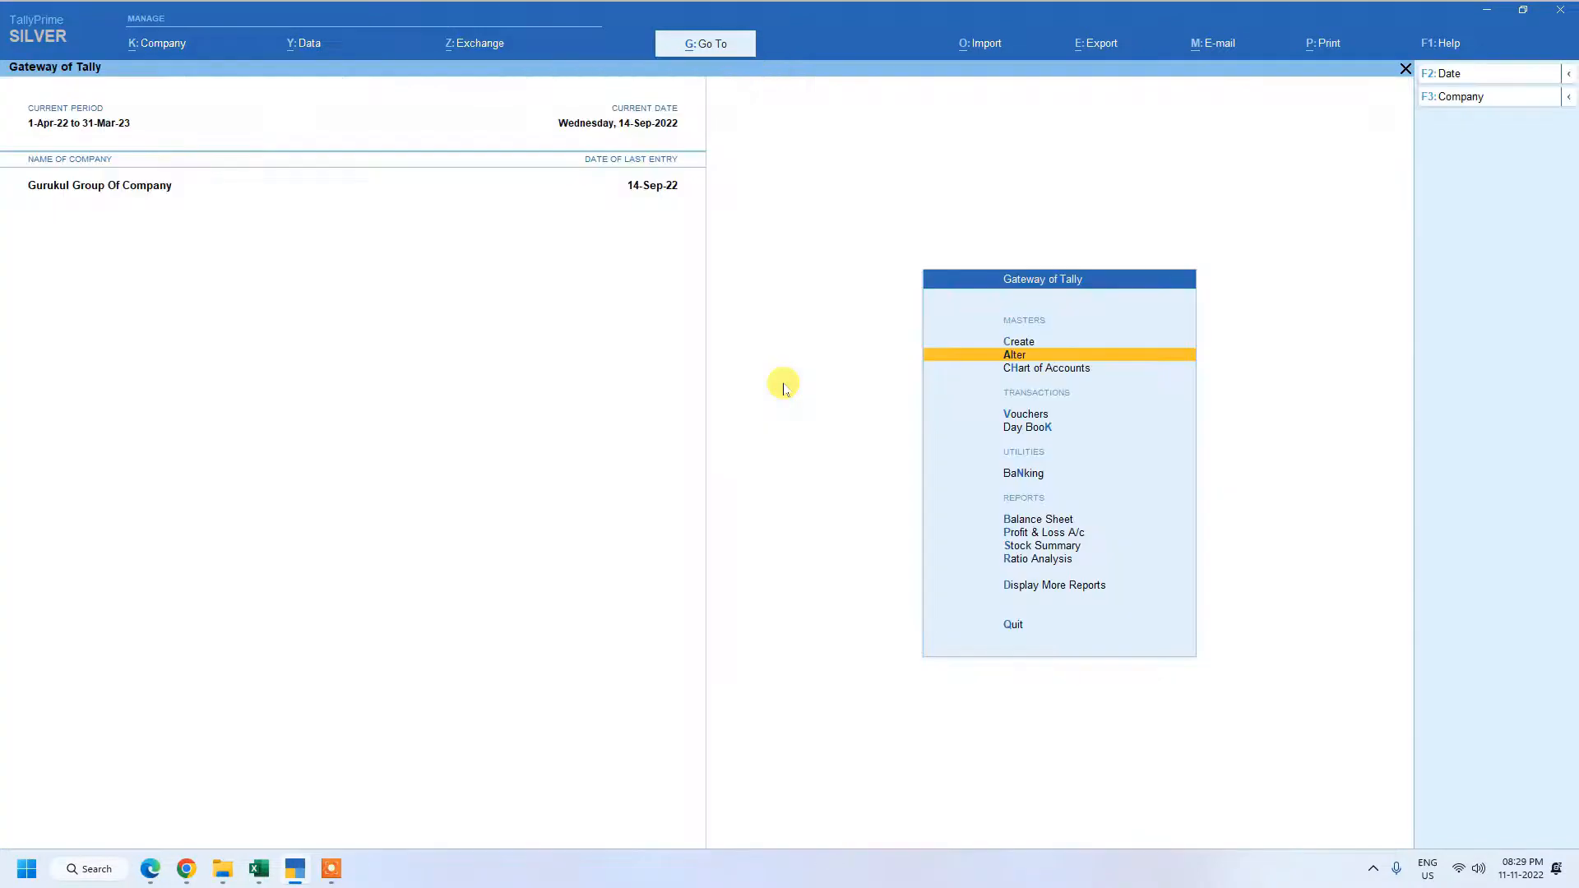
# Start a Payment voucher and debit Telephone Bill with 500.00.
pyautogui.press('Up')
pyautogui.press('Down')
pyautogui.press('Down')
pyautogui.press('Down')
pyautogui.press('Down')
pyautogui.press('Down')
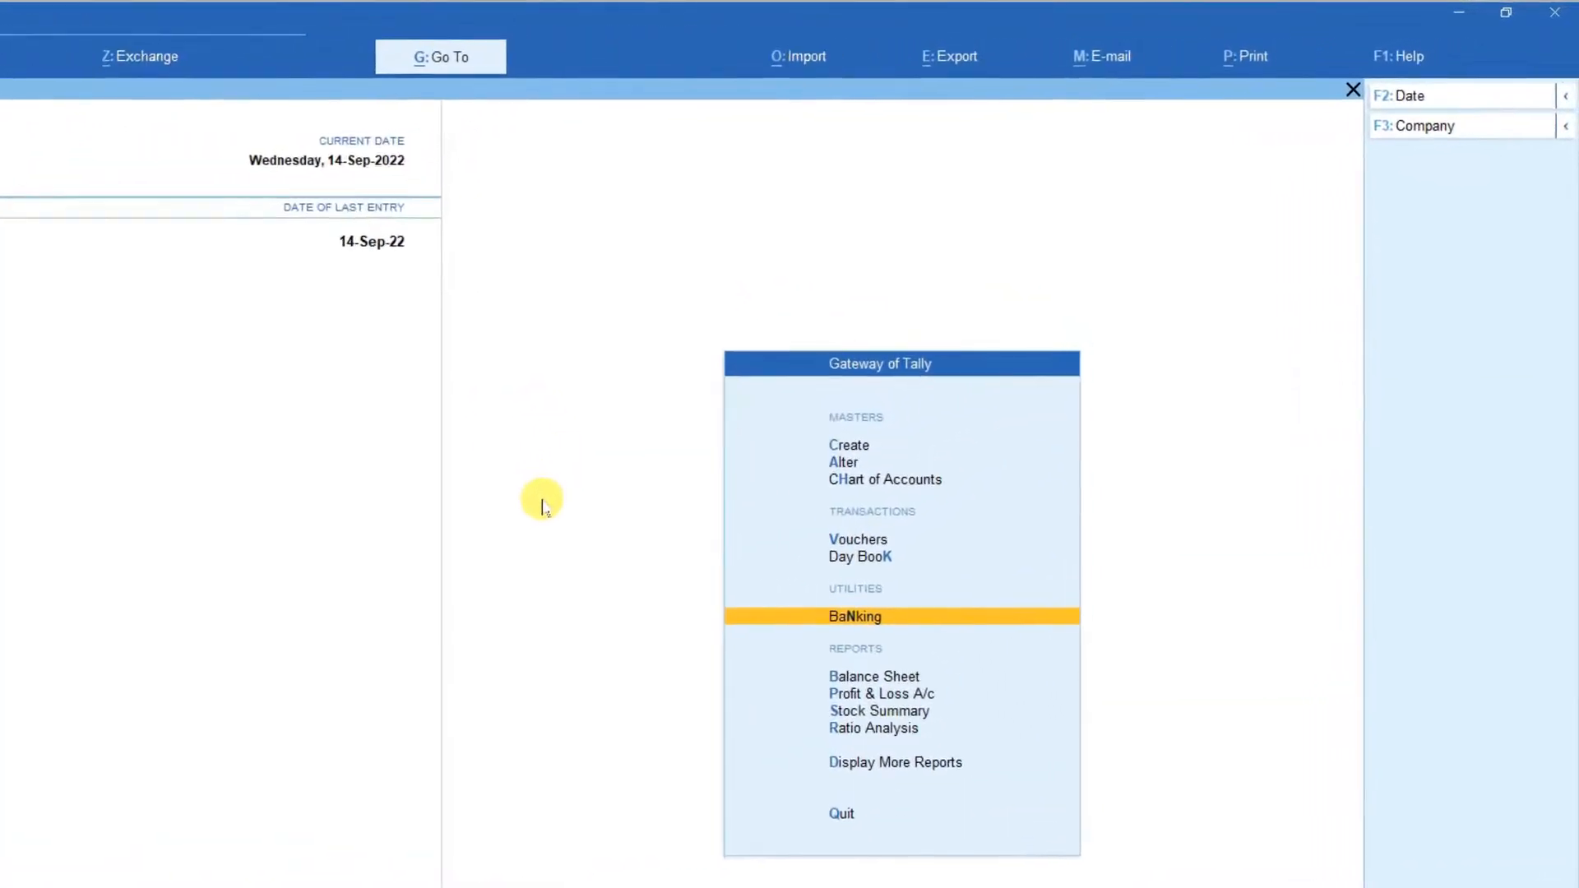
pyautogui.press('v')
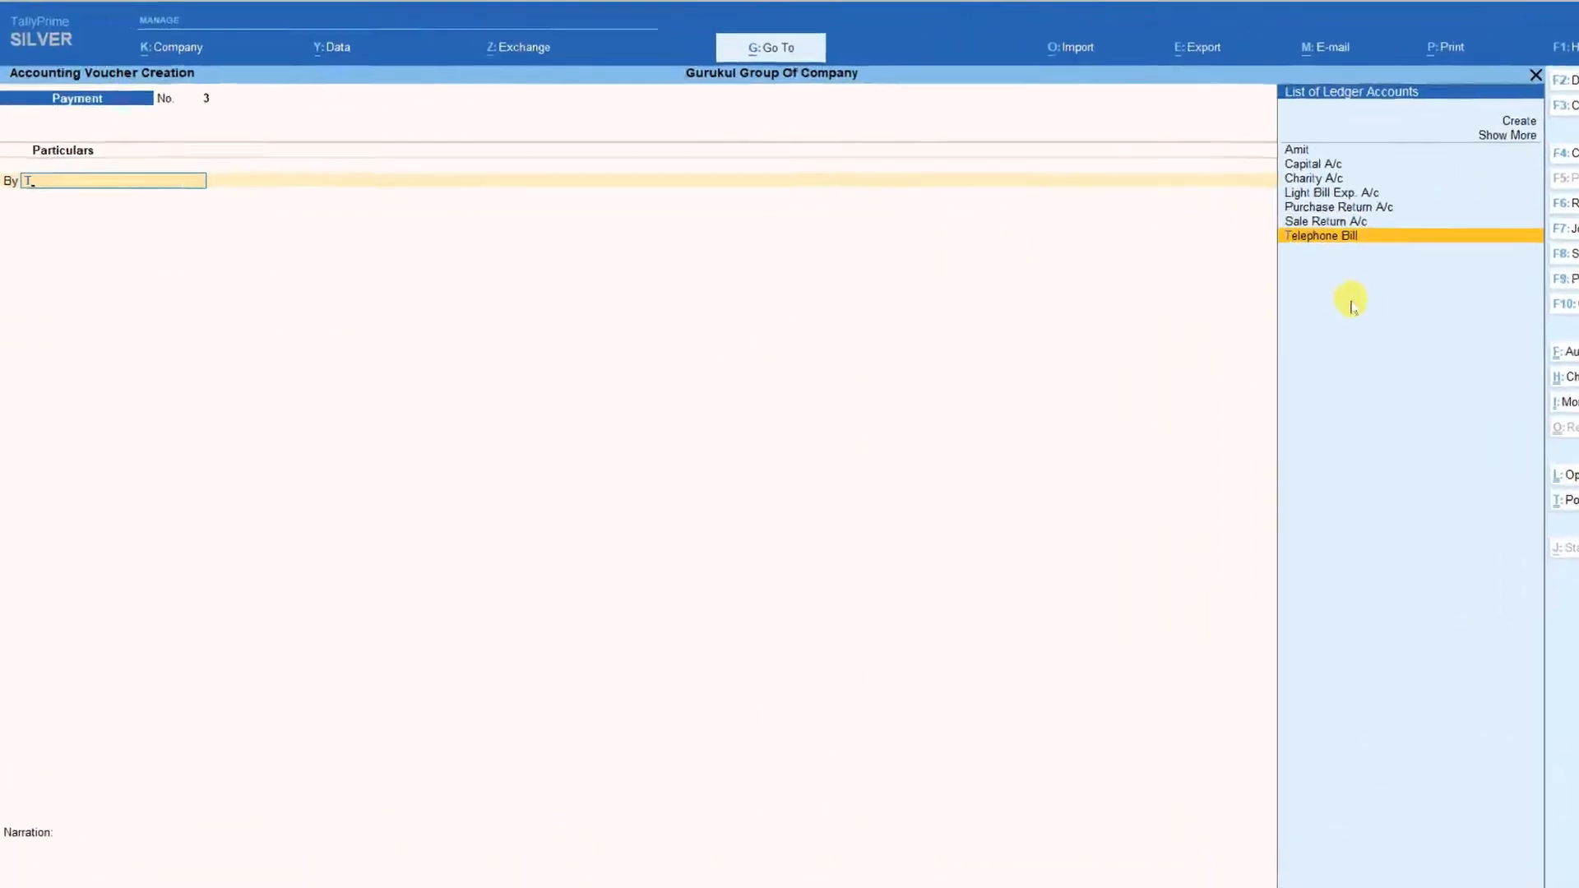
pyautogui.press('Return')
pyautogui.write('500')
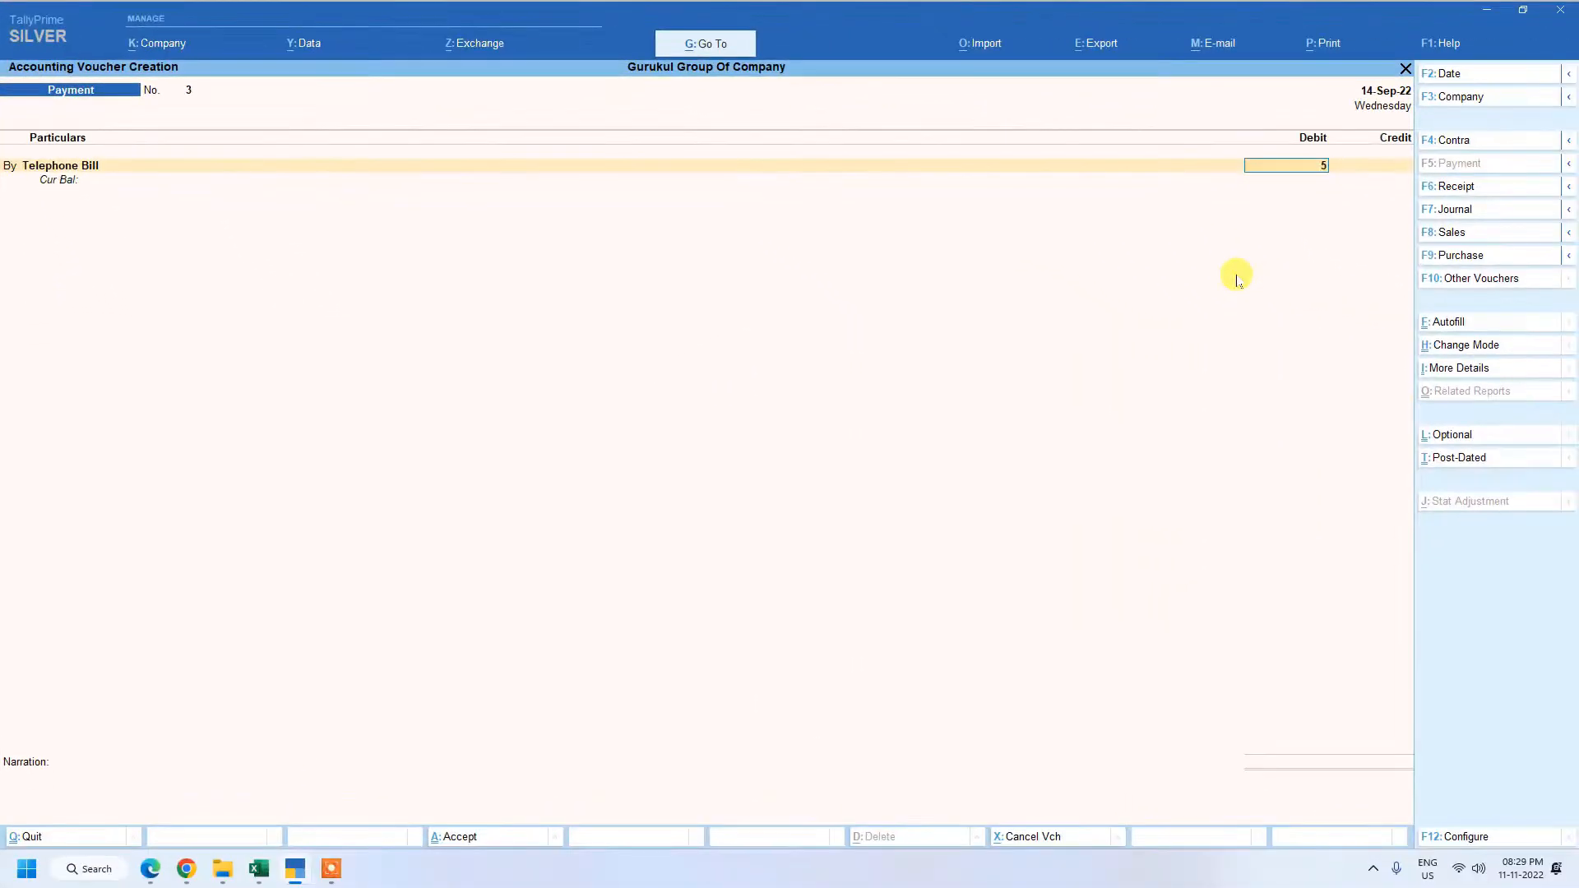
pyautogui.press('Return')
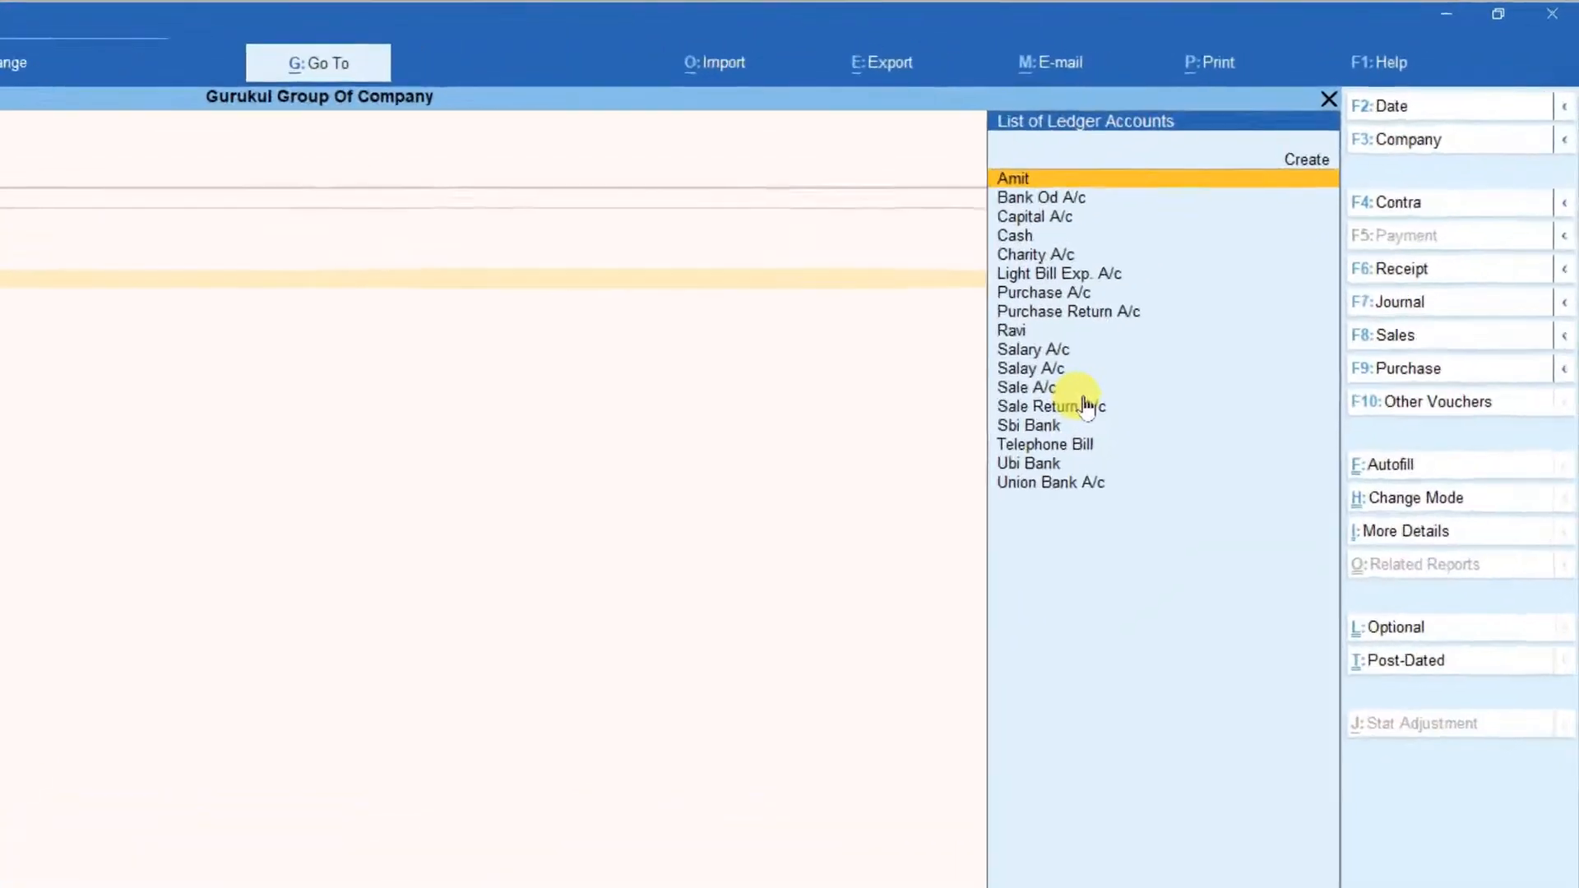
# Credit Ubi Bank with 500.00 as the account paying the telephone bill.
pyautogui.press('Down')
pyautogui.press('Down')
pyautogui.press('Down')
pyautogui.press('Down')
pyautogui.press('Down')
pyautogui.press('Down')
pyautogui.press('Down')
pyautogui.press('Down')
pyautogui.press('Down')
pyautogui.press('Down')
pyautogui.press('Down')
pyautogui.press('Down')
pyautogui.press('Down')
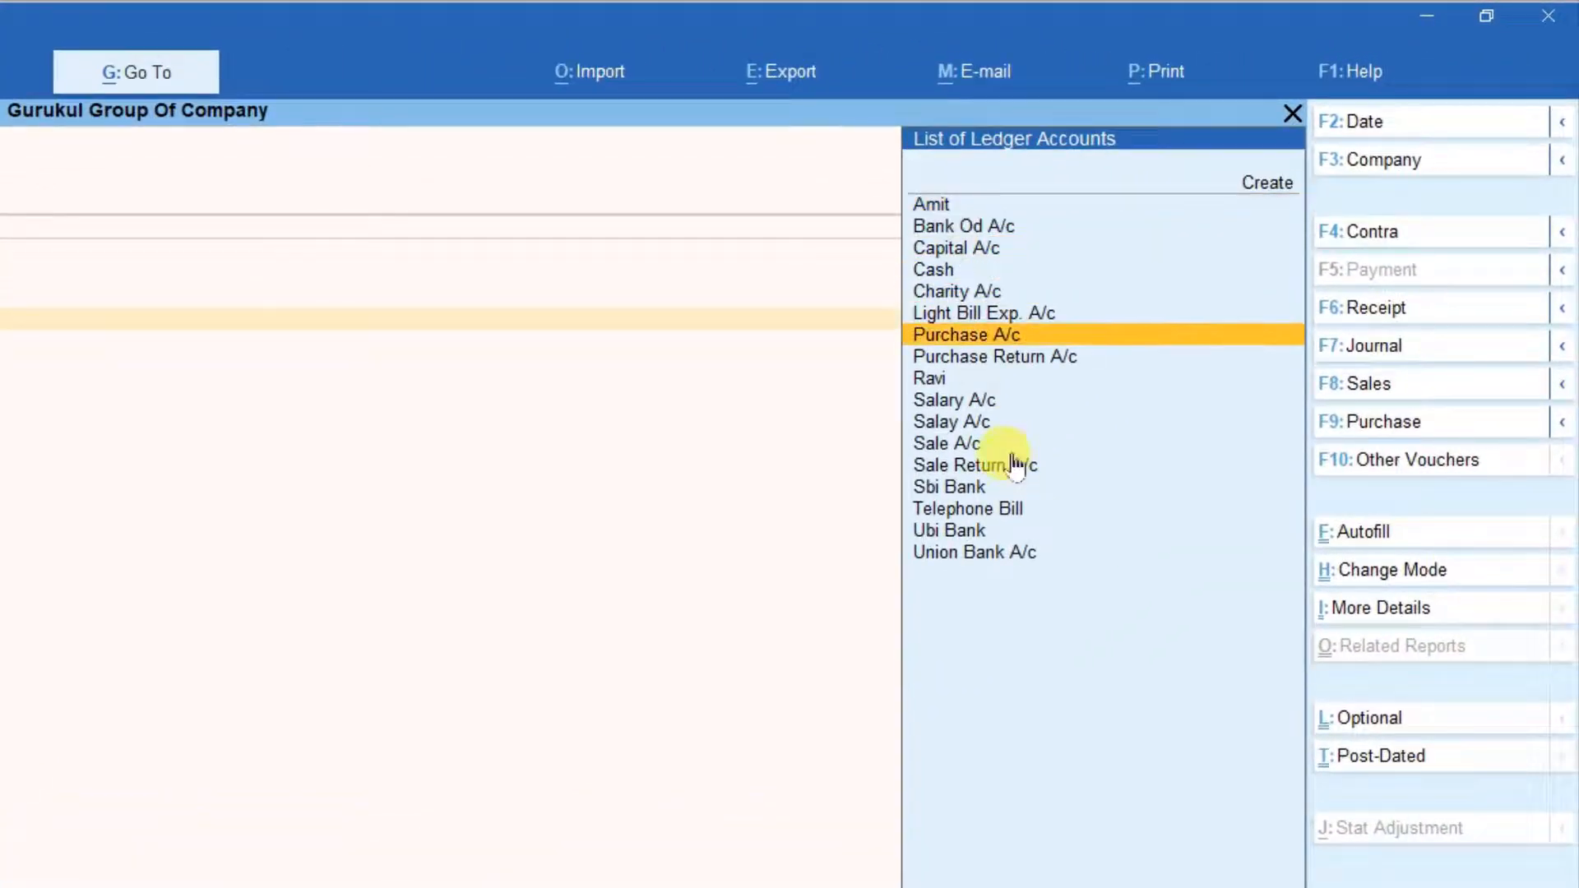
pyautogui.press('Down')
pyautogui.press('Down')
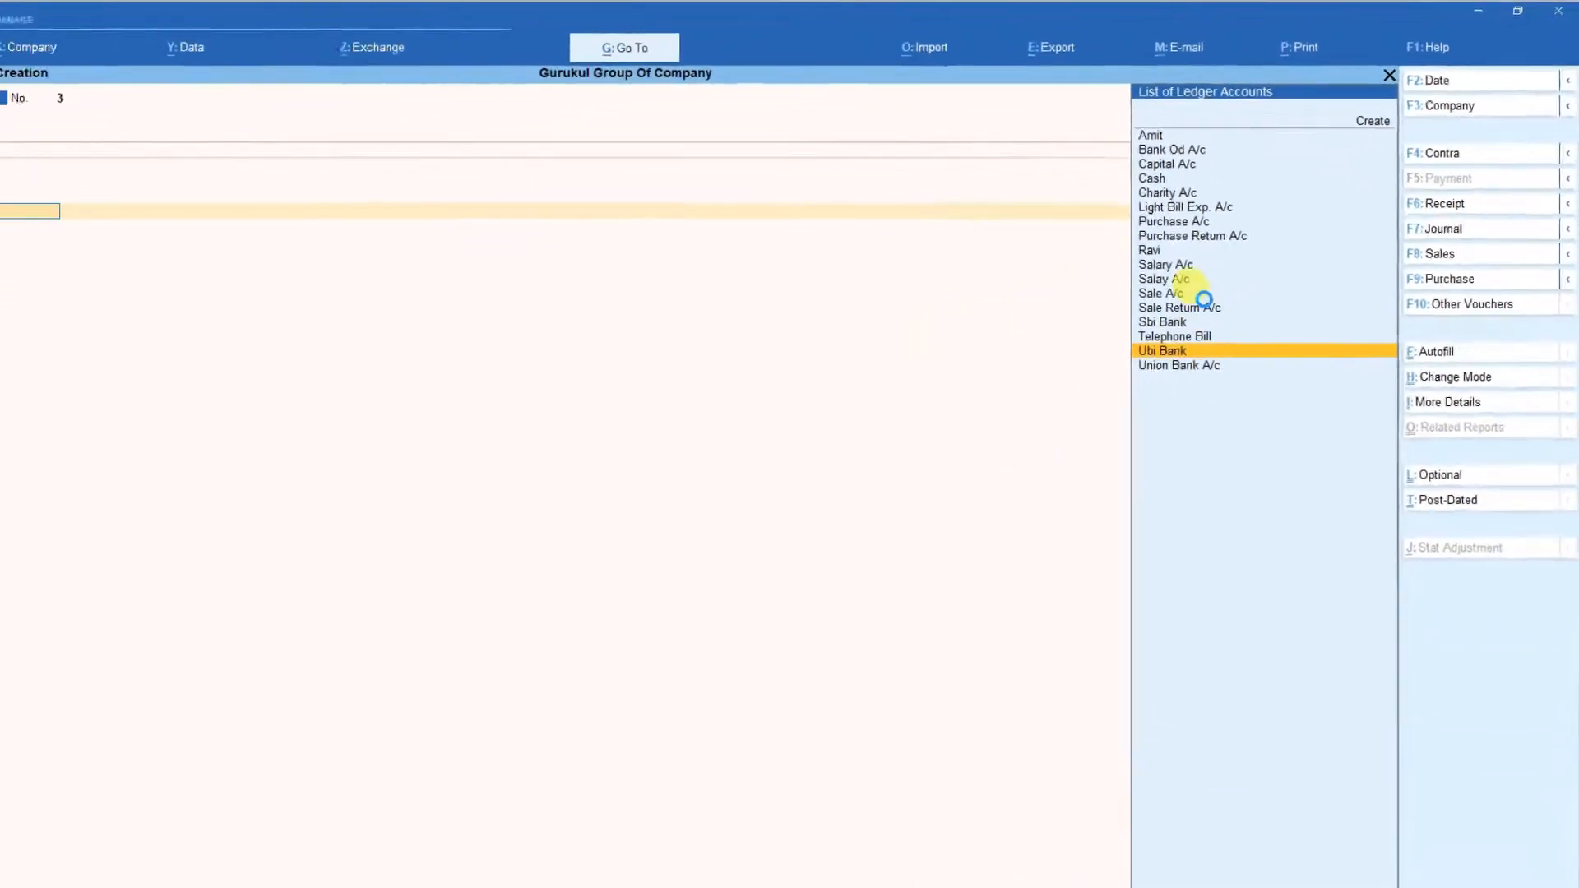
pyautogui.press('Return')
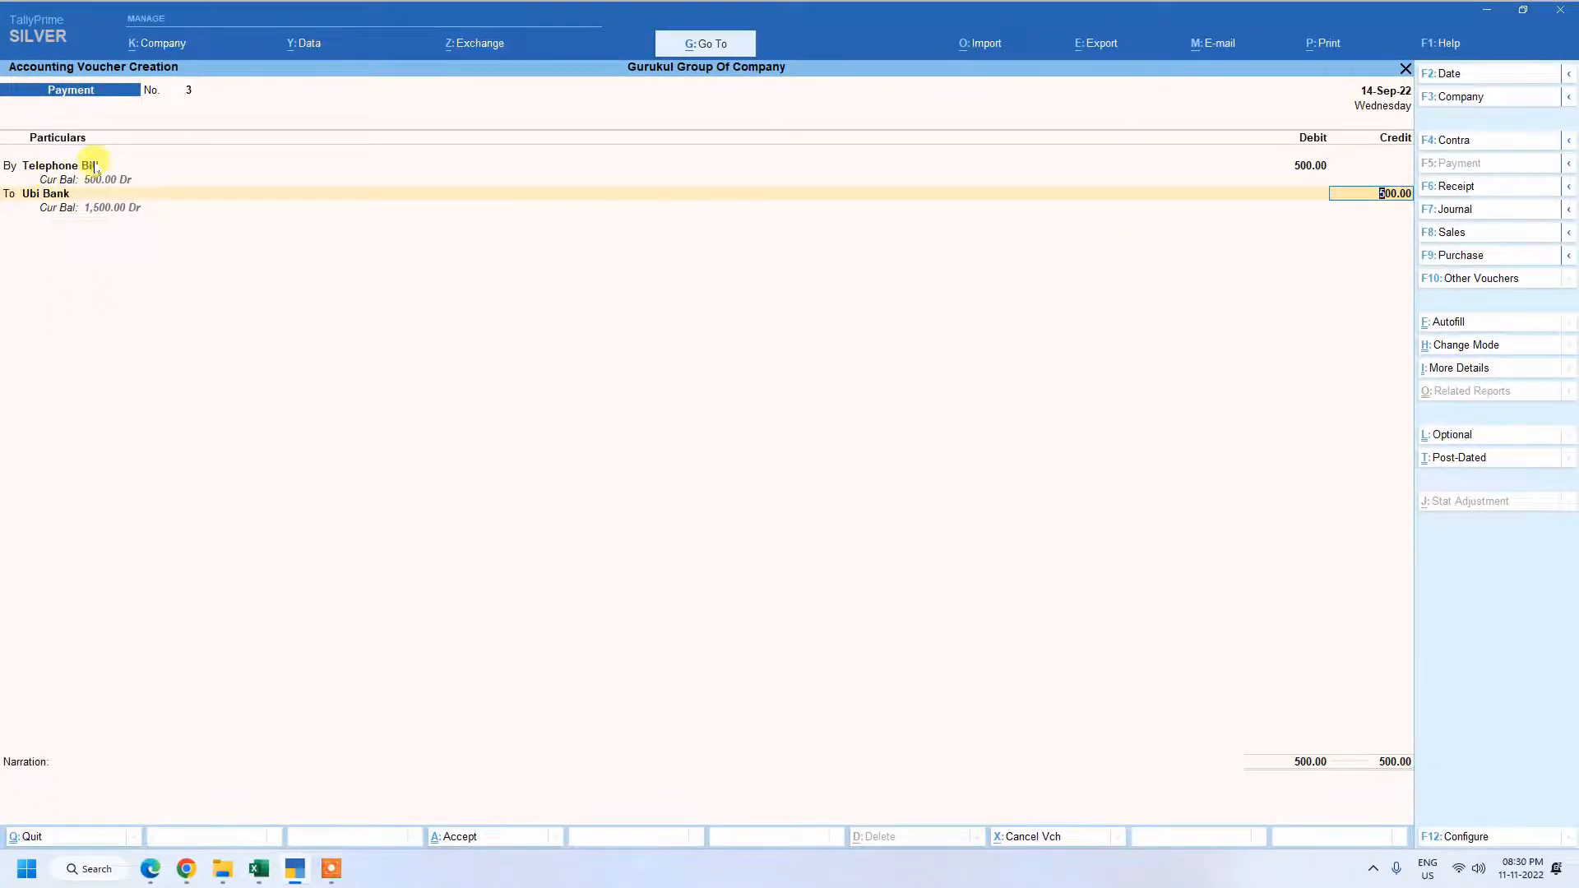
pyautogui.press('Return')
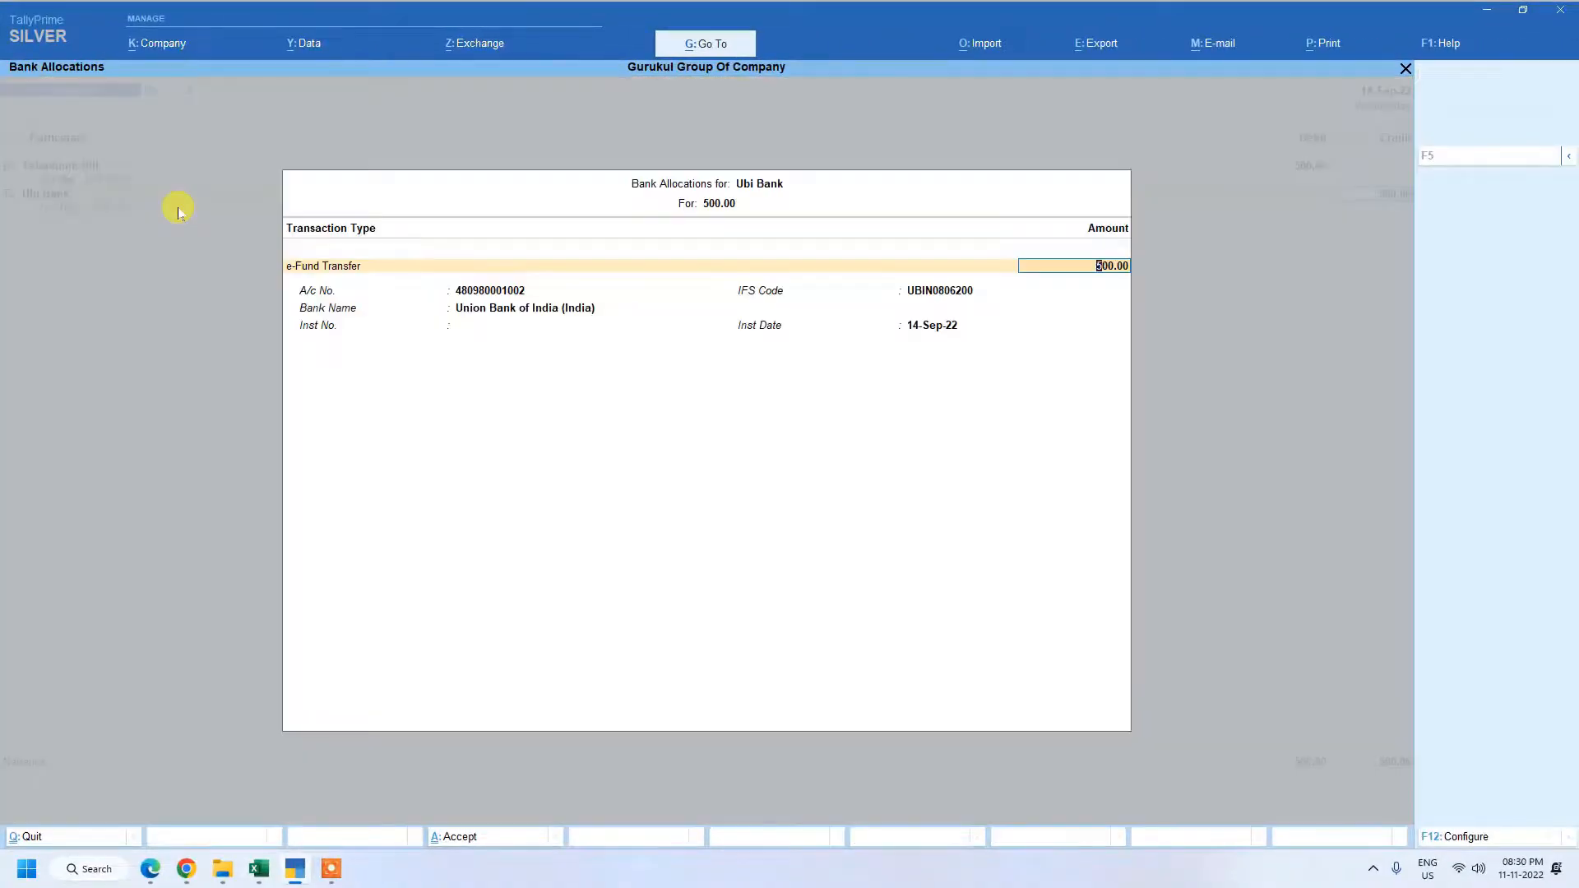
# Accept the 500.00 e-Fund Transfer allocation dated 14-Sep-22 without an instrument number, and save the voucher with no narration.
pyautogui.press('Return')
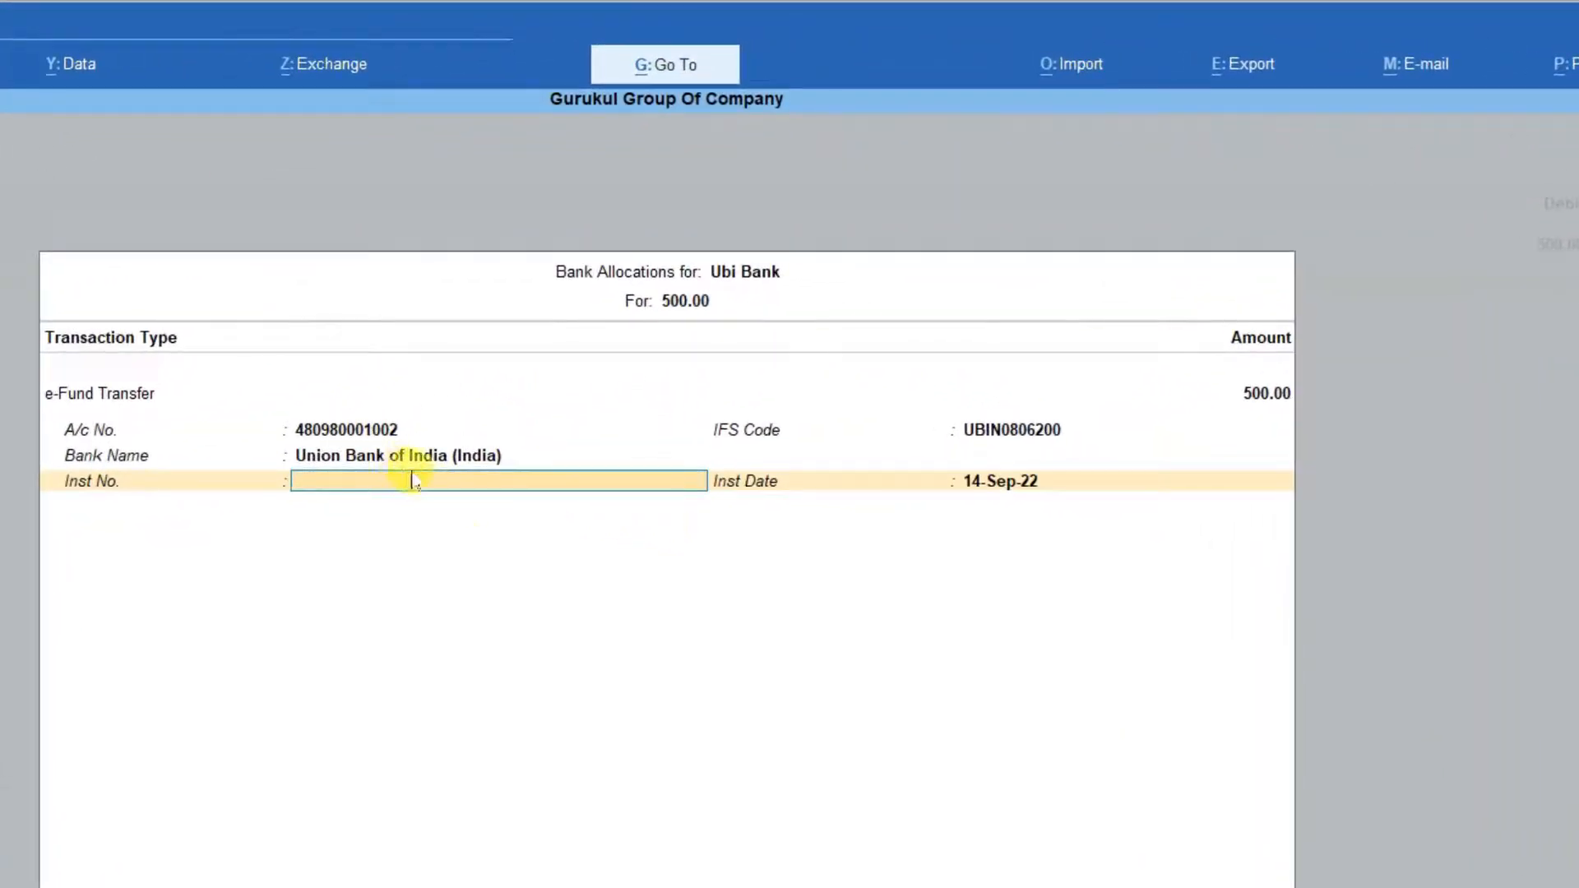
pyautogui.press('Return')
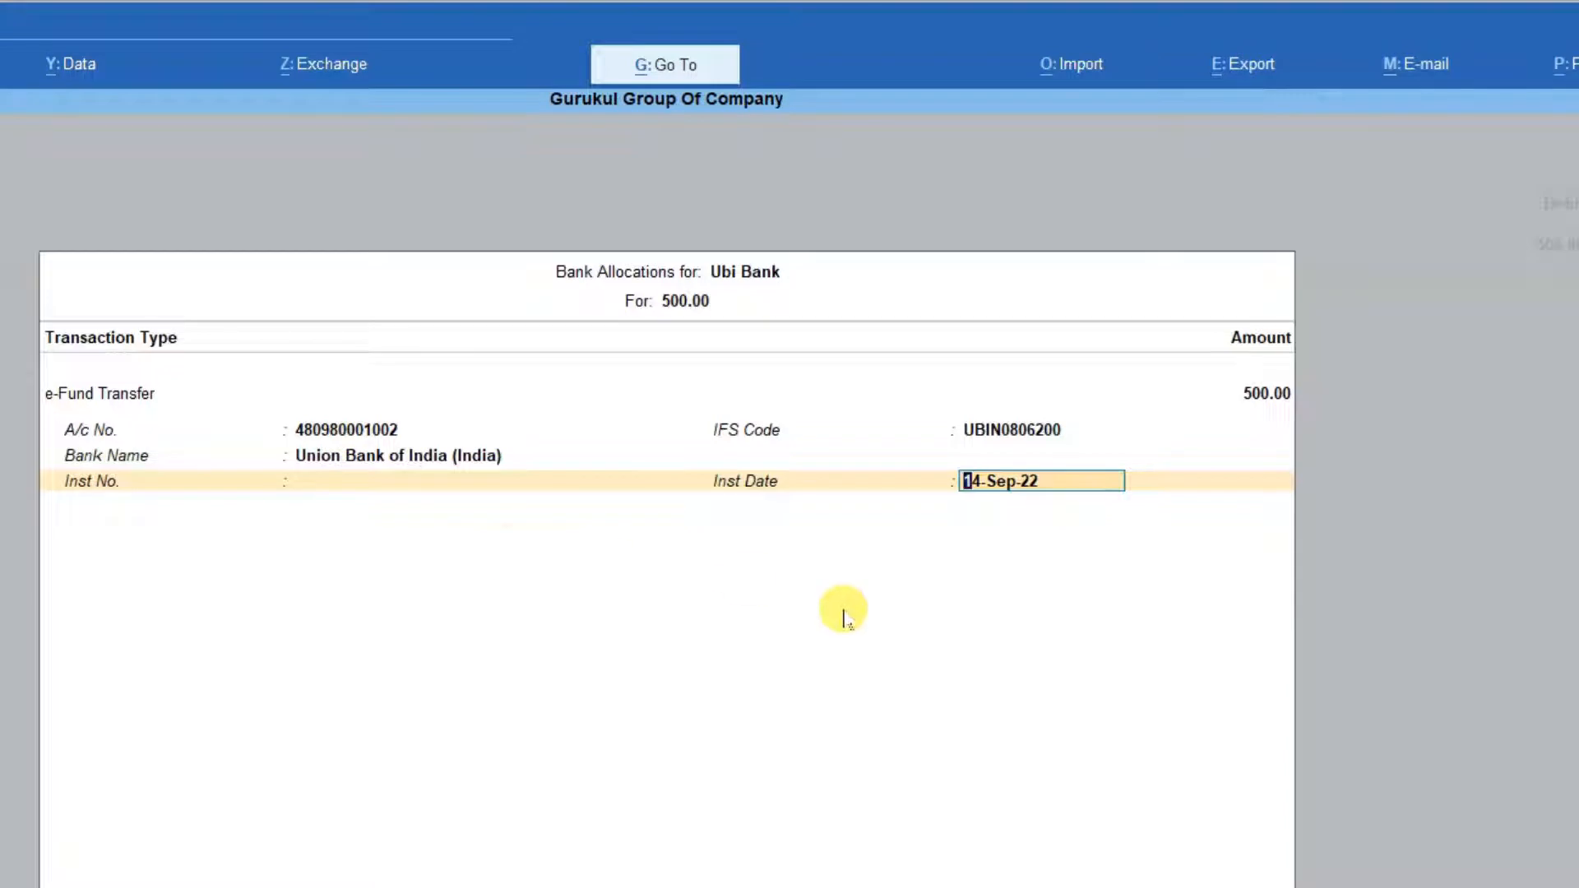
pyautogui.press('Return')
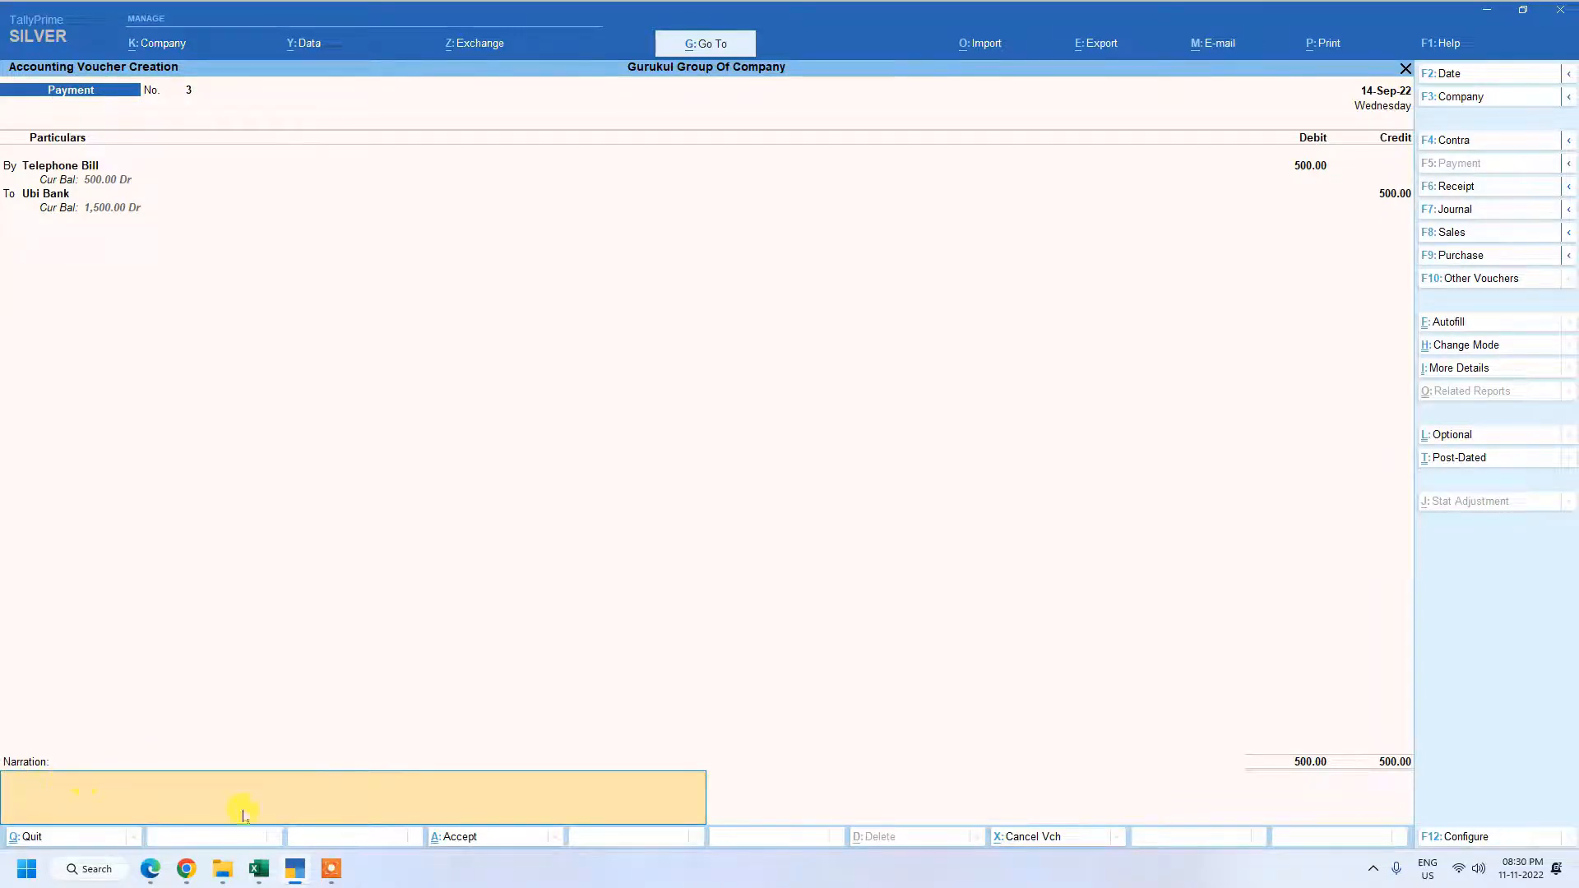
pyautogui.press('Return')
pyautogui.press('Return')
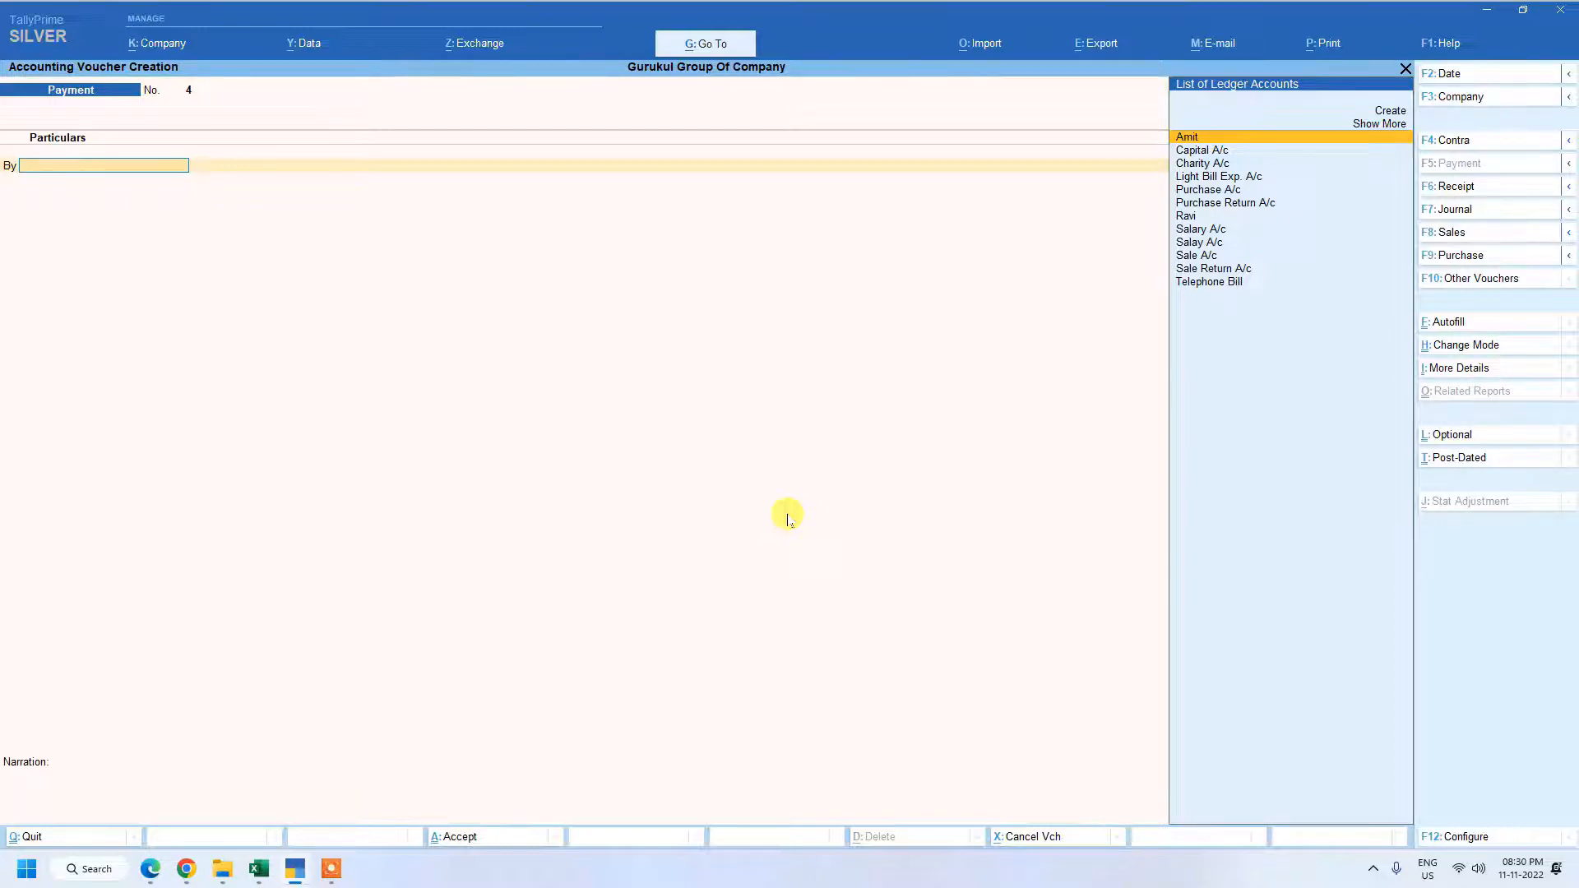
# Debit Salary A/c with 2,000 in the new payment voucher.
pyautogui.press('Down')
pyautogui.press('Down')
pyautogui.press('Down')
pyautogui.press('Down')
pyautogui.press('Down')
pyautogui.press('Down')
pyautogui.press('Down')
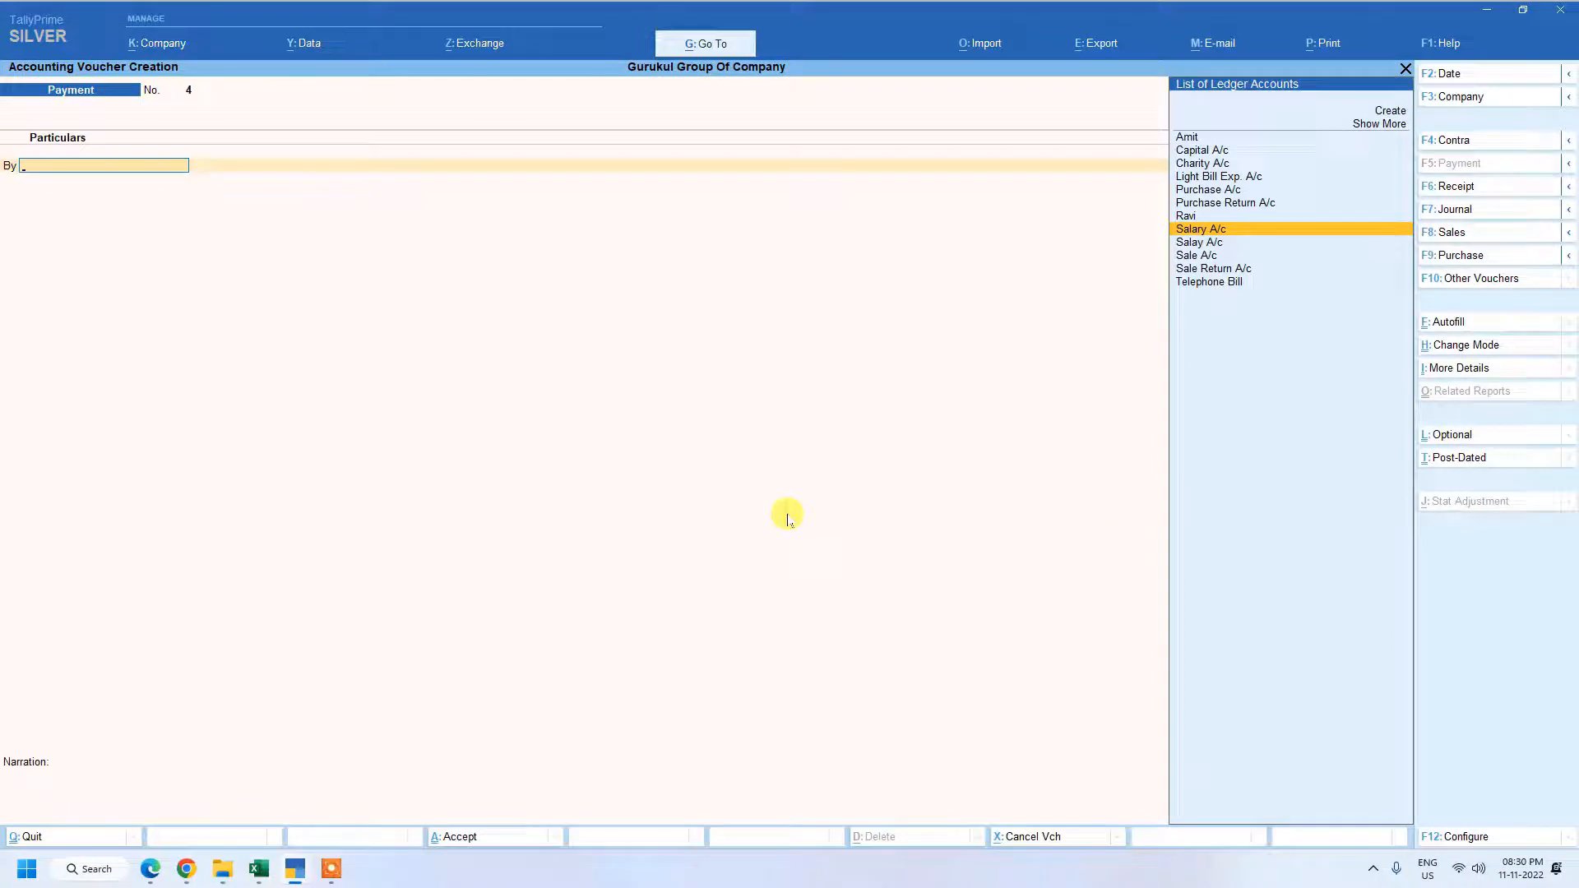
pyautogui.press('Return')
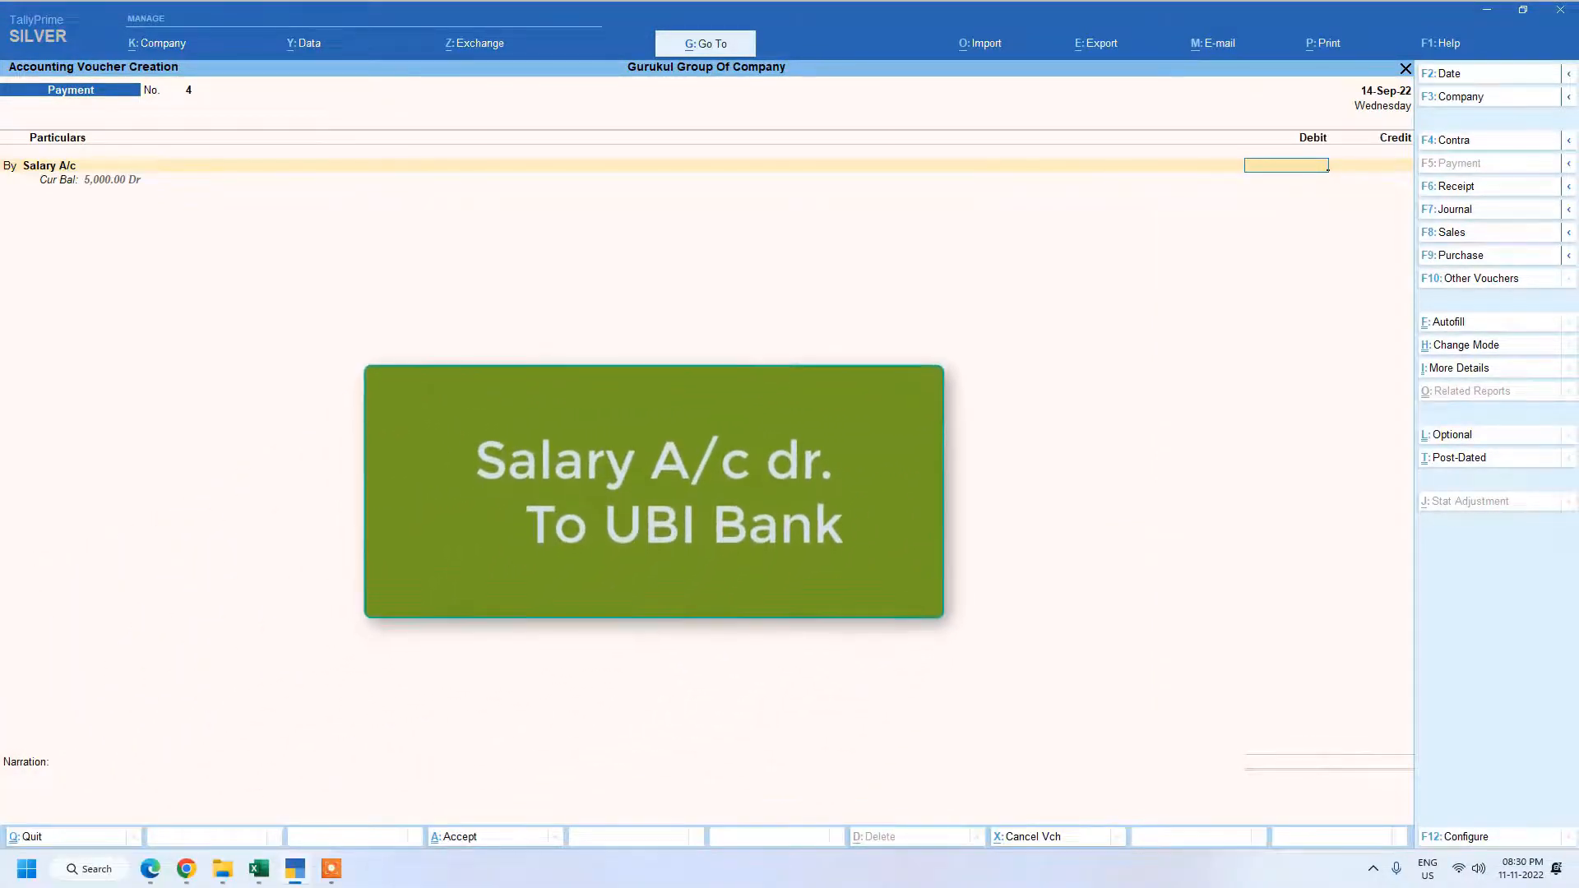
pyautogui.write('2,')
pyautogui.write('000')
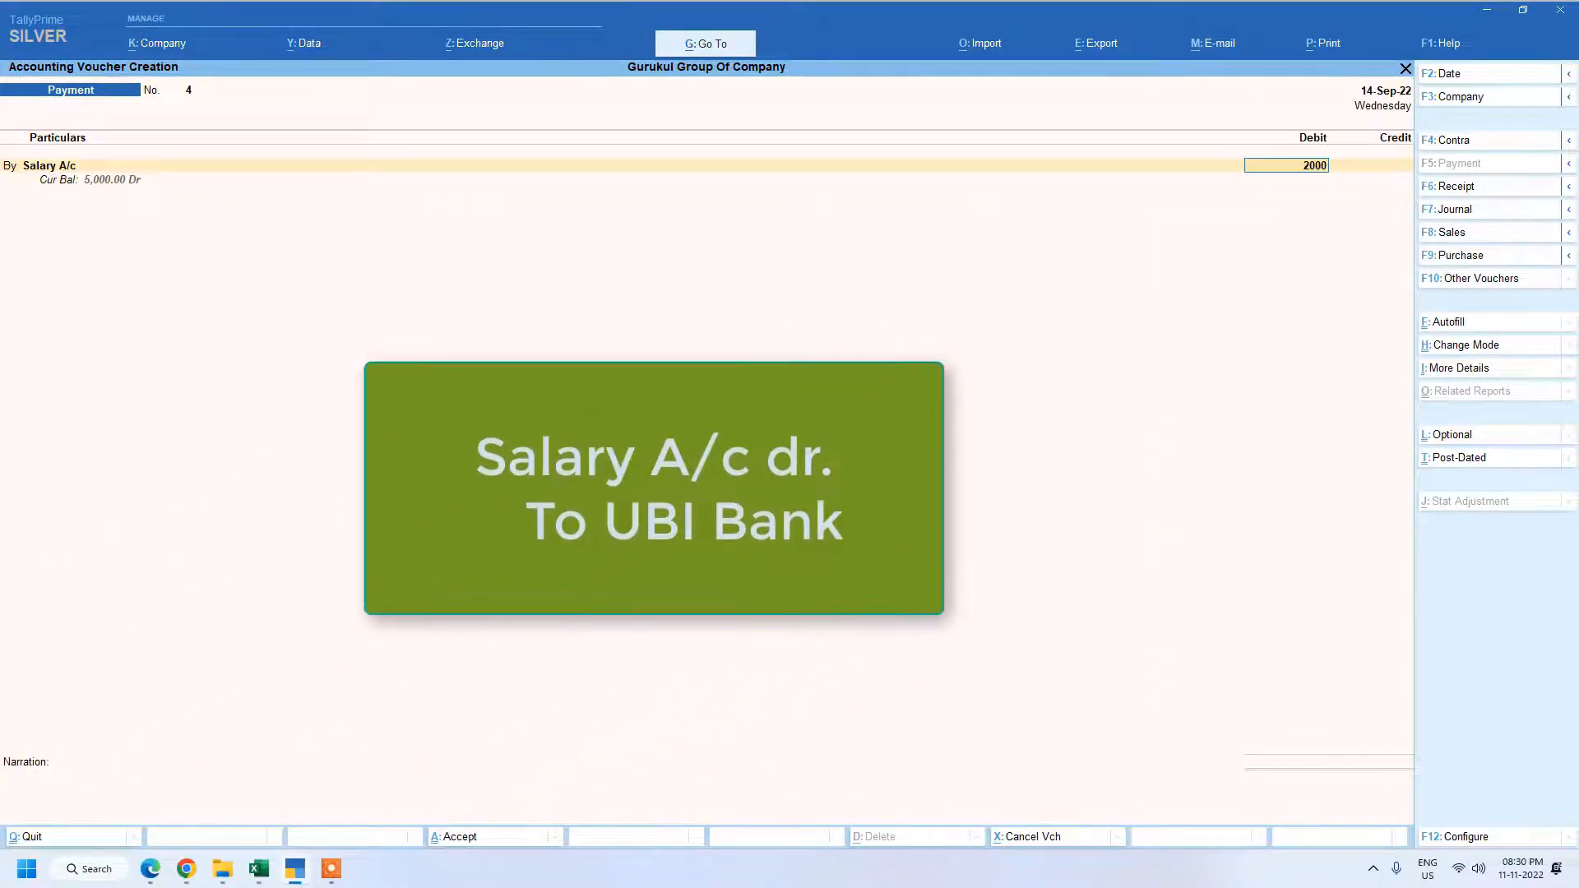
pyautogui.press('Return')
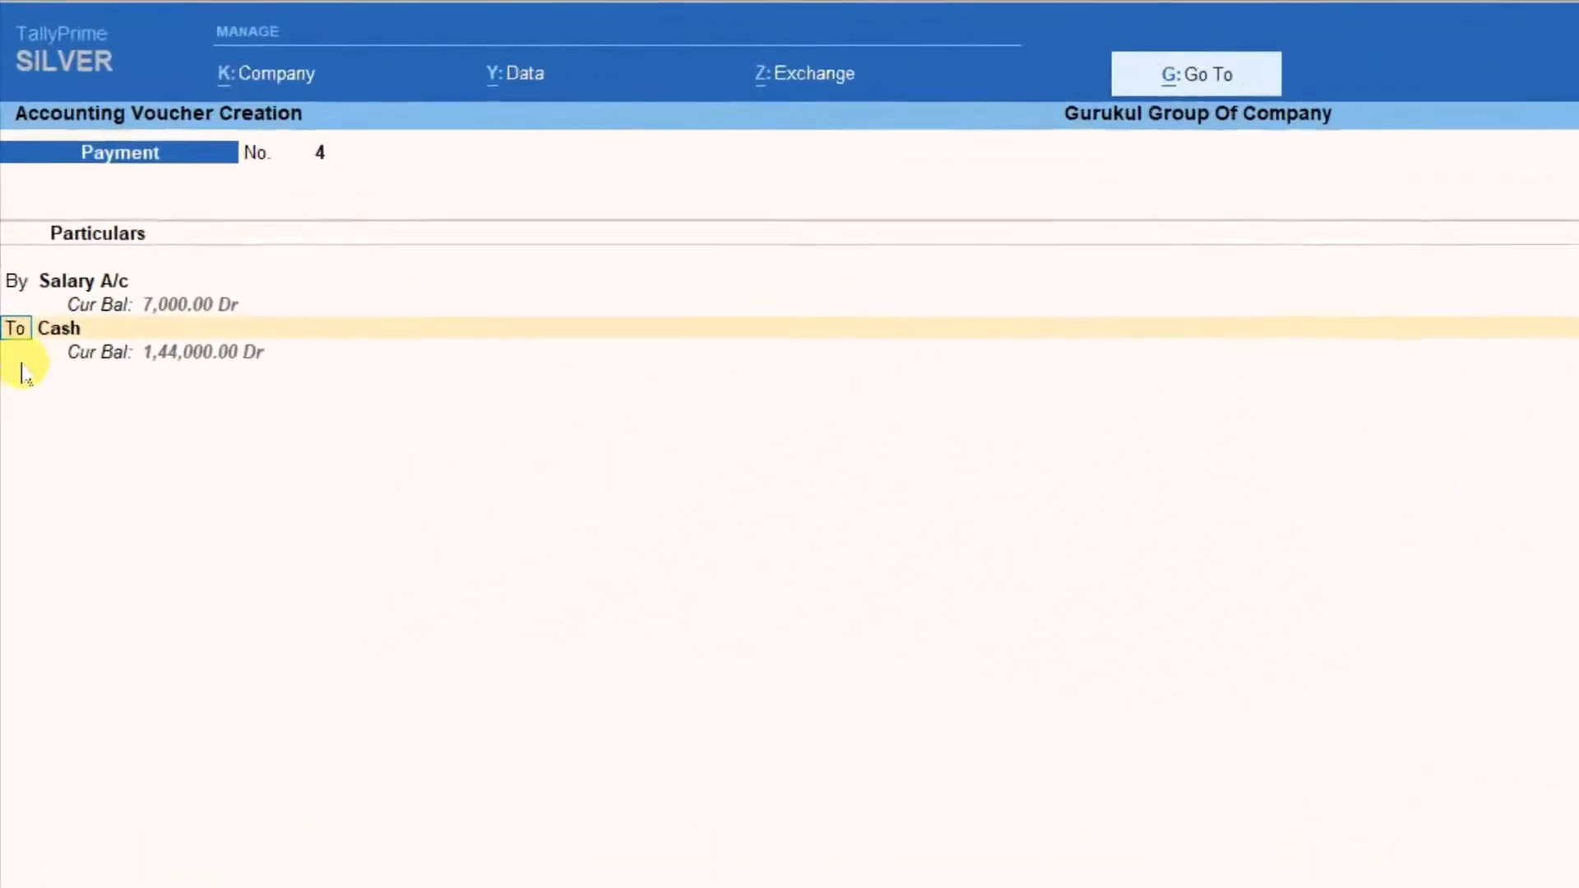
# Replace Cash with Ubi Bank as the credited account of the salary payment voucher.
pyautogui.press('Return')
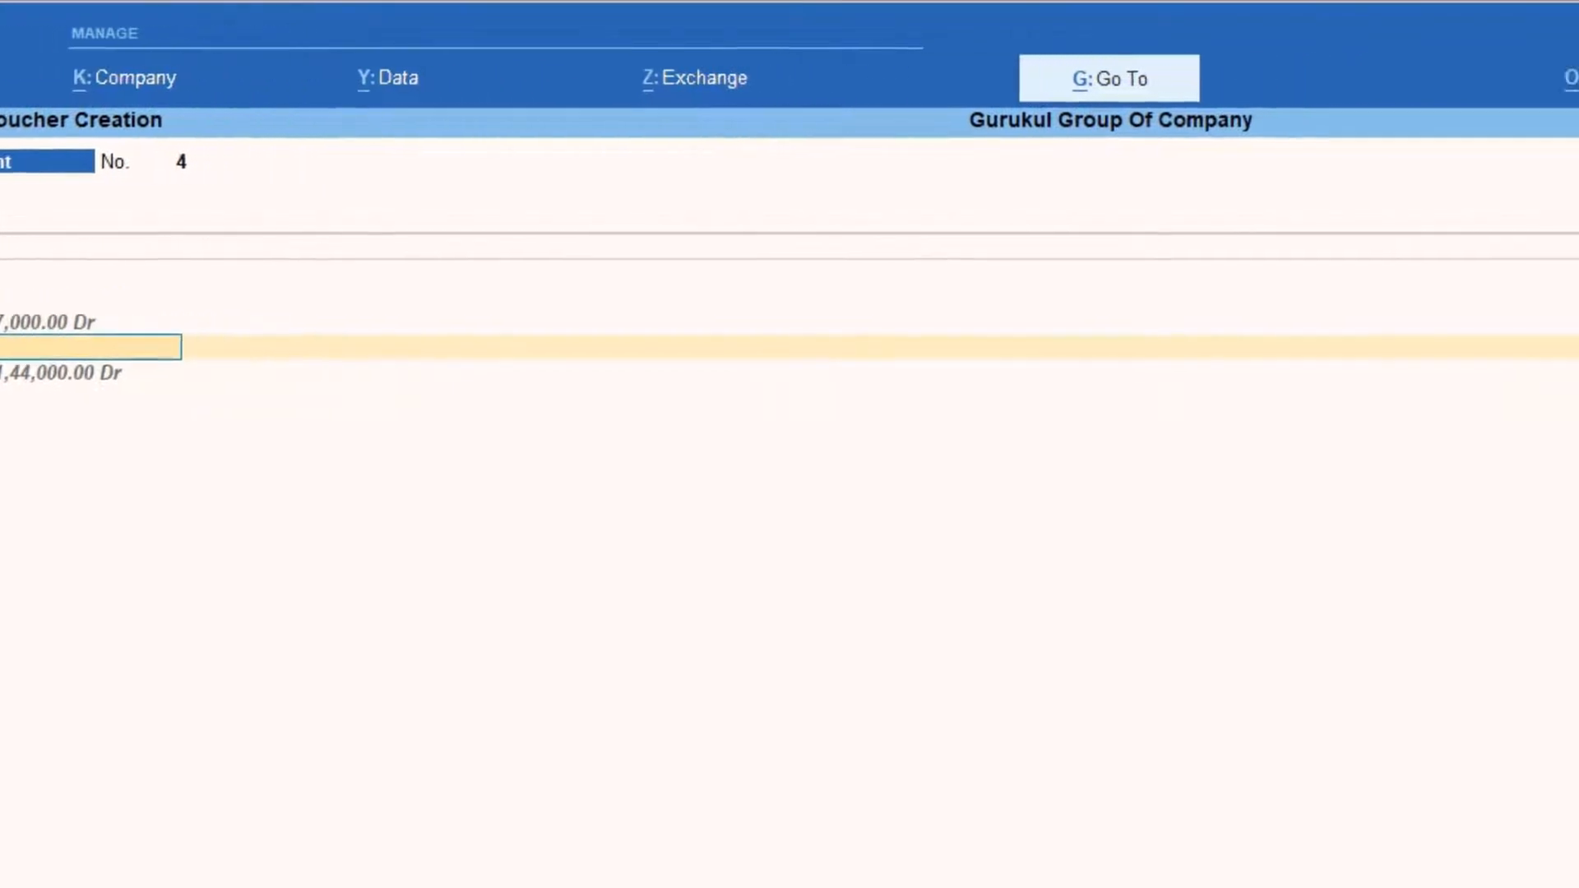
pyautogui.press('Down')
pyautogui.press('Down')
pyautogui.press('Down')
pyautogui.press('Down')
pyautogui.press('Down')
pyautogui.press('Down')
pyautogui.press('Down')
pyautogui.press('Down')
pyautogui.press('Down')
pyautogui.press('Down')
pyautogui.press('Down')
pyautogui.press('Down')
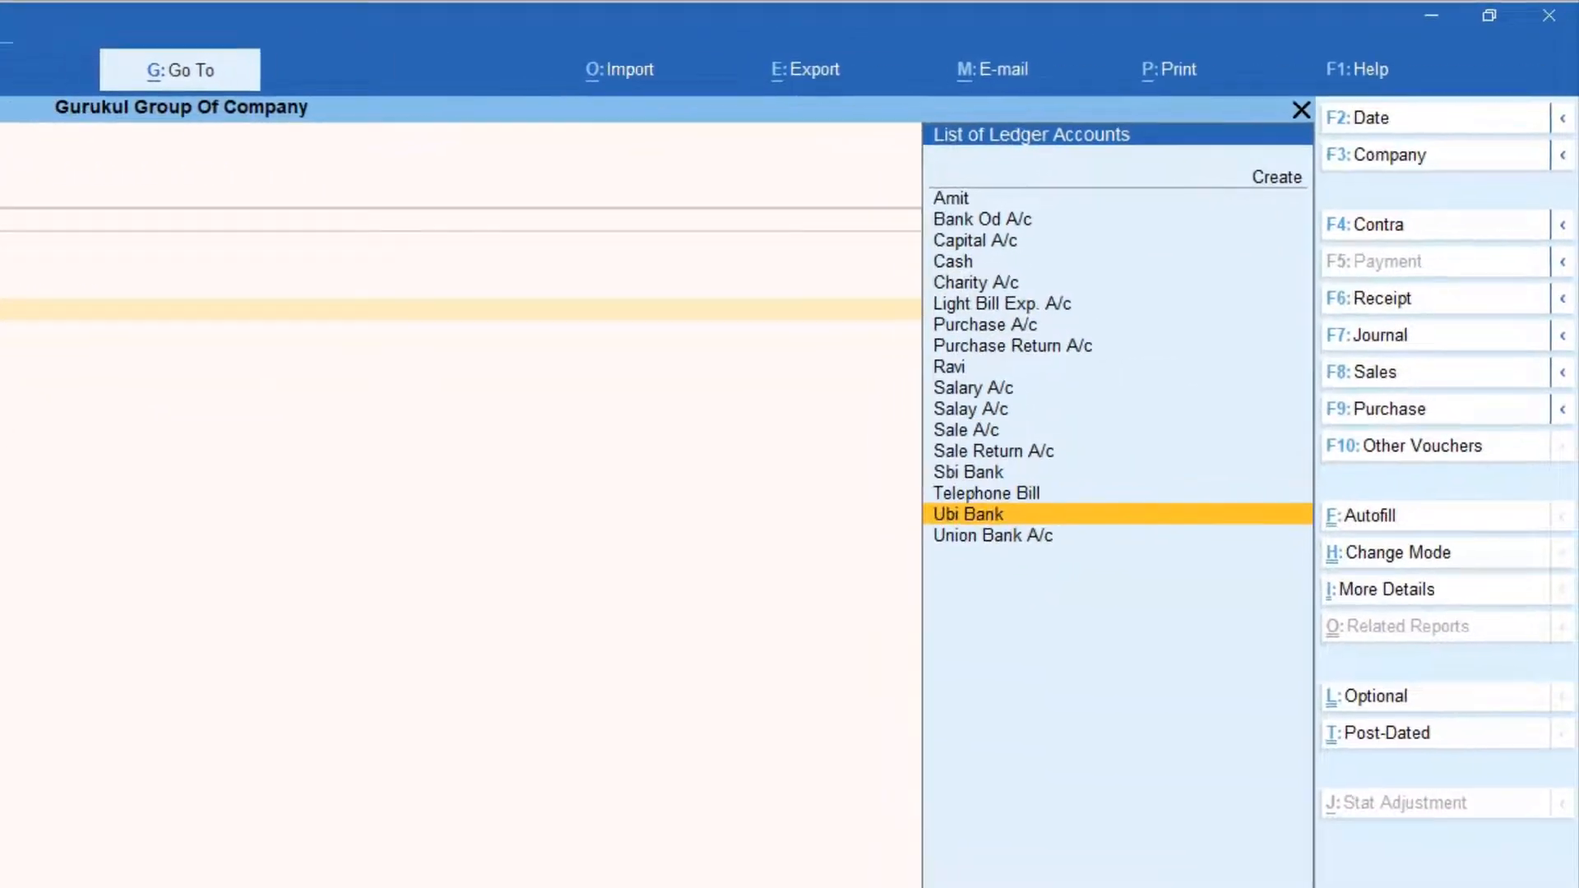
pyautogui.press('Return')
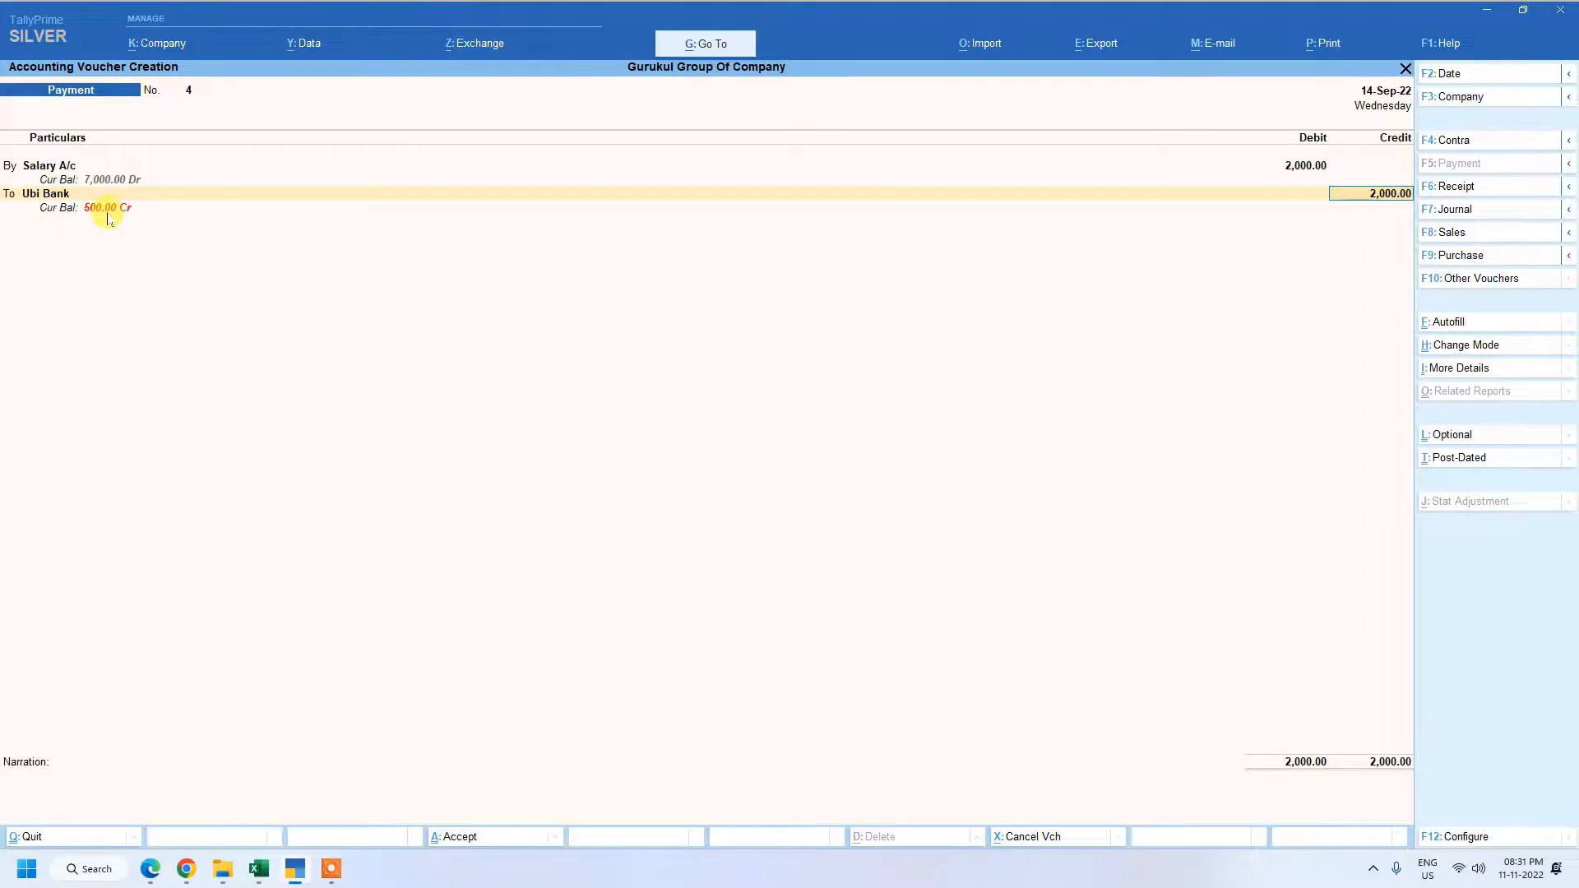
# Accept the 2,000.00 Cheque allocation dated 14-Sep-22 without an instrument number, and save the salary voucher with no narration.
pyautogui.press('Return')
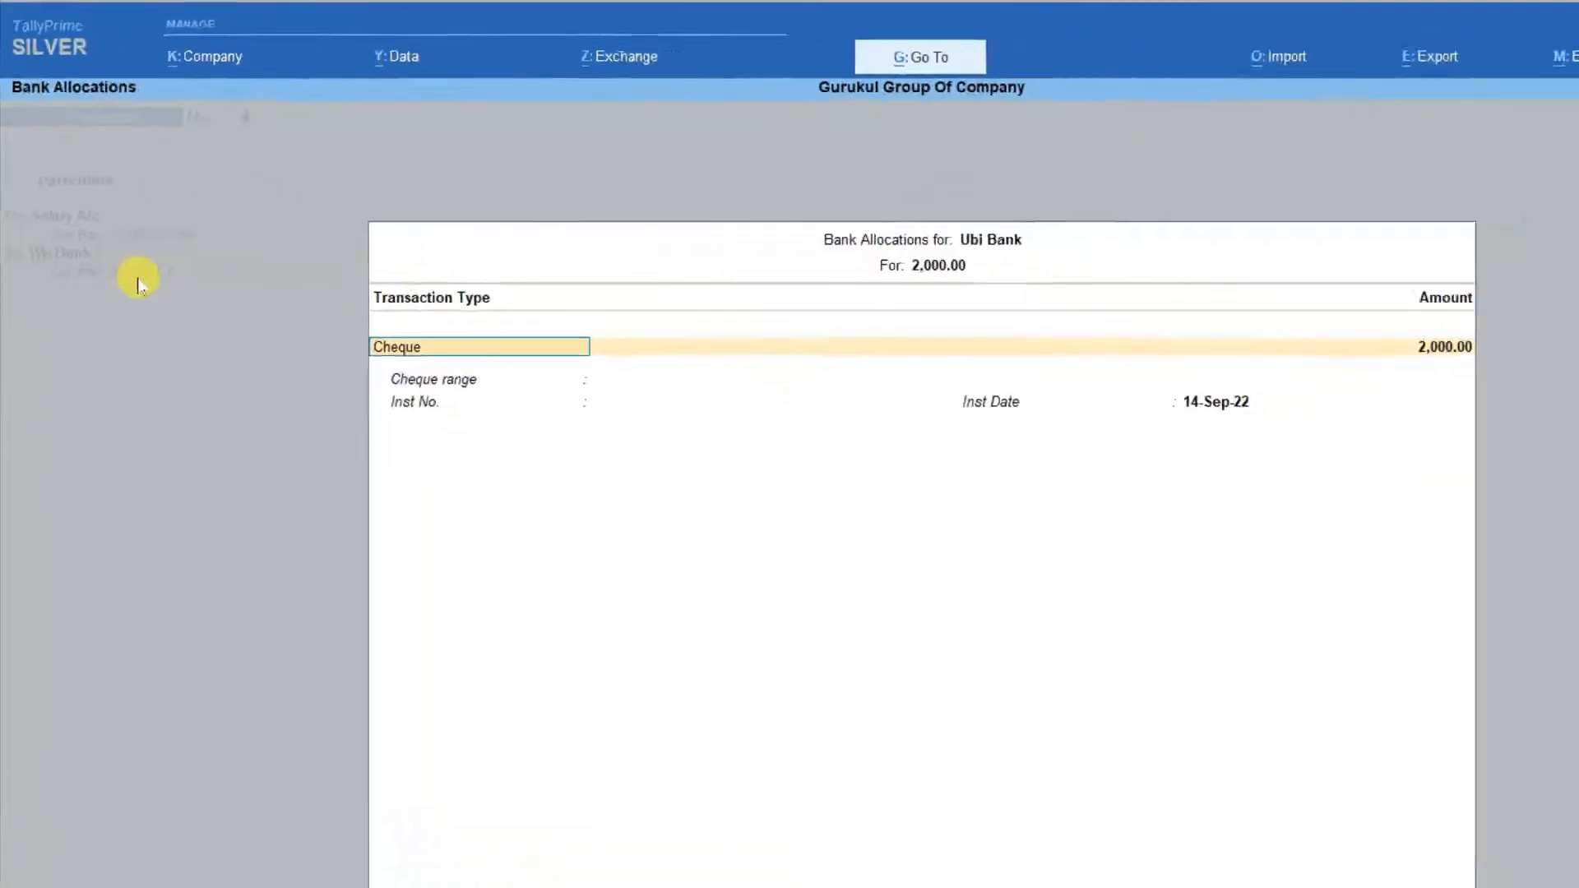
pyautogui.press('Return')
pyautogui.press('Return')
pyautogui.press('Return')
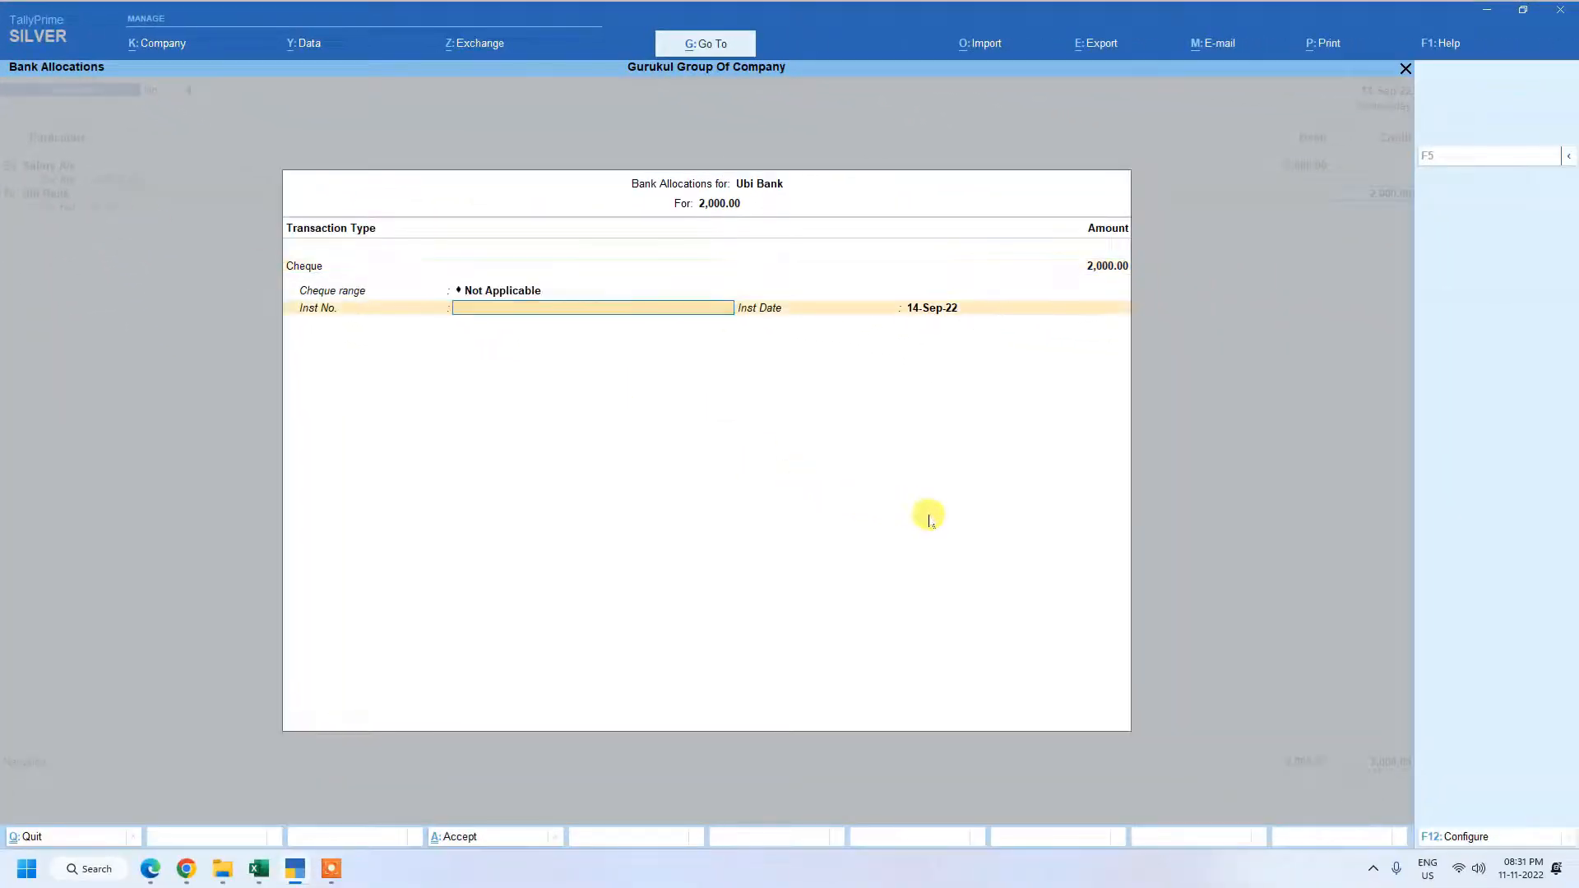
pyautogui.press('Return')
pyautogui.press('Return')
pyautogui.press('Return')
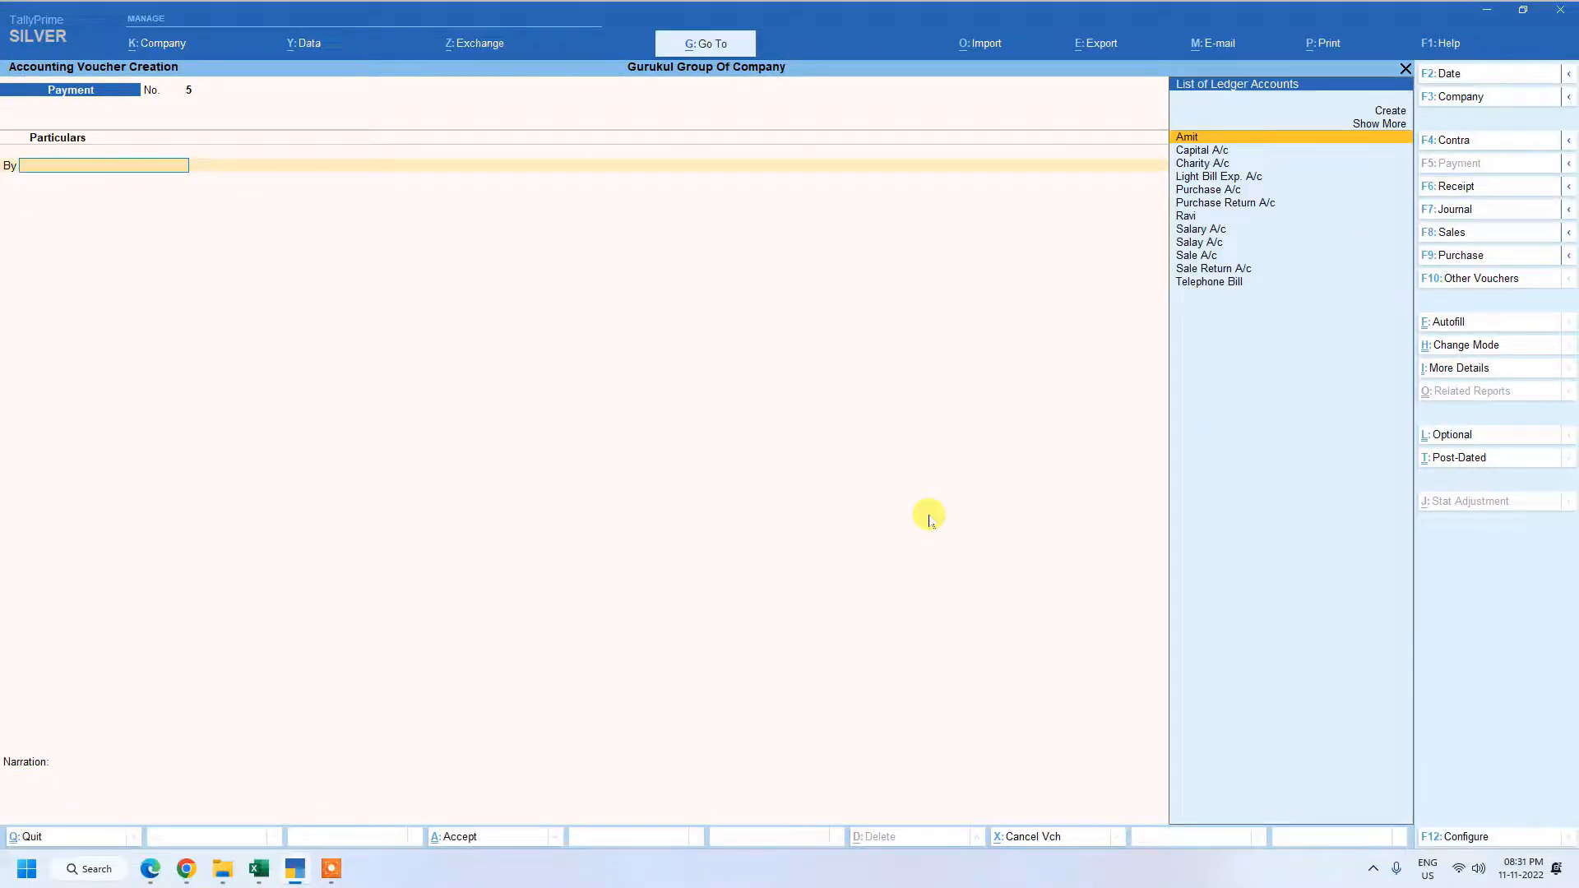
# Leave voucher creation and open the Account Books among the additional reports.
pyautogui.press('Escape')
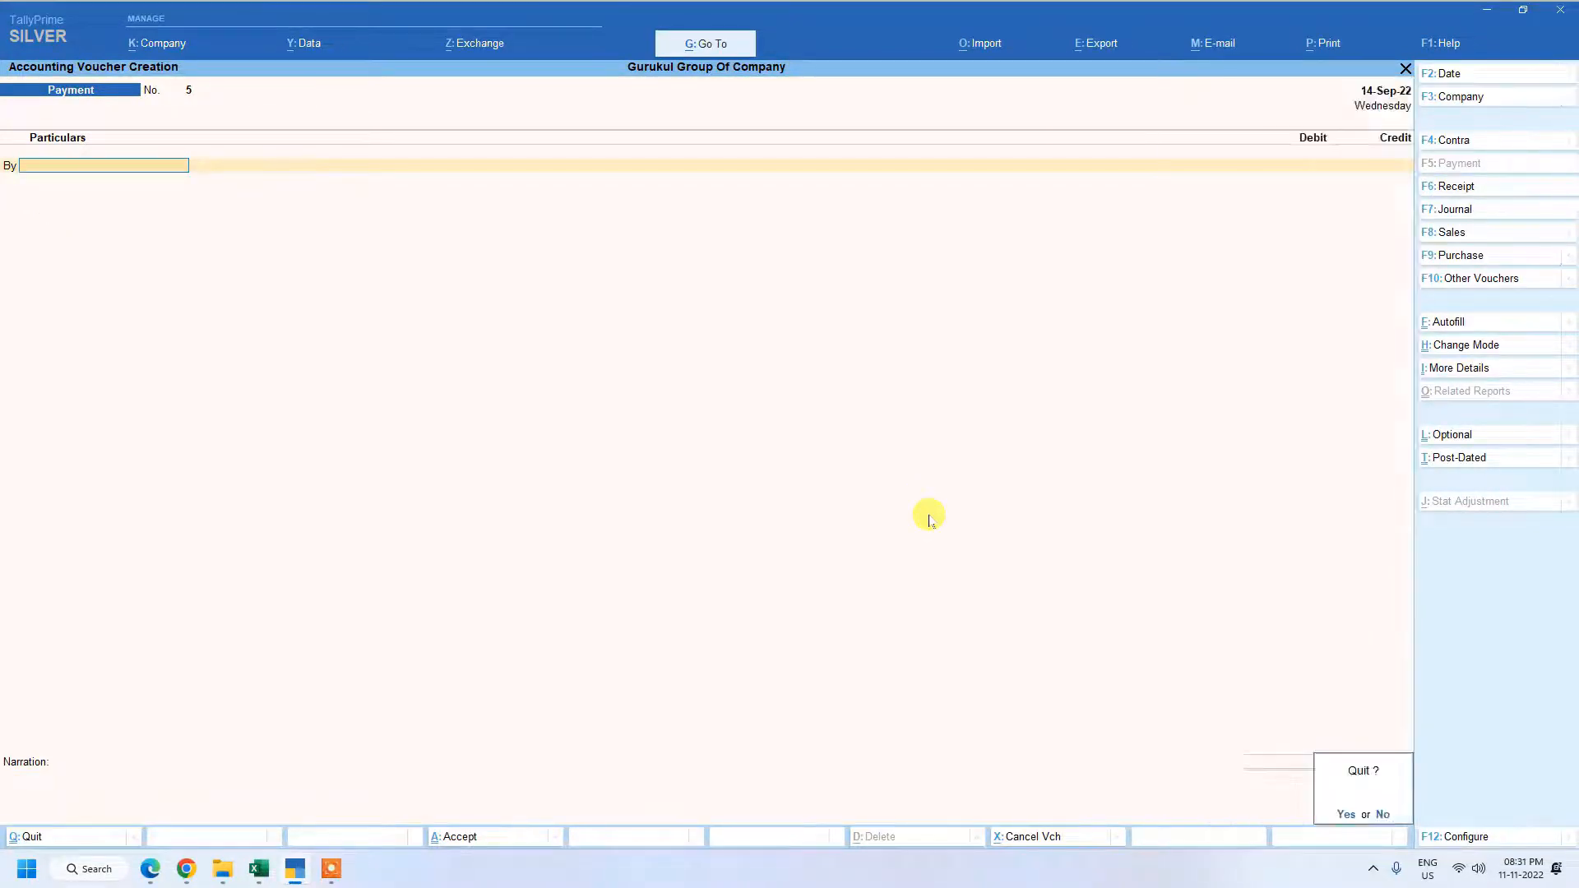
pyautogui.press('Return')
pyautogui.press('Escape')
pyautogui.press('Escape')
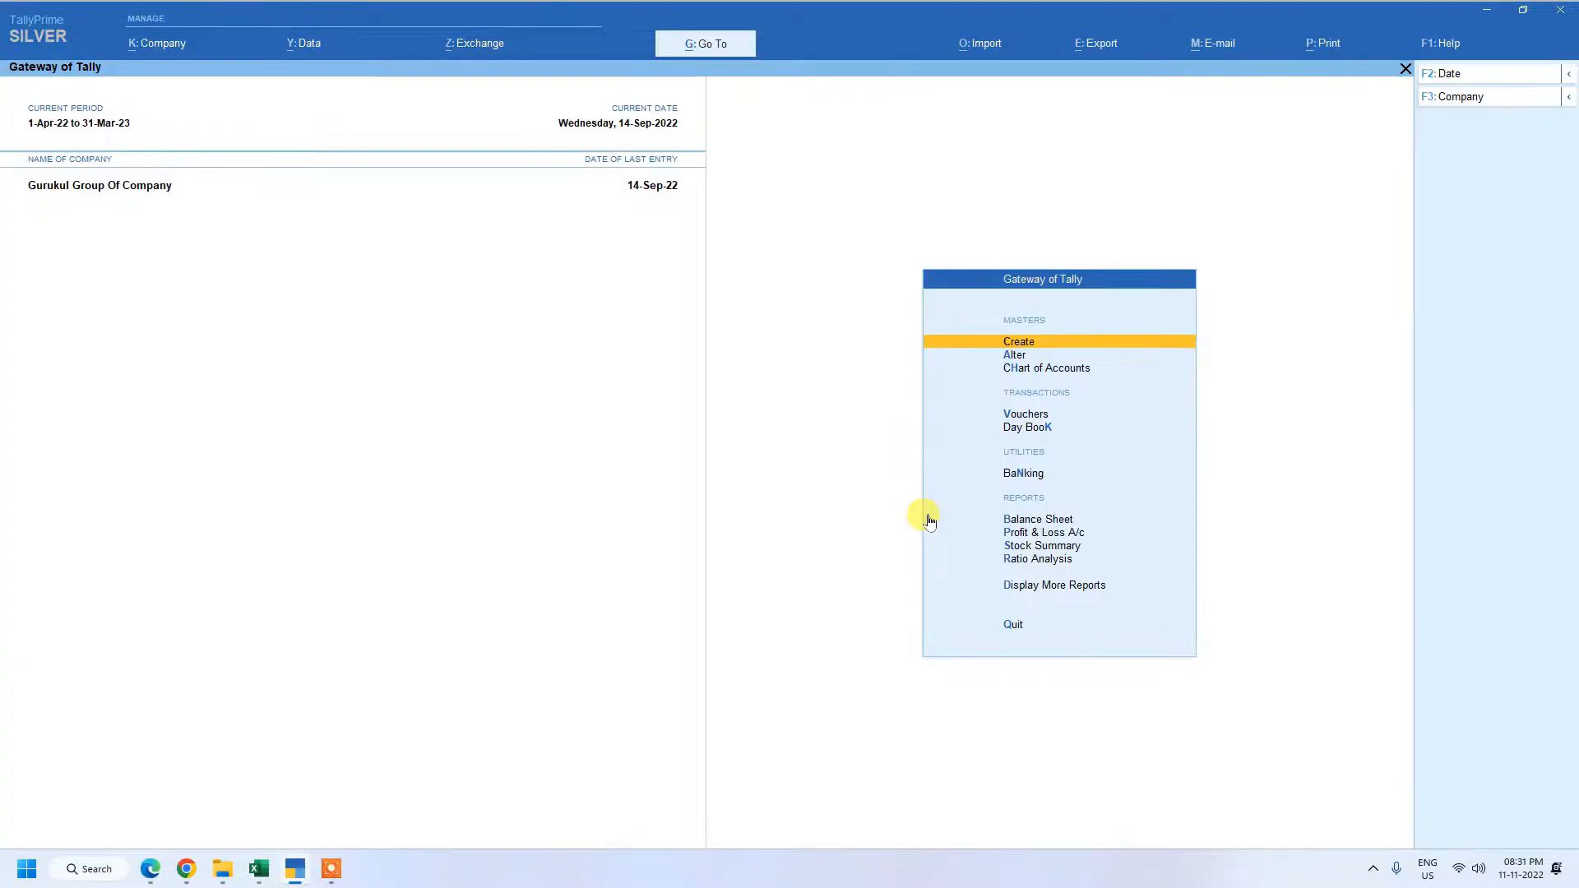
pyautogui.press('Down')
pyautogui.press('Down')
pyautogui.press('Down')
pyautogui.press('Down')
pyautogui.press('Down')
pyautogui.press('Down')
pyautogui.press('Down')
pyautogui.press('Down')
pyautogui.press('Down')
pyautogui.press('Down')
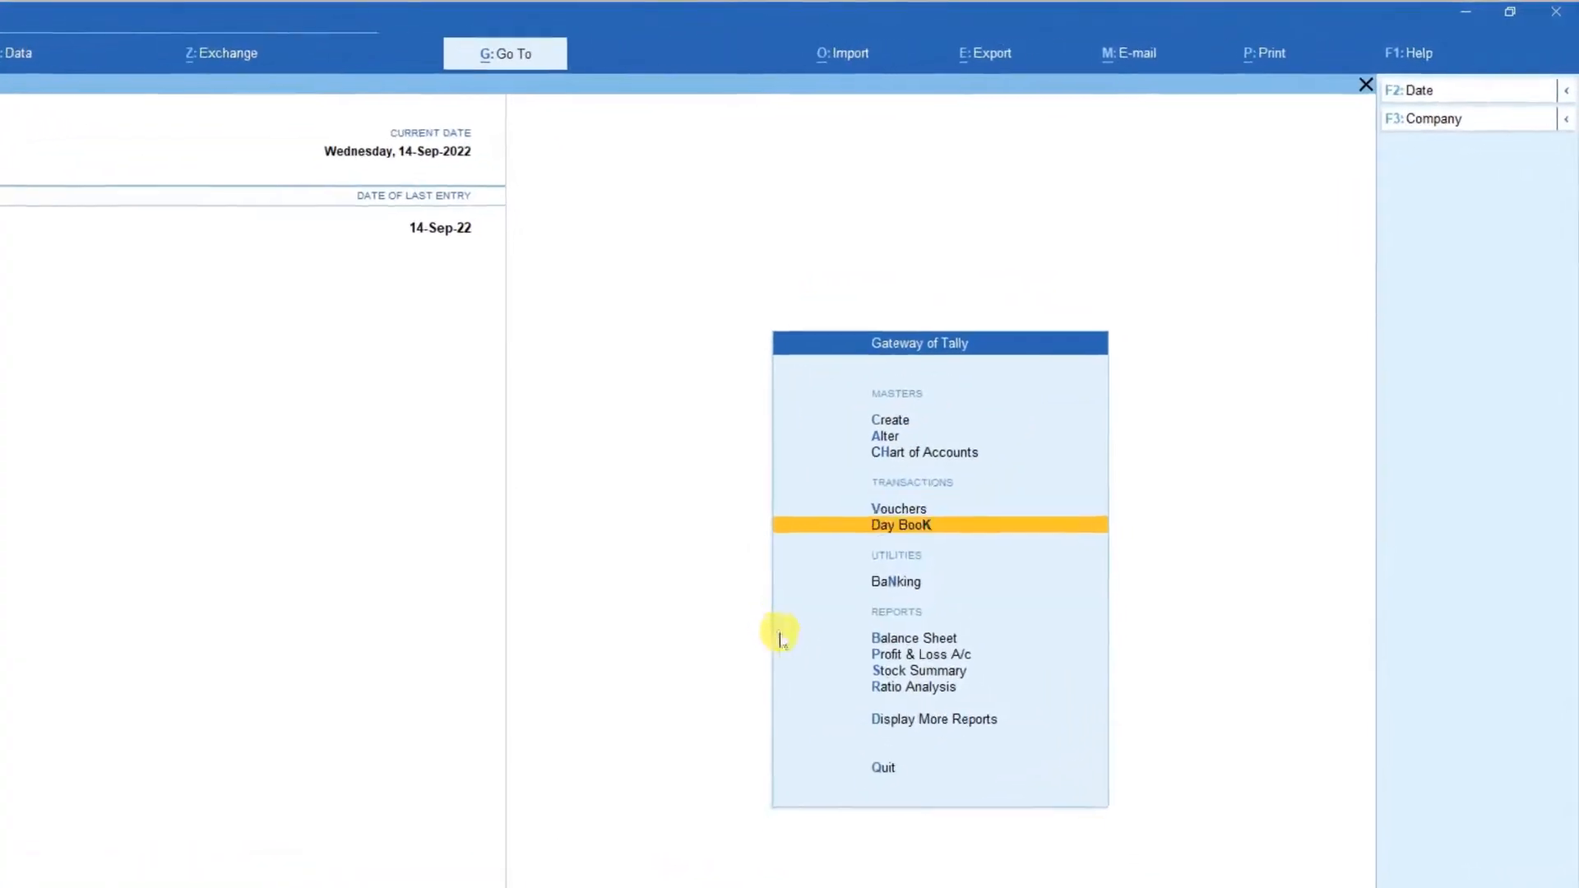
pyautogui.press('Return')
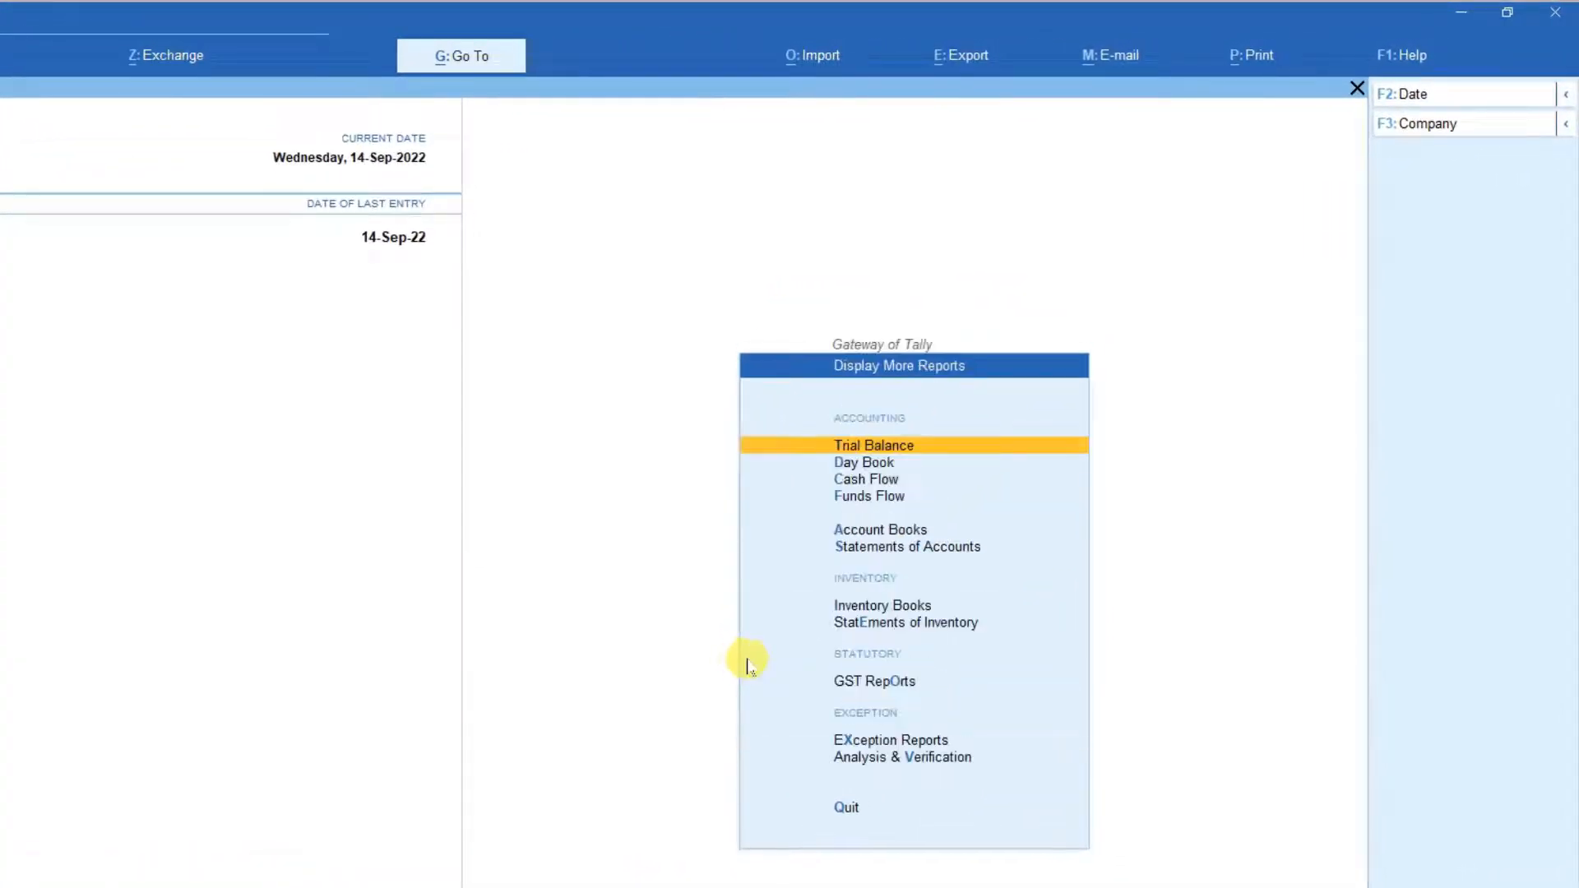
pyautogui.press('Down')
pyautogui.press('Down')
pyautogui.press('Down')
pyautogui.press('Down')
pyautogui.press('Down')
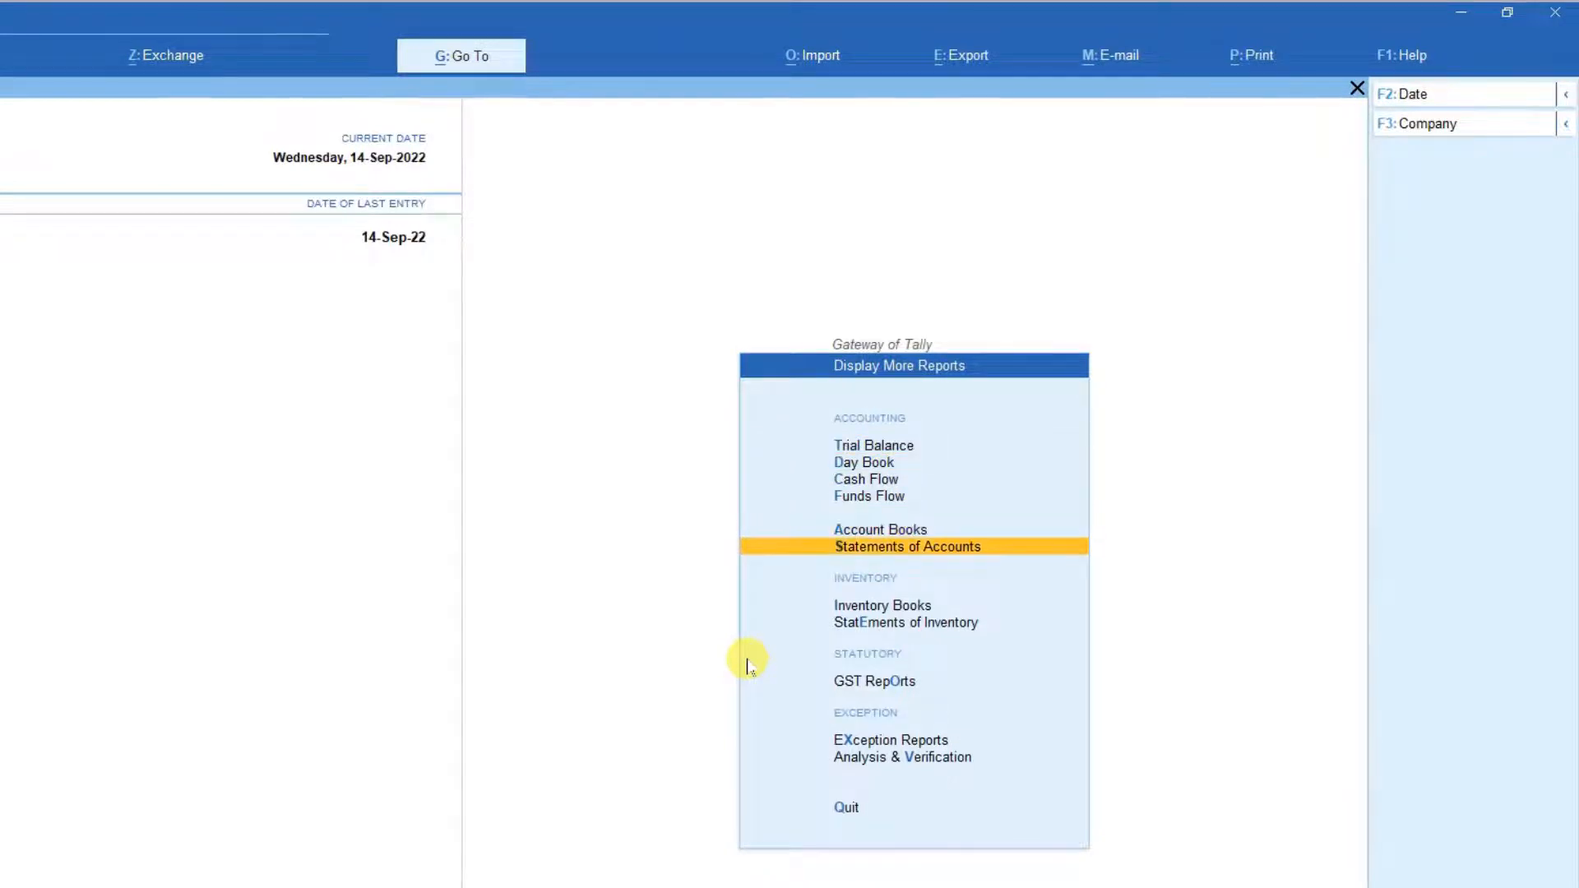
pyautogui.press('Up')
pyautogui.press('Return')
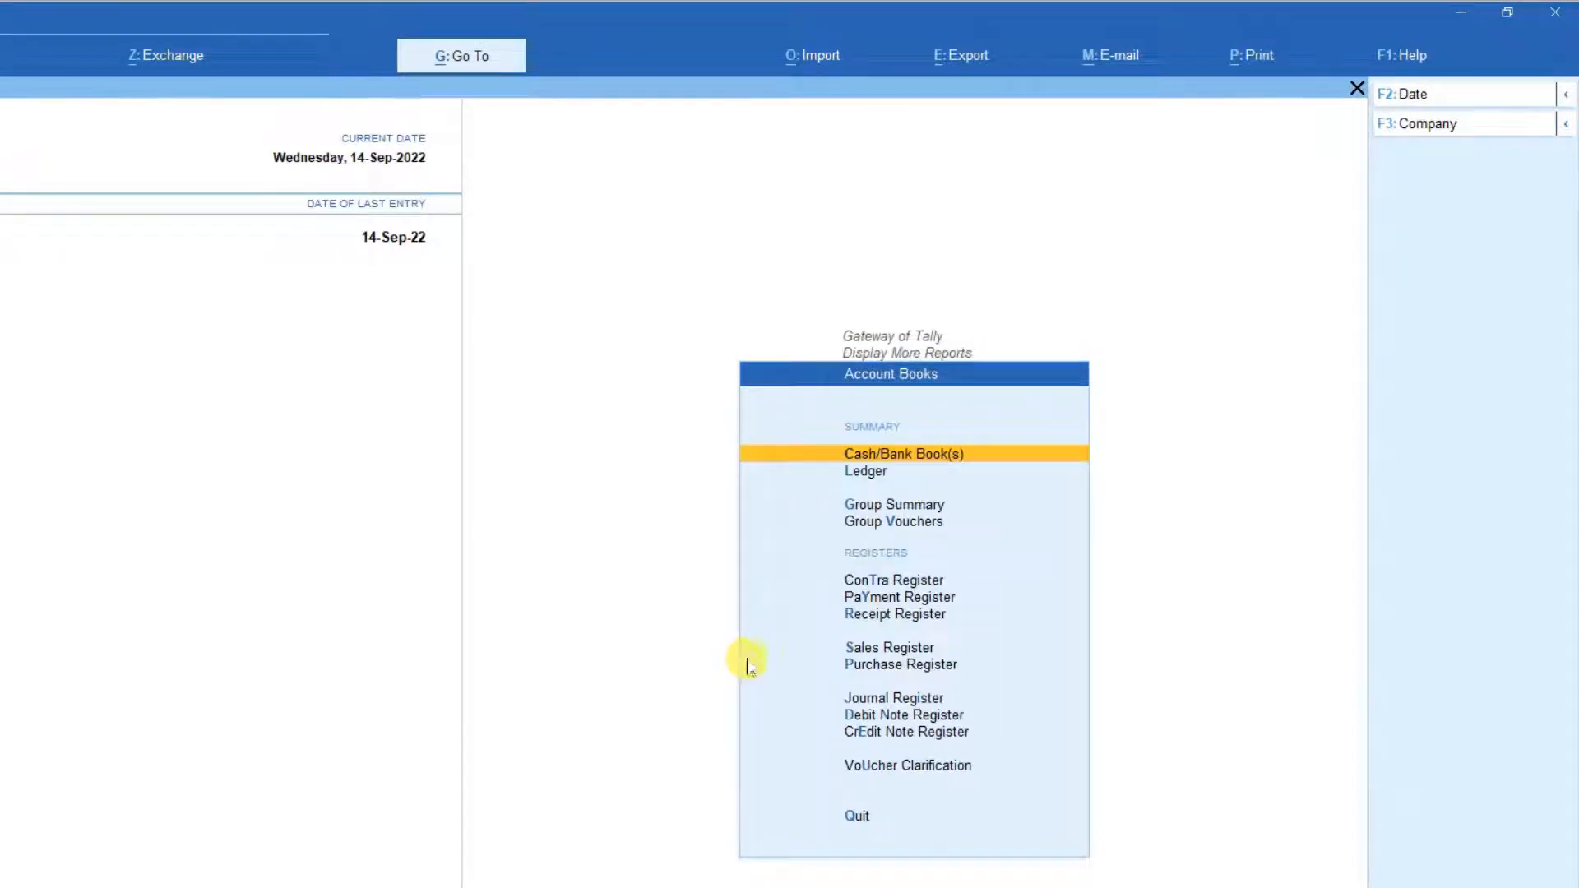
# Open the ledger vouchers report for Ubi Bank.
pyautogui.press('Down')
pyautogui.press('Return')
pyautogui.press('Down')
pyautogui.press('Down')
pyautogui.press('Down')
pyautogui.press('Down')
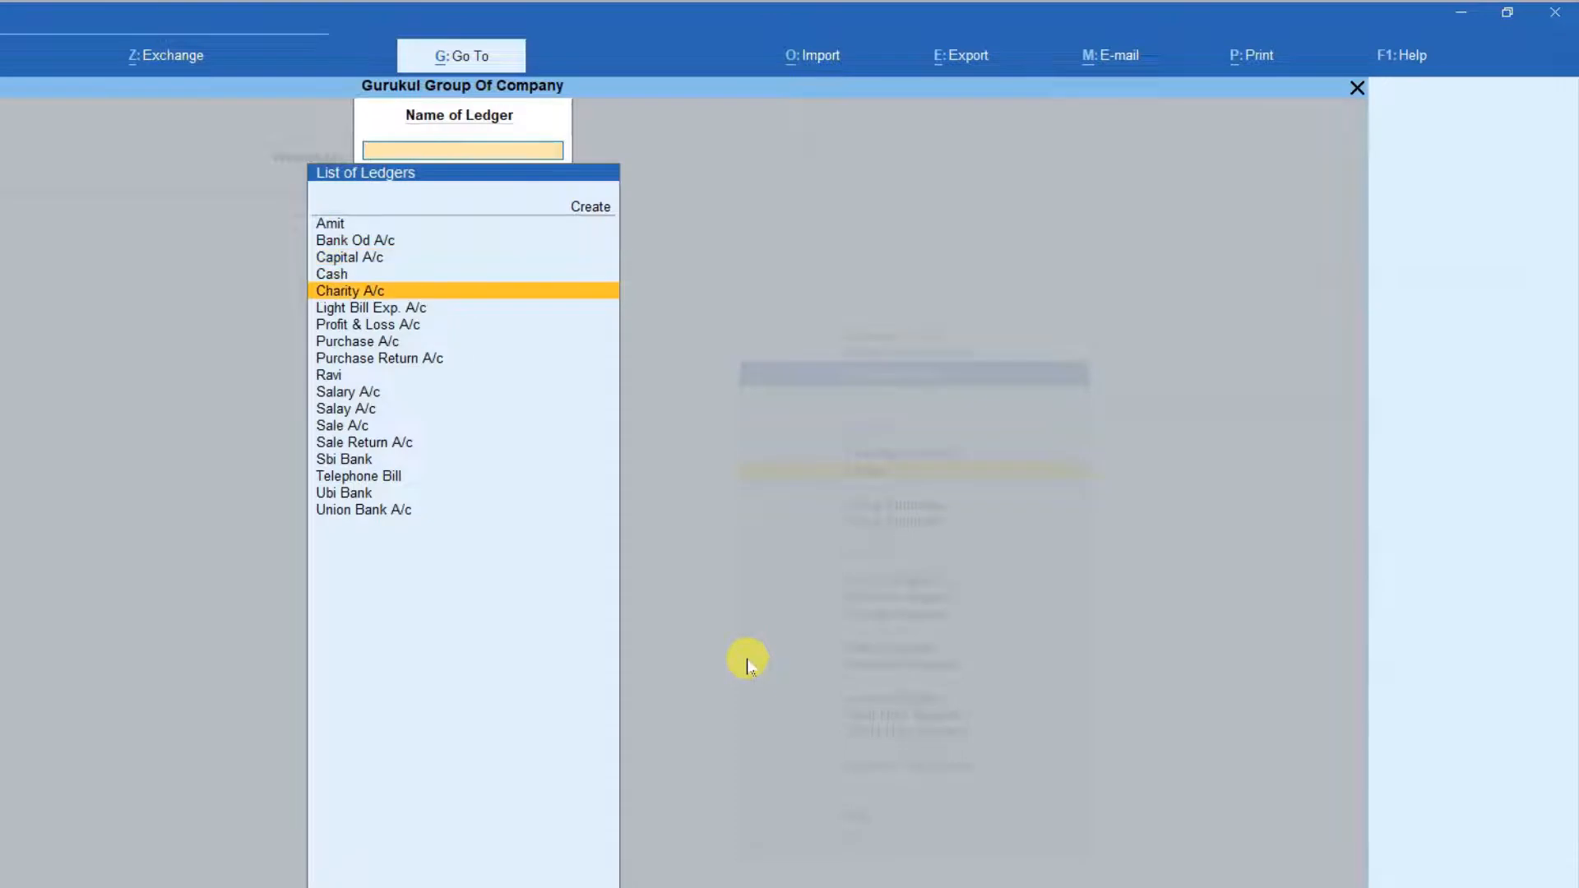
pyautogui.press('Down')
pyautogui.press('Down')
pyautogui.press('Down')
pyautogui.press('Down')
pyautogui.press('Down')
pyautogui.press('Down')
pyautogui.press('Down')
pyautogui.press('Down')
pyautogui.press('Down')
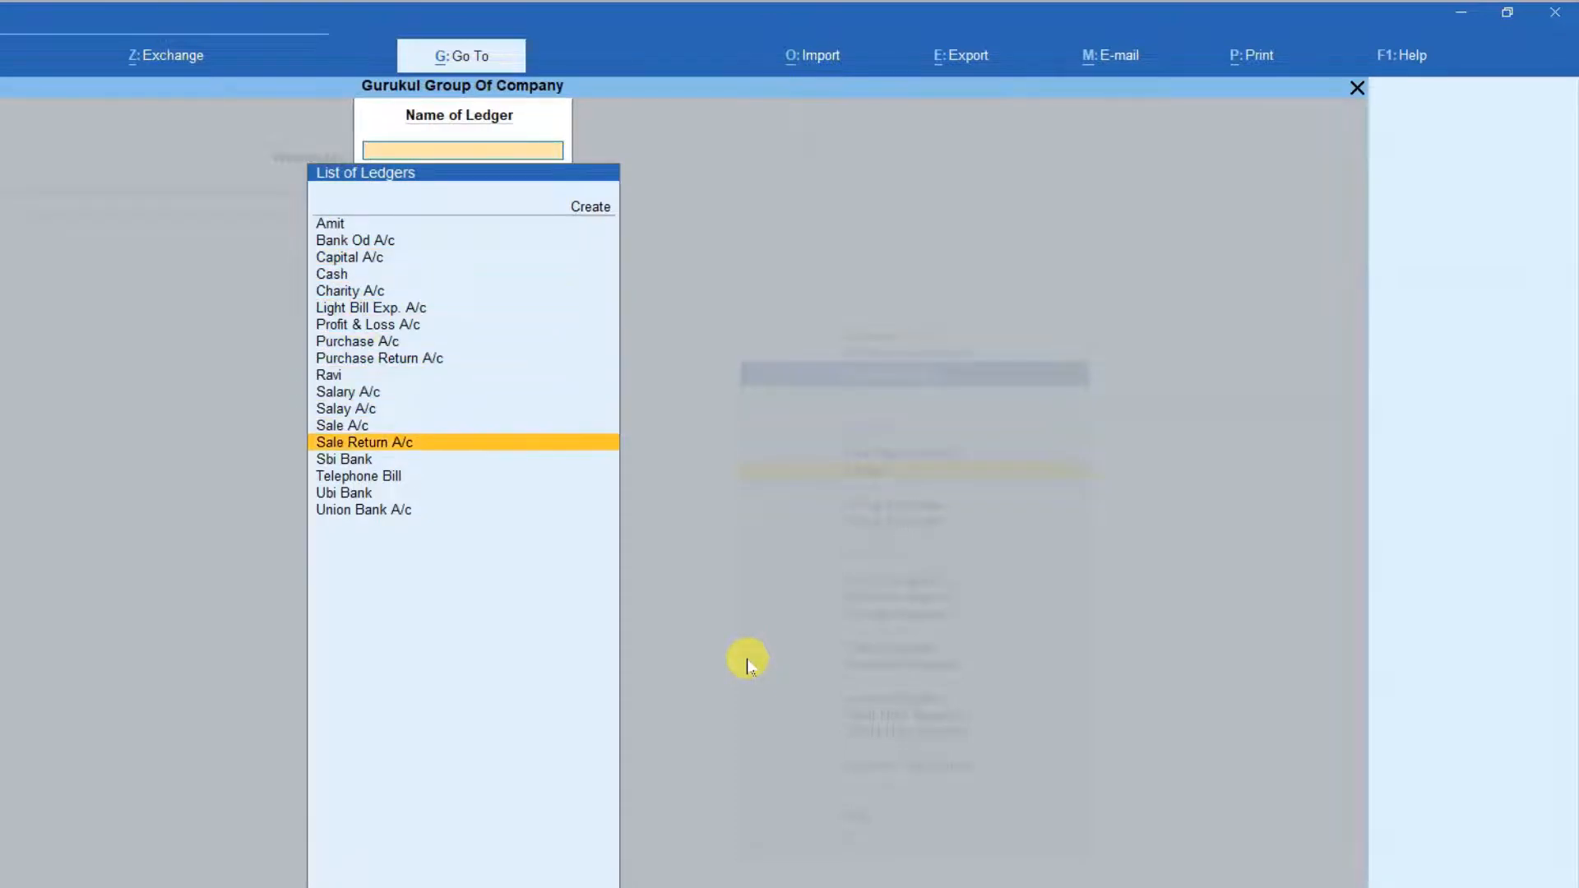
pyautogui.press('Down')
pyautogui.press('Down')
pyautogui.press('Down')
pyautogui.press('Return')
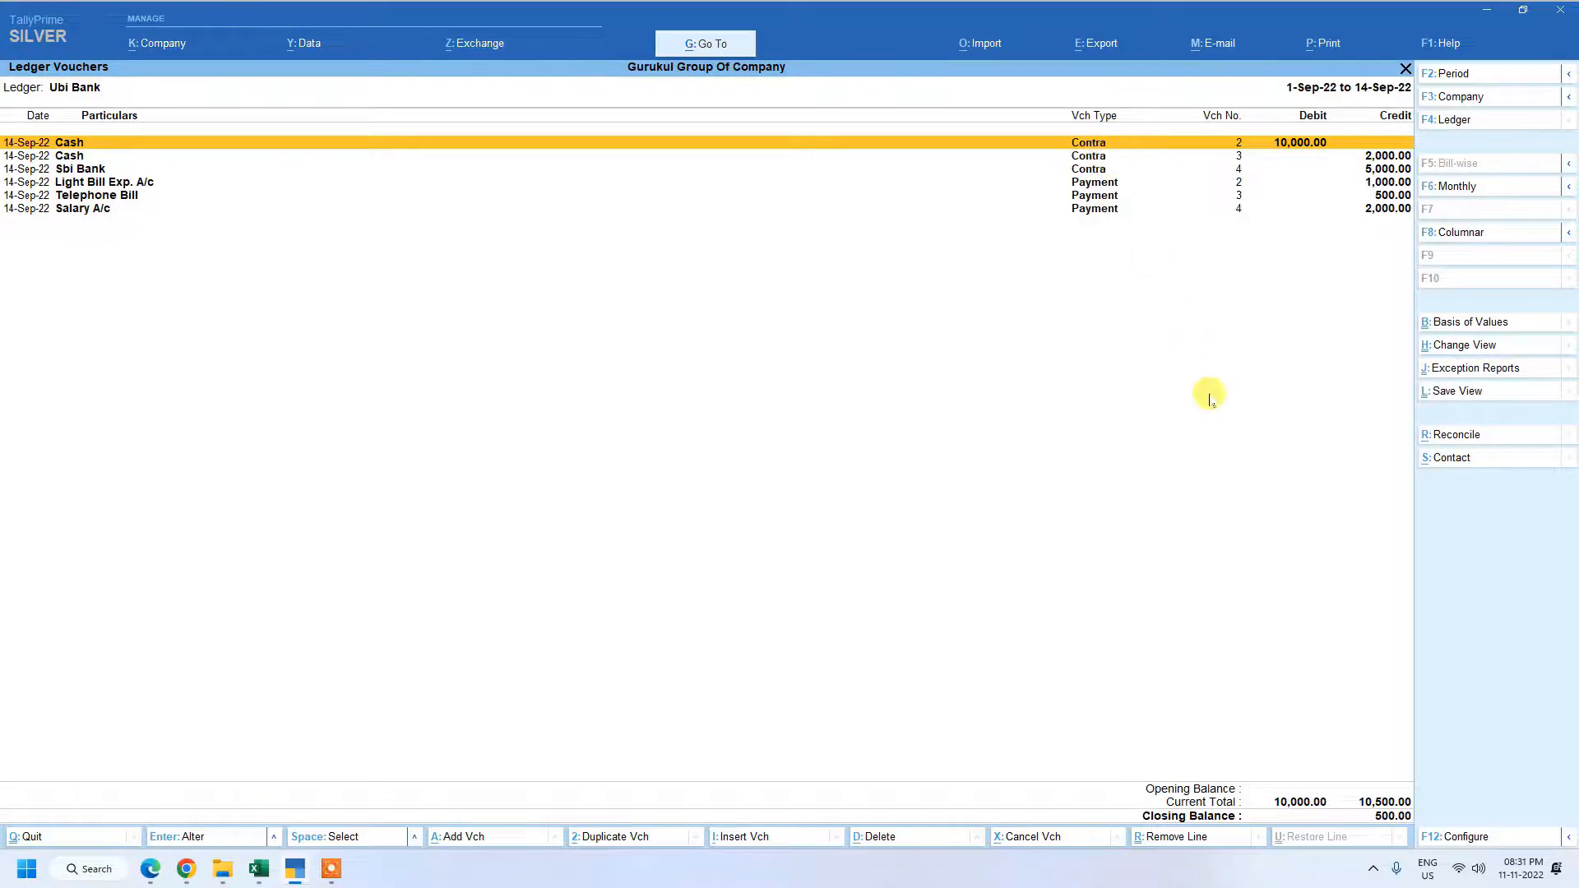
# Examine the contra and payment entries in the Ubi Bank ledger, and return to the Gateway of Tally.
pyautogui.press('Down')
pyautogui.press('Down')
pyautogui.press('Down')
pyautogui.press('Down')
pyautogui.press('Down')
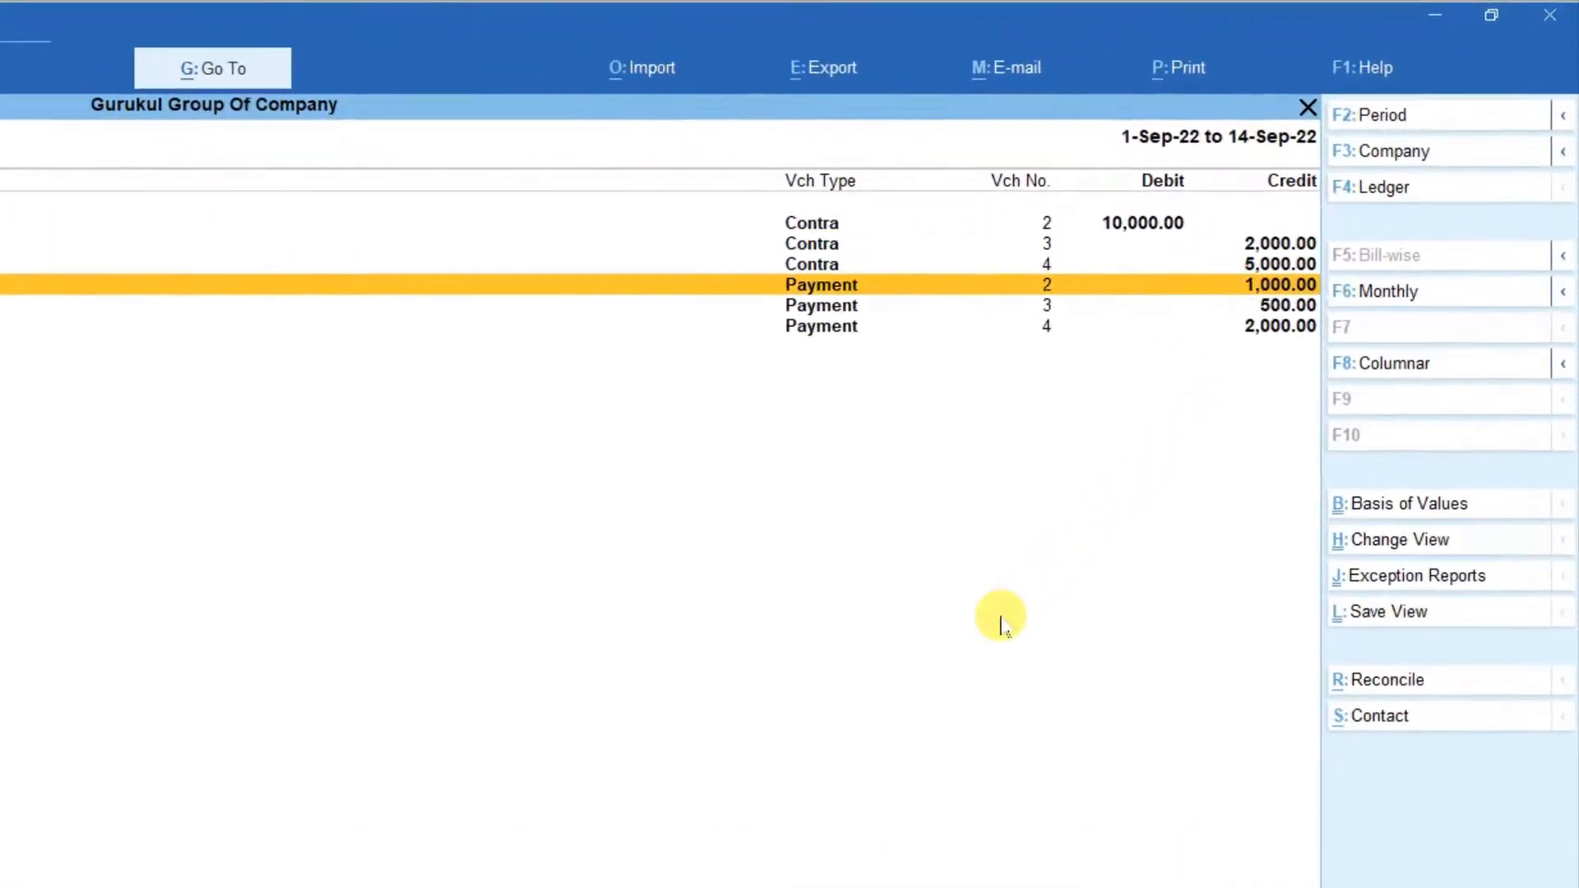
pyautogui.press('Up')
pyautogui.press('Up')
pyautogui.press('Up')
pyautogui.press('Up')
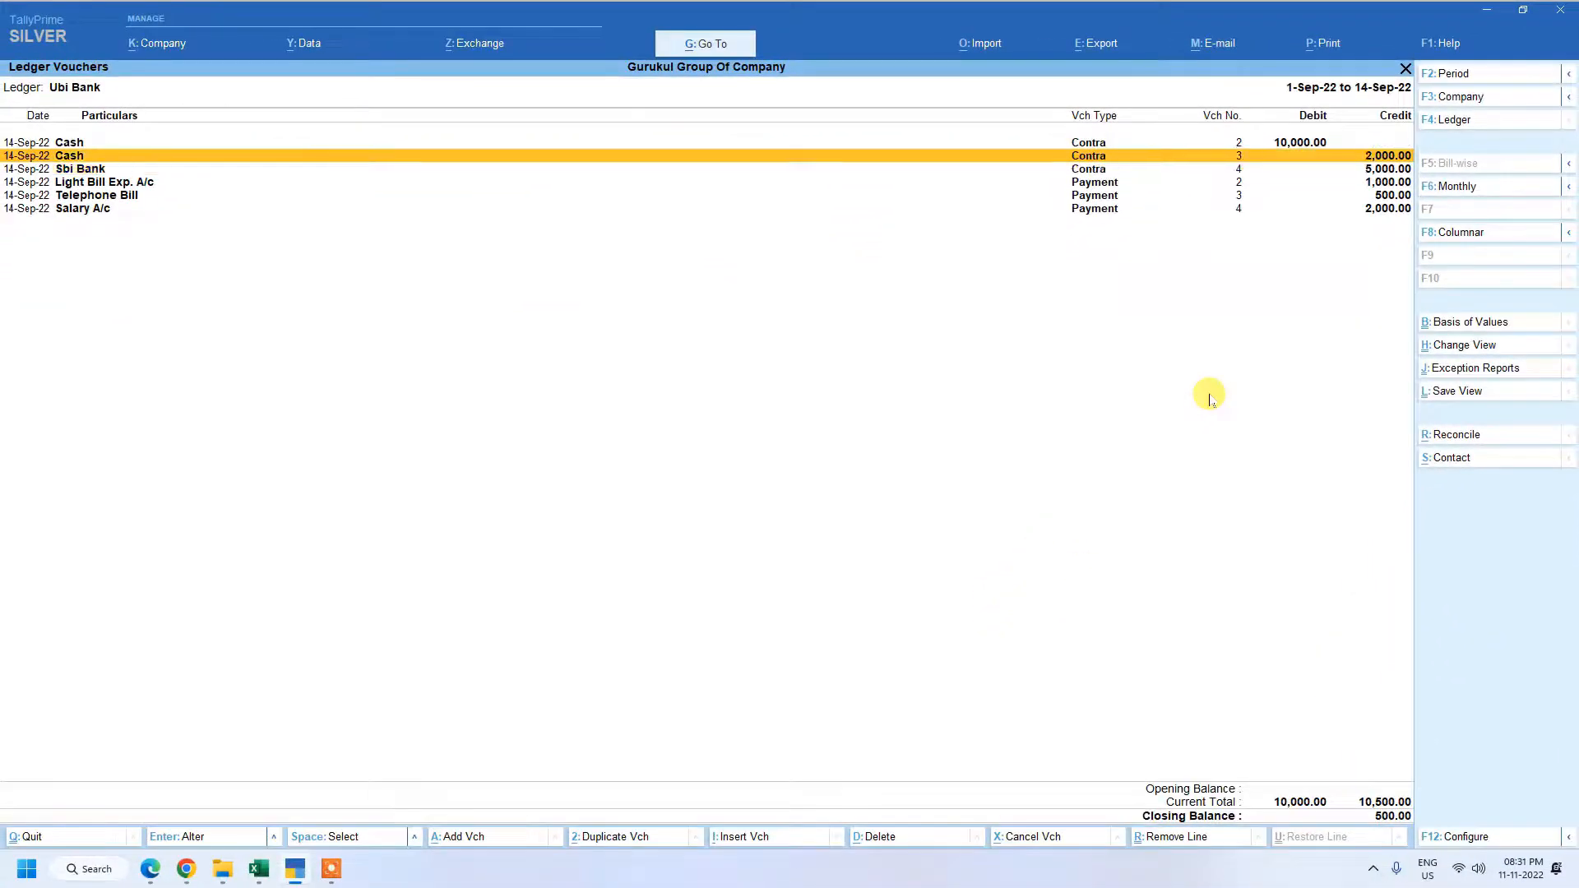
pyautogui.press('Down')
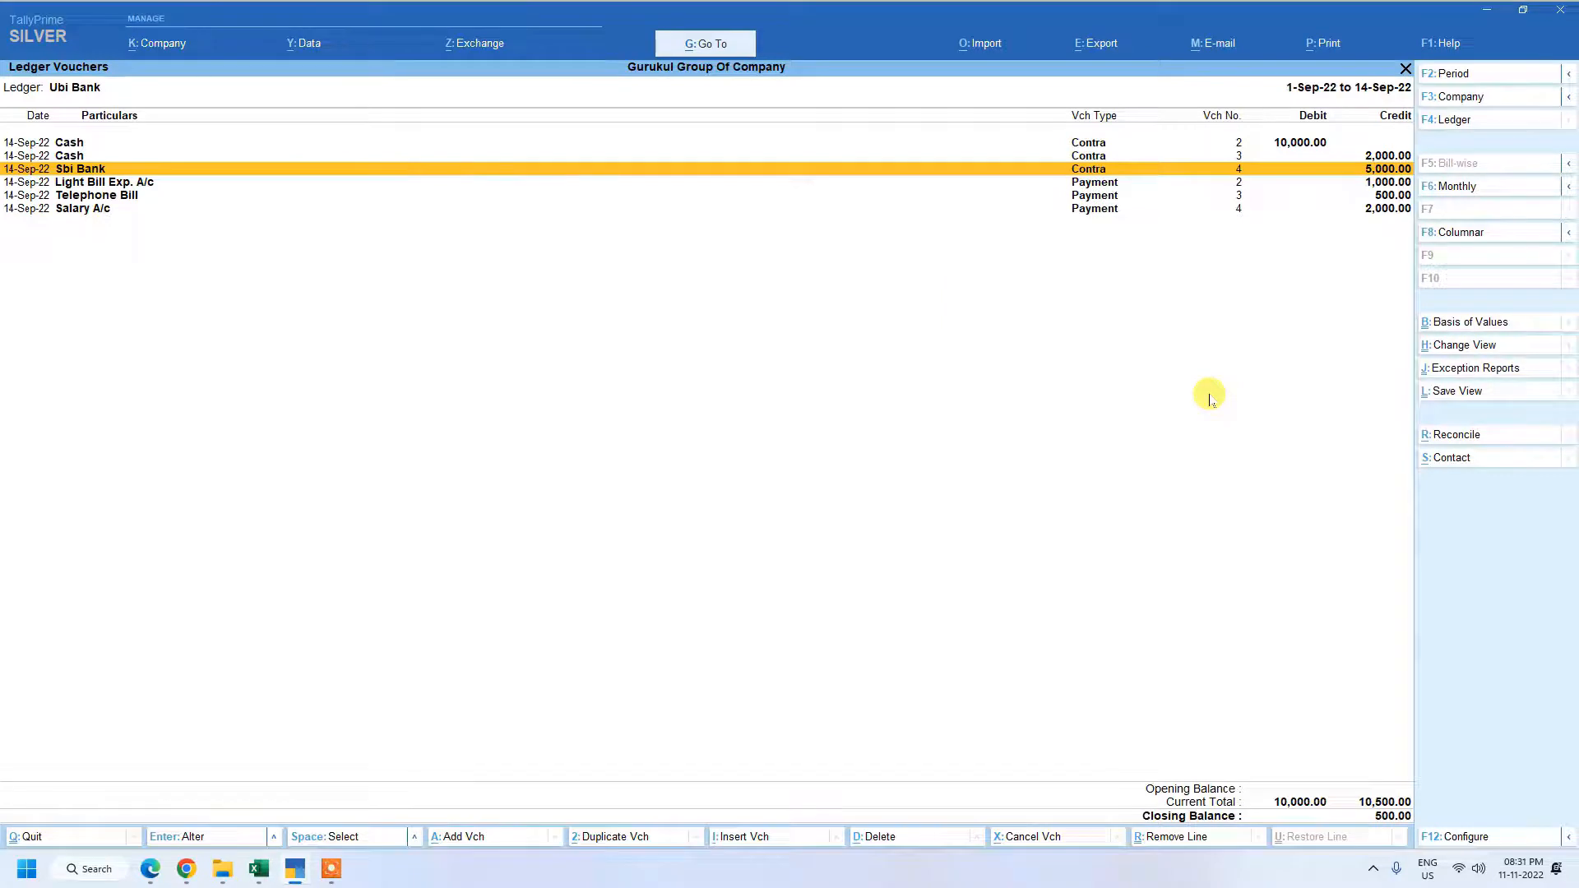
pyautogui.press('Down')
pyautogui.press('Down')
pyautogui.press('Down')
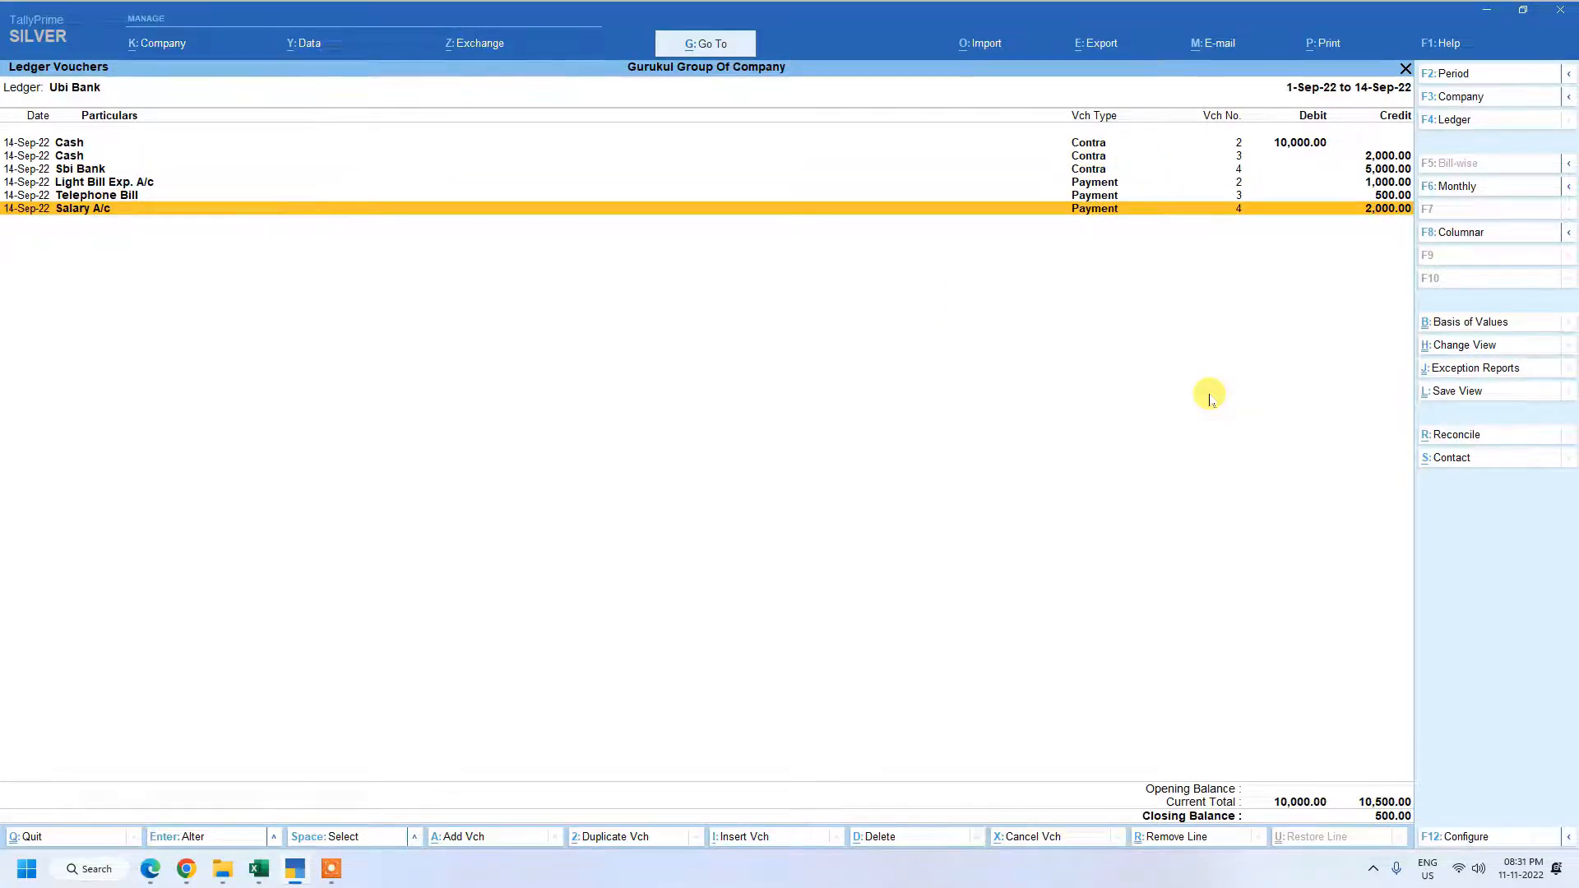
pyautogui.press('Up')
pyautogui.press('Up')
pyautogui.press('Up')
pyautogui.press('Up')
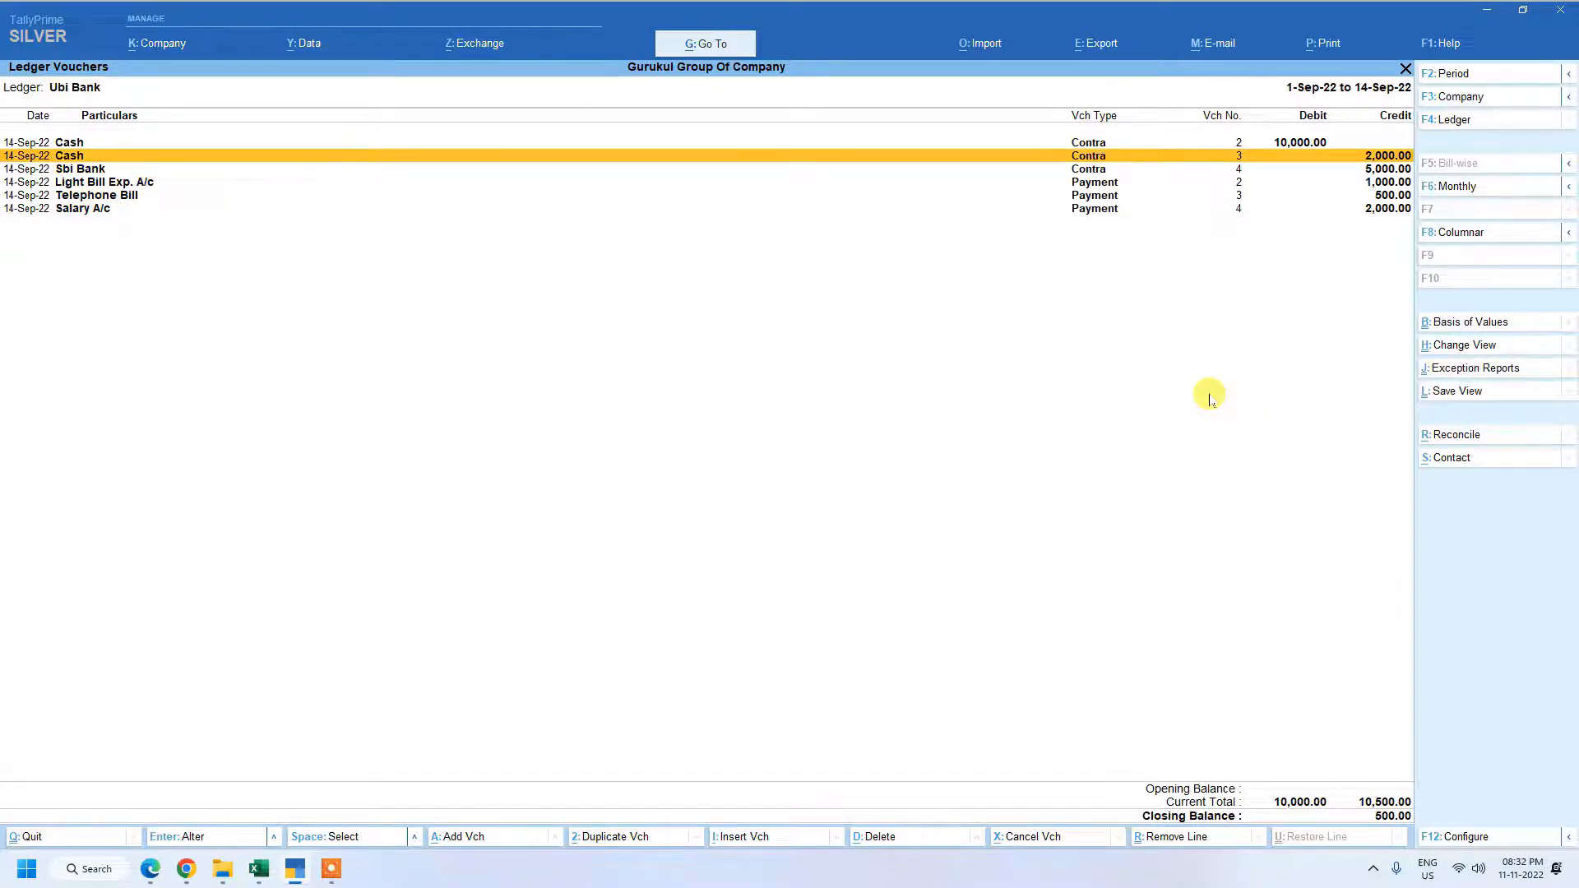
pyautogui.press('Down')
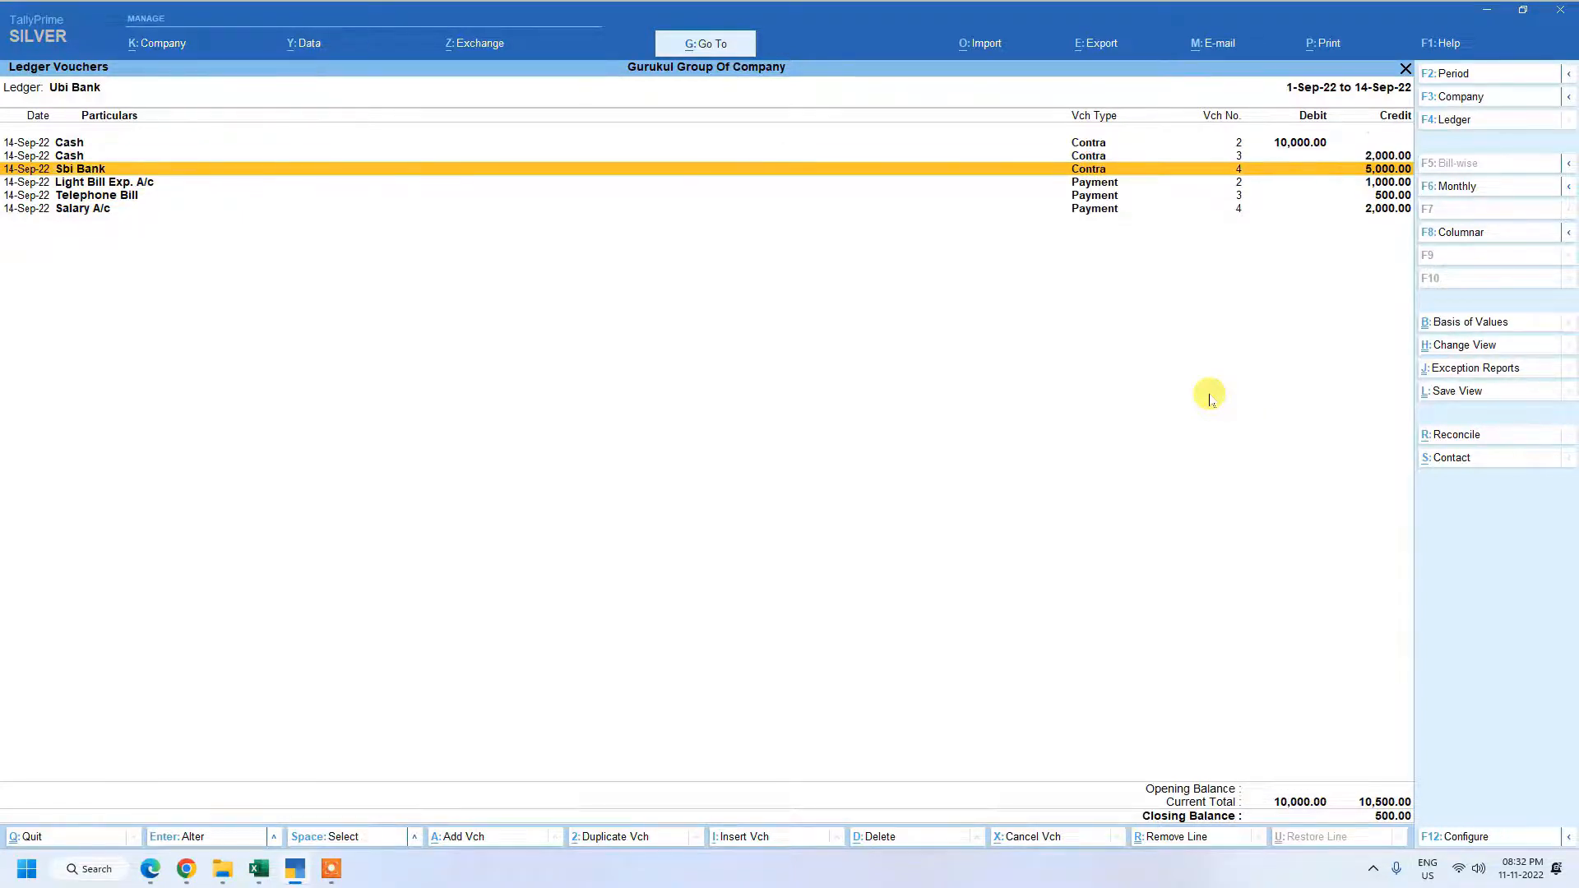
pyautogui.press('Down')
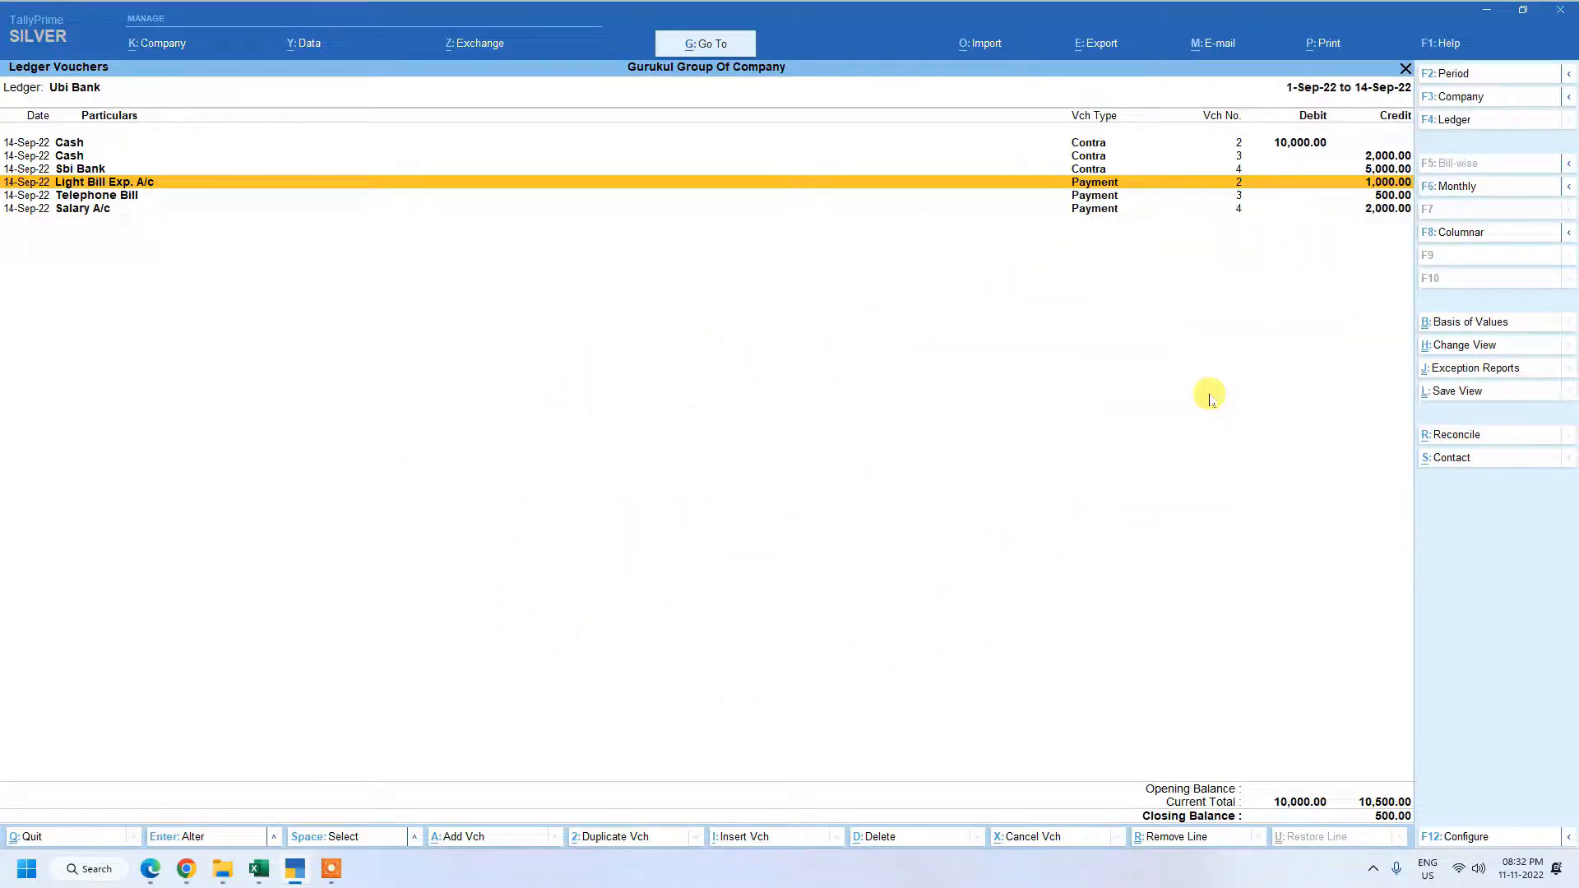
pyautogui.press('Escape')
pyautogui.press('Escape')
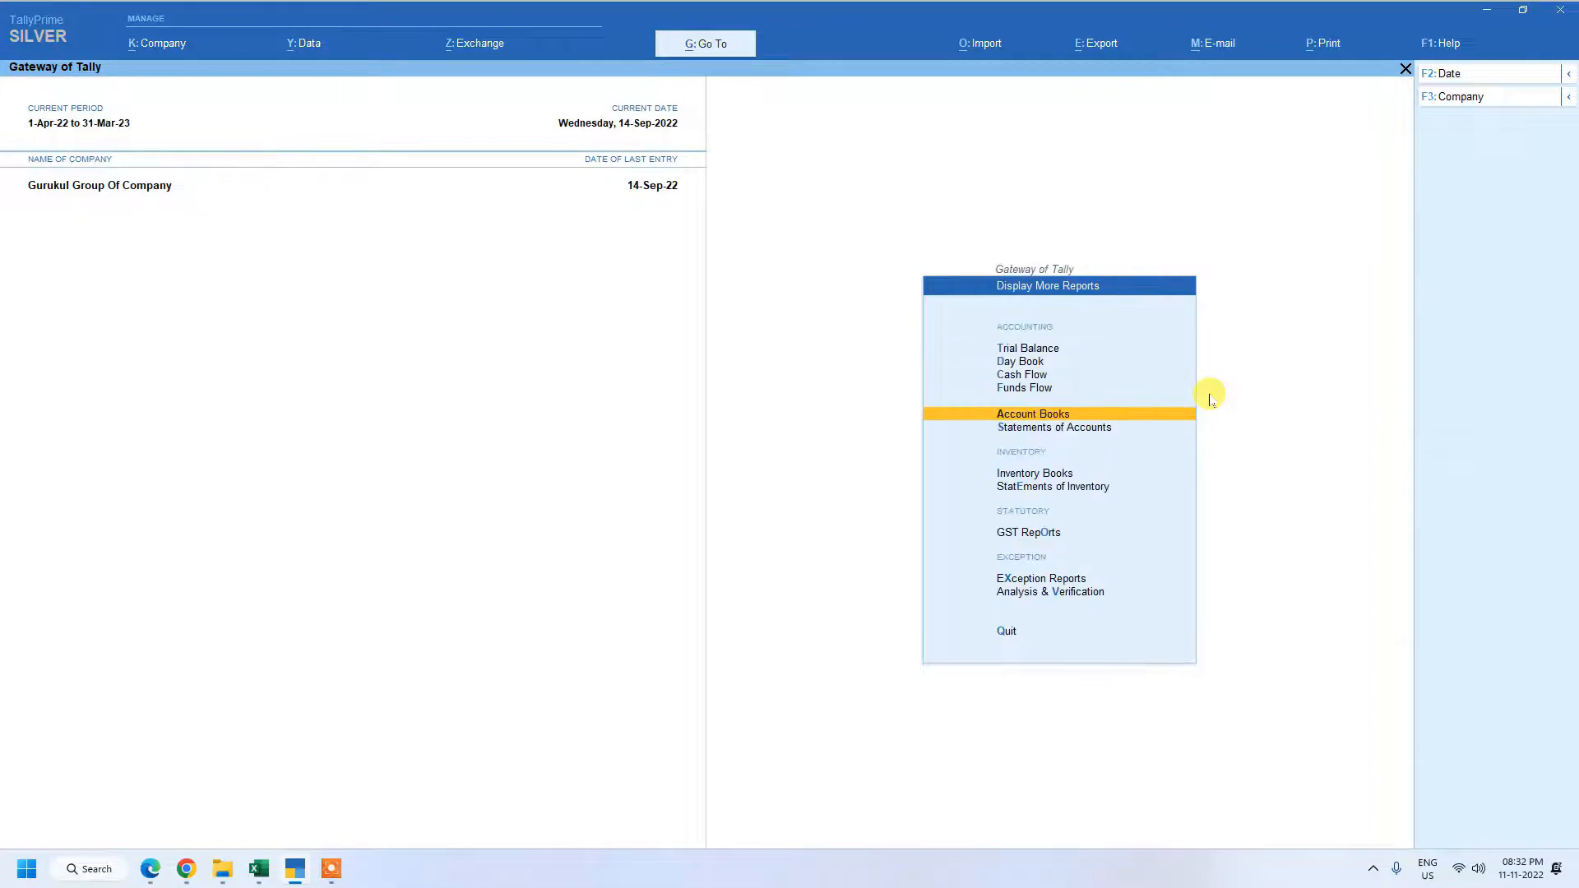
pyautogui.press('Escape')
pyautogui.press('Escape')
pyautogui.press('Escape')
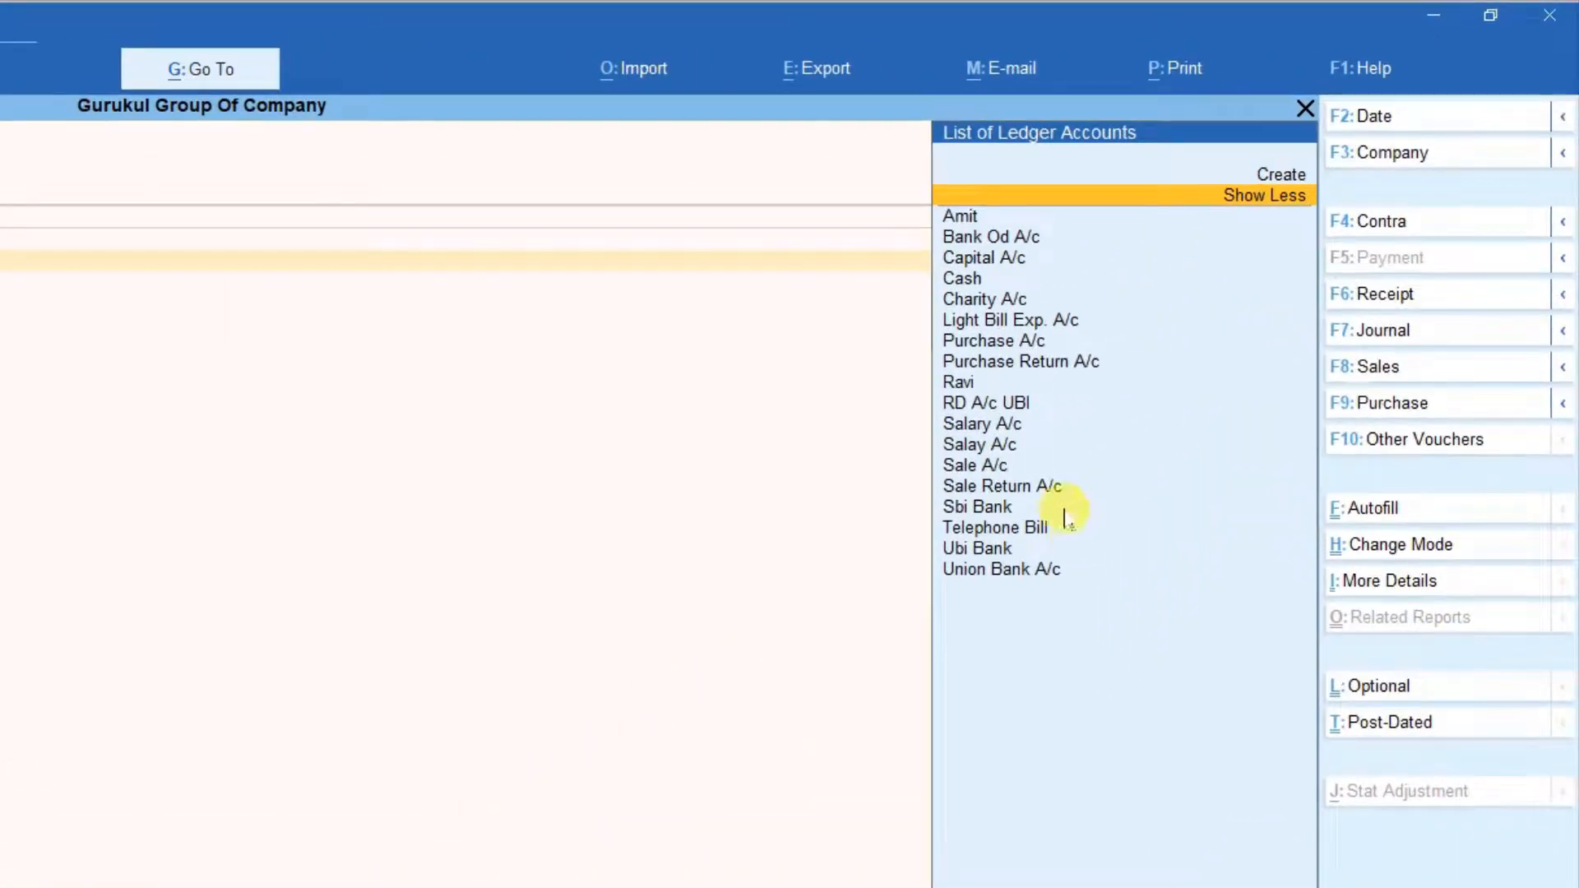
# Debit RD A/c UBI with 1,000 in the new payment voucher.
pyautogui.click(986, 402)
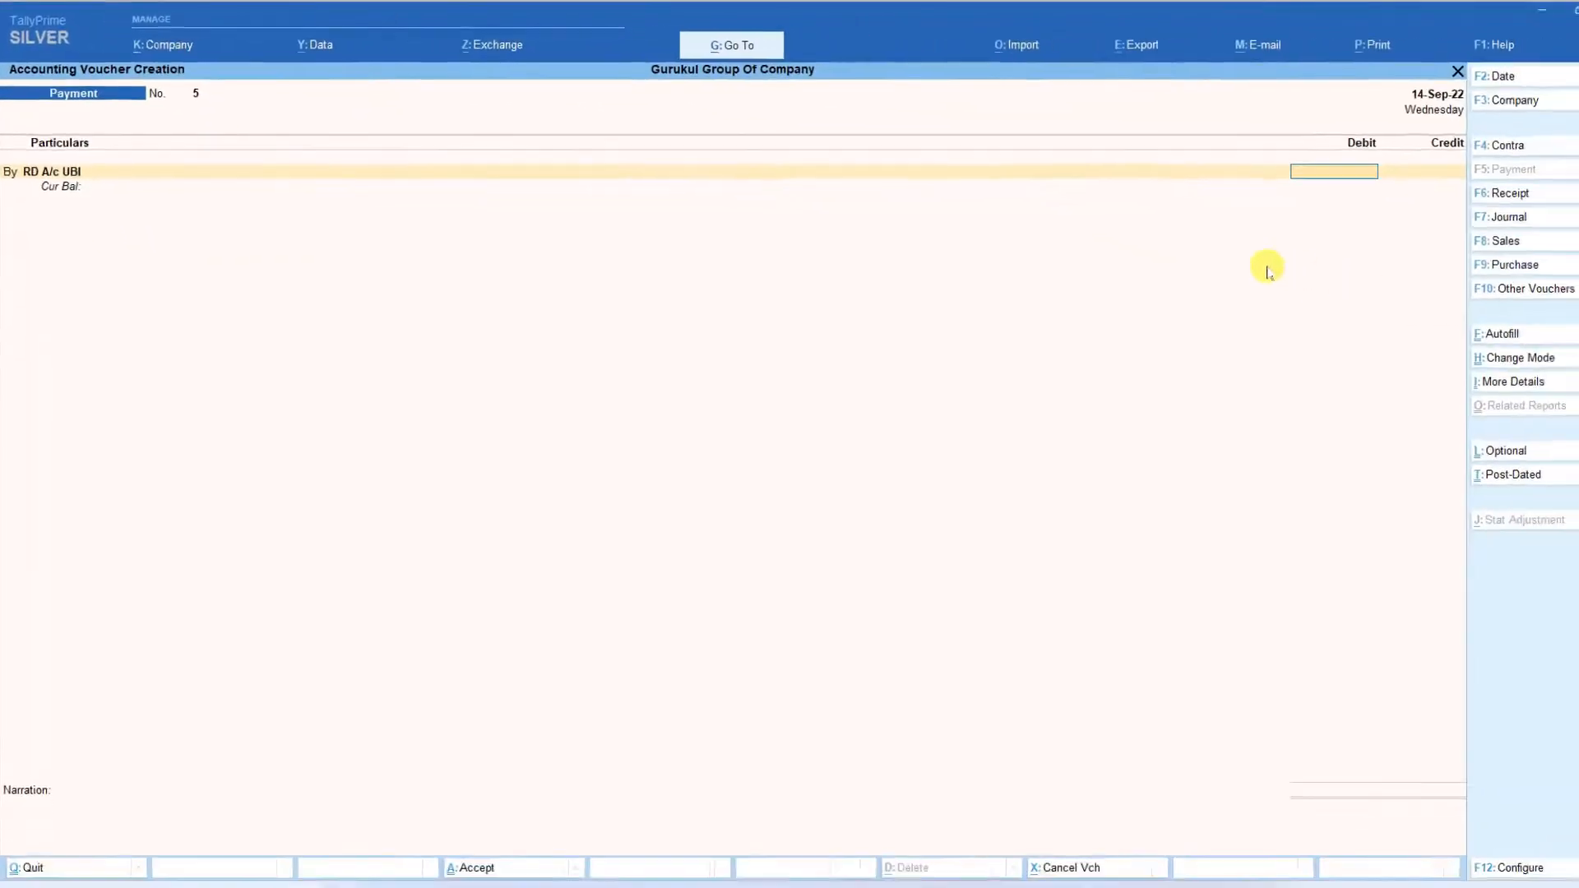
pyautogui.write('1000')
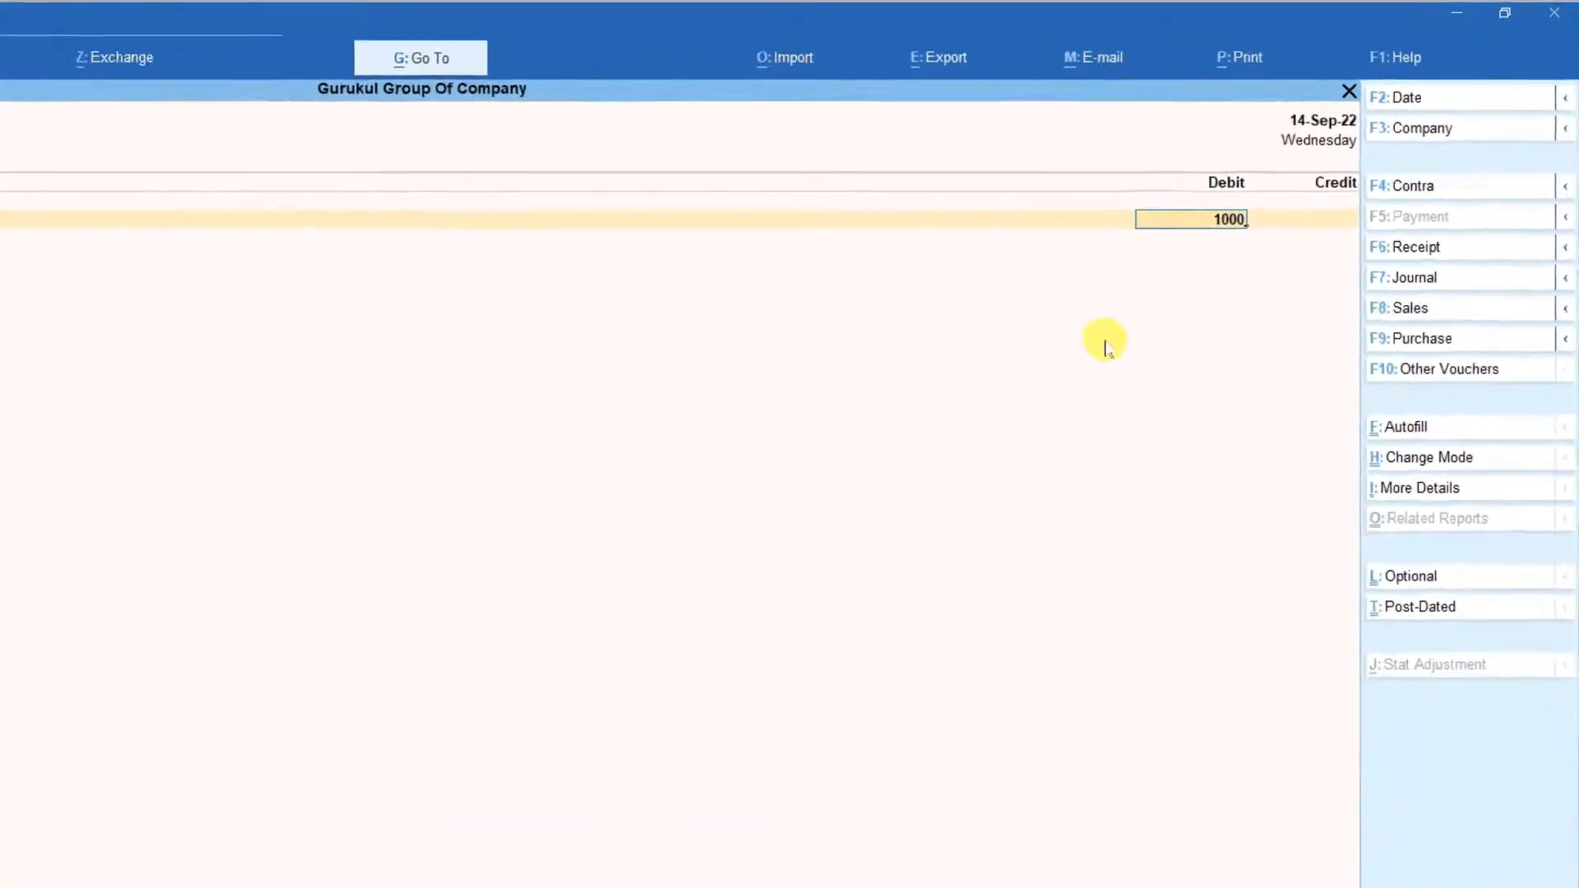
pyautogui.press('Return')
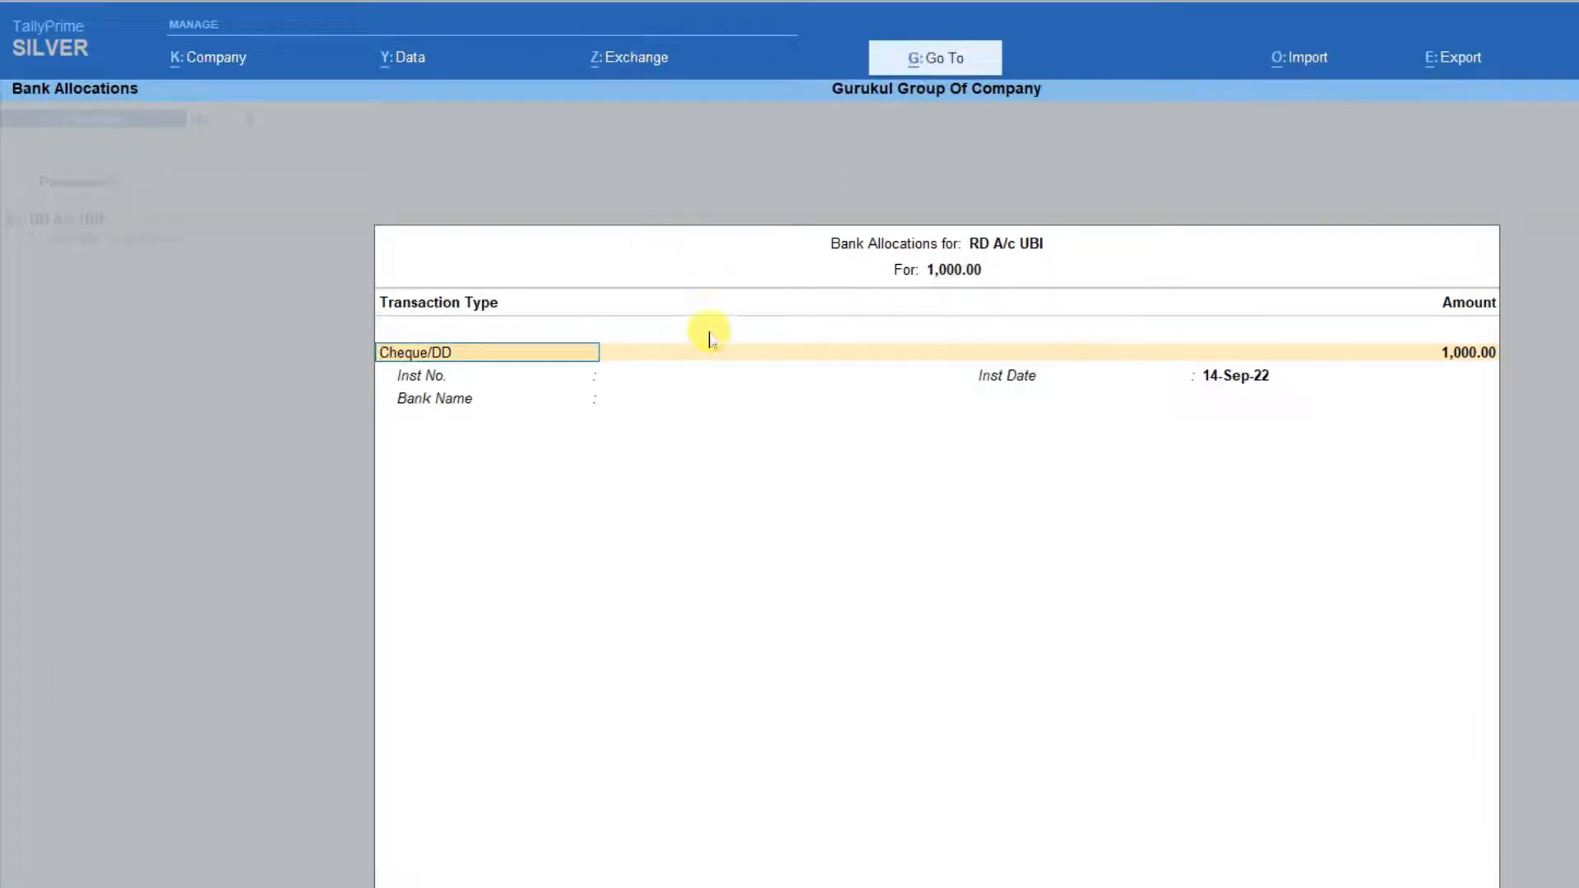
# Allocate the 1,000.00 for RD A/c UBI as ECS dated 14-Sep-22, leaving the instrument number and bank name blank.
pyautogui.press('BackSpace')
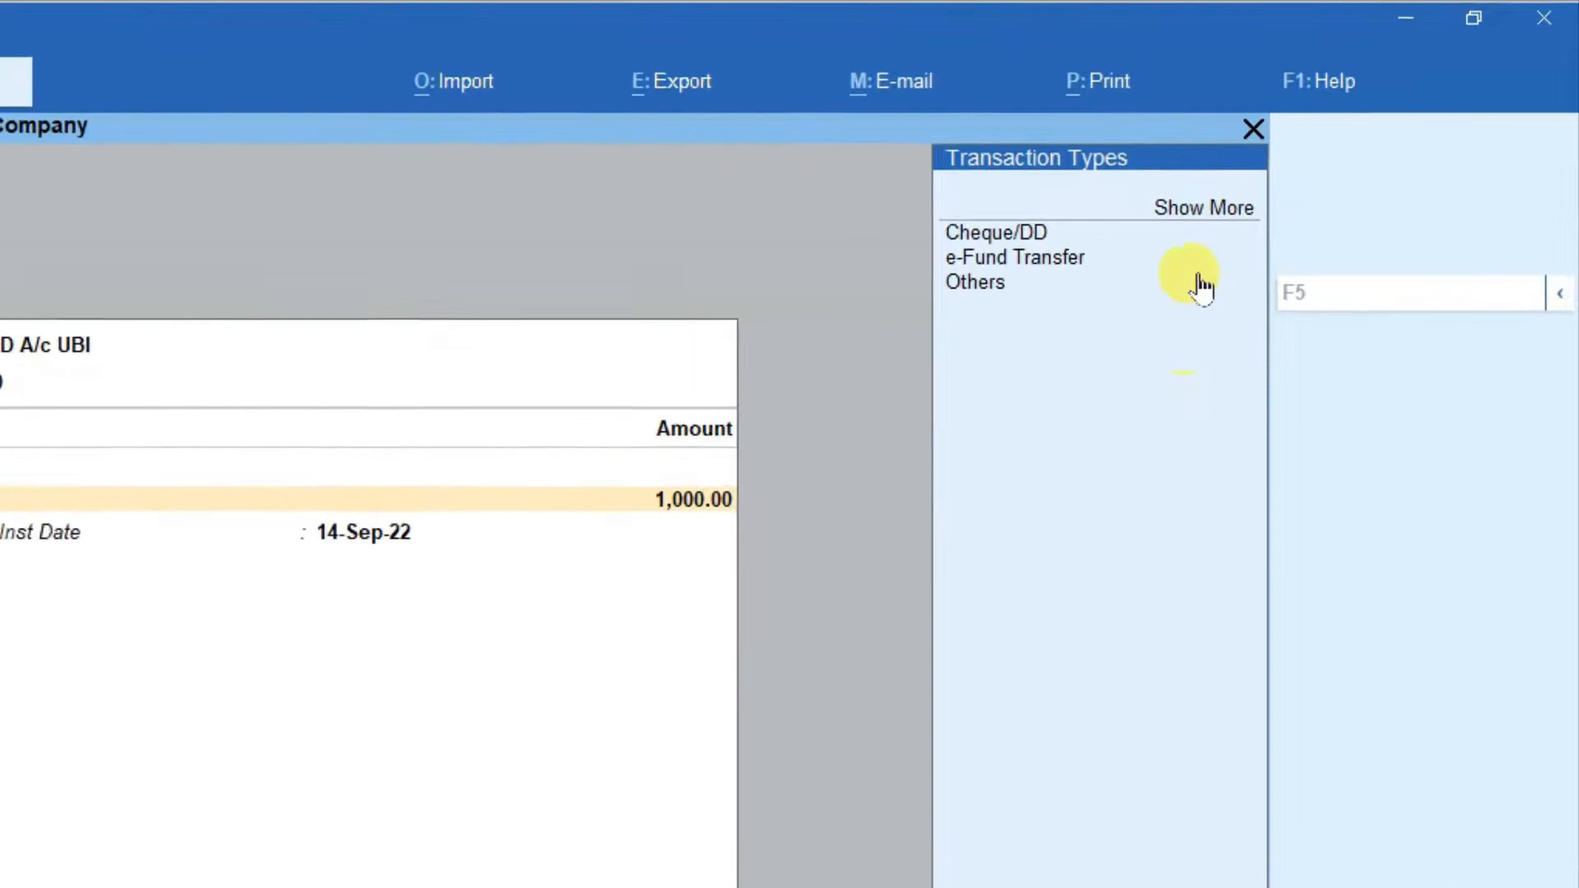
pyautogui.click(1206, 211)
pyautogui.press('Down')
pyautogui.press('Down')
pyautogui.press('Down')
pyautogui.press('Down')
pyautogui.press('Down')
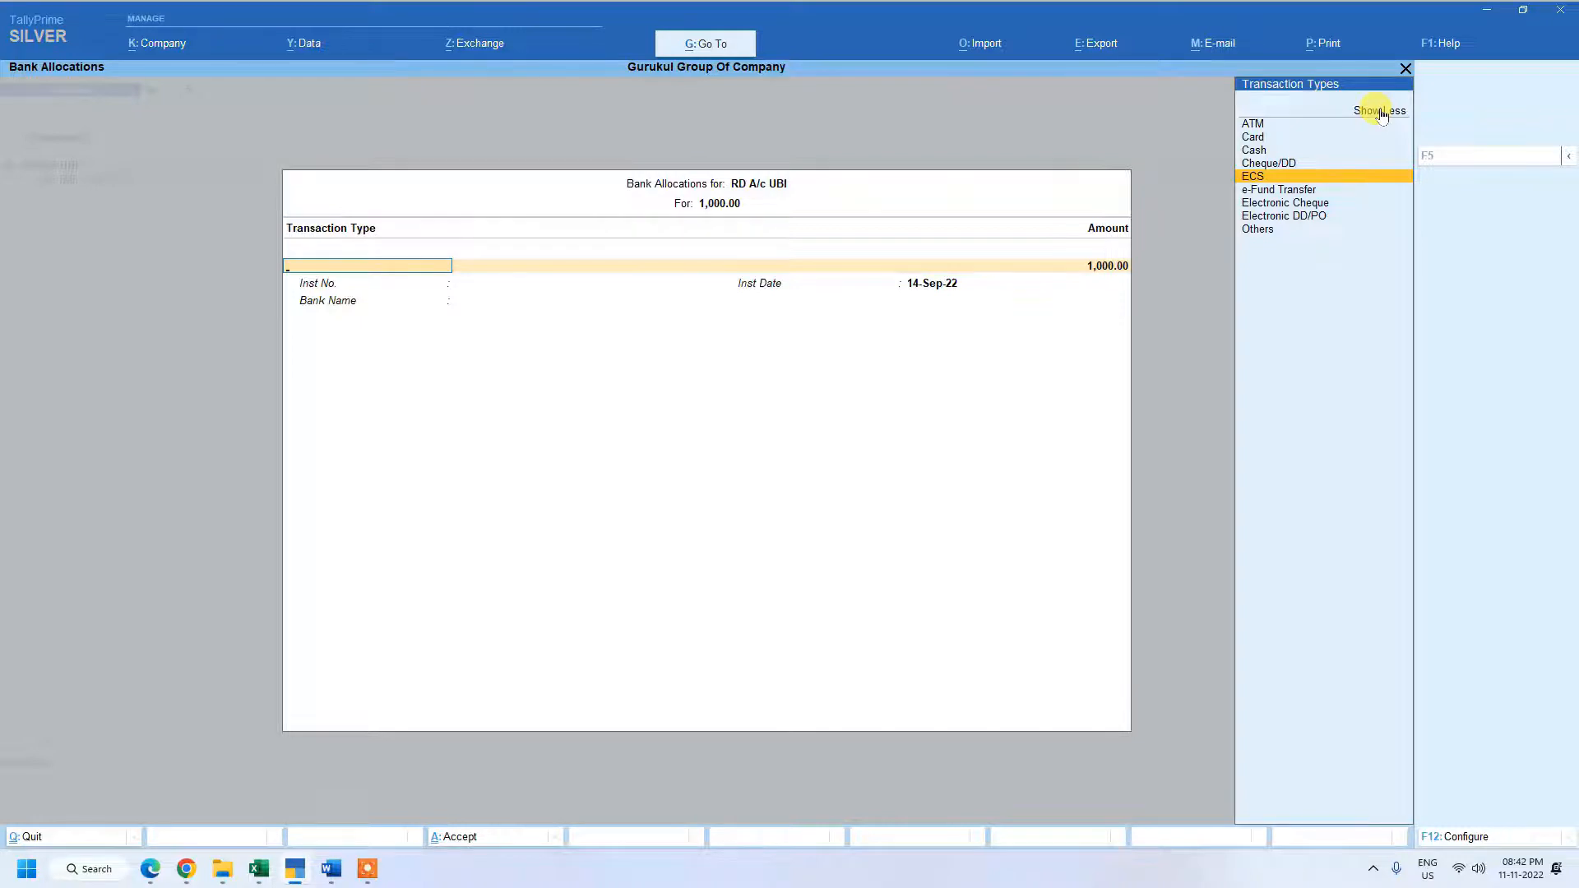
pyautogui.press('Return')
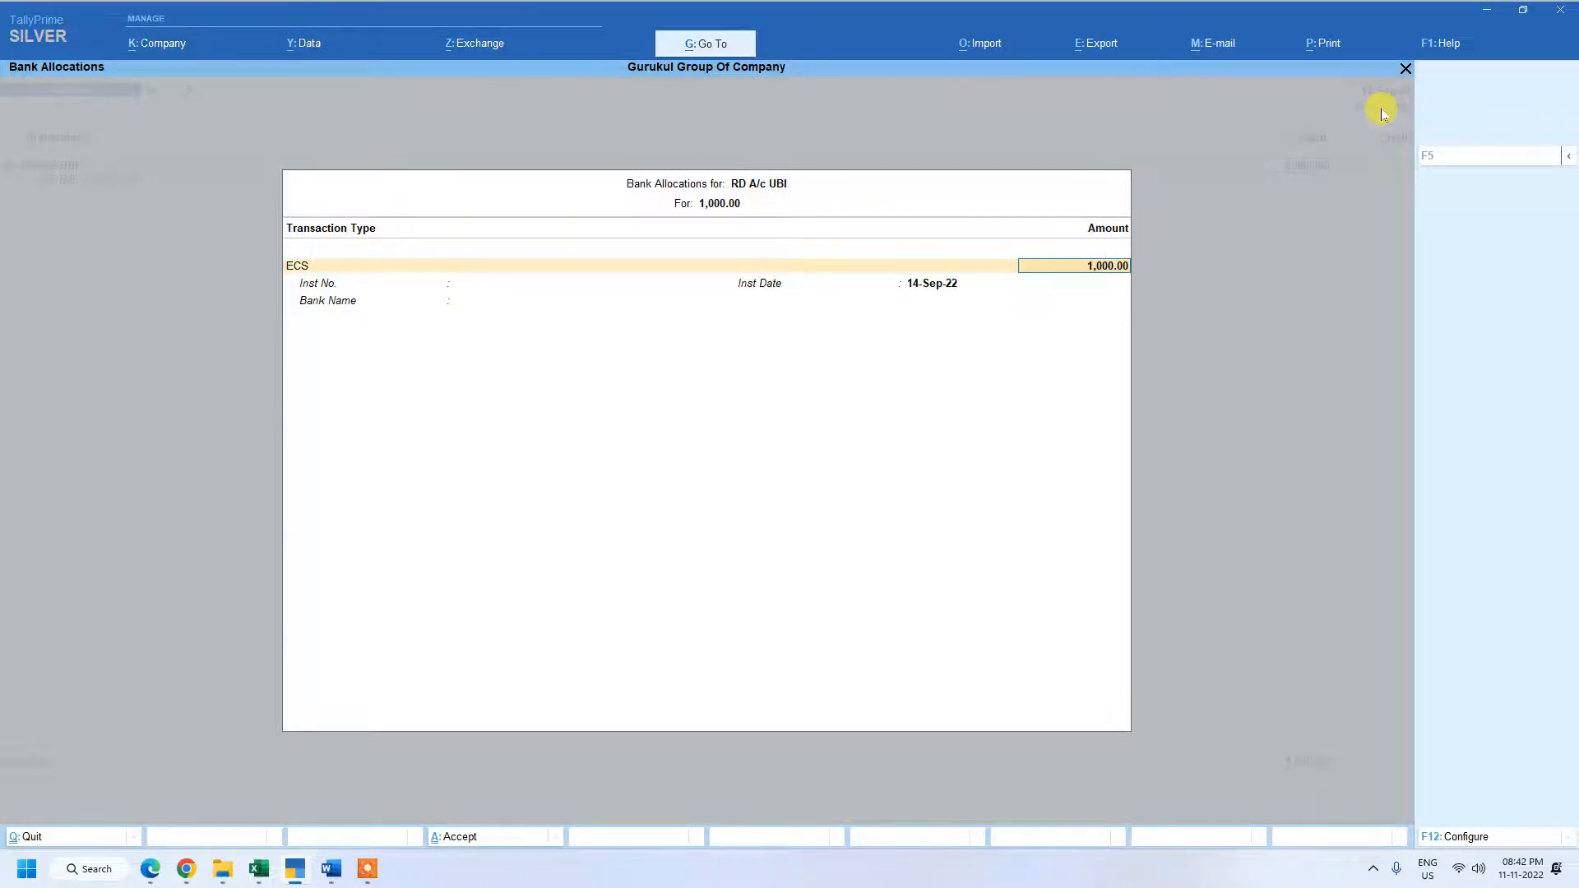
pyautogui.press('Return')
pyautogui.press('Return')
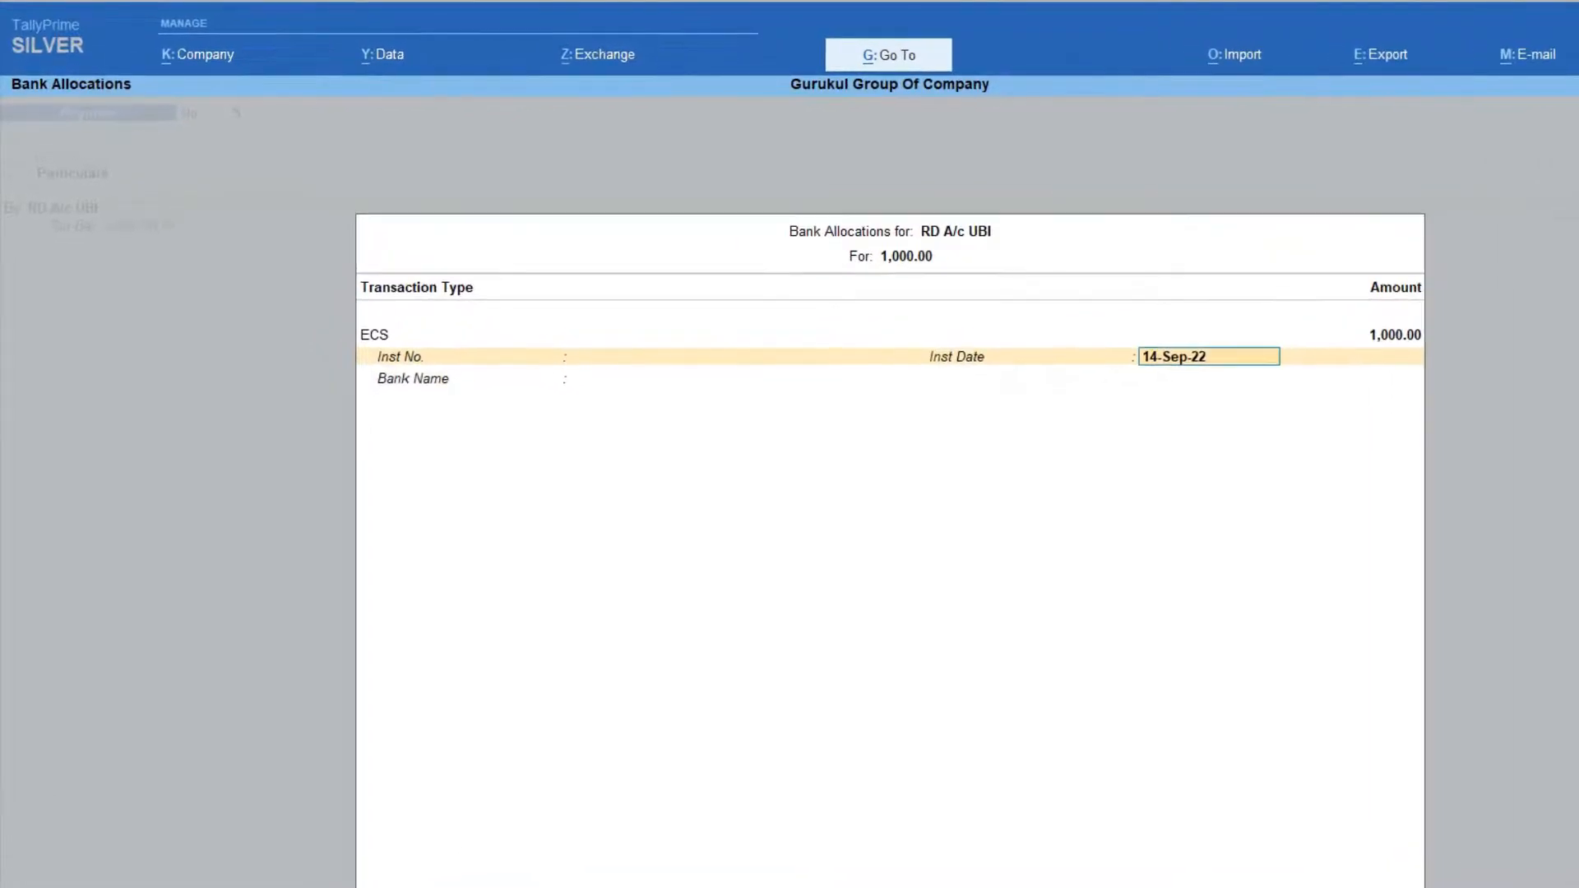
pyautogui.press('Return')
pyautogui.press('Return')
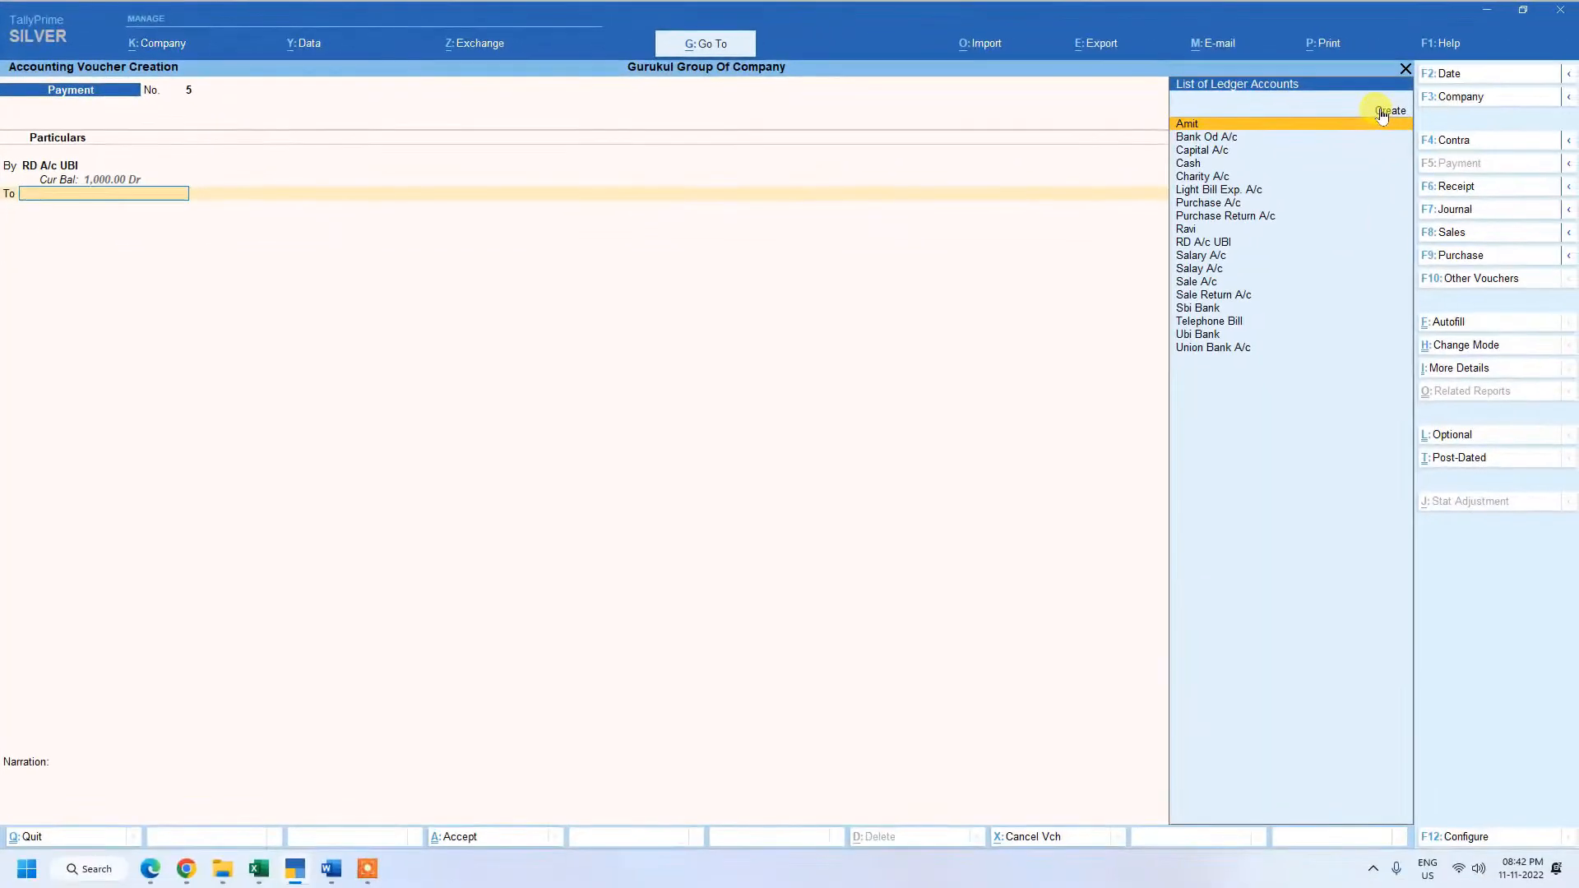
# Credit Ubi Bank with 1,000.00 as the account paying the RD instalment.
pyautogui.write('u')
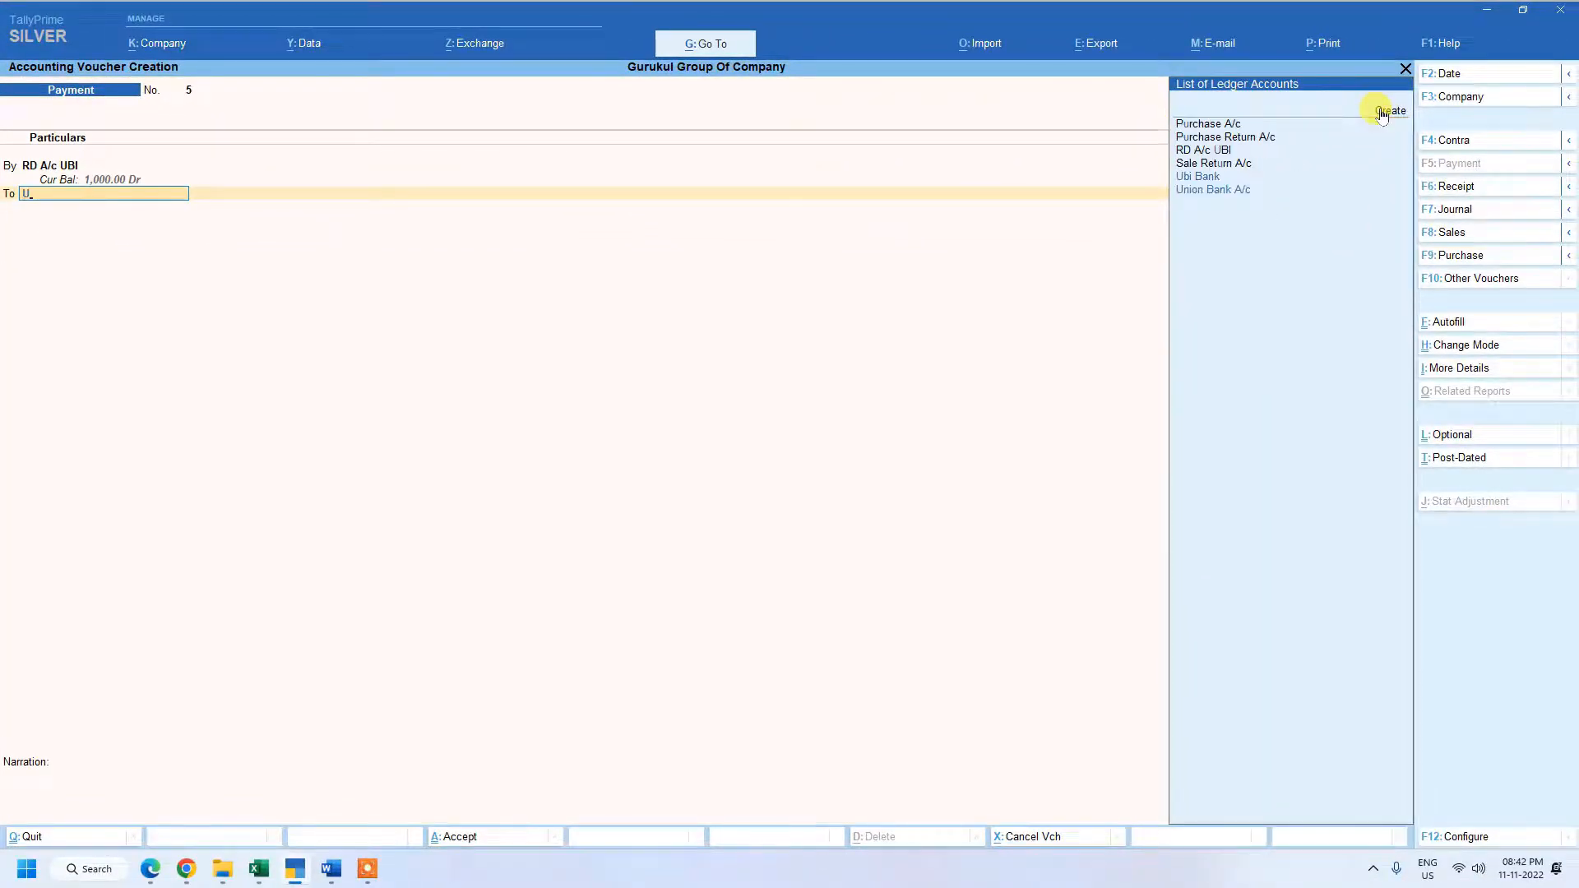
pyautogui.press('Down')
pyautogui.press('Up')
pyautogui.press('Return')
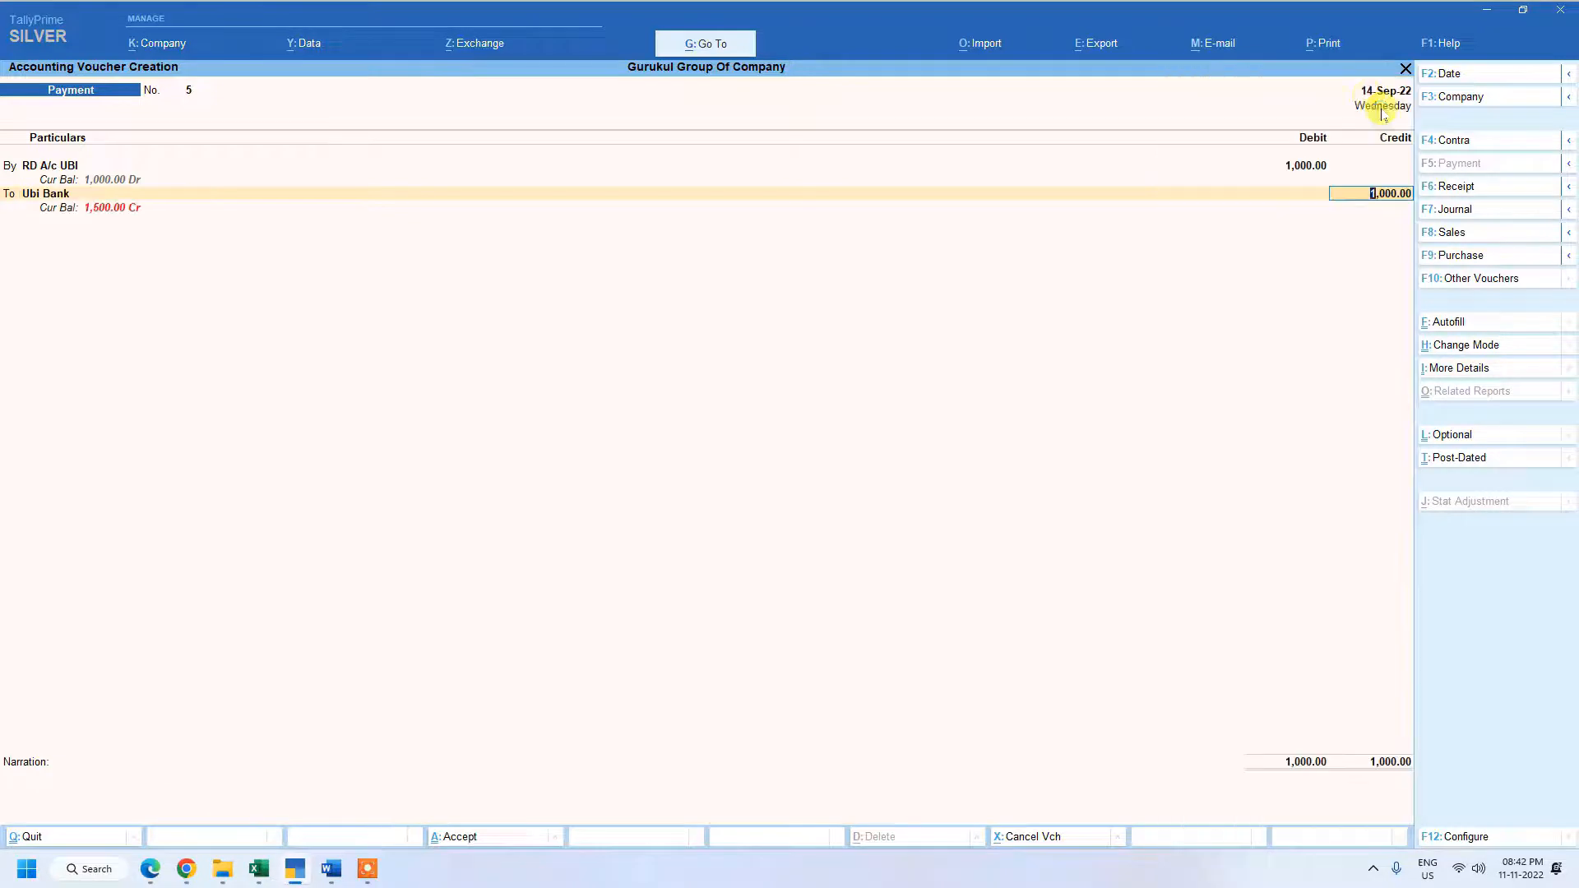
pyautogui.press('Return')
# Accept Ubi Bank's 1,000.00 ECS allocation dated 14-Sep-22 without an instrument number, and save the voucher with no narration.
pyautogui.press('Return')
pyautogui.press('Return')
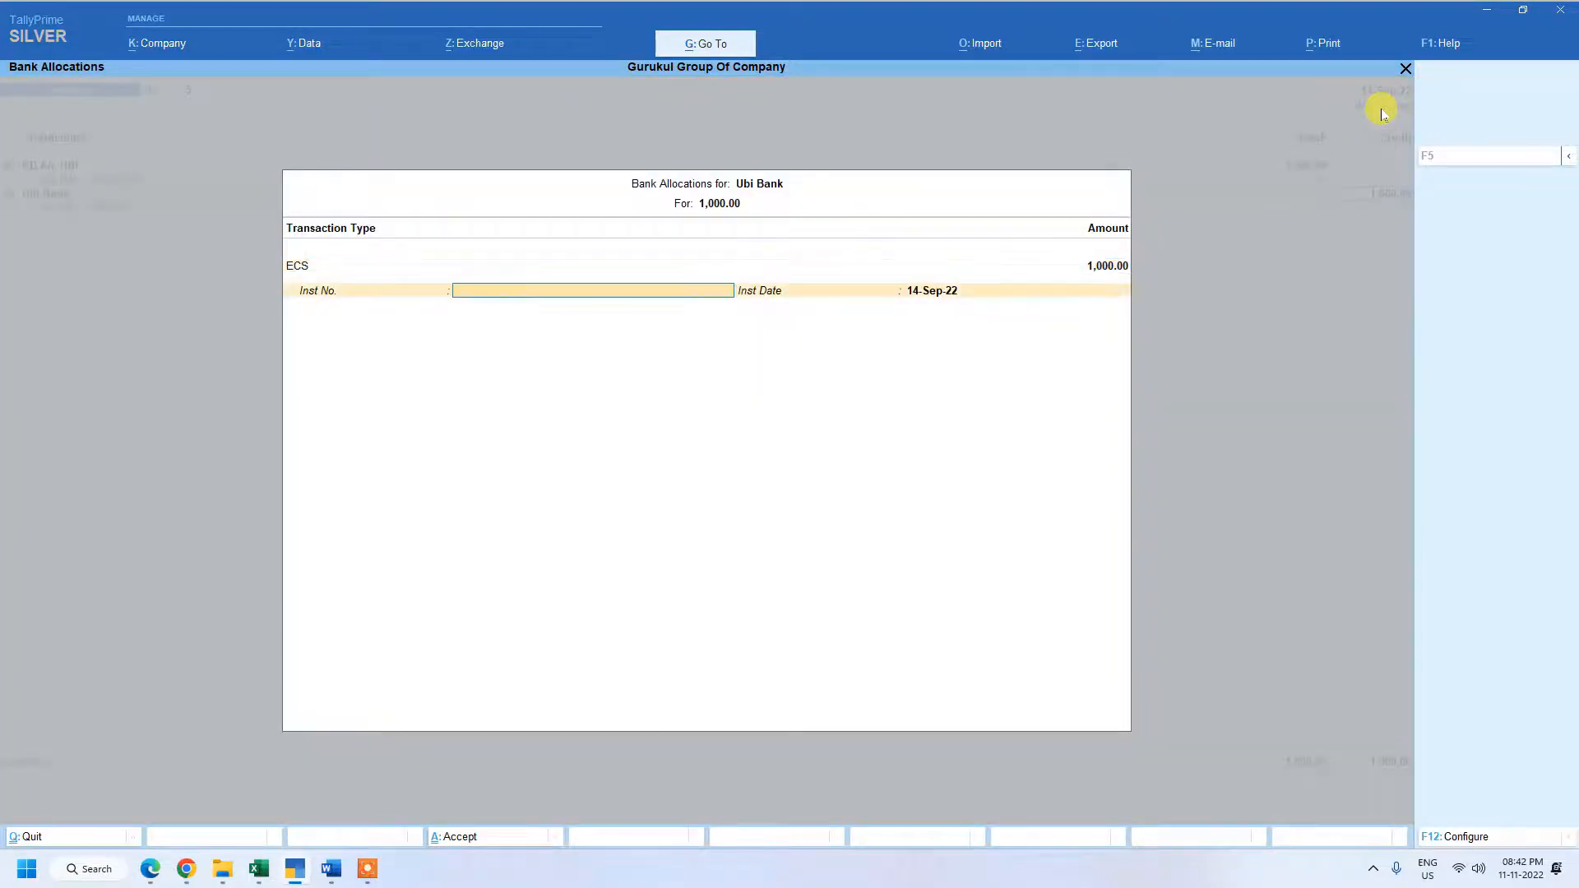
pyautogui.press('Return')
pyautogui.press('Return')
pyautogui.press('Return')
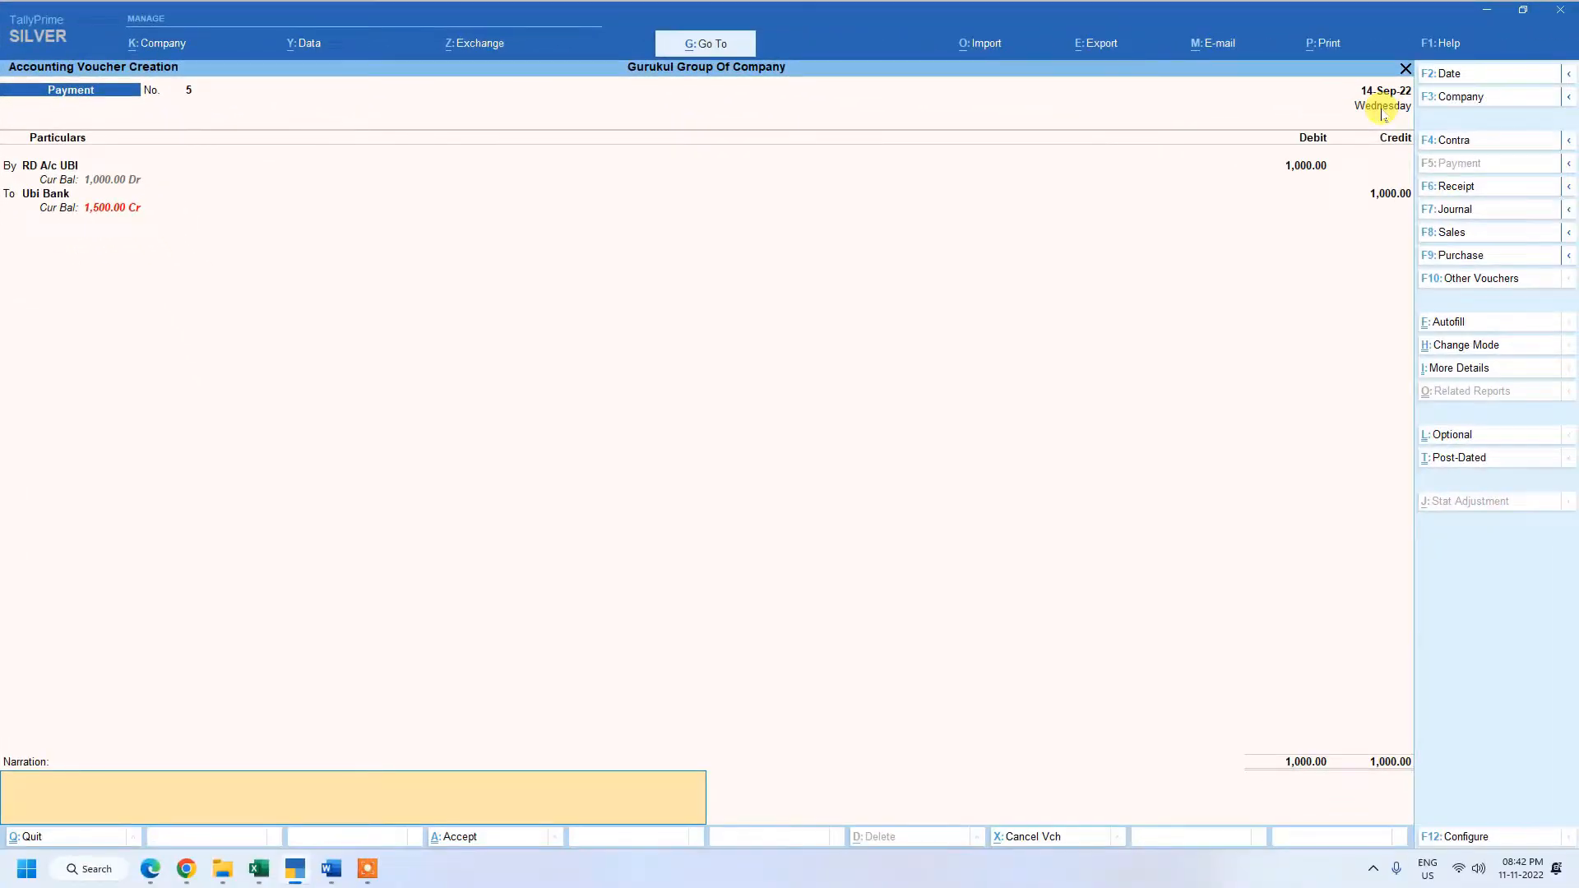
pyautogui.press('Return')
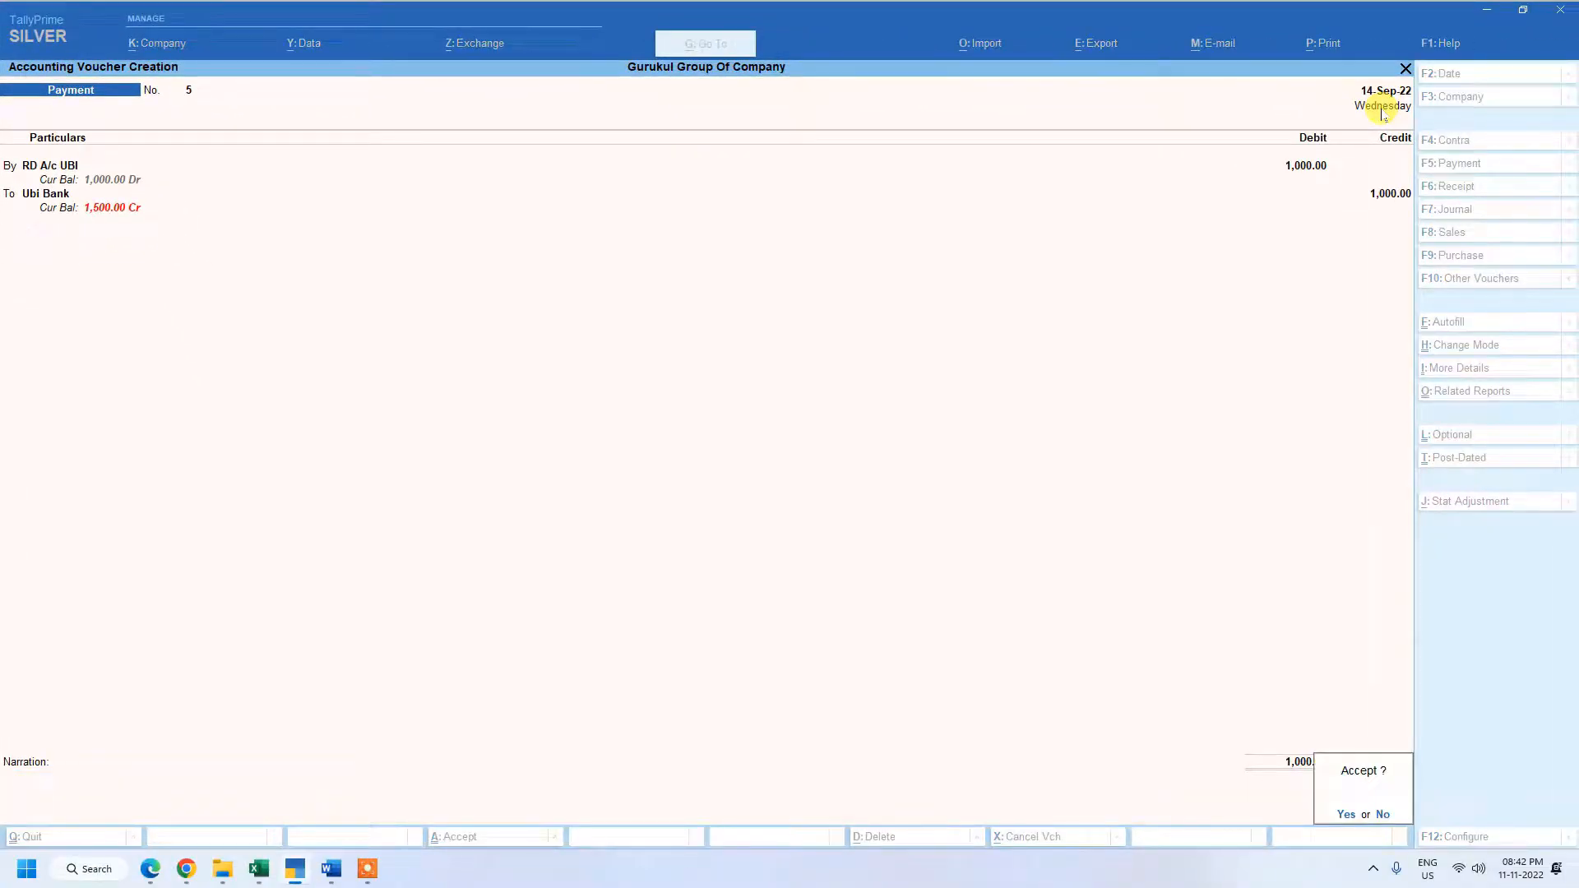
pyautogui.press('Return')
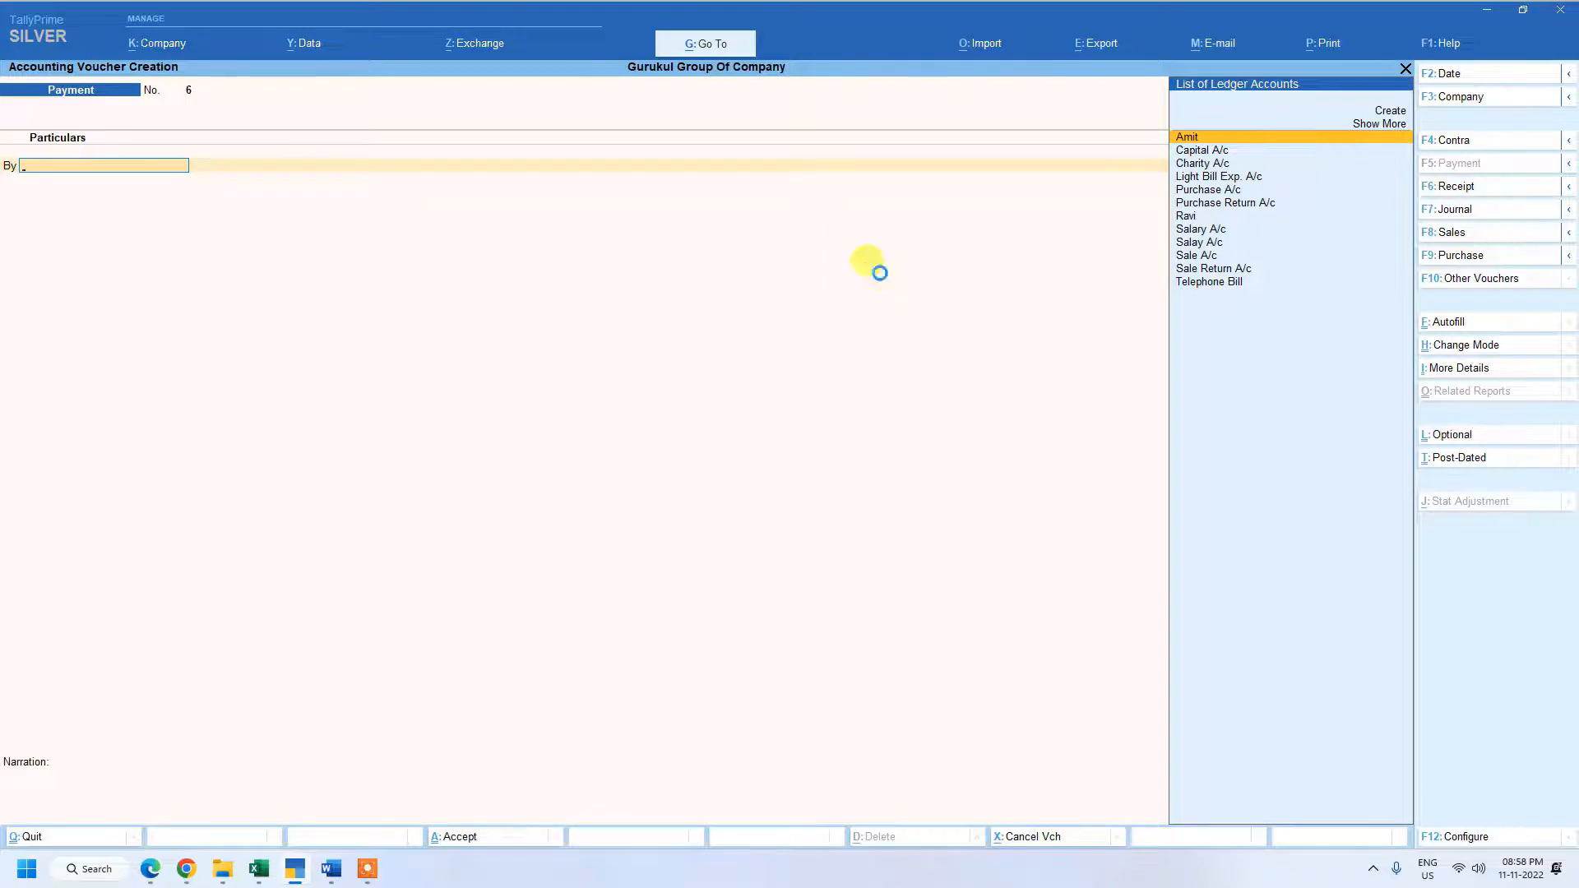
# Debit the first supplier's ledger with 2,50,000 in the new payment voucher and adjust the full amount against pending bill 1.
pyautogui.press('Return')
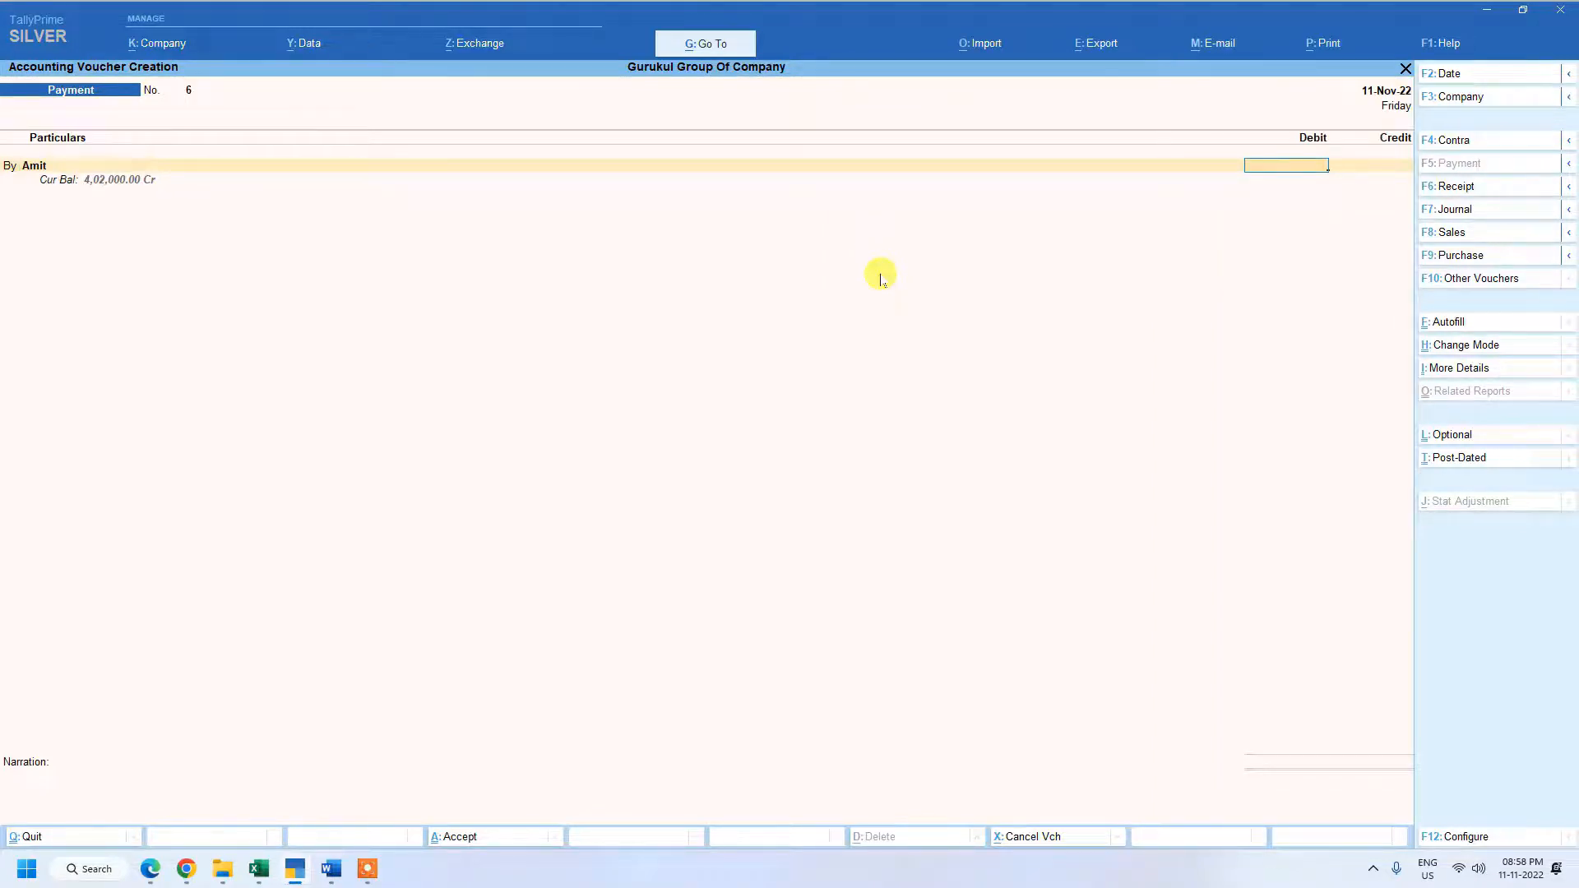
pyautogui.write('2,50,0')
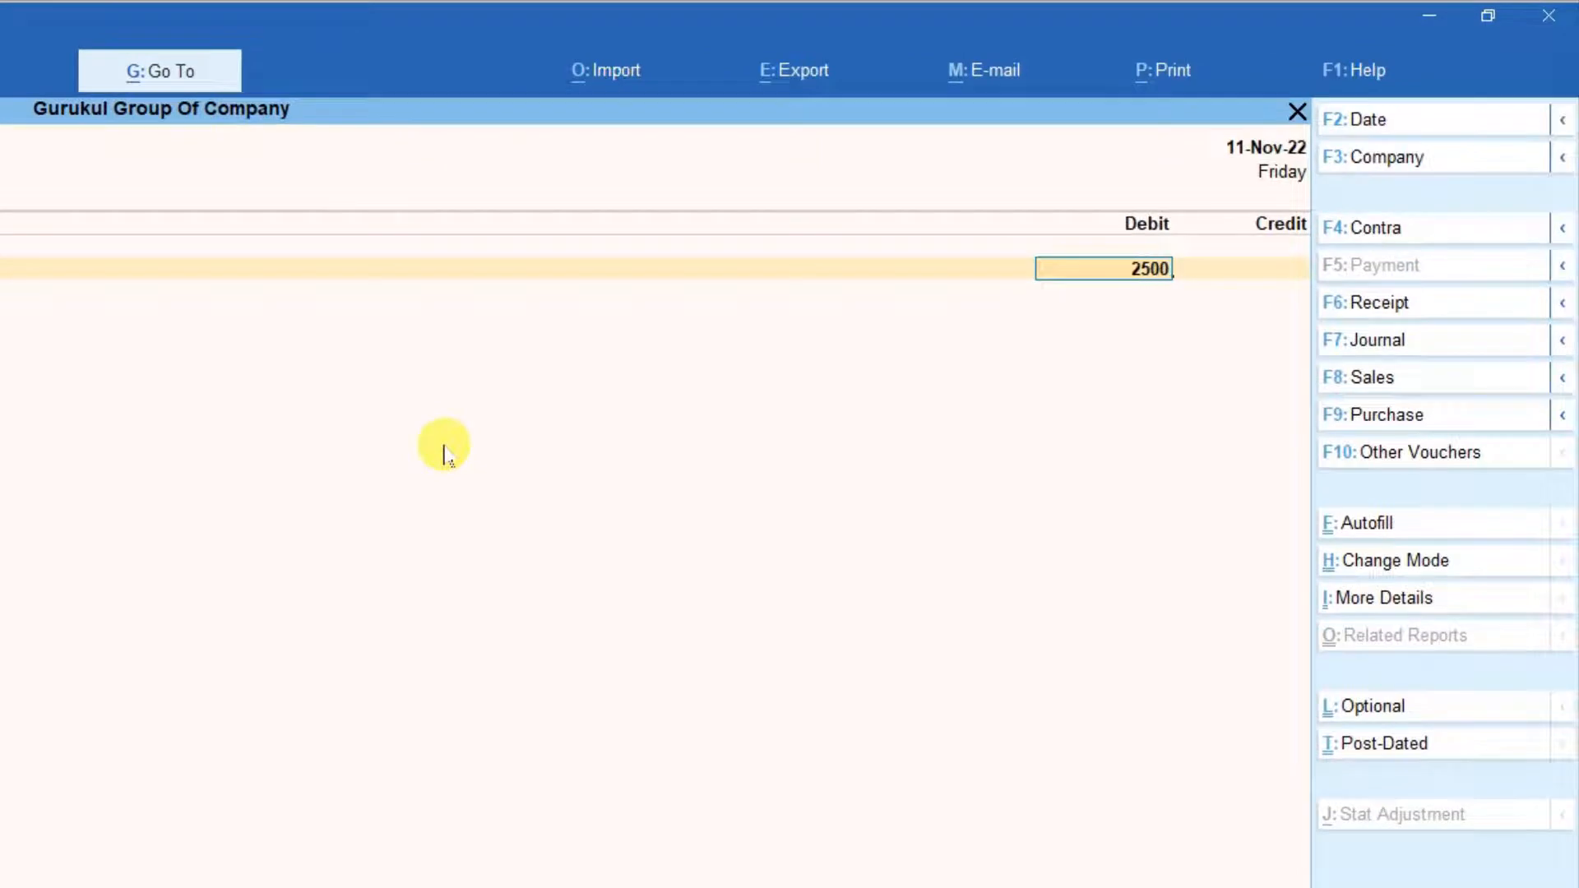
pyautogui.write('0000')
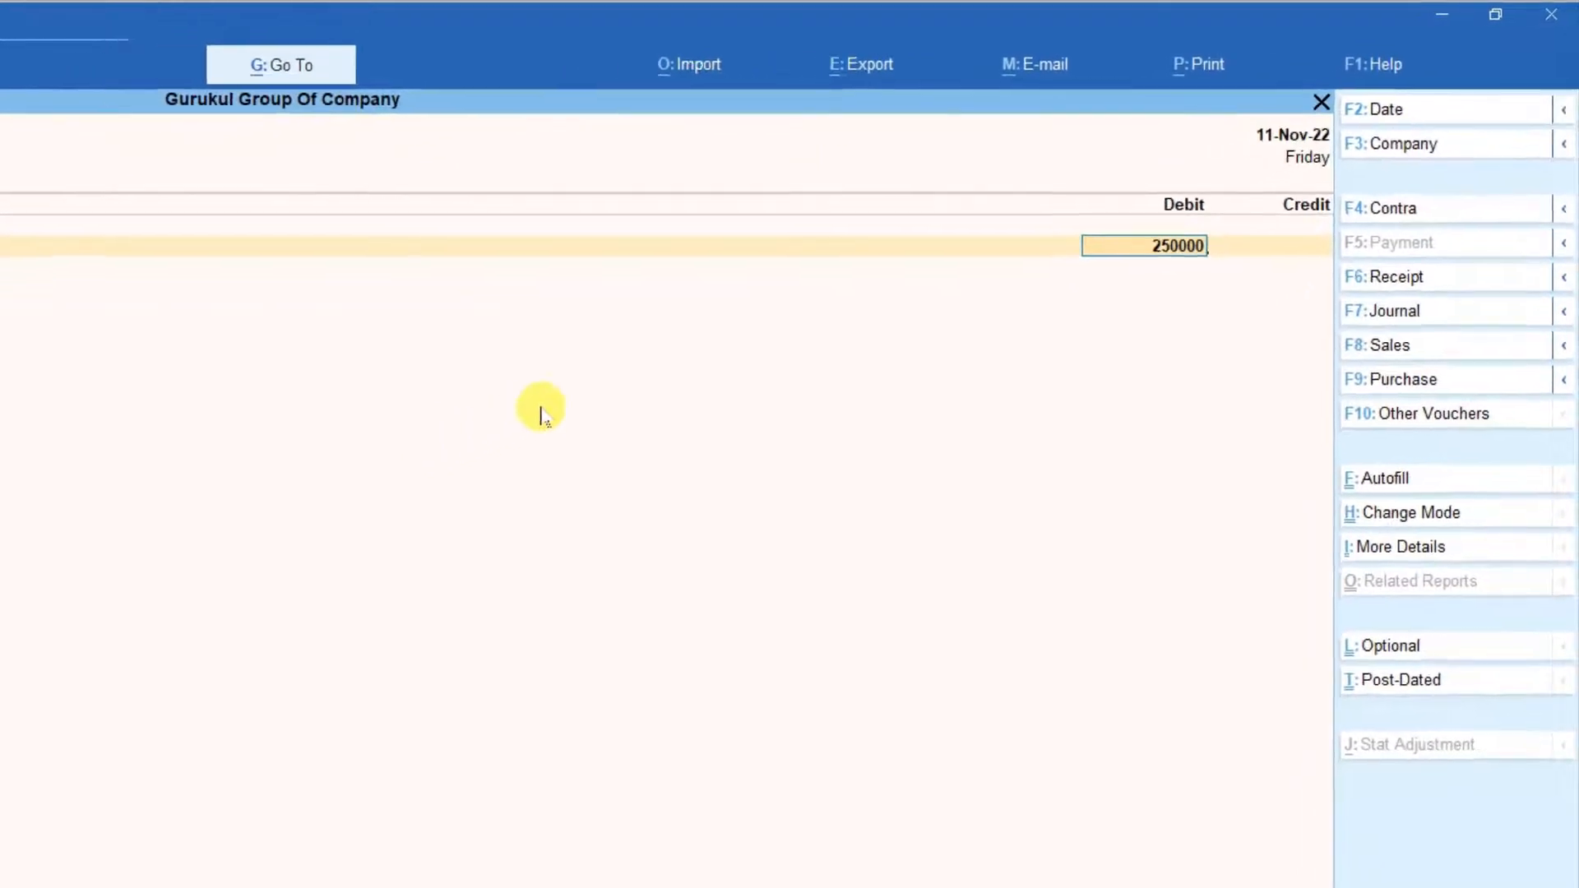
pyautogui.press('Return')
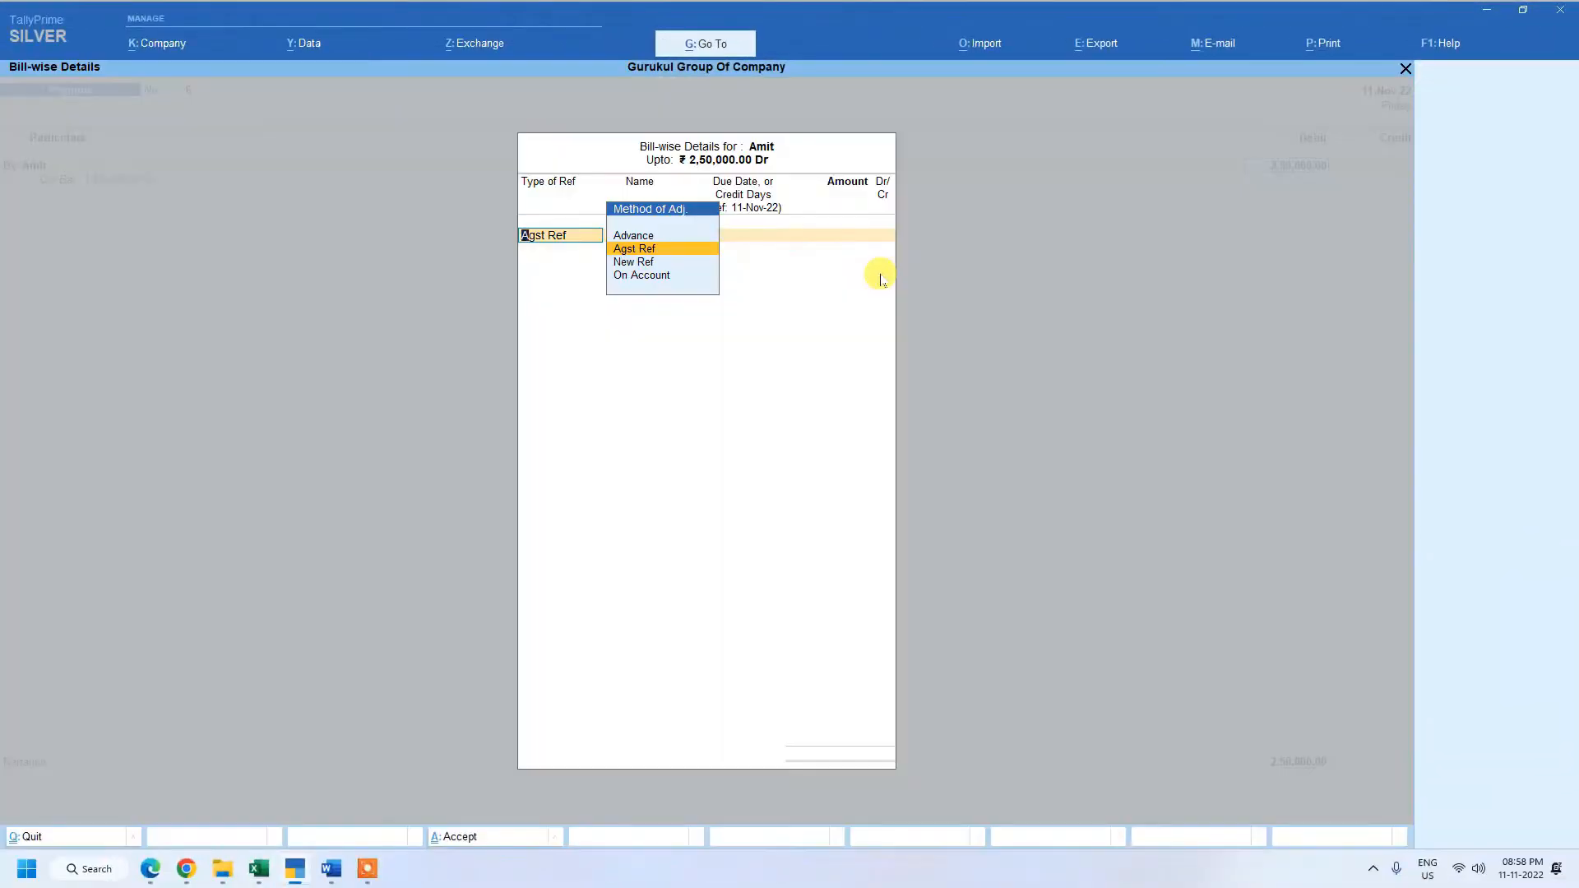
pyautogui.press('Return')
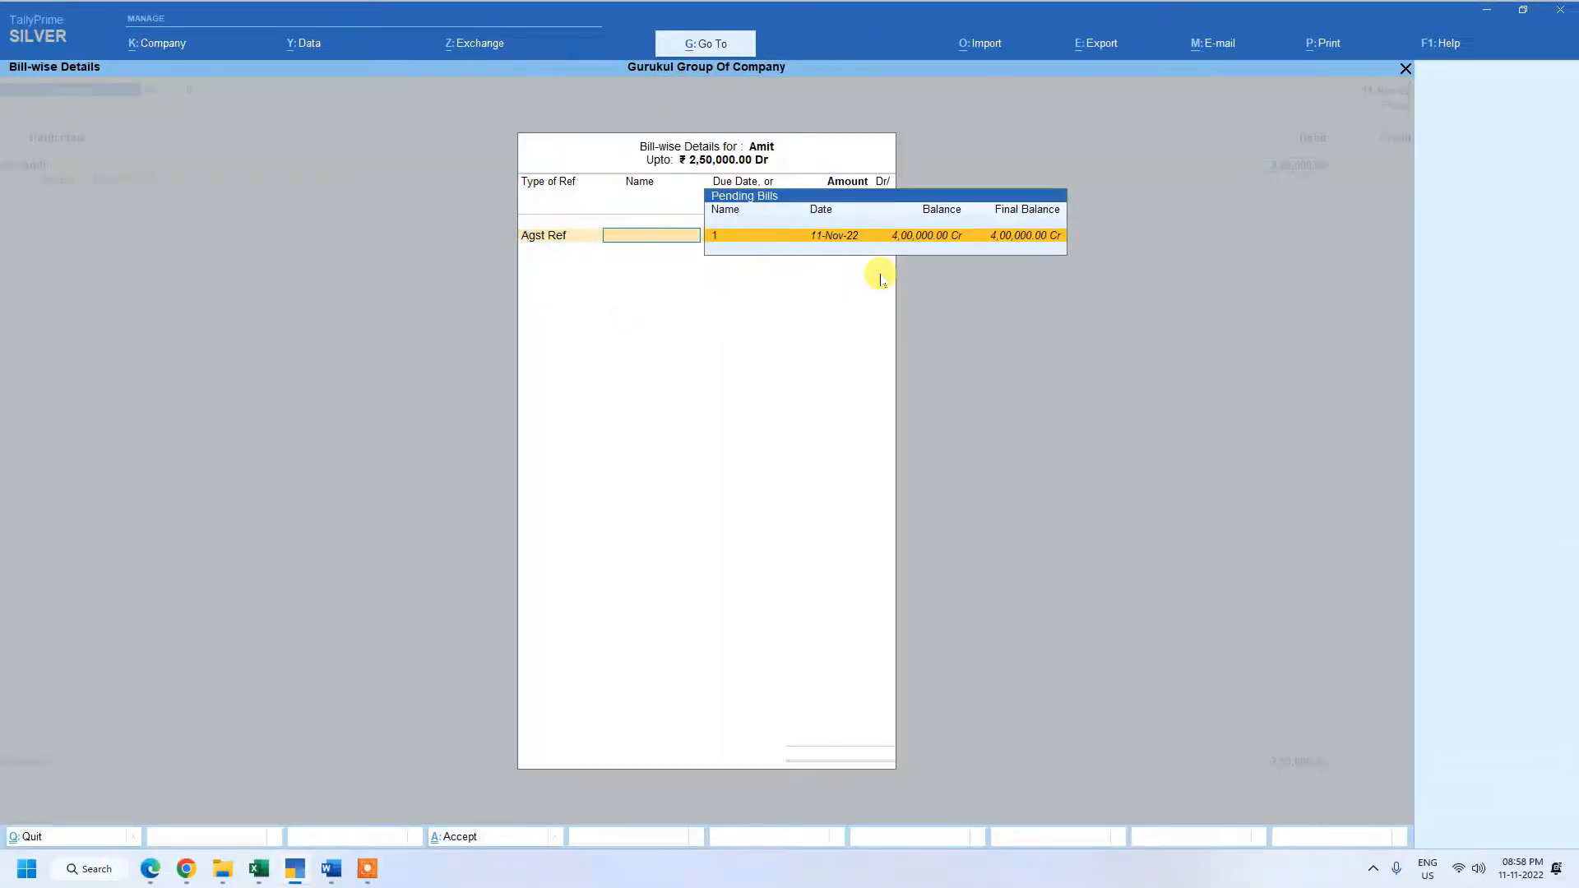
pyautogui.press('Return')
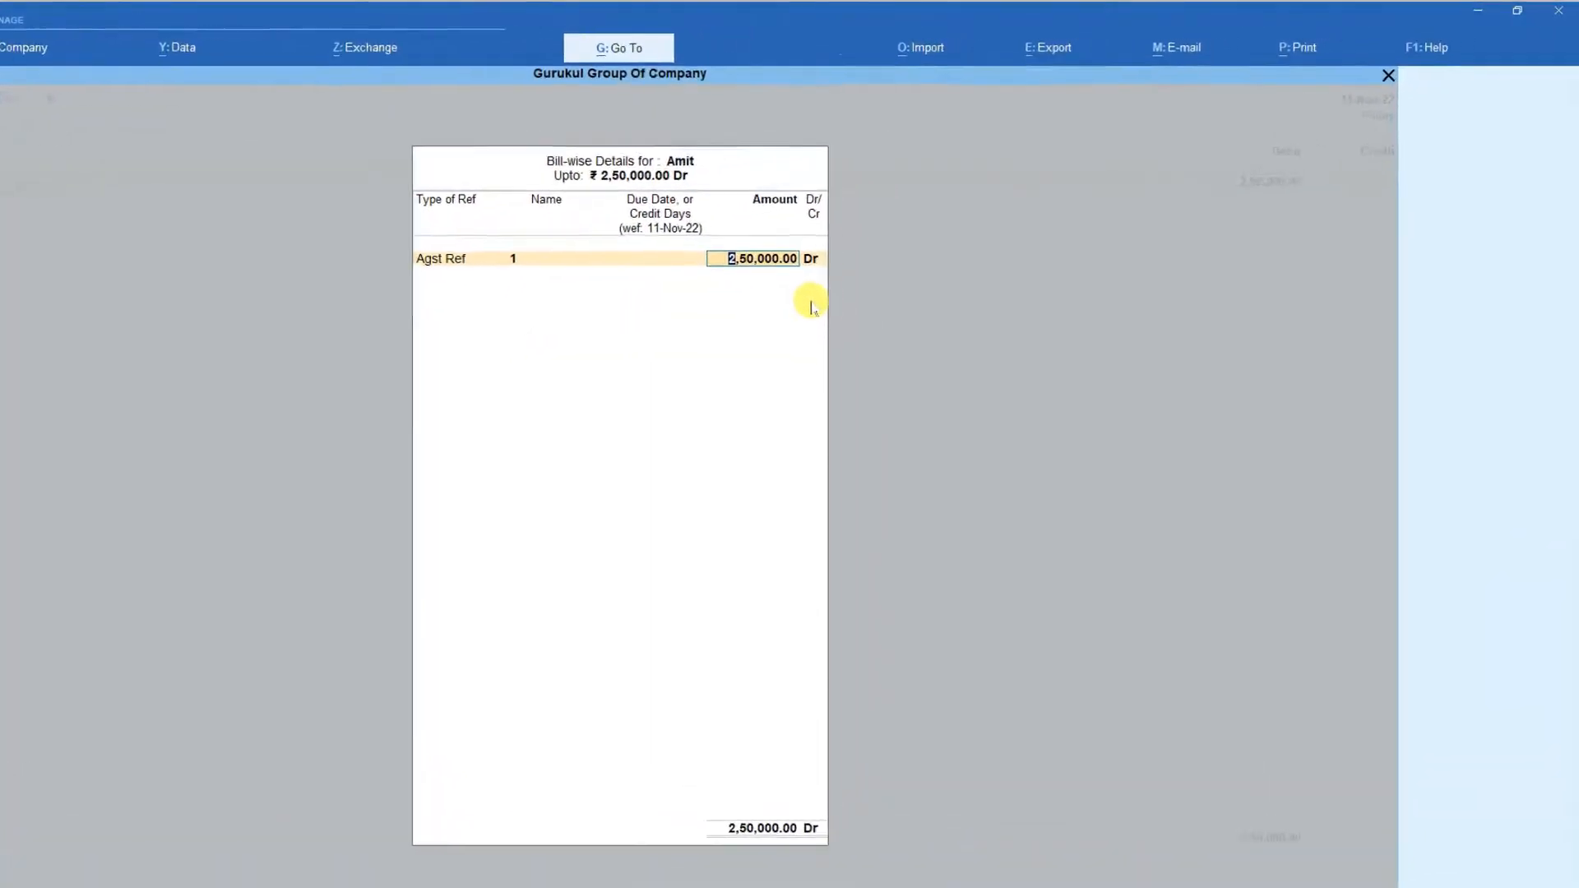
pyautogui.press('Return')
pyautogui.press('Return')
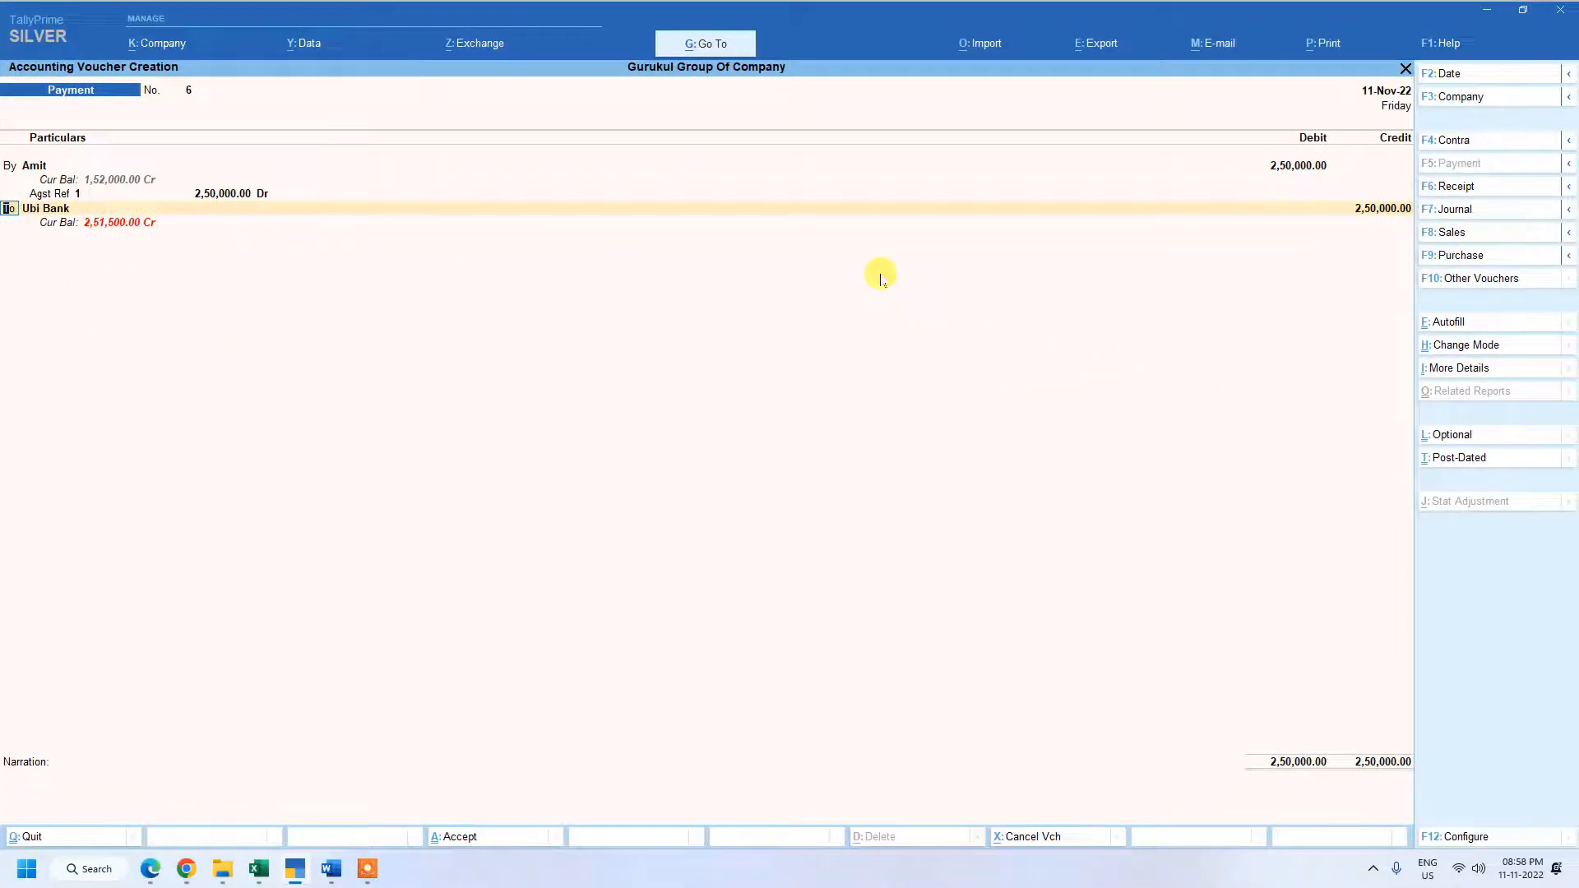
# Credit Ubi Bank with 2,50,000.00 as the account paying the supplier.
pyautogui.press('Return')
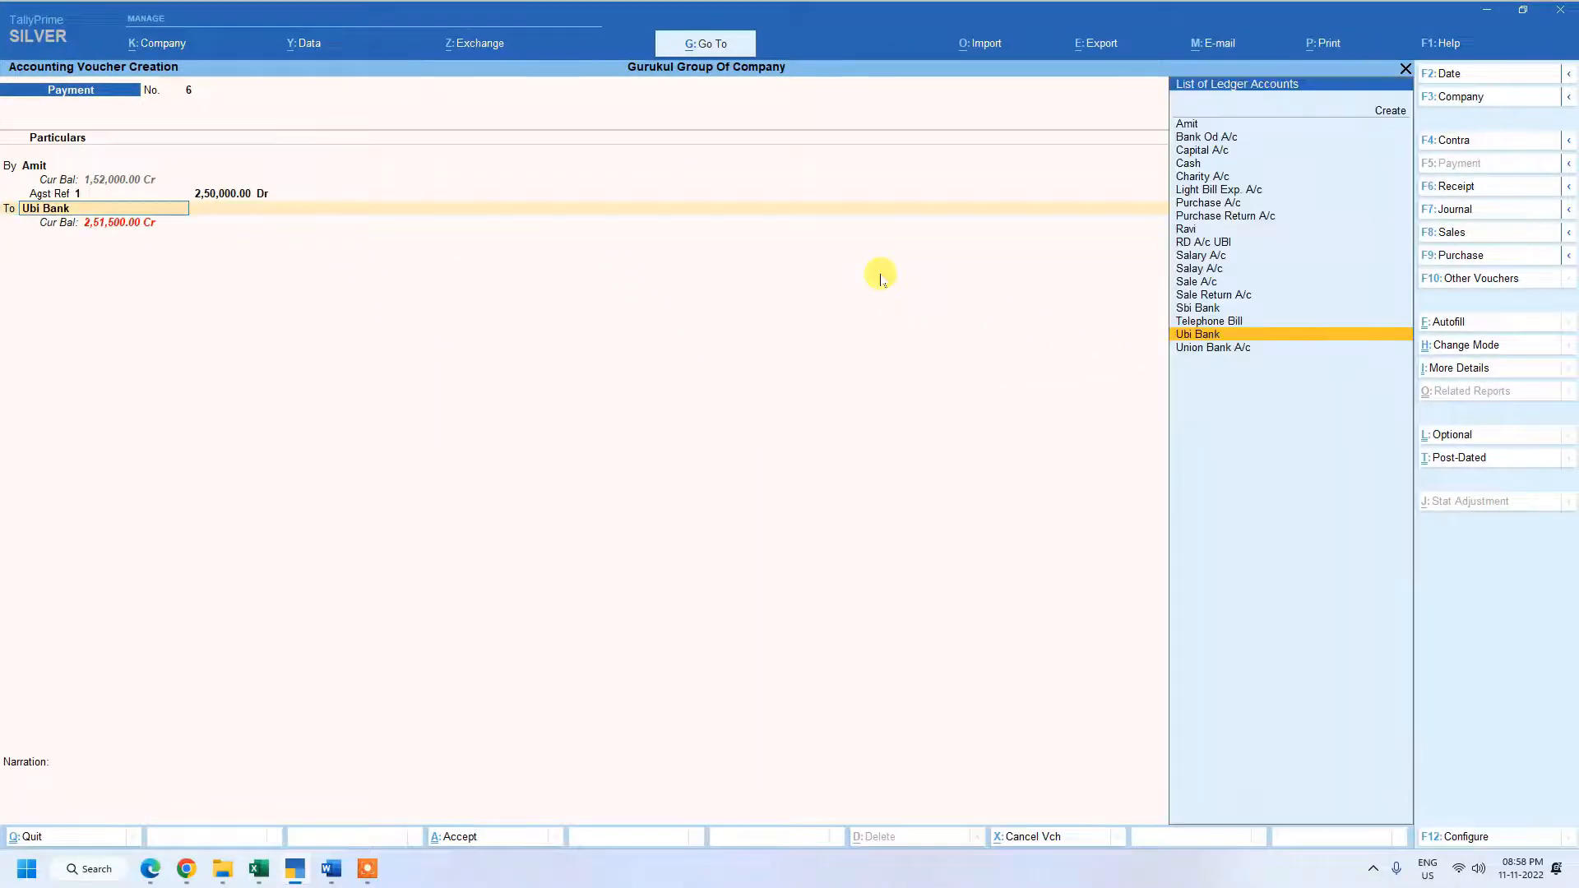
pyautogui.press('Return')
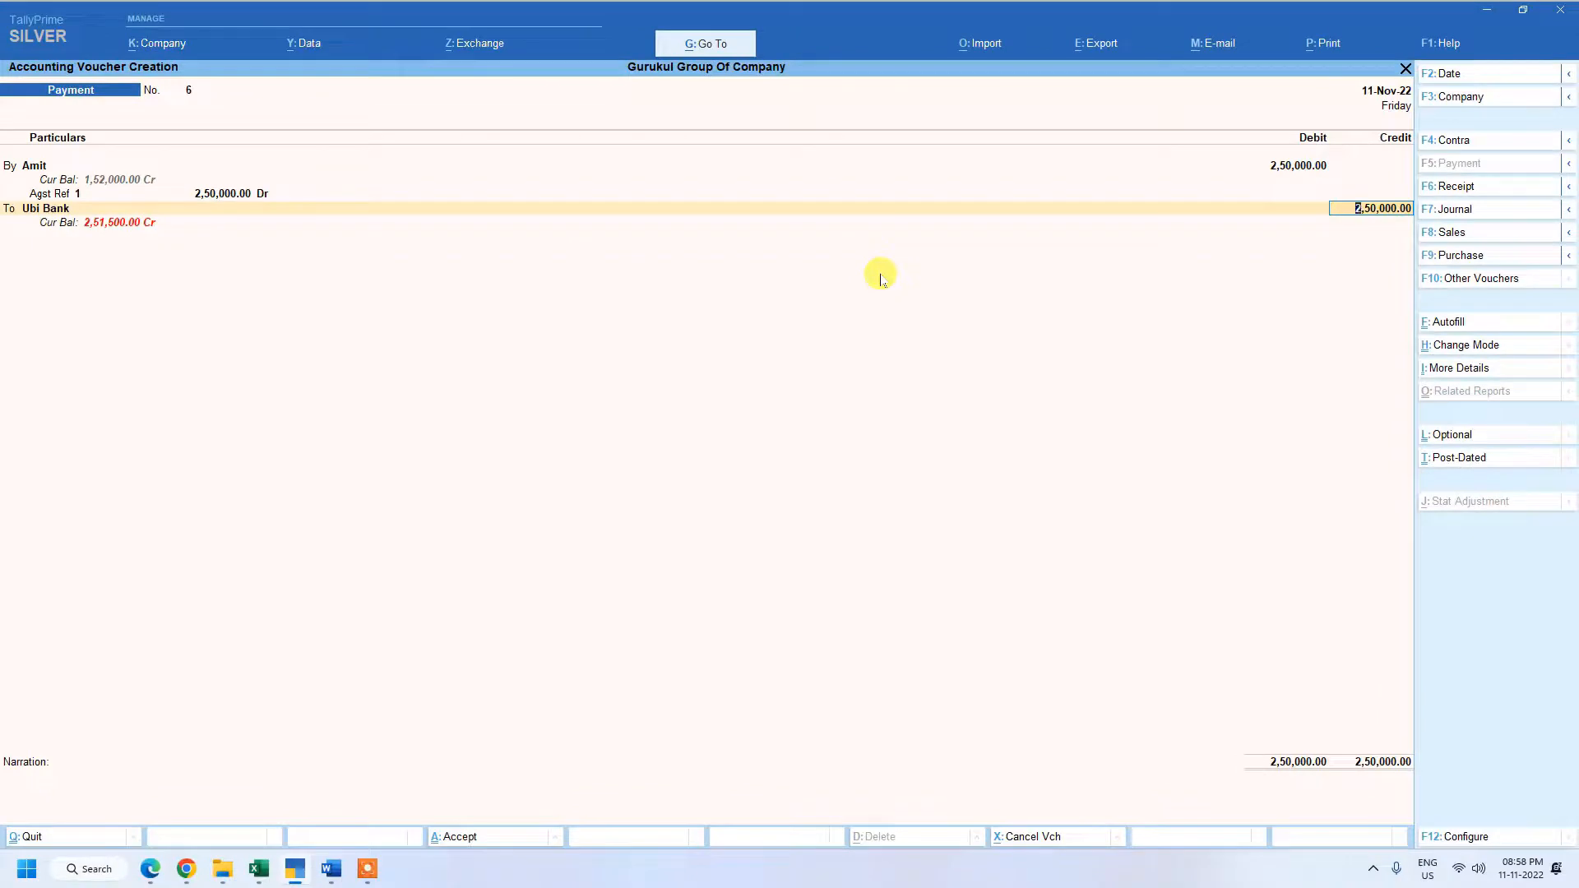
pyautogui.press('Return')
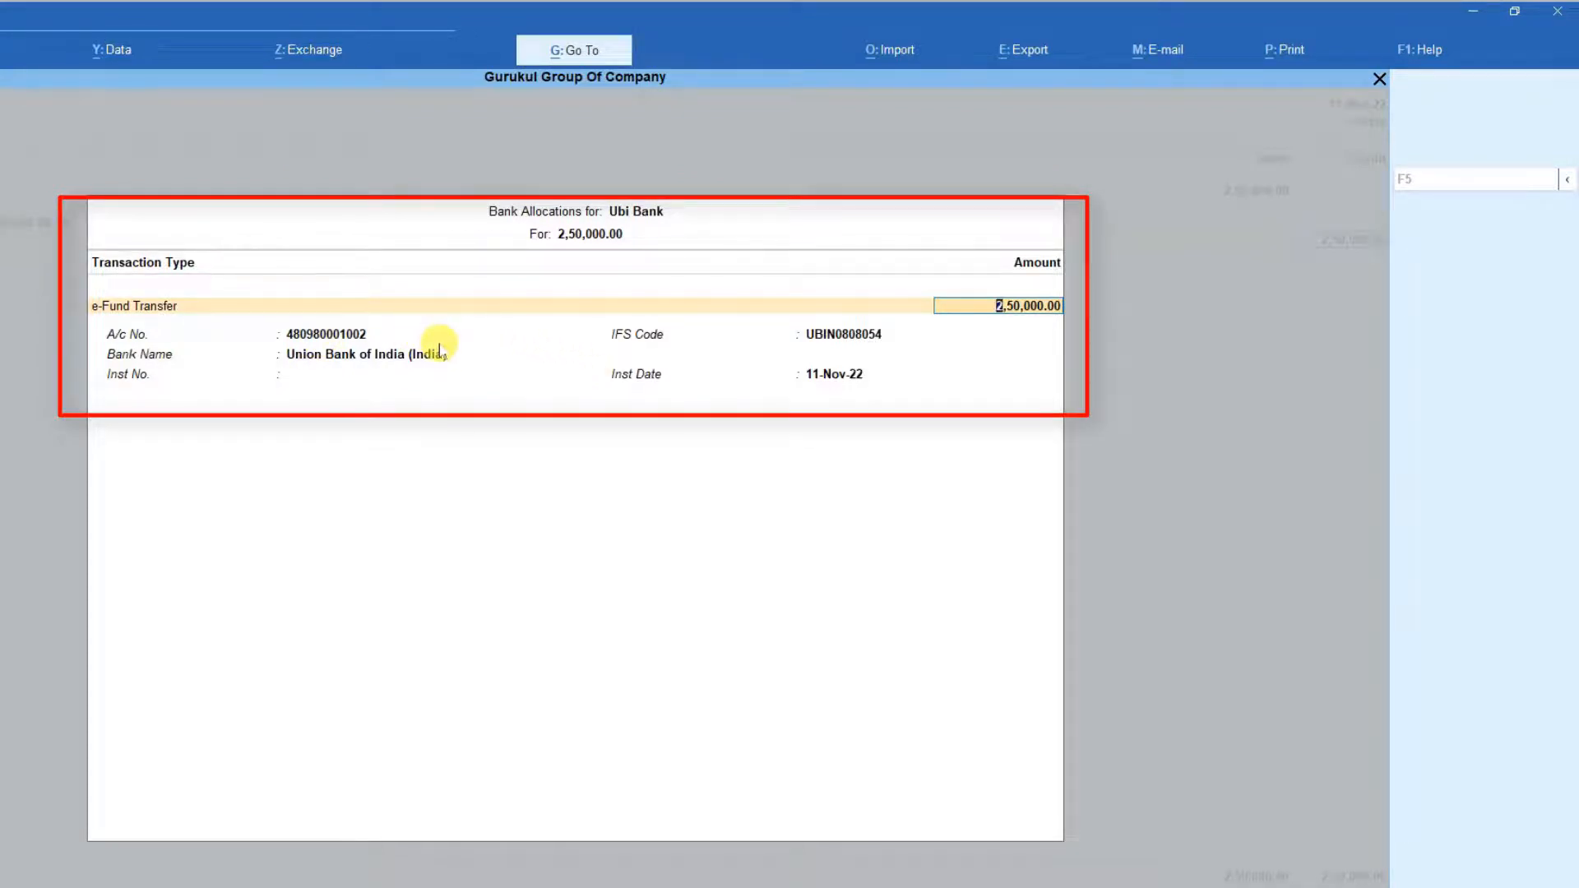
# Accept Ubi Bank's 2,50,000.00 e-Fund Transfer allocation dated 11-Nov-22 without an instrument number, and save the voucher with no narration.
pyautogui.press('Return')
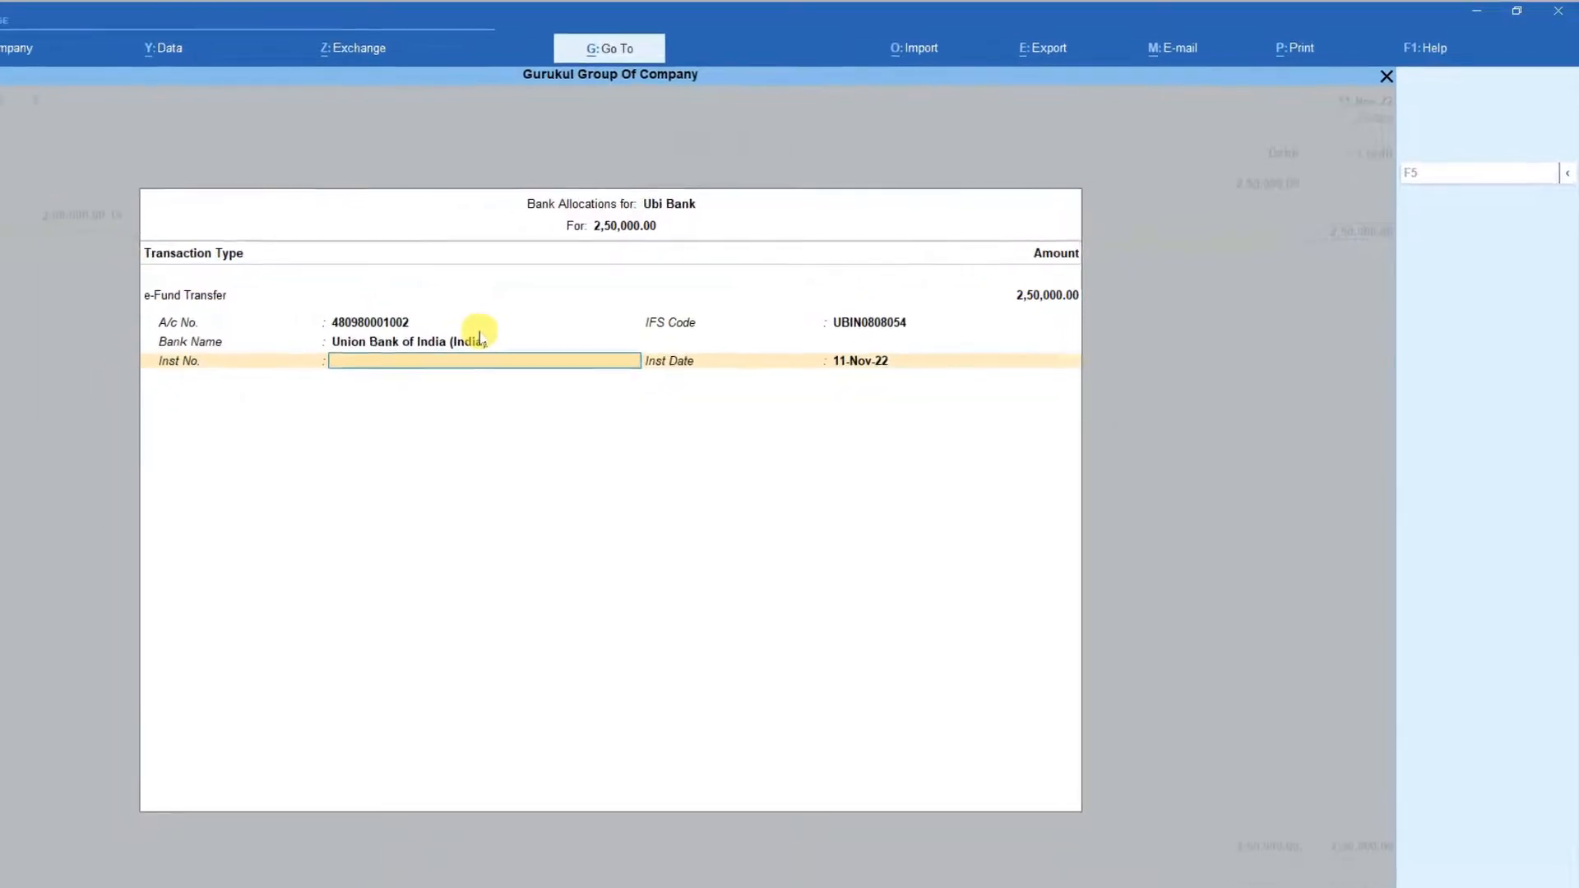
pyautogui.press('Return')
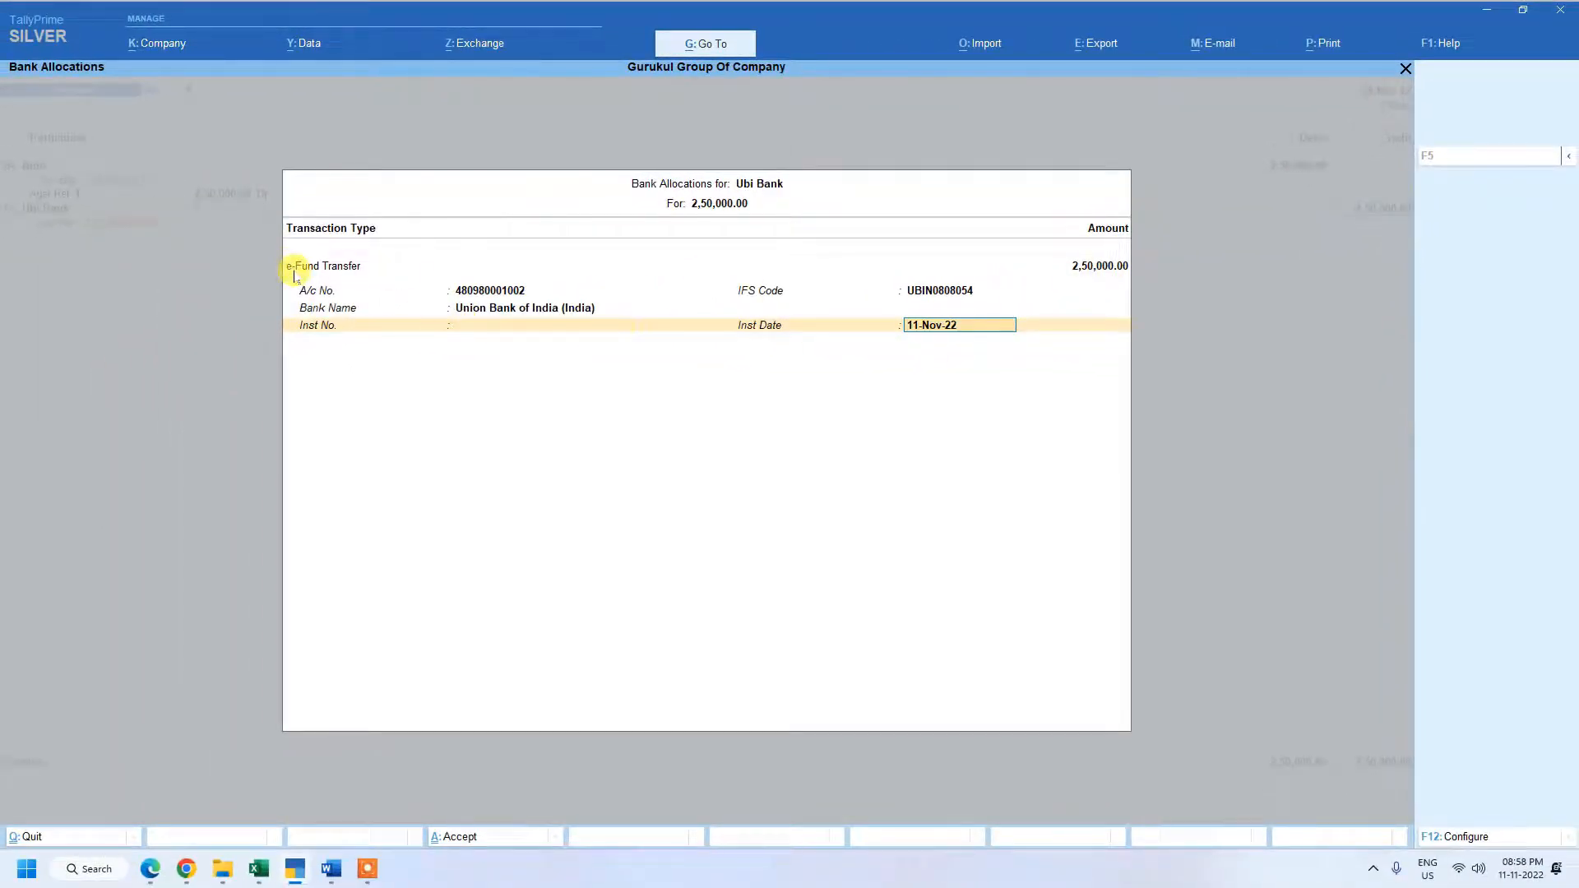
pyautogui.press('Return')
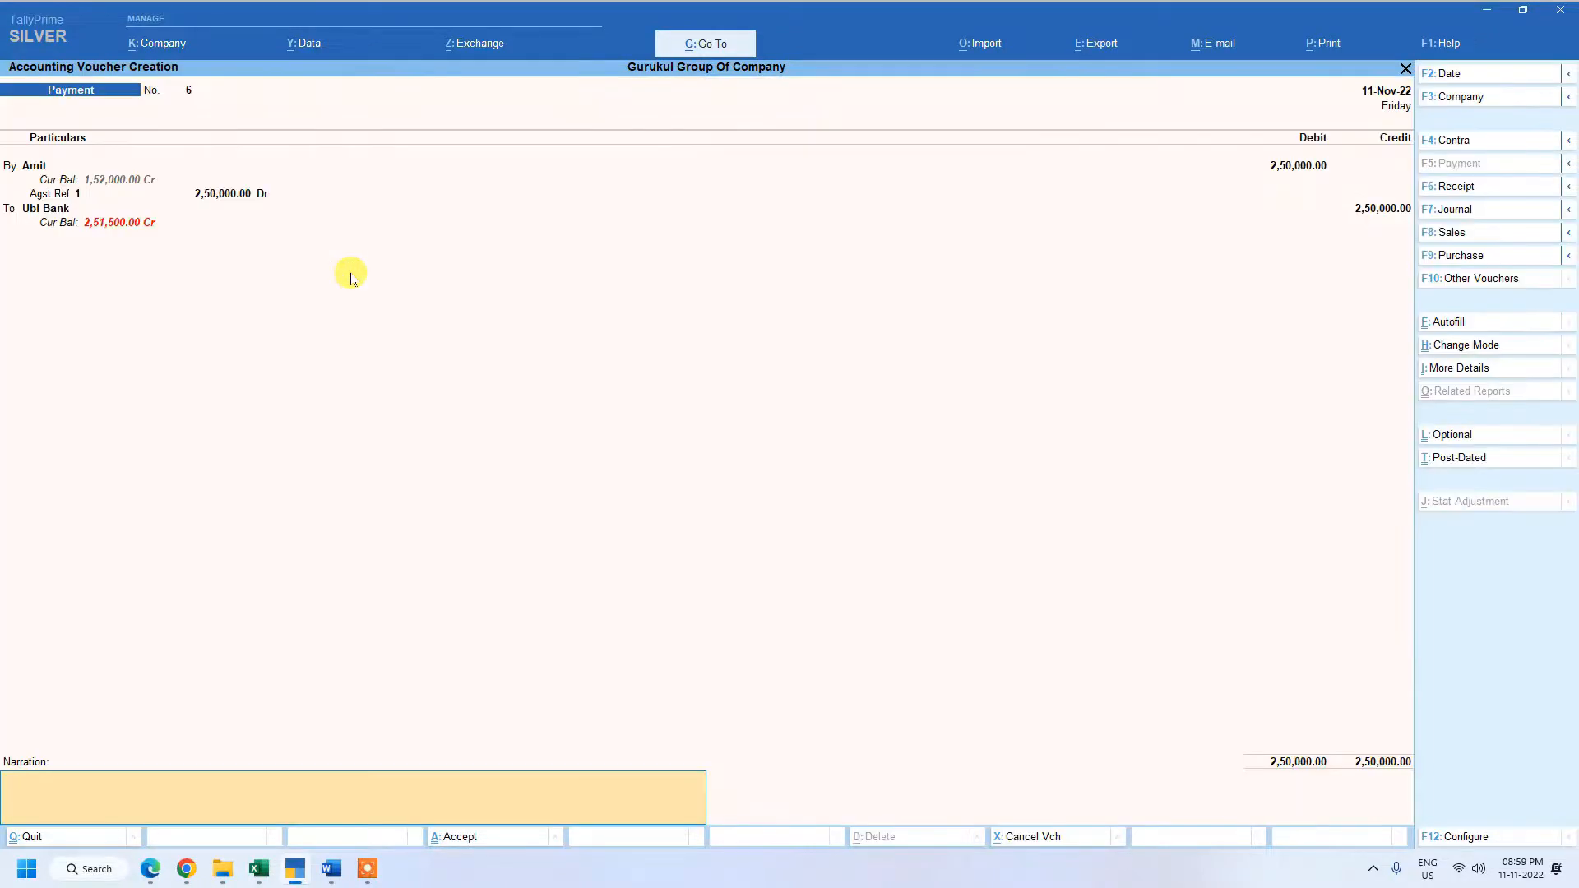
pyautogui.press('Return')
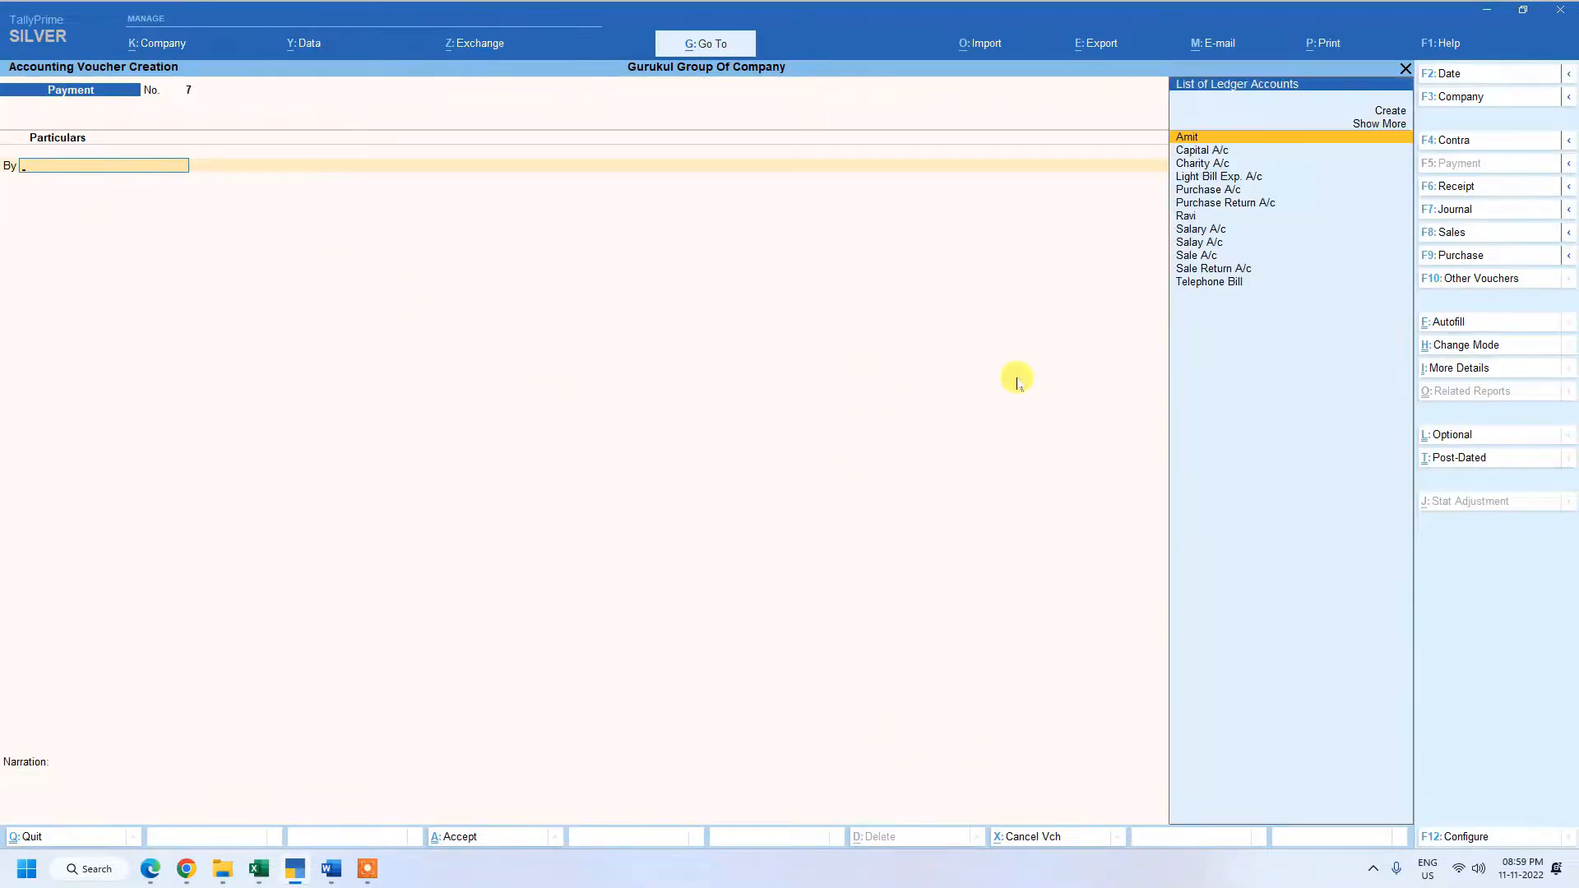
# Debit the same supplier's ledger with 1,52,000 in another payment voucher and adjust 1,50,000.00 against pending bill 1.
pyautogui.press('Return')
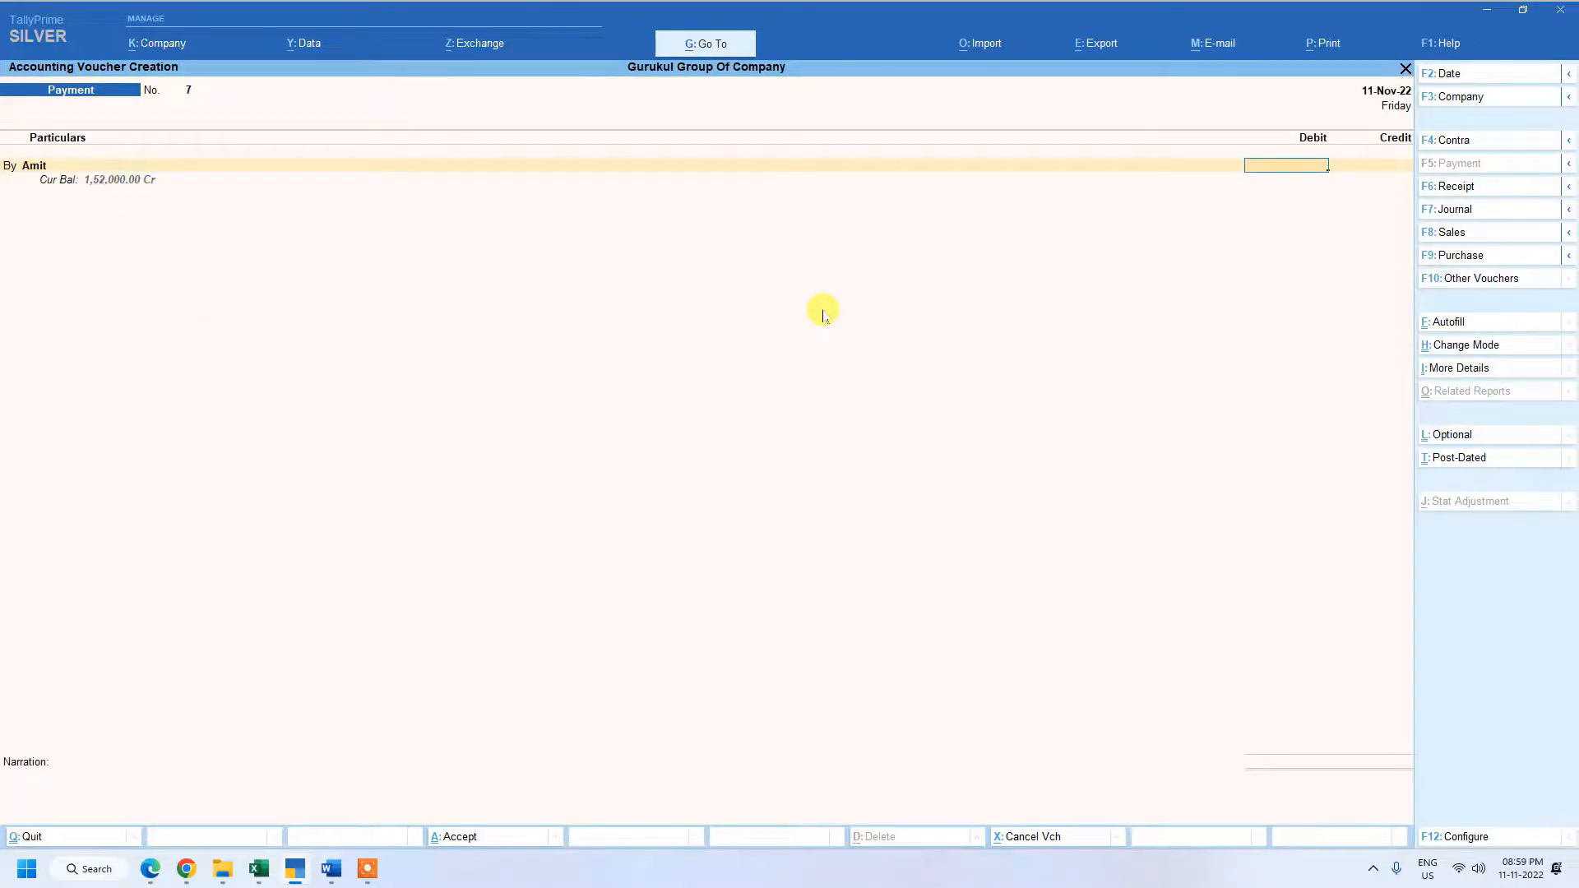
pyautogui.write('1,5')
pyautogui.write('2,')
pyautogui.write('000')
pyautogui.press('Return')
pyautogui.press('Return')
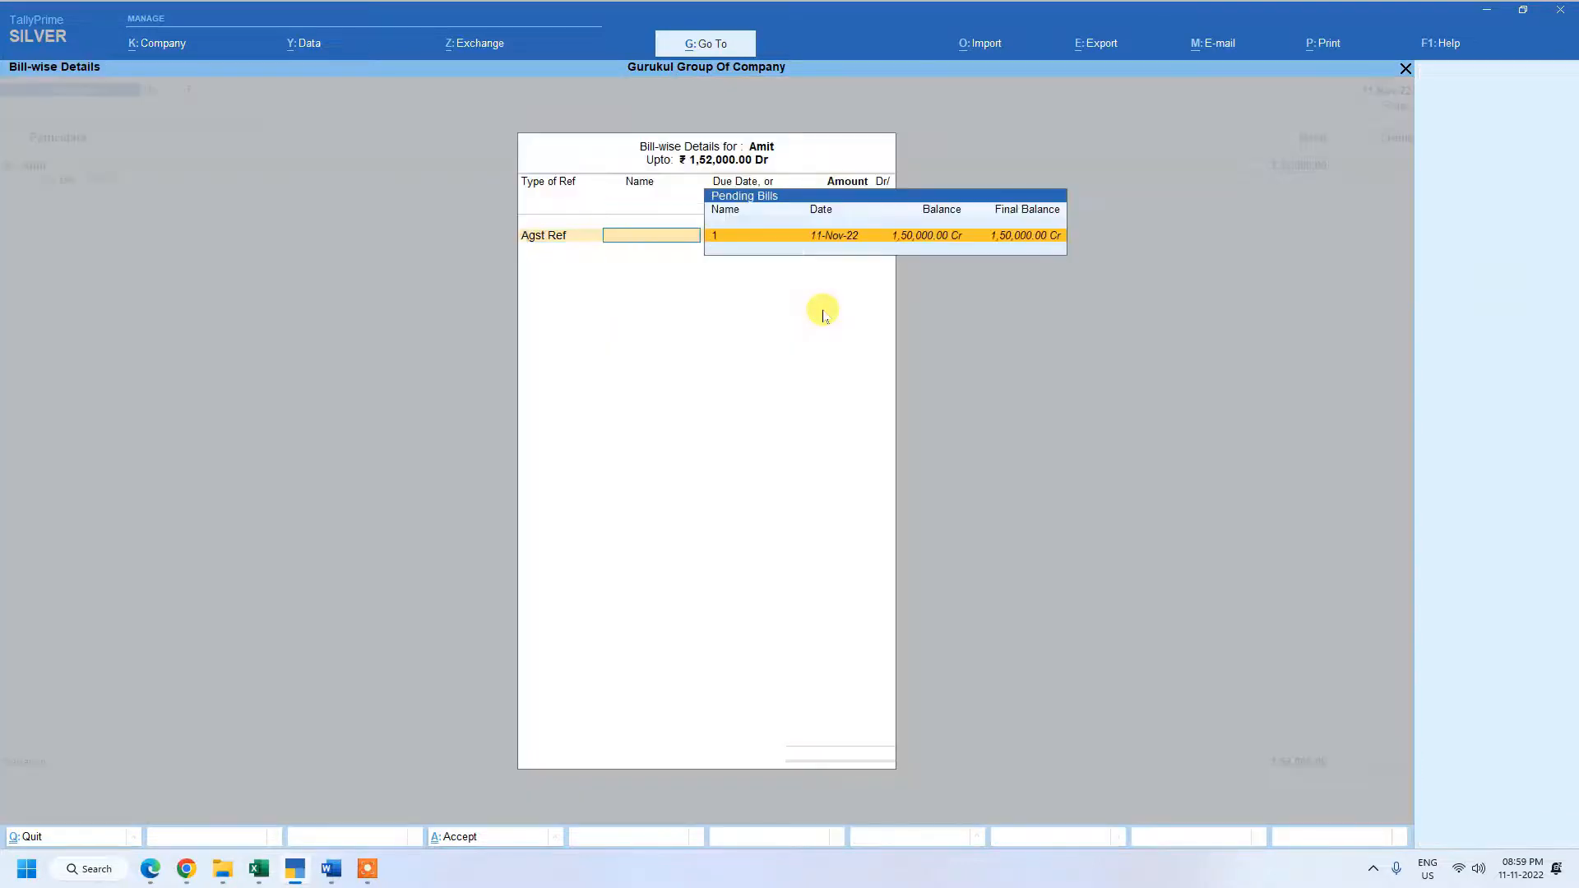
pyautogui.press('Return')
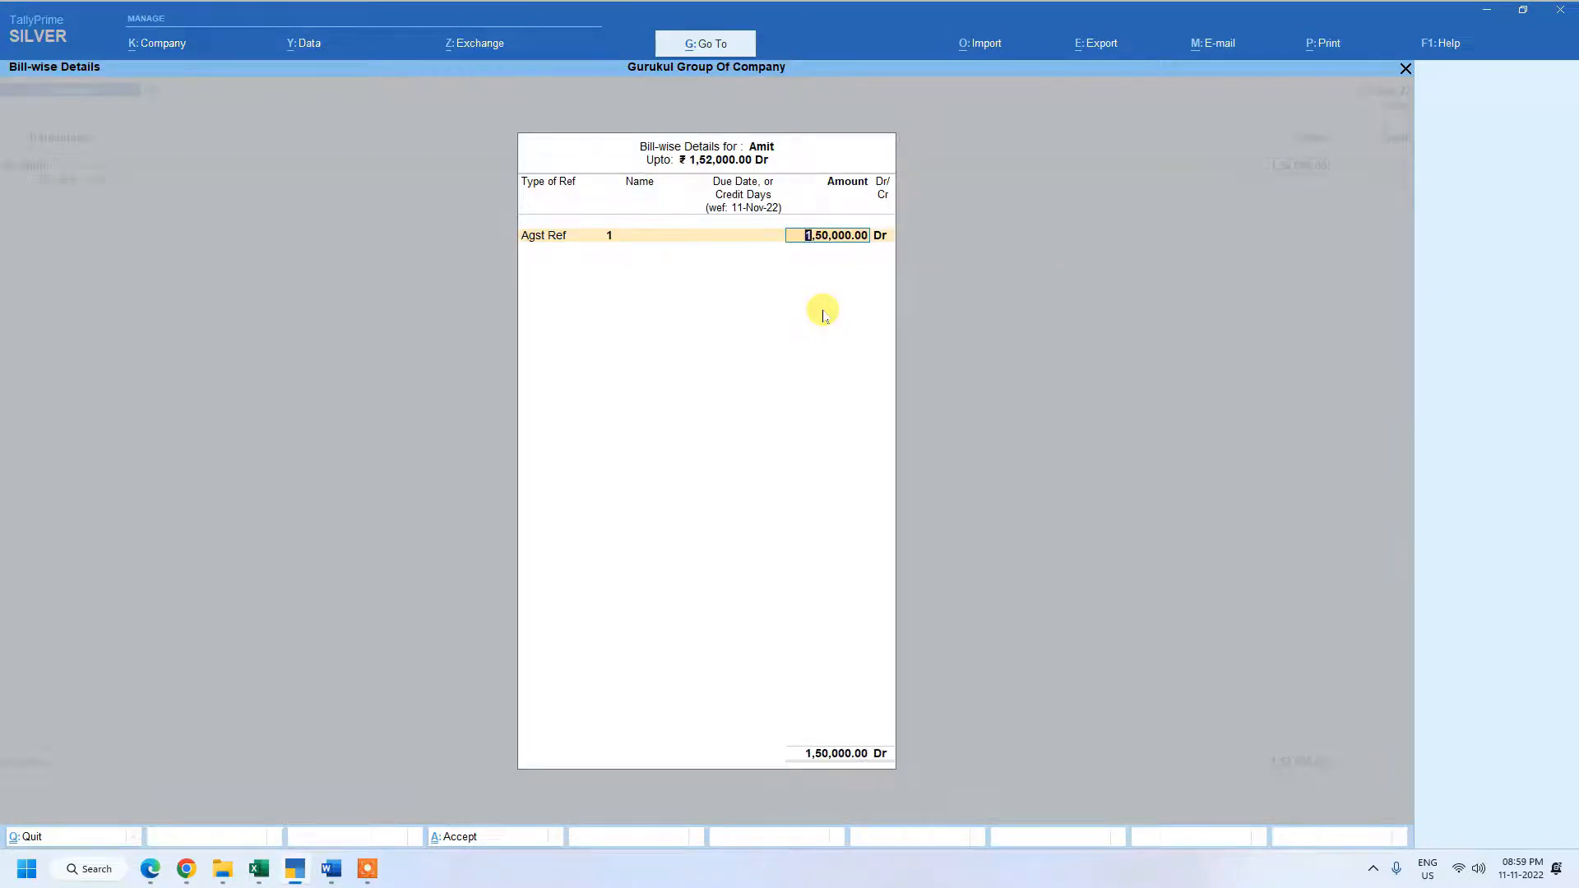
pyautogui.press('Return')
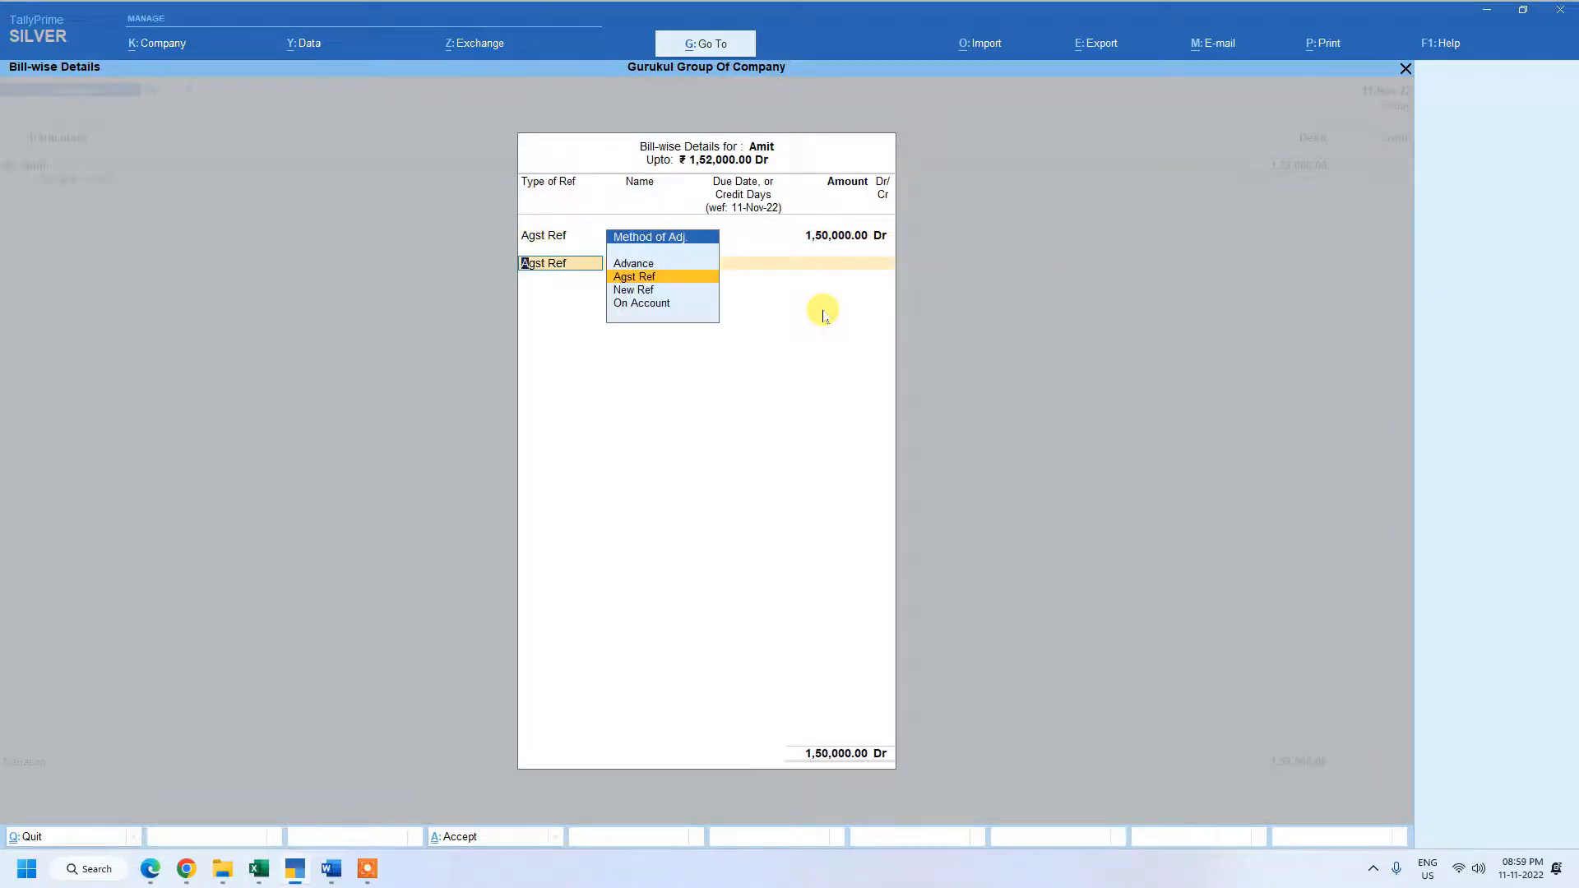
# Leave the second bill reference empty and set the supplier's debit amount to 1,50,000.
pyautogui.press('Return')
pyautogui.press('BackSpace')
pyautogui.press('BackSpace')
pyautogui.press('BackSpace')
pyautogui.press('BackSpace')
pyautogui.press('BackSpace')
pyautogui.press('BackSpace')
pyautogui.press('BackSpace')
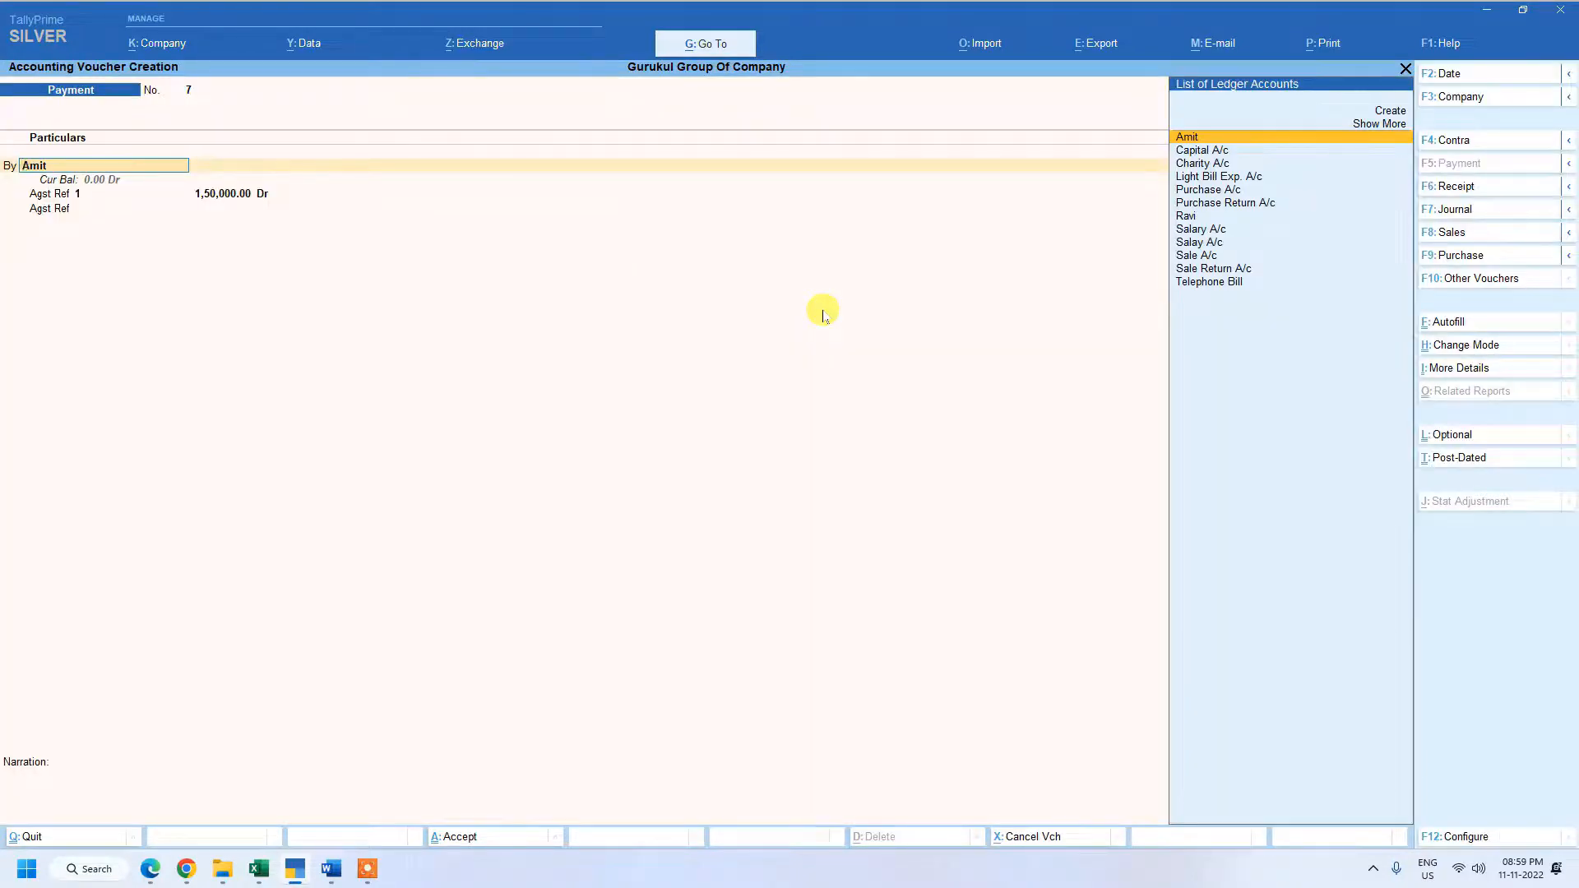
pyautogui.press('Return')
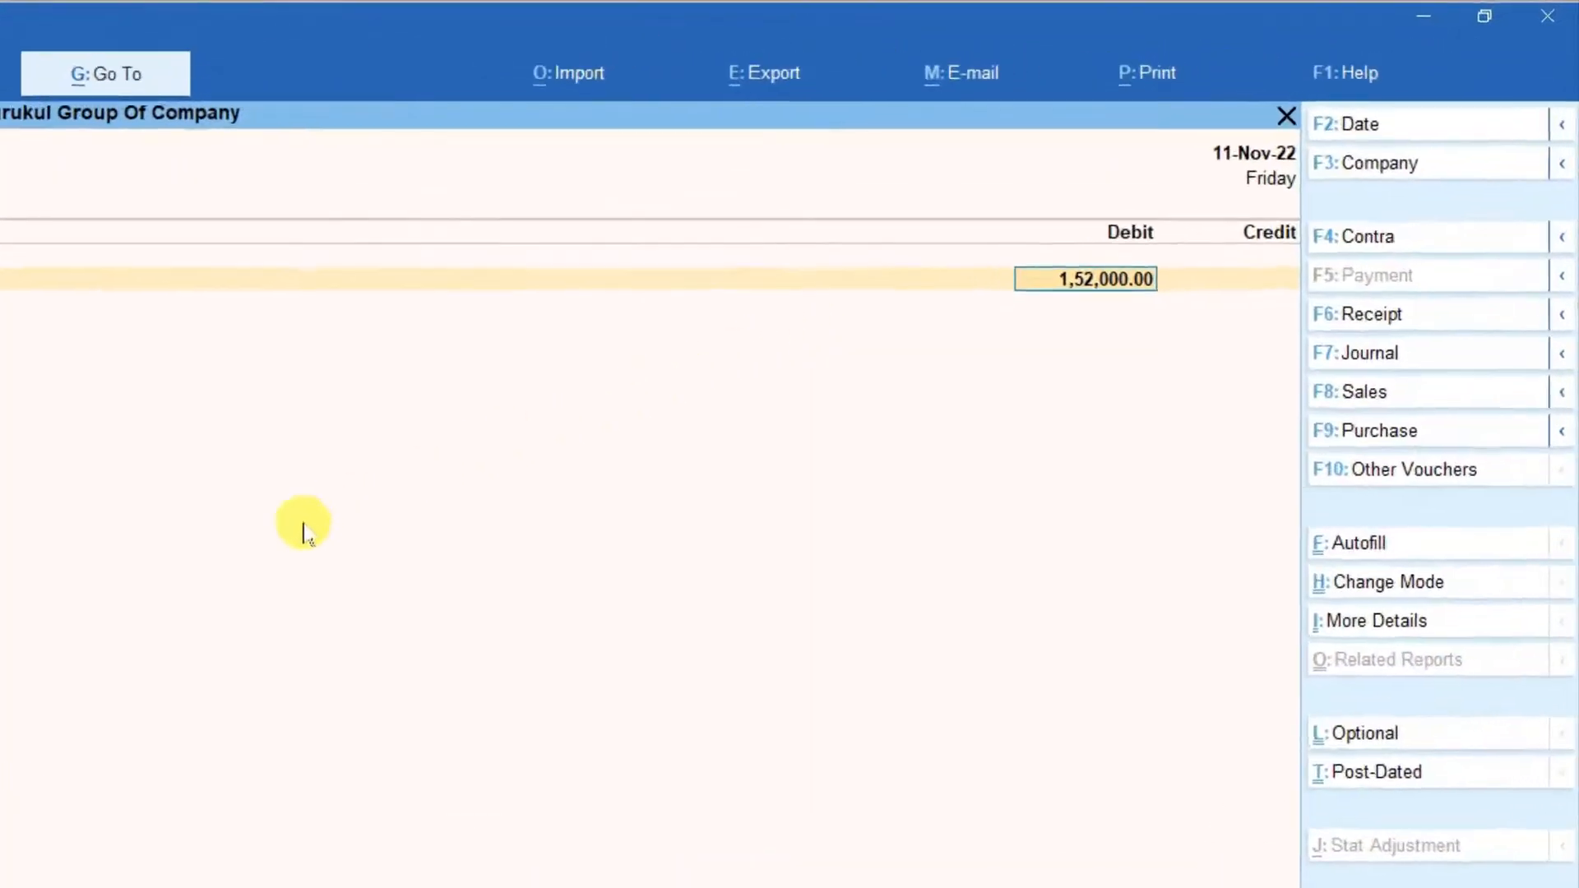
pyautogui.press('space')
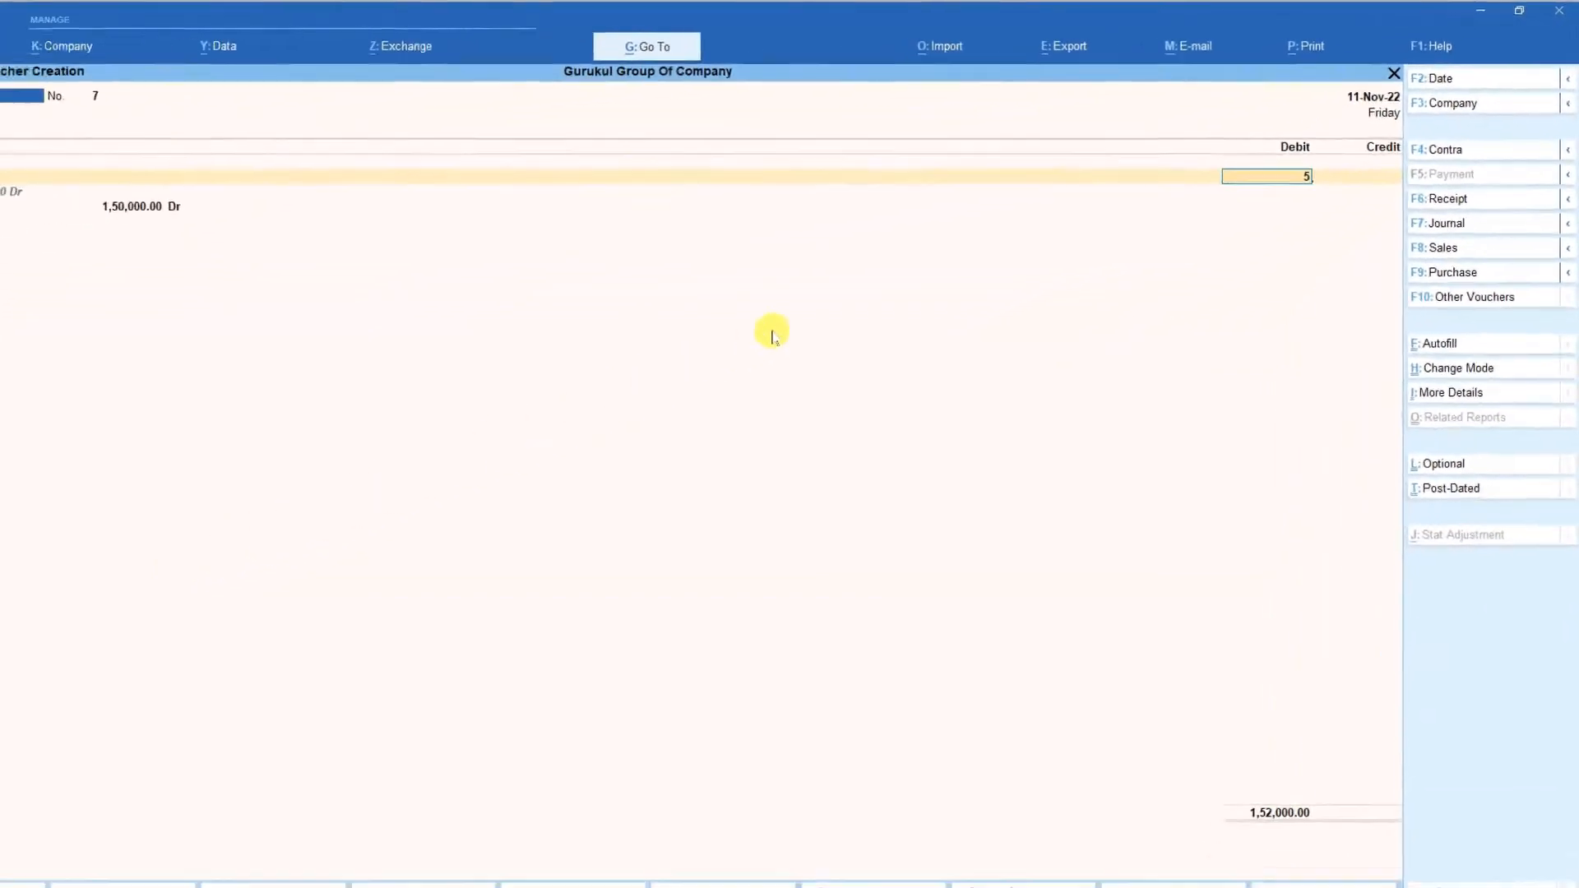
pyautogui.write('1,50,00')
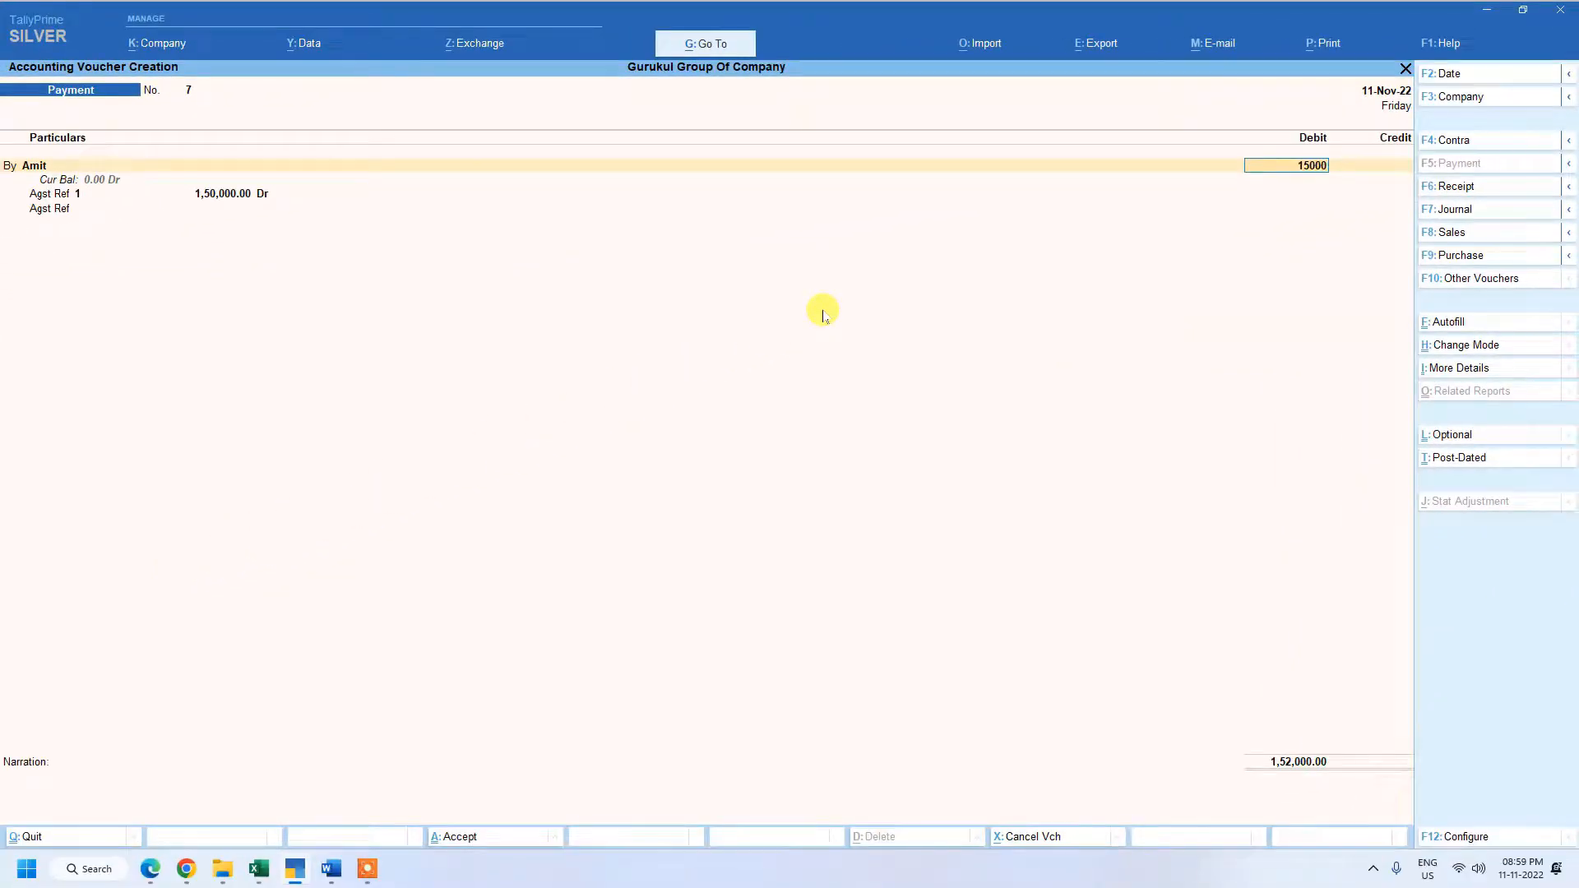
pyautogui.write('0')
pyautogui.press('Return')
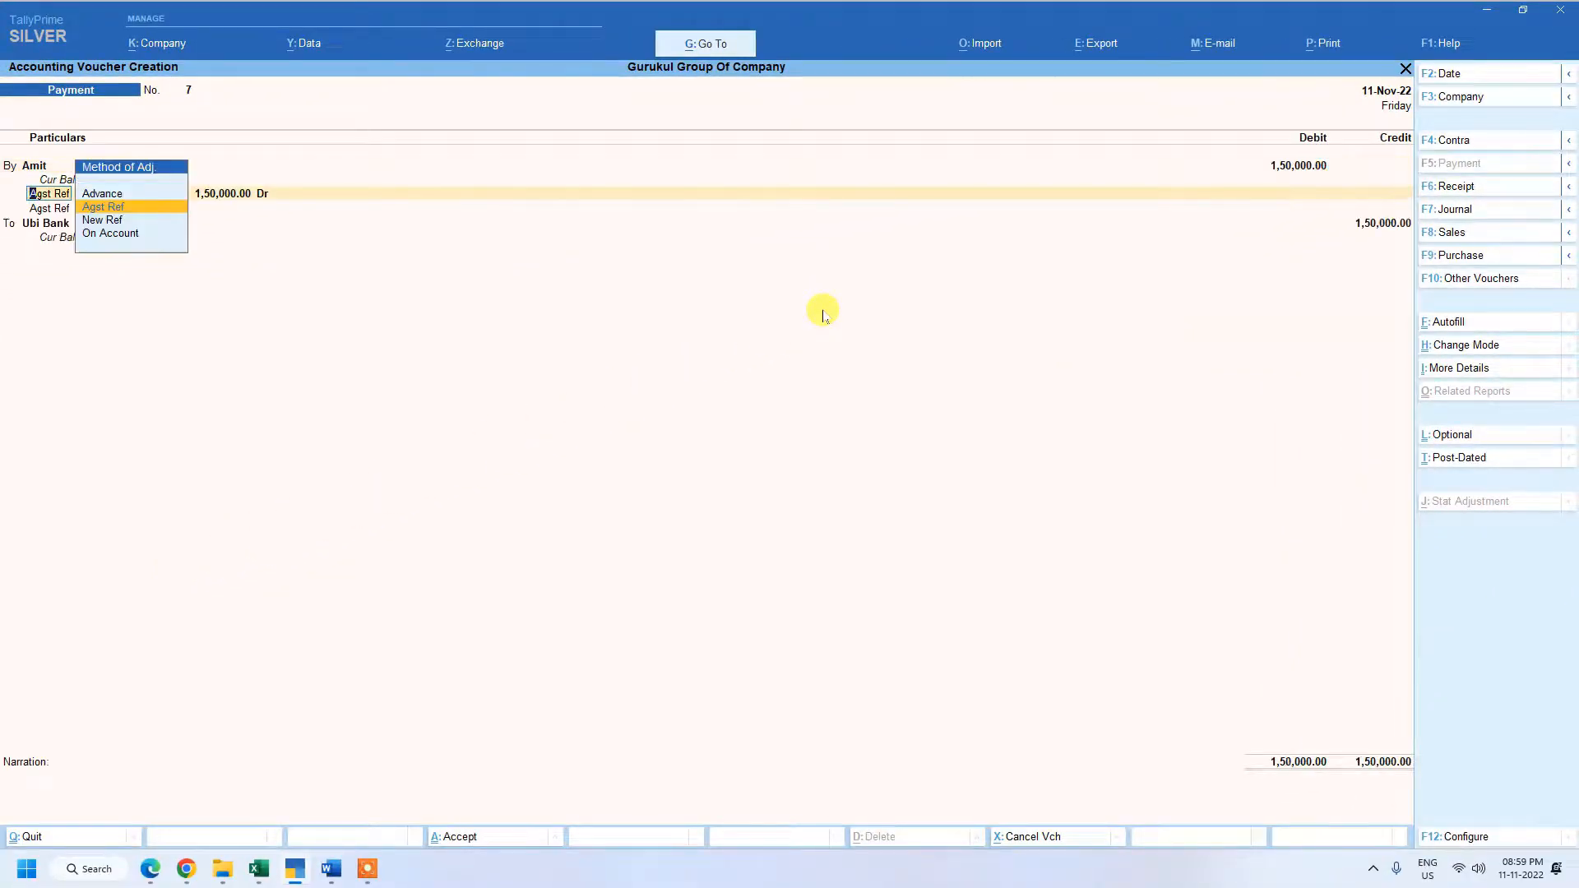
# Keep only the 1,50,000.00 adjustment against bill 1 and credit Ubi Bank with 1,50,000.00.
pyautogui.press('Return')
pyautogui.press('Return')
pyautogui.press('Return')
pyautogui.press('Return')
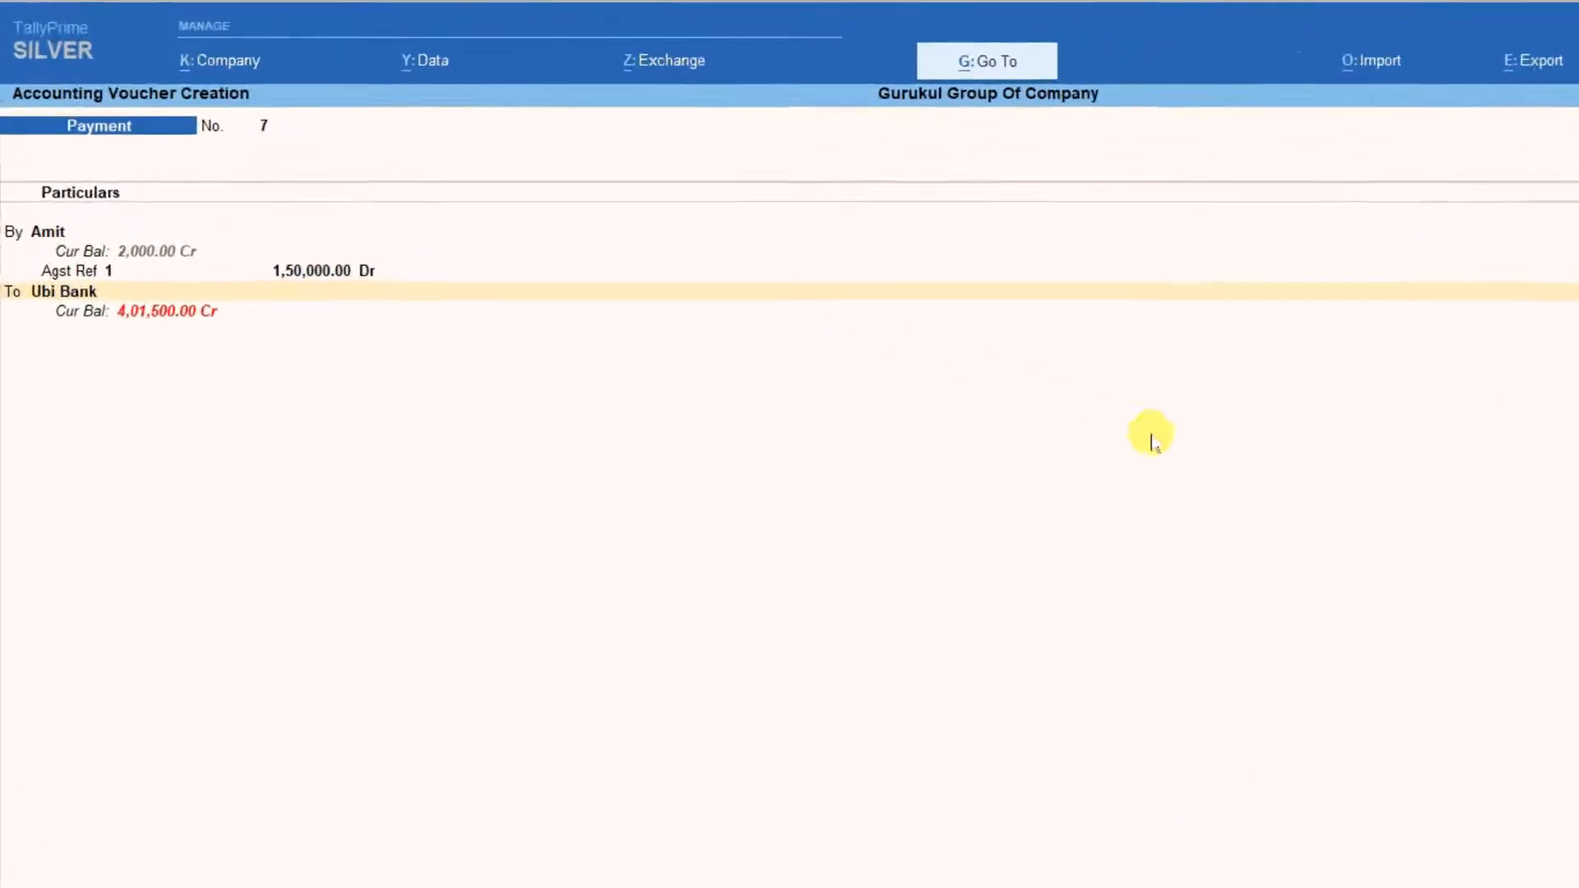
pyautogui.press('Return')
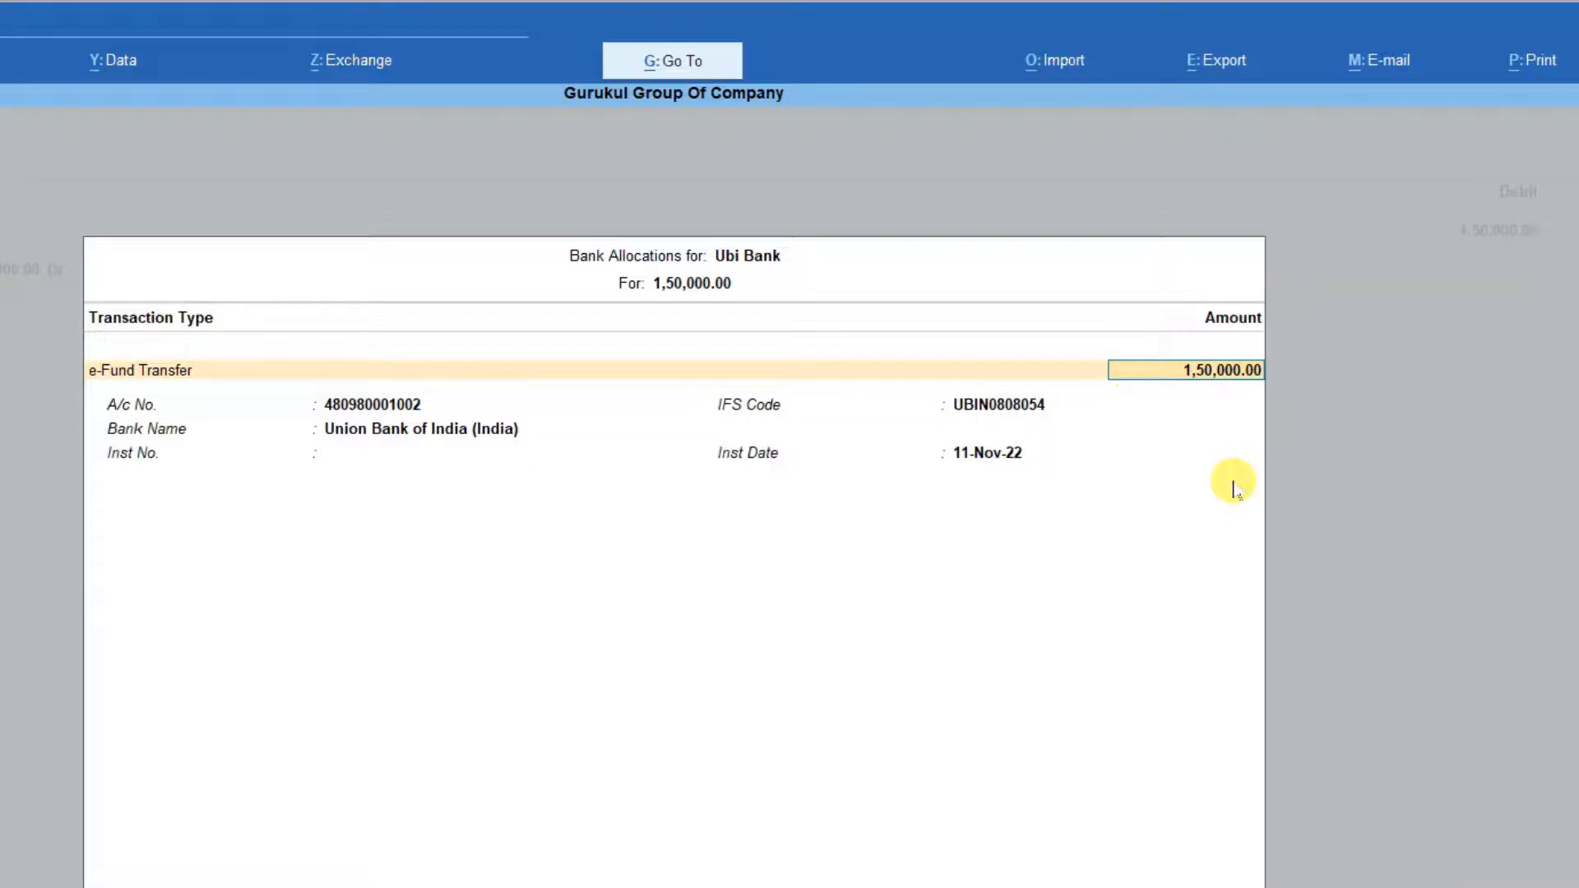
# Accept Ubi Bank's 1,50,000.00 e-Fund Transfer allocation dated 11-Nov-22 without an instrument number, and save the voucher with no narration.
pyautogui.press('Return')
pyautogui.press('Return')
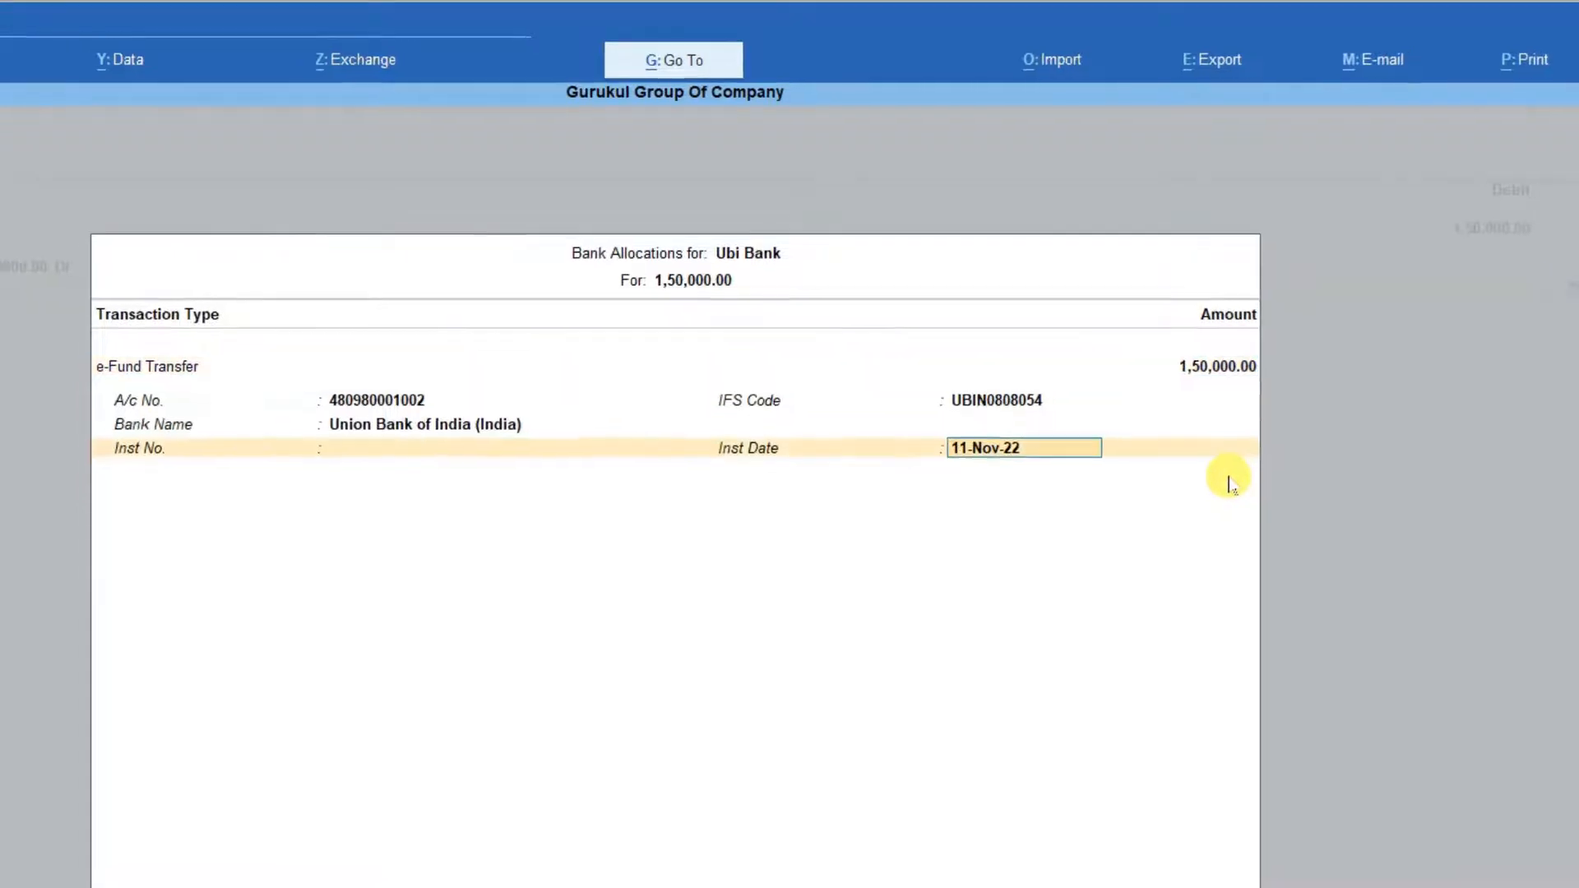
pyautogui.press('Return')
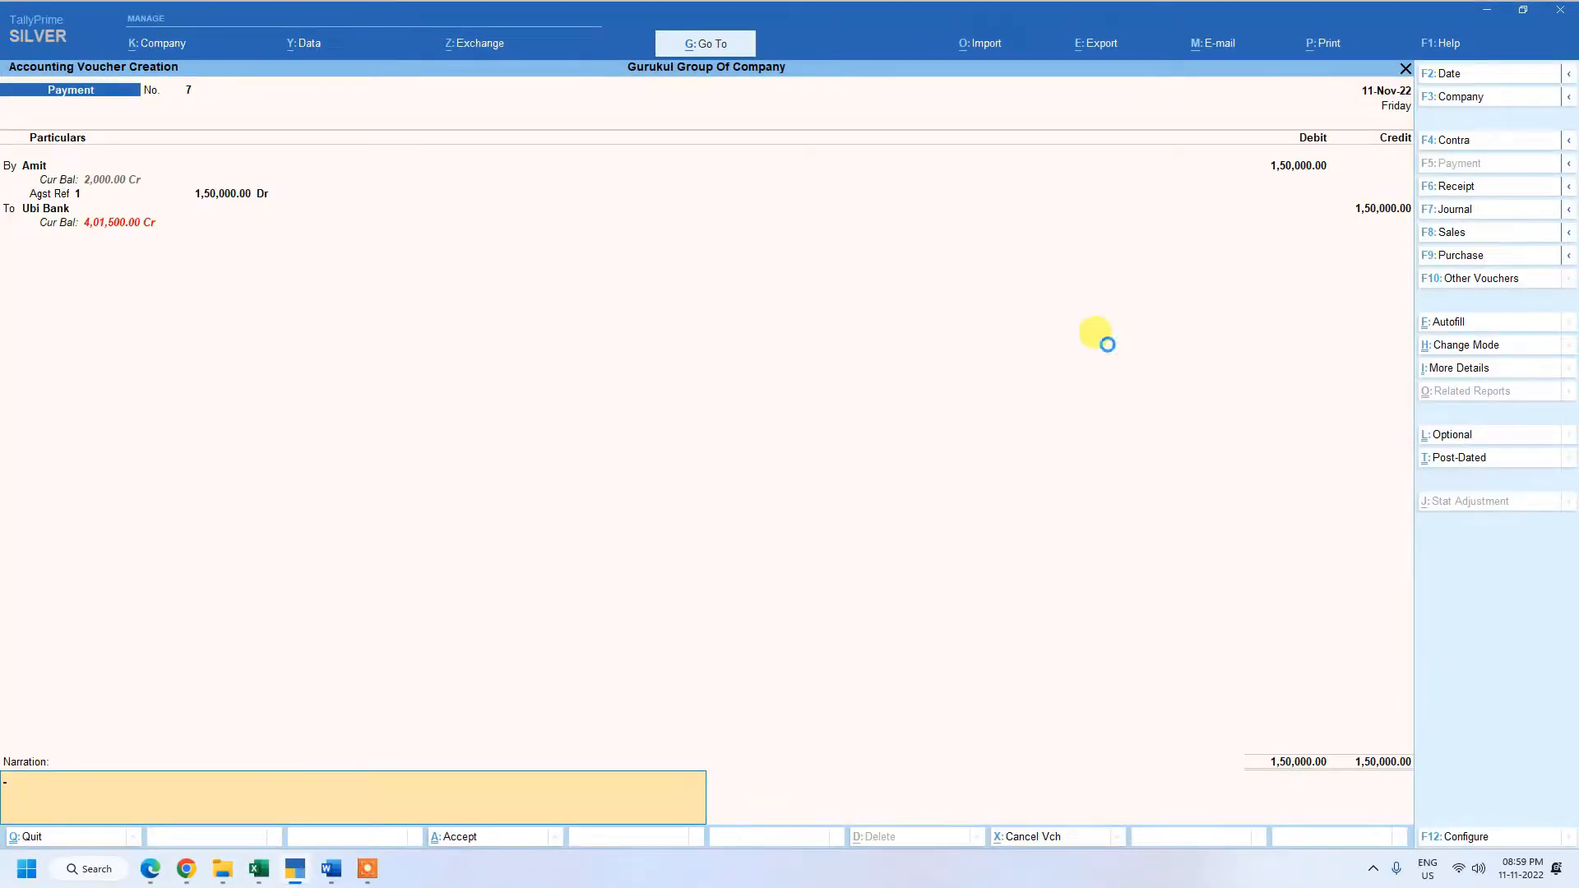
pyautogui.press('Return')
pyautogui.press('Return')
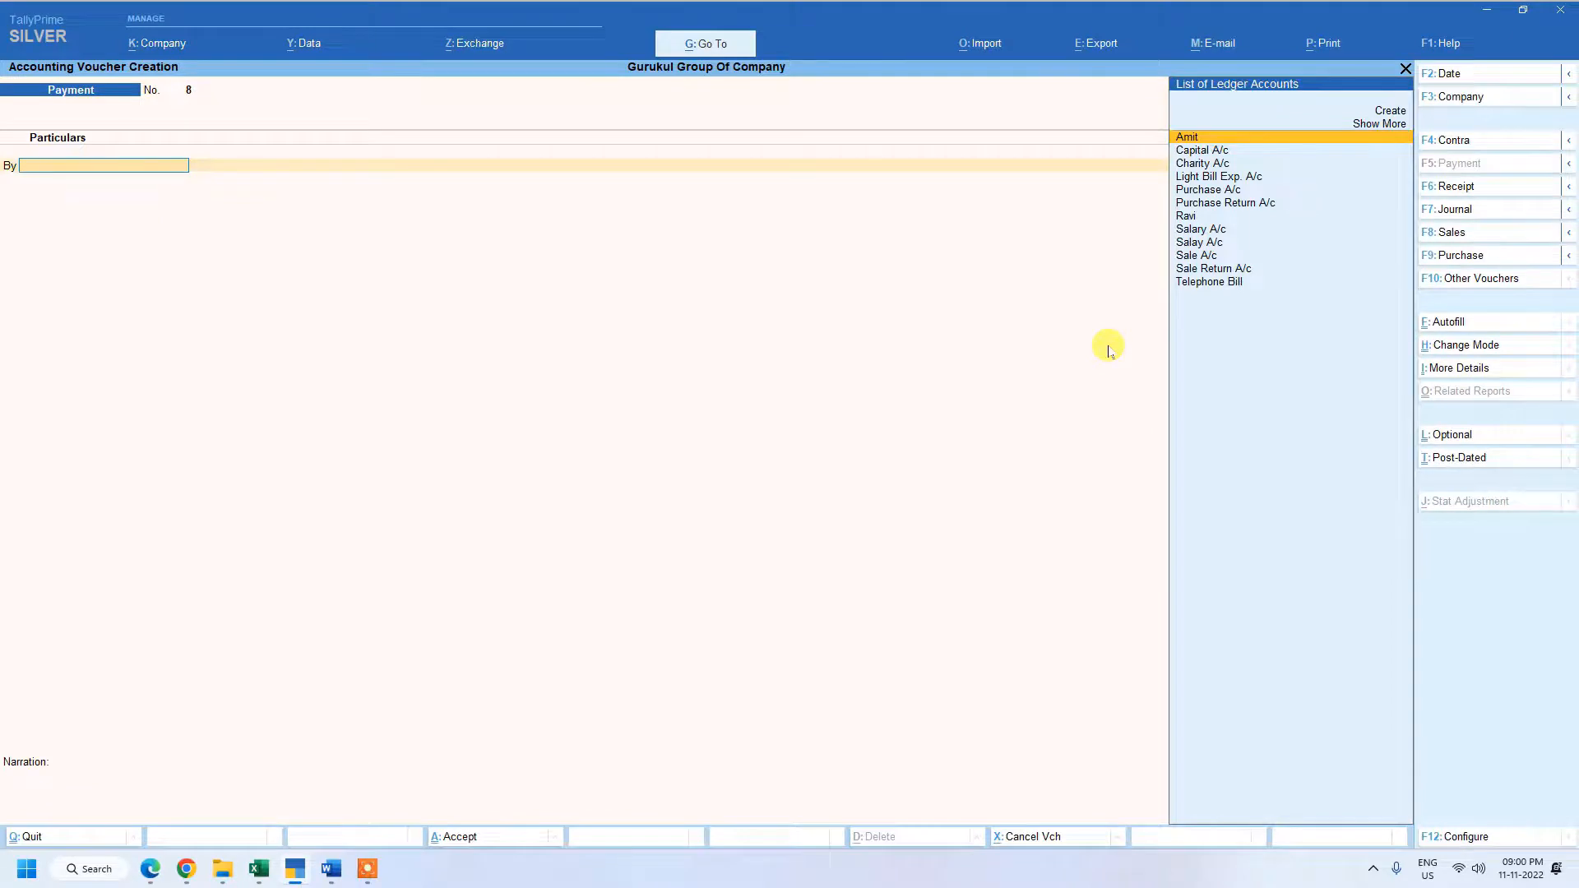
# Leave voucher entry and open the bank reconciliation statement for Ubi Bank.
pyautogui.press('Escape')
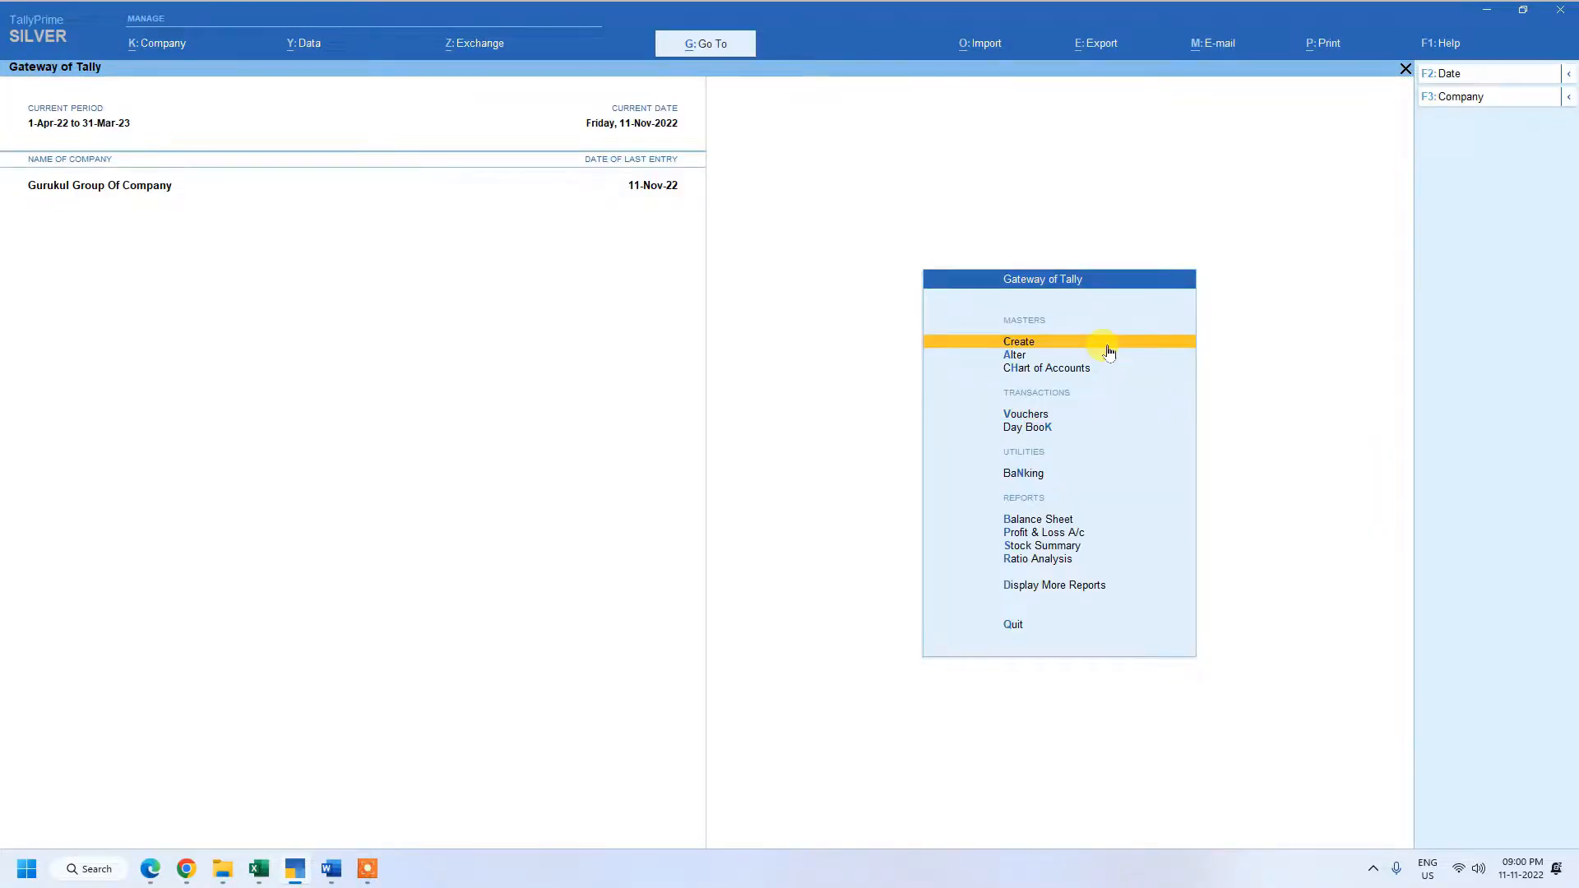
pyautogui.press('Down')
pyautogui.press('Down')
pyautogui.press('Down')
pyautogui.press('Down')
pyautogui.press('Down')
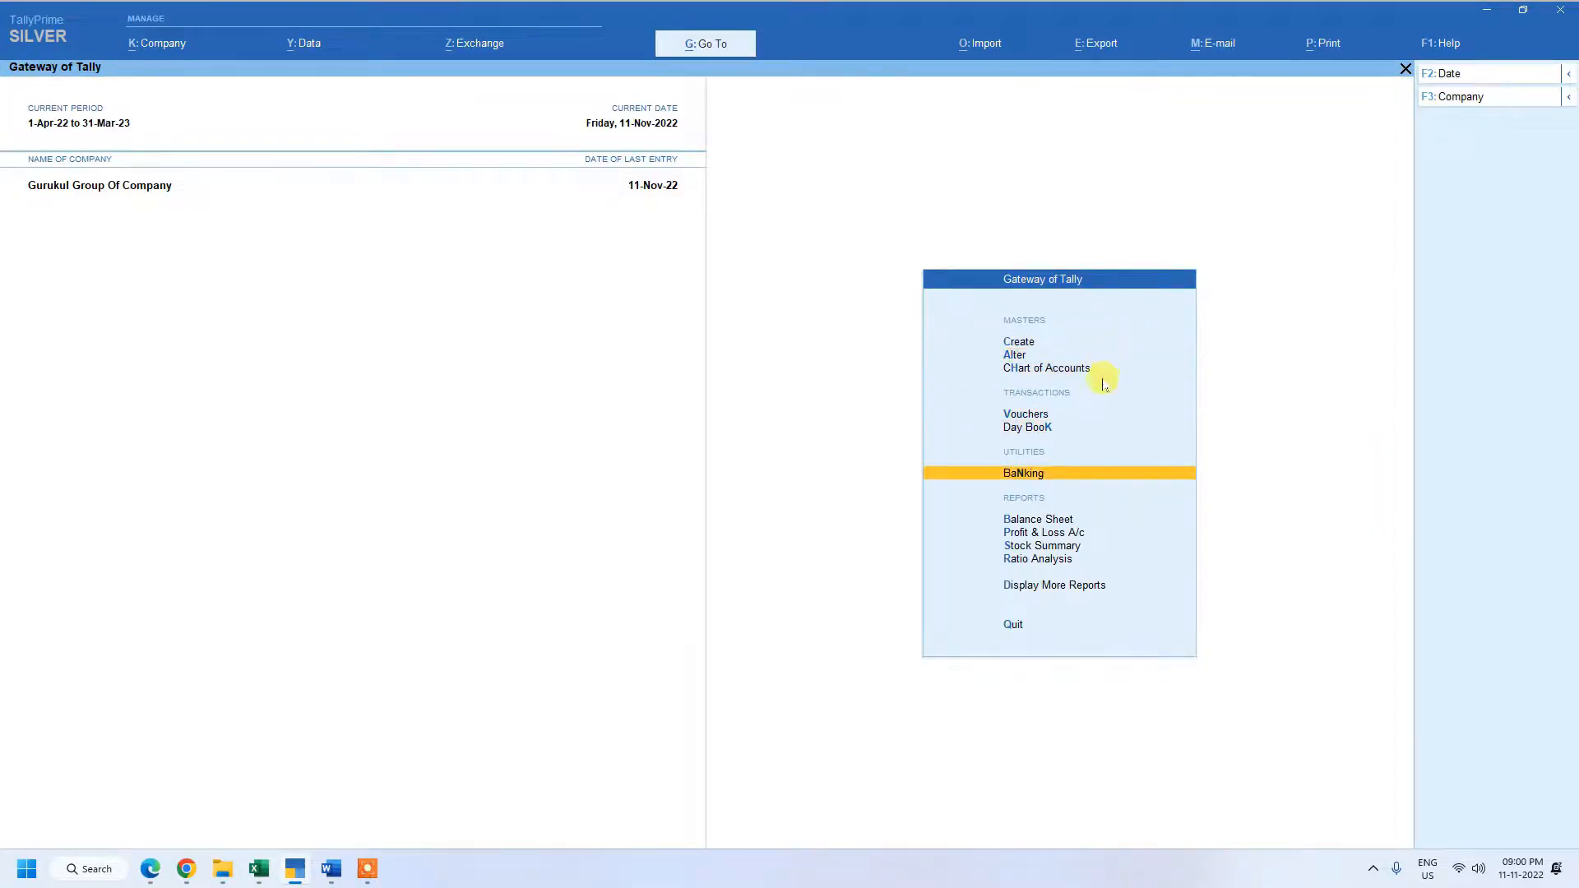
pyautogui.click(1046, 483)
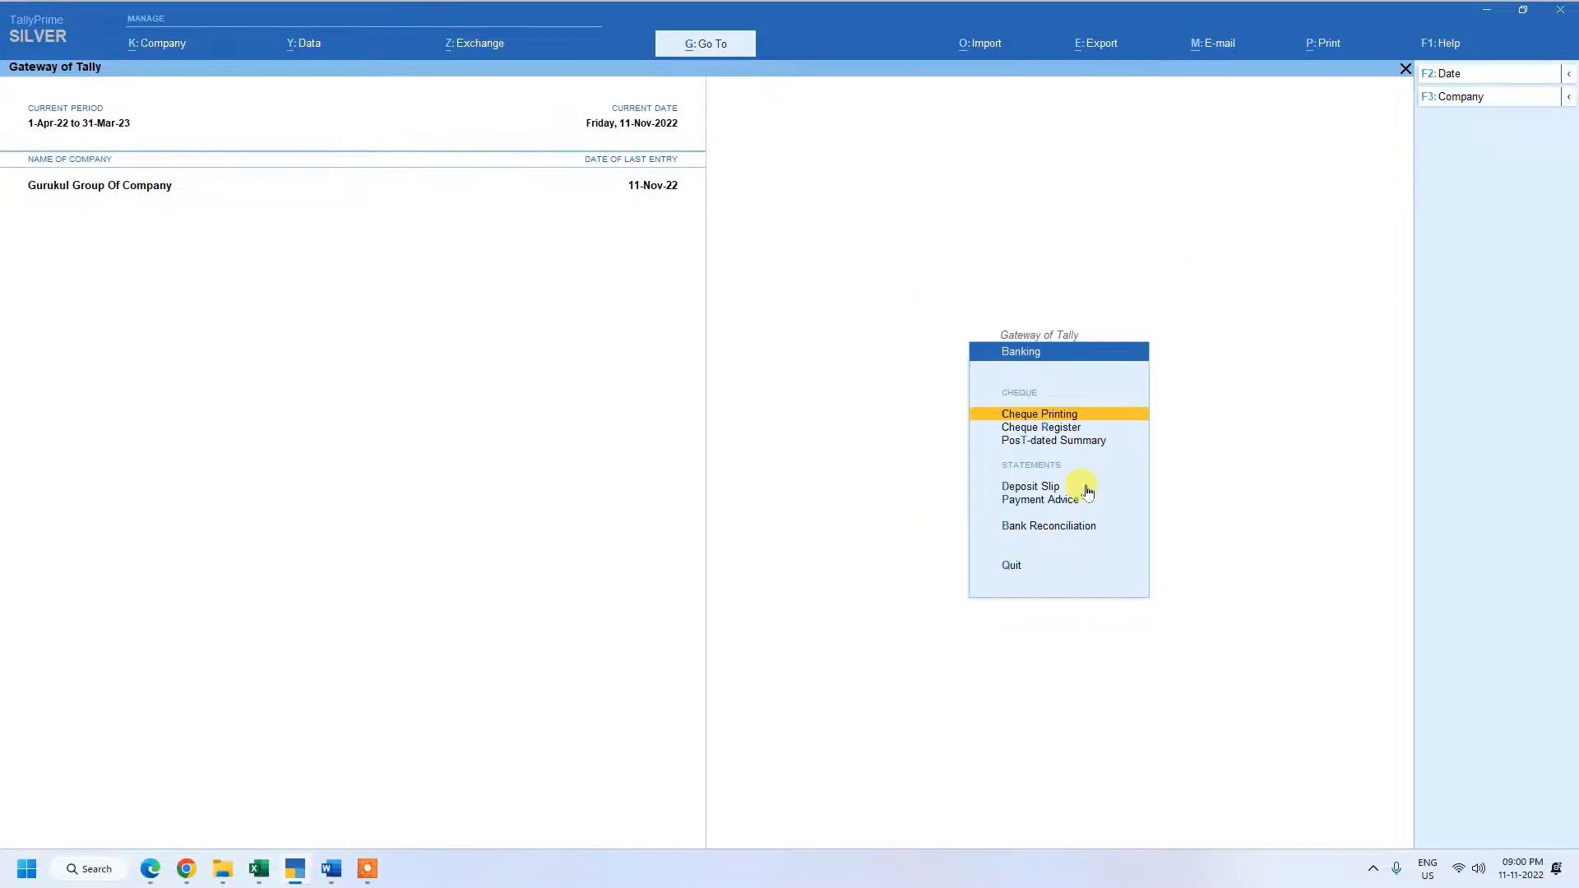
pyautogui.press('Down')
pyautogui.press('Down')
pyautogui.press('Down')
pyautogui.press('Down')
pyautogui.press('Down')
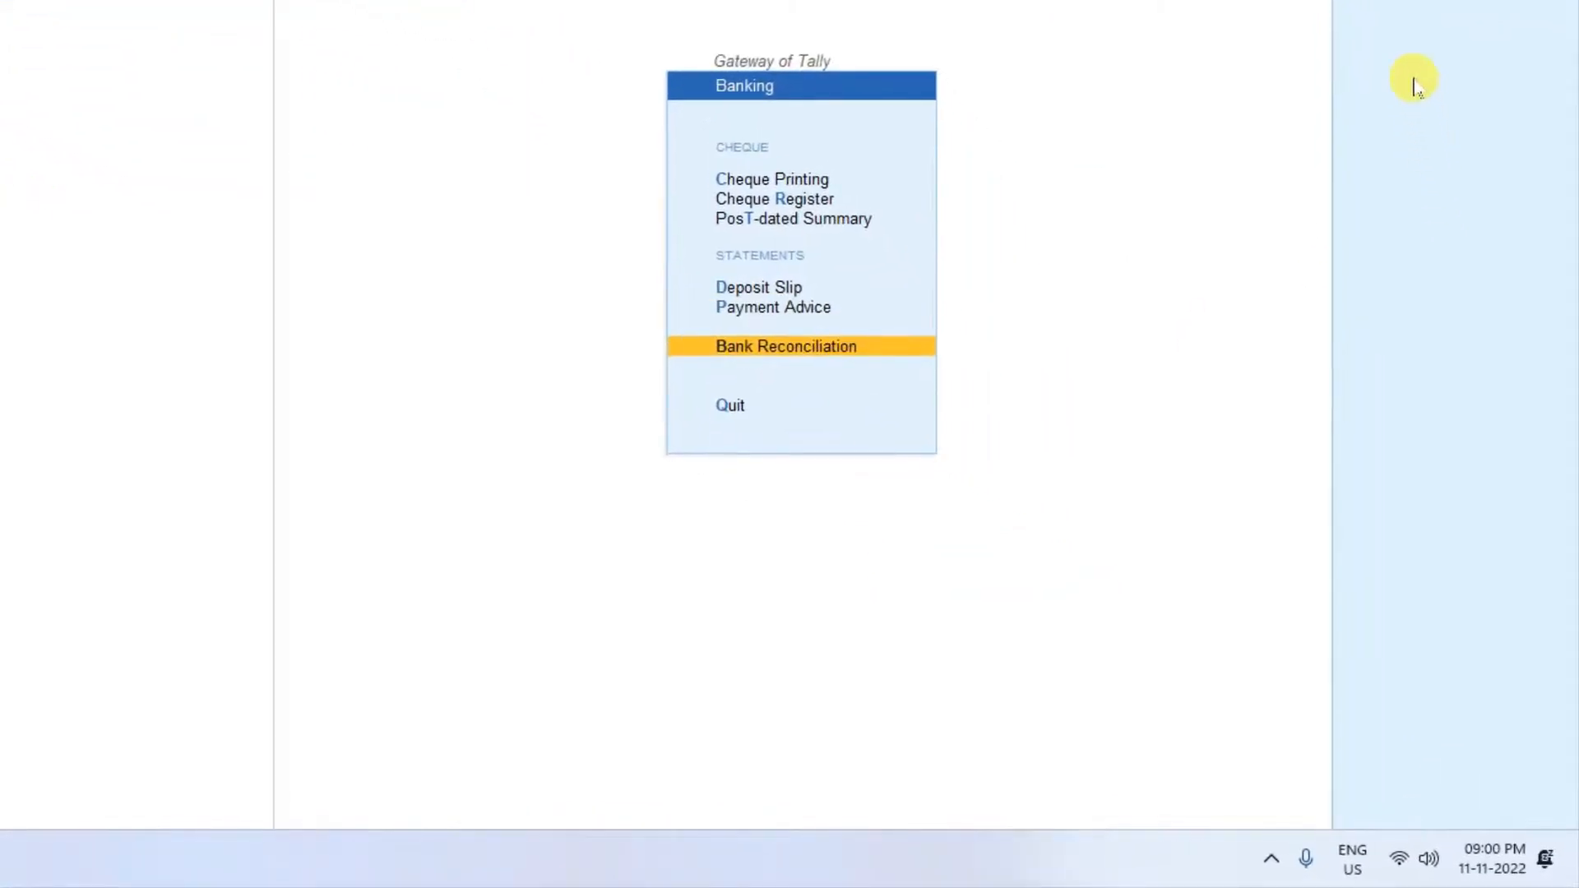
pyautogui.press('Return')
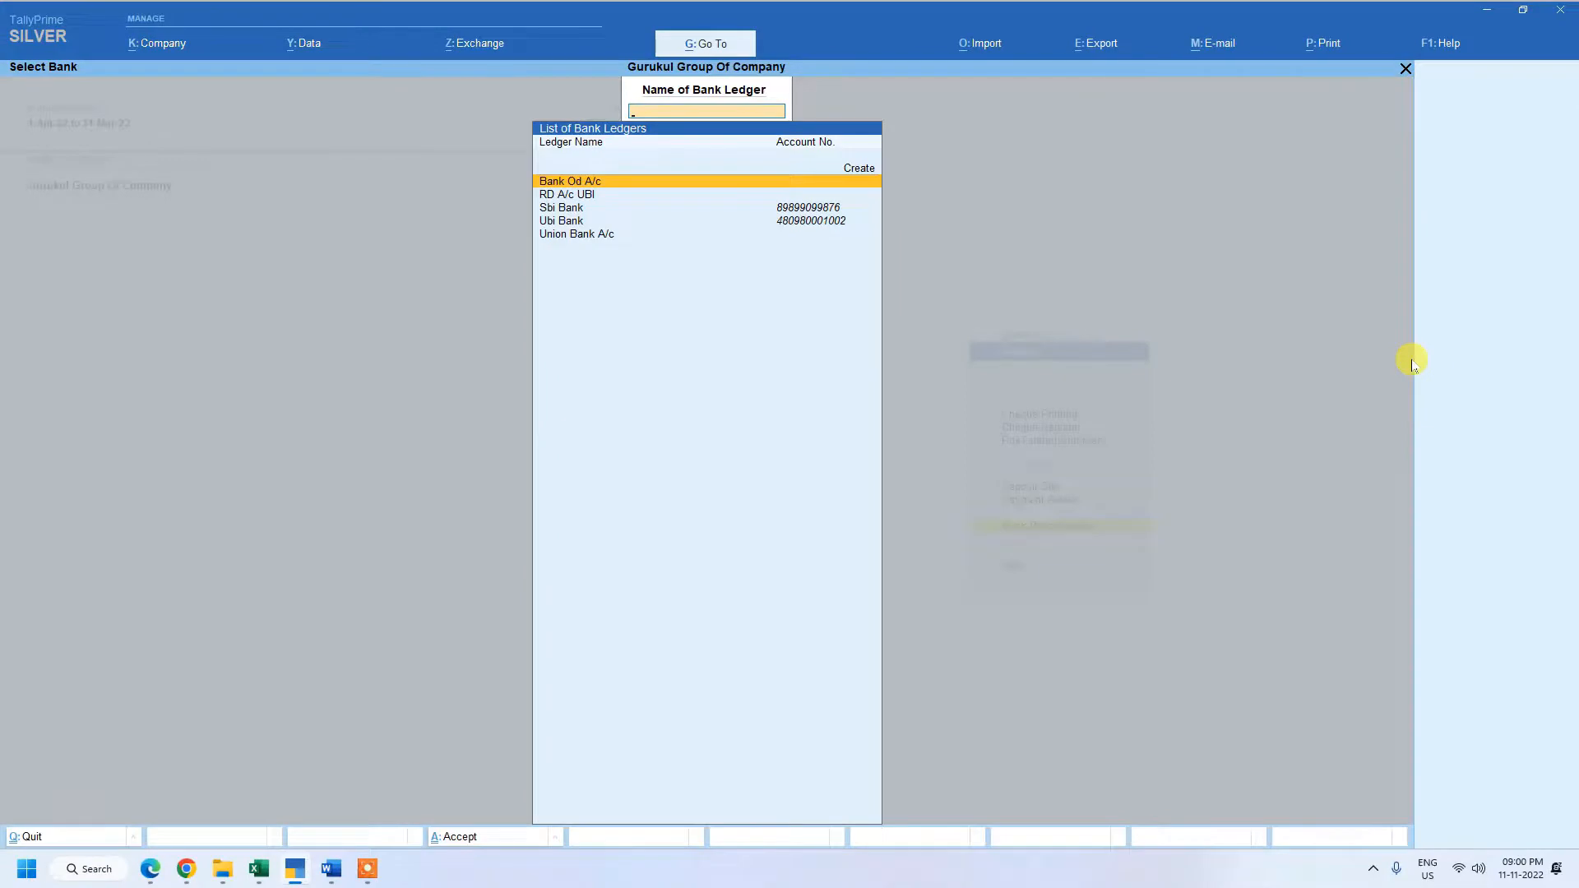
pyautogui.press('Down')
pyautogui.press('Down')
pyautogui.press('Down')
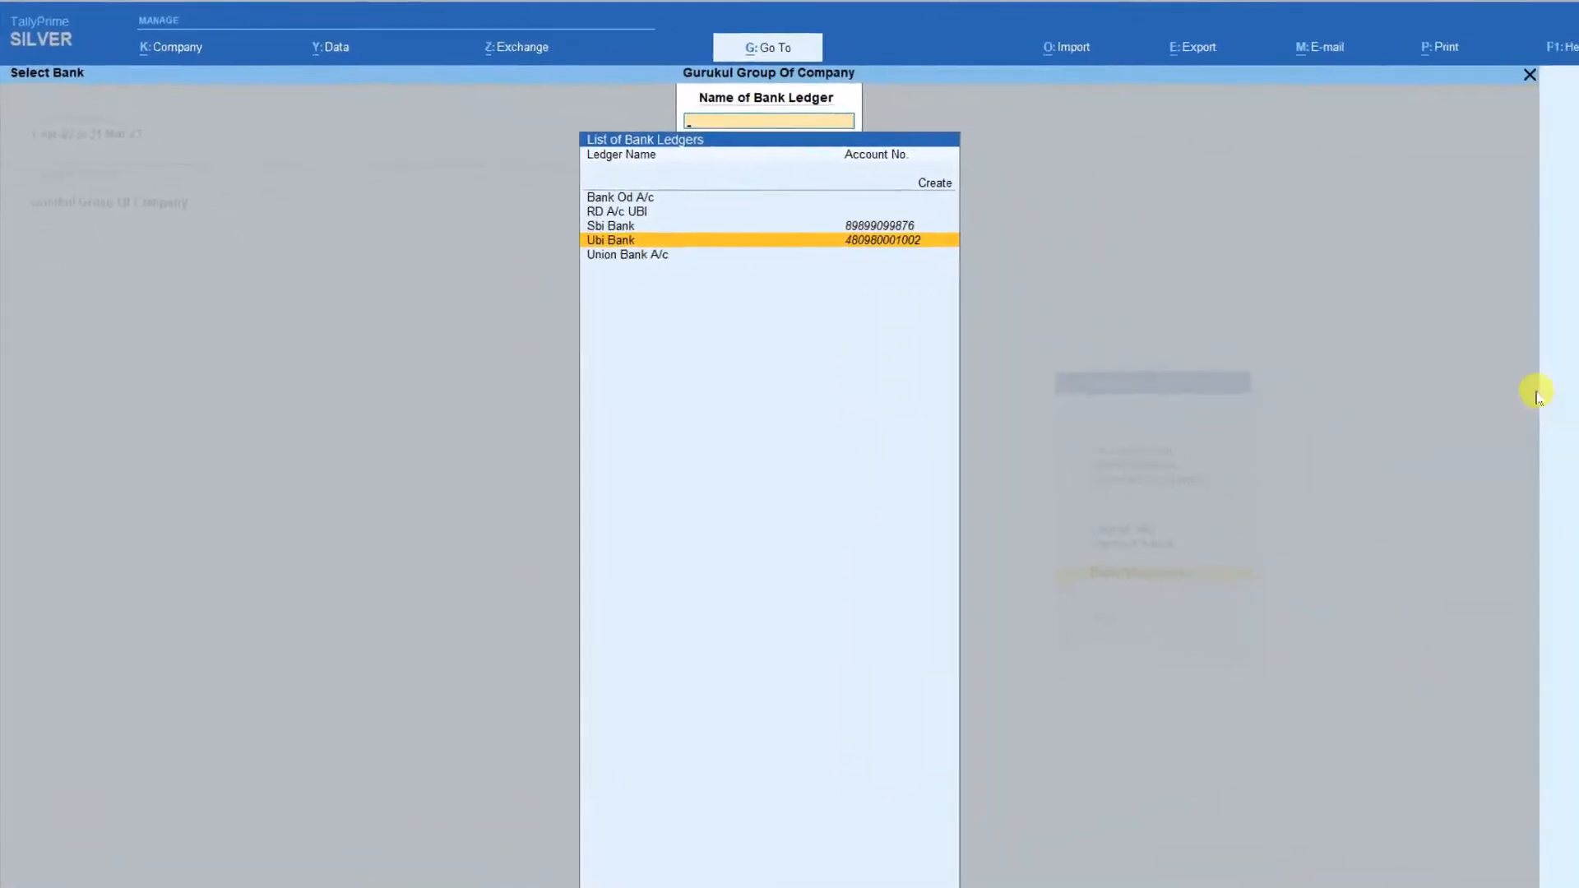
pyautogui.press('Return')
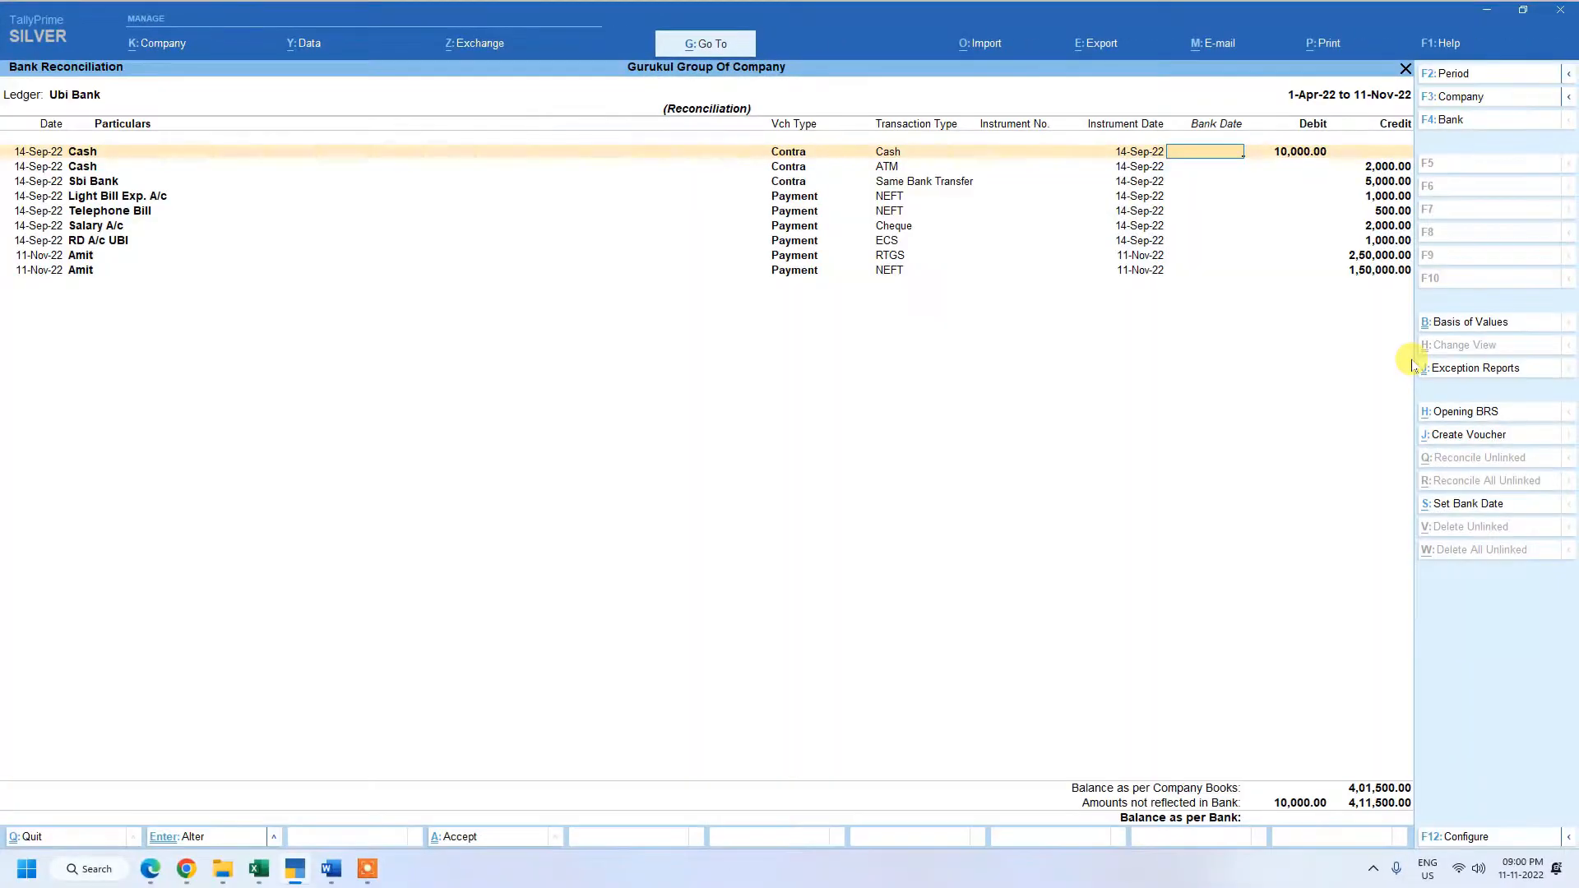
# Check the transaction types recorded for the contra and payment entries in Ubi Bank's reconciliation, through to the last payment.
pyautogui.press('Down')
pyautogui.press('Down')
pyautogui.press('Down')
pyautogui.press('Down')
pyautogui.press('Down')
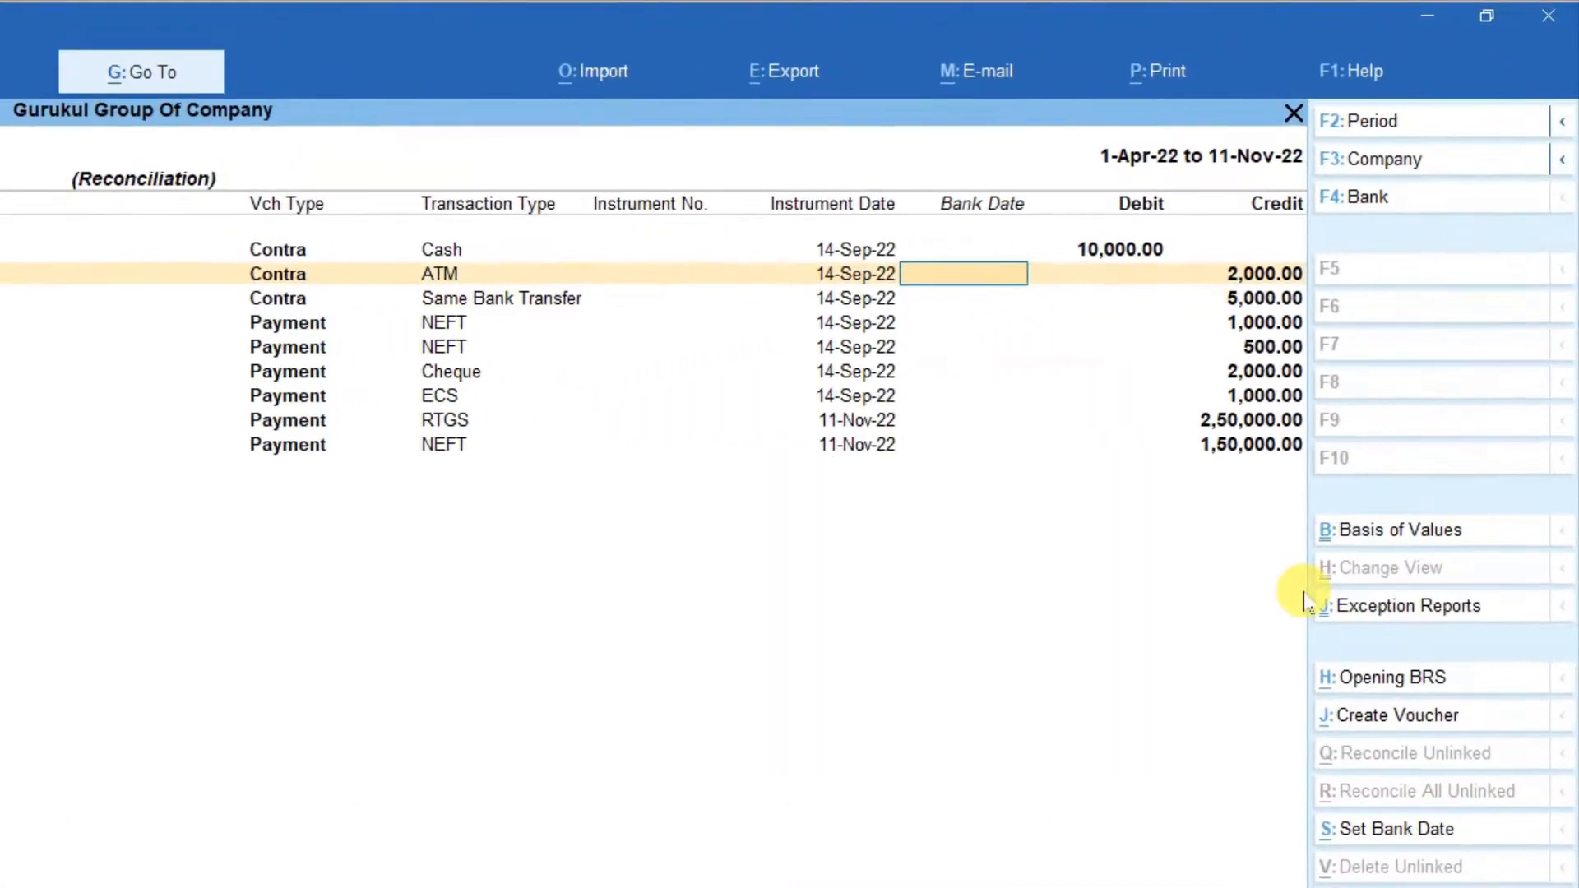
pyautogui.press('Down')
pyautogui.press('Down')
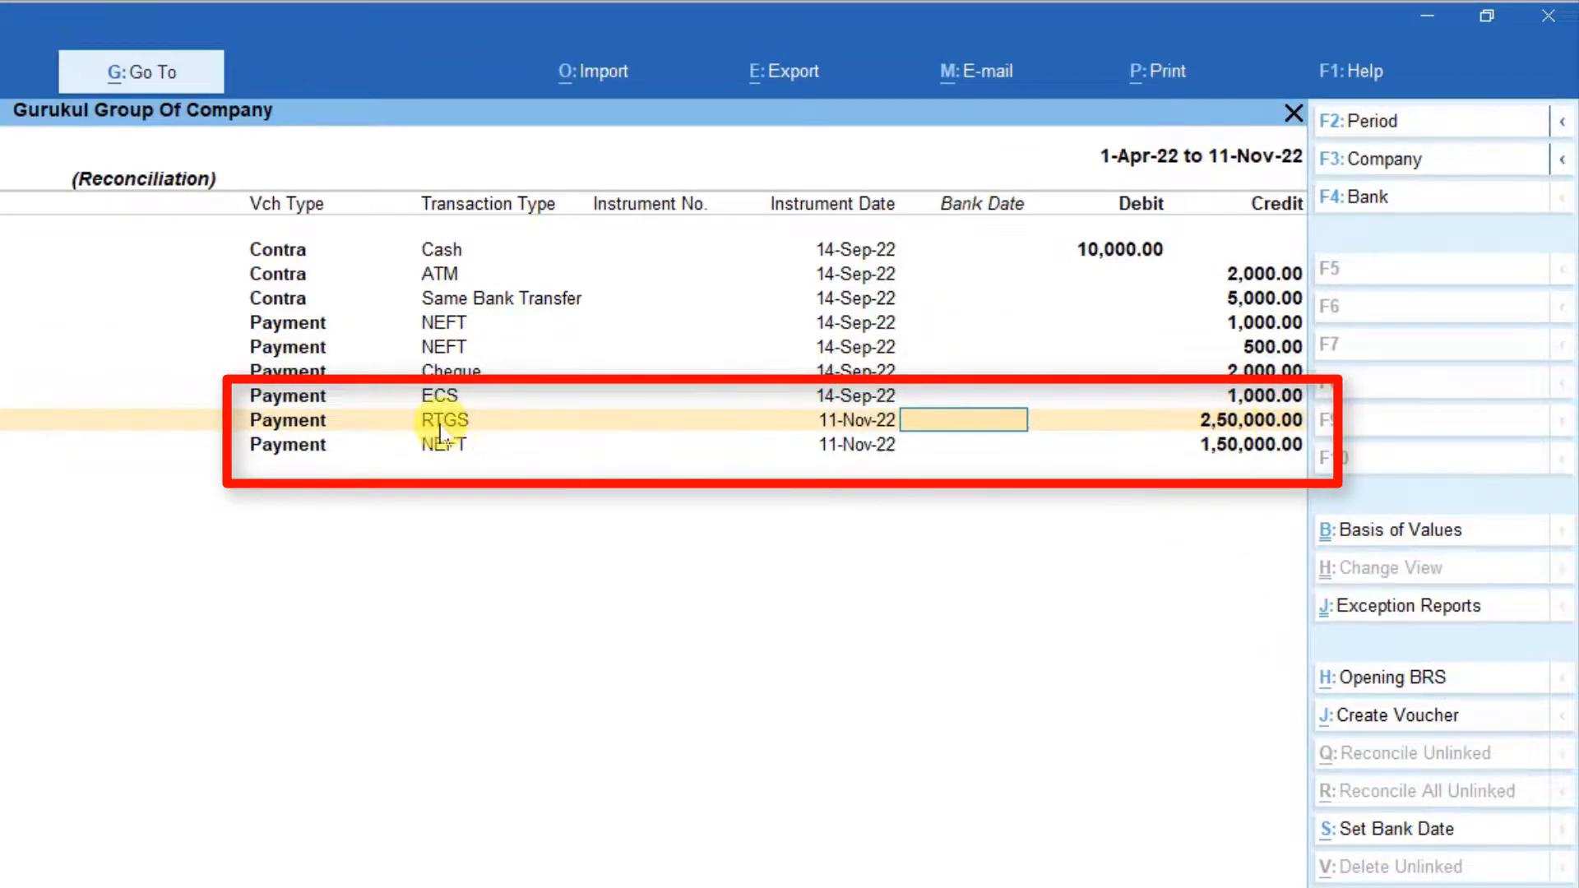
pyautogui.press('Down')
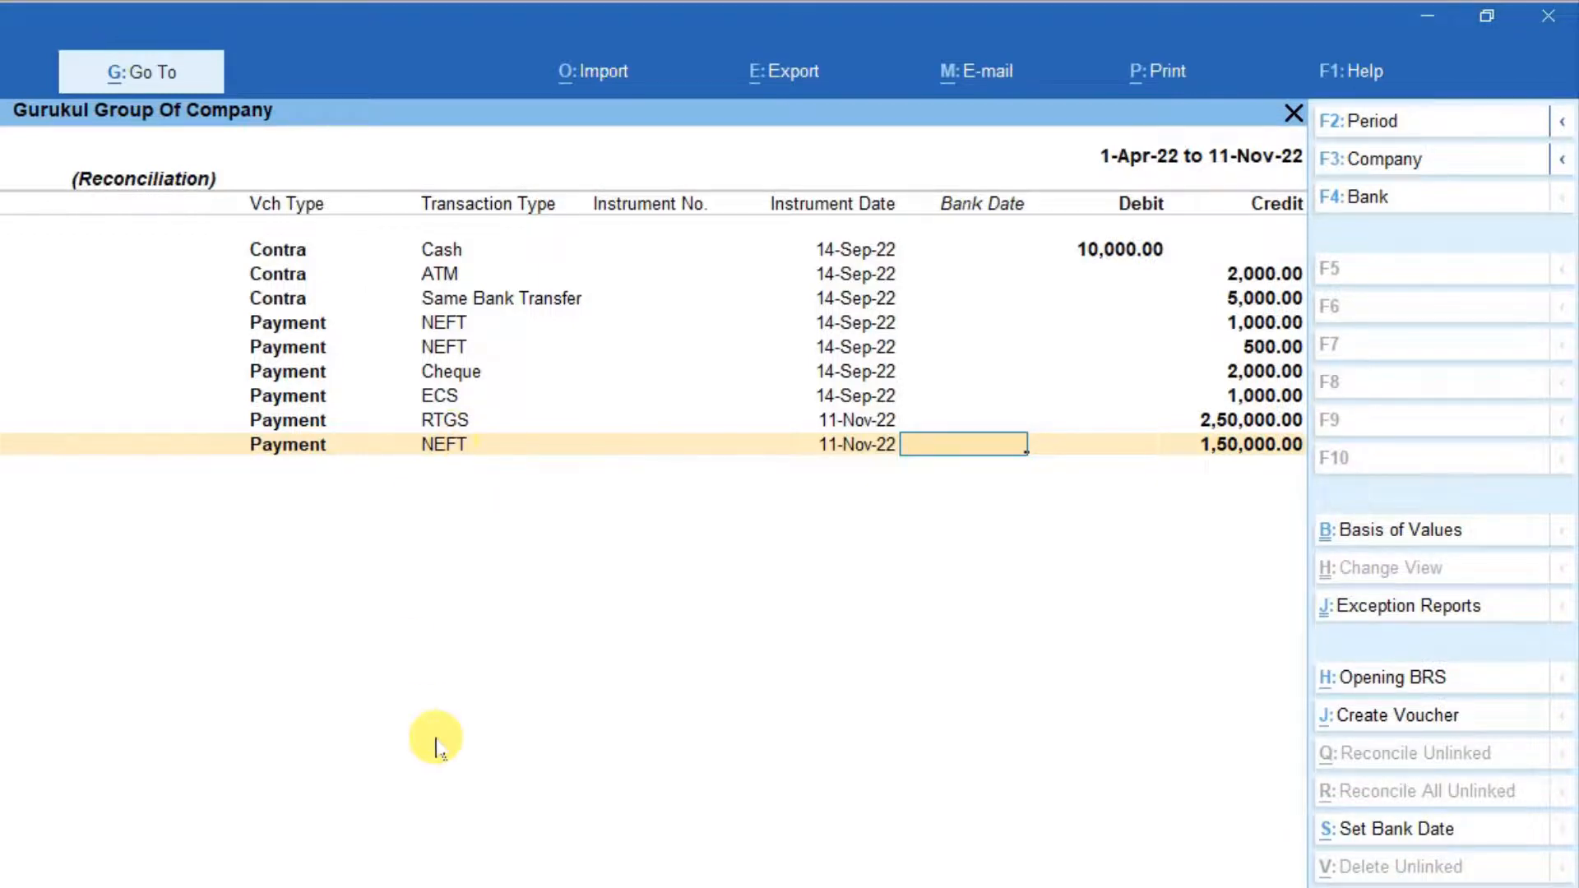
# Leave the bank reconciliation and start a new receipt voucher.
pyautogui.hotkey('ctrl', 'a')
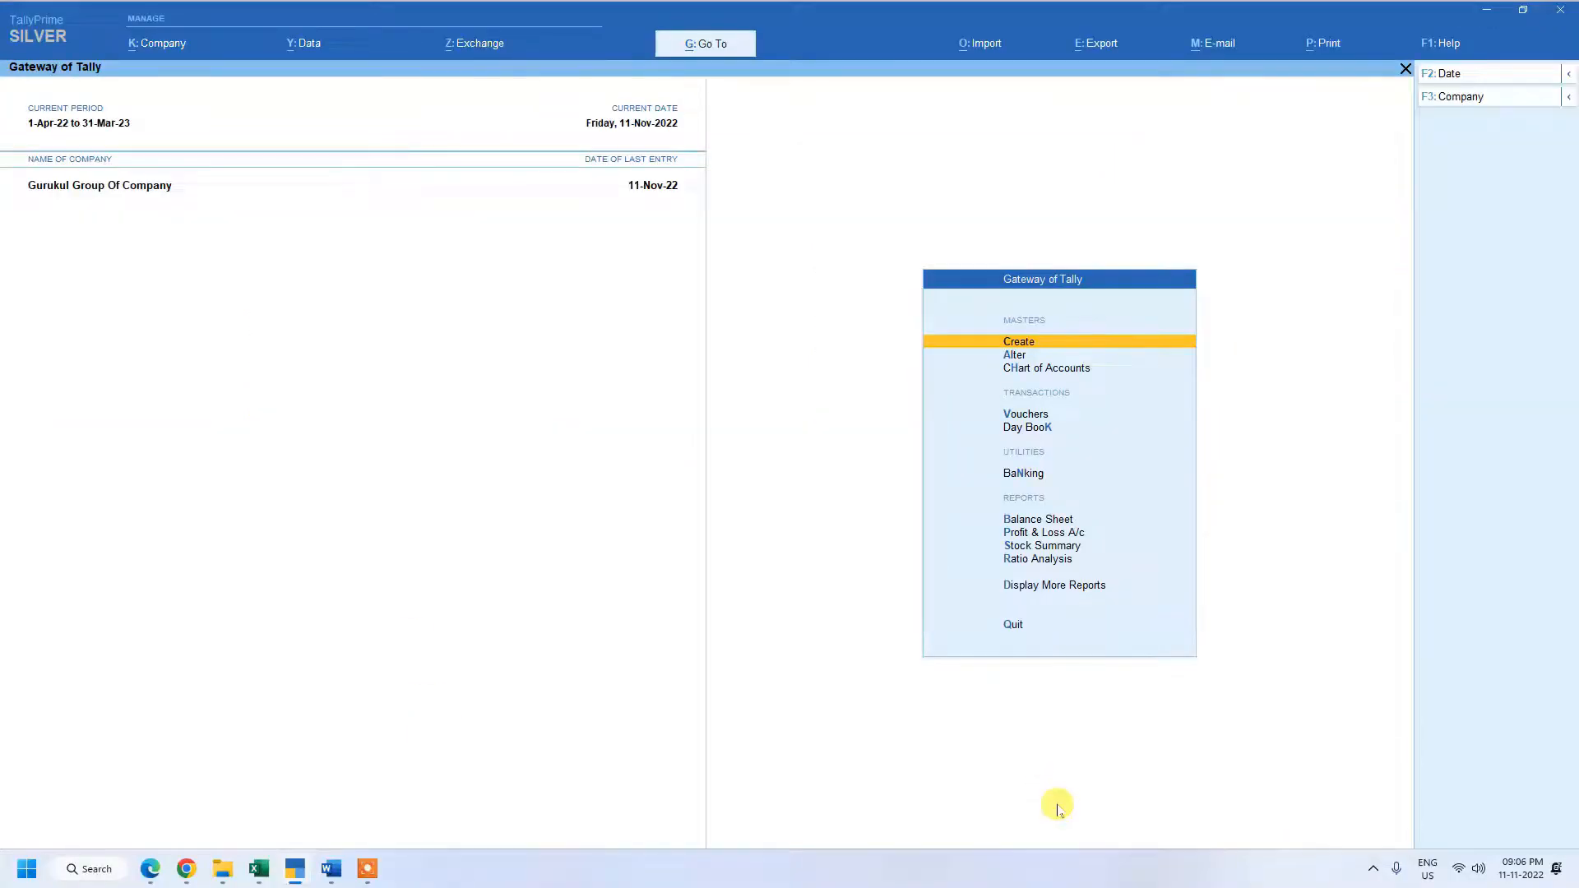
pyautogui.press('v')
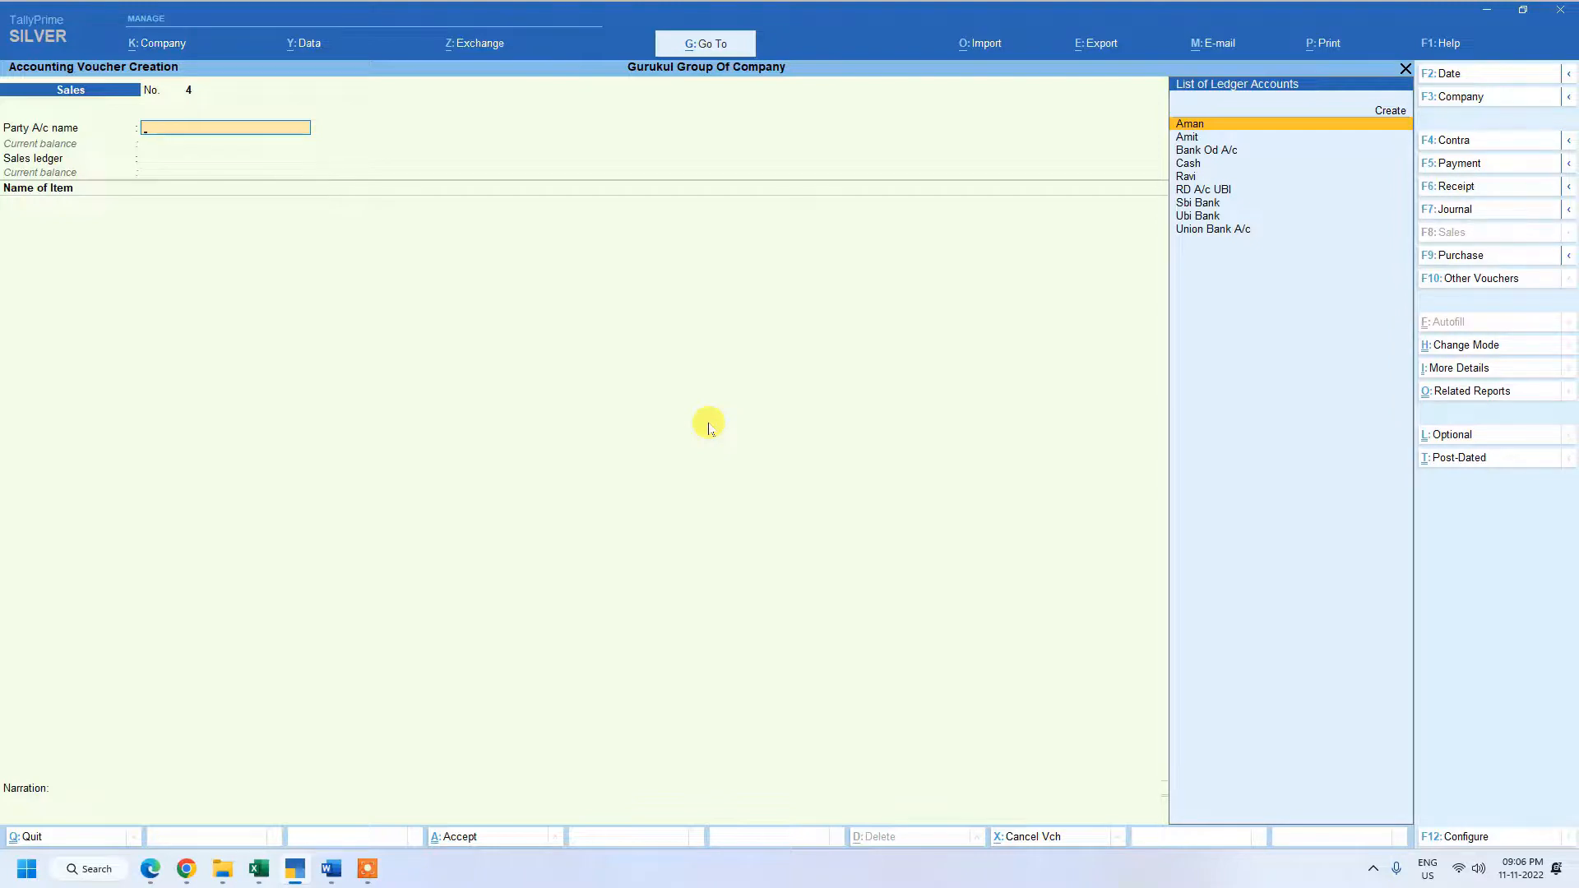
pyautogui.press('F5')
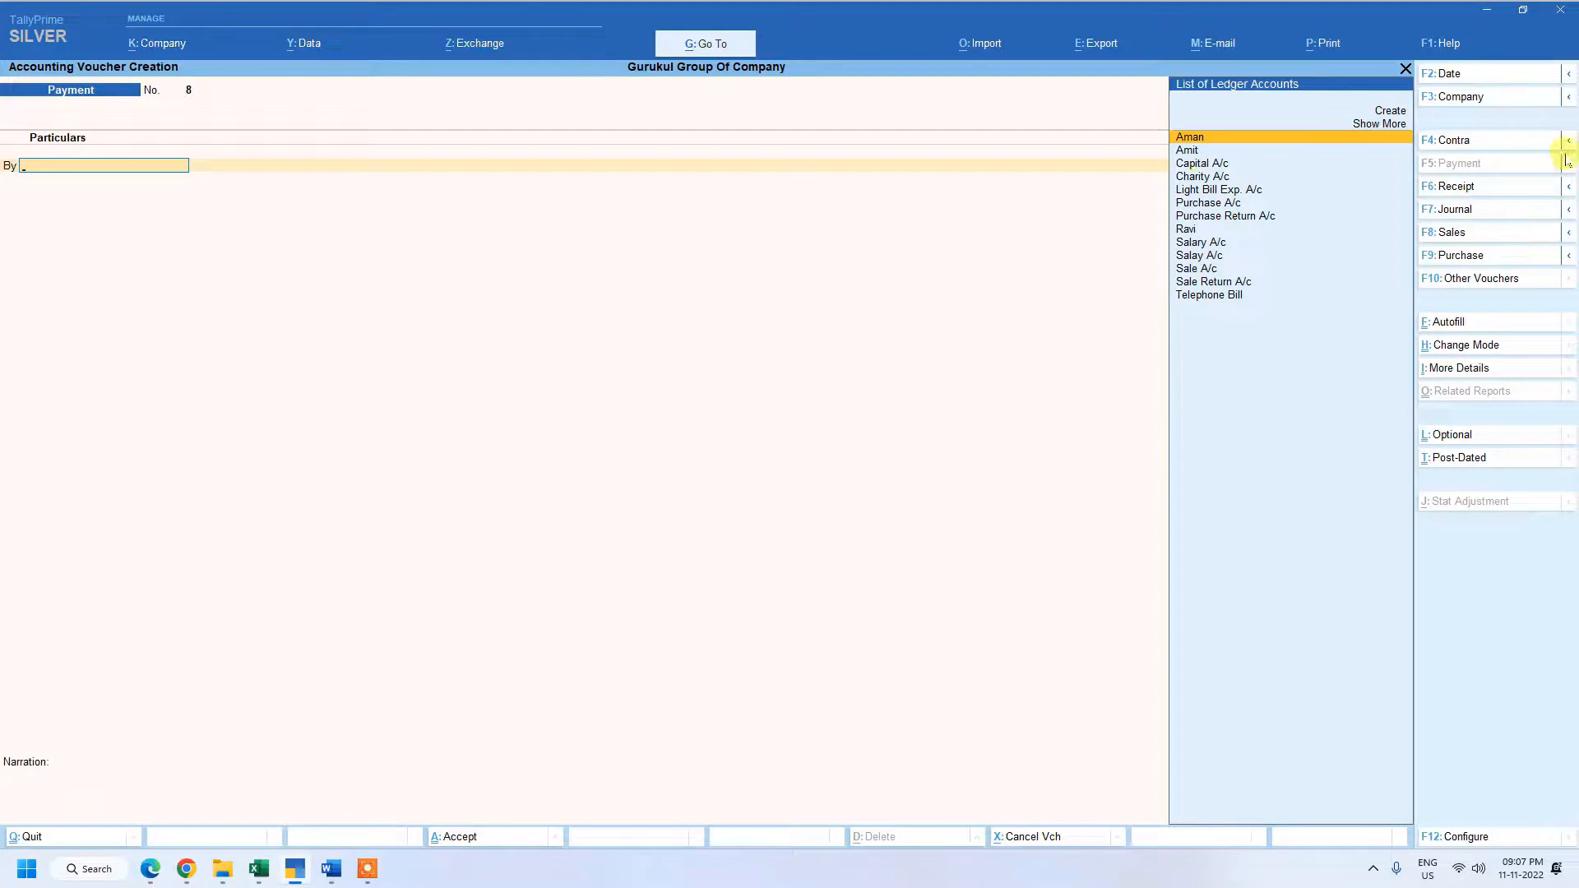
pyautogui.press('F6')
pyautogui.click(1490, 191)
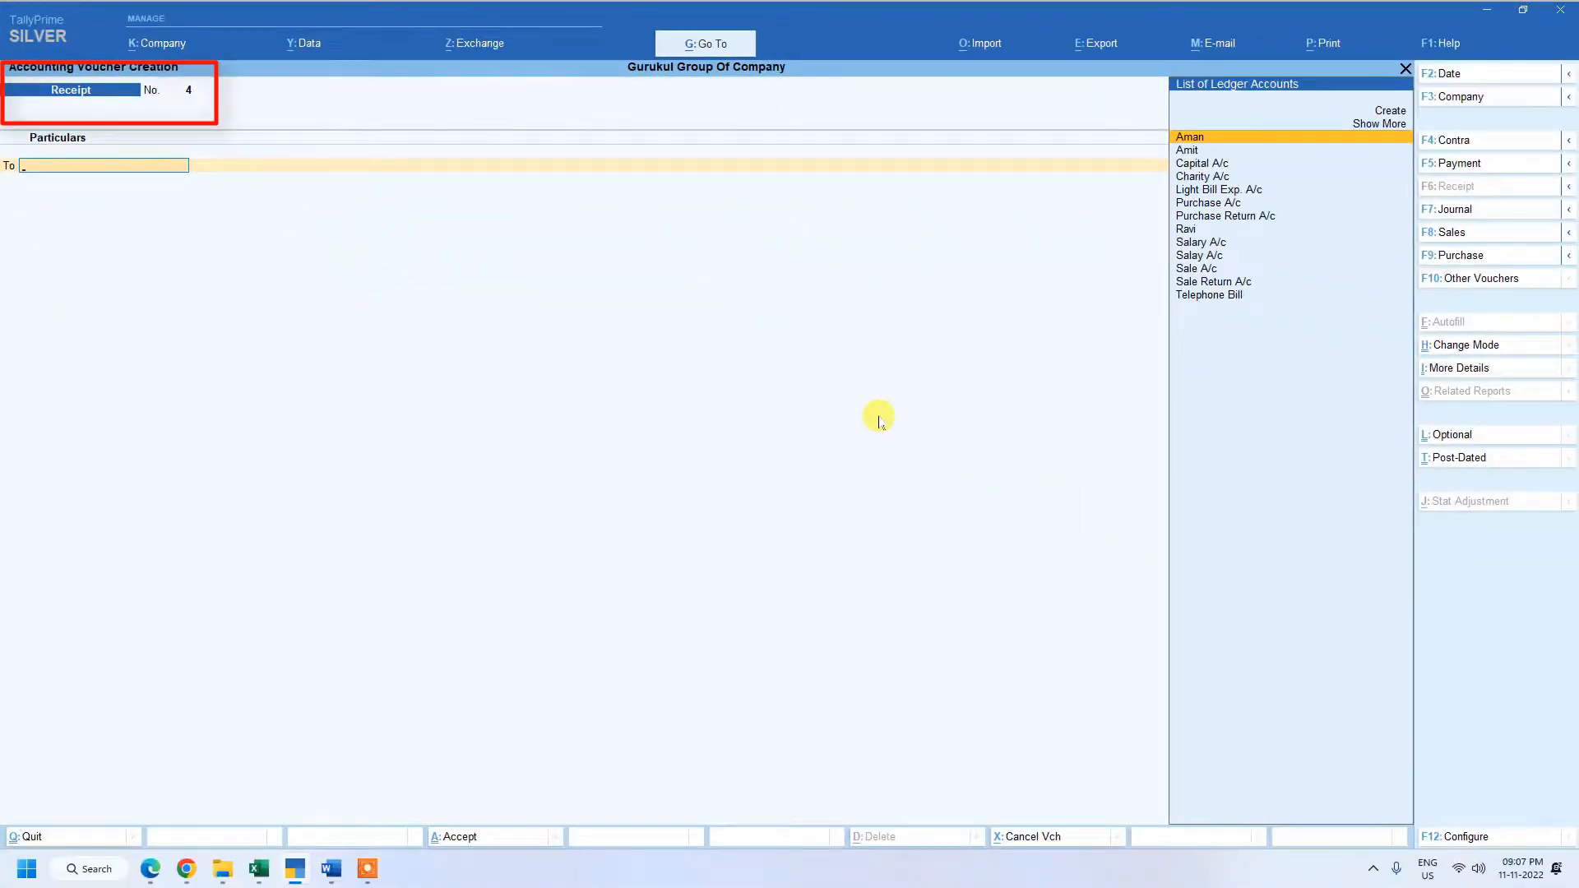
pyautogui.press('F2')
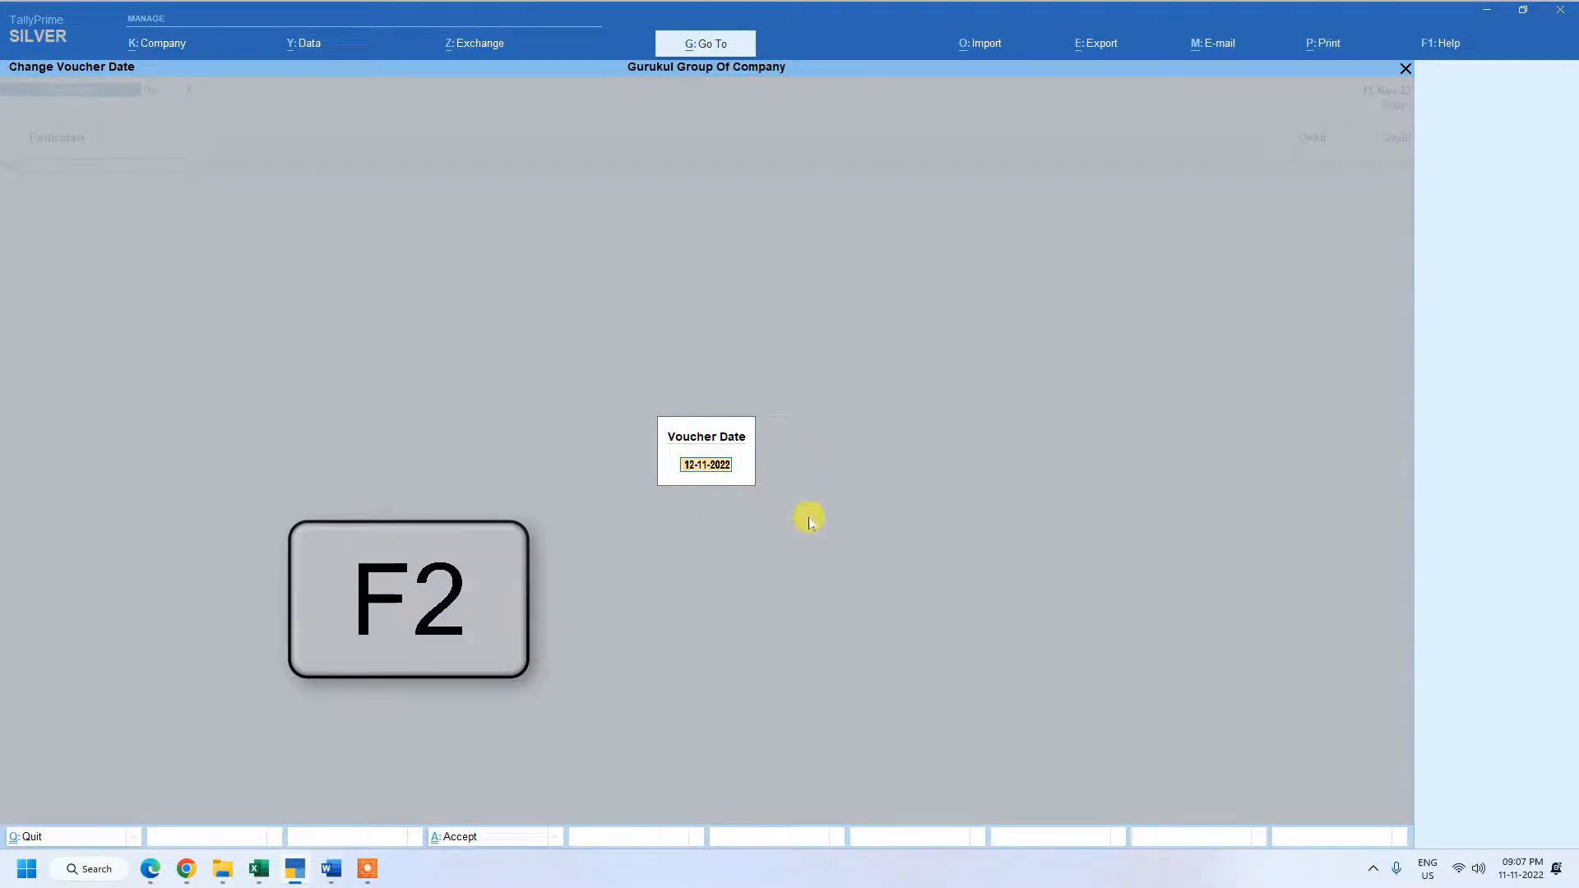
pyautogui.press('BackSpace')
pyautogui.press('Escape')
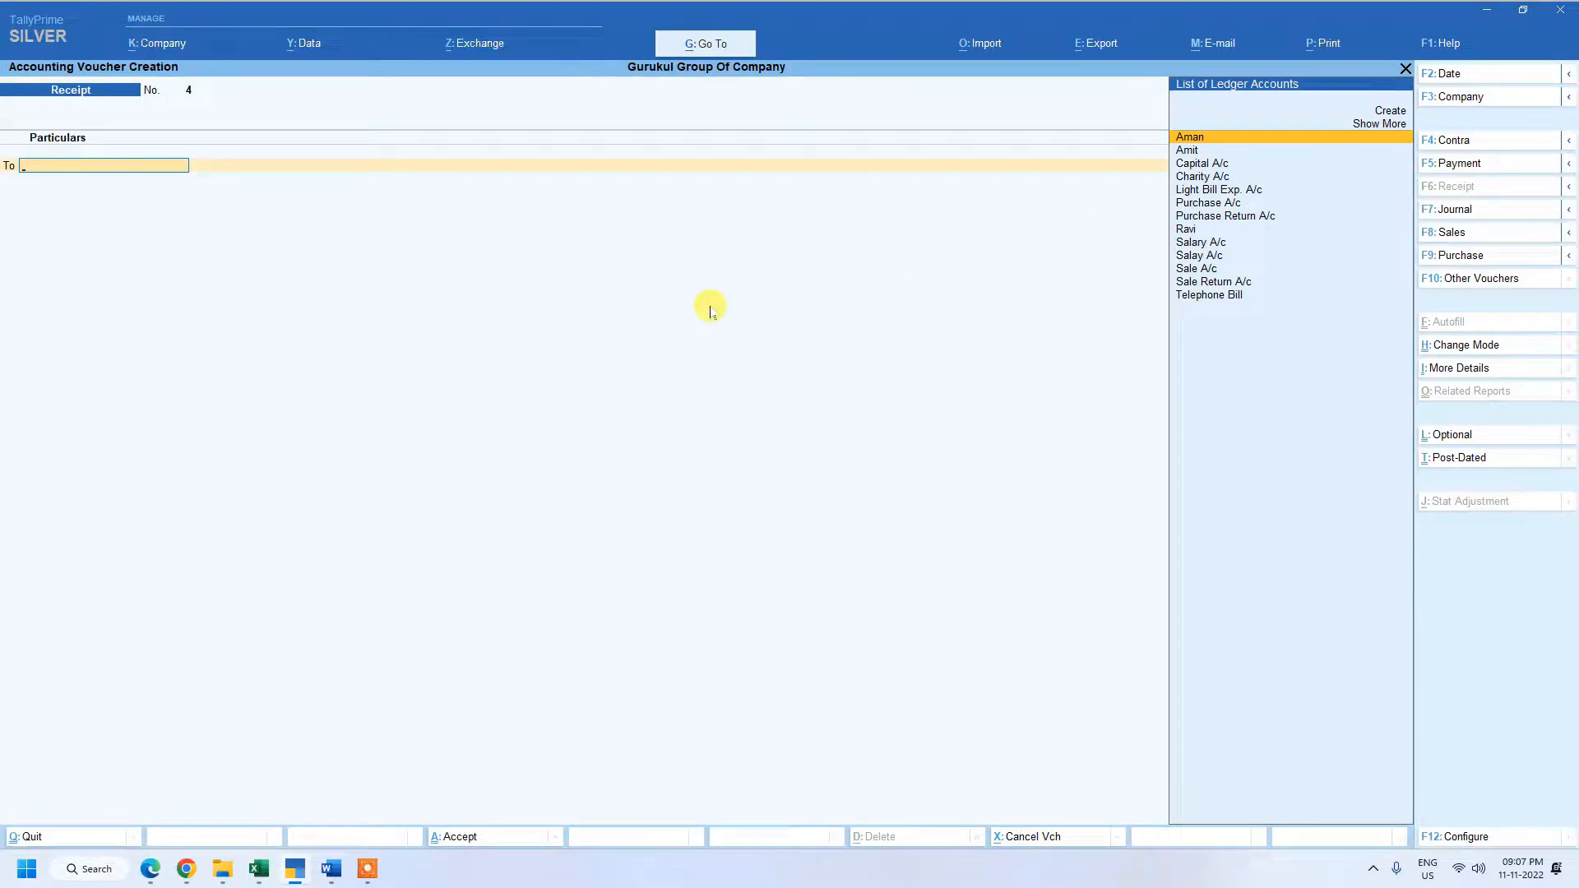
# Credit the first listed customer's ledger with 8,00,000.00 and return from its bill-wise details without allocating the amount.
pyautogui.press('Return')
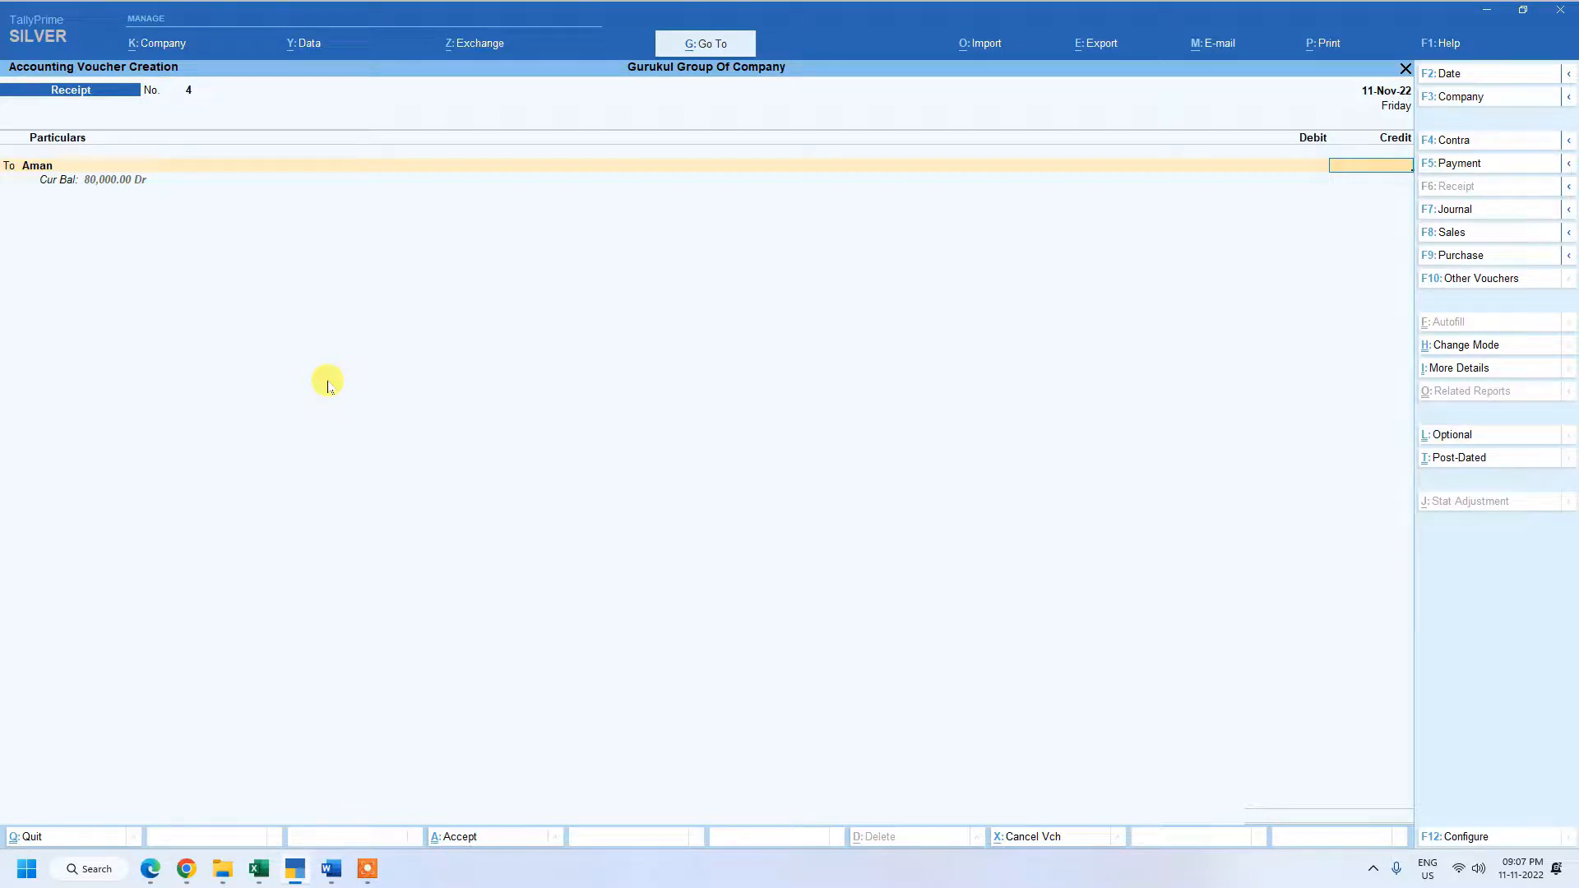
pyautogui.press('F6')
pyautogui.write('800000')
pyautogui.press('Return')
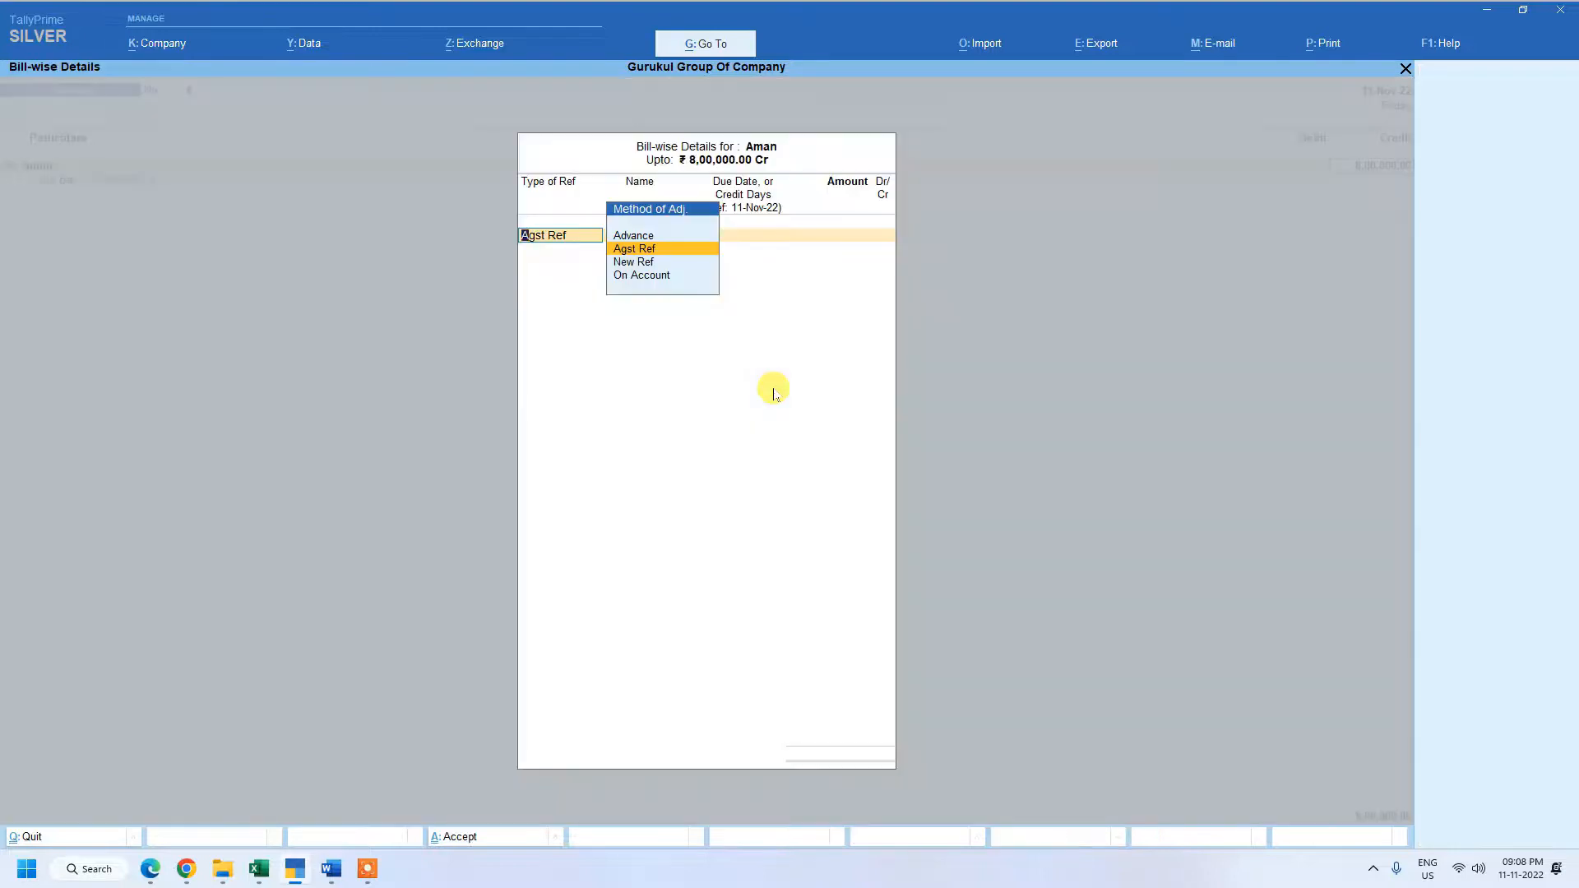
pyautogui.press('Escape')
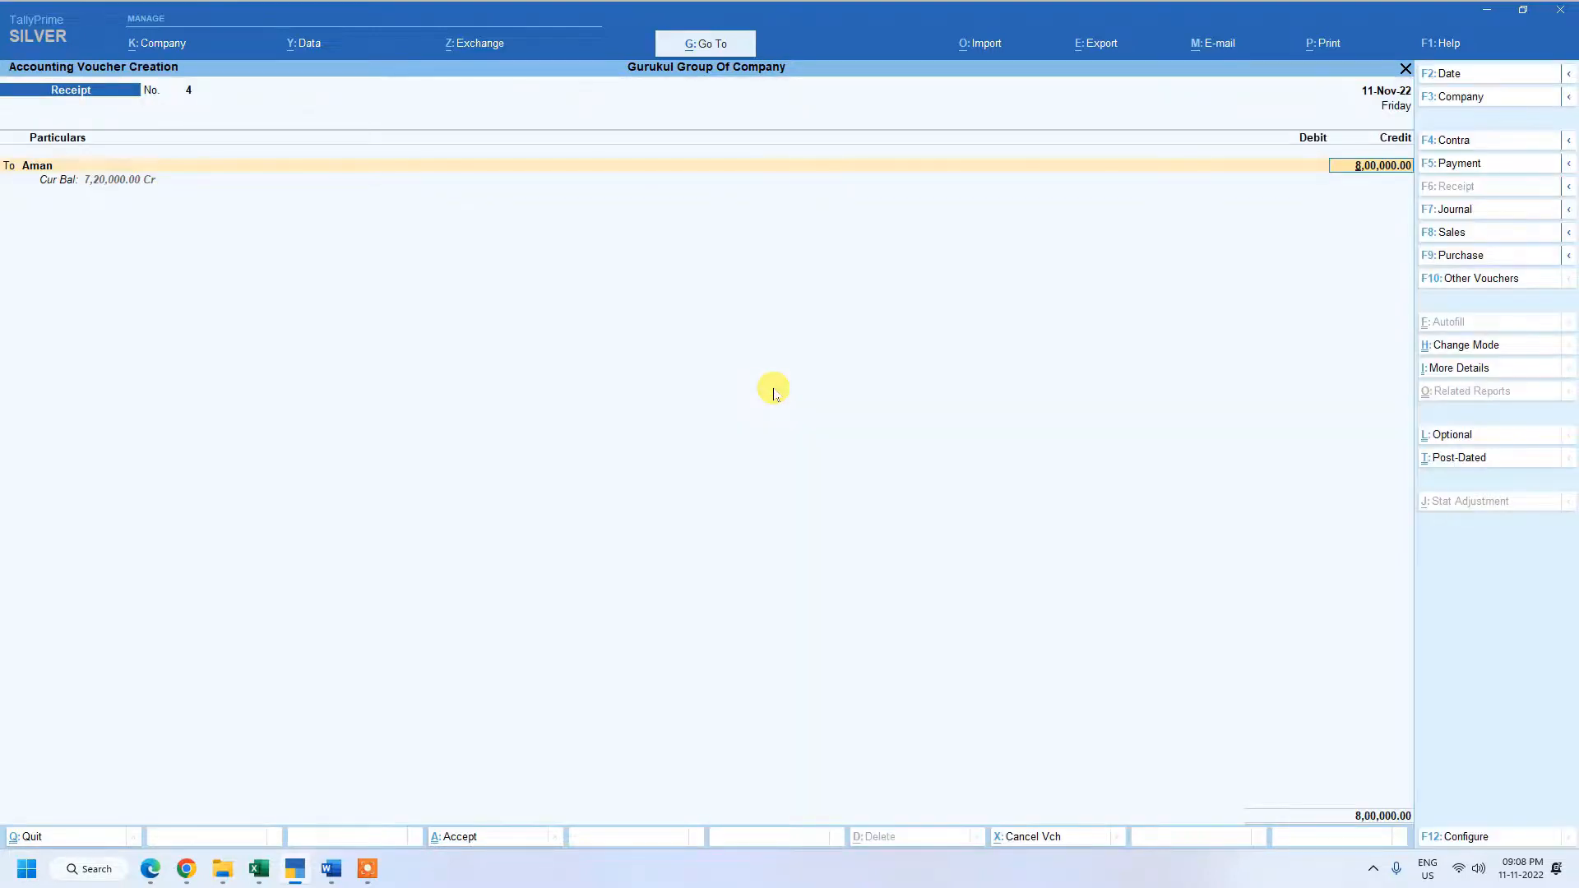
# Correct the customer's credit amount in the receipt voucher to 80,000.00.
pyautogui.write('80')
pyautogui.press('Return')
pyautogui.press('Escape')
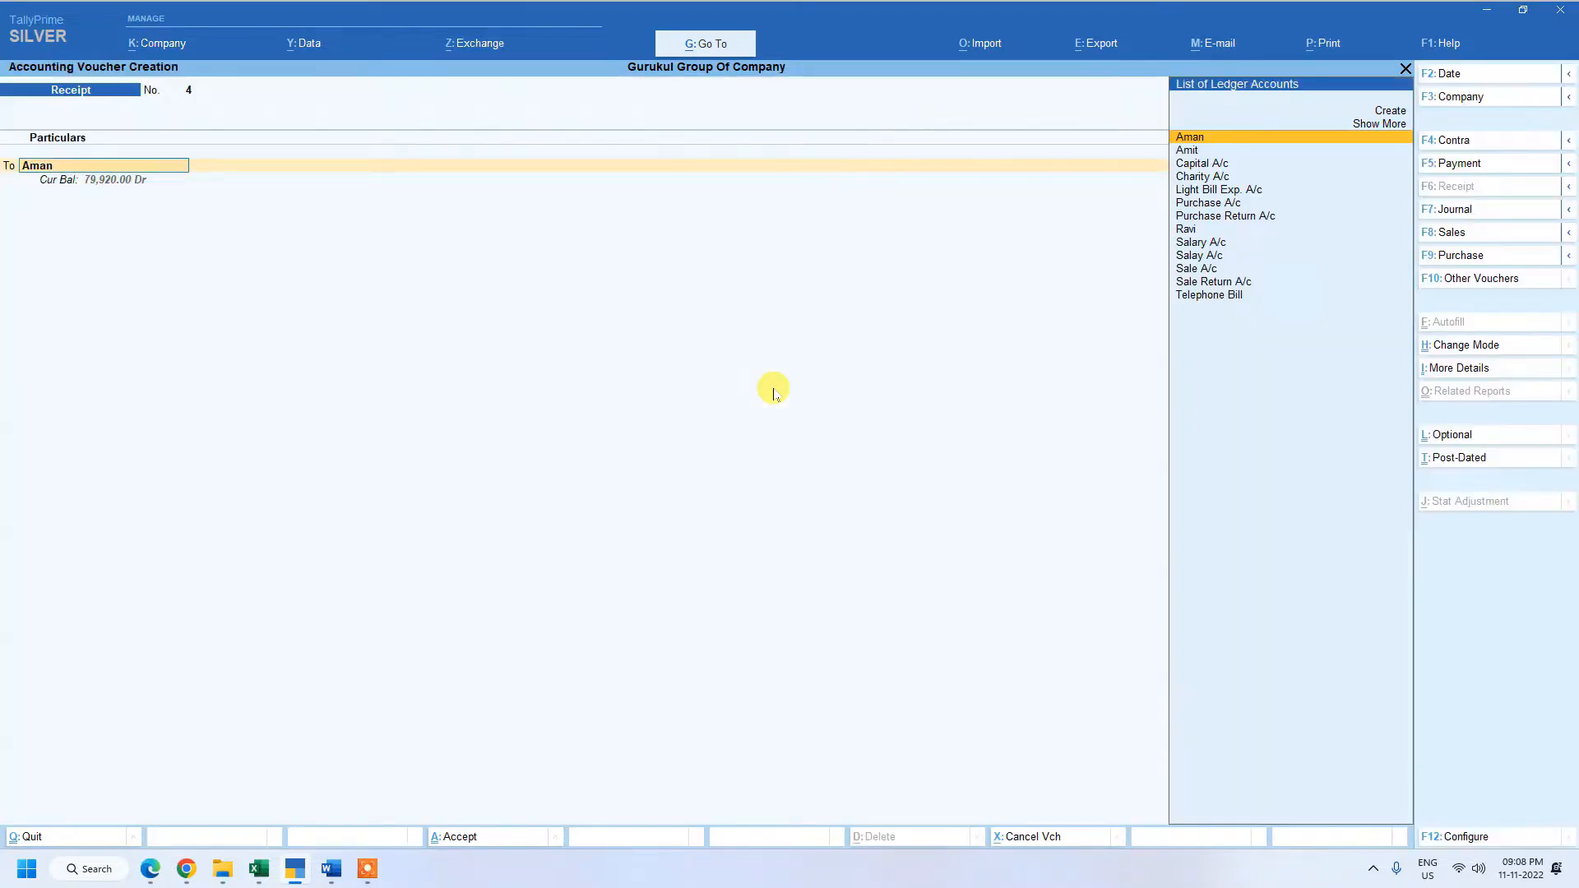
pyautogui.press('Return')
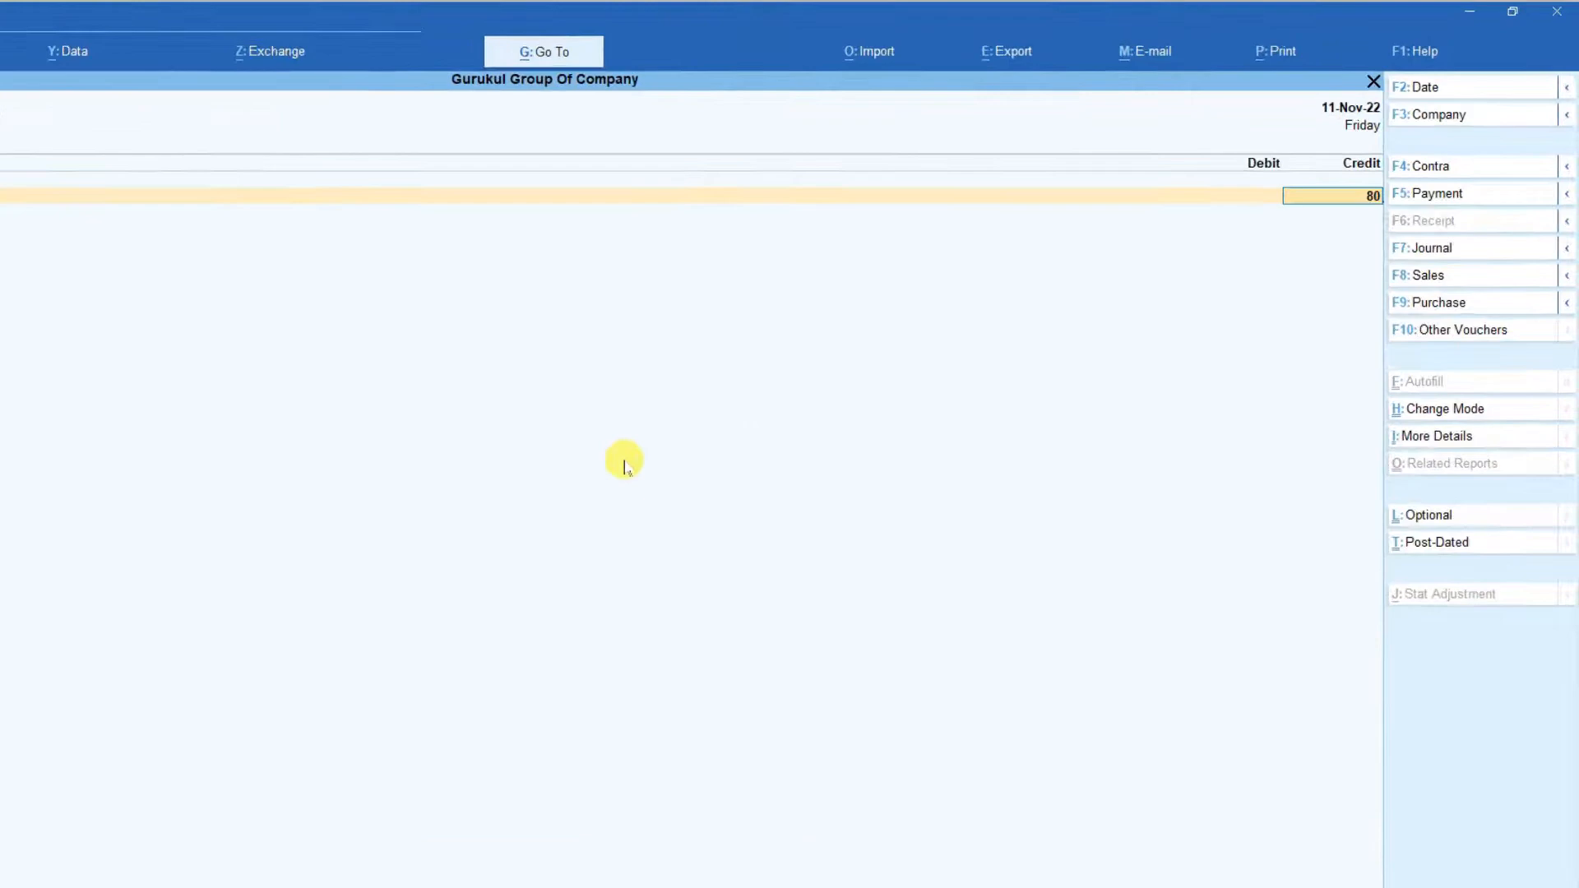
pyautogui.write('000')
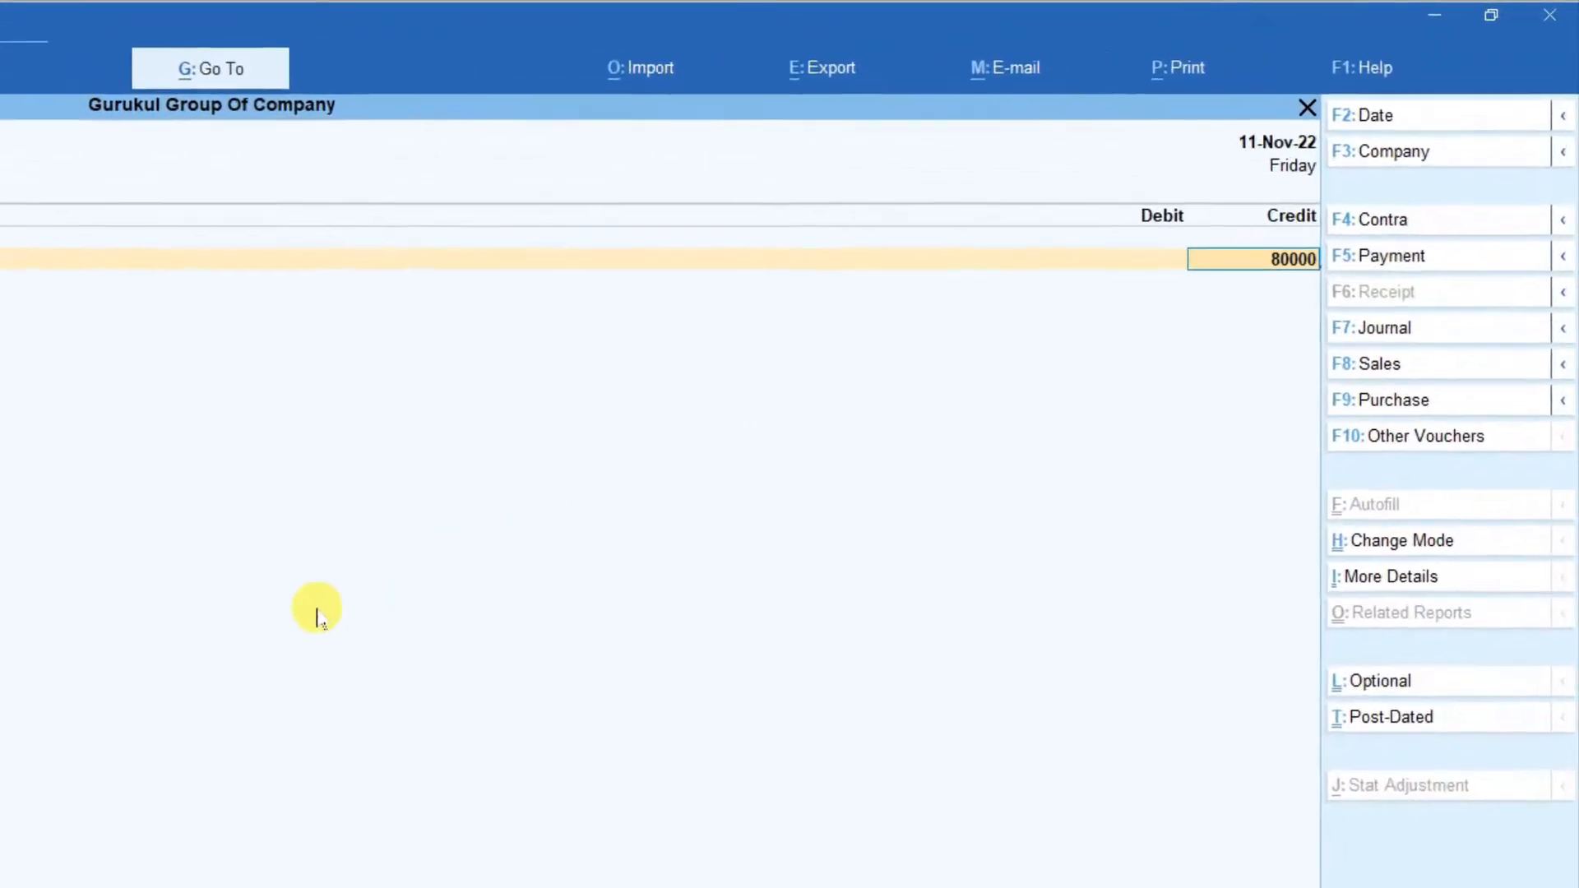
# Adjust the customer's full 80,000.00 credit as Agst Ref against bill 3.
pyautogui.press('Return')
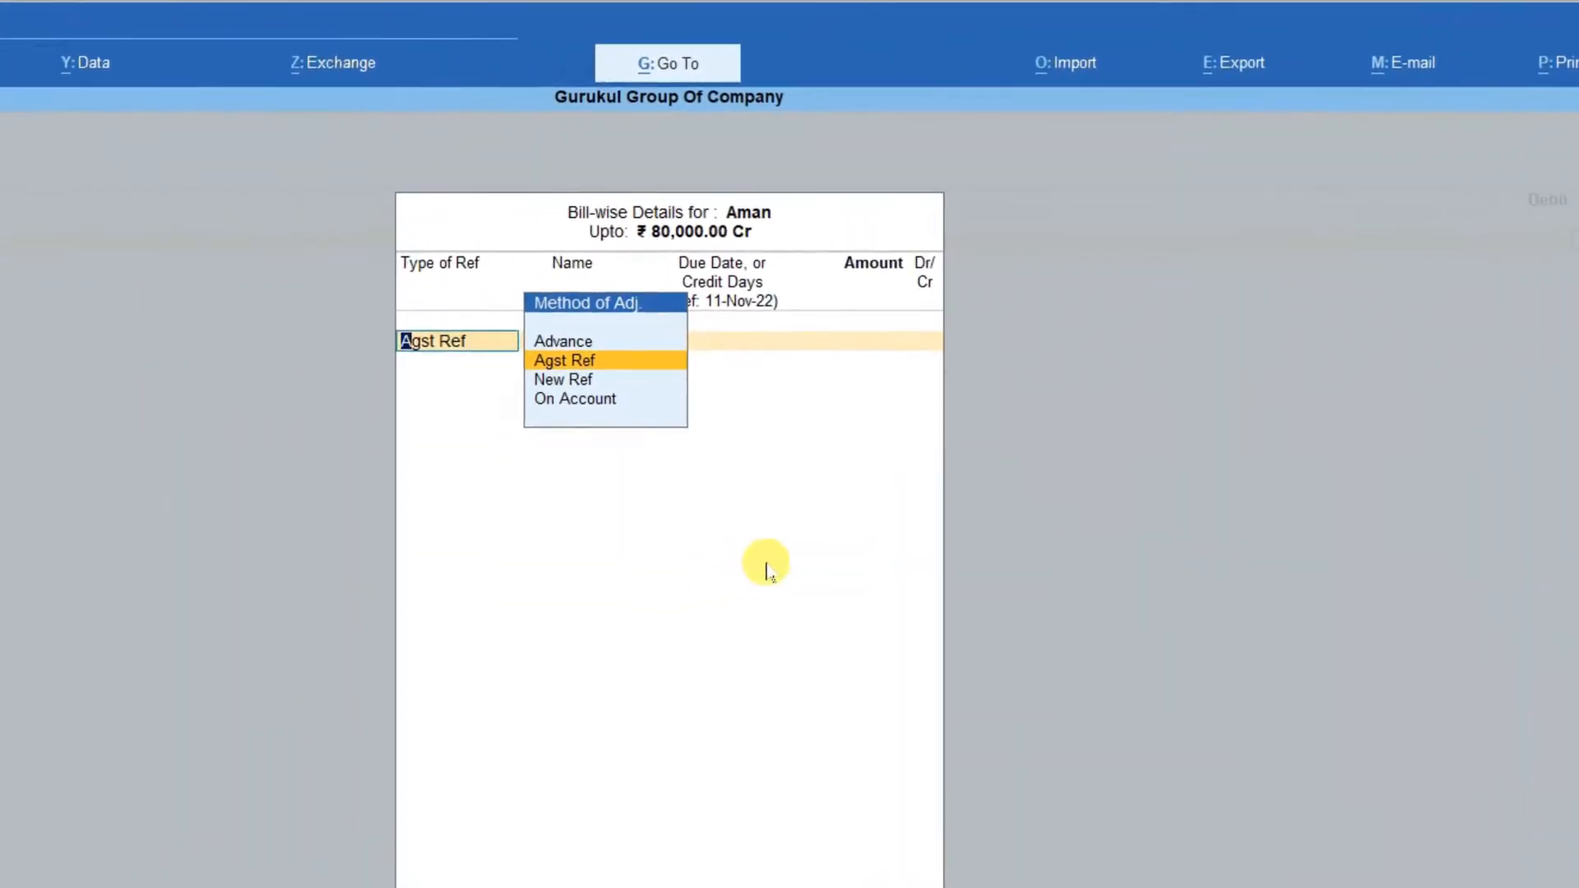
pyautogui.press('Return')
pyautogui.press('Return')
pyautogui.press('Return')
pyautogui.press('Return')
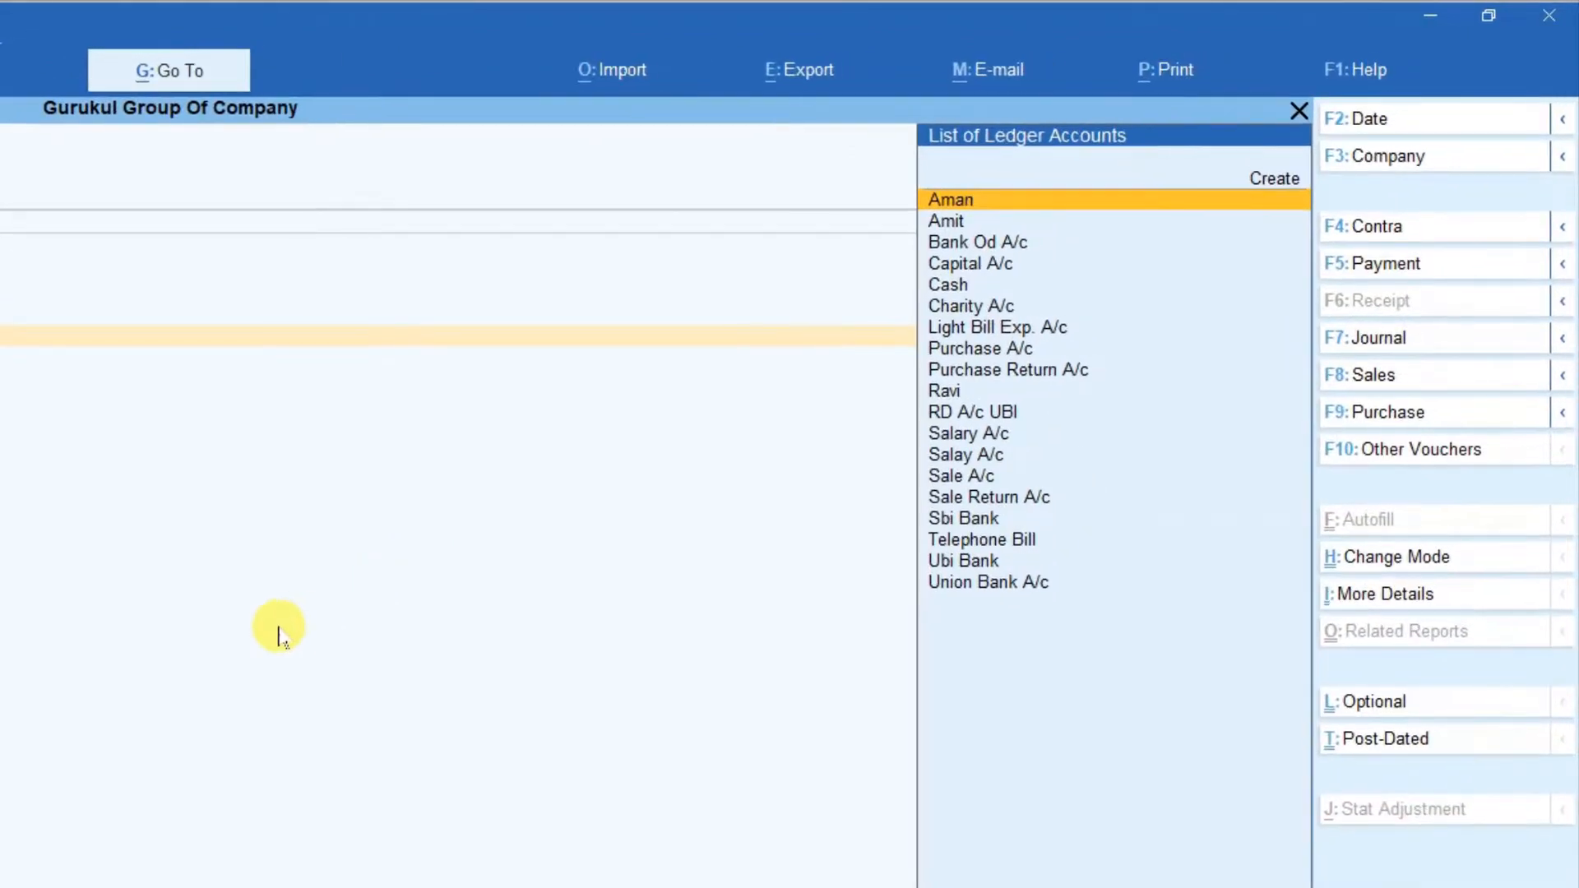
# Debit Ubi Bank with 80,000.00 as the receiving account of the receipt voucher.
pyautogui.press('Down')
pyautogui.press('Down')
pyautogui.press('Down')
pyautogui.press('Down')
pyautogui.press('Down')
pyautogui.press('Down')
pyautogui.press('Down')
pyautogui.press('Down')
pyautogui.press('Down')
pyautogui.press('Down')
pyautogui.press('Down')
pyautogui.press('Down')
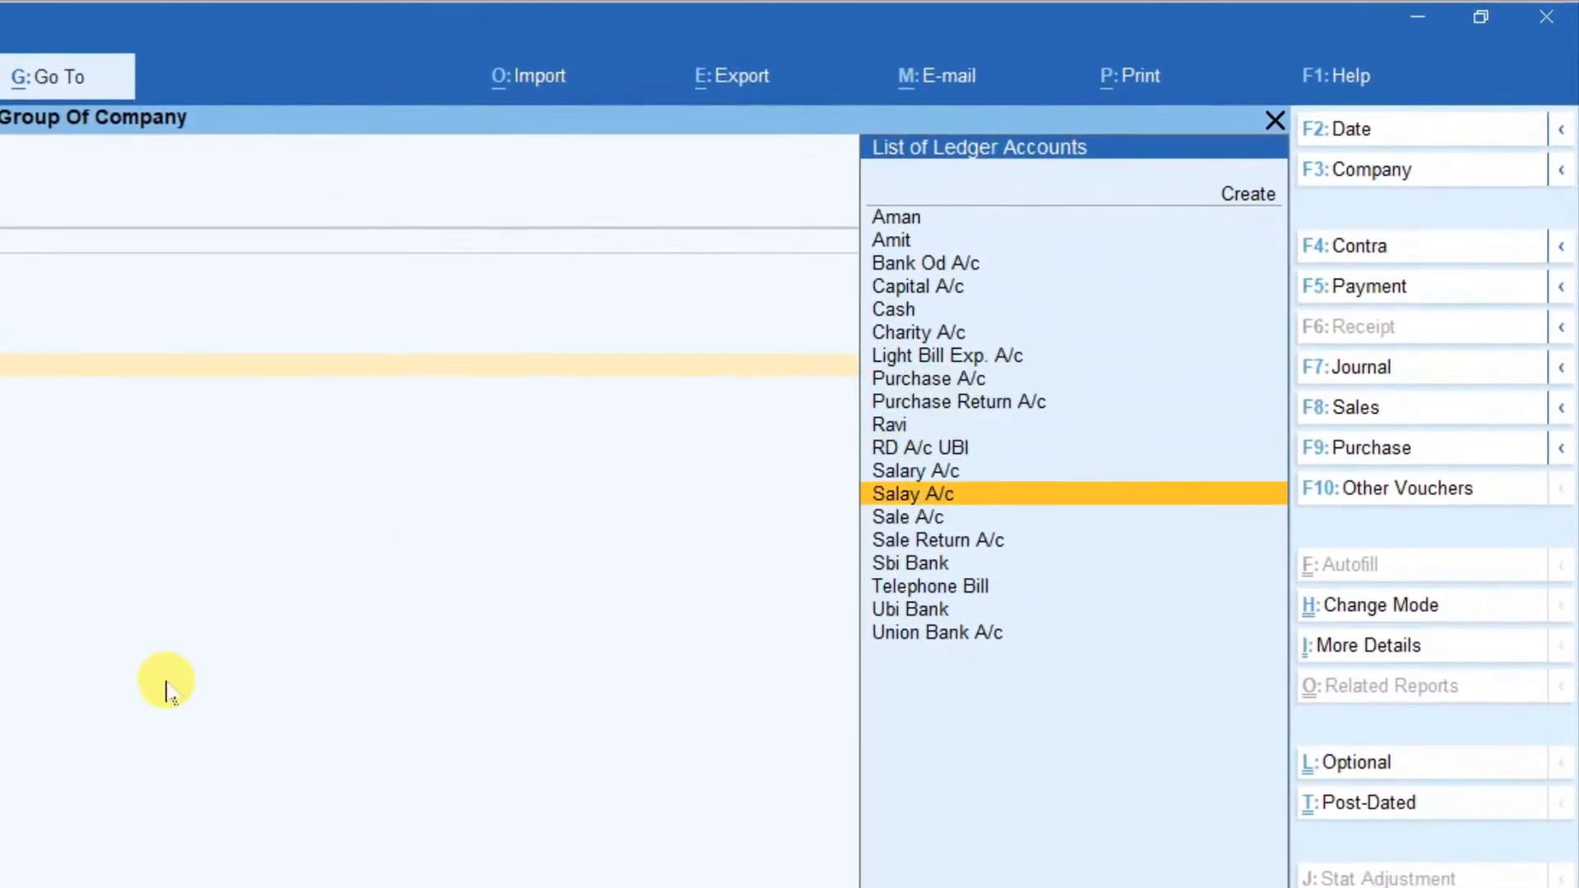
pyautogui.press('Down')
pyautogui.press('Down')
pyautogui.press('Down')
pyautogui.press('Down')
pyautogui.press('Down')
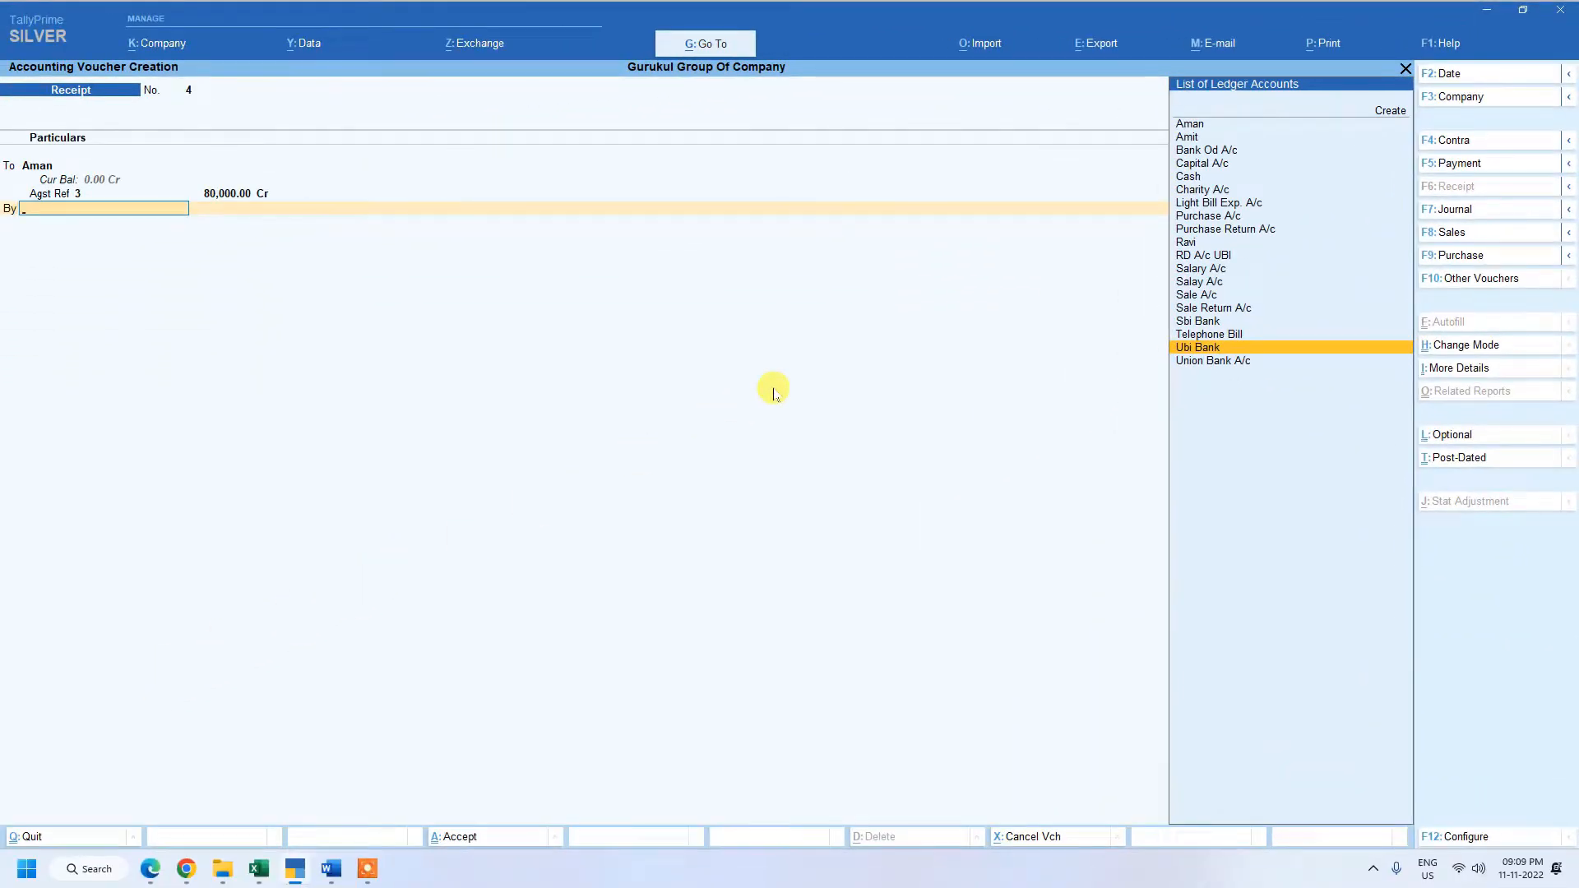
pyautogui.press('Return')
pyautogui.press('Return')
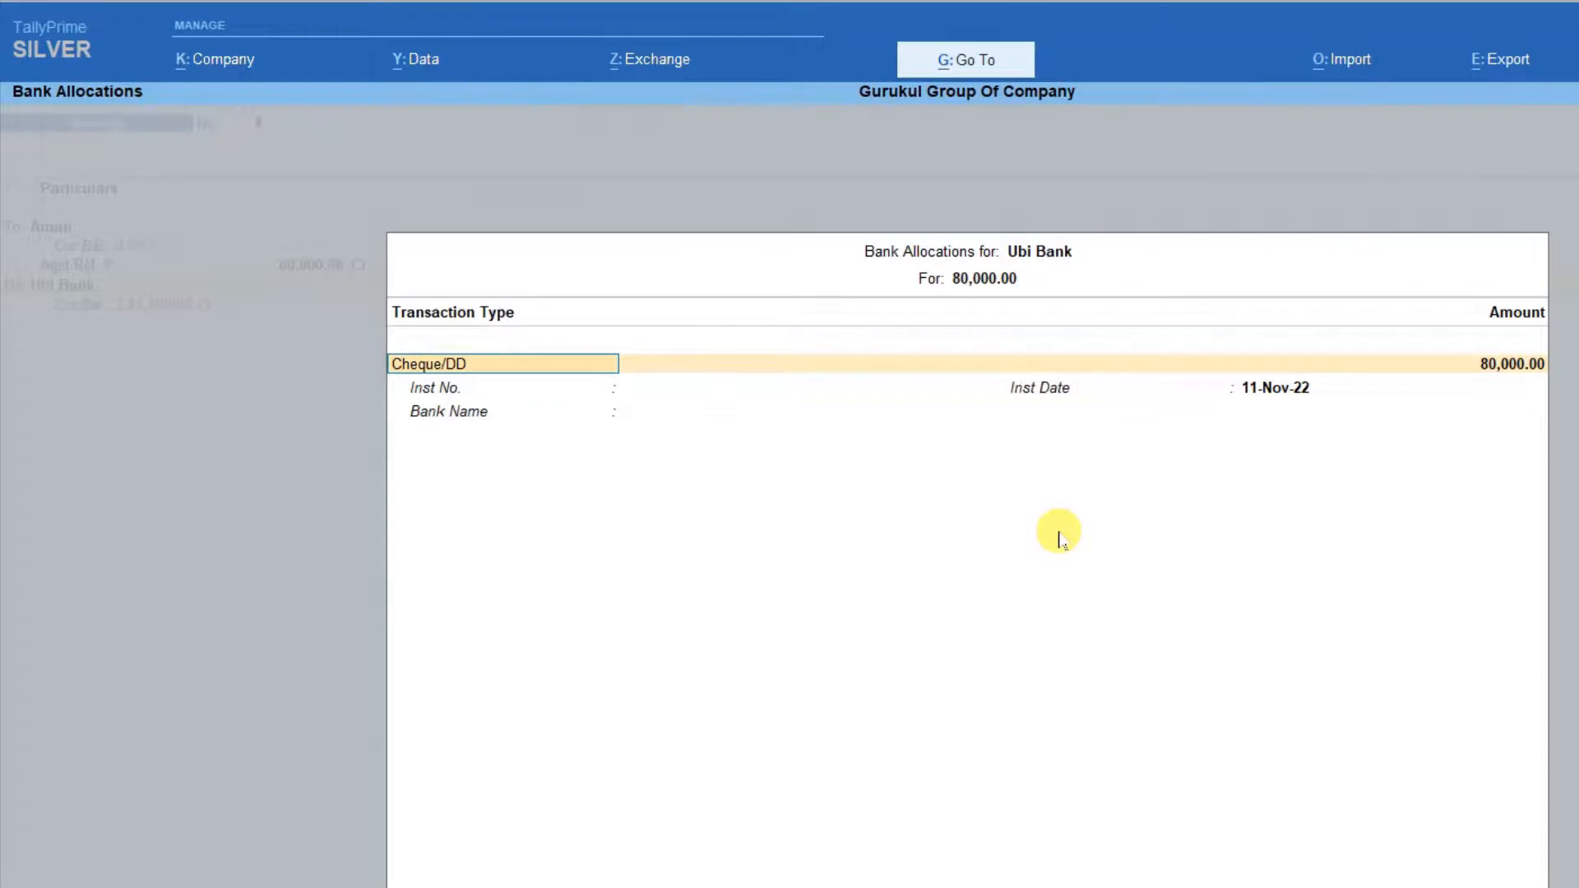
# Set Ubi Bank's receipt allocation to Cheque/DD, dated 11-Nov-22, without an instrument number.
pyautogui.press('BackSpace')
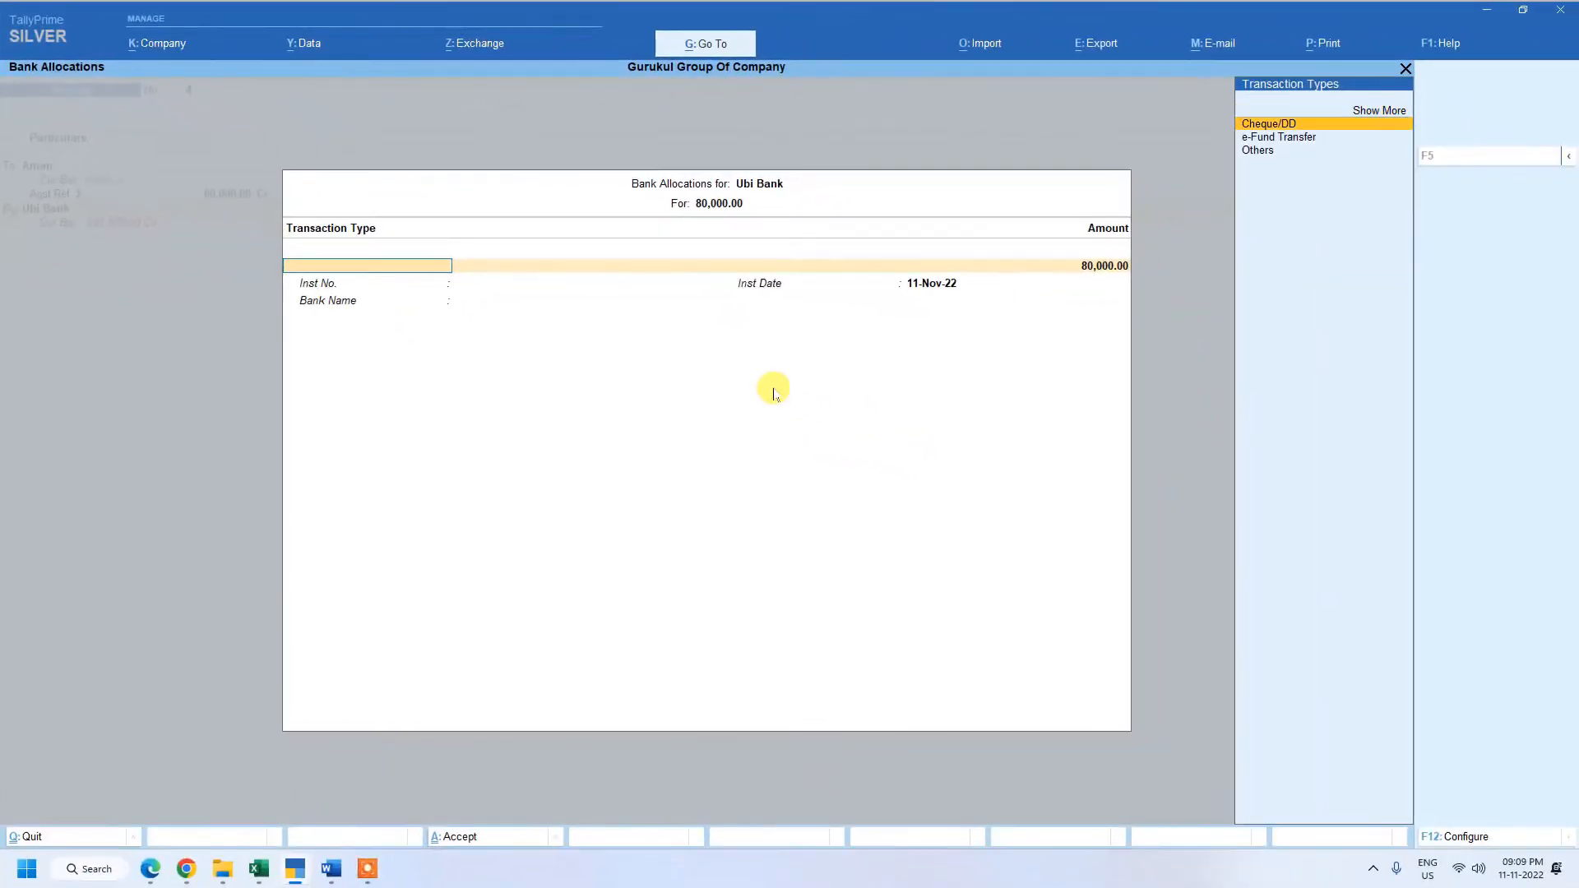
pyautogui.press('Return')
pyautogui.press('Return')
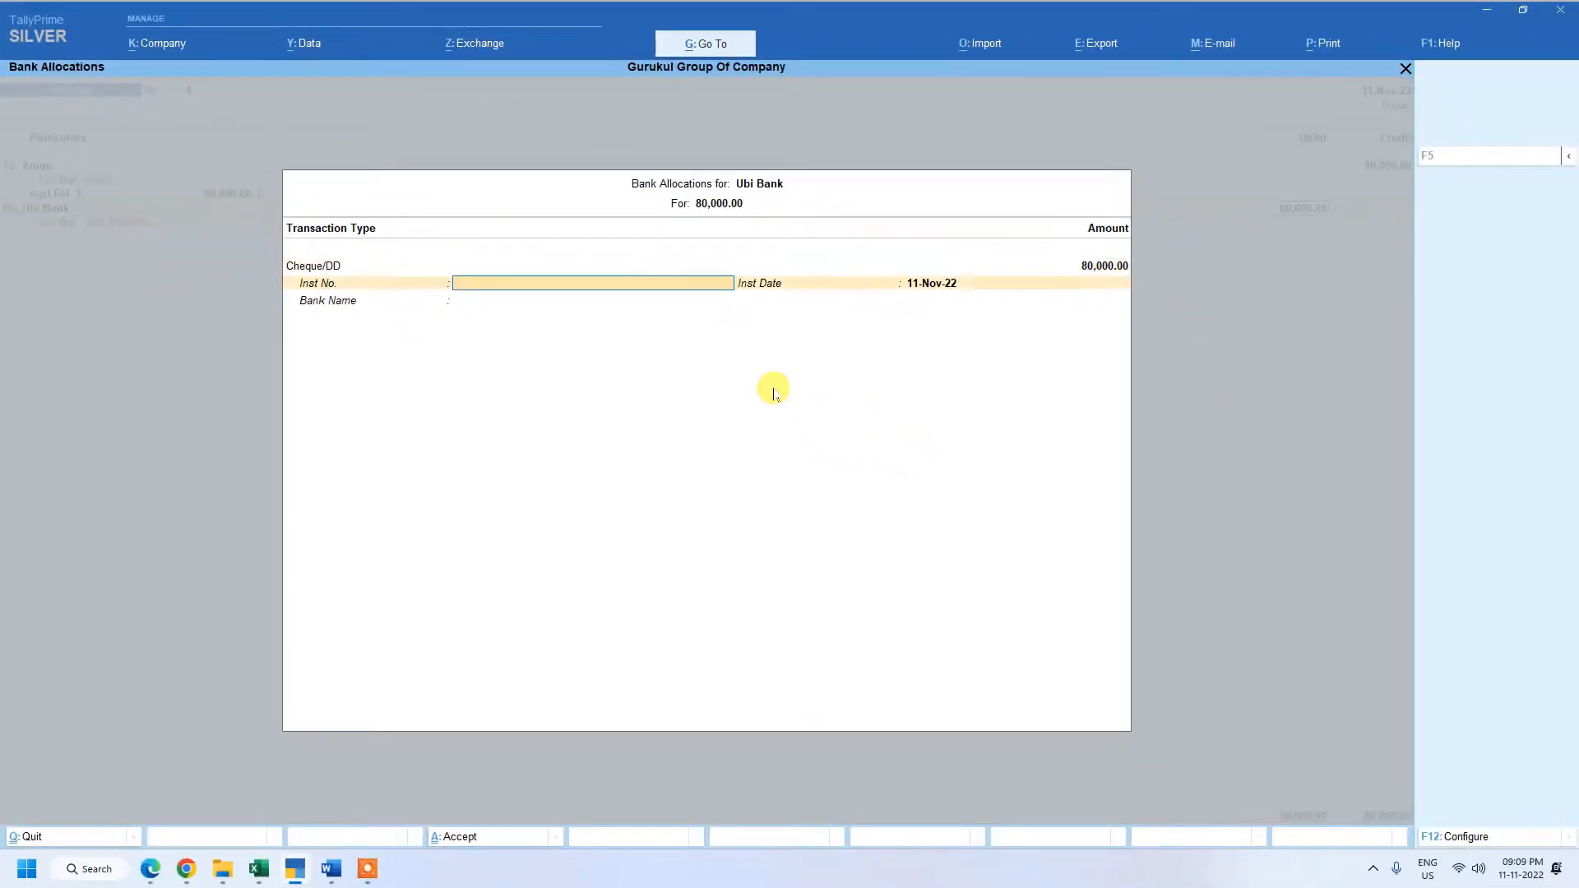
pyautogui.press('Return')
pyautogui.press('Return')
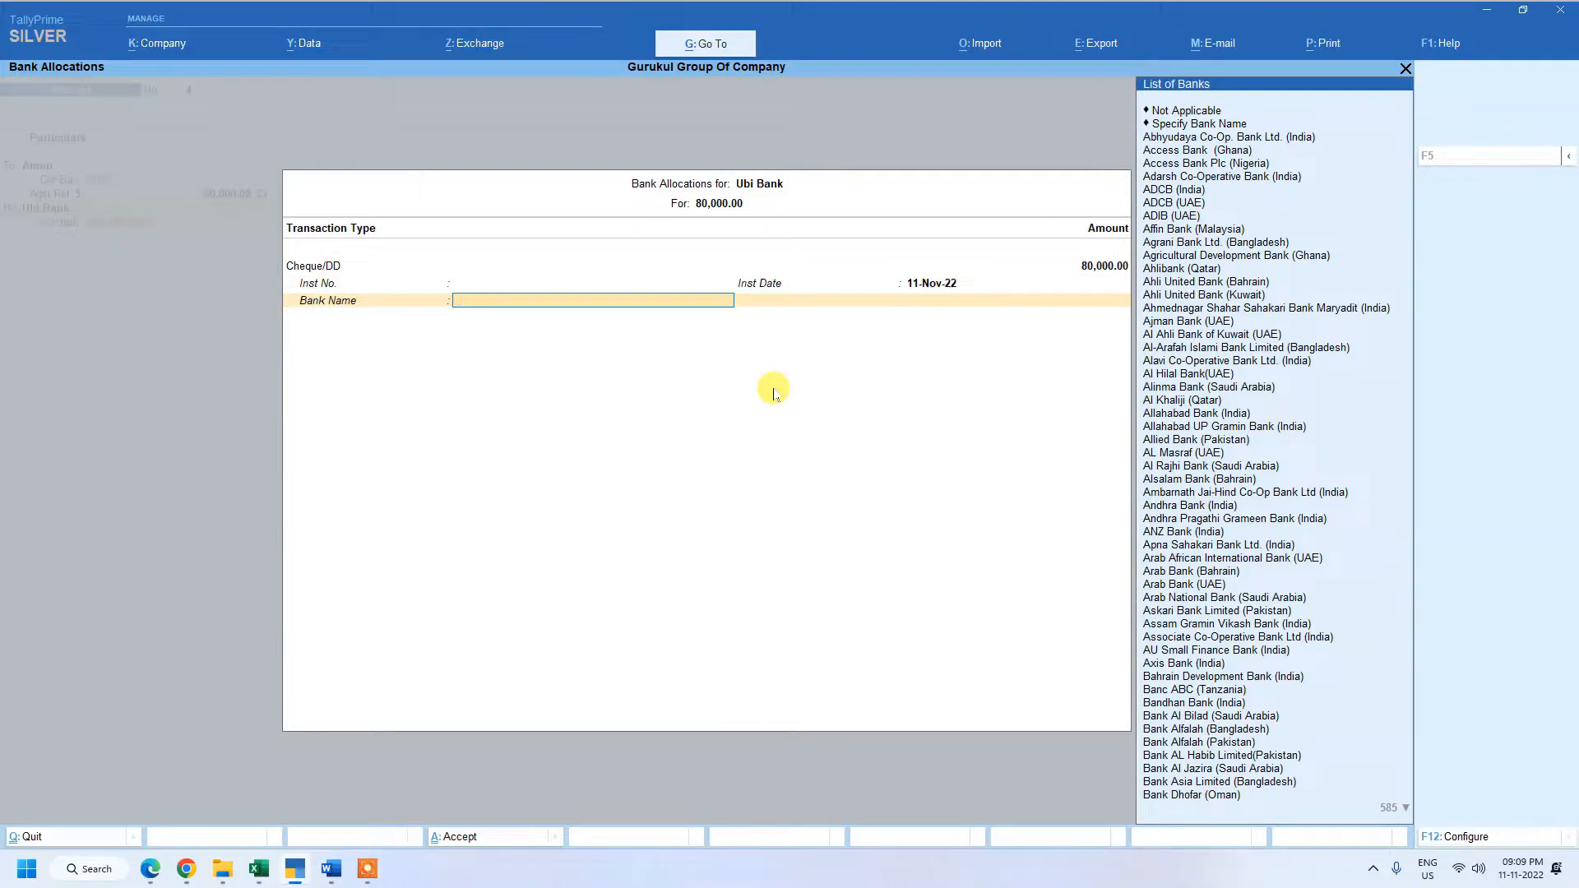
# Choose the cheque's bank from the names starting with U, and save the receipt voucher.
pyautogui.write('U')
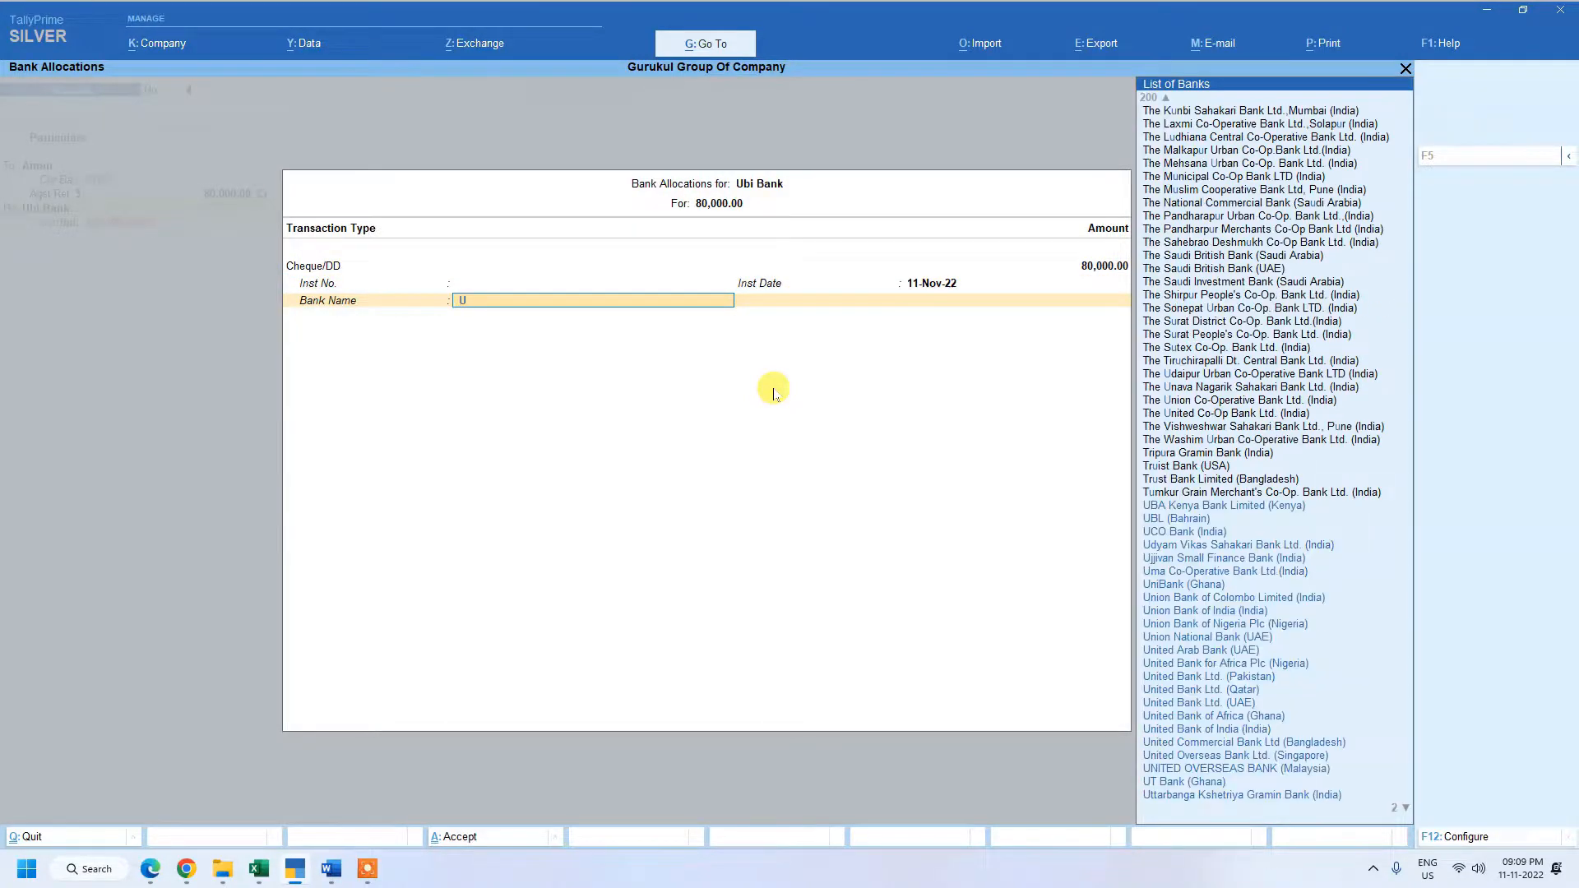
pyautogui.press('Down')
pyautogui.press('Down')
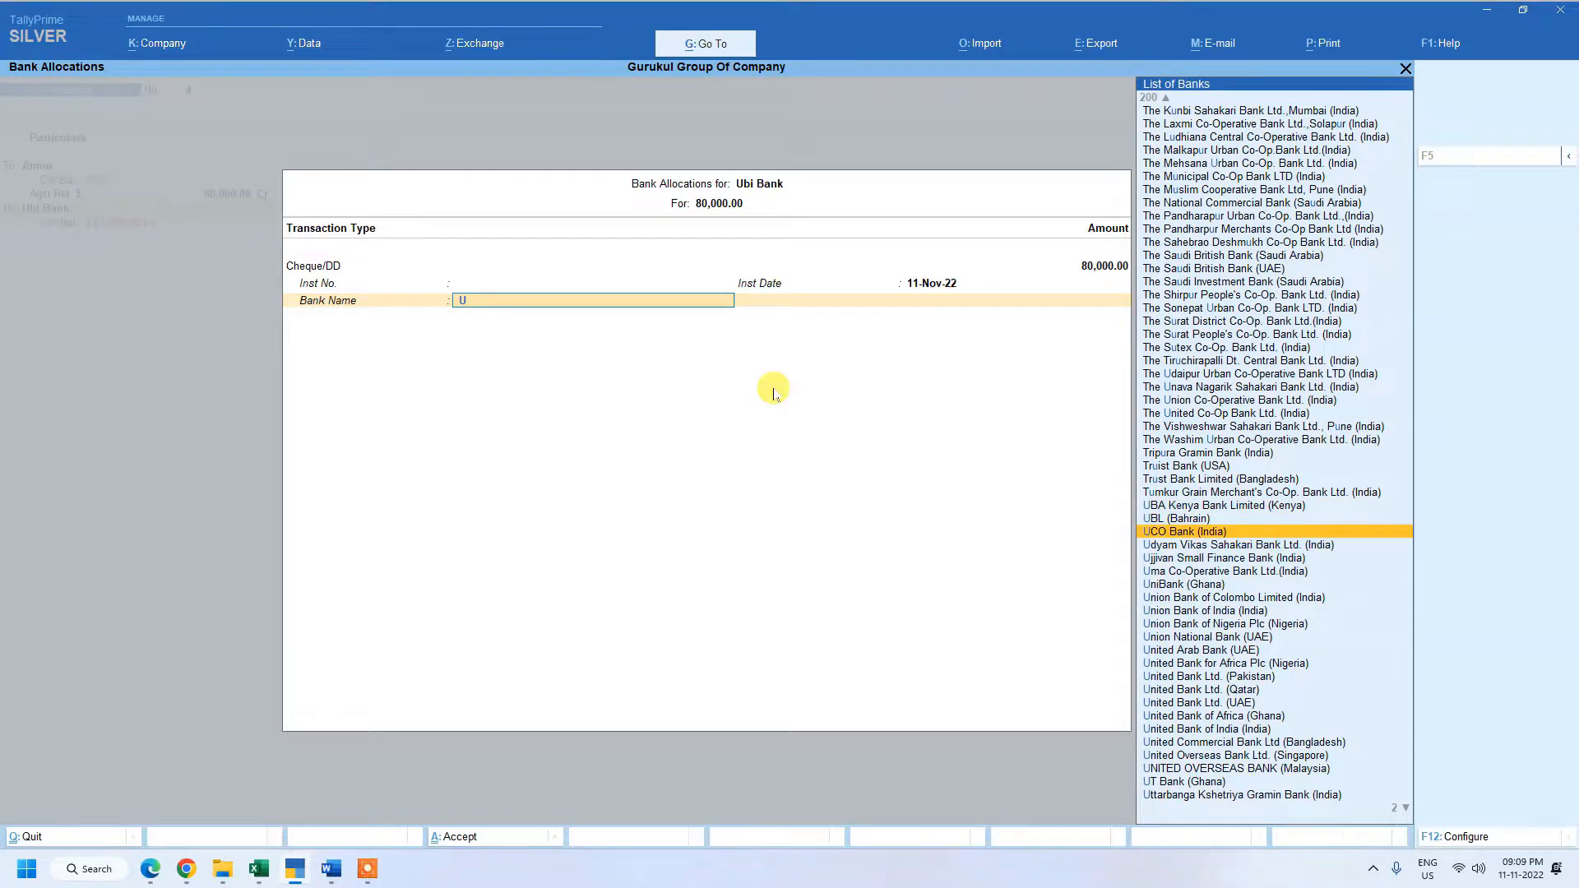
pyautogui.press('Down')
pyautogui.press('Down')
pyautogui.press('Down')
pyautogui.press('Down')
pyautogui.press('Down')
pyautogui.press('Down')
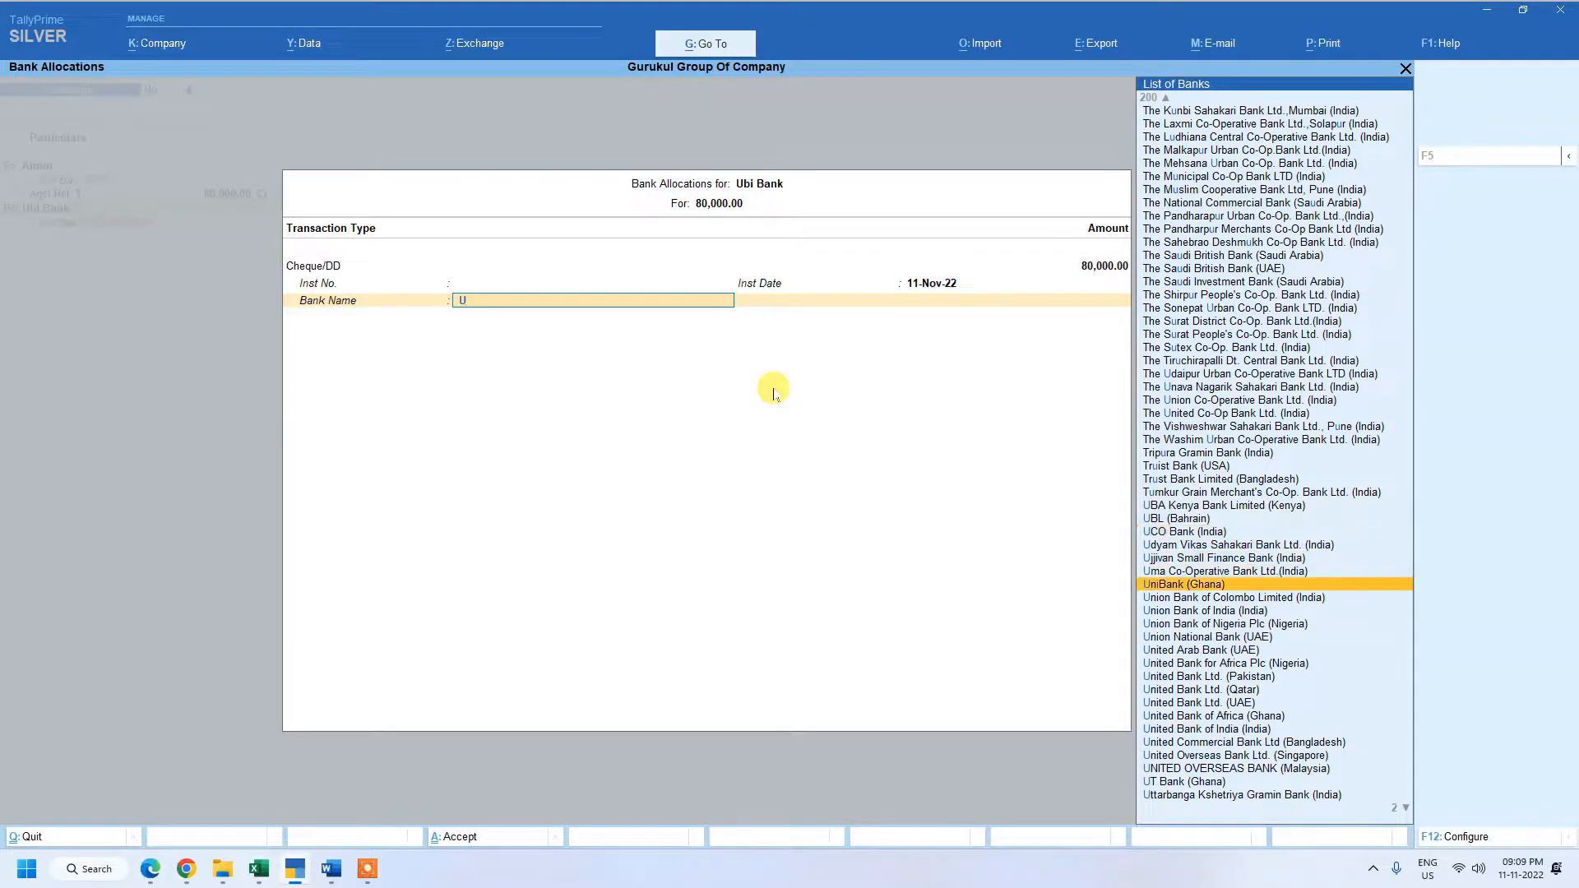
pyautogui.press('Return')
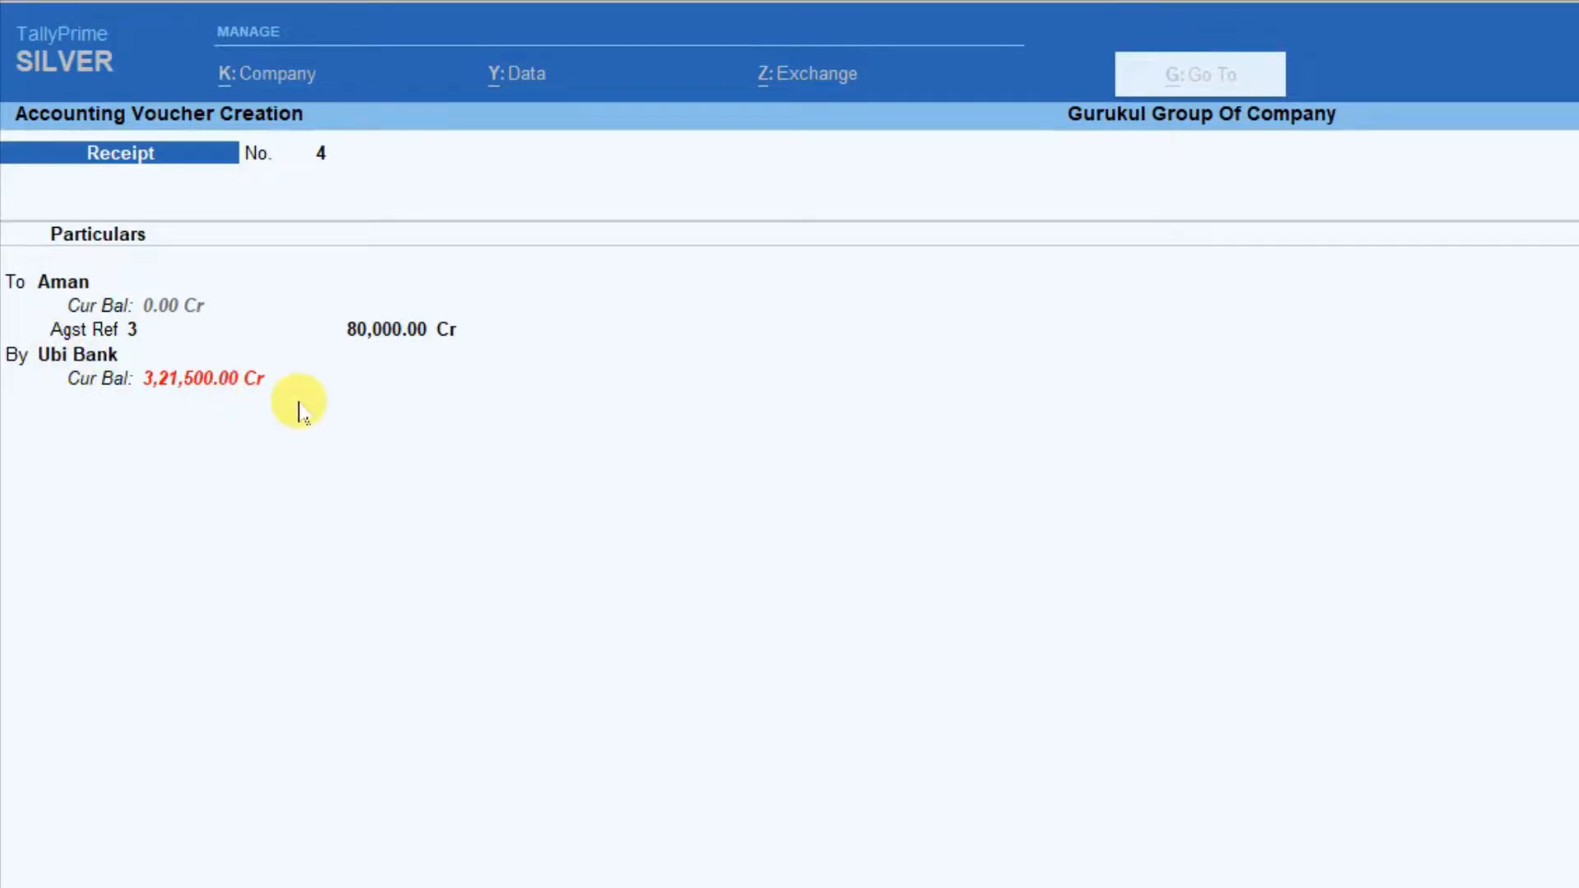
pyautogui.press('Return')
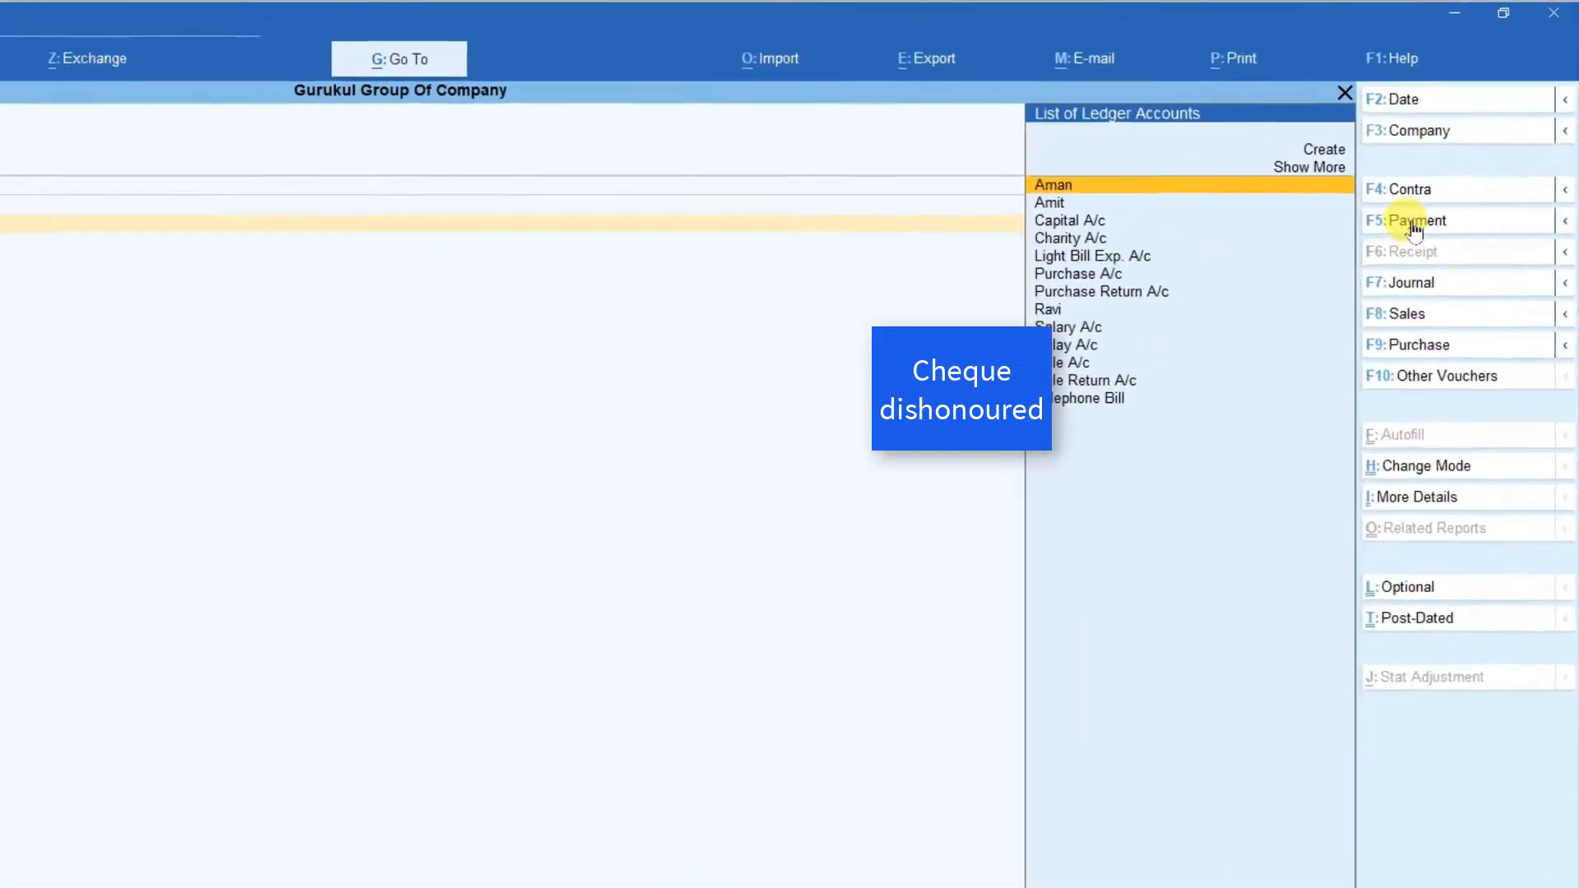
# Start a payment voucher for the dishonoured cheque, debiting the same customer with 80,000.00 as On Account.
pyautogui.click(1400, 250)
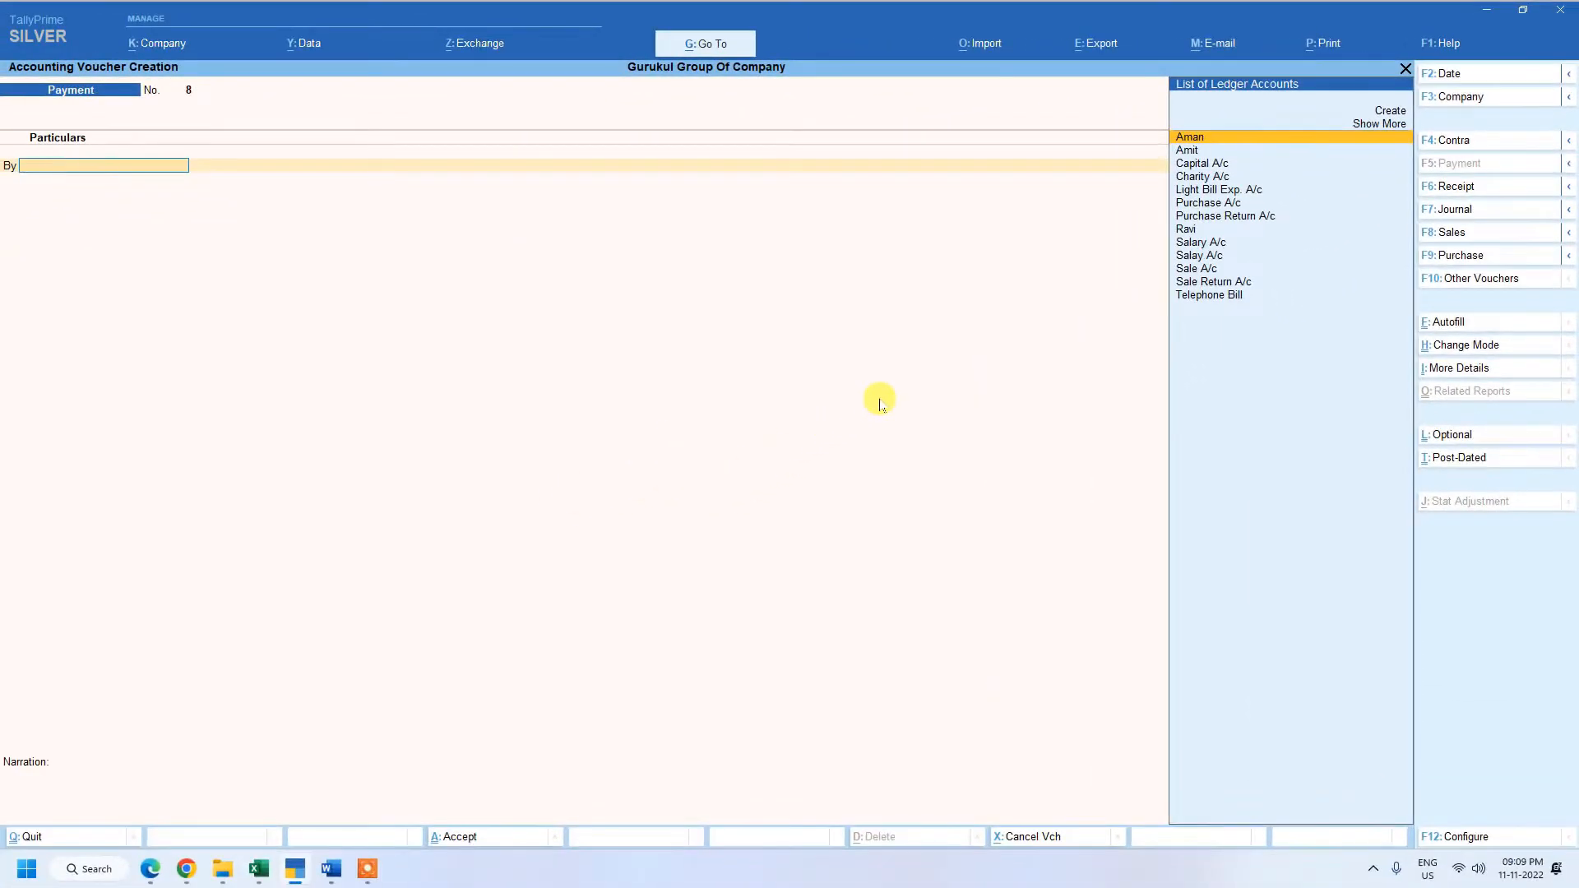
pyautogui.press('Return')
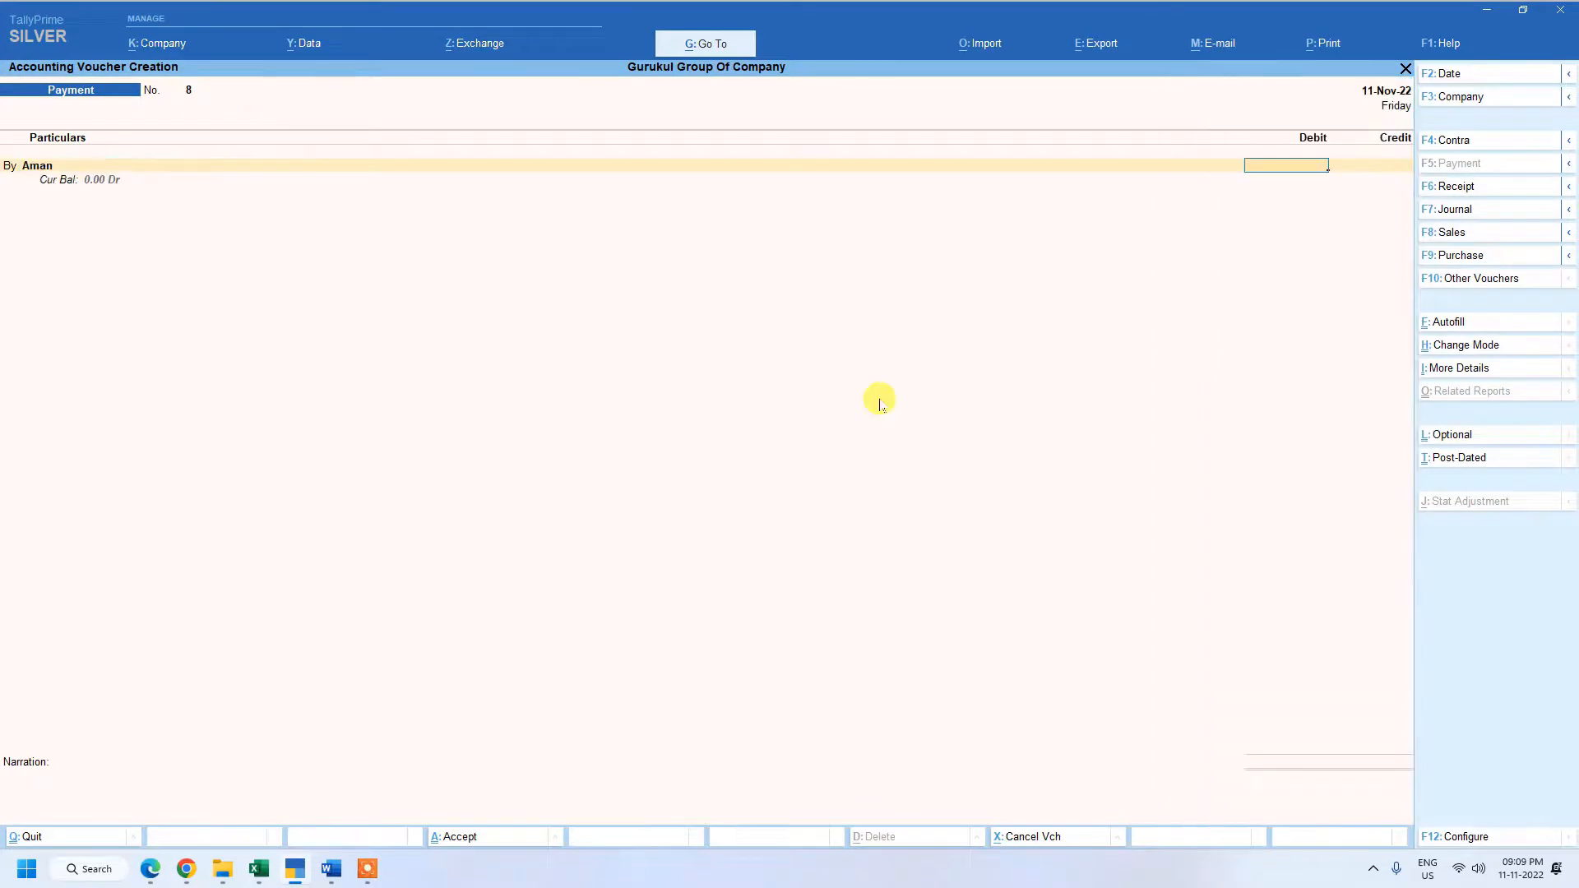
pyautogui.write('80000')
pyautogui.press('Return')
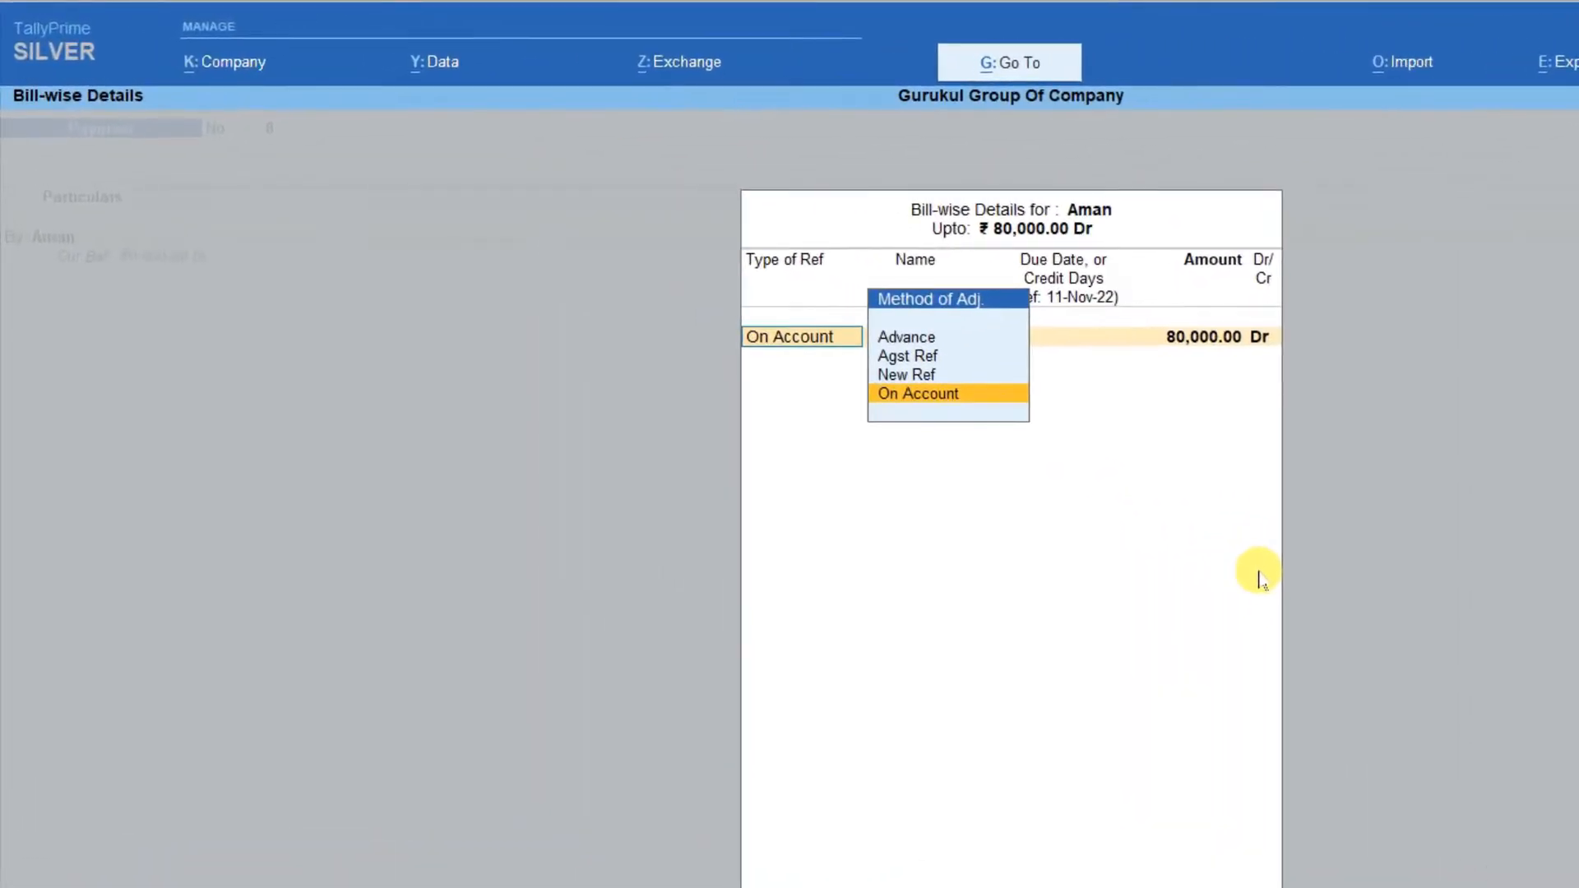
pyautogui.press('Return')
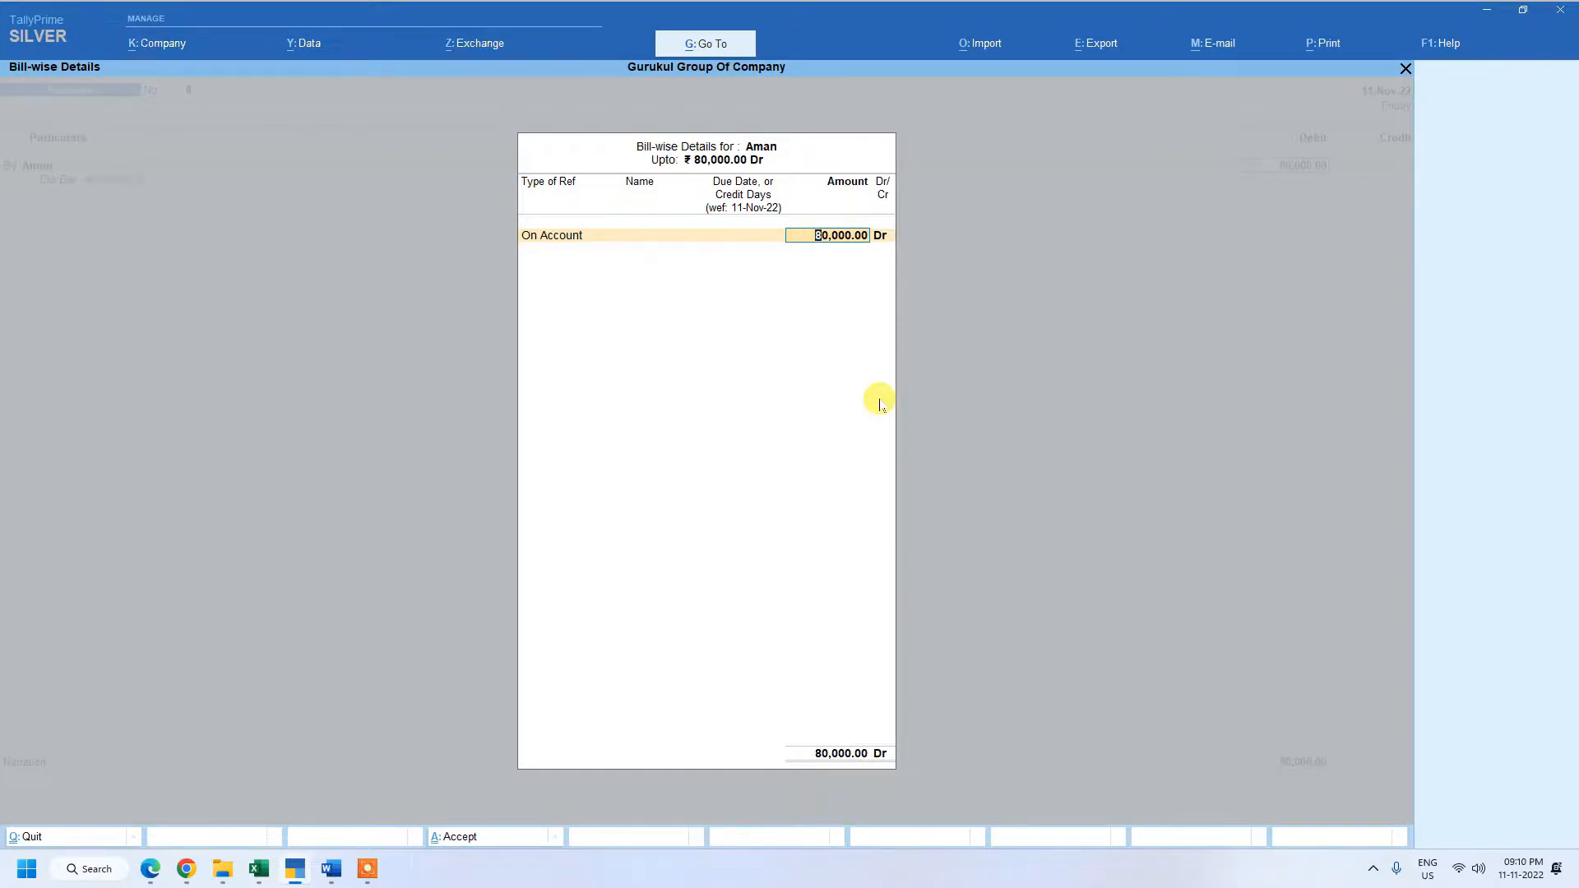
pyautogui.press('Return')
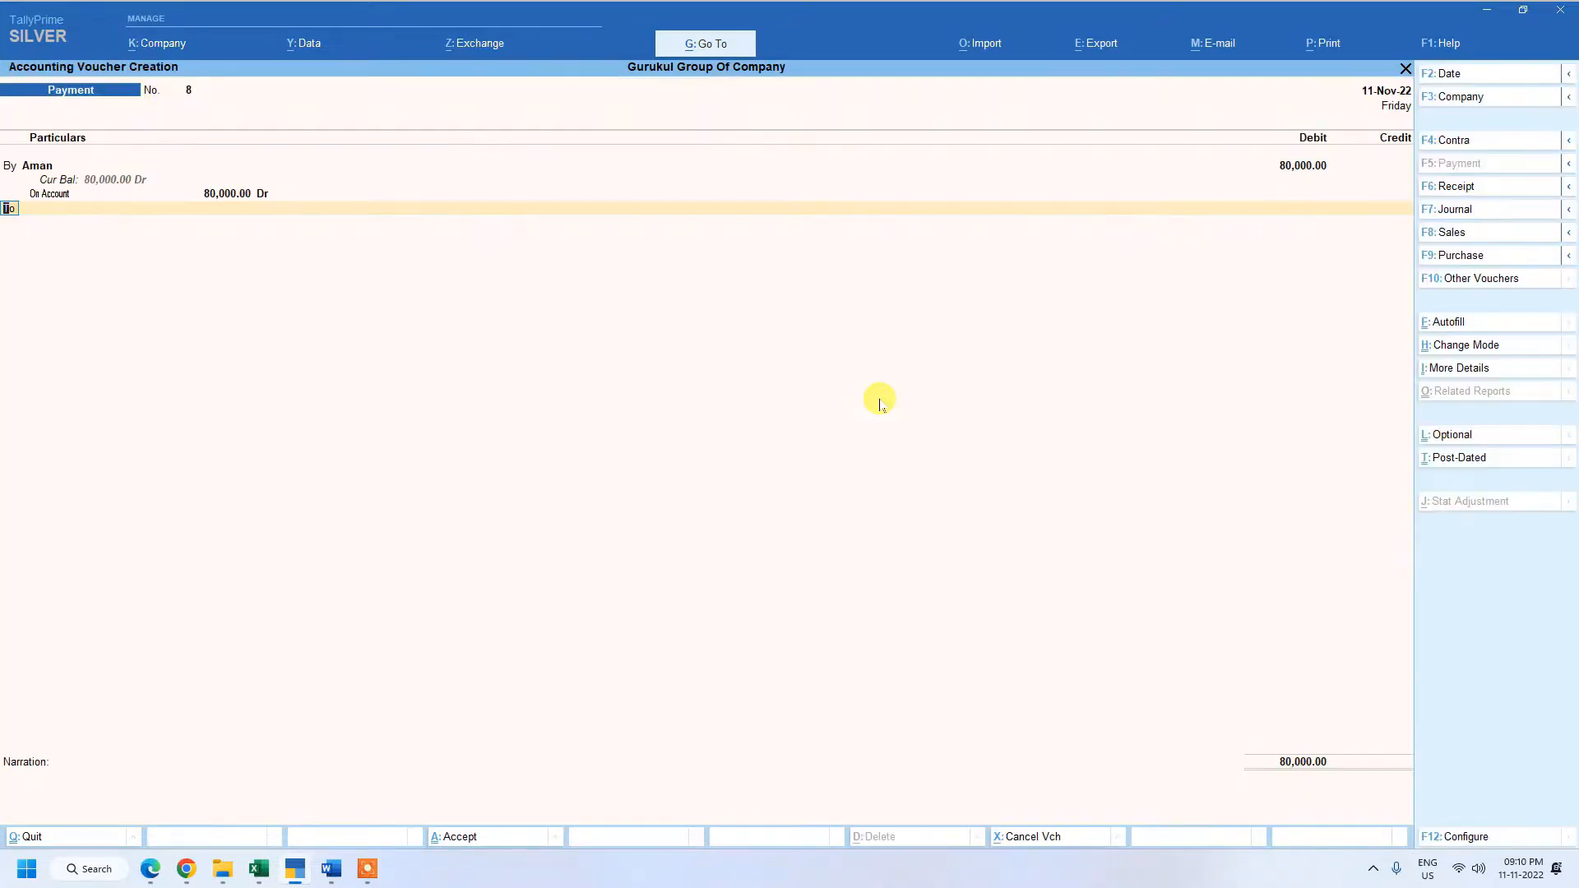
# Credit Ubi Bank with 80,000.00 in the payment voucher.
pyautogui.press('Return')
pyautogui.write('U')
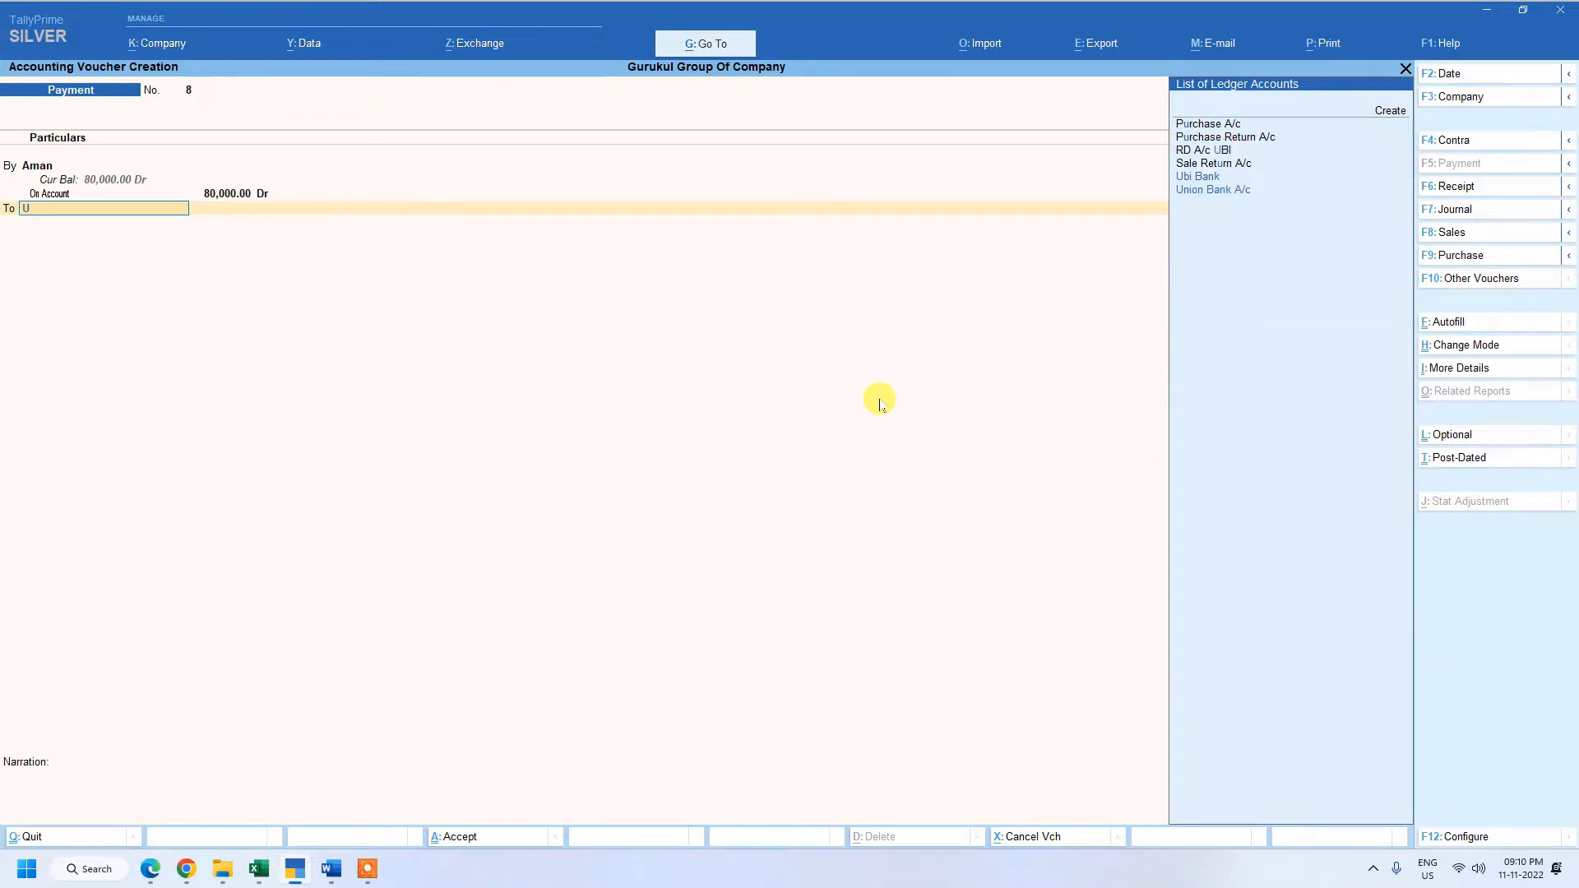
pyautogui.press('Down')
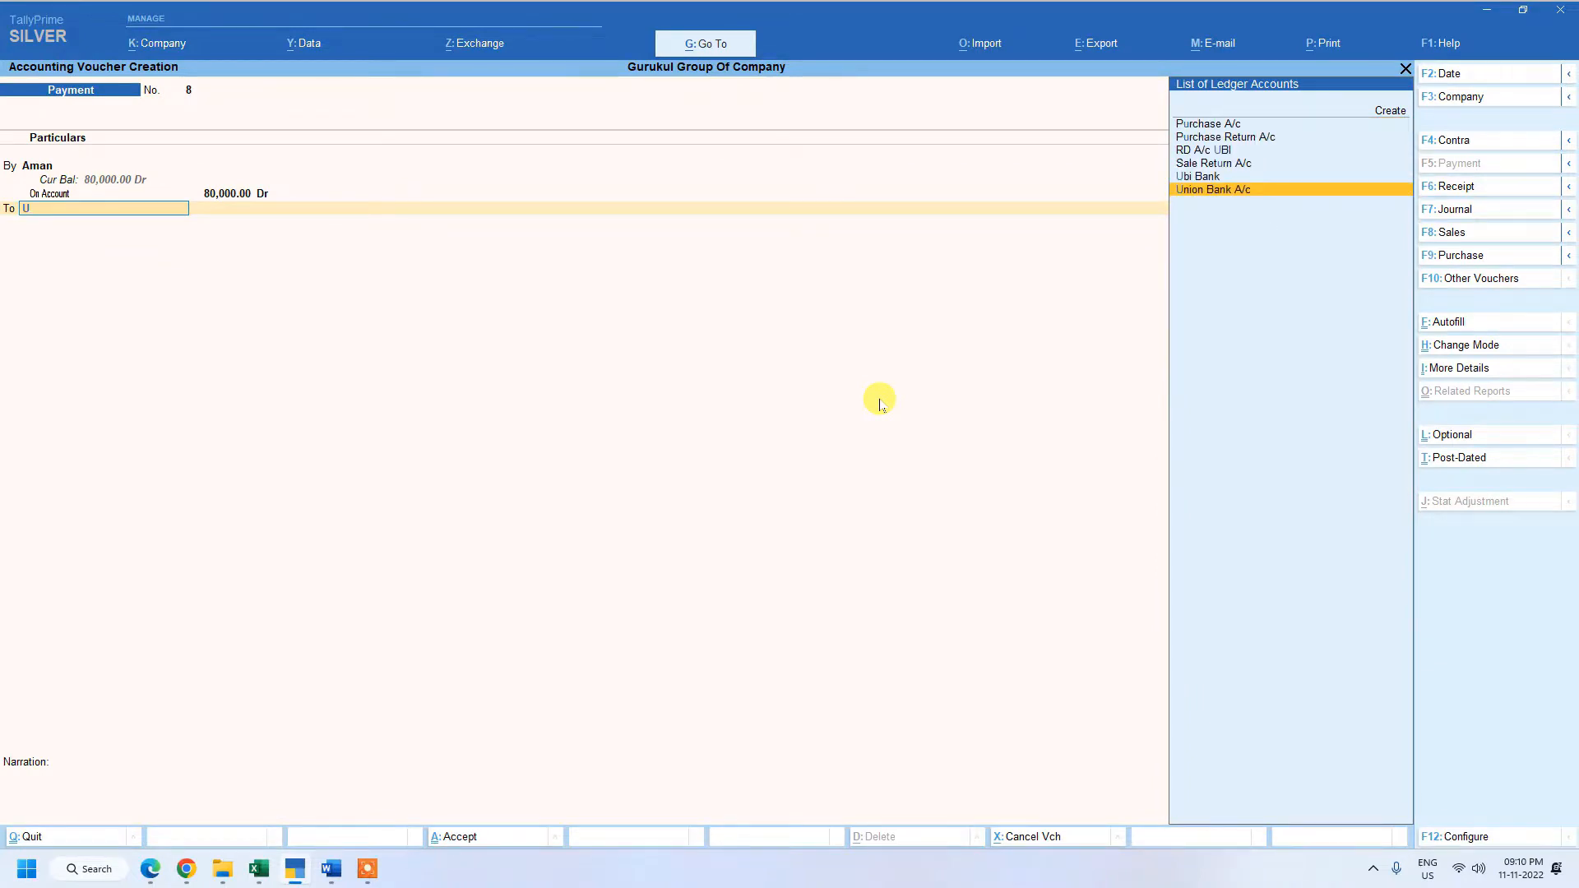
pyautogui.press('Up')
pyautogui.press('Return')
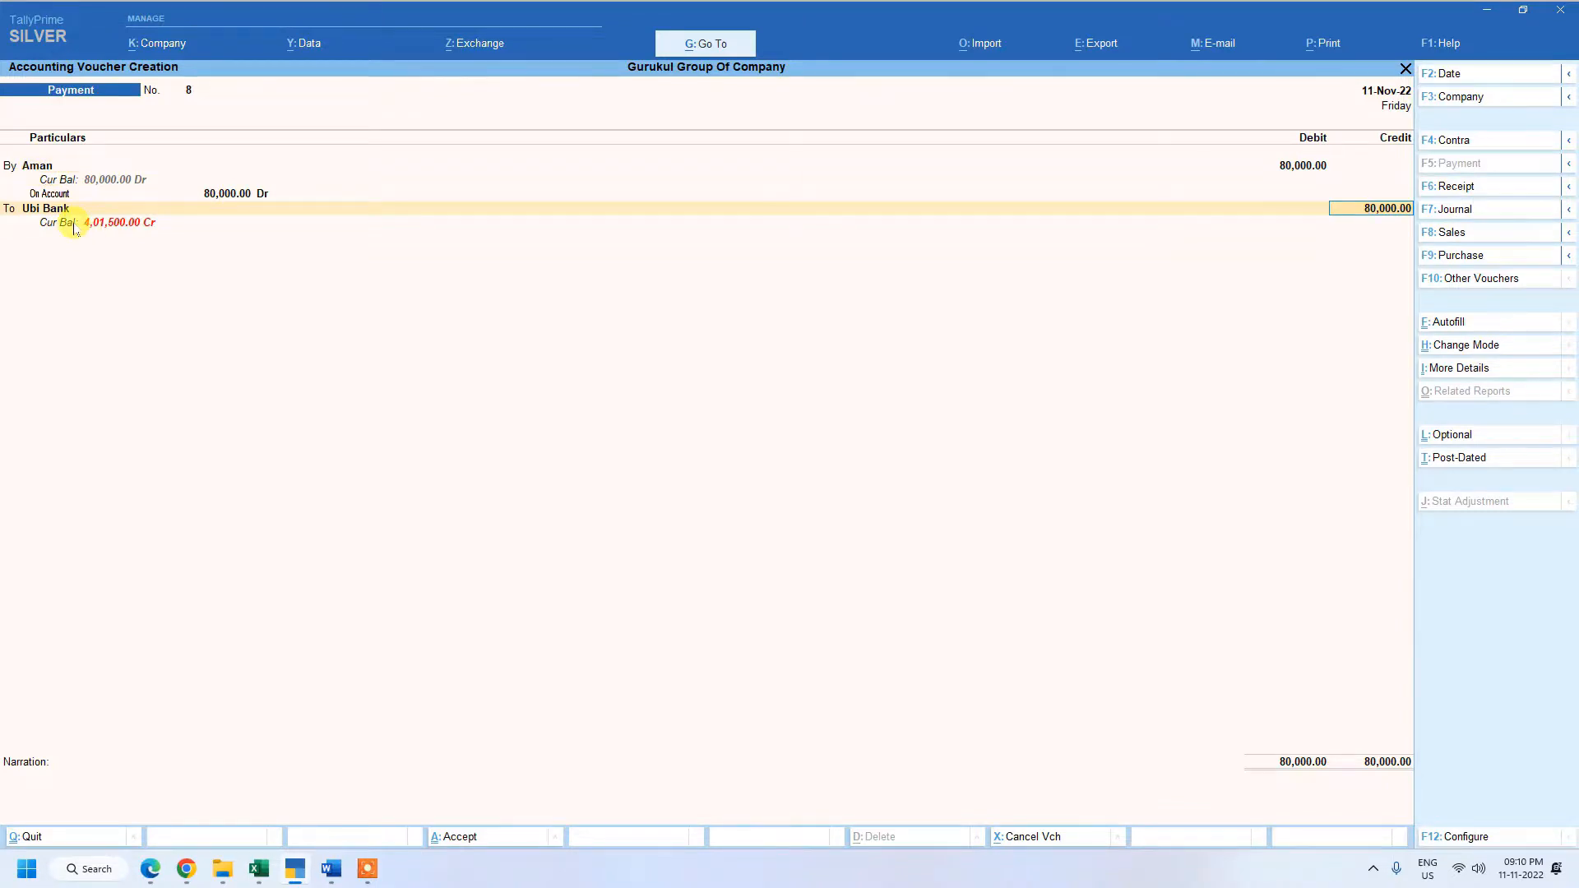
pyautogui.press('Return')
pyautogui.press('Return')
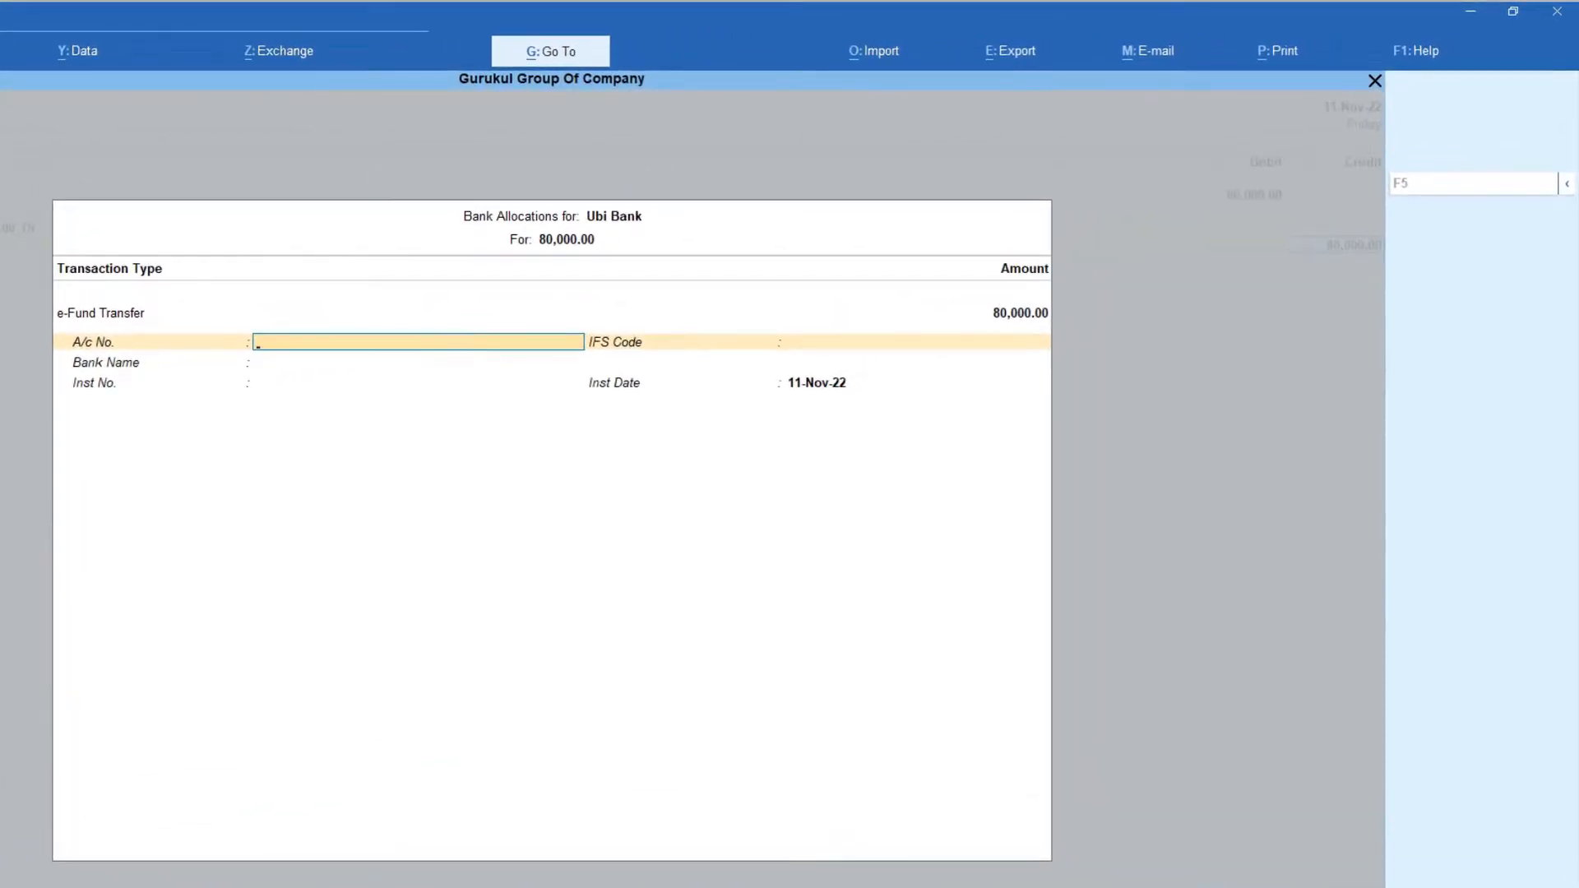
# Set the transaction type of Ubi Bank's 80,000.00 payment allocation to Cheque instead of e-Fund Transfer.
pyautogui.press('BackSpace')
pyautogui.press('BackSpace')
pyautogui.press('BackSpace')
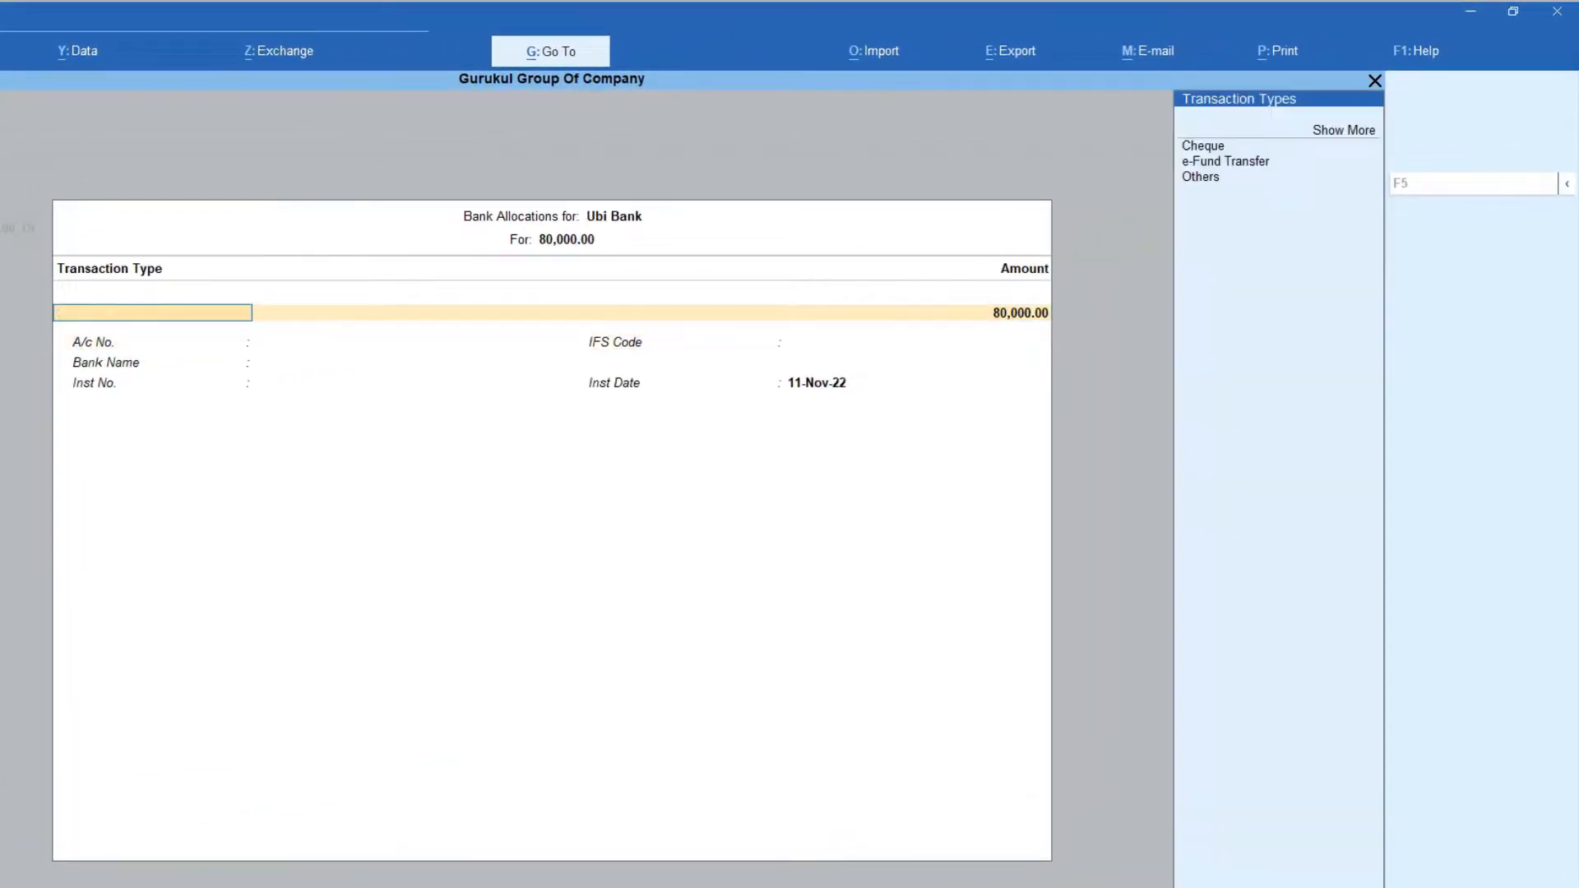
pyautogui.press('Return')
pyautogui.press('Return')
pyautogui.press('Return')
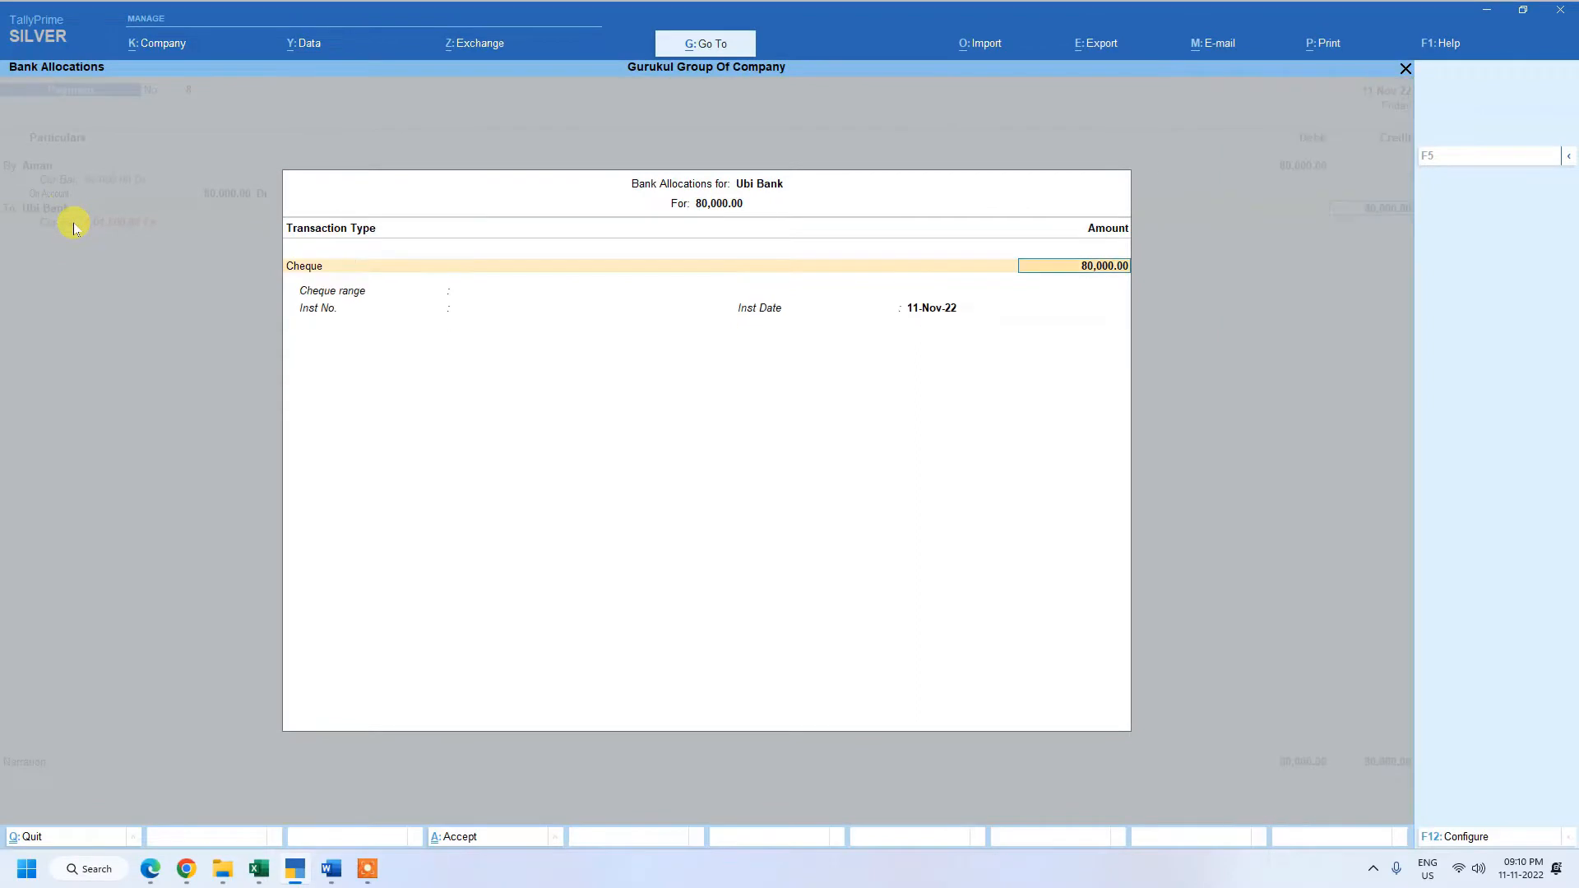
# Accept the 80,000.00 cheque allocation without instrument details and save the payment voucher for the dishonoured cheque.
pyautogui.press('Return')
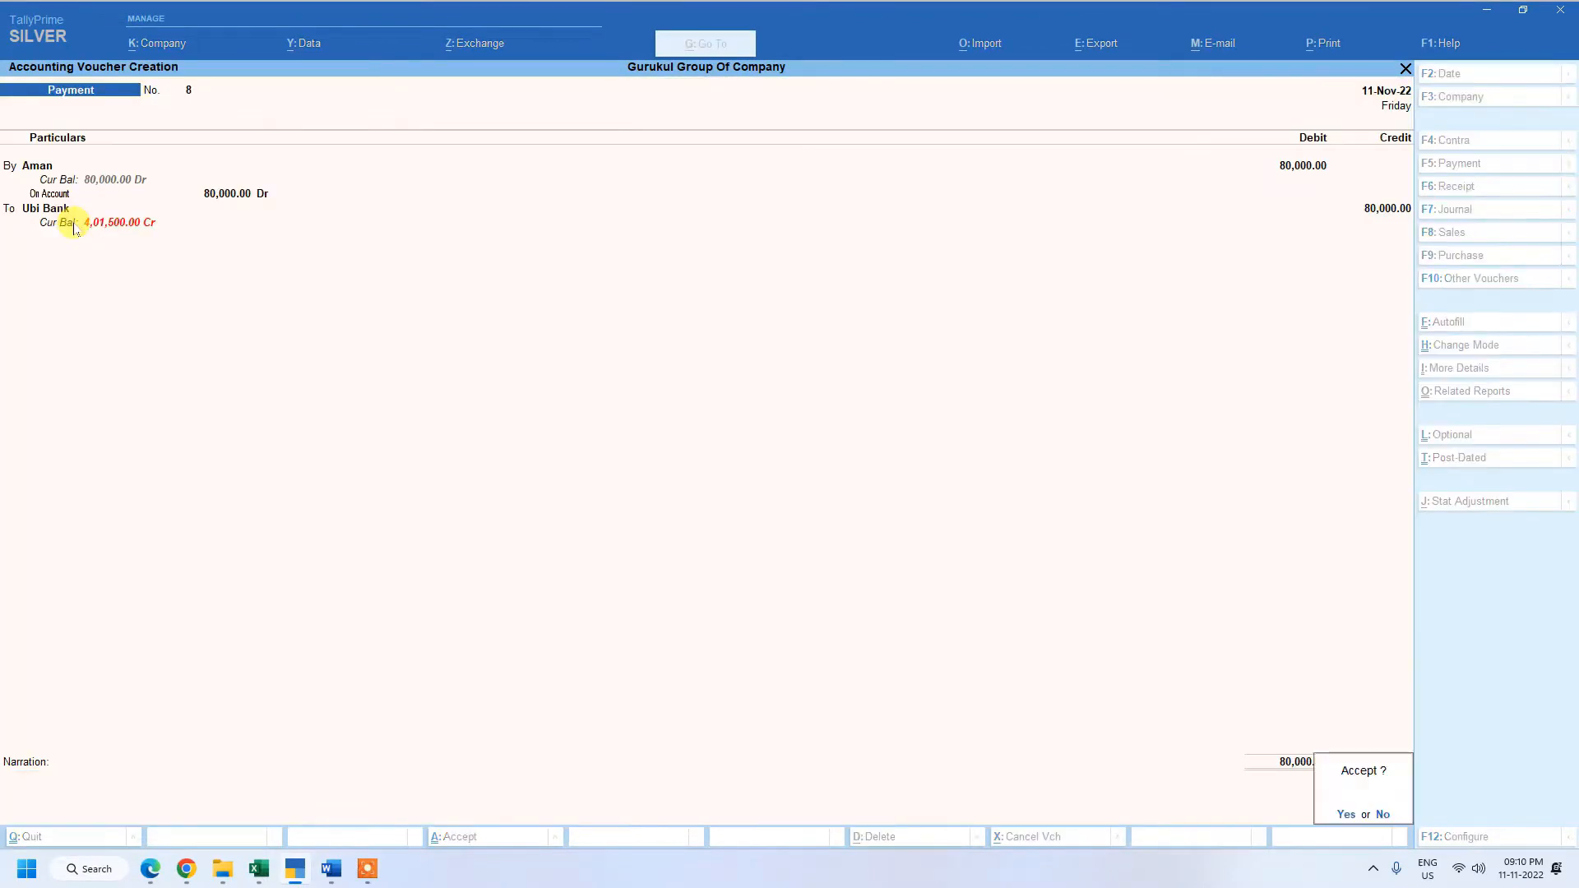
pyautogui.press('Return')
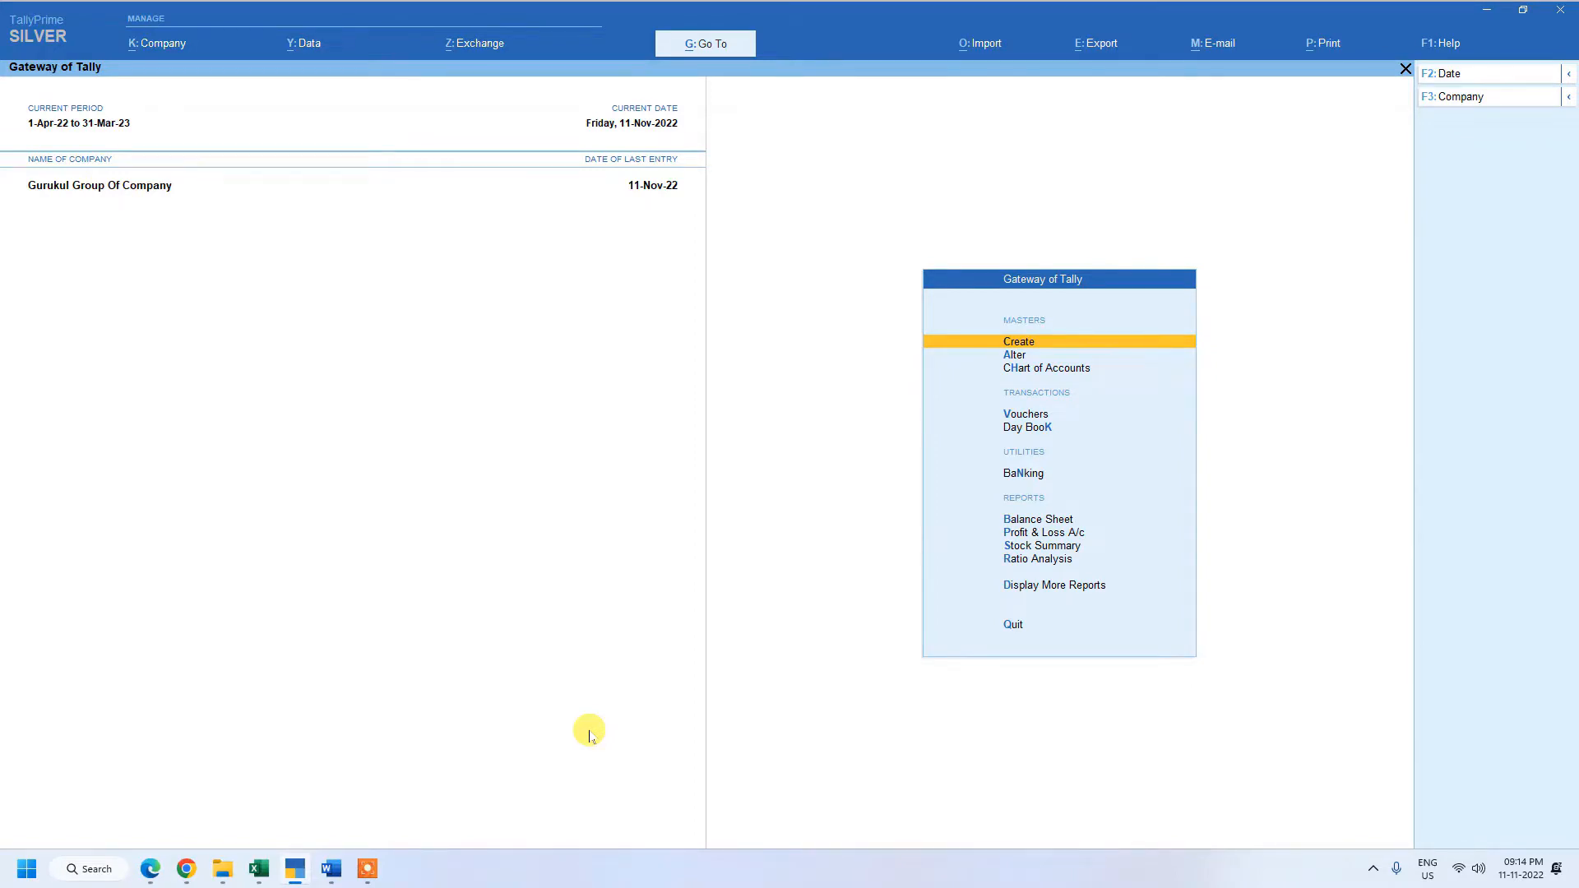
# Start a receipt voucher from the Gateway of Tally and credit Bank Interest Rec with 500.00.
pyautogui.press('Down')
pyautogui.press('Down')
pyautogui.press('Down')
pyautogui.press('Down')
pyautogui.press('Up')
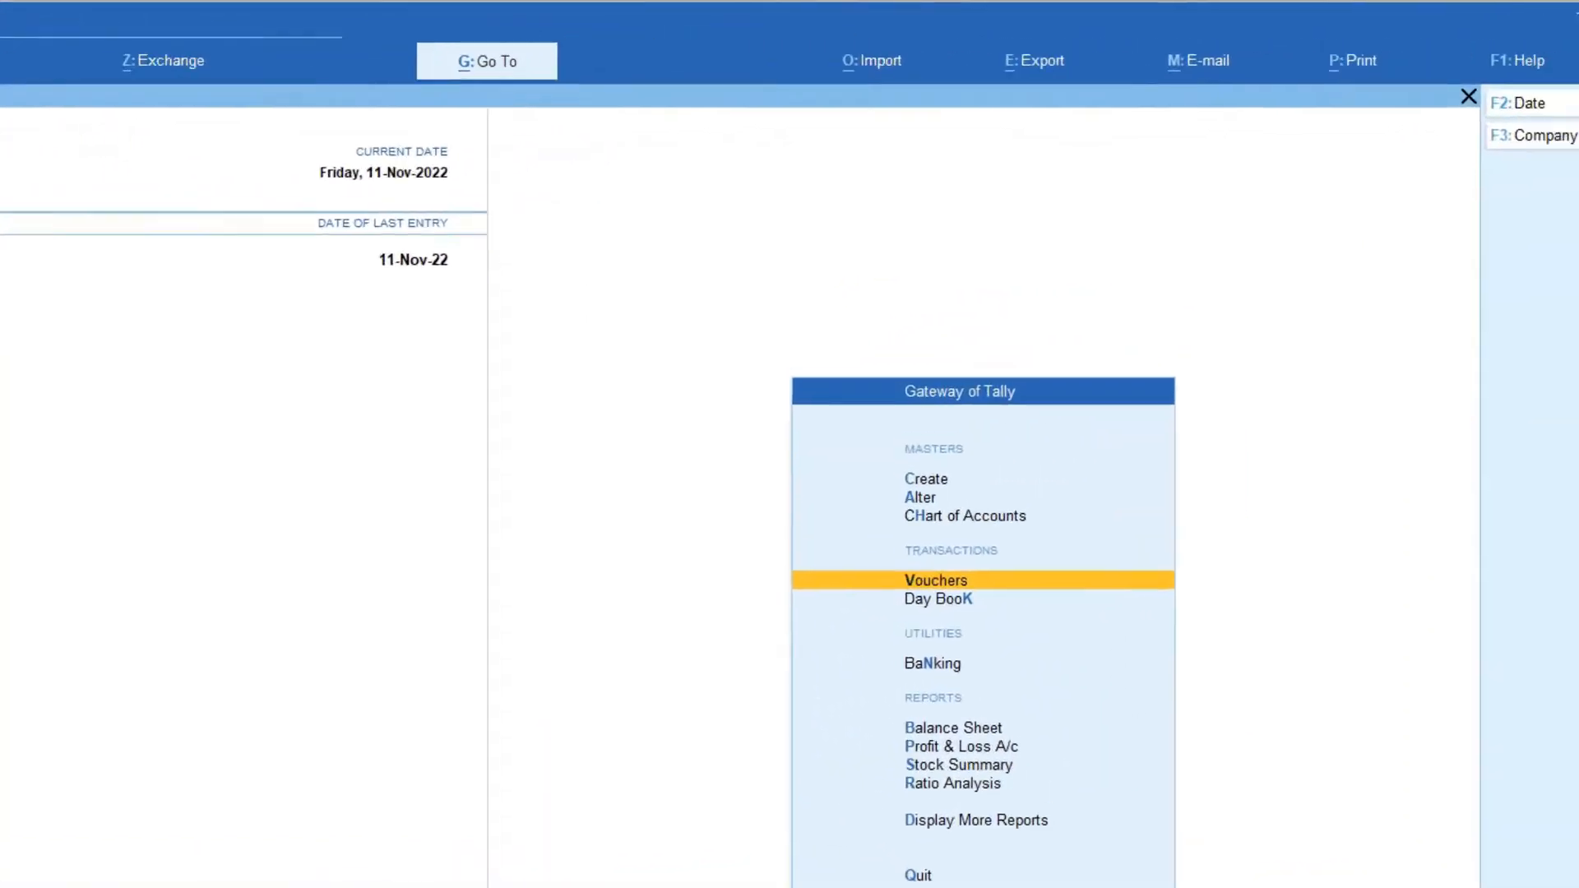
pyautogui.press('Return')
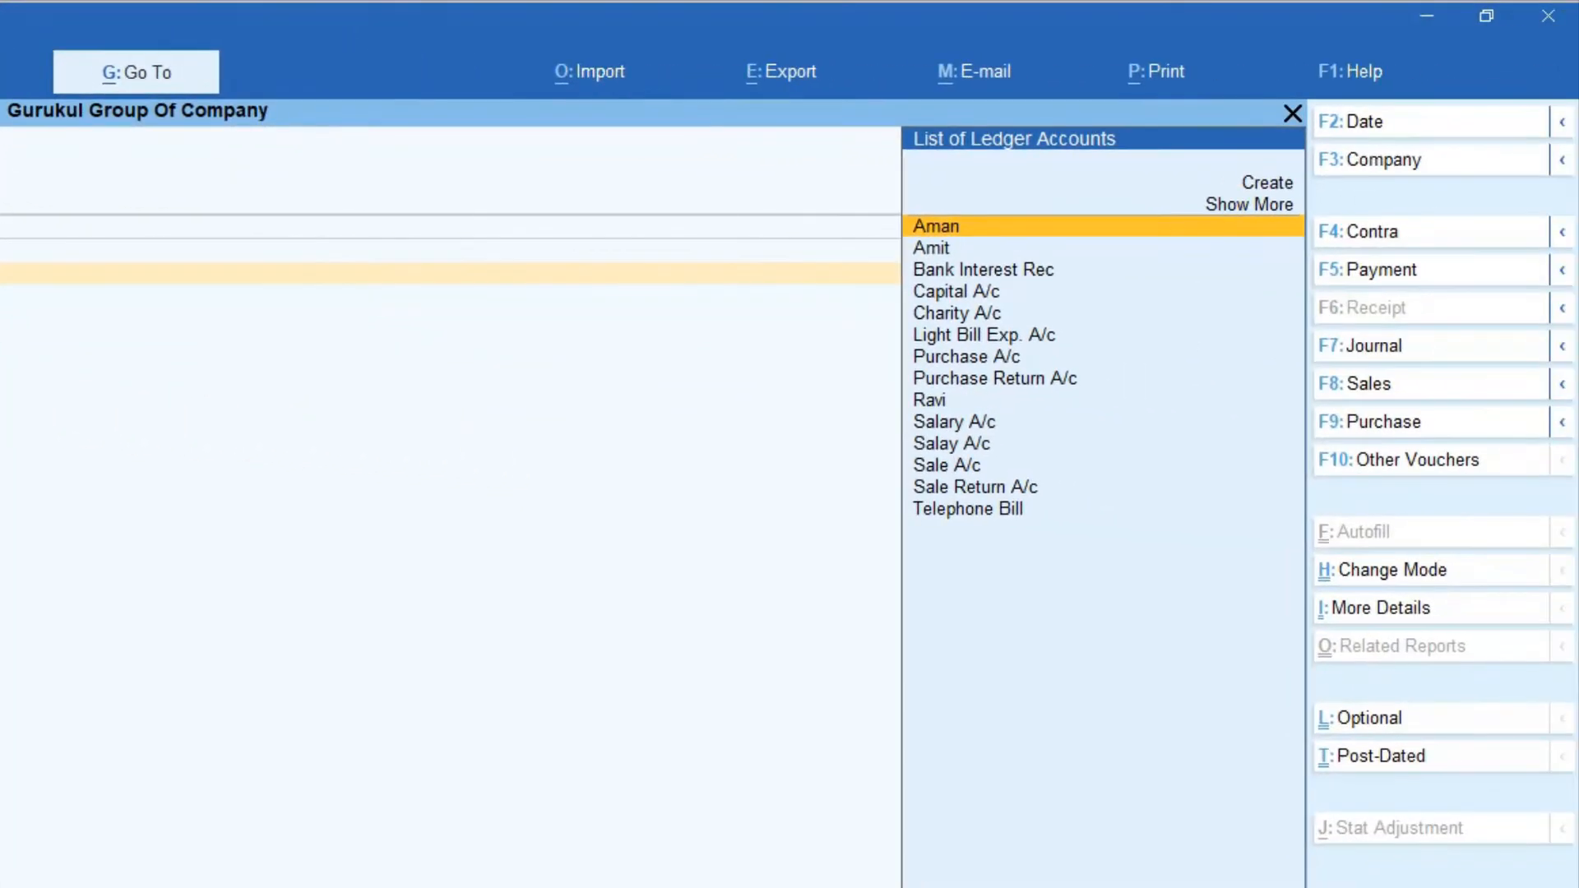
pyautogui.press('Down')
pyautogui.press('Down')
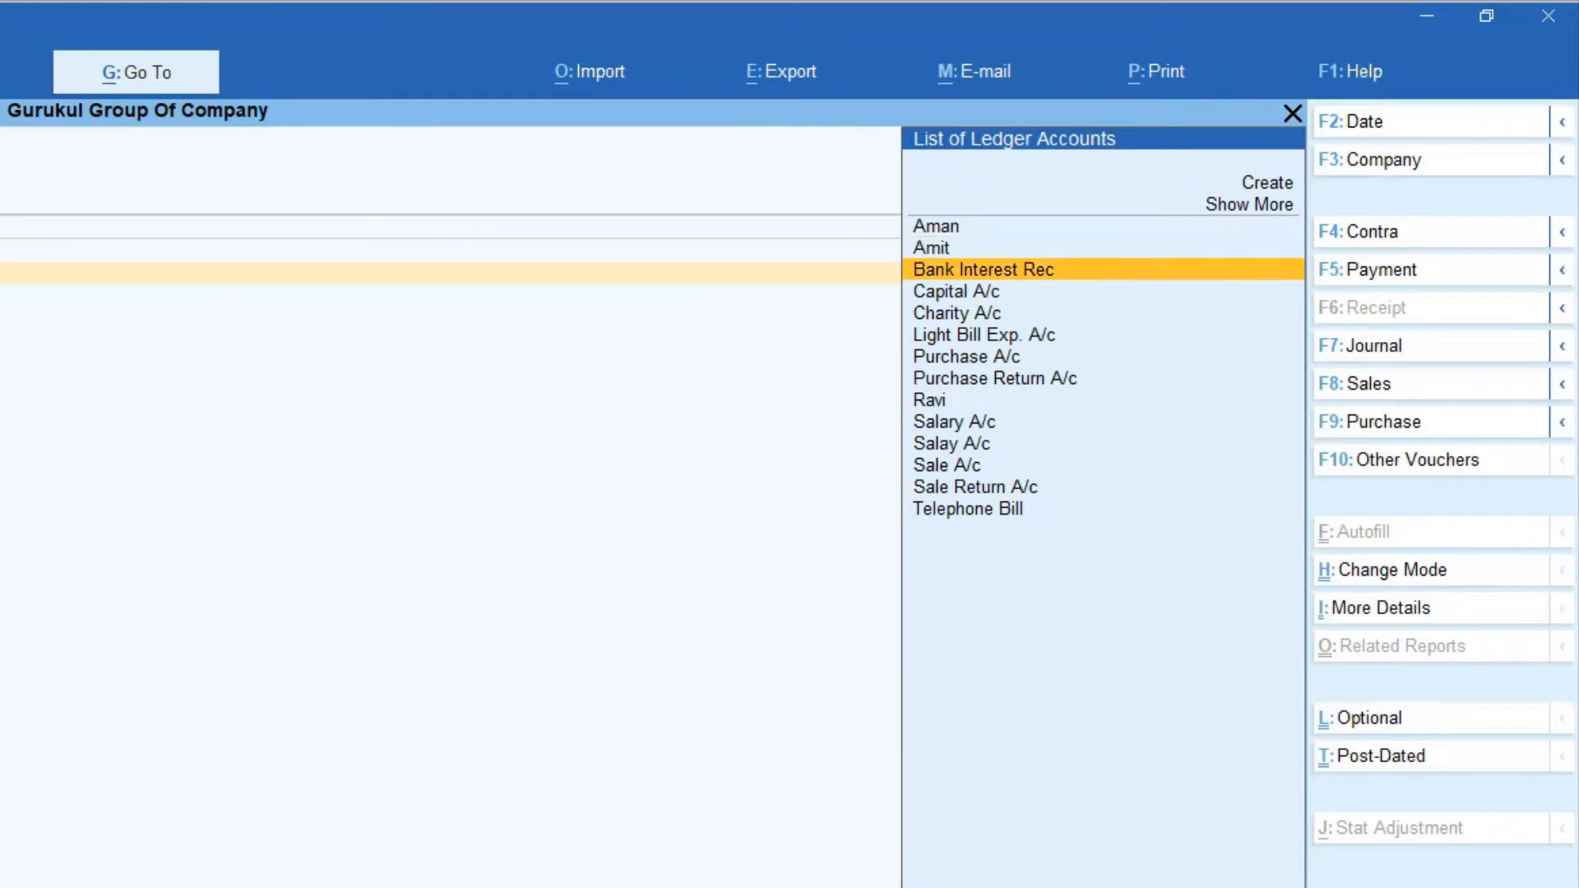
pyautogui.write('B')
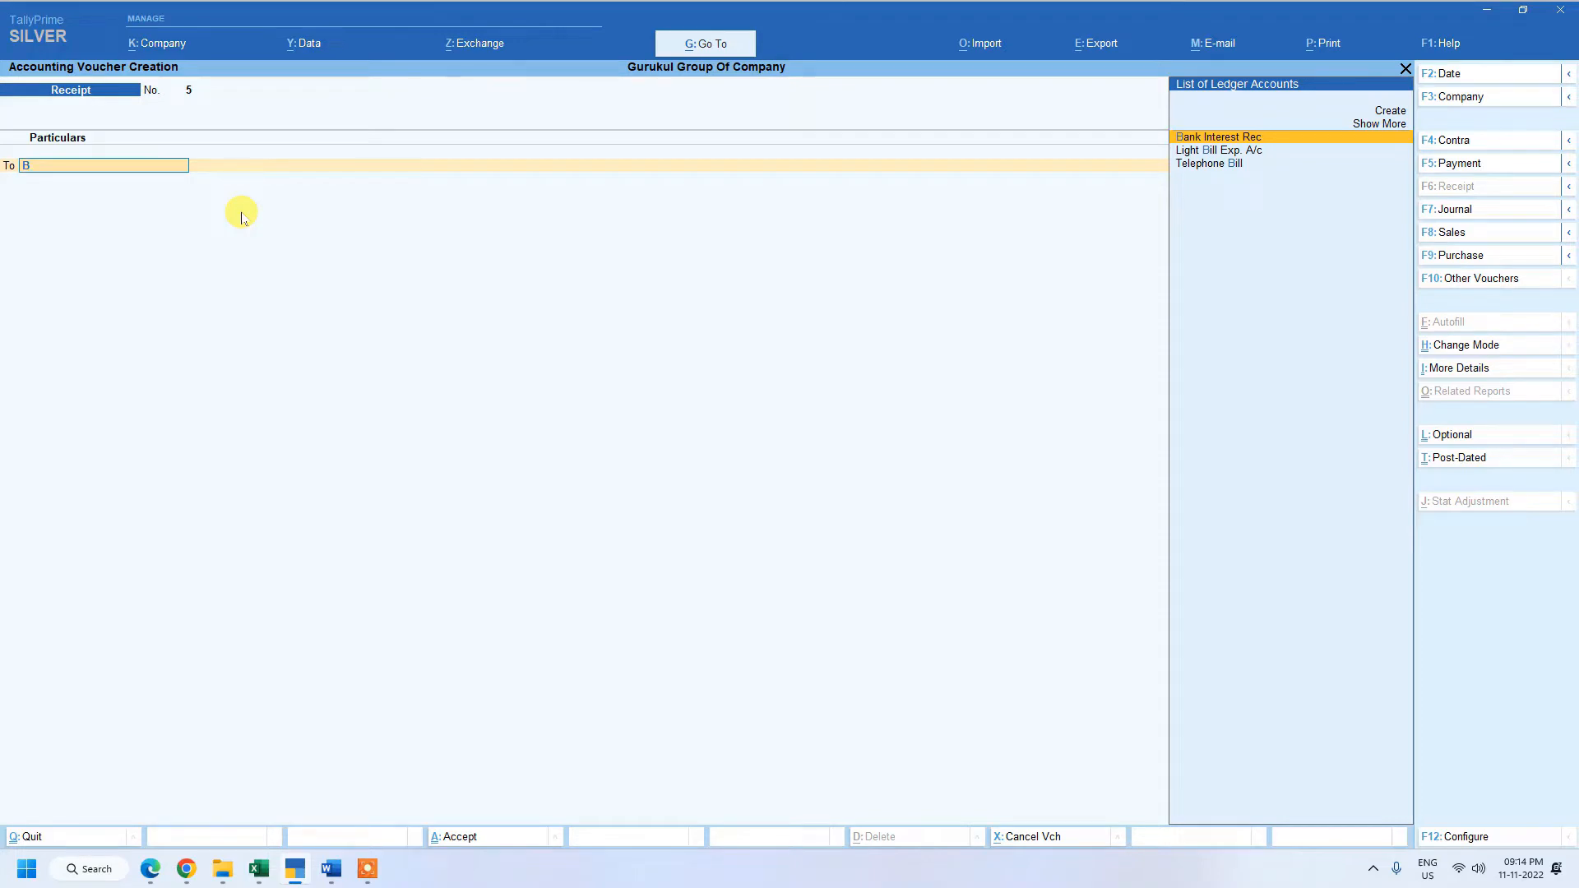
pyautogui.press('Return')
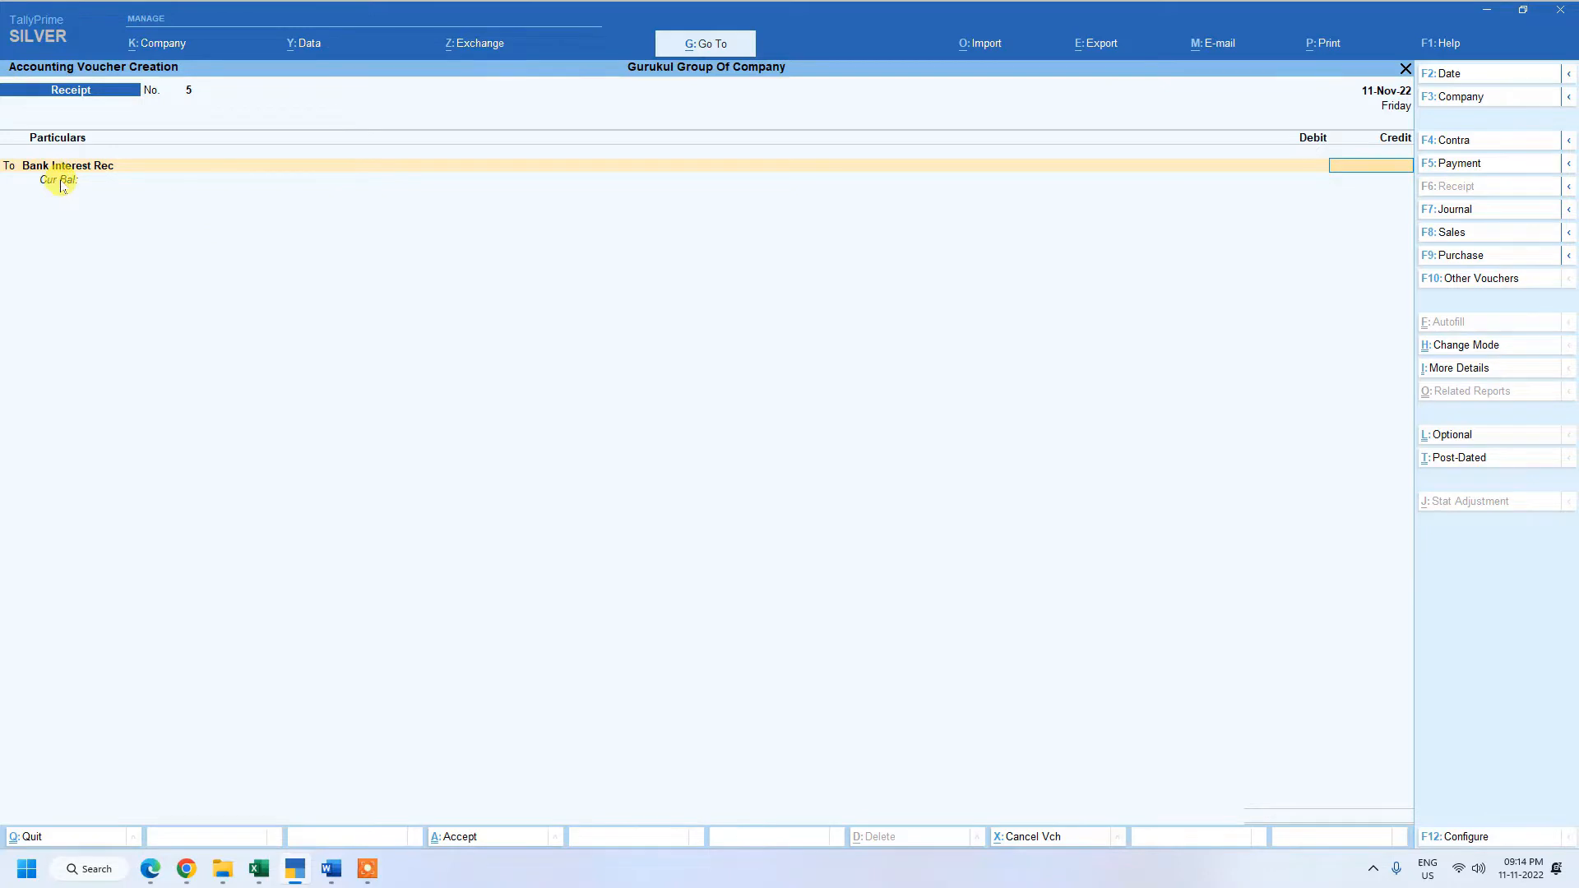
pyautogui.write('500')
pyautogui.press('Return')
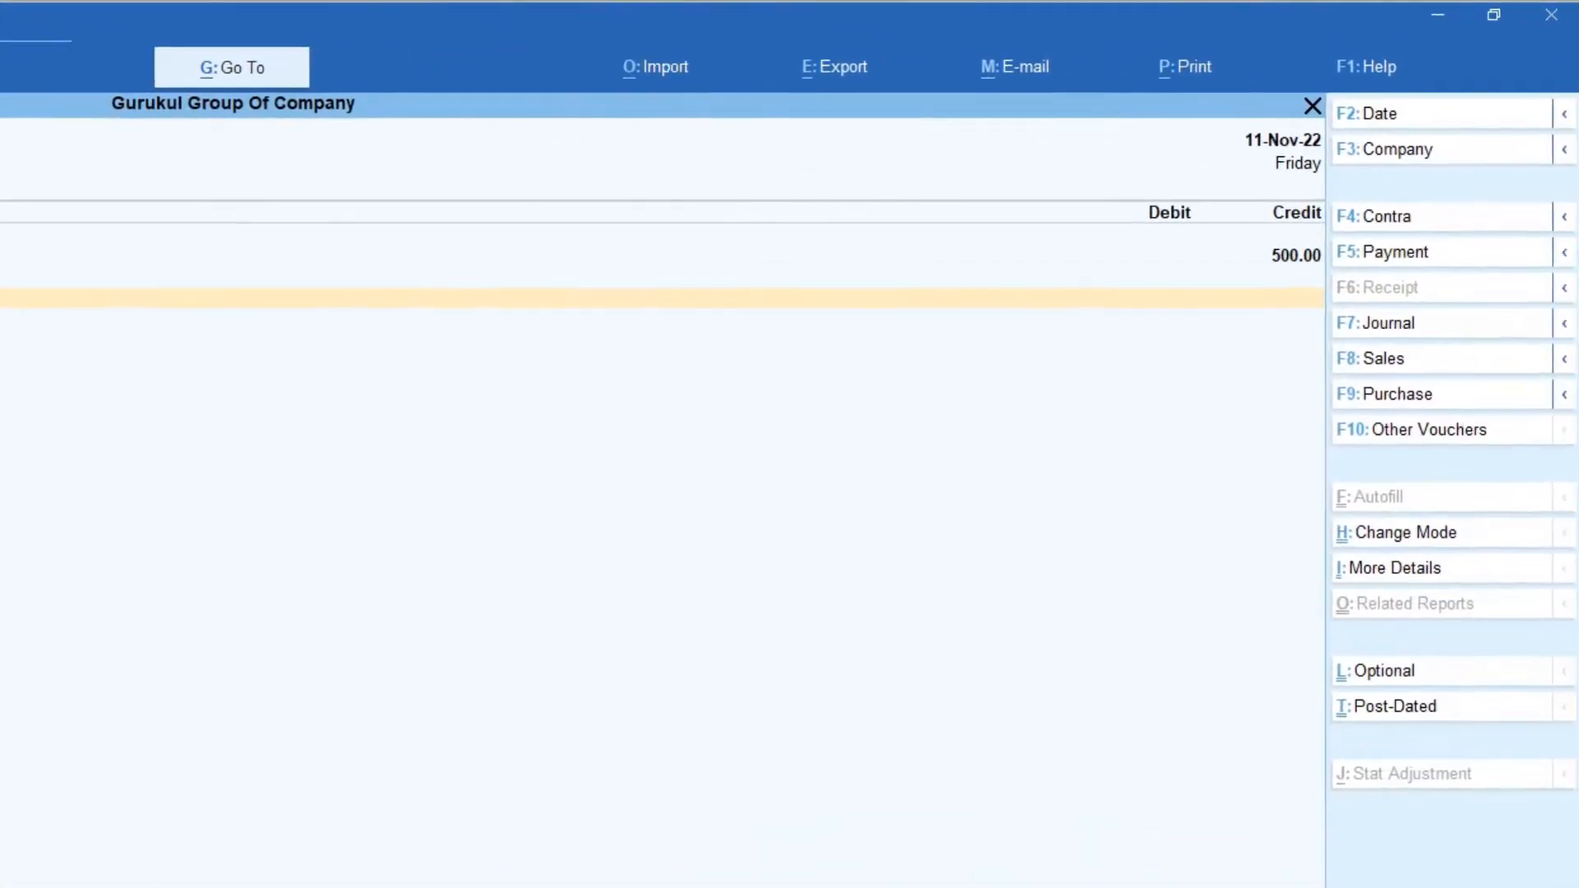
# Debit Ubi Bank with 500.00 in the bank interest receipt voucher.
pyautogui.press('Return')
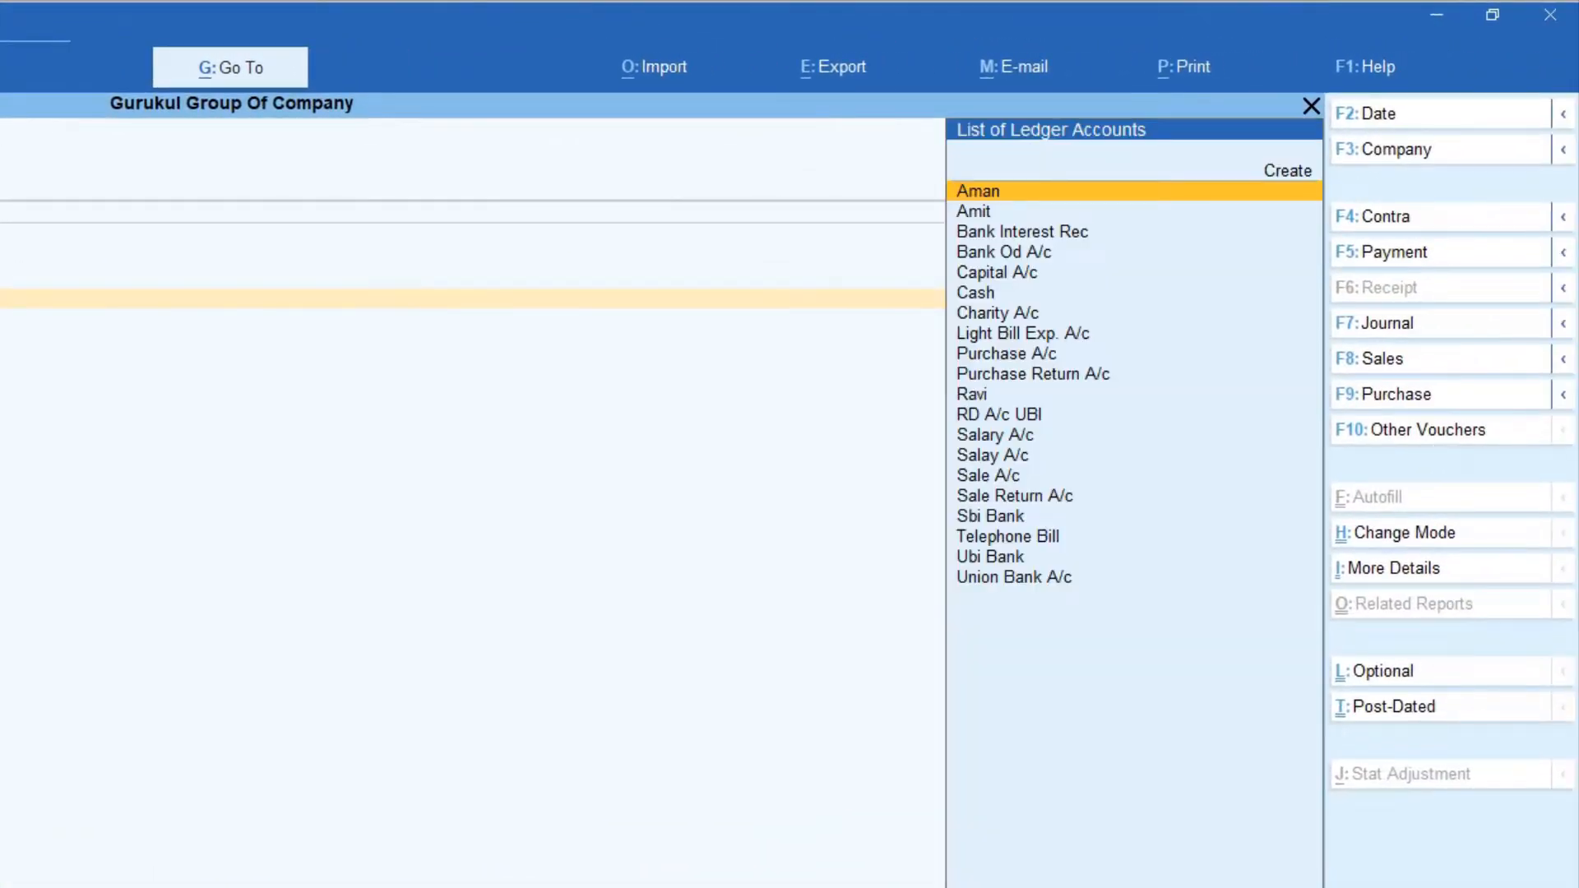
pyautogui.write('b')
pyautogui.press('Down')
pyautogui.press('Down')
pyautogui.press('Down')
pyautogui.press('Down')
pyautogui.press('Down')
pyautogui.press('Down')
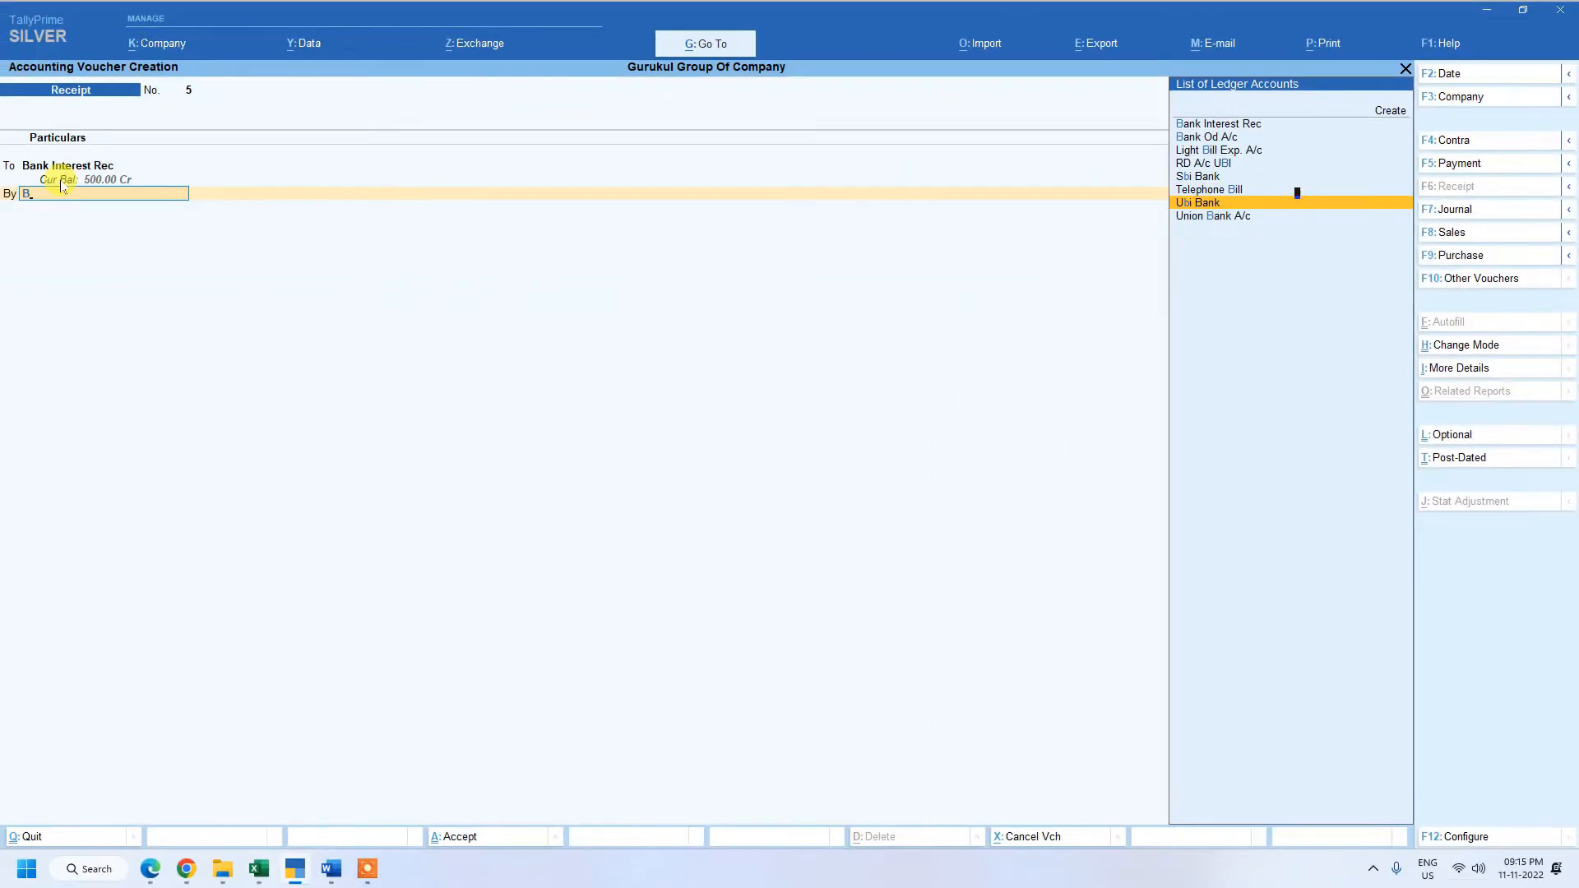
pyautogui.press('Return')
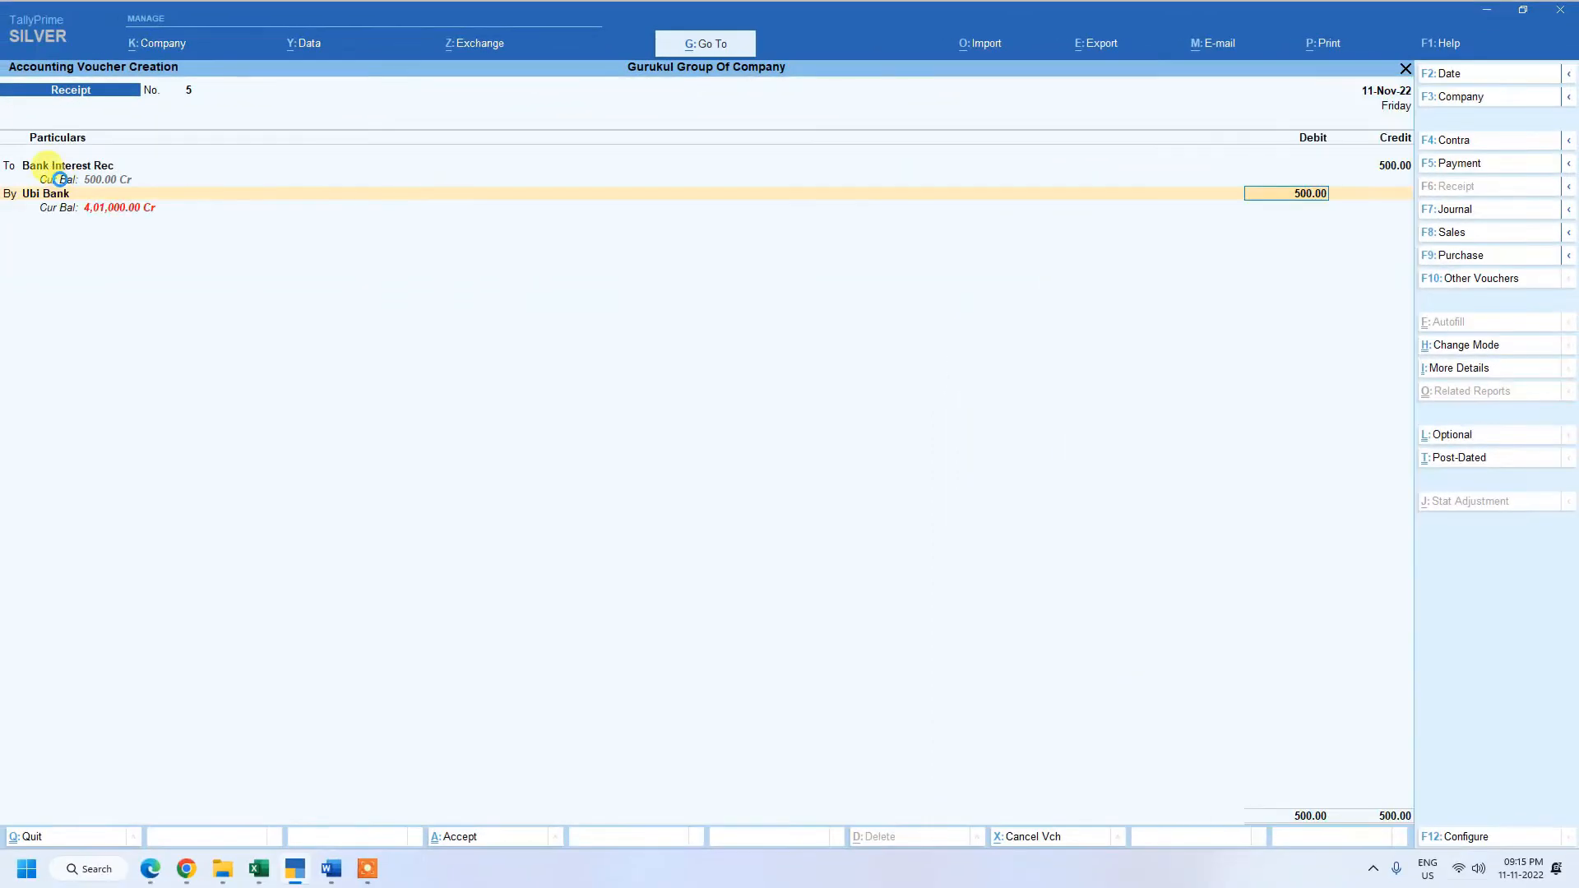
pyautogui.press('Return')
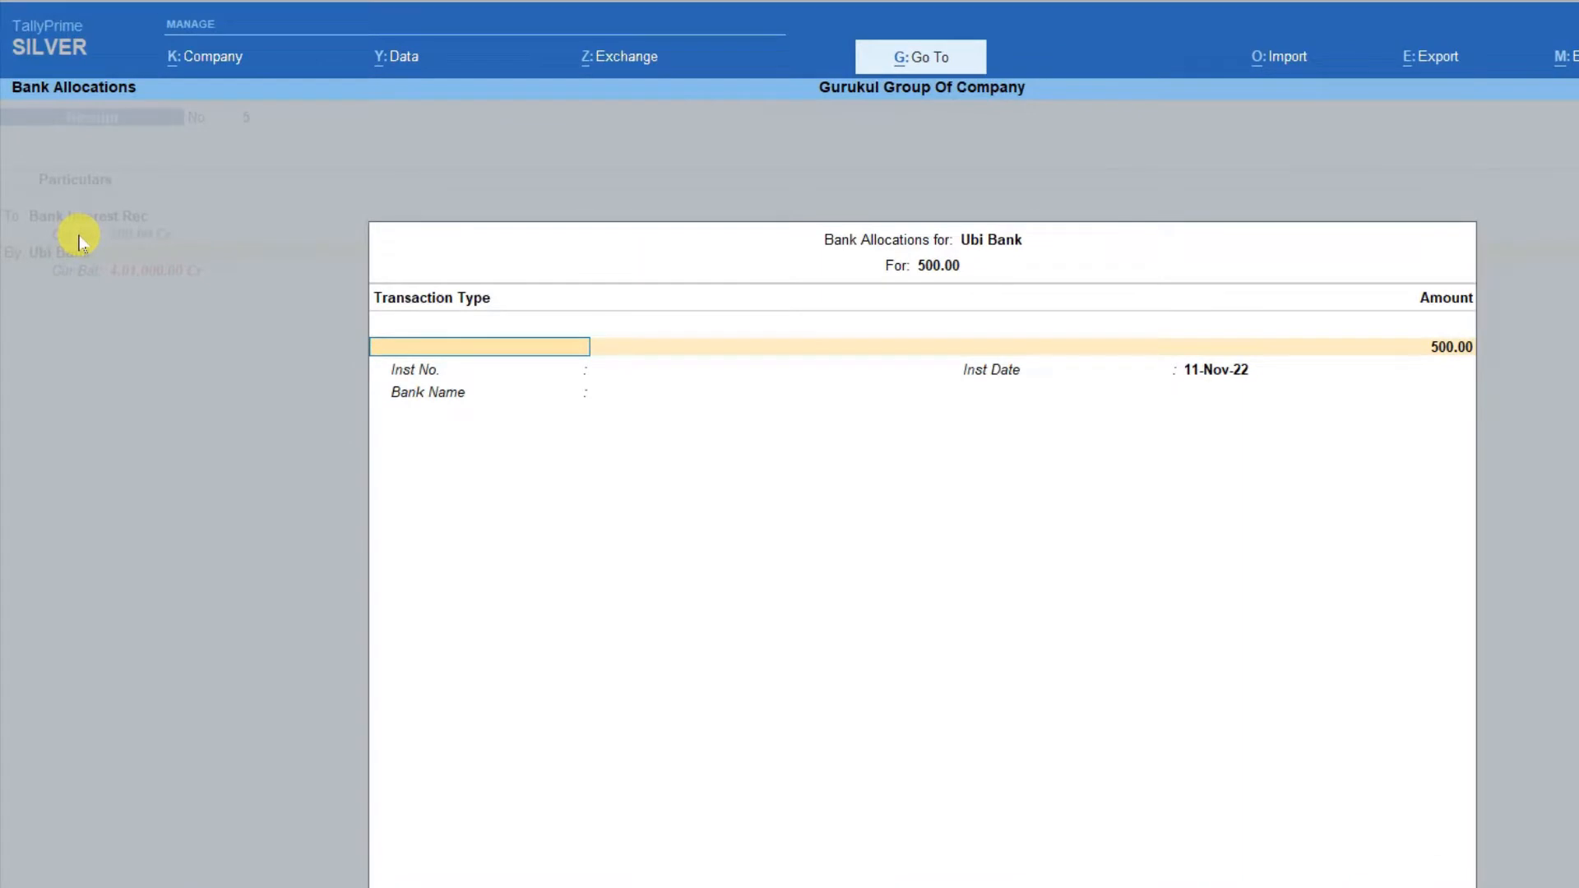
# Allocate Ubi Bank's 500.00 as e-Fund Transfer dated 11-Nov-22, leaving the instrument number and bank name blank, and save the receipt voucher.
pyautogui.press('Return')
pyautogui.press('Return')
pyautogui.press('Return')
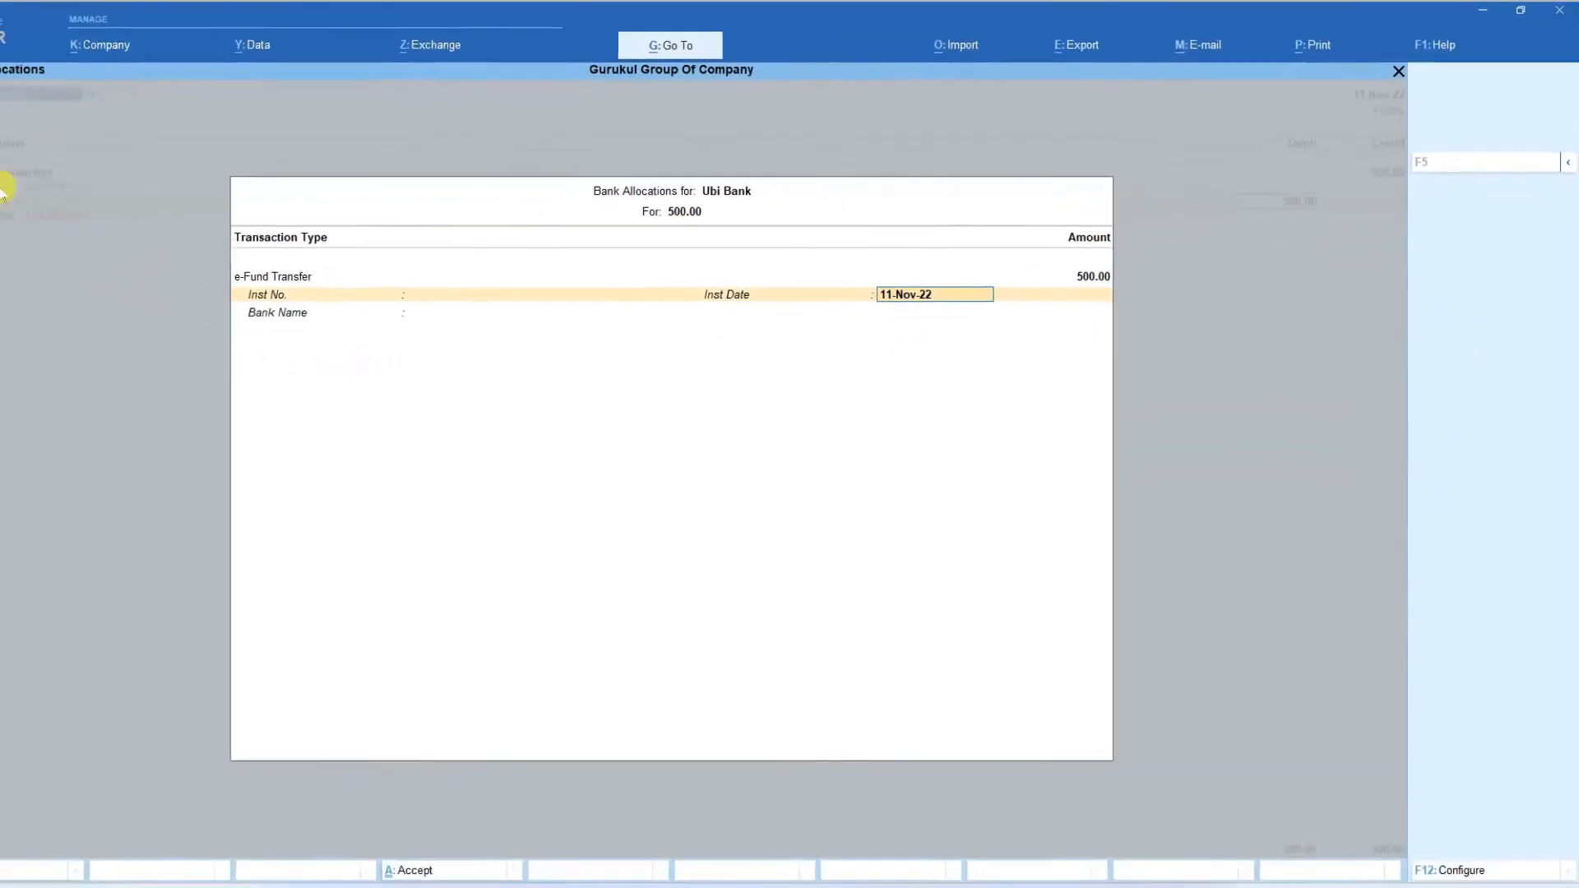
pyautogui.press('Return')
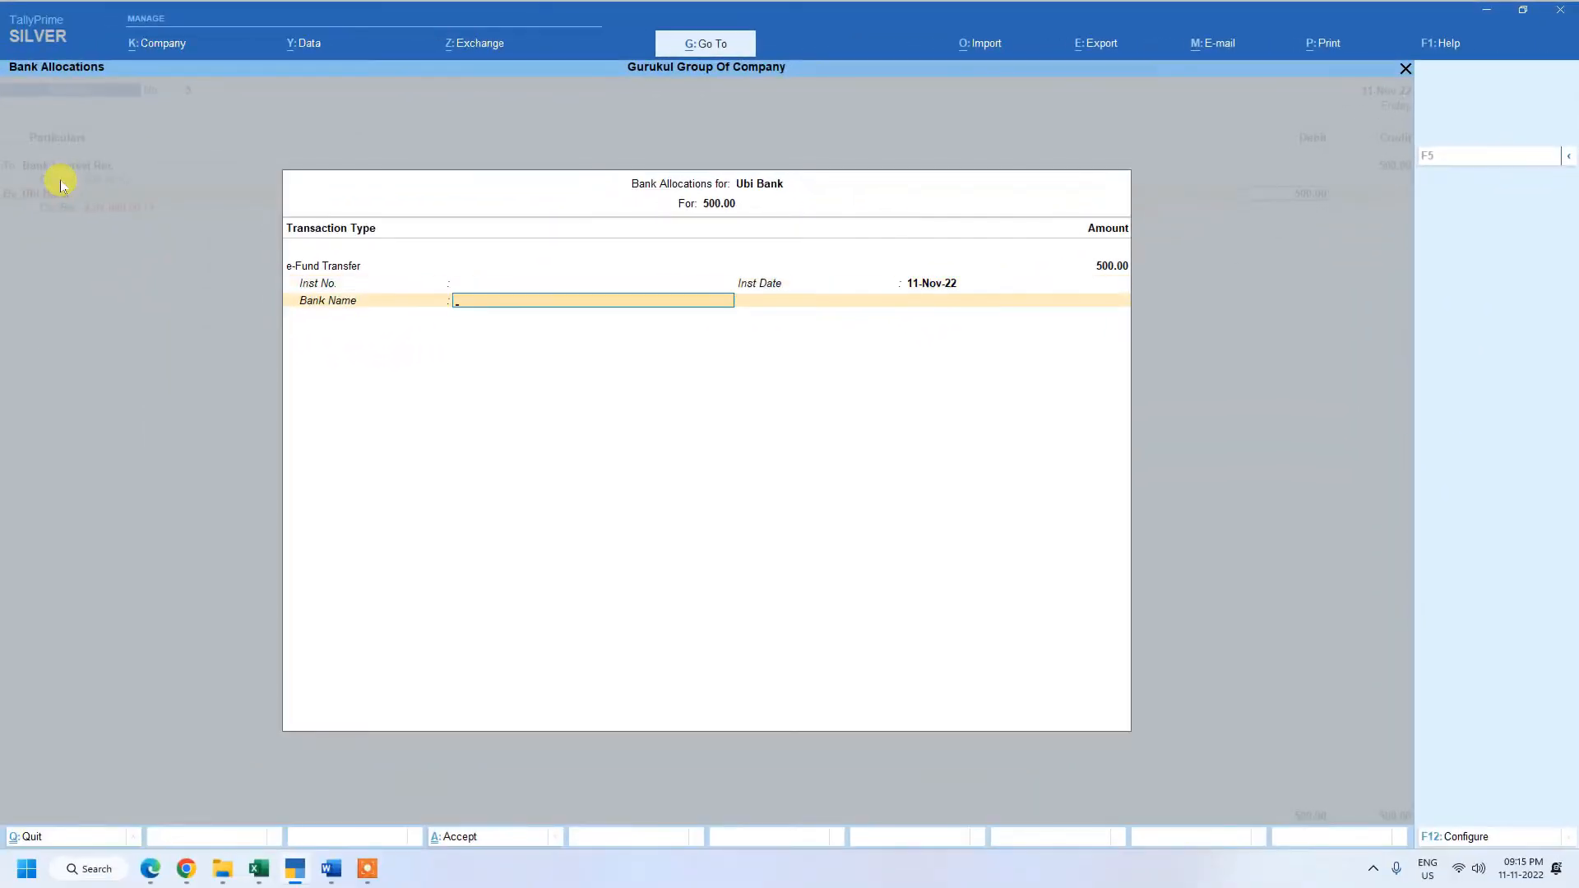
pyautogui.press('Return')
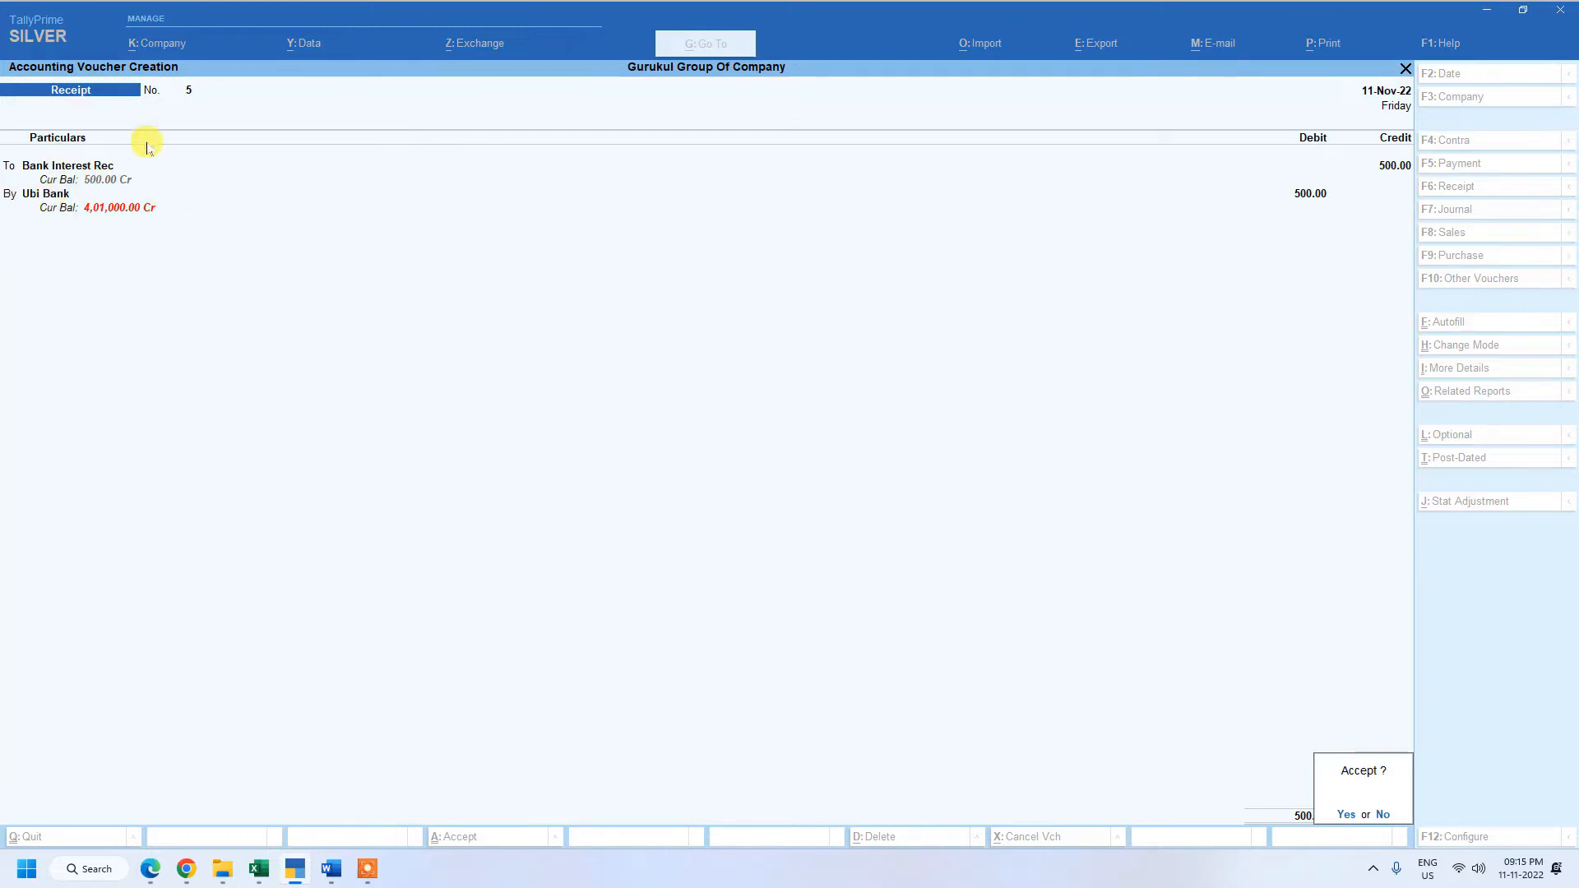
pyautogui.press('Return')
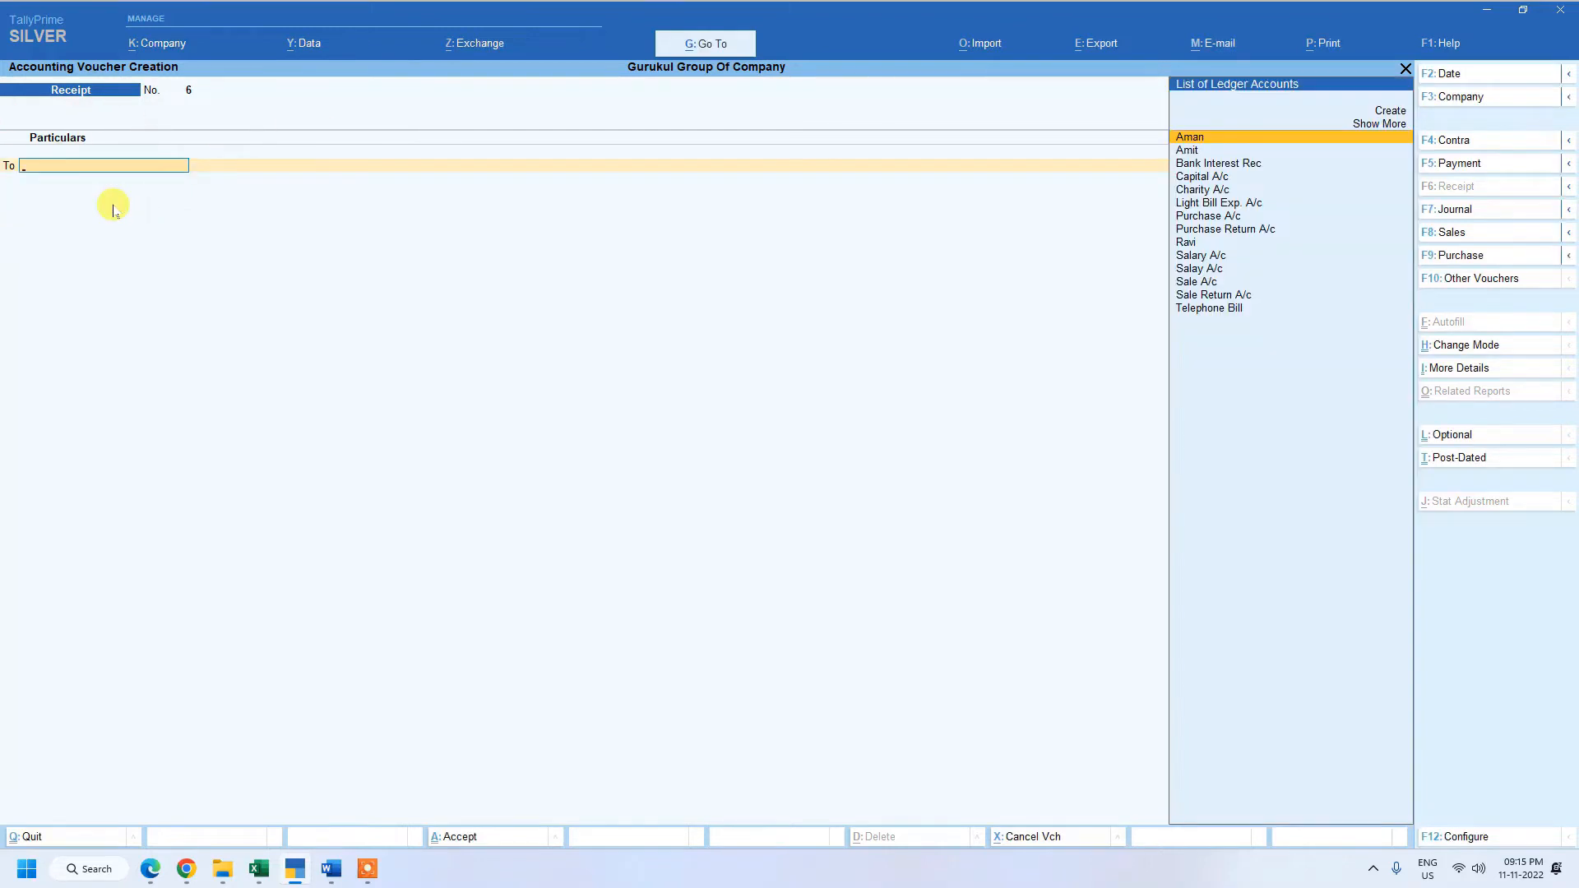